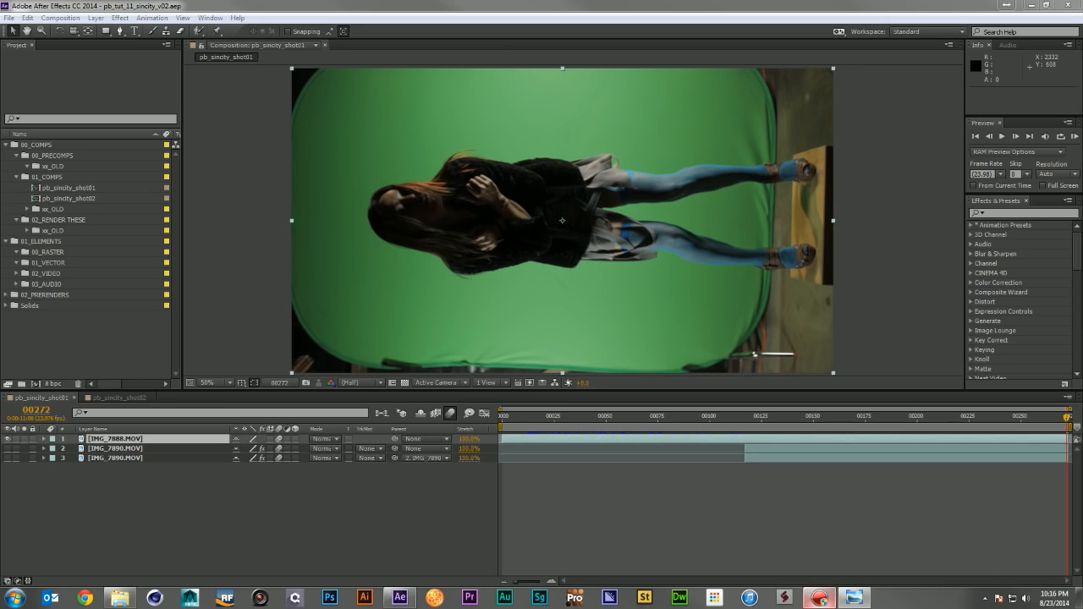
- Examine the Sin City reference comic pages p04 and p05, compare them with the green-screen footage, and return to After Effects
drag(1082, 75, 689, 59)
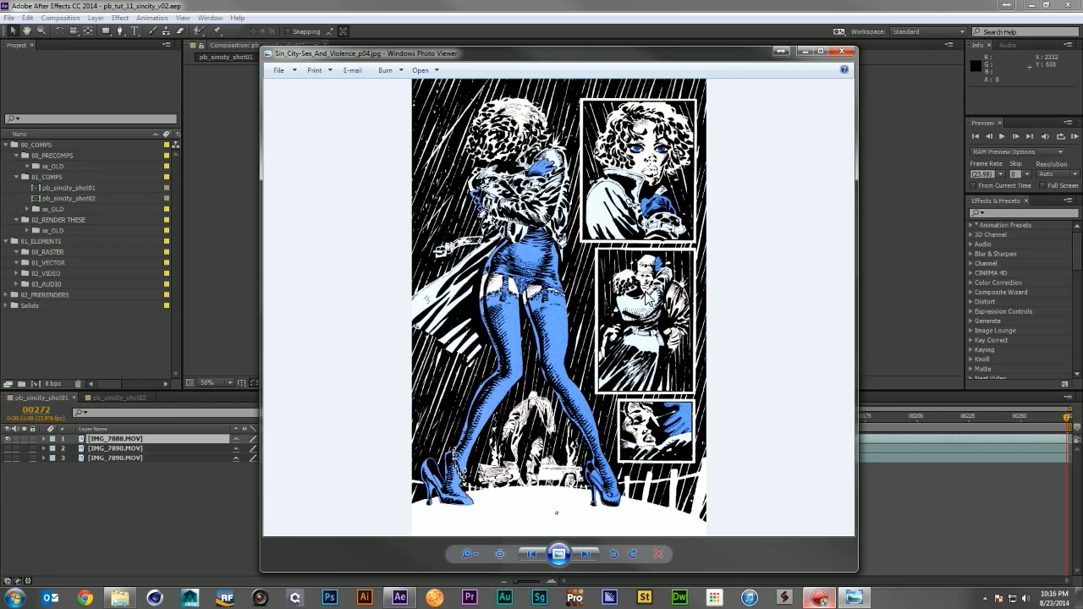
click(578, 560)
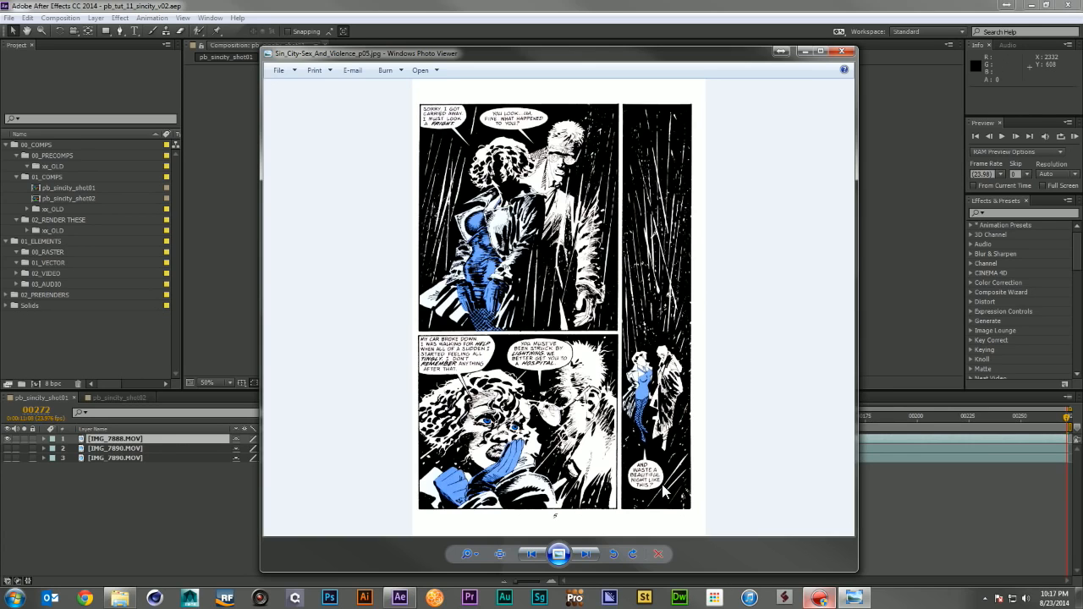
click(531, 554)
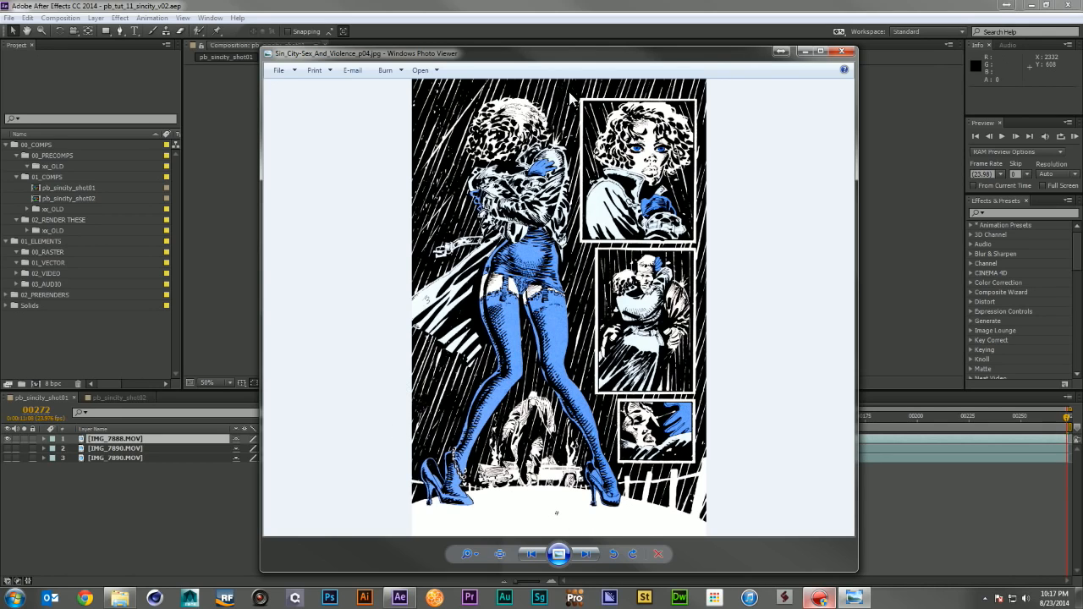
drag(552, 57, 973, 55)
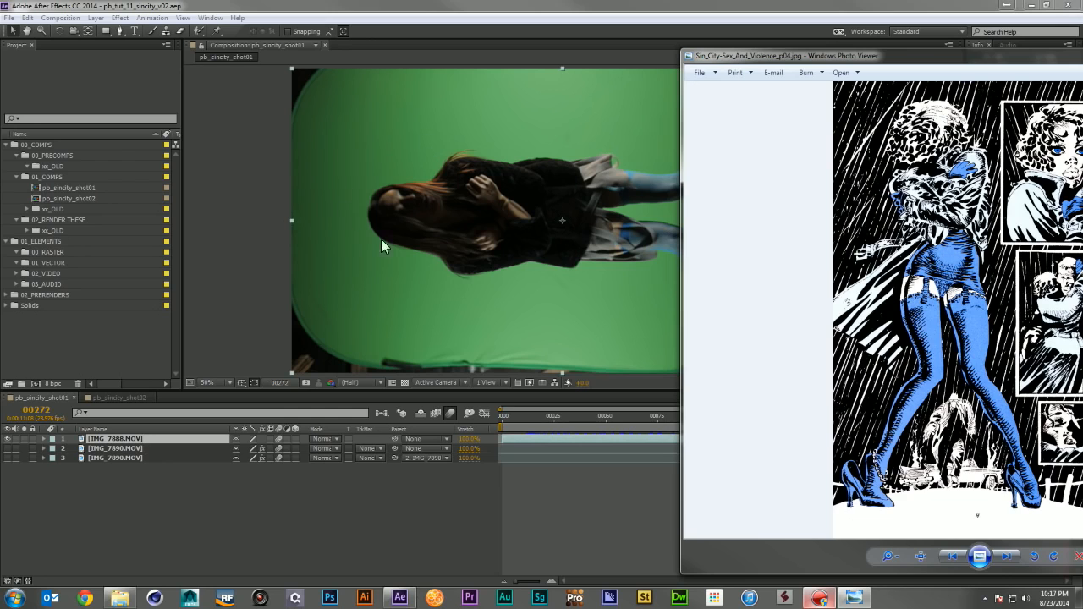
key(alt+Tab)
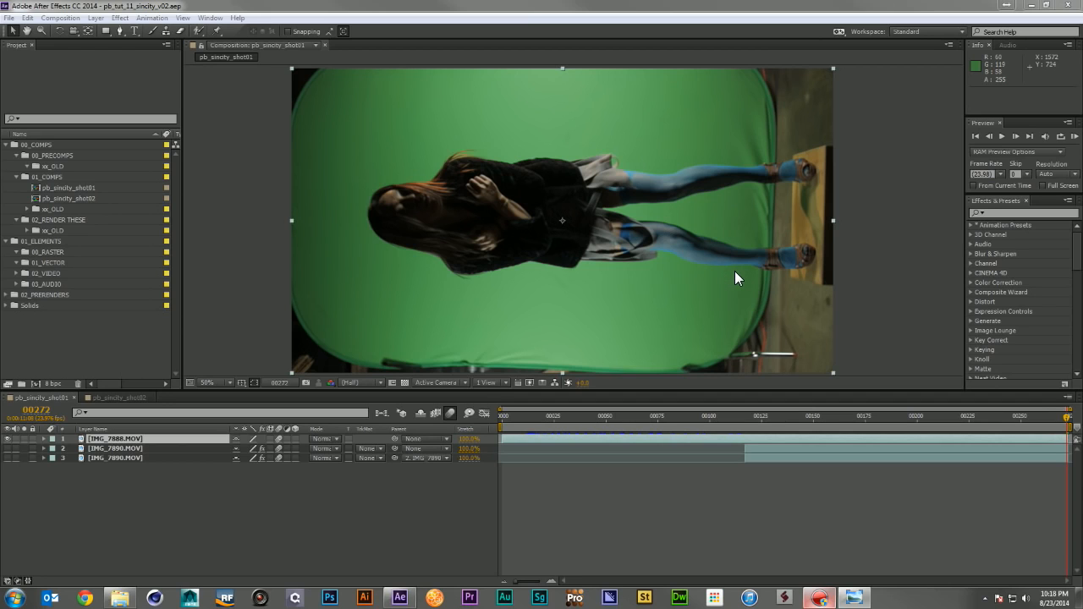
- At frame 0, draw a rectangular mask about 1630 × 674 px around the woman on the IMG_7888.MOV layer
click(501, 415)
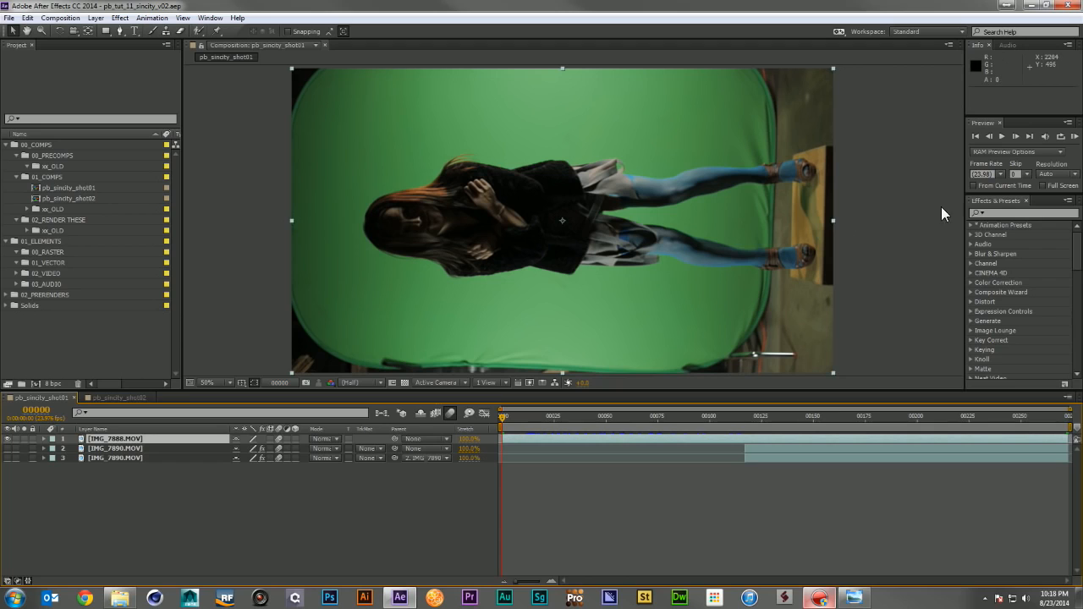
click(1013, 212)
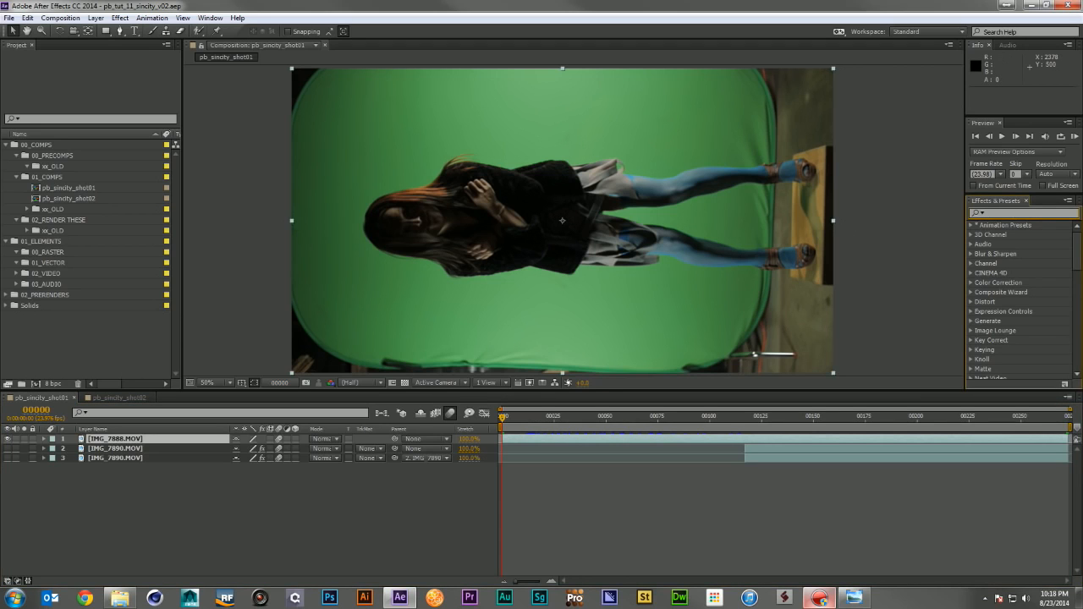
click(106, 30)
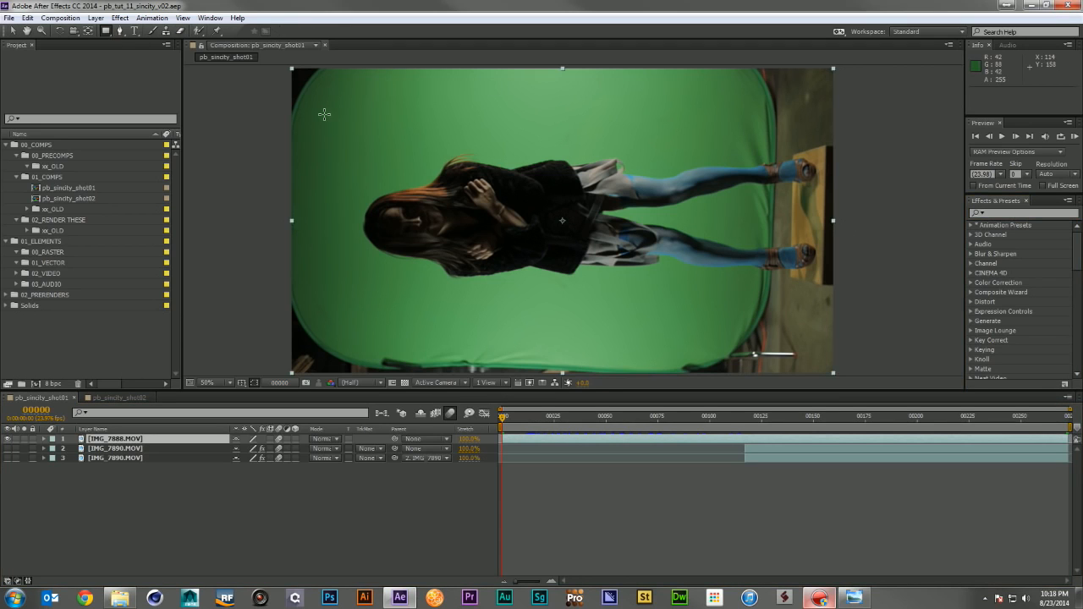
mouse_move(313, 114)
mouse_down()
mouse_move(579, 246)
mouse_move(822, 332)
mouse_move(772, 305)
mouse_up()
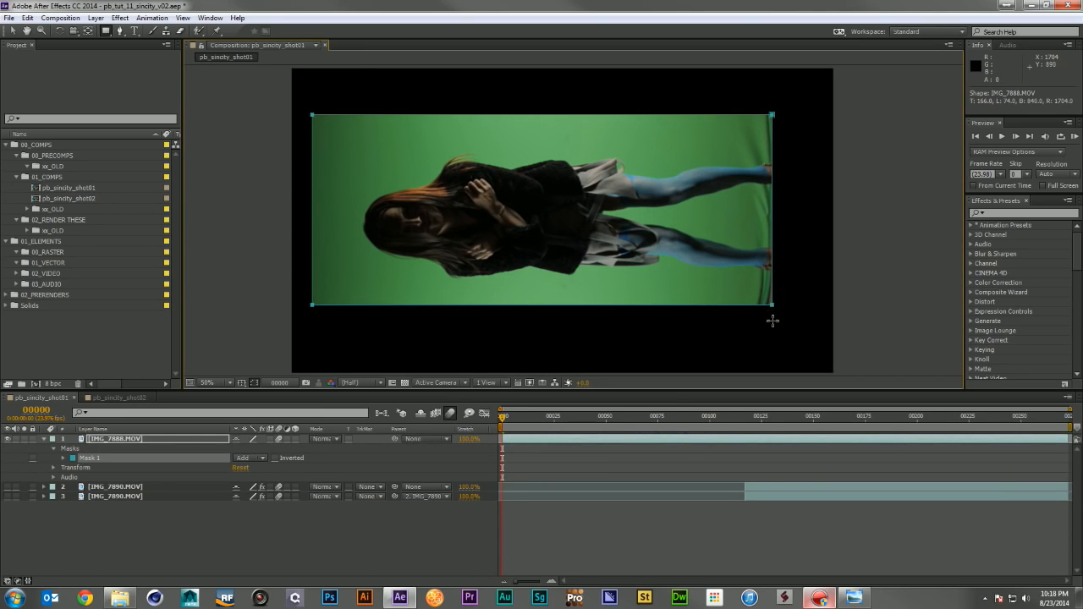
- Add vertices near the lower foot to cut off that mask corner, and pull the mask's foot-side edge slightly inward
key(g)
click(745, 305)
key(v)
mouse_move(772, 305)
mouse_down()
mouse_move(761, 299)
mouse_move(775, 283)
mouse_up()
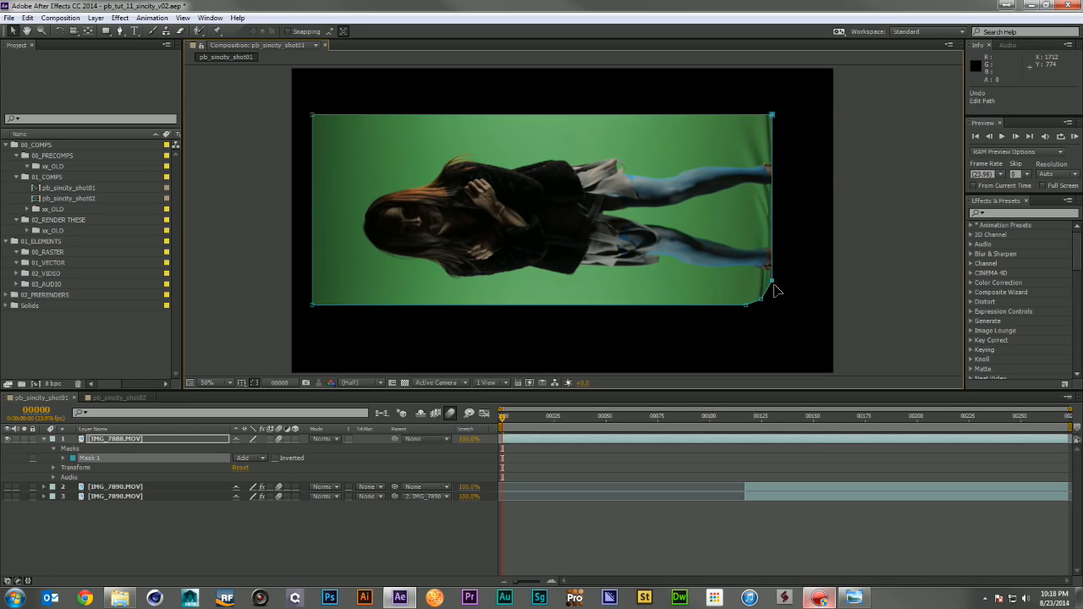
click(777, 285)
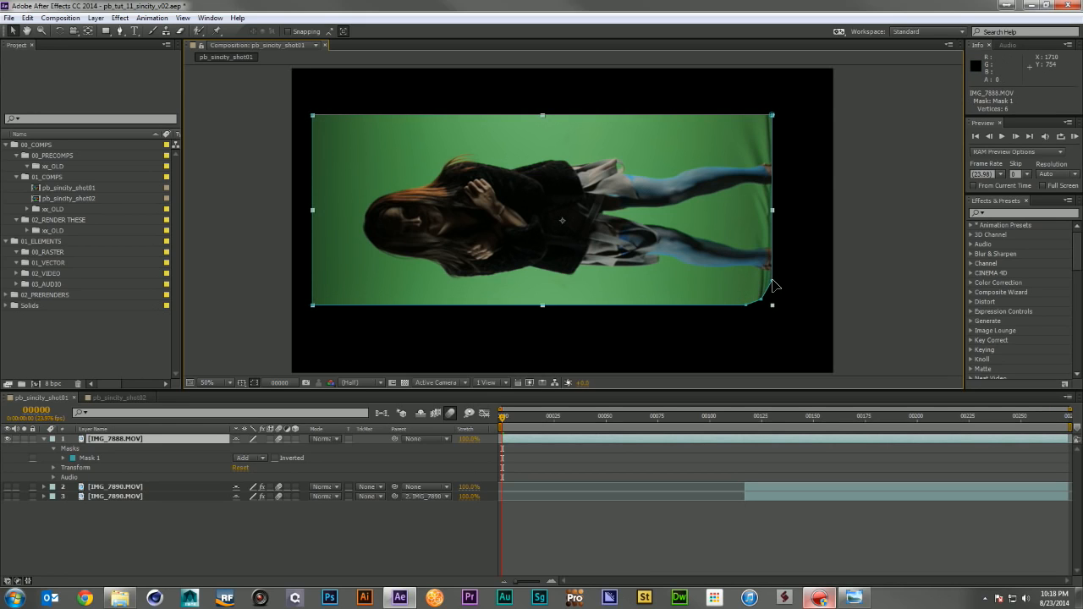
click(769, 285)
drag(772, 114, 769, 115)
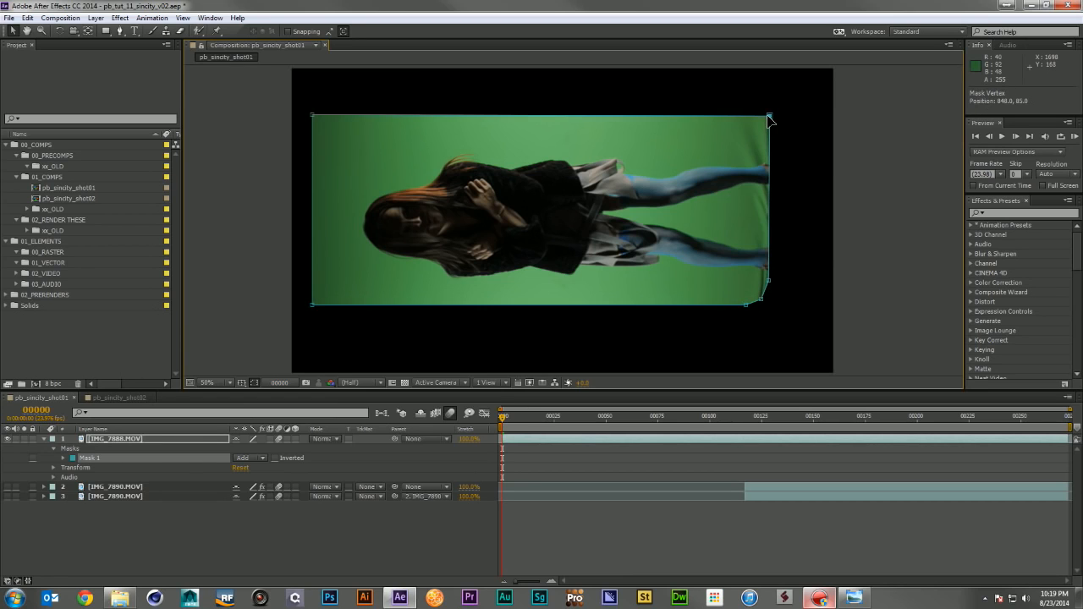
- Apply the Neat Video Reduce Noise effect to the IMG_7888.MOV layer and accept its clip noise profile
click(1012, 213)
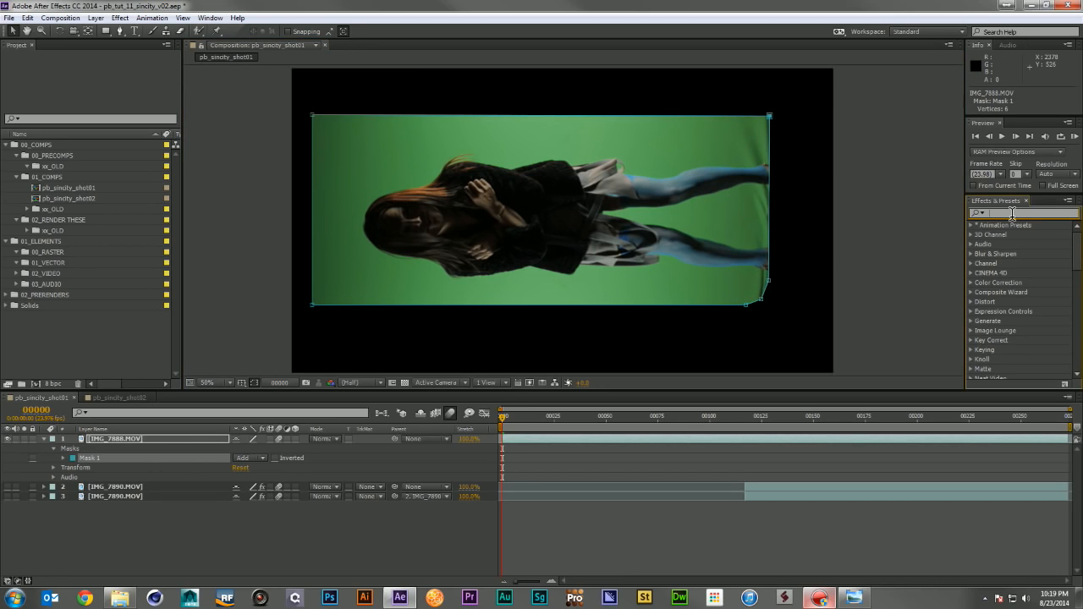
text(remo)
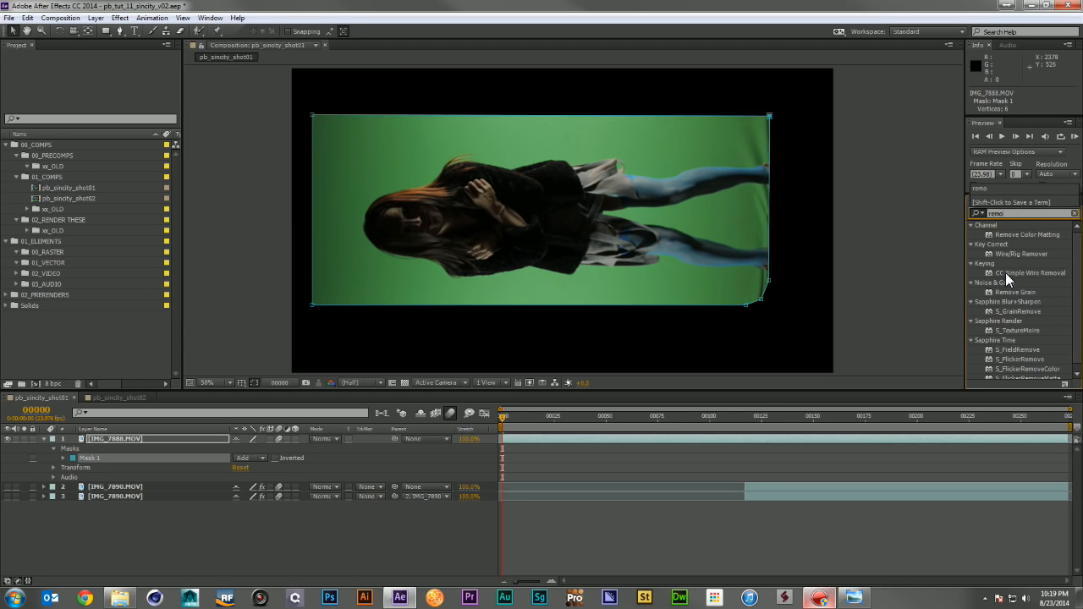
double_click(1007, 214)
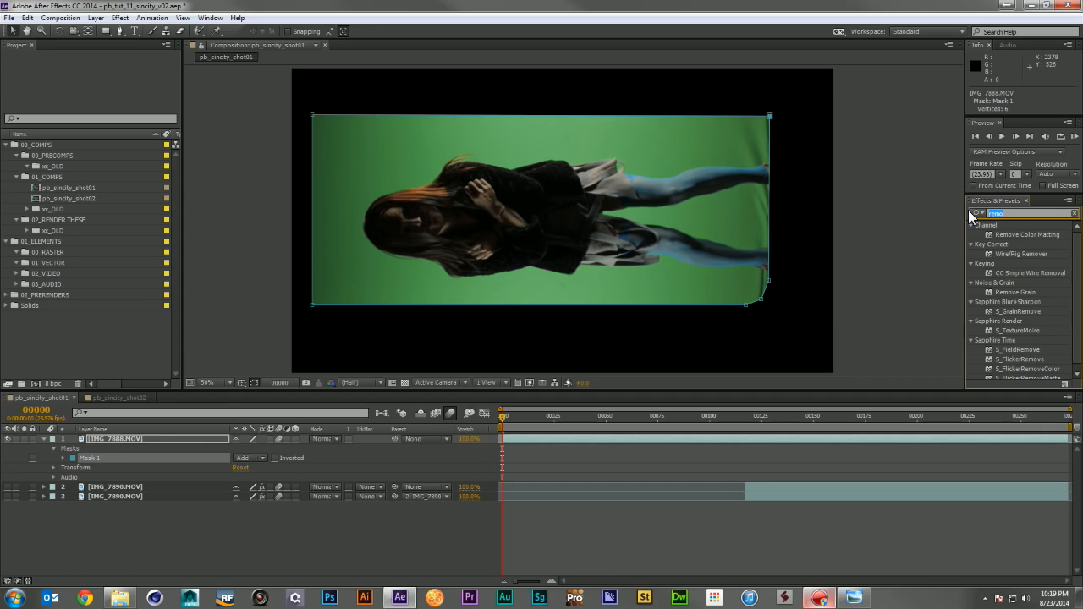
text(reduce)
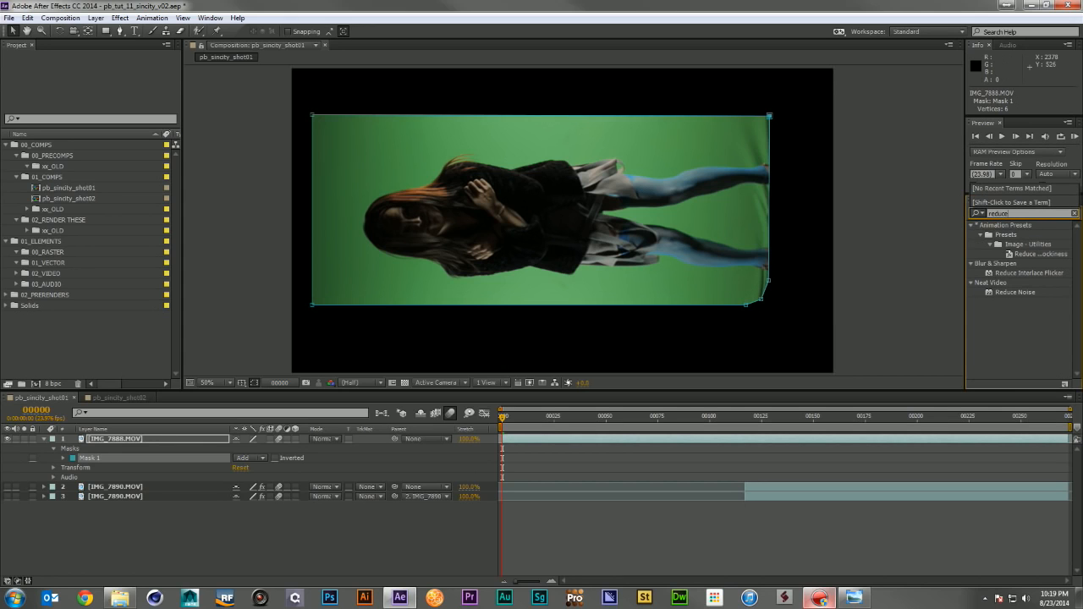
drag(1028, 291, 495, 254)
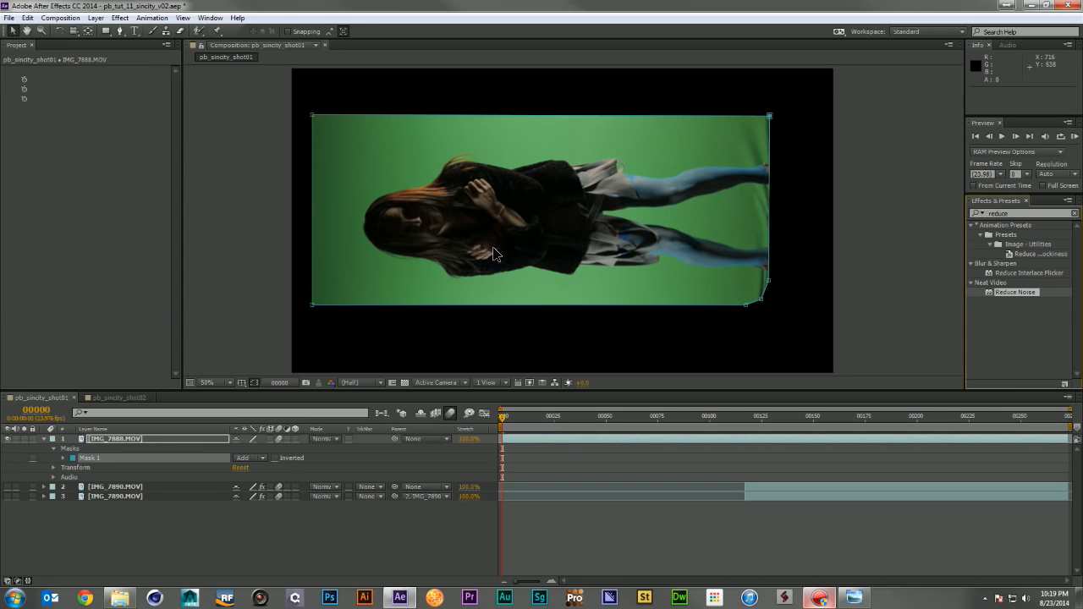
click(124, 69)
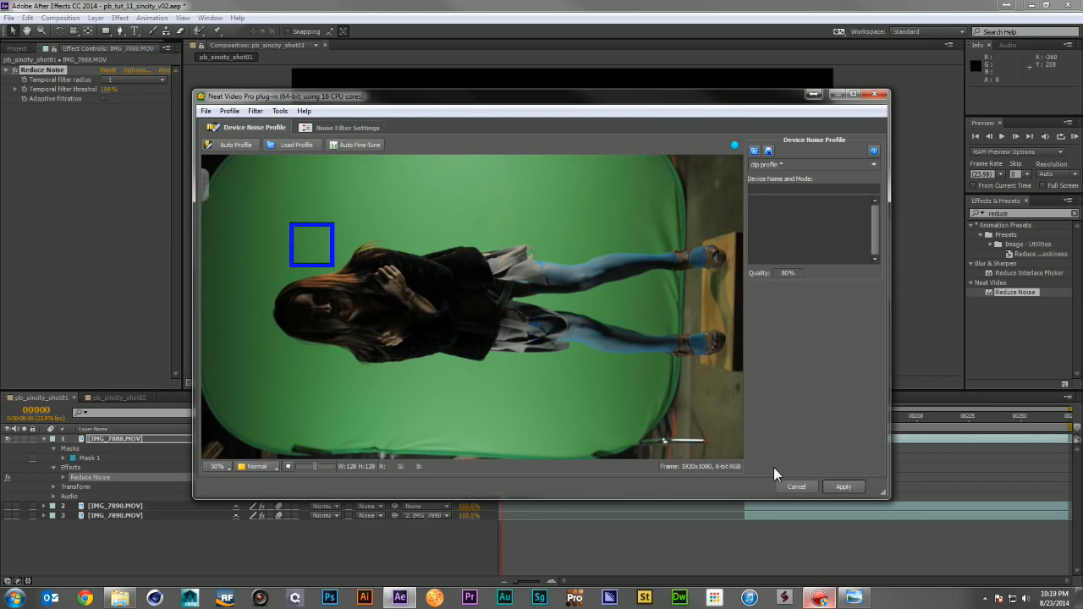
click(844, 487)
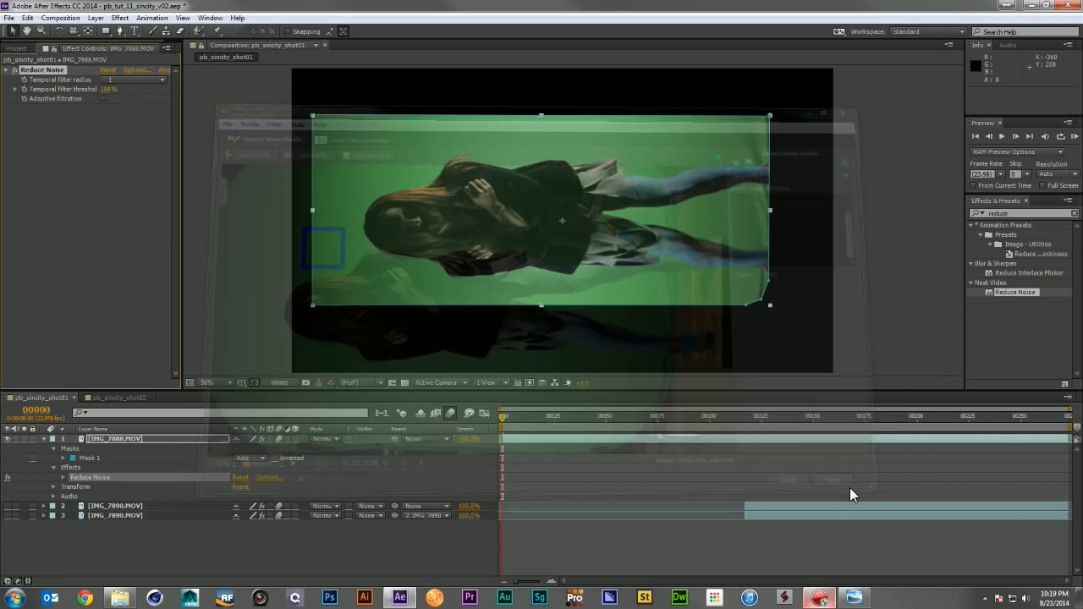
- Add the Primatte Keyer effect to the layer and sample the green background around the woman with Select BG
text(primatte)
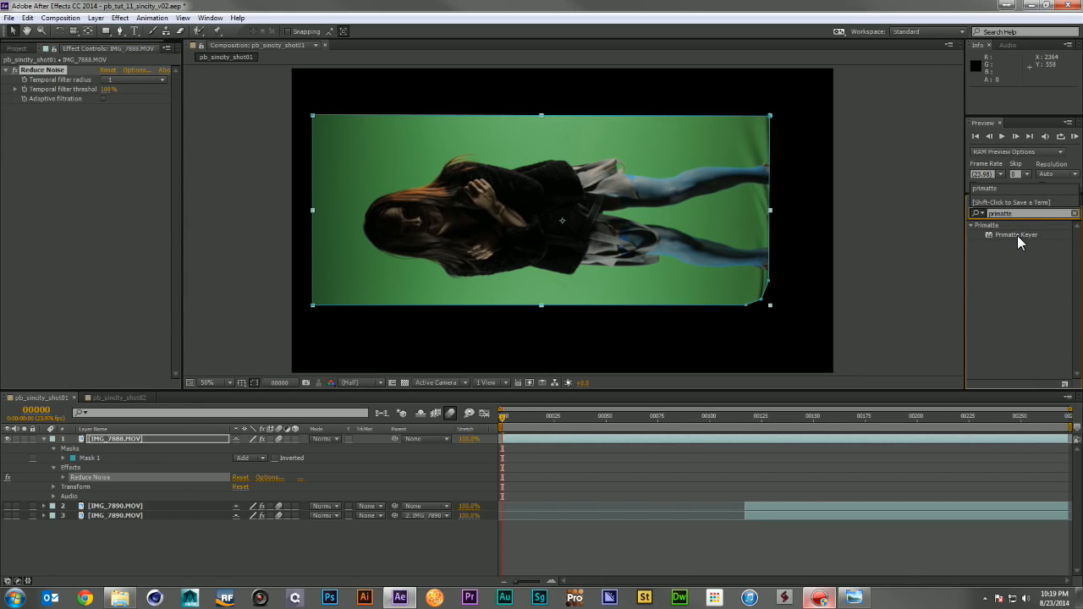
drag(1017, 237, 134, 211)
click(55, 264)
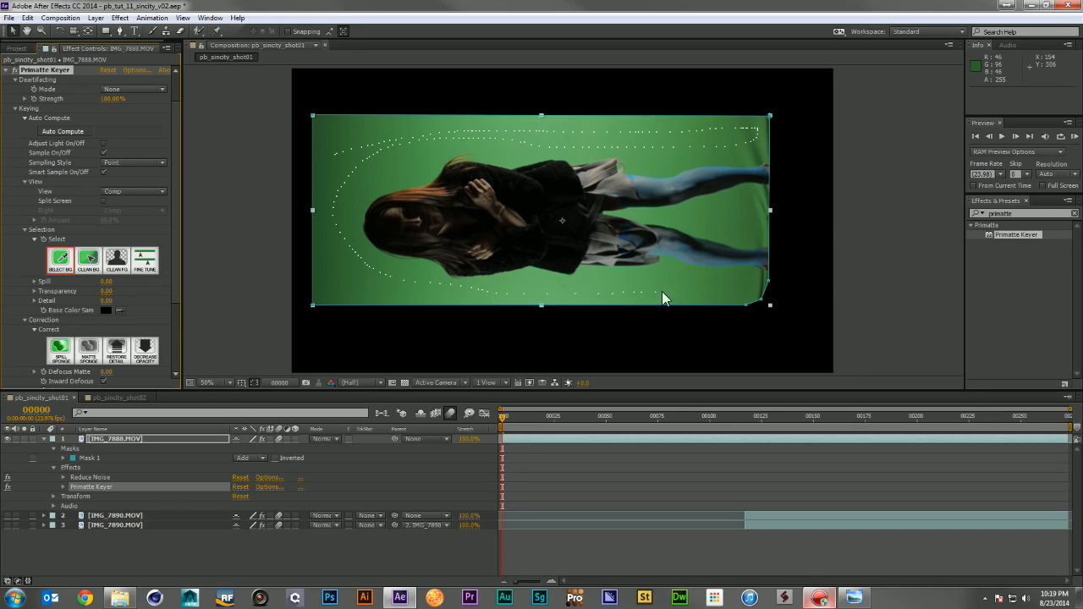
drag(740, 290, 740, 292)
- Switch the Primatte view to Matte and clean the grey background noise around the head with Clean BG
click(123, 191)
click(135, 217)
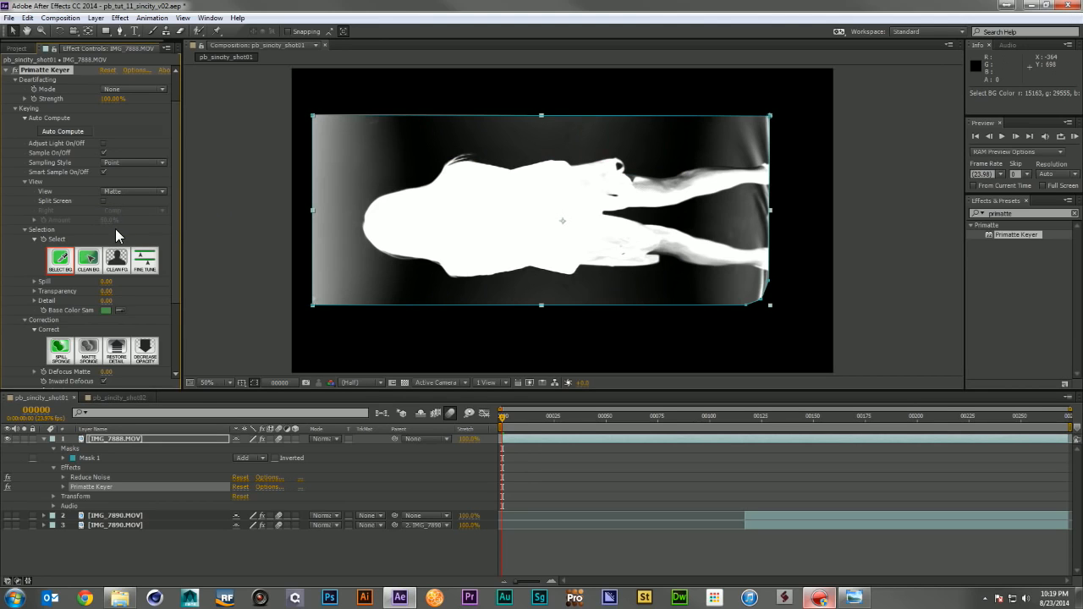
click(88, 260)
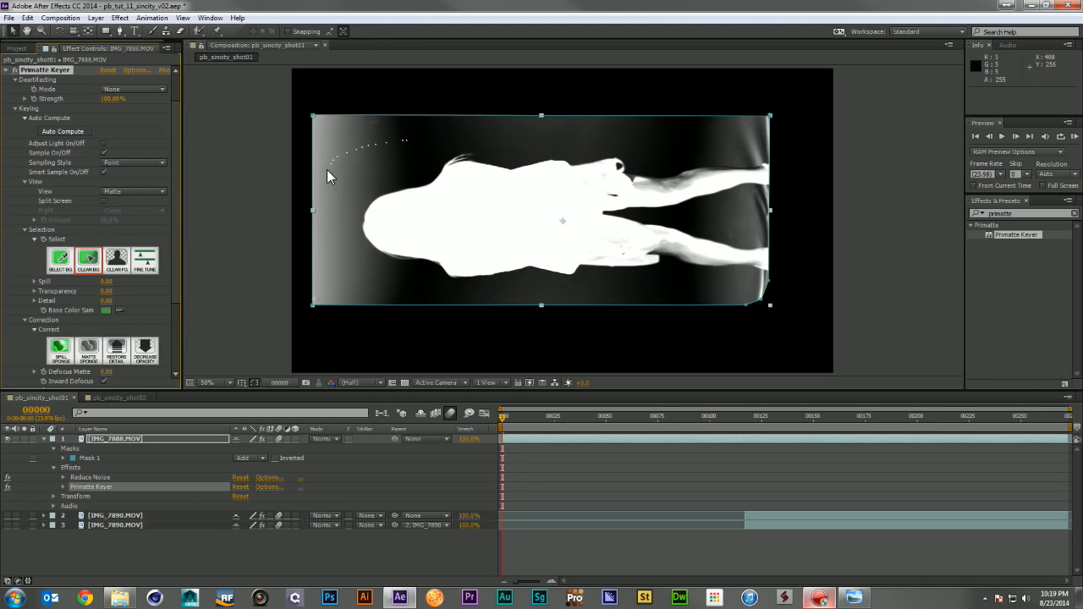
drag(391, 286, 319, 266)
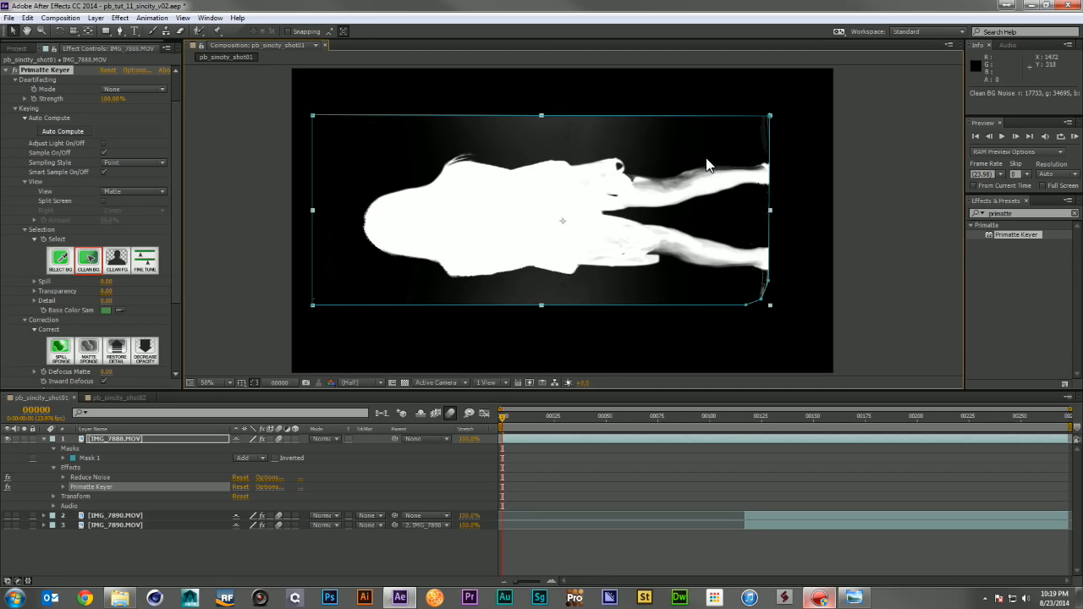
- Fill in the semi-transparent areas of the legs and skirt in the matte with Clean FG
click(117, 259)
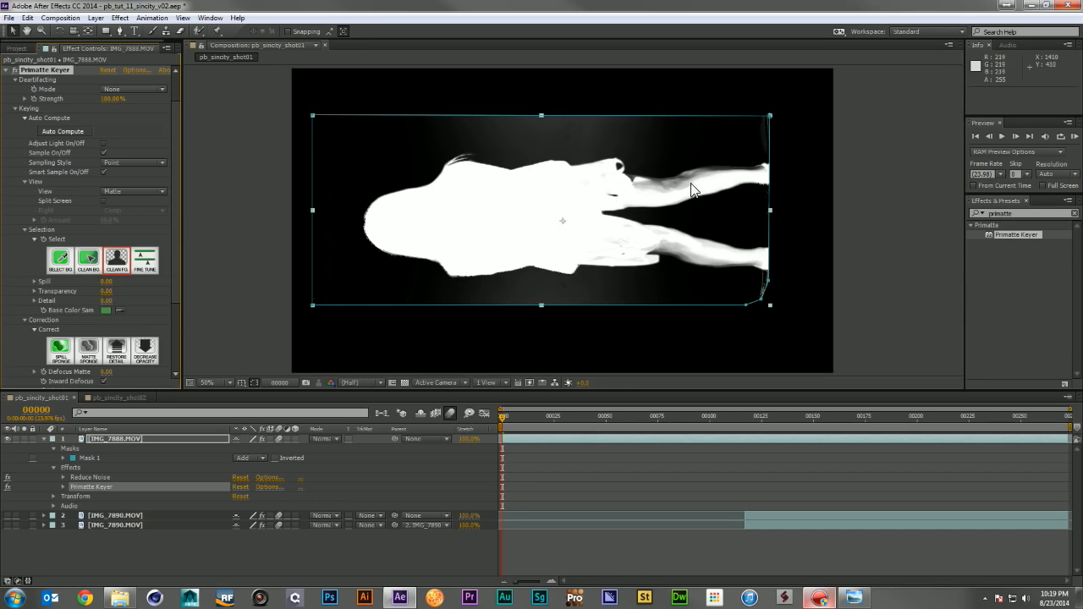
mouse_move(677, 181)
mouse_down()
mouse_move(550, 201)
mouse_move(654, 191)
mouse_move(553, 190)
mouse_move(616, 200)
mouse_up()
drag(718, 175, 726, 175)
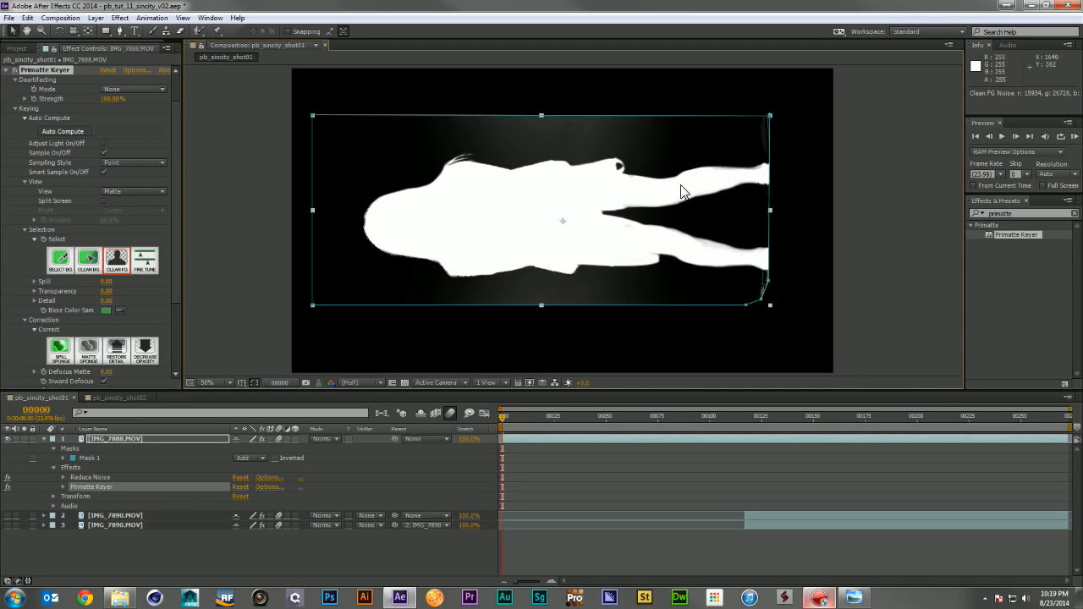
drag(617, 211, 629, 212)
- Clean the remaining grey background haze along the side of the body in the matte with Clean BG
click(96, 261)
drag(545, 135, 641, 133)
drag(474, 140, 366, 147)
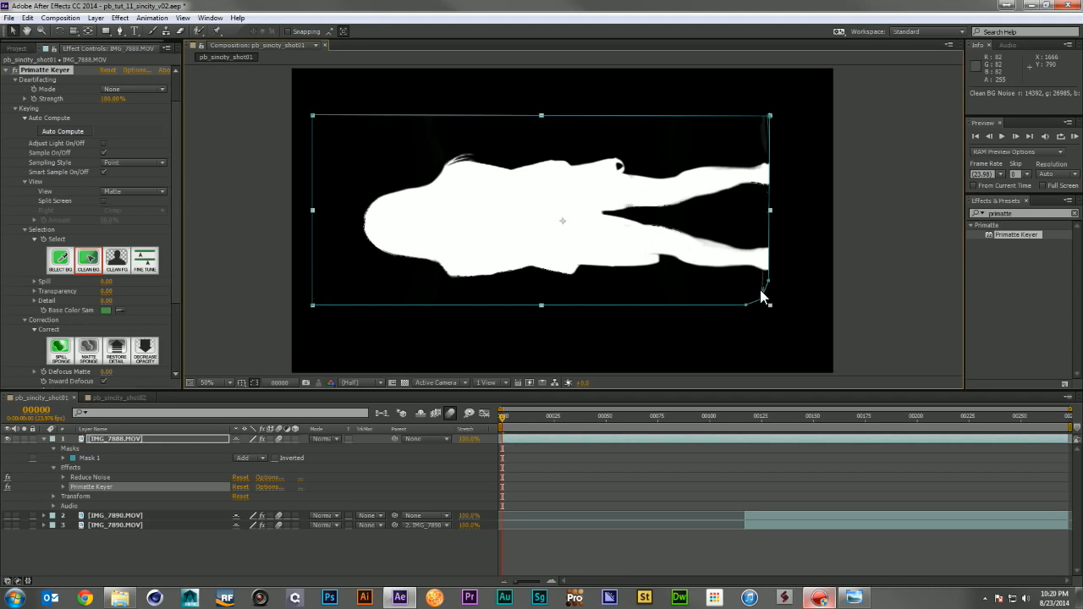
- Try cleaning the leftover noise at the mask's cut corner with Clean BG, undoing each sample
key(ctrl+z)
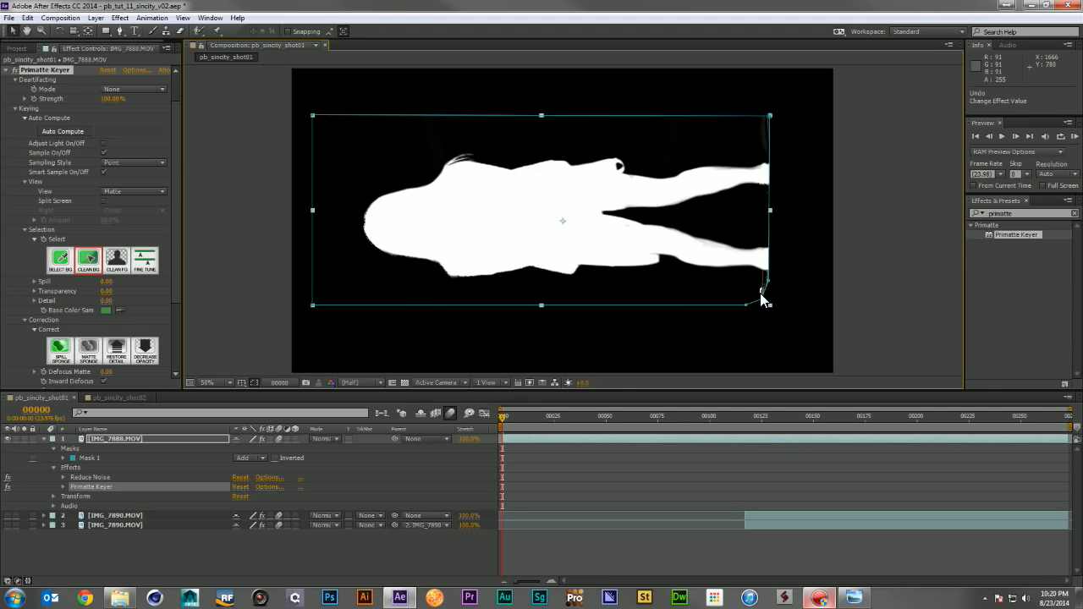
drag(764, 297, 763, 289)
key(ctrl+z)
click(764, 296)
key(ctrl+z)
- Move the mask vertices at the cut corner closer to the lower foot to exclude the leftover noise
click(11, 134)
click(27, 30)
click(12, 29)
drag(762, 297, 768, 274)
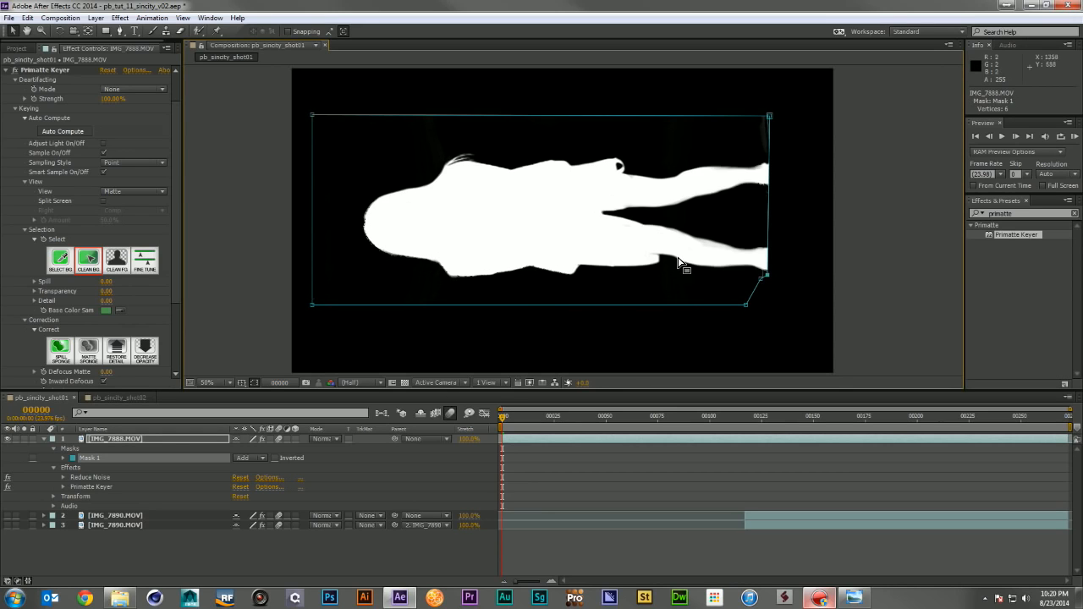
- Set the Primatte view back to Comp and collapse the Primatte Keyer and Reduce Noise settings
click(127, 195)
click(123, 203)
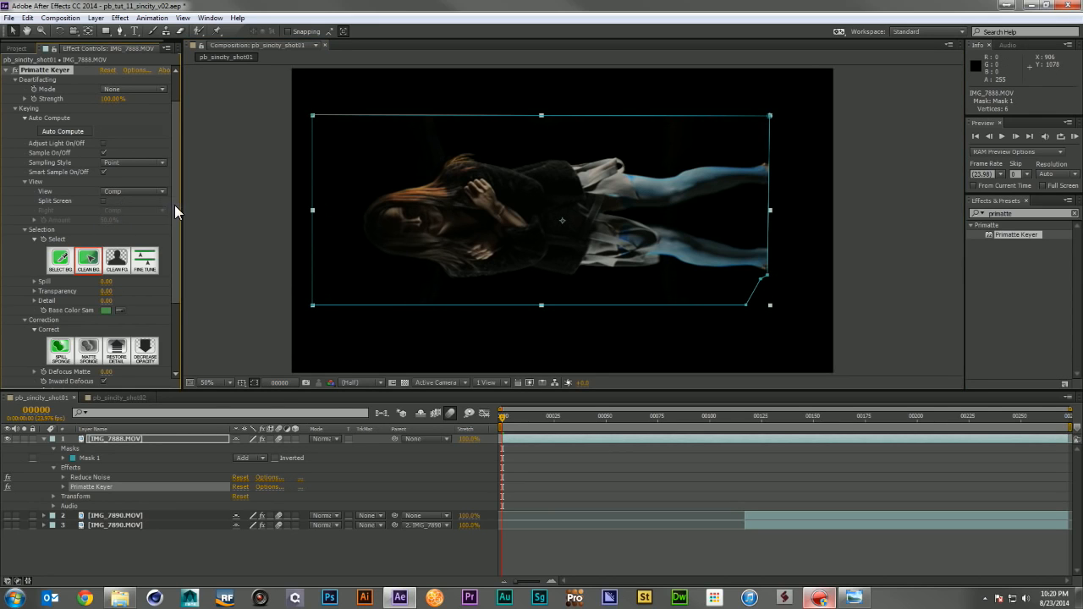
click(8, 70)
click(39, 157)
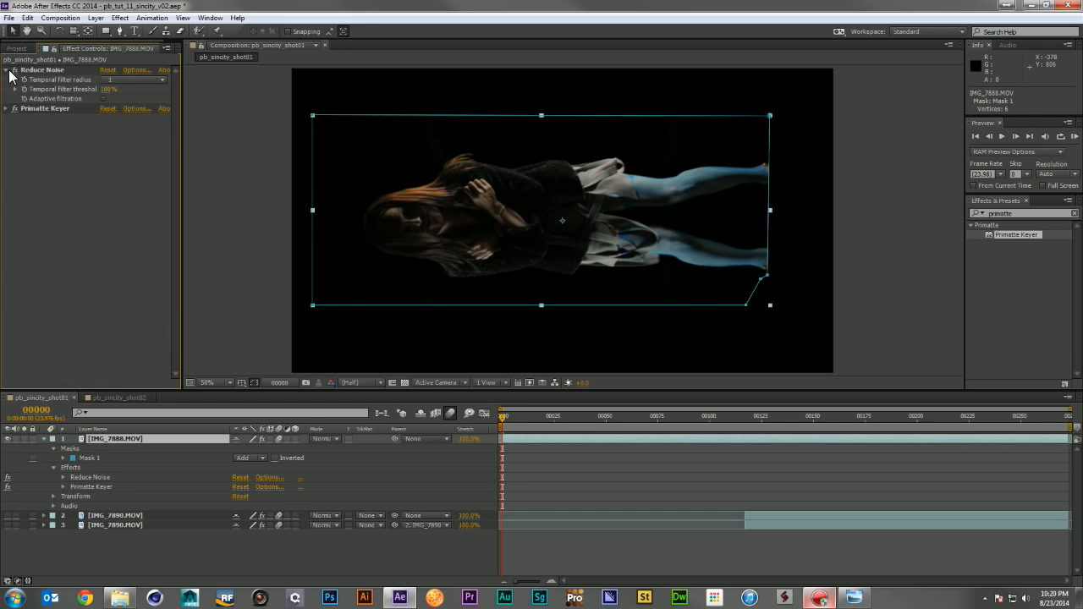
- Rotate the IMG_7888.MOV layer 90° so the woman stands upright
click(162, 439)
key(r)
click(251, 448)
text(90)
key(Return)
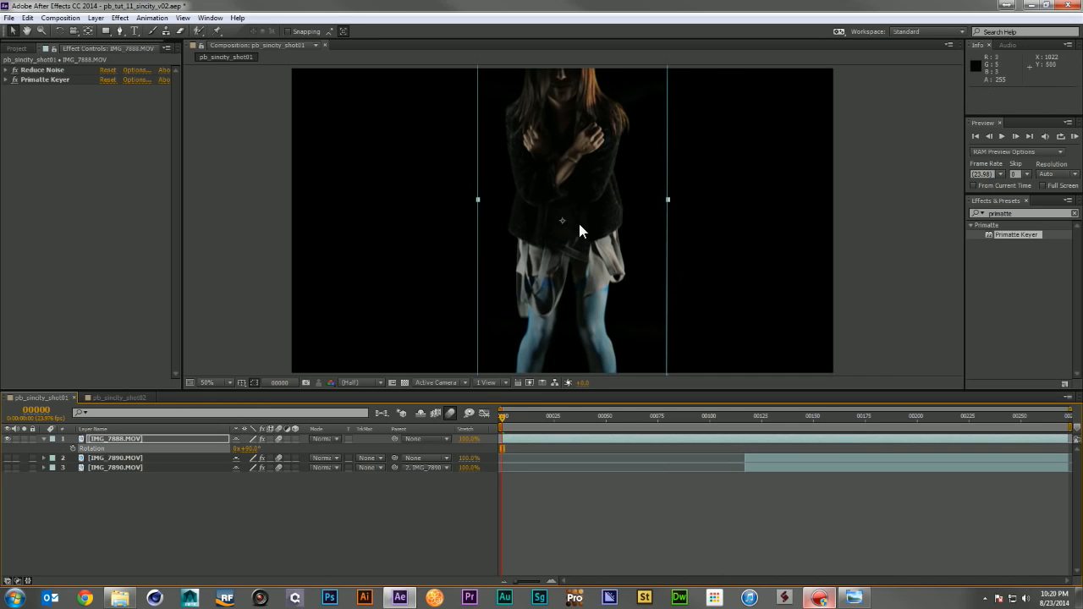
- Try moving the rotated layer down to bring the head into frame, undo the move, and deselect the layer
click(576, 268)
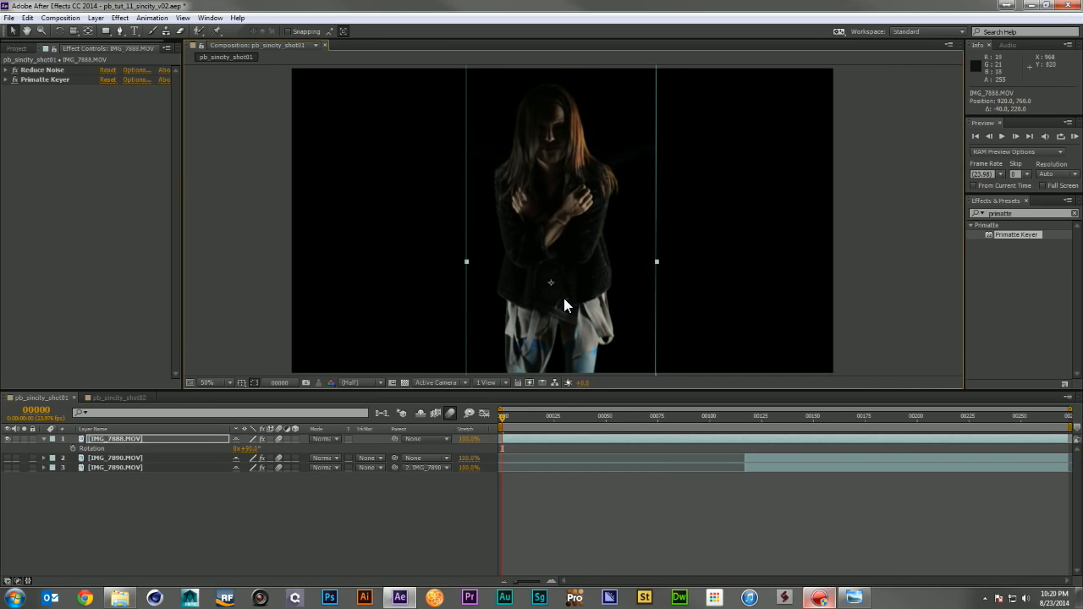
key(ctrl+z)
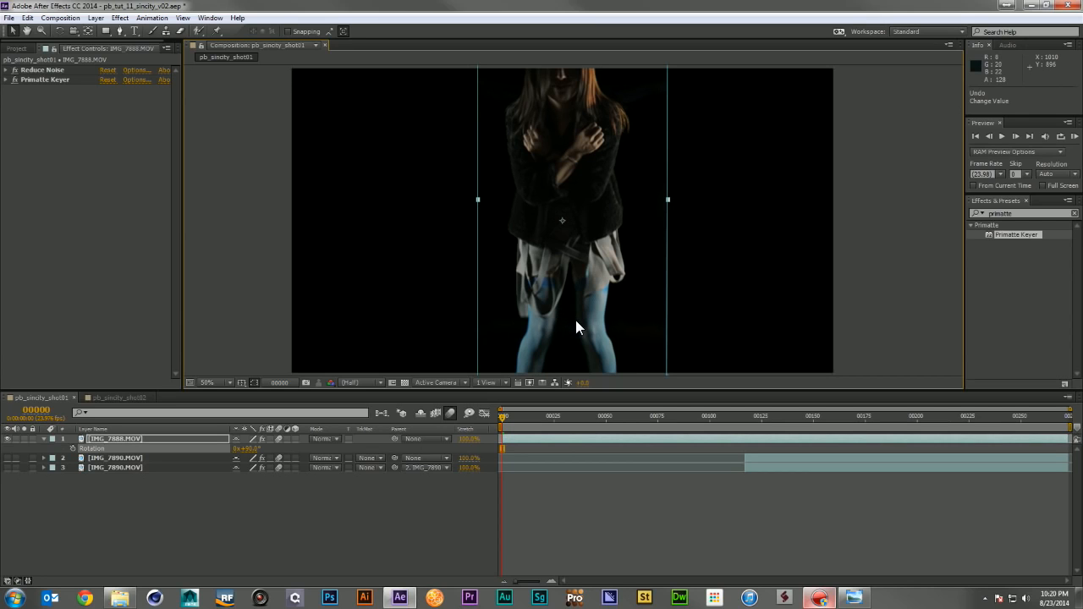
click(217, 498)
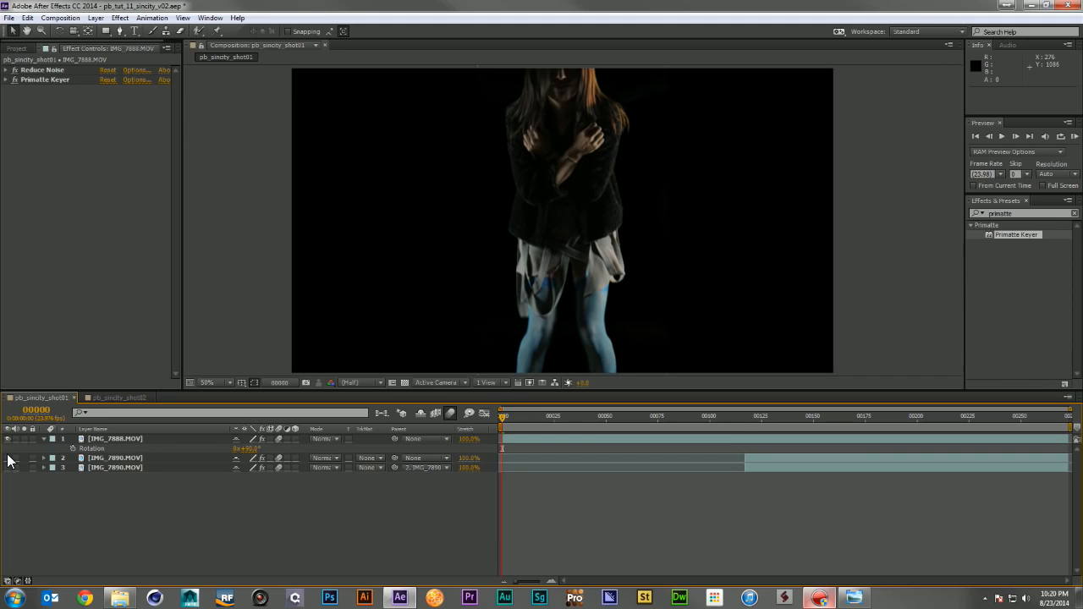
- Select the upper IMG_7890.MOV layer and collapse the settings of all its effects
click(101, 450)
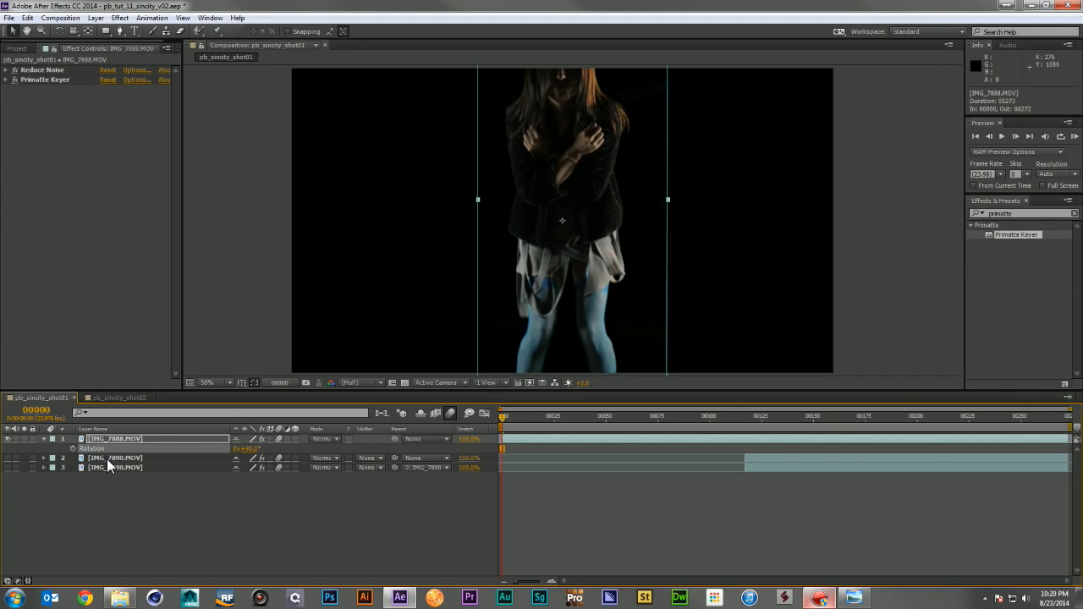
click(107, 459)
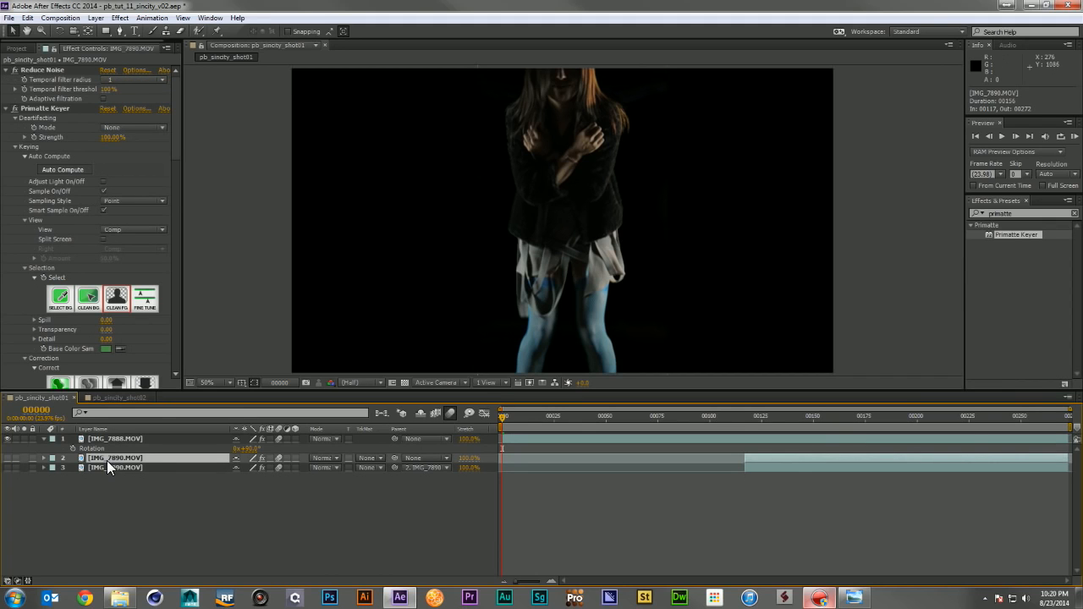
click(4, 108)
click(6, 71)
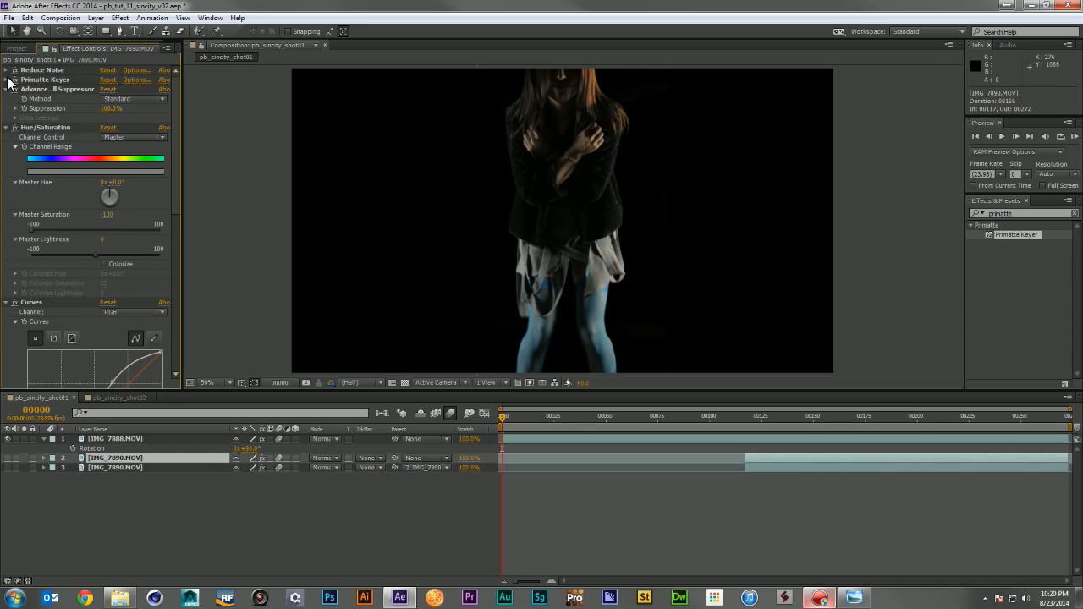
click(5, 89)
click(6, 98)
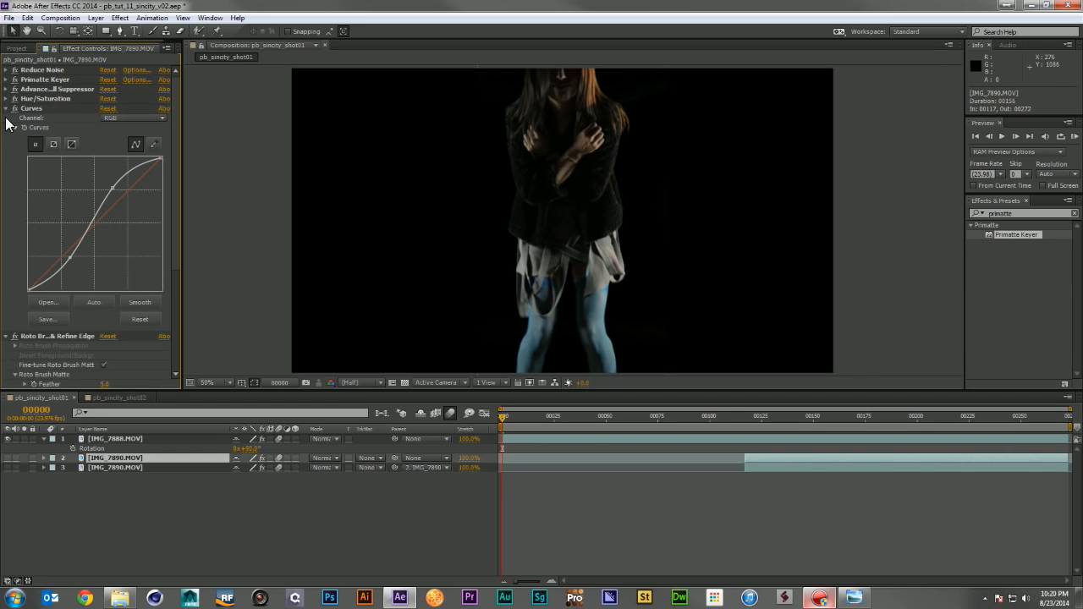
click(5, 109)
click(6, 118)
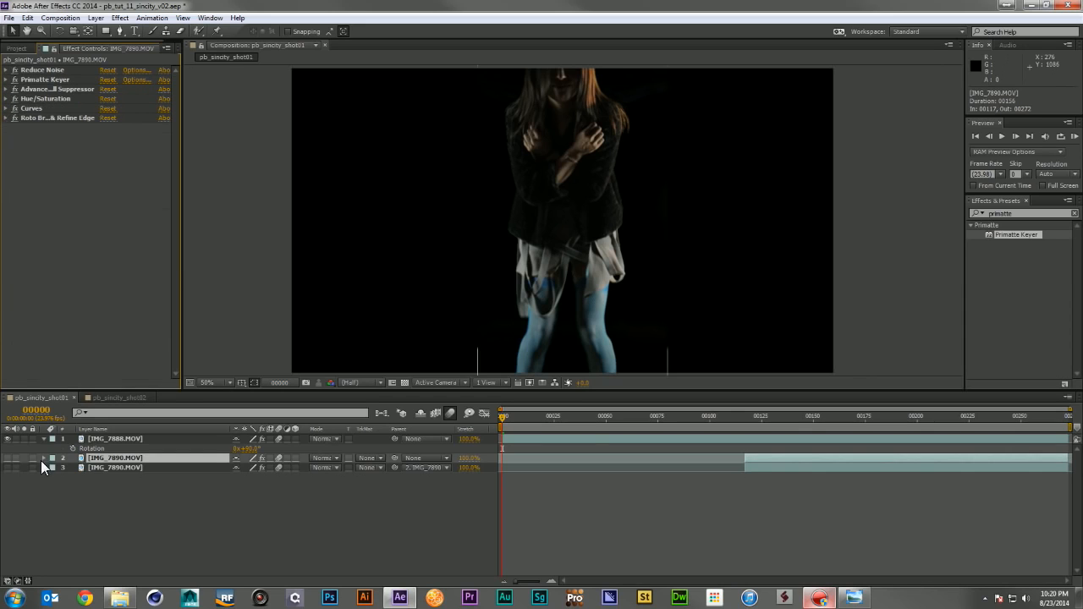
- Hide the IMG_7888.MOV layer, show both IMG_7890.MOV layers, and go to the last frame, 272
click(6, 438)
click(7, 458)
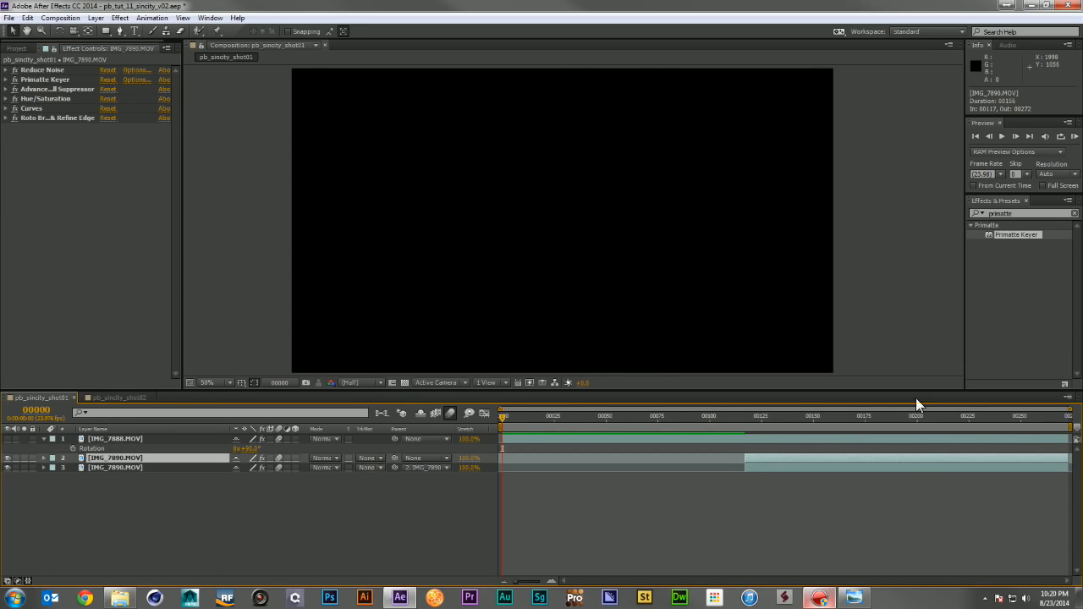
drag(1038, 424, 1068, 425)
- Move the man's layer up to view his legs and switch all its effects off and on to compare with the raw green-screen footage
drag(716, 295, 546, 103)
drag(13, 118, 13, 69)
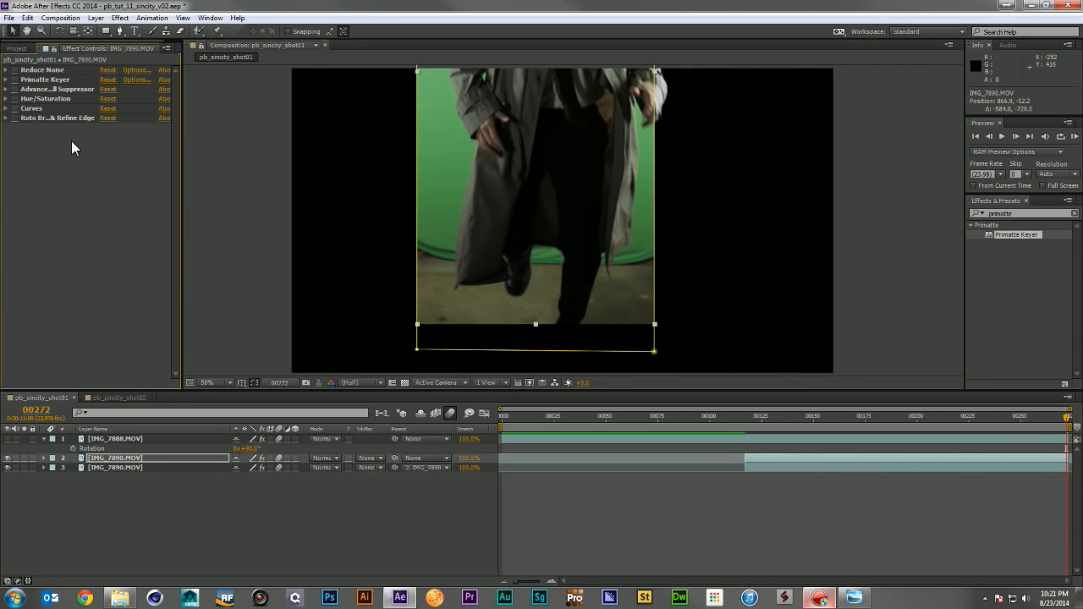
click(27, 117)
drag(14, 118, 13, 70)
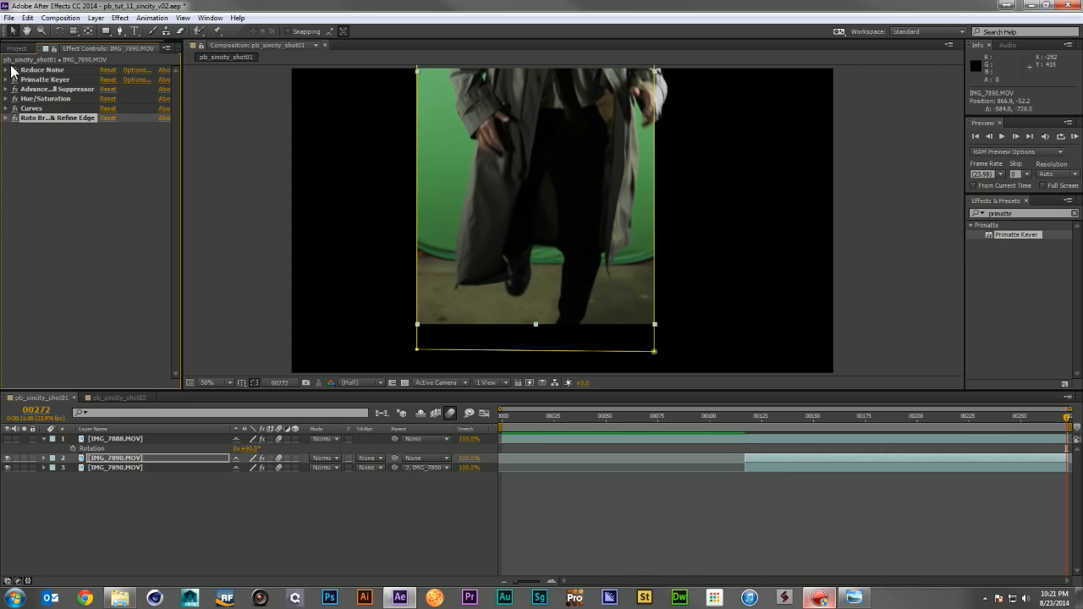
- Move the man's layer to about 1353, 476 in the composition and show the IMG_7888.MOV layer again
drag(552, 175, 689, 316)
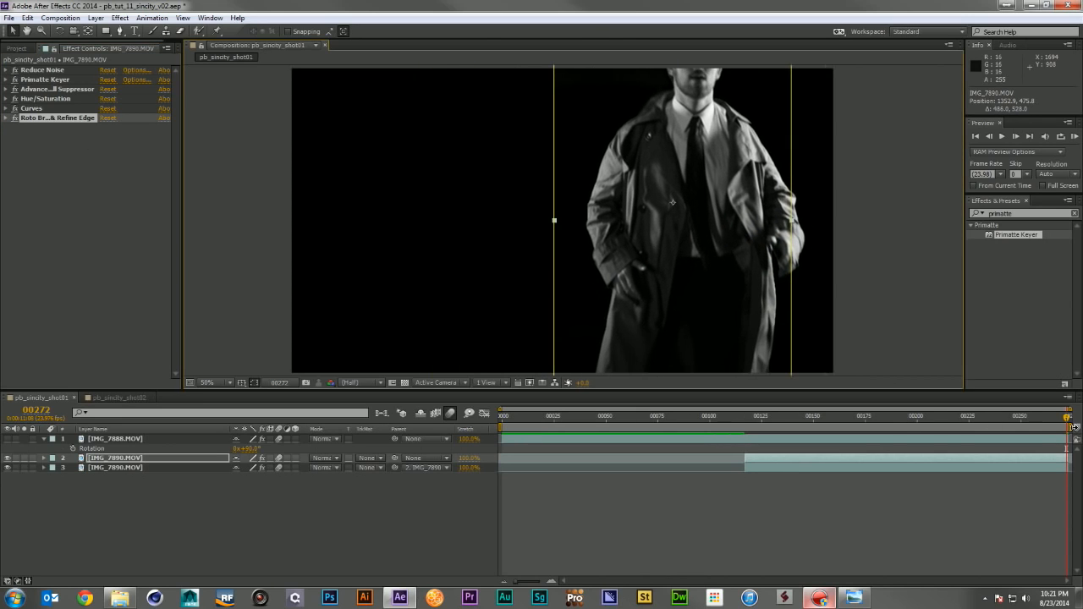
click(8, 438)
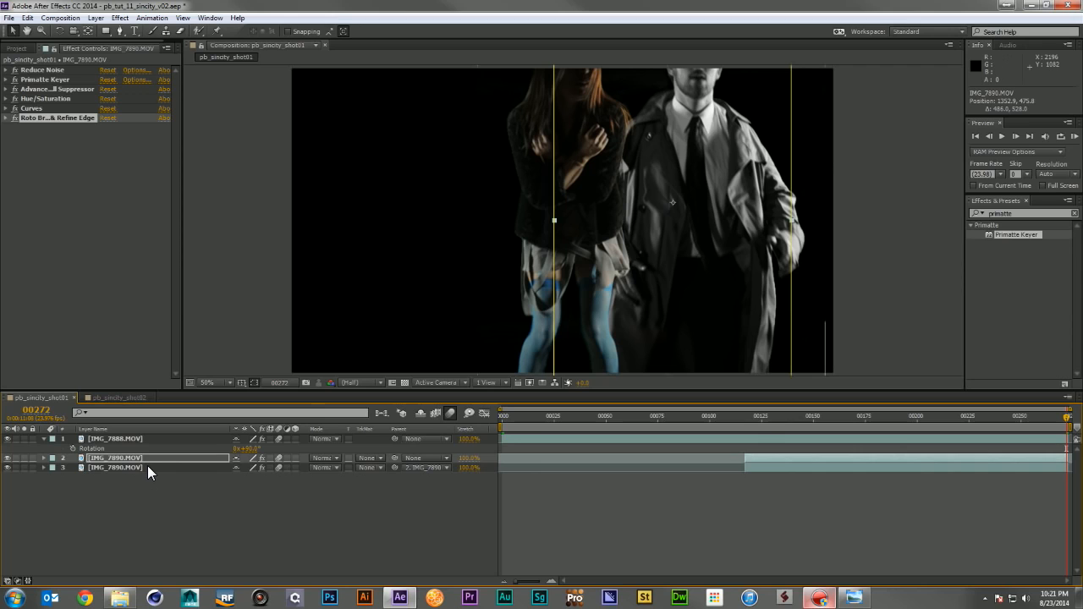
- Check the Scale values of the upper IMG_7890.MOV and the IMG_7888.MOV layers, and collapse both layers
key(s)
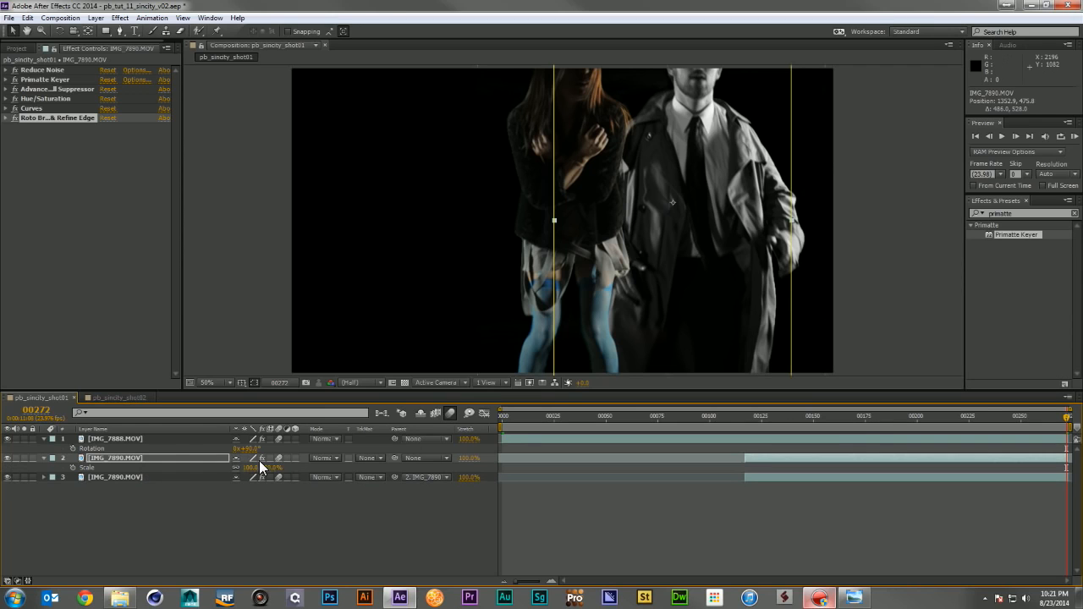
click(184, 440)
key(s)
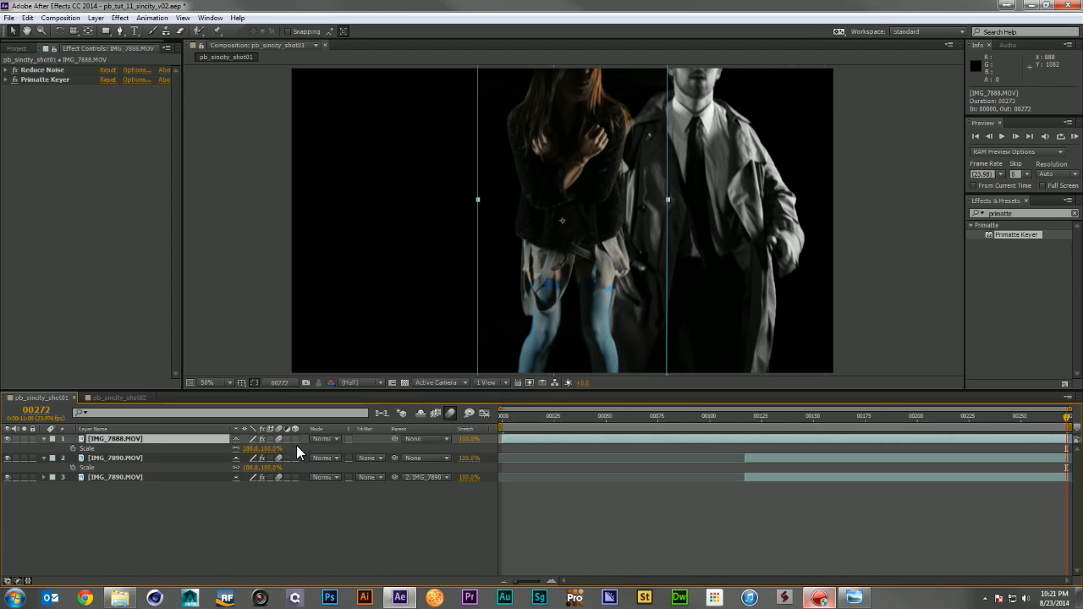
click(45, 458)
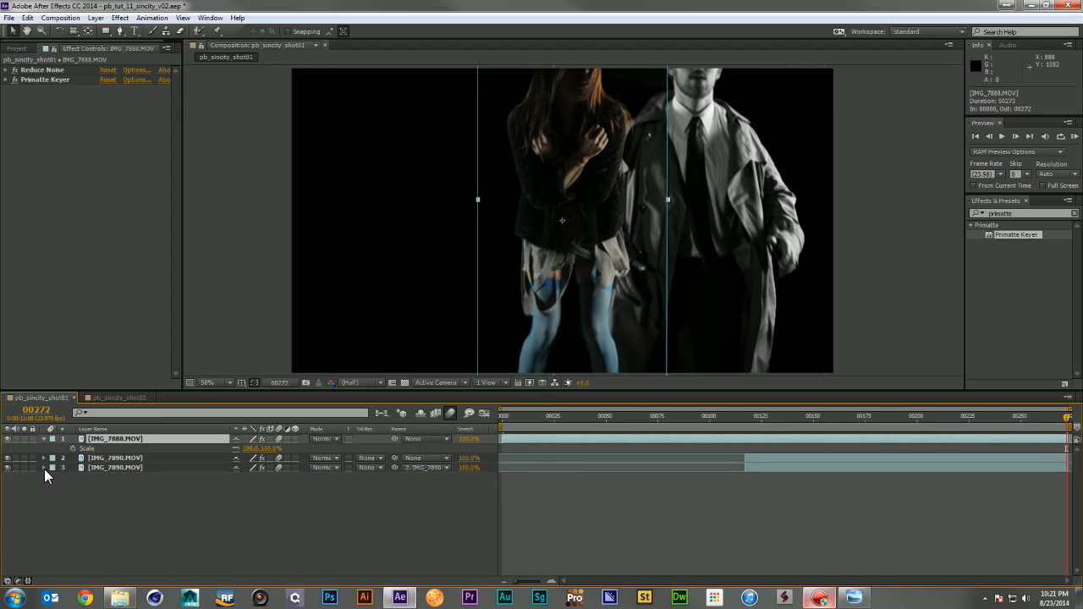
click(43, 439)
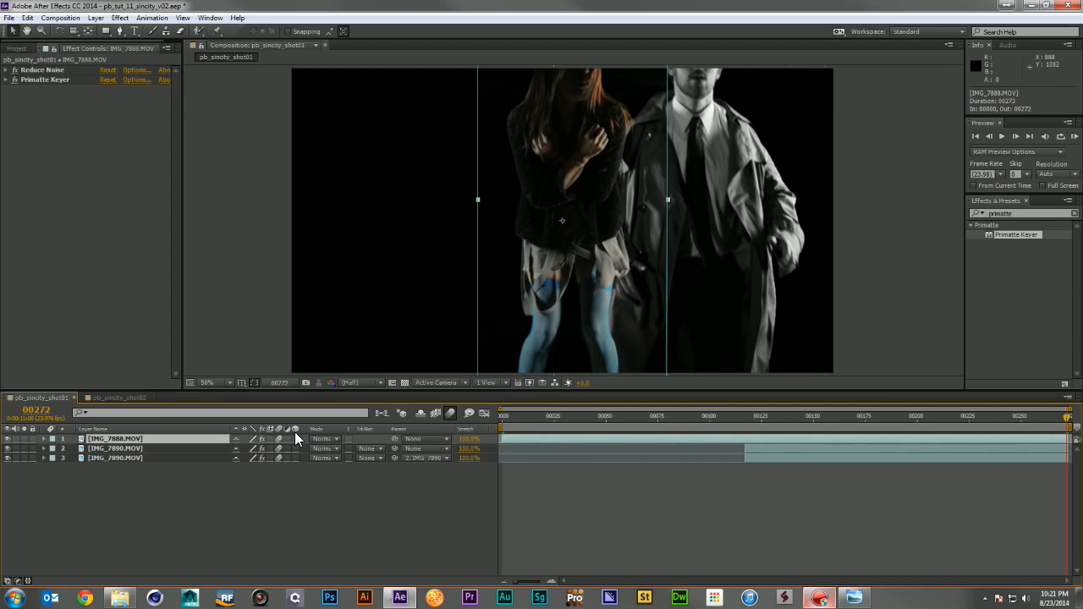
- Make all three footage layers 3D and deselect them
key(ctrl+a)
click(294, 448)
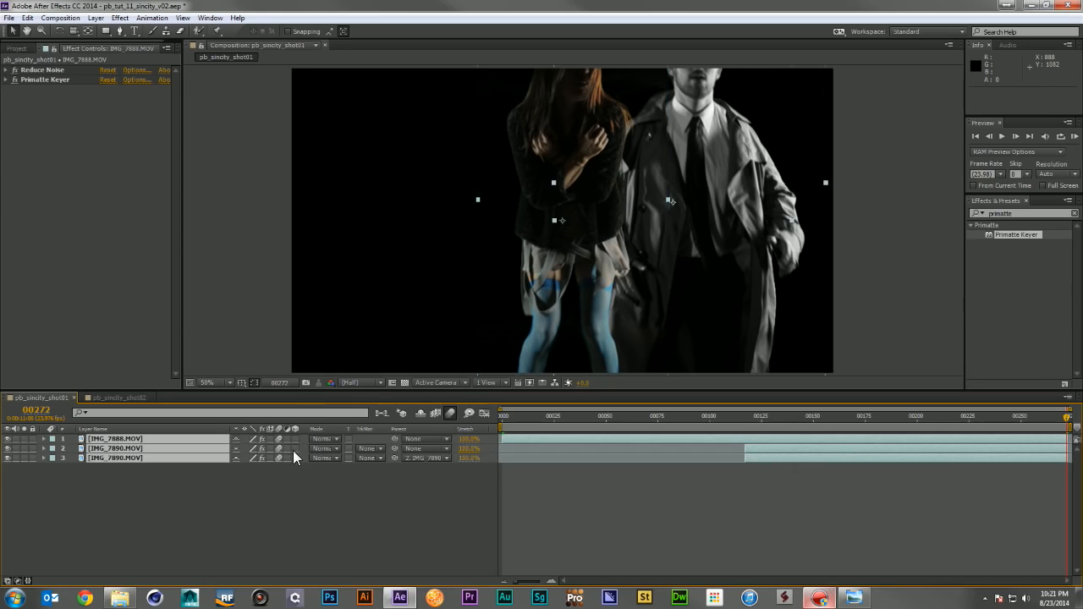
click(256, 501)
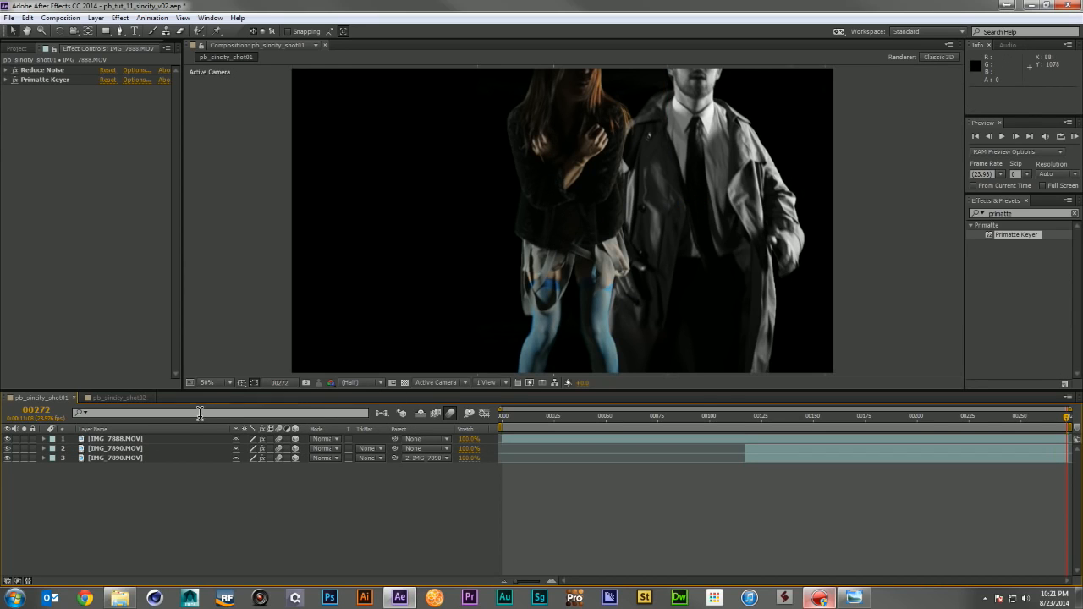
- Set the Z position of the upper IMG_7890.MOV layer to 10000
click(141, 448)
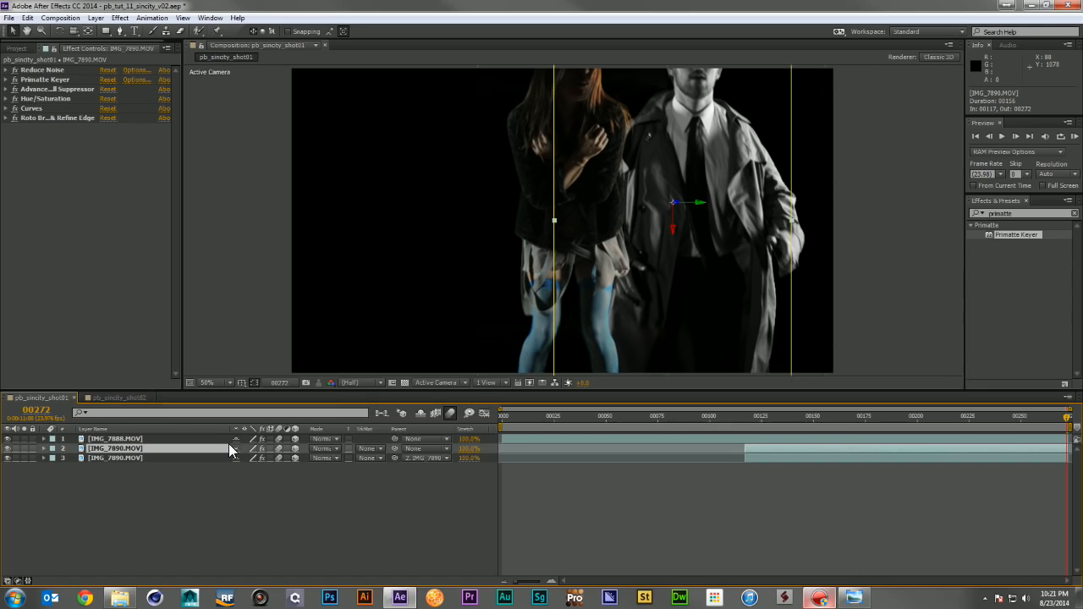
key(p)
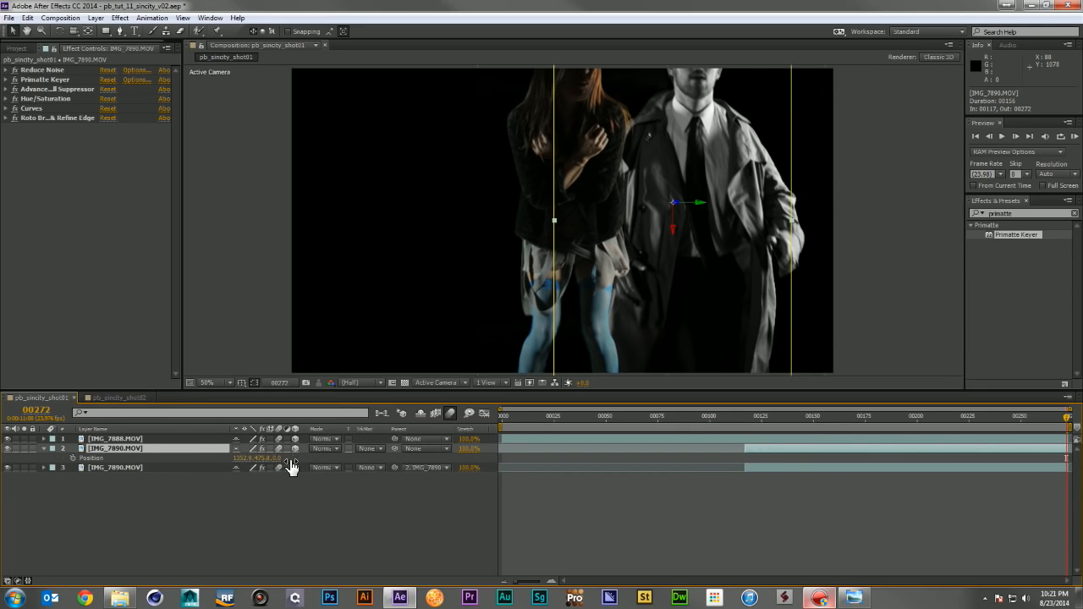
text(10000)
key(Return)
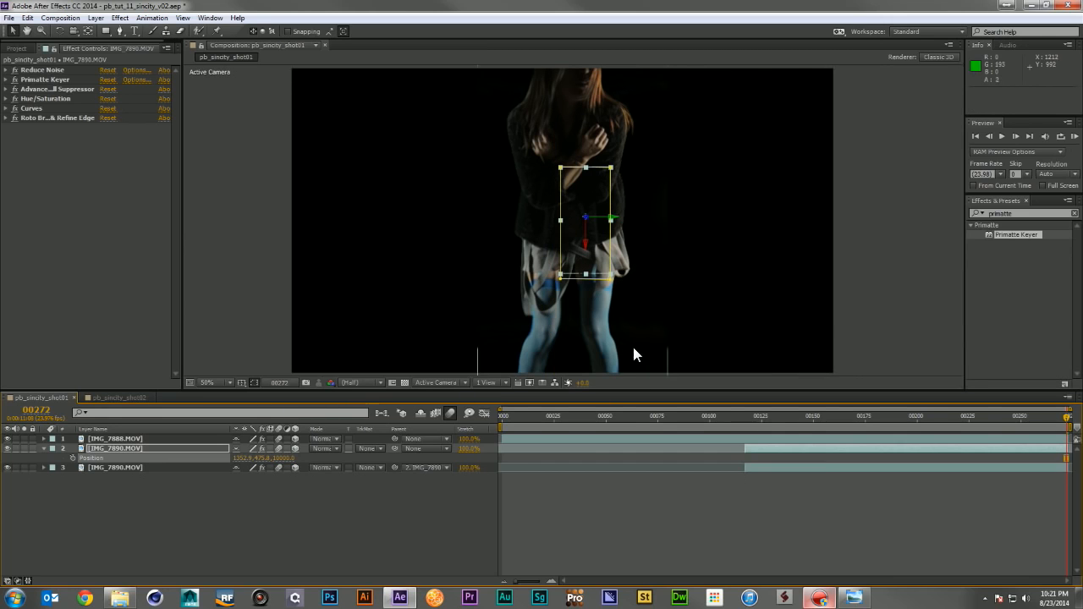
- Add a two-node 50mm camera with depth of field enabled, place it first in the layer stack, and collapse the man's layer
right_click(145, 491)
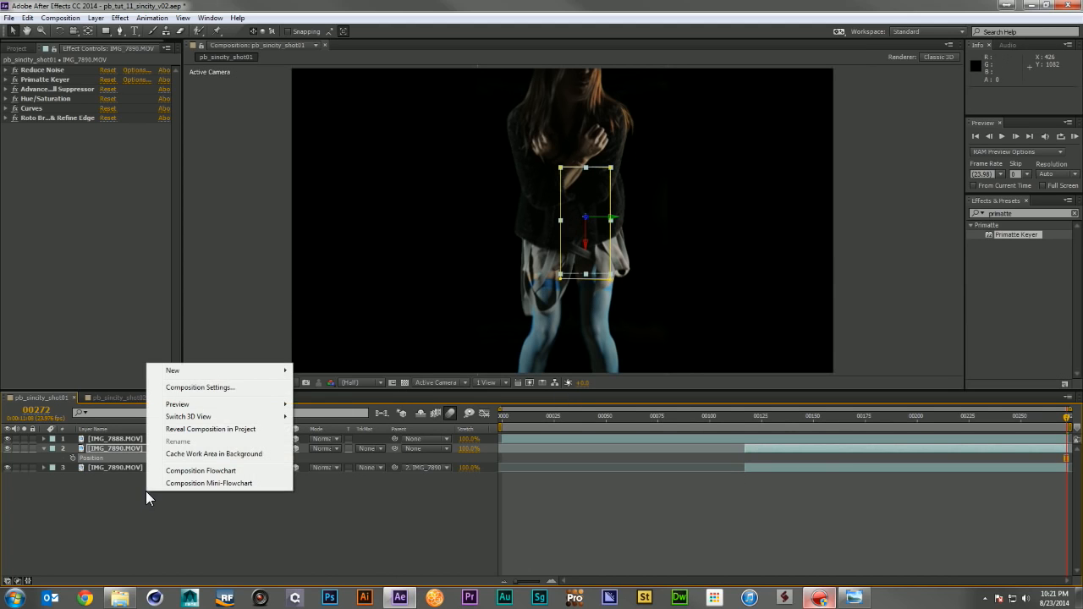
mouse_move(216, 370)
click(369, 423)
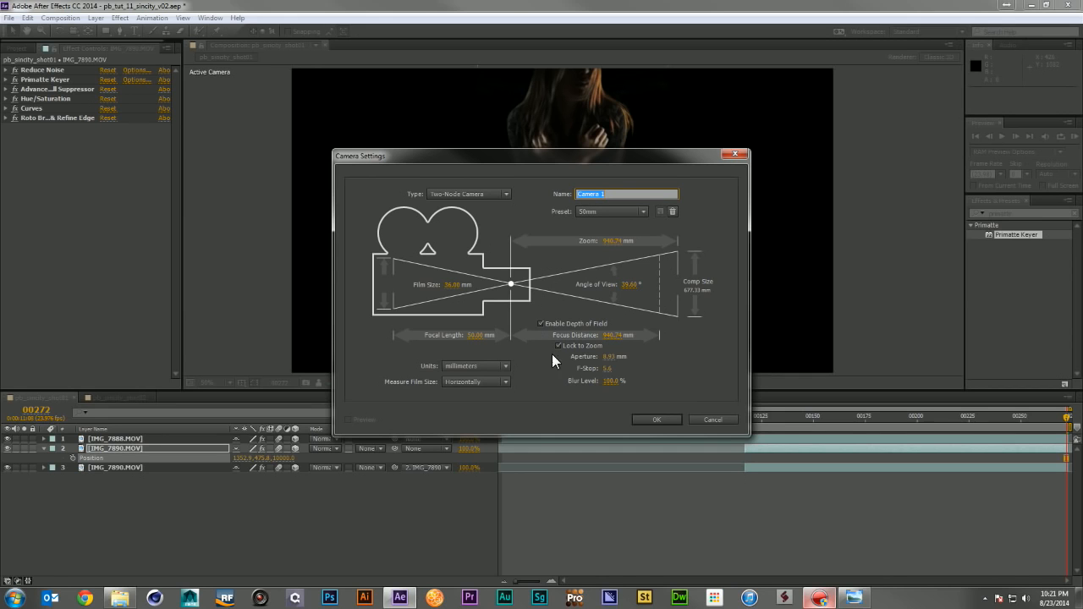
click(651, 420)
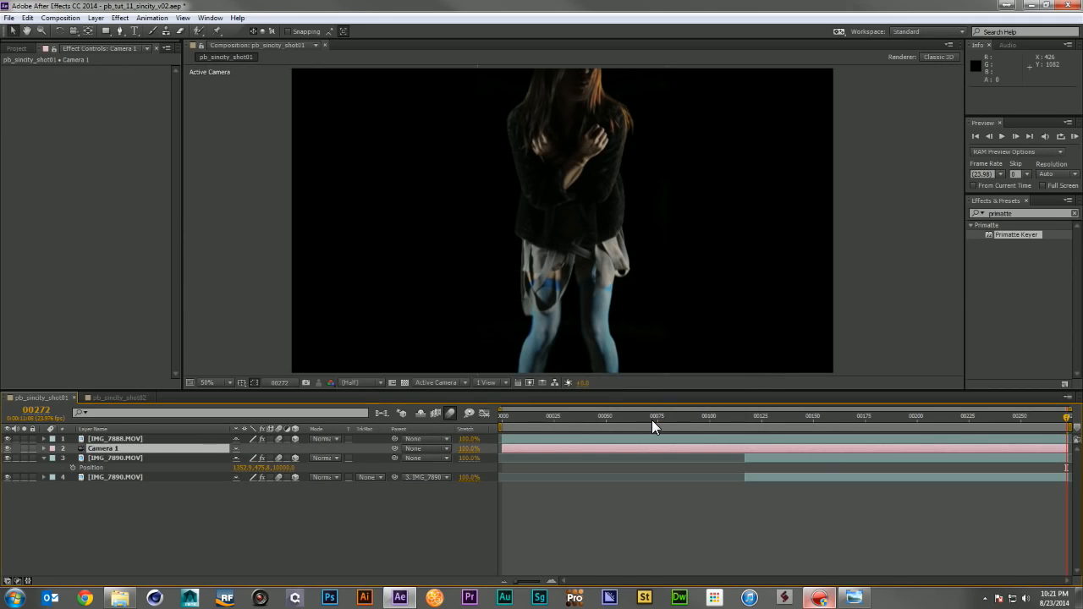
drag(196, 446, 195, 435)
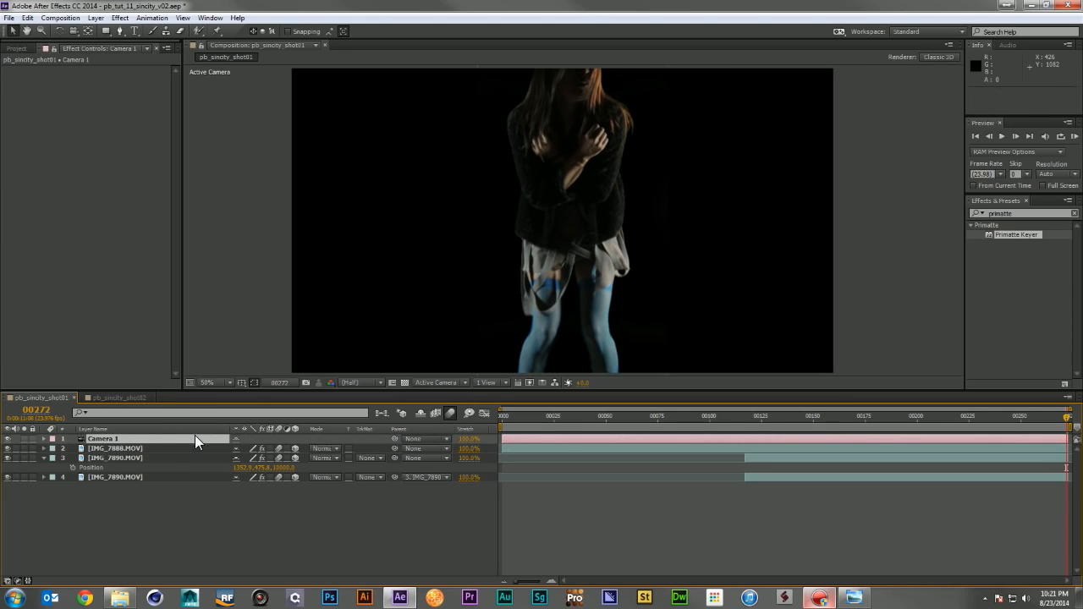
click(43, 458)
- Dolly the camera in and track it up to about 998, 91, -1367 to frame the woman's head and crossed arms
key(c)
drag(544, 295, 577, 257)
key(ctrl+z)
drag(694, 247, 767, 259)
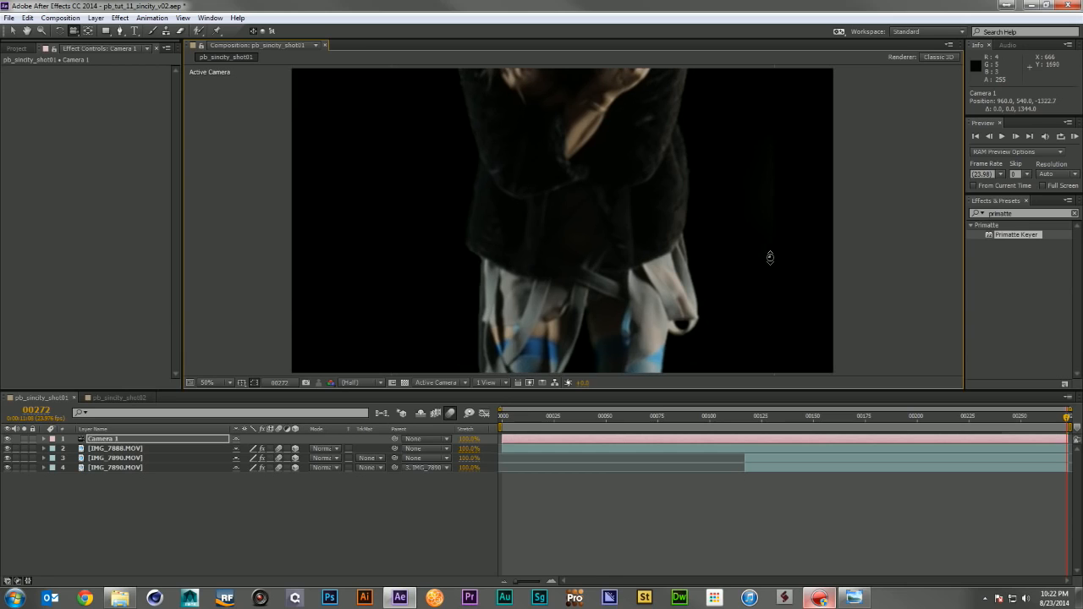
drag(649, 169, 590, 196)
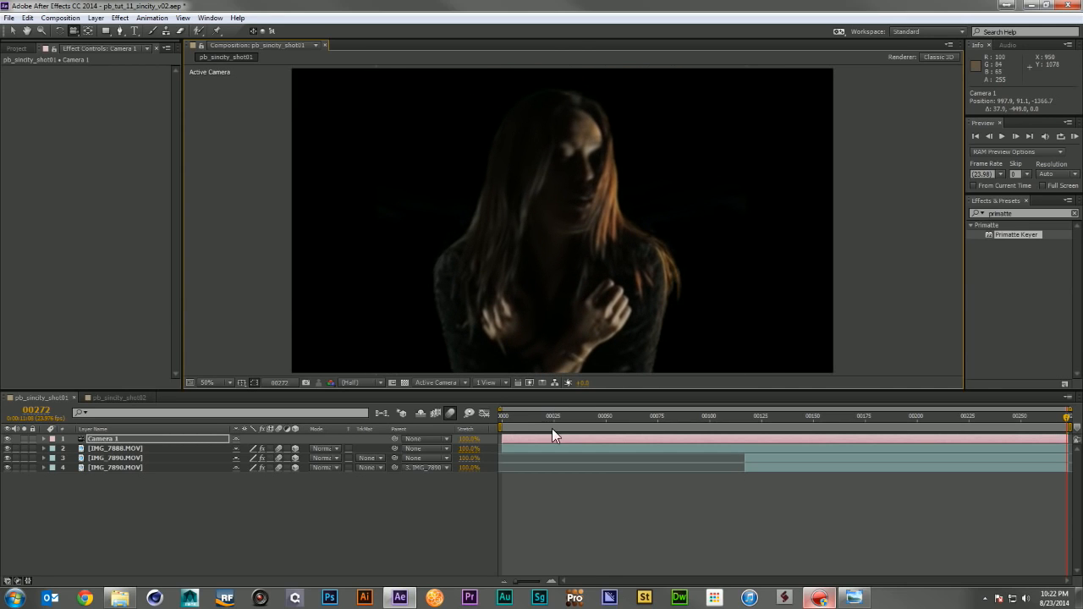
- Keyframe the camera's Point of Interest and Position at frame 0
drag(511, 417, 498, 420)
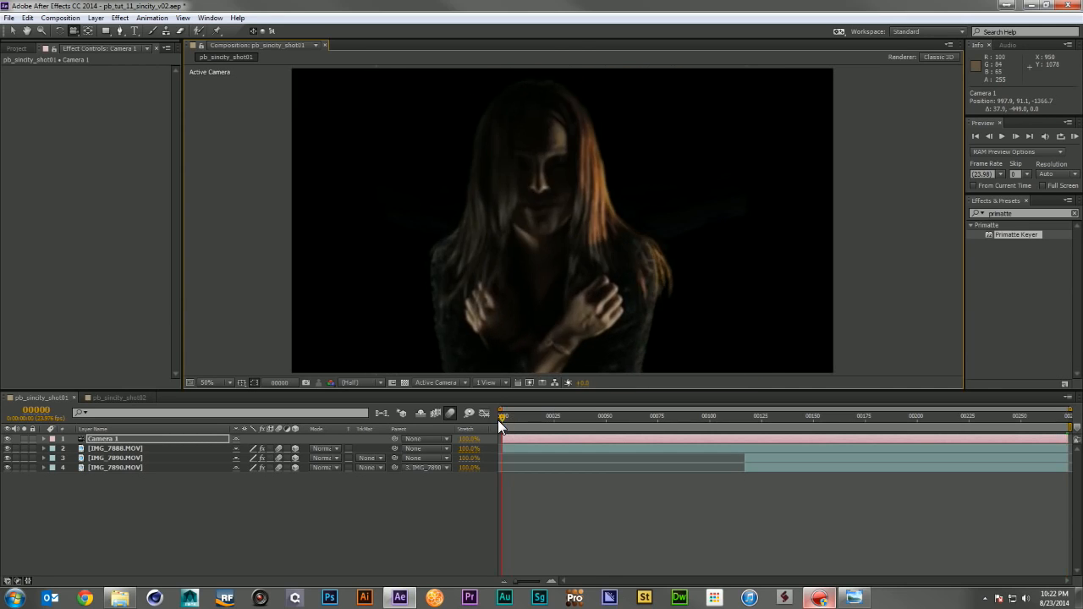
click(135, 437)
key(u)
key(u)
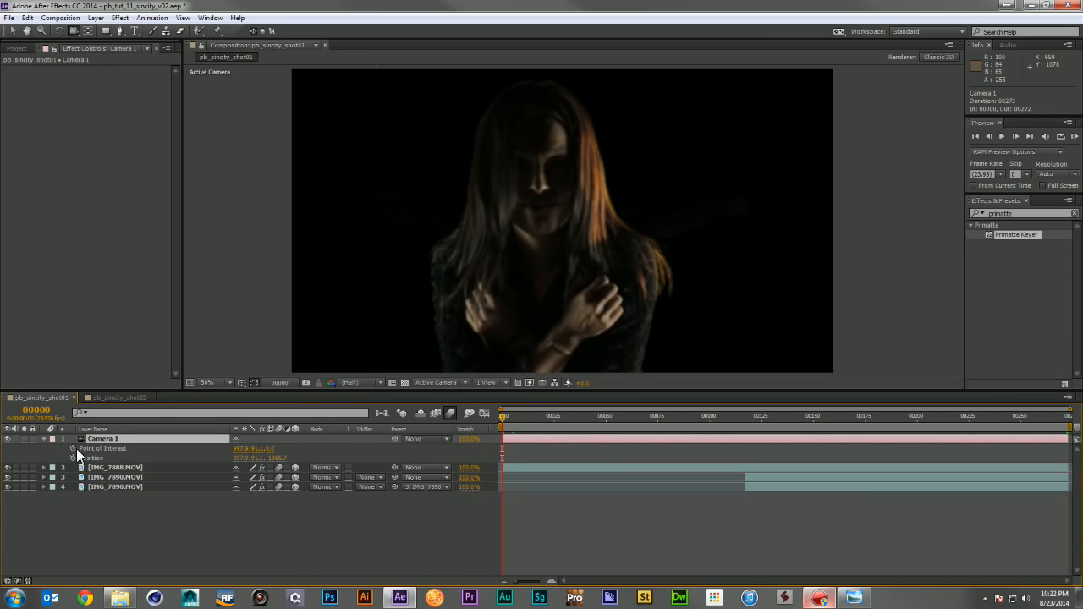
click(73, 448)
click(72, 458)
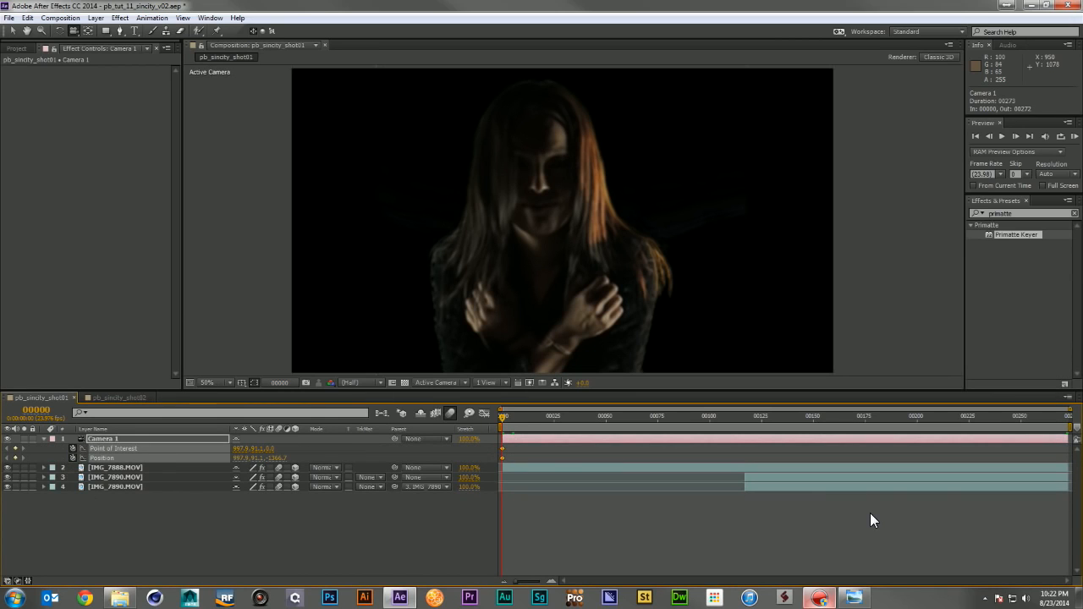
- At the last frame, 272, track the camera down to the woman's legs, at about 977, 981, -1367
click(1065, 424)
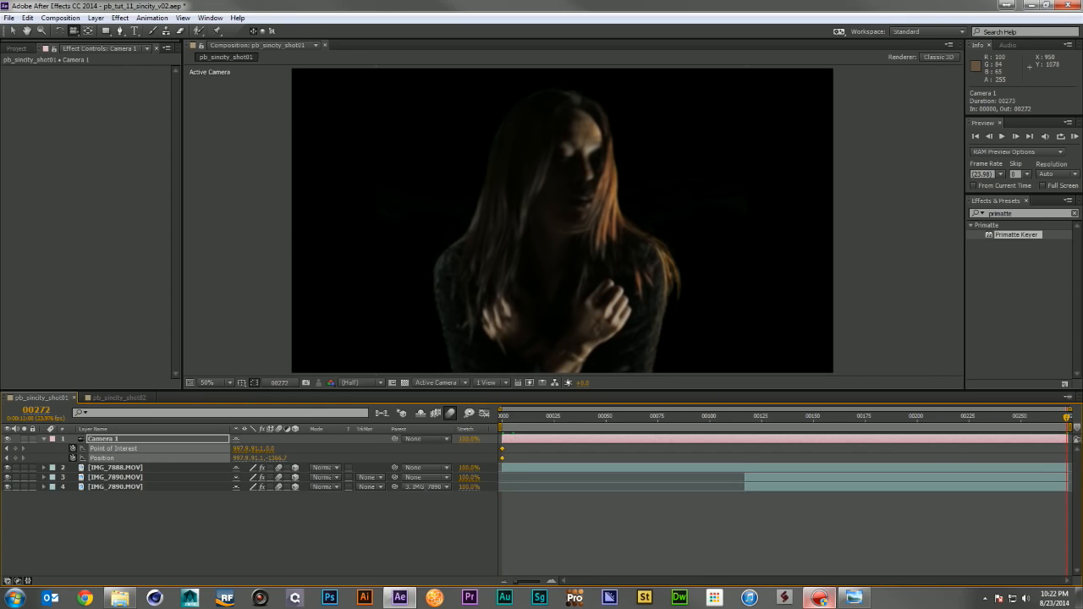
drag(561, 348, 573, 145)
drag(573, 334, 575, 179)
drag(578, 302, 573, 218)
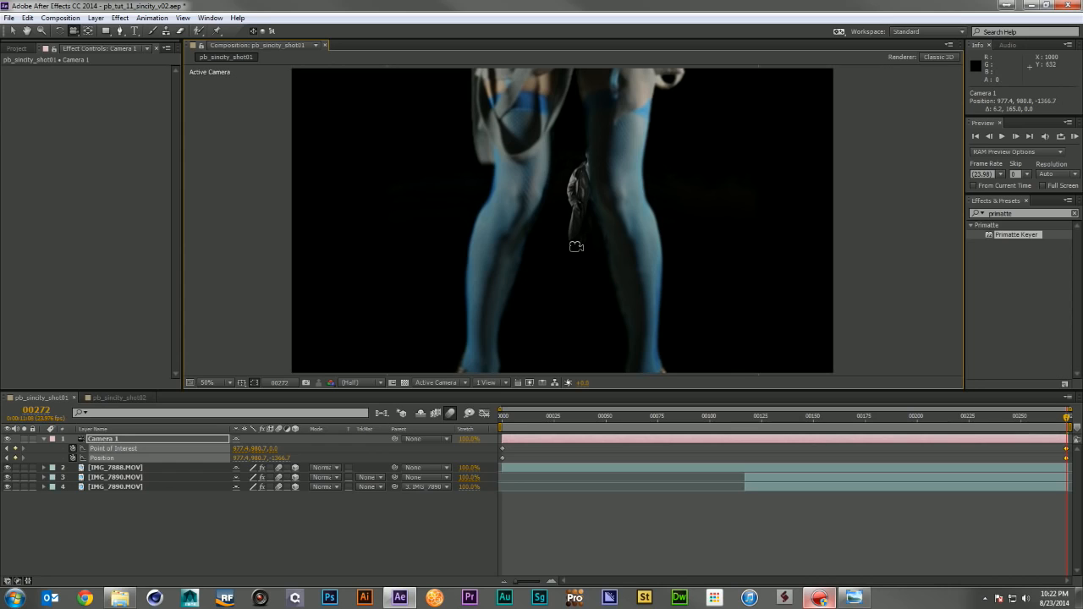
- Move the upper IMG_7890.MOV layer along X to about 1025 so the man stands between the woman's legs
click(144, 478)
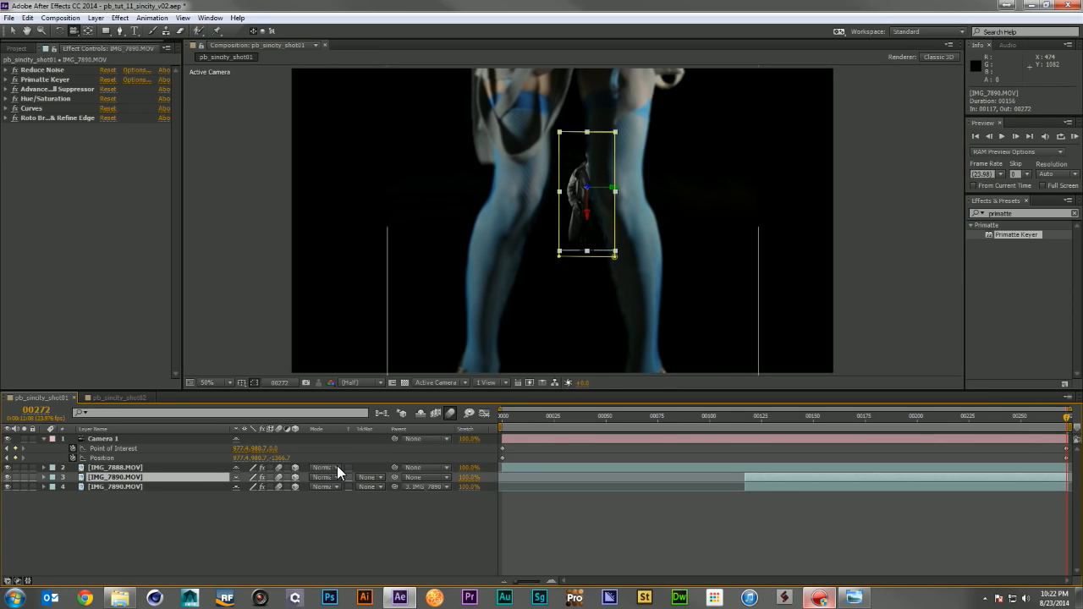
key(p)
key(v)
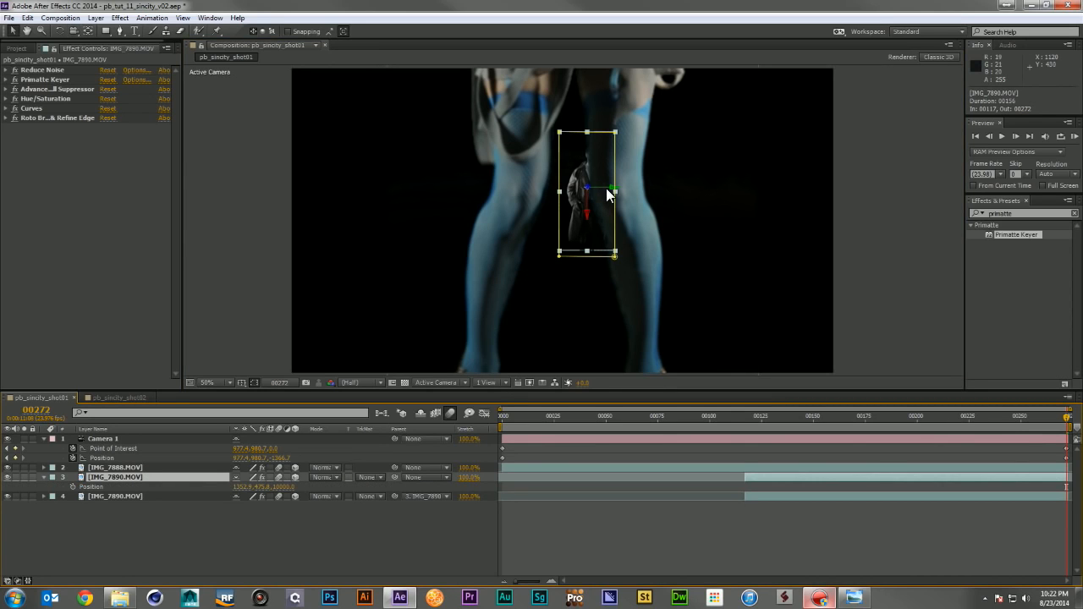
drag(610, 188, 591, 189)
drag(521, 199, 513, 202)
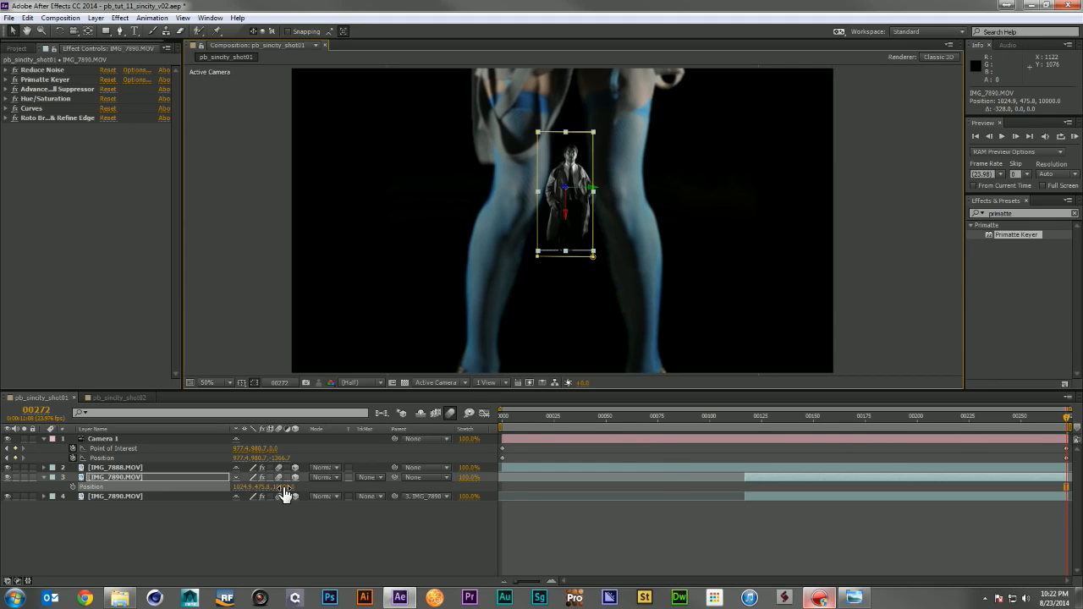
- Keyframe the Position of the upper IMG_7890.MOV layer at frame 117, where the clip starts
click(750, 416)
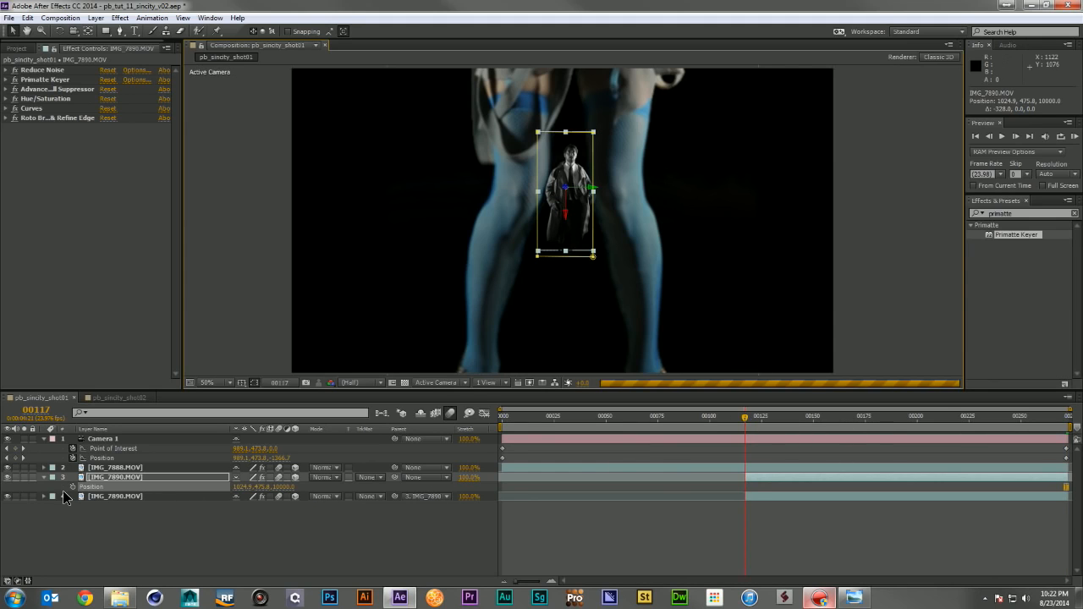
click(72, 487)
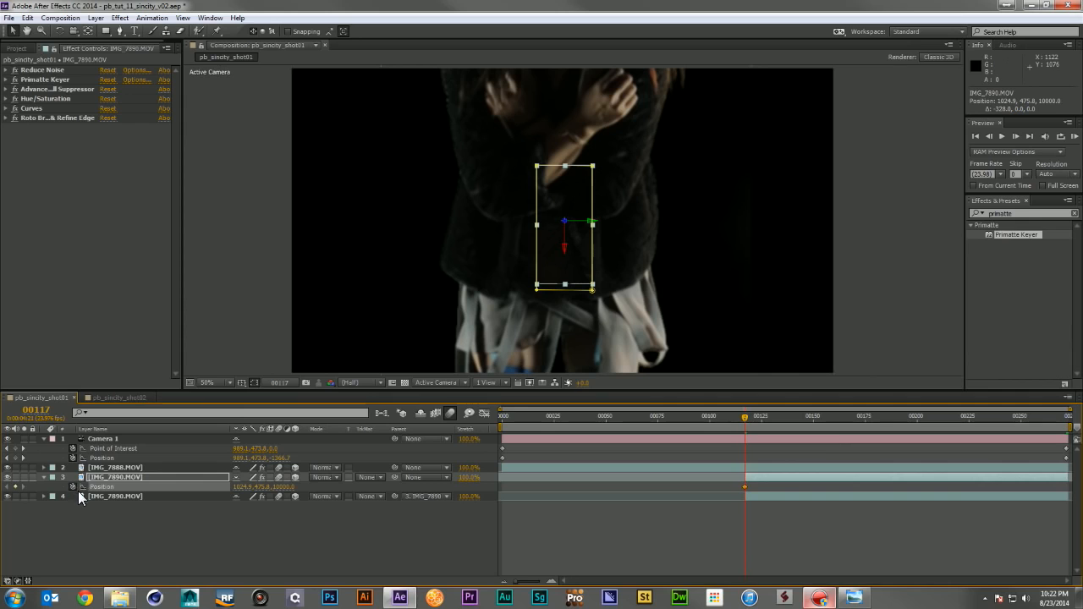
- At the last frame, 272, set the Z position of the upper IMG_7890.MOV layer to 5000
click(1071, 419)
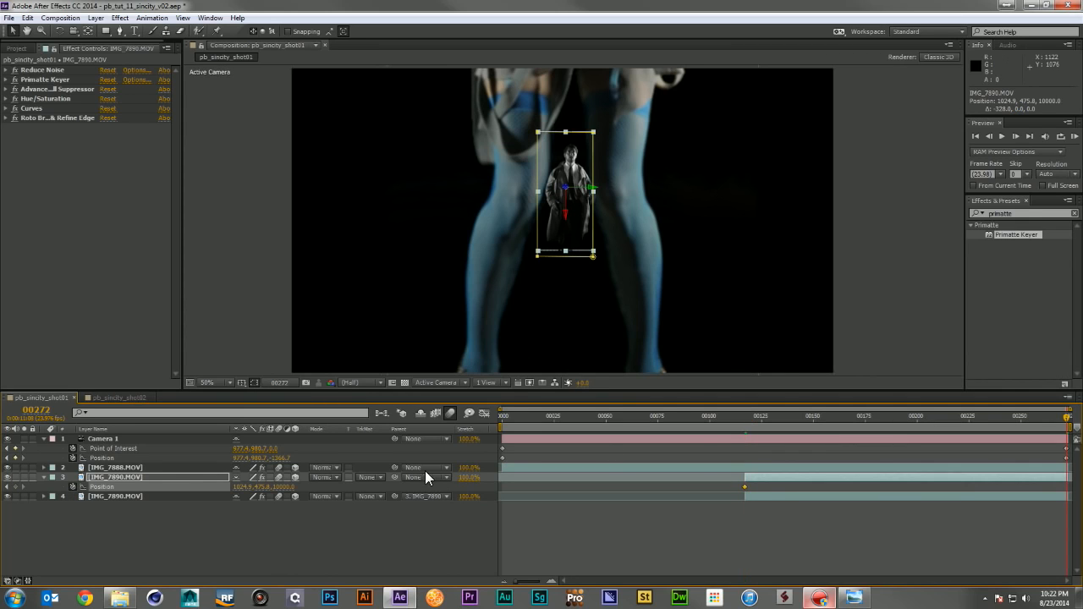
click(282, 487)
text(5000)
key(Return)
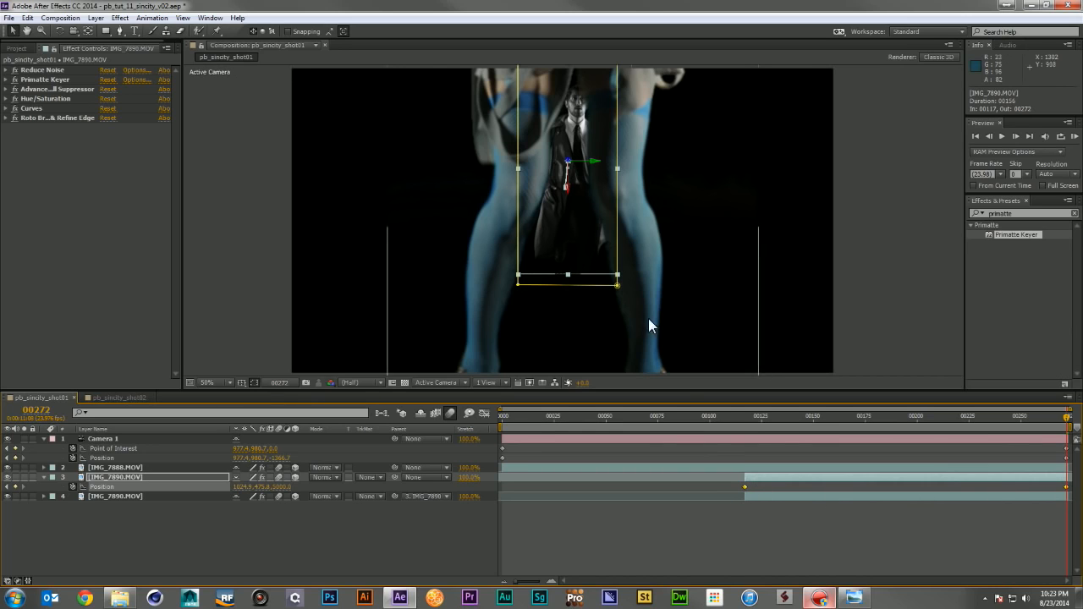
- Lower the upper IMG_7890.MOV layer to Y about 1254 and shift it along X to about 931 at frame 272
drag(569, 190, 559, 408)
drag(902, 413, 1080, 423)
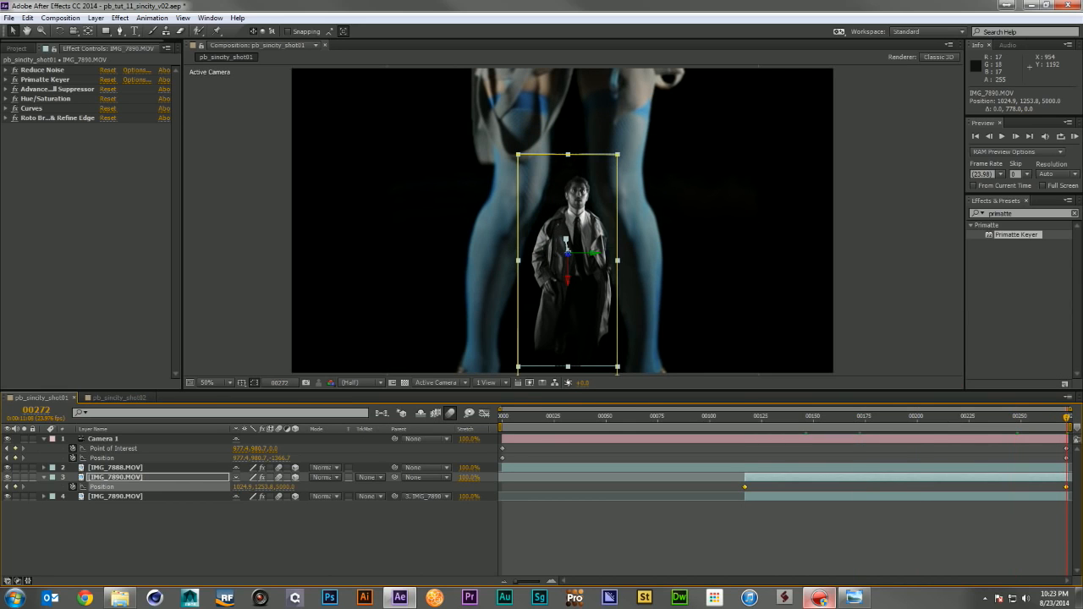
drag(593, 252, 568, 260)
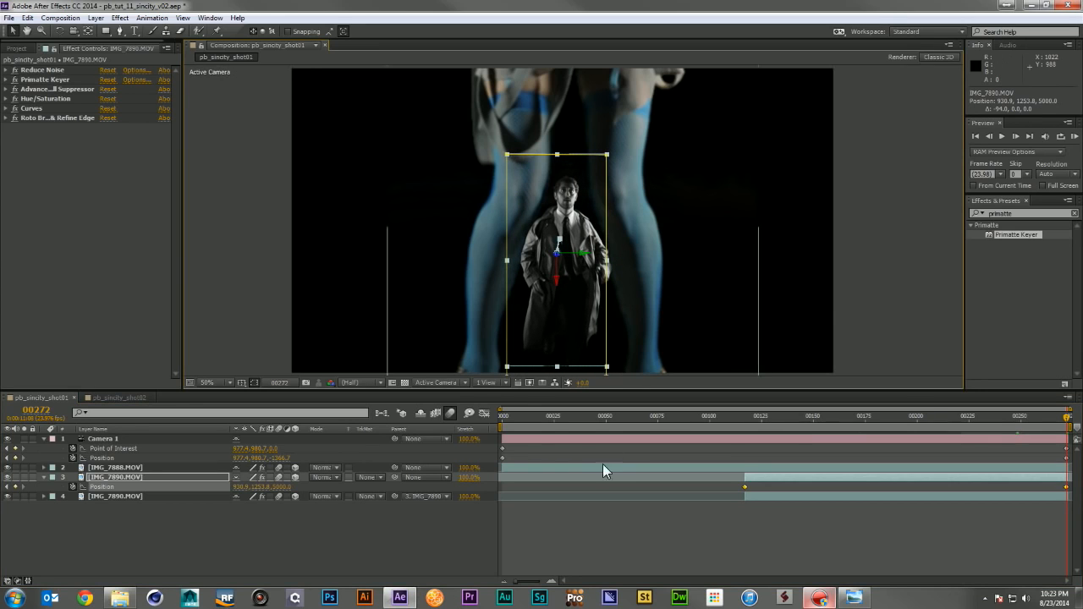
- Bring the man closer at frame 272 with a Z position of 4000, and raise him to Y about 1076
click(283, 487)
text(40)
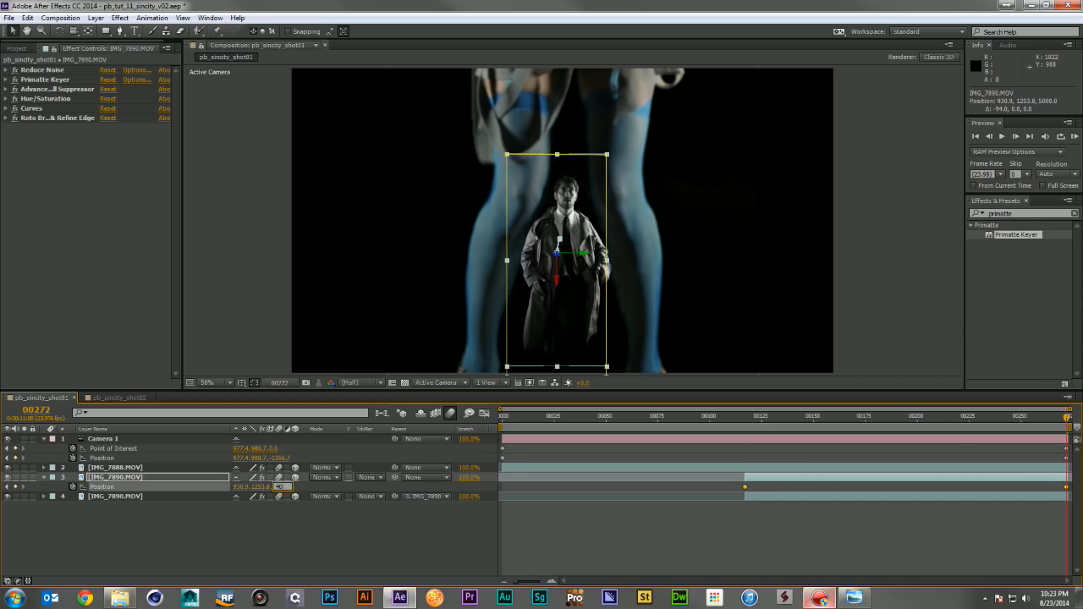
key(Return)
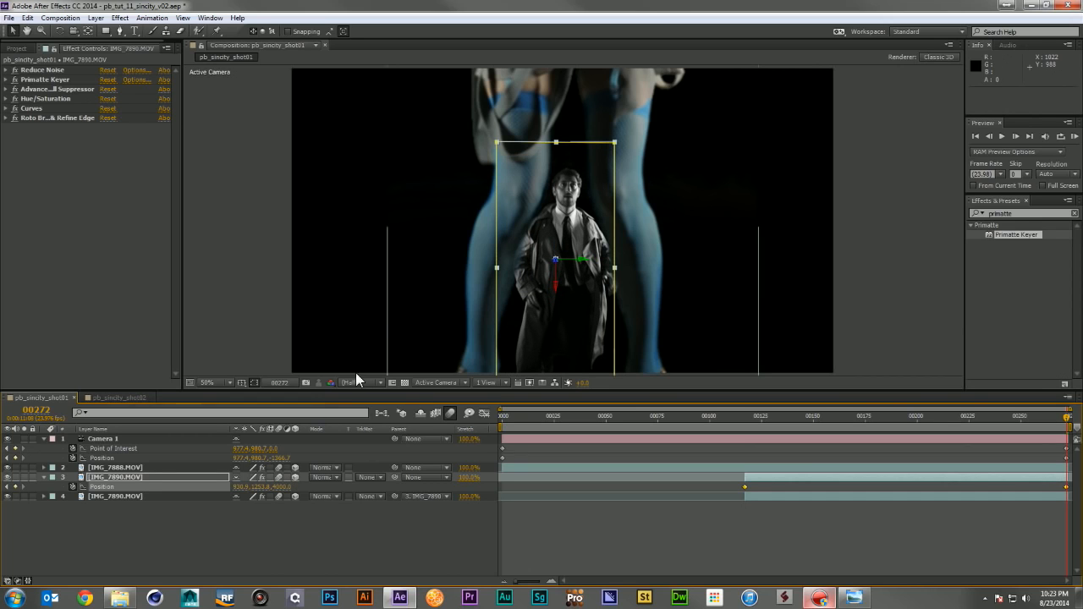
drag(554, 282, 552, 226)
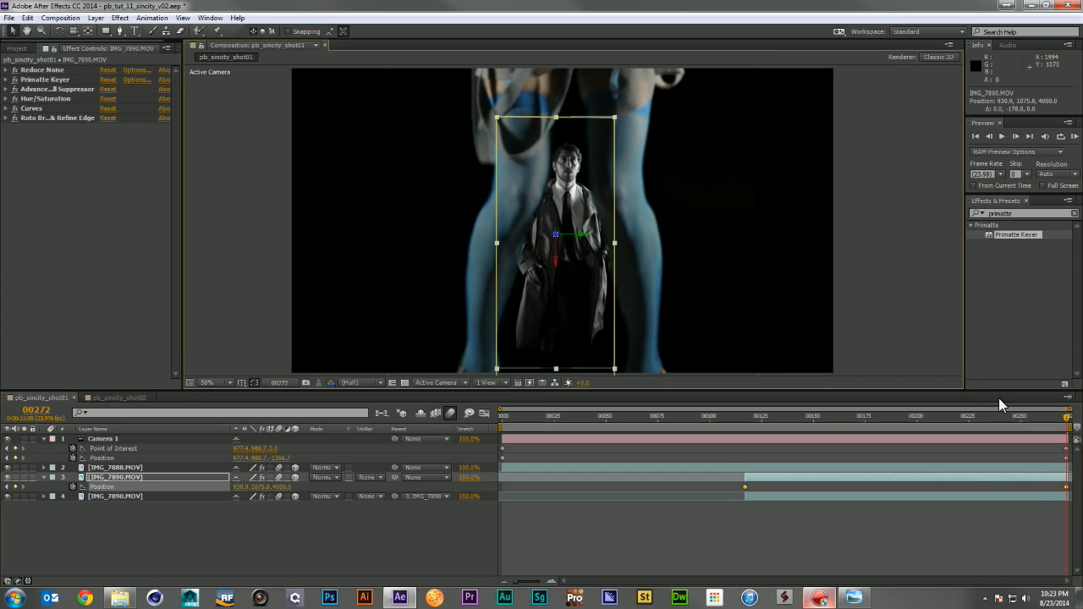
- Set the Z position of the upper IMG_7890.MOV layer to 10000 at frame 117
drag(1063, 418, 755, 452)
click(765, 531)
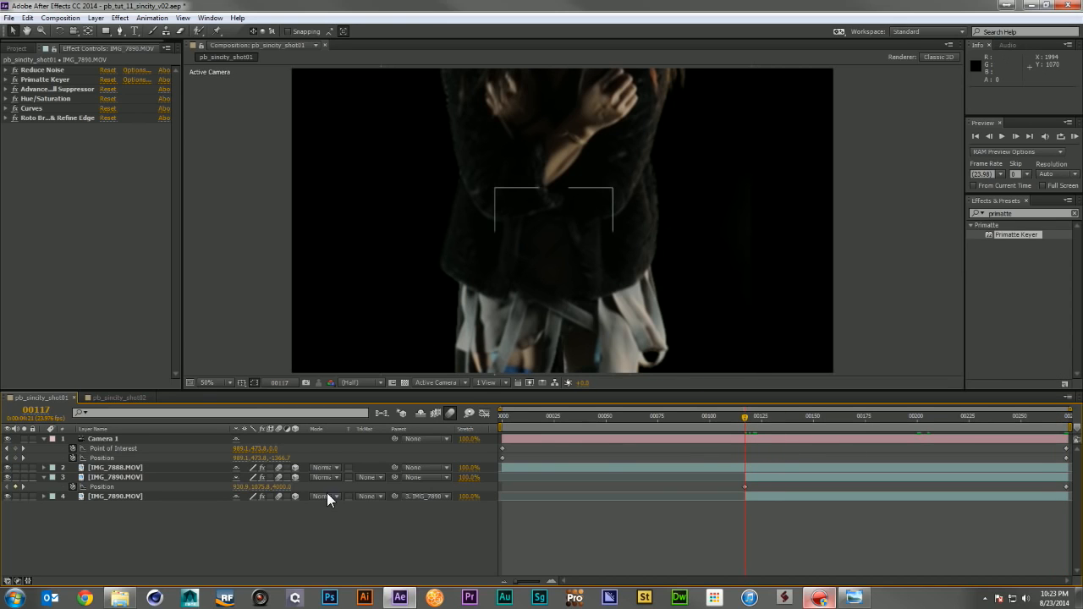
click(285, 487)
text(10000)
click(479, 479)
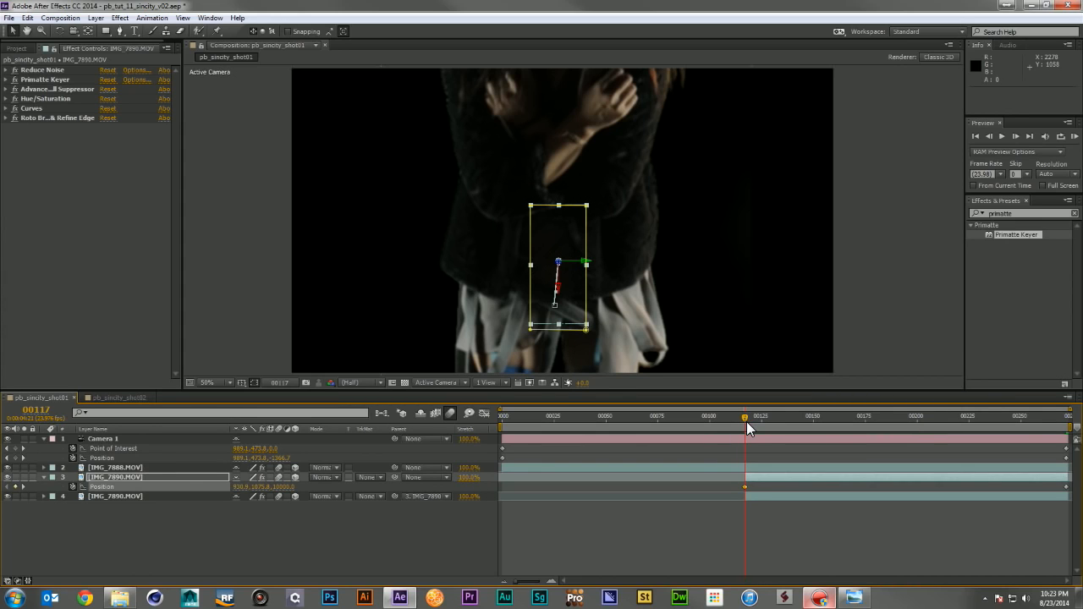
- Check the man's movement up to the last frame, 272, and collapse the properties of the upper IMG_7890.MOV and Camera 1 layers
drag(746, 422, 845, 420)
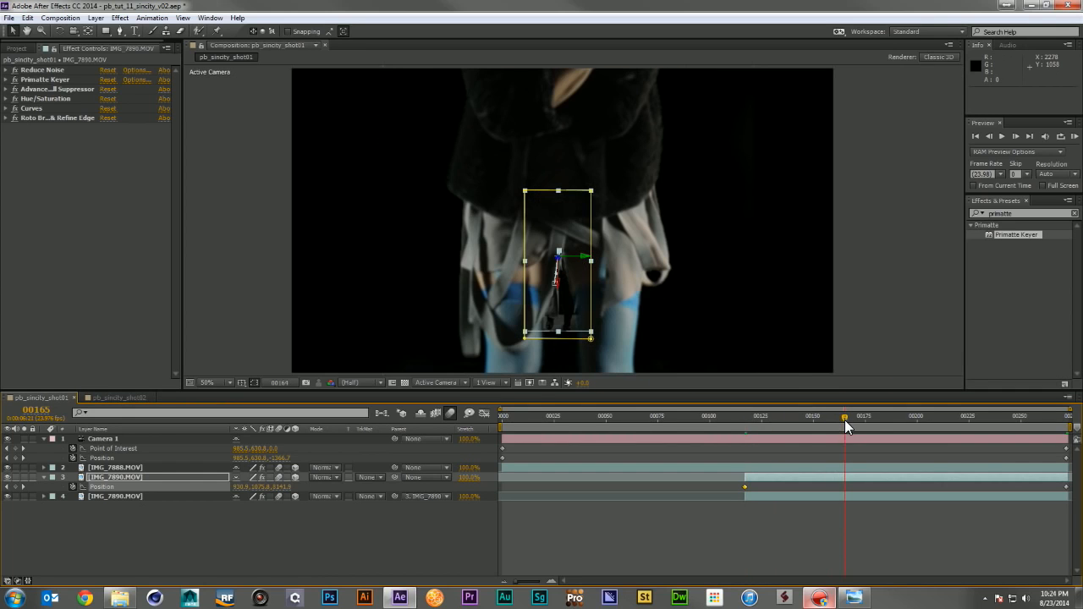
click(940, 418)
click(990, 418)
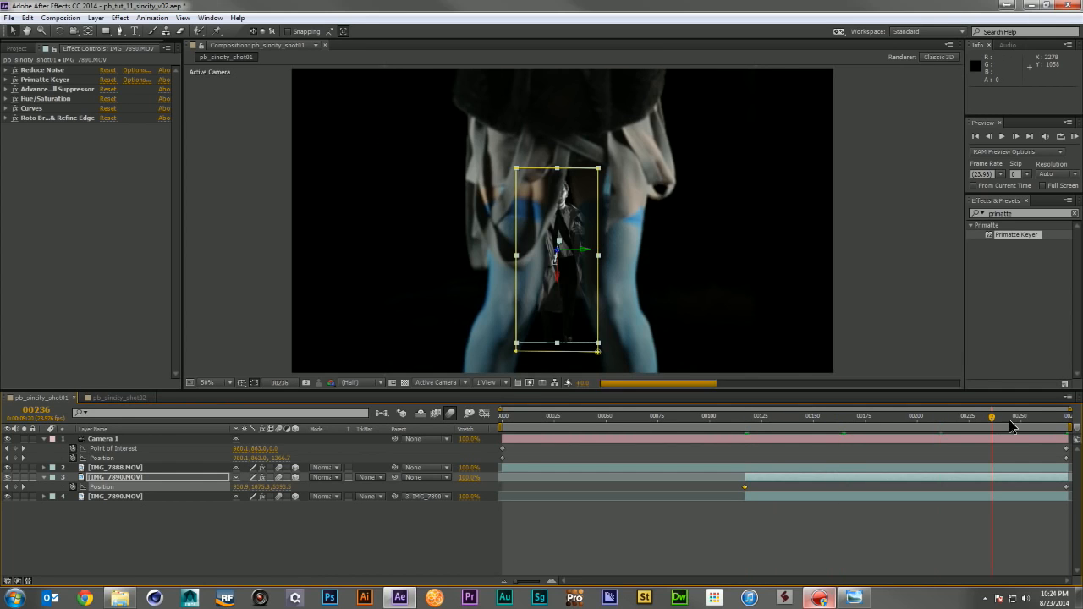
drag(1025, 423, 1077, 433)
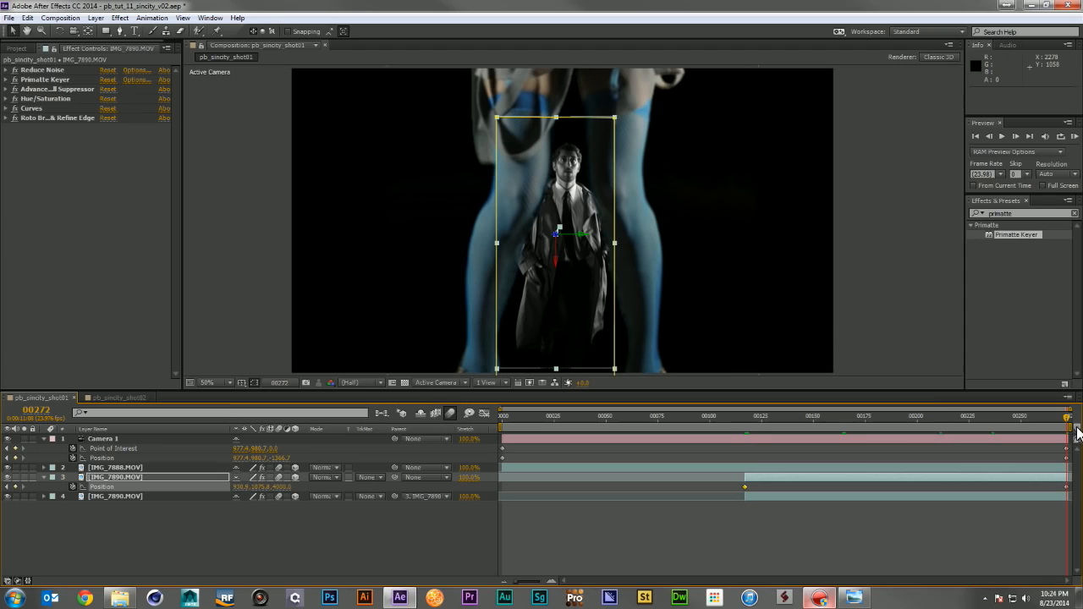
click(310, 527)
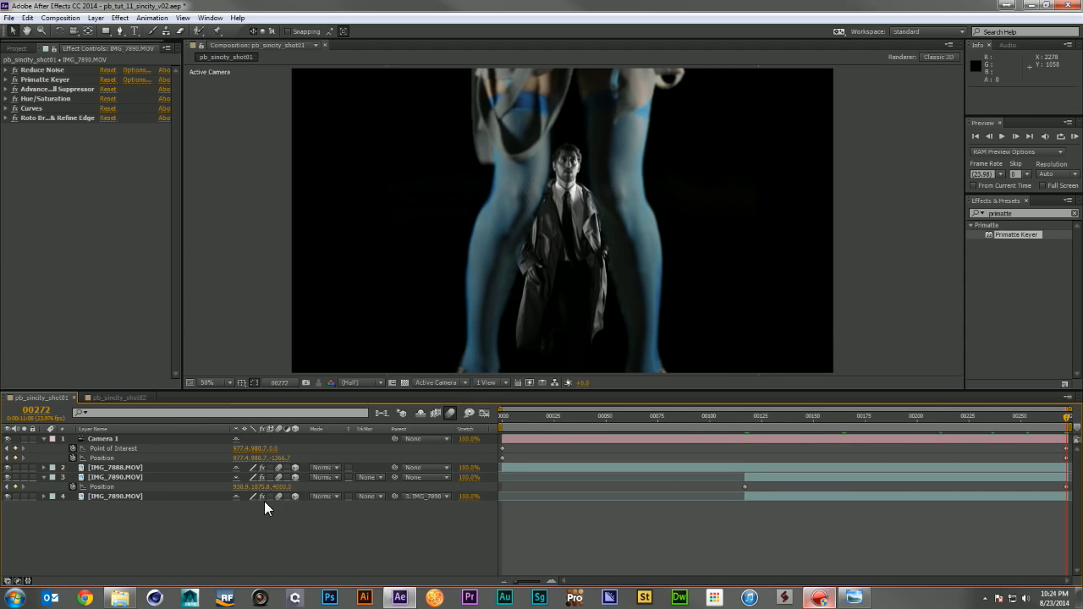
click(43, 478)
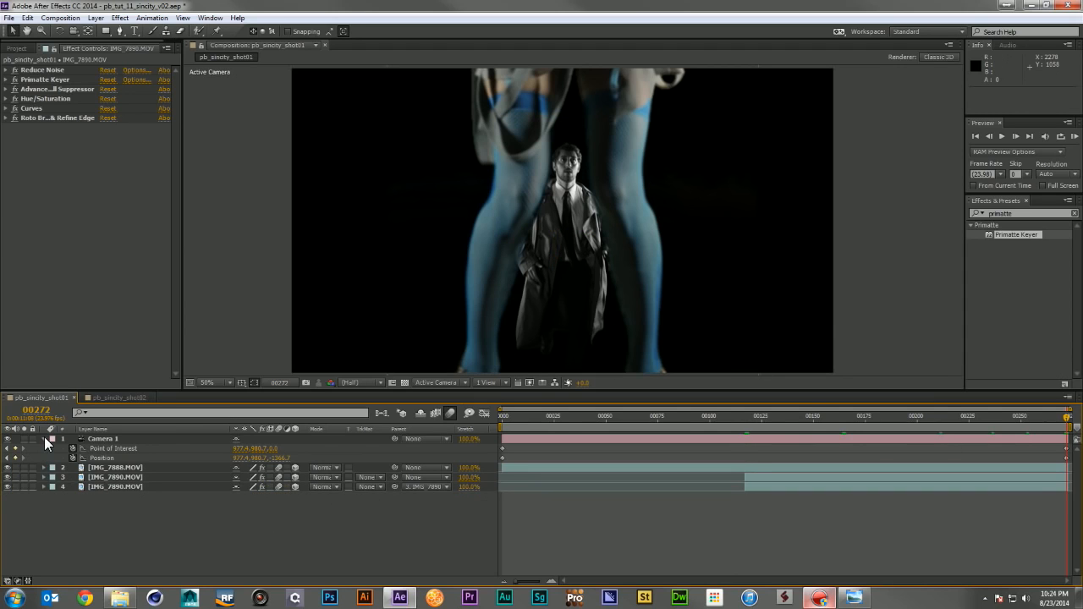
click(43, 438)
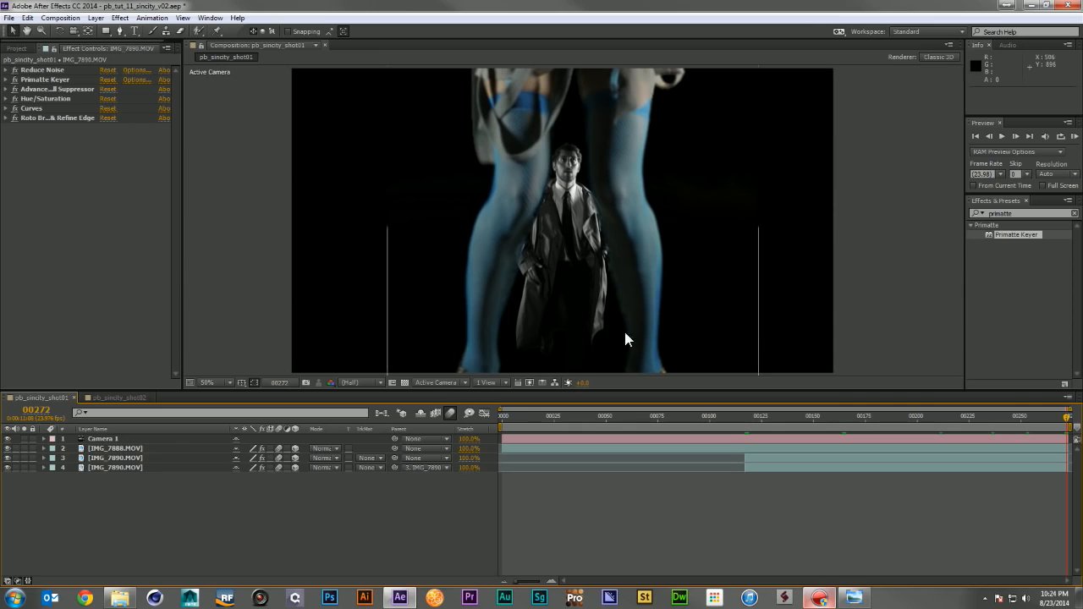
- List the project's 02_PRERENDERS footage and compare the shot with the Sin City reference page in Windows Photo Viewer
click(16, 49)
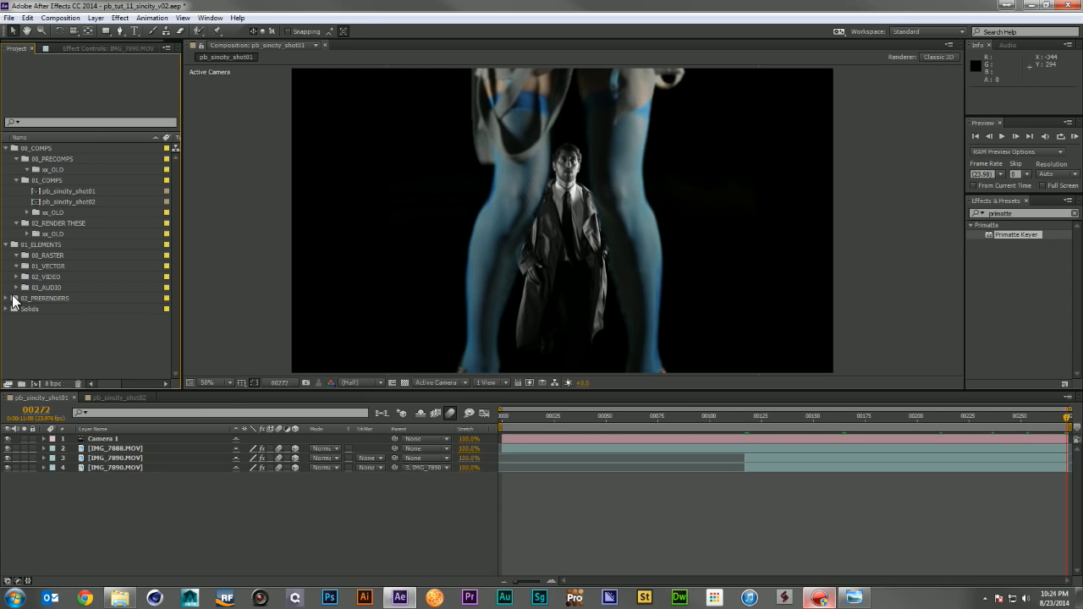
click(853, 598)
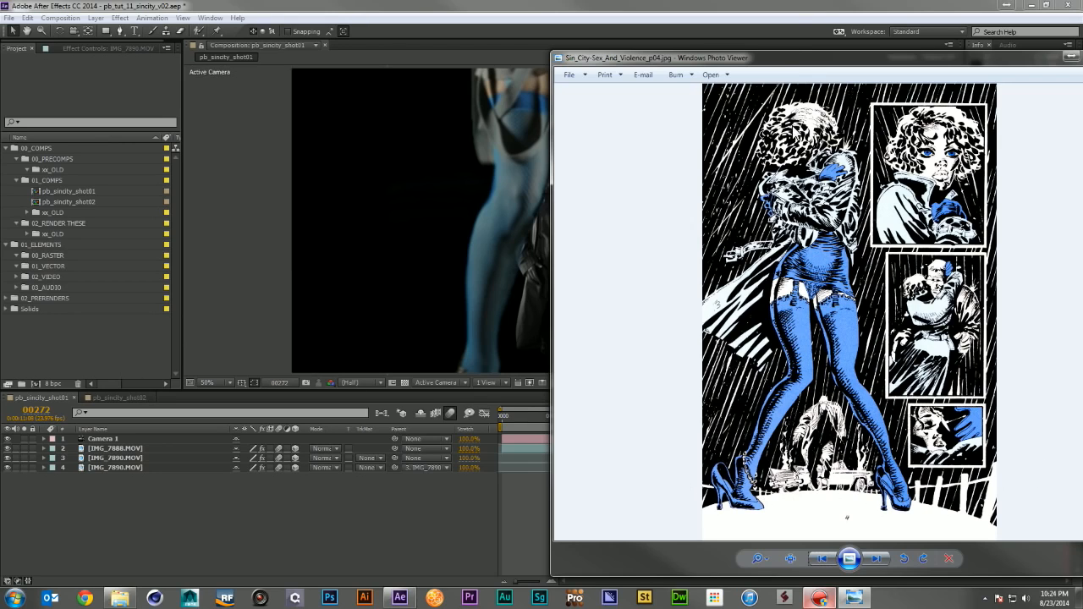
drag(782, 59, 1082, 61)
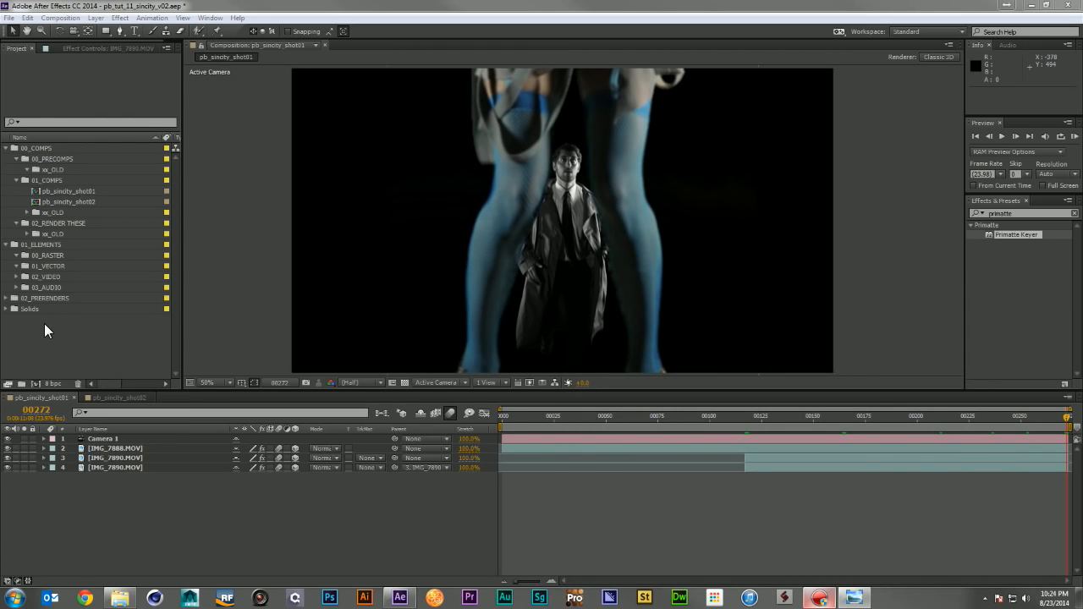
click(6, 298)
scroll(40, 289, down, 2)
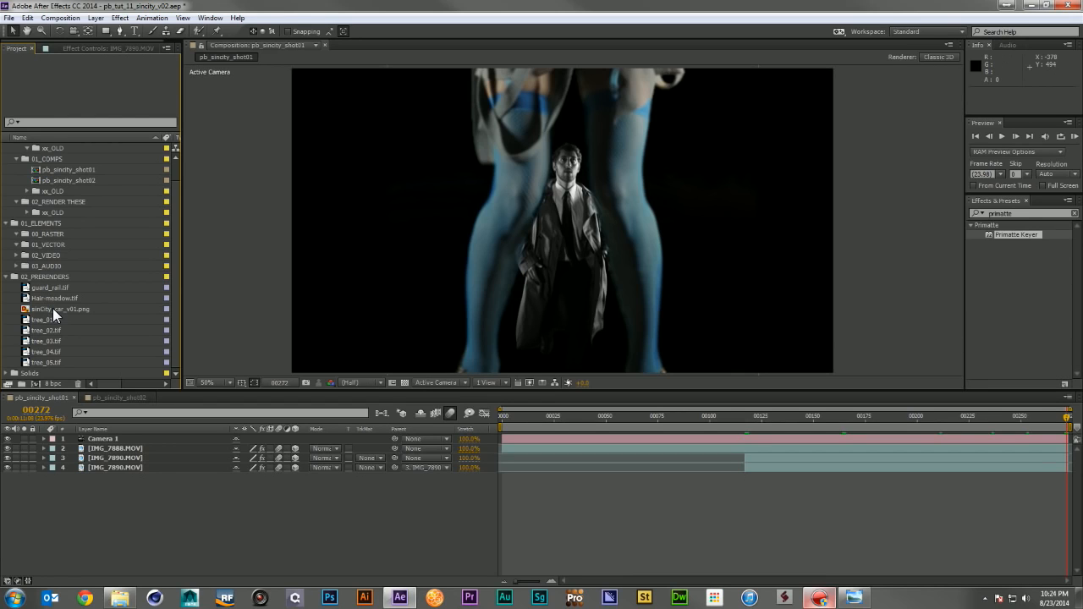
click(855, 597)
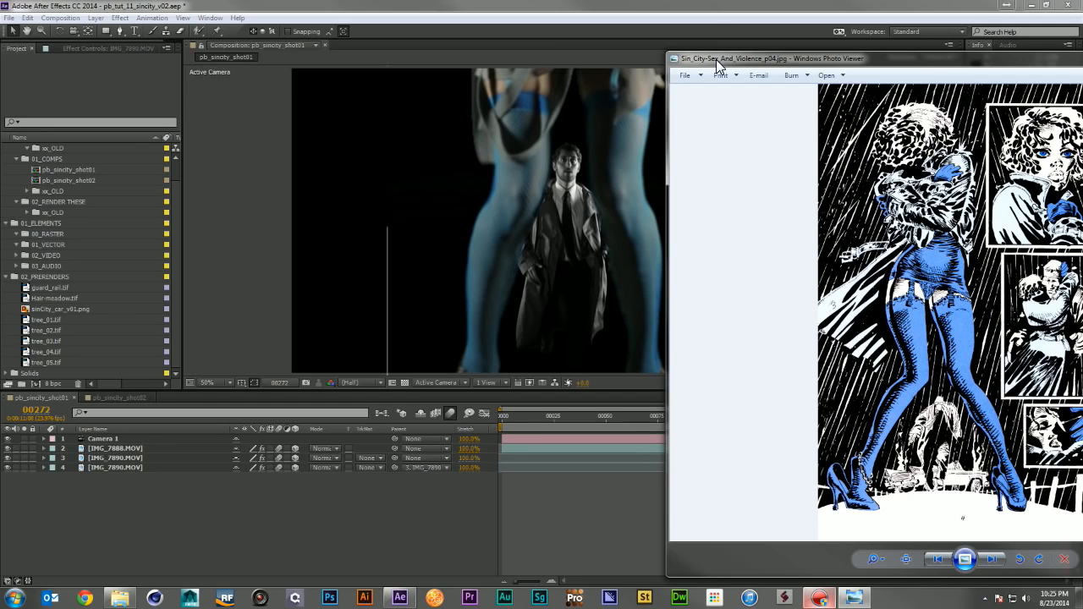
key(alt+Tab)
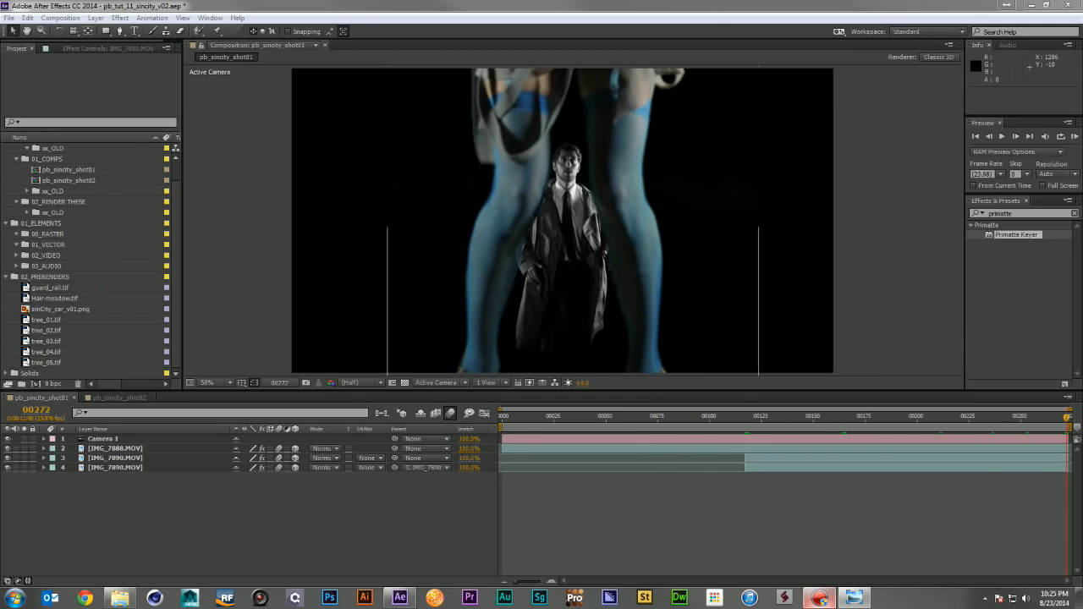
- Add guard_rail.tif beneath the IMG_7890.MOV layers and position it at about 962, 494 behind the man
drag(52, 291, 100, 474)
mouse_move(734, 268)
mouse_down()
mouse_move(696, 257)
mouse_move(770, 181)
mouse_move(744, 212)
mouse_move(730, 208)
mouse_move(722, 250)
mouse_up()
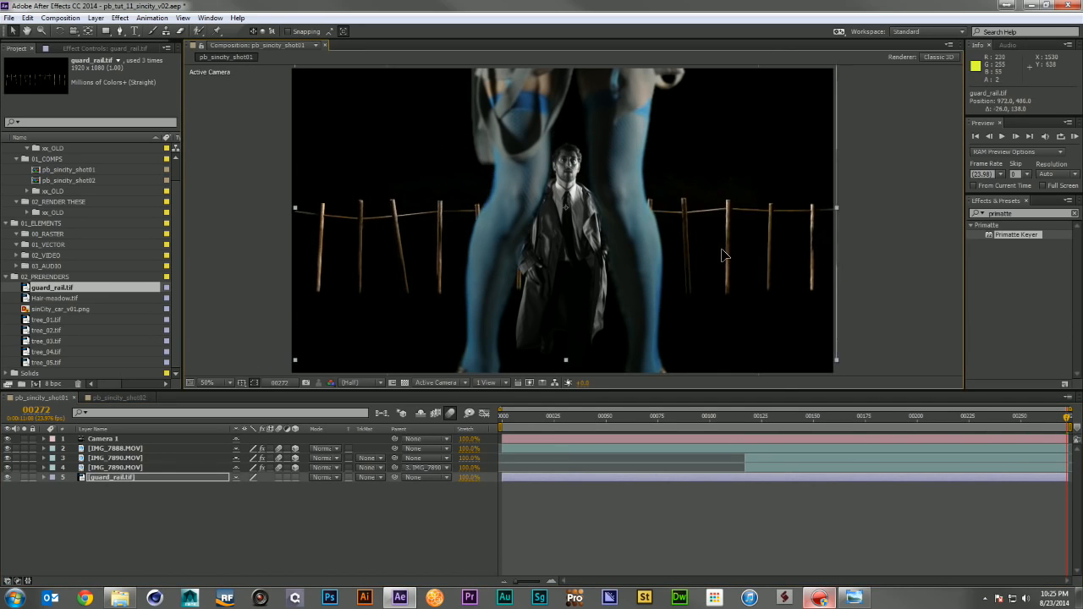
mouse_move(671, 243)
mouse_down()
mouse_move(680, 211)
mouse_move(670, 235)
mouse_move(691, 226)
mouse_move(666, 225)
mouse_move(682, 244)
mouse_up()
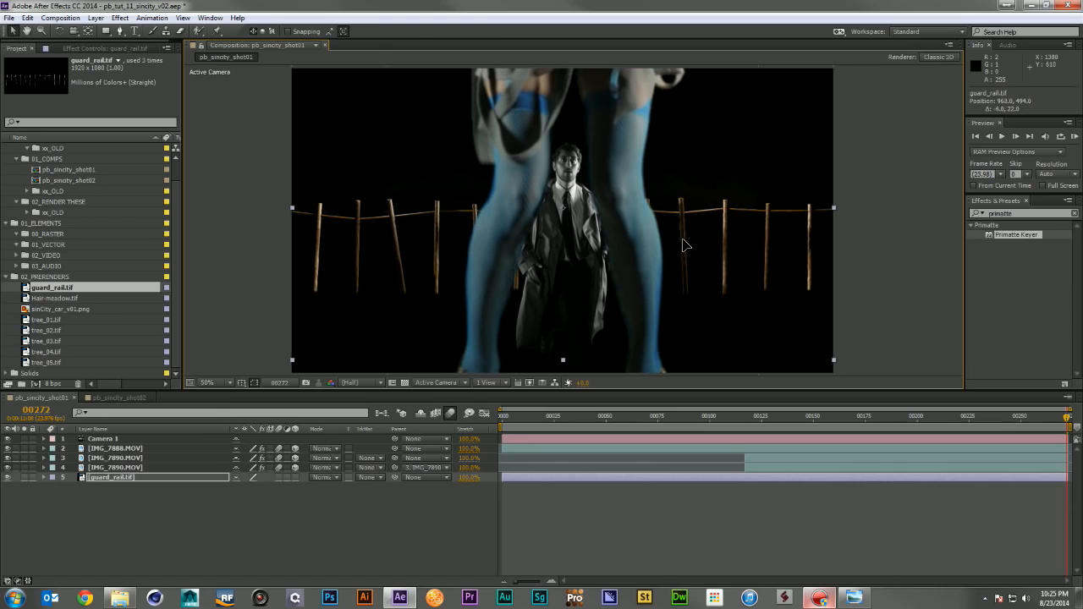
- Make the guard_rail.tif layer 3D and set its Z position to 11000
click(296, 477)
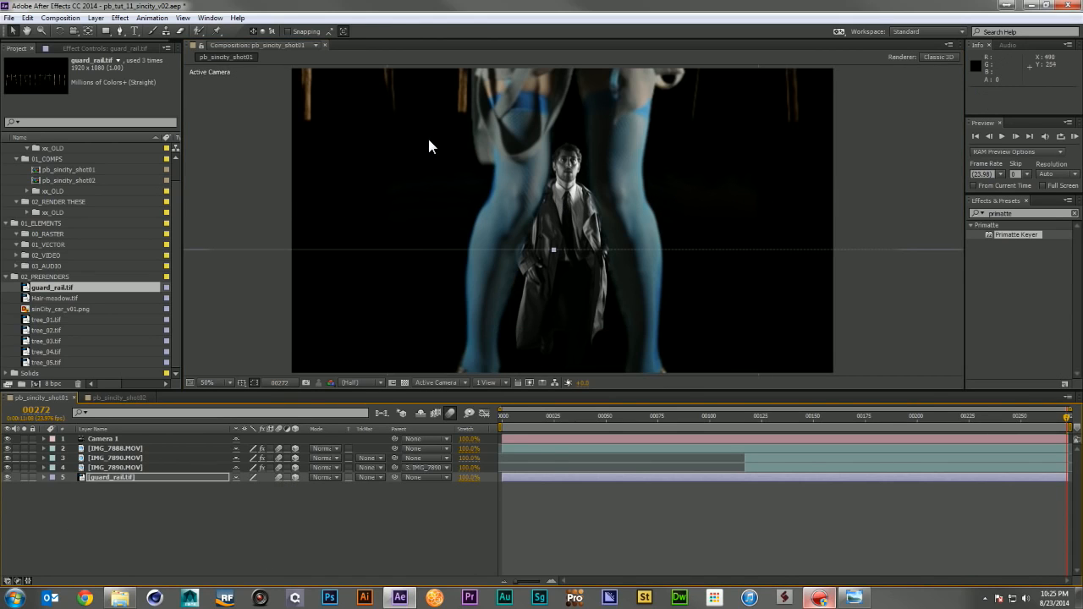
key(p)
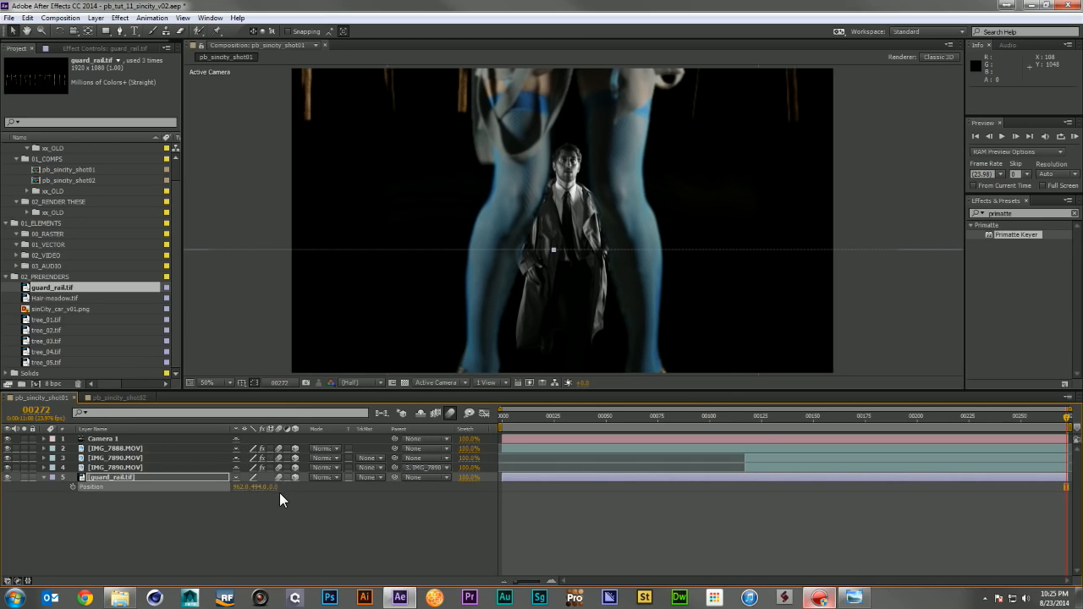
click(275, 487)
text(1100)
key(Return)
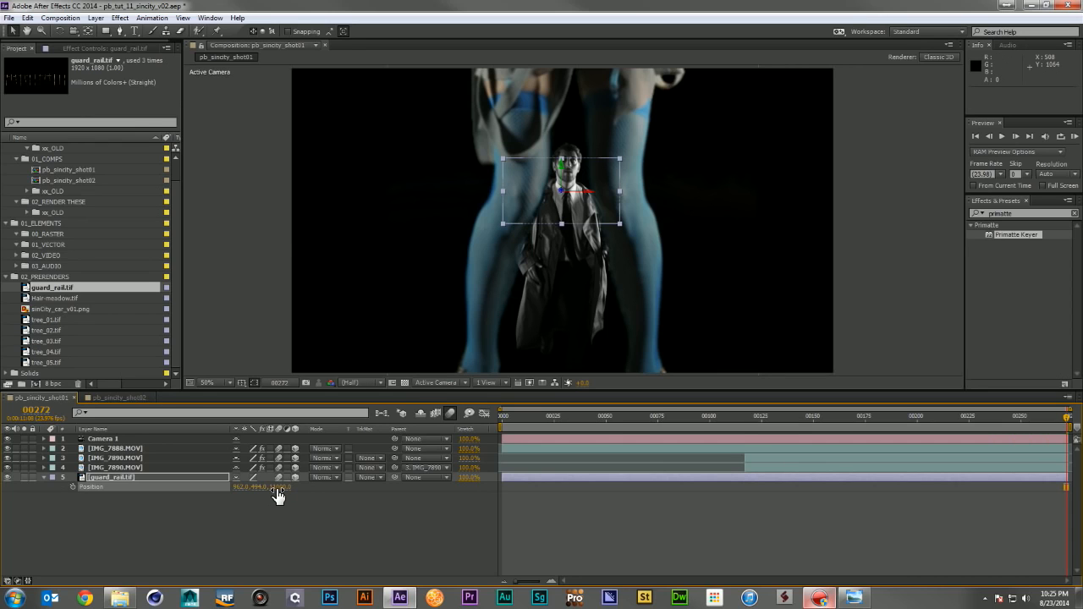
- Scale the guard_rail.tif layer up to about 468% and lower it to Y about 1468
key(s)
drag(277, 489, 487, 481)
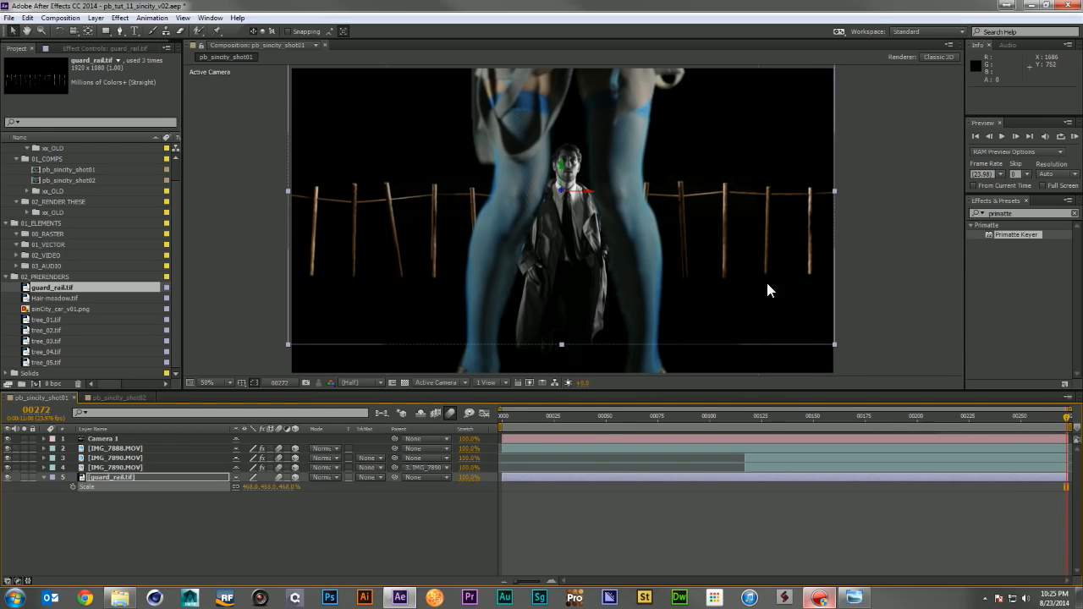
drag(721, 217, 726, 277)
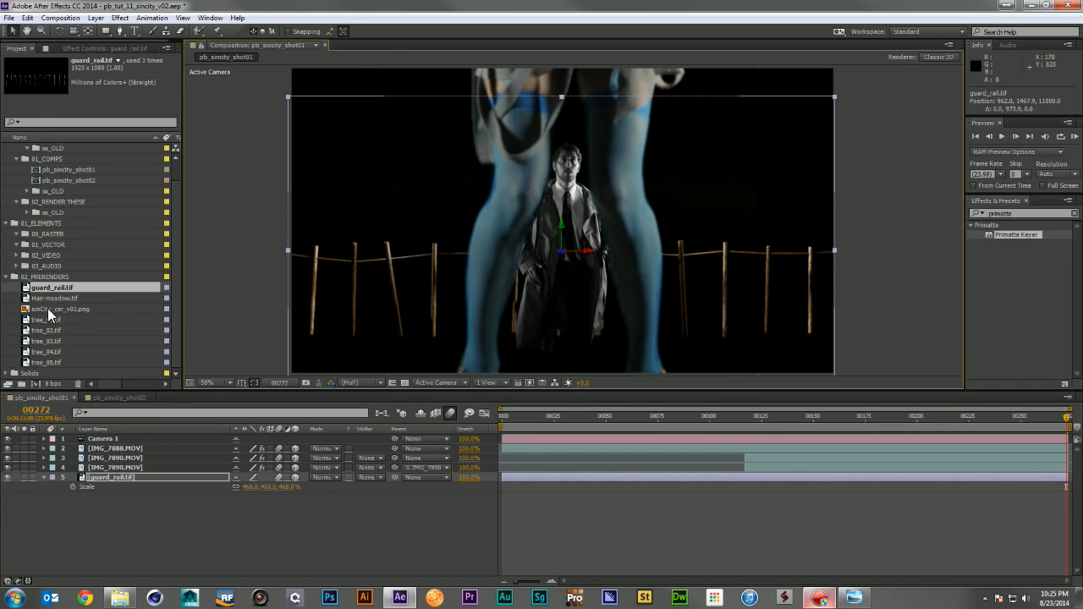
- Add Hair-meadow.tif above the guard_rail.tif layer as a 3D layer with a Z position of 10500
drag(52, 297, 149, 469)
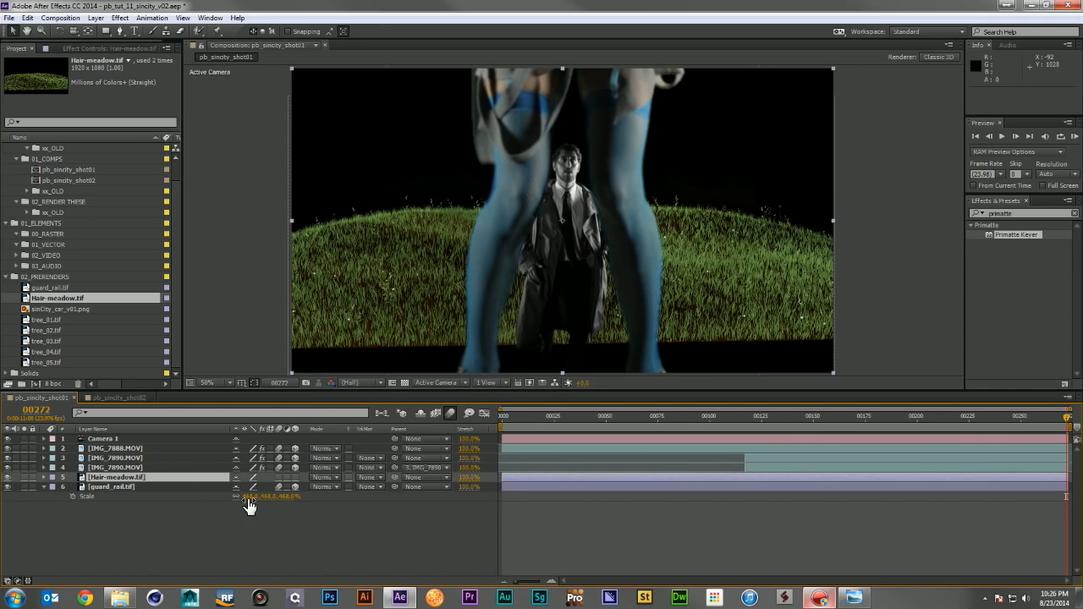
click(294, 477)
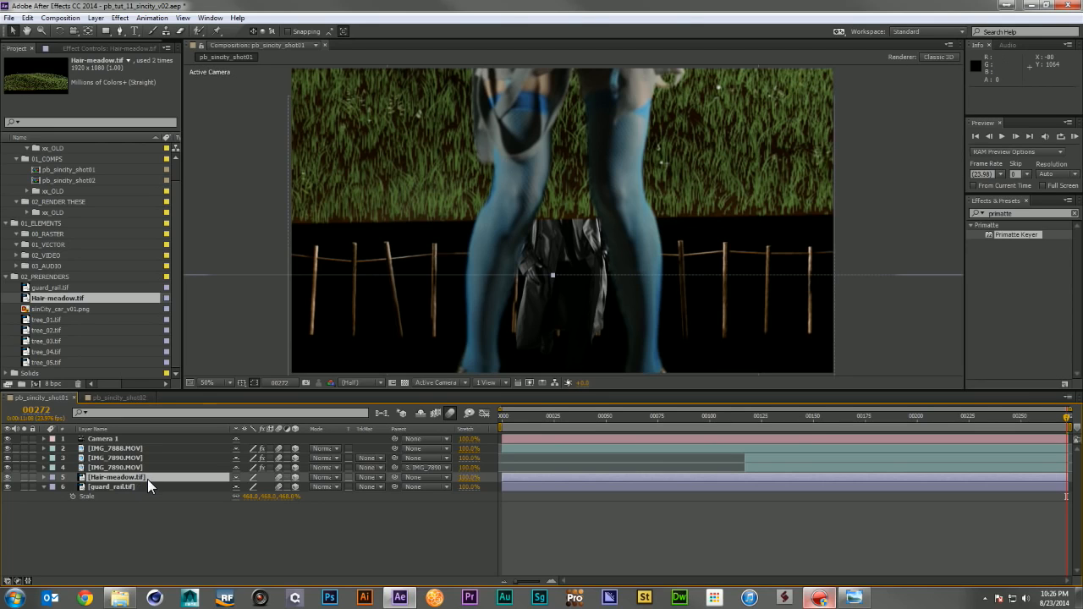
key(p)
click(279, 487)
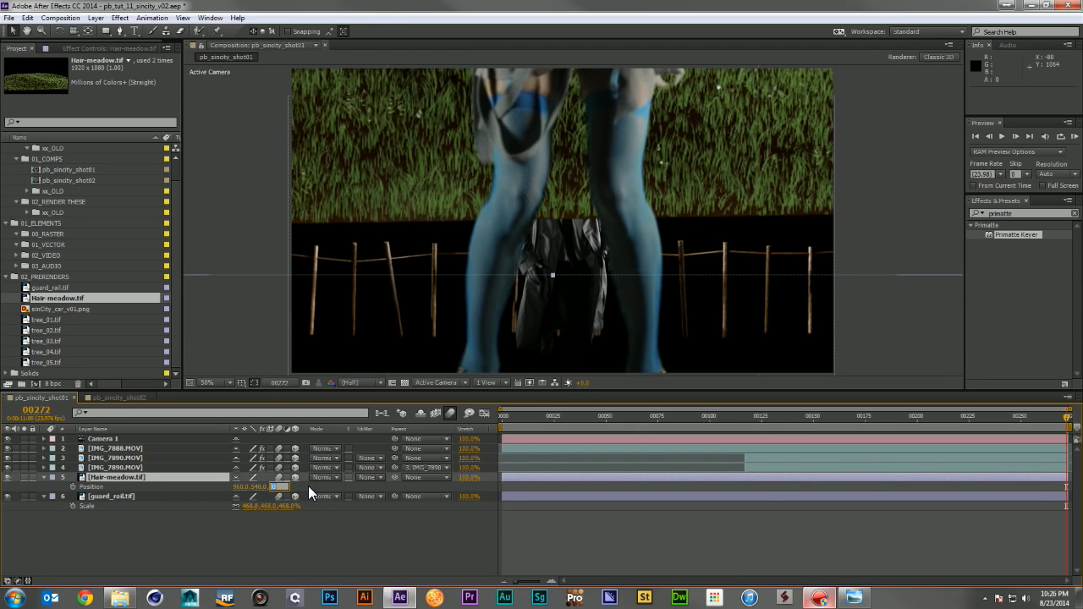
text(10500)
key(Return)
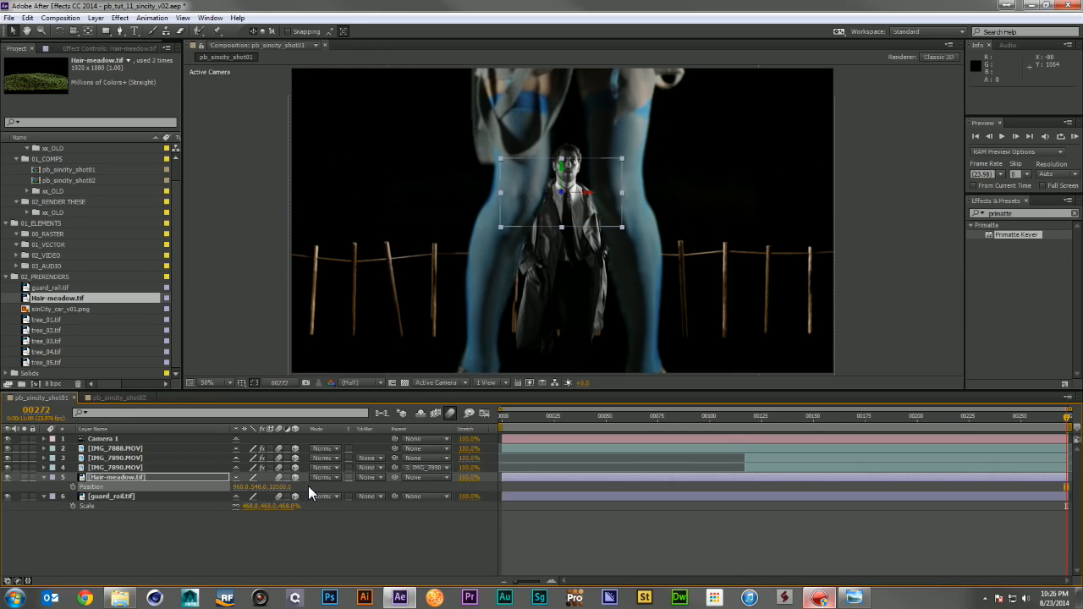
- Scale the Hair-meadow.tif layer up to about 456% and lower it to Y about 2605 beneath the man's feet
key(s)
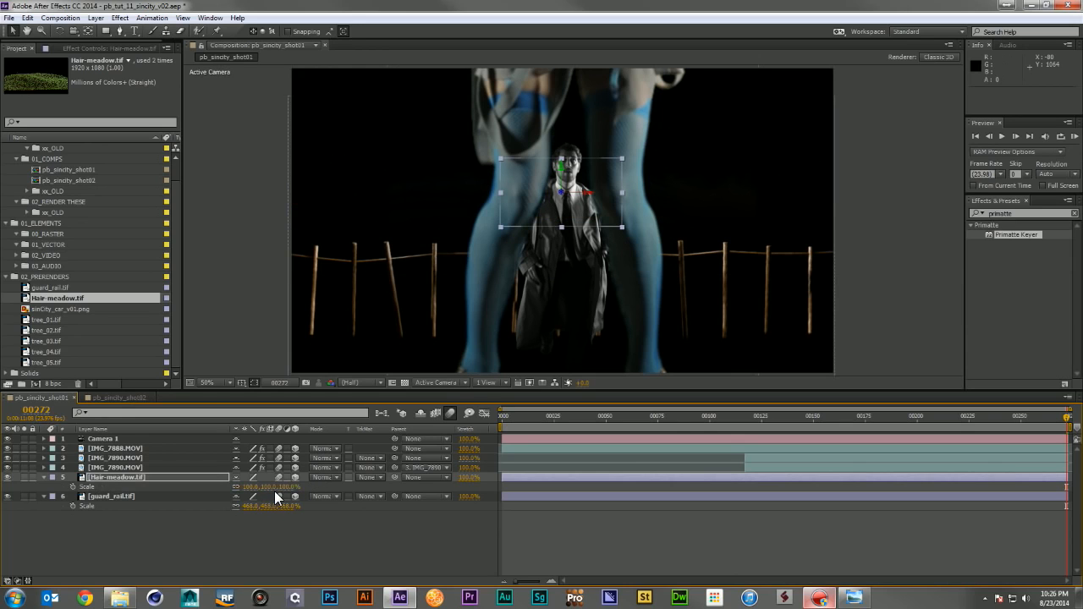
drag(276, 488, 498, 501)
drag(691, 225, 694, 346)
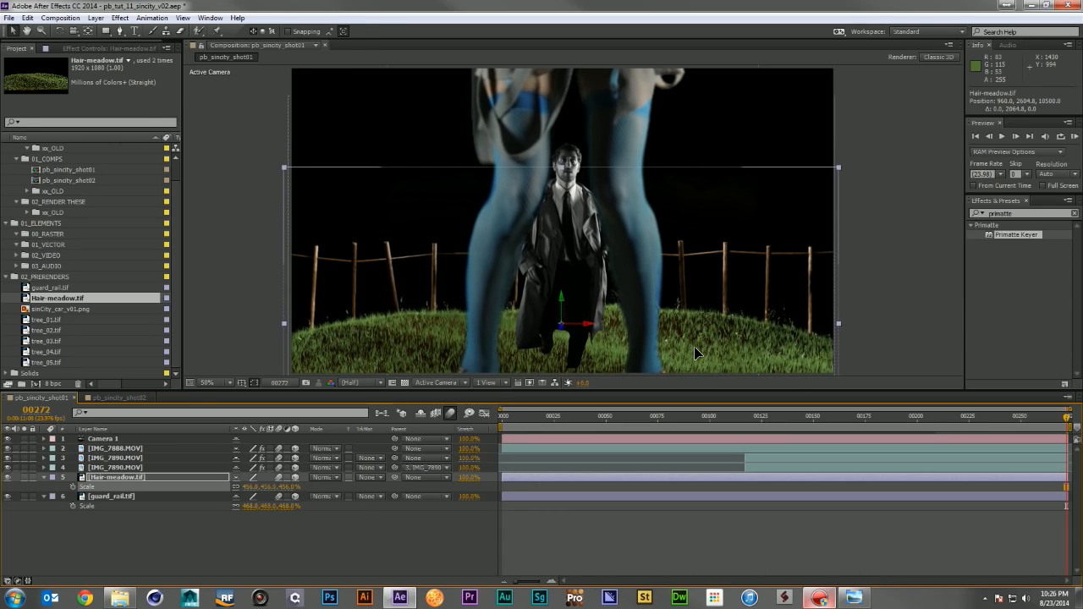
- Lower the guard_rail.tif layer to Y about 1746 and the Hair-meadow.tif layer to Y about 2783
click(133, 500)
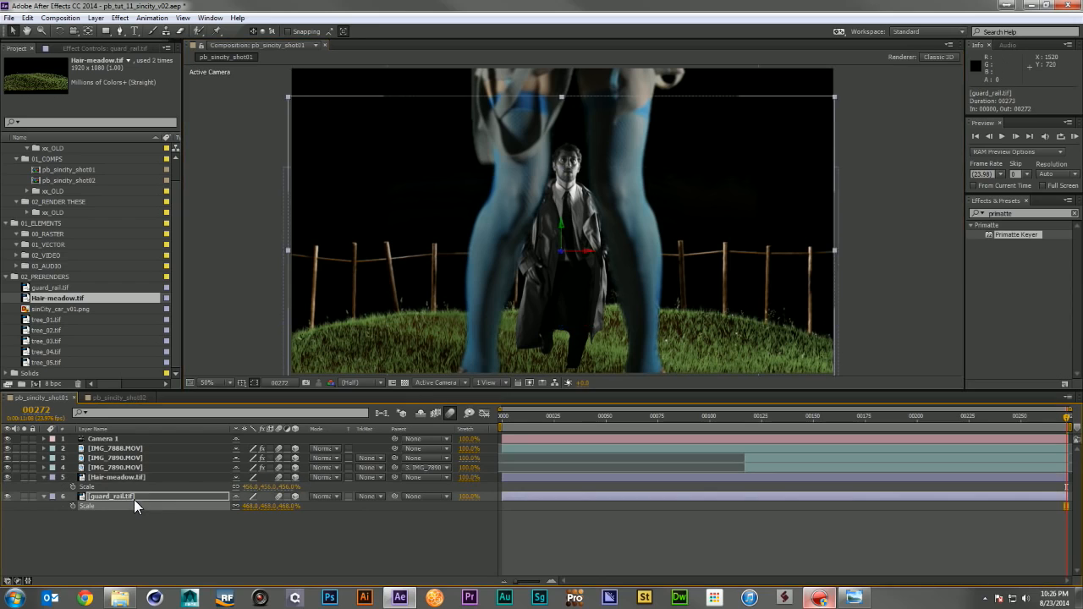
drag(745, 283, 745, 298)
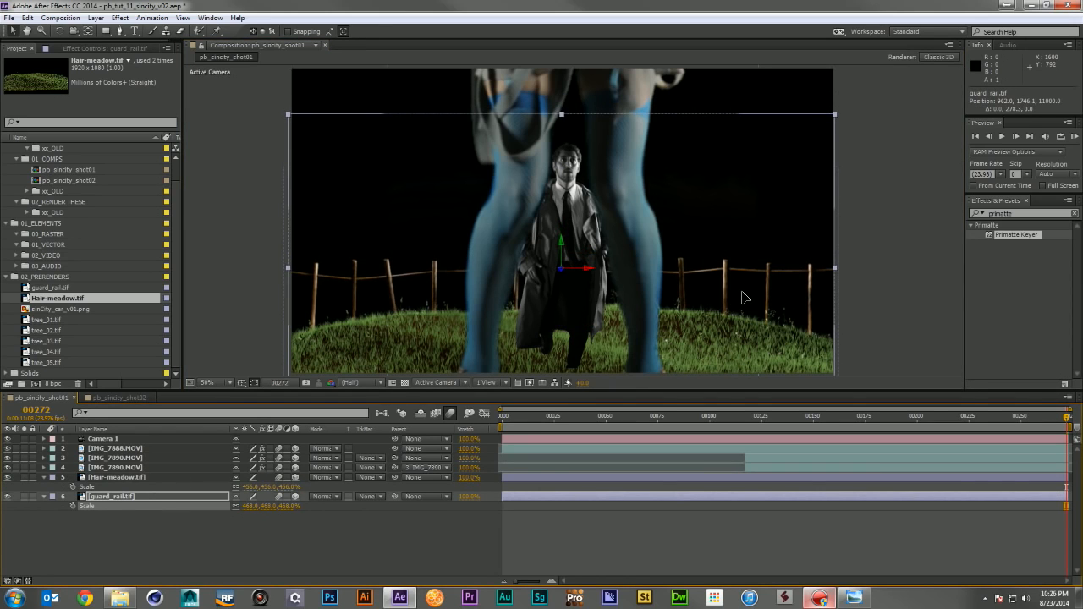
click(135, 476)
drag(366, 320, 365, 334)
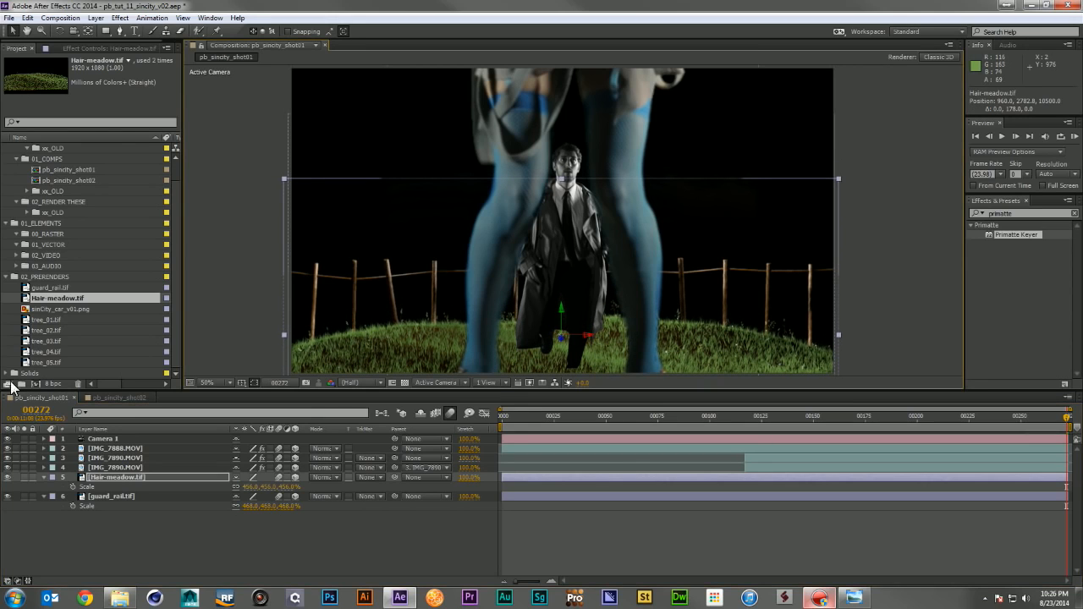
- Add sinCity_car_v01.png between the Hair-meadow.tif and guard_rail.tif layers as a 3D layer with a Z position of 10750
click(49, 311)
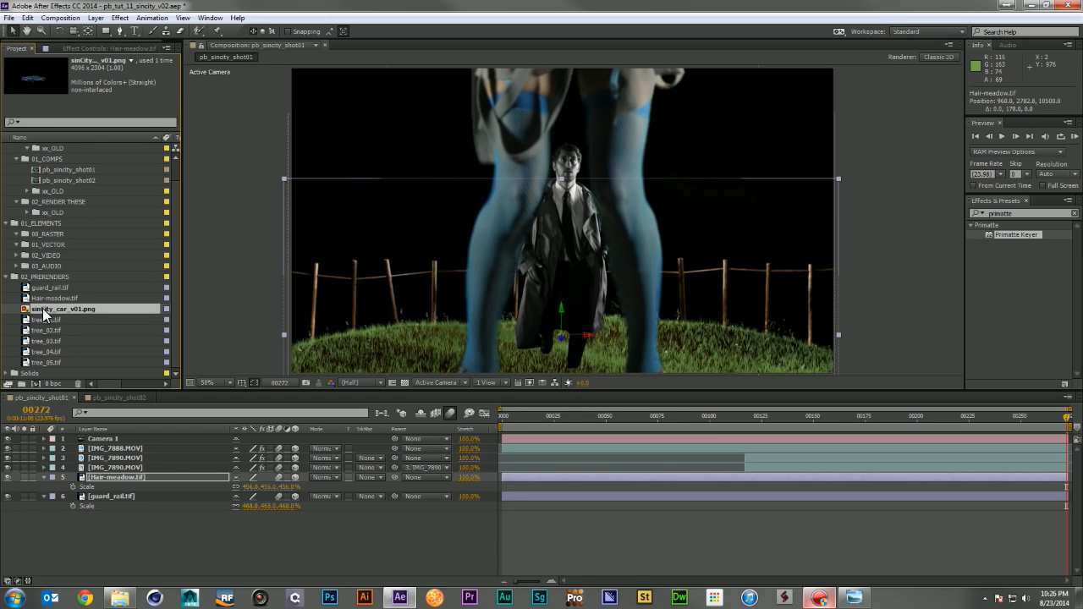
drag(61, 310, 171, 489)
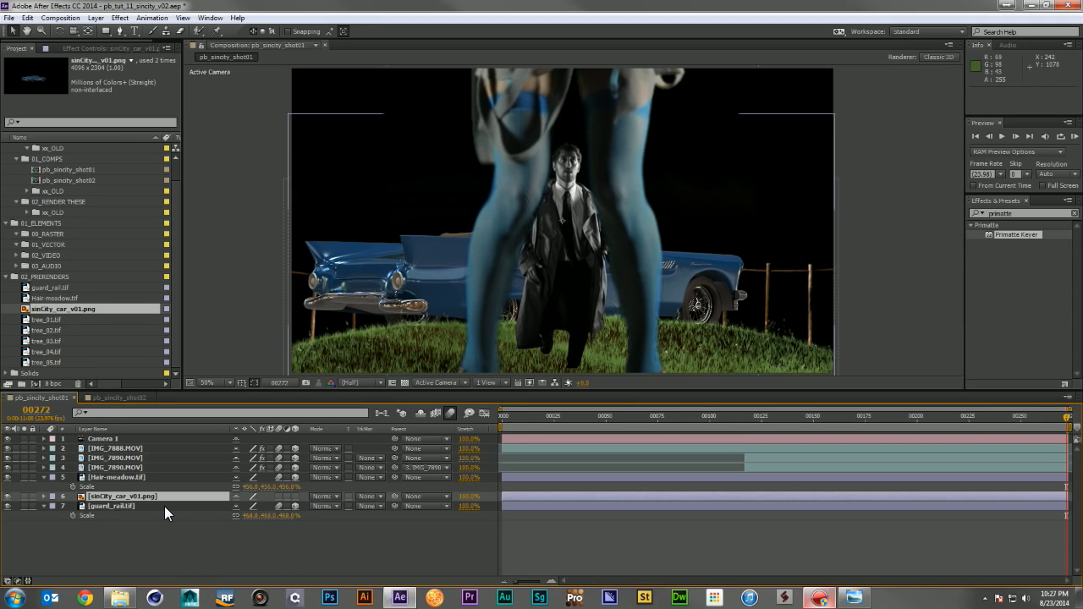
key(p)
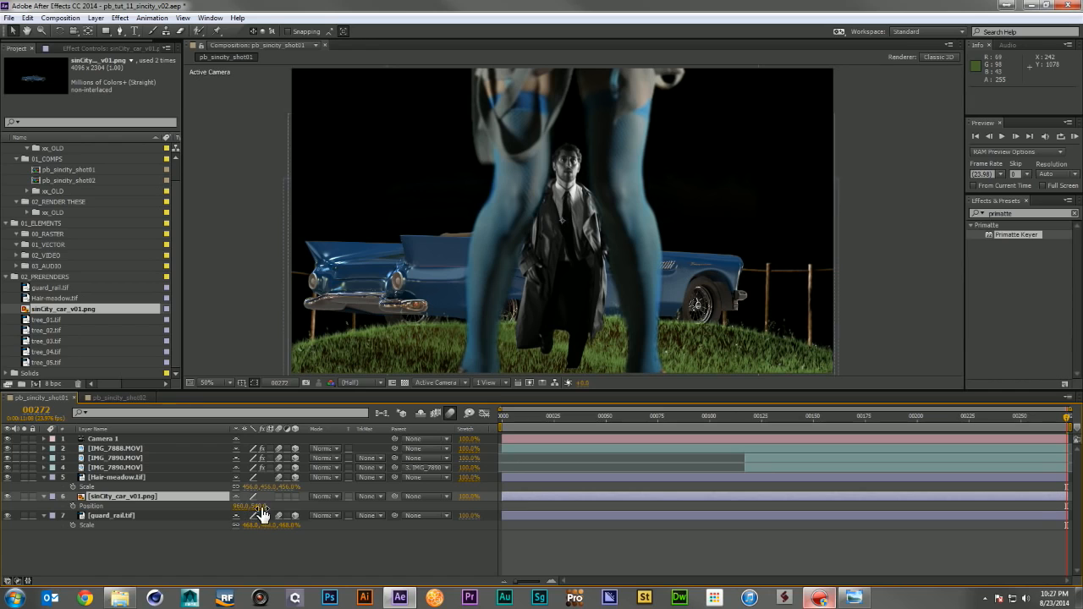
click(294, 496)
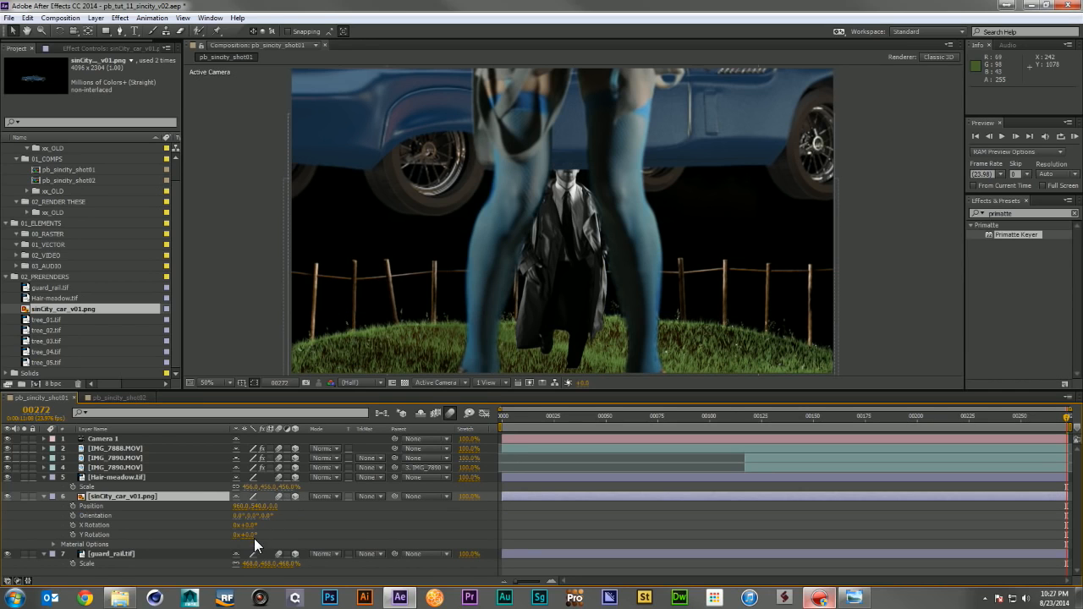
click(273, 506)
text(10750)
key(Return)
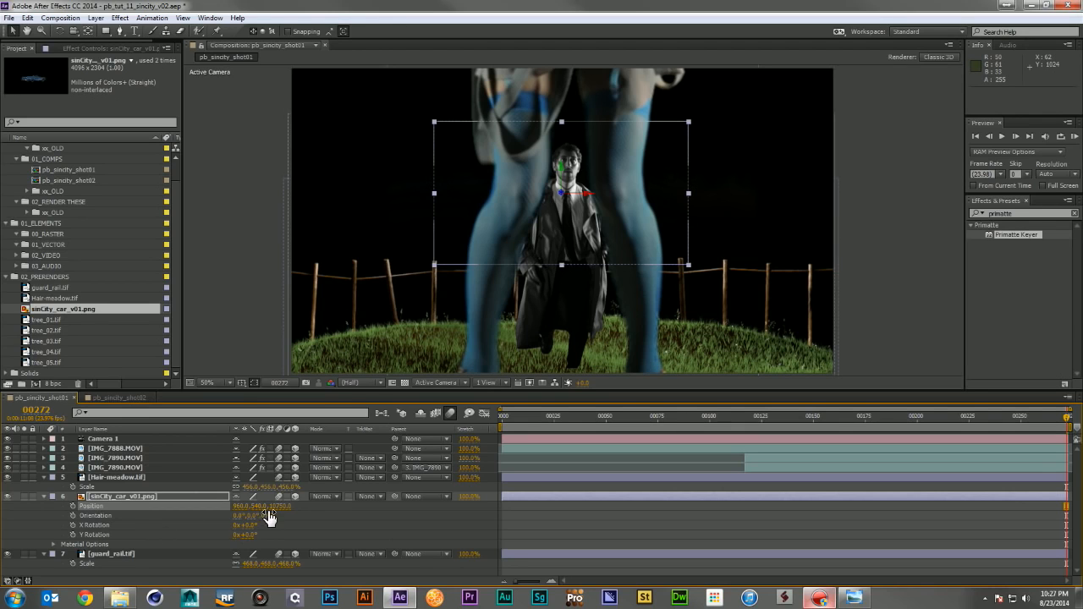
- Scale the car layer up to about 176% and place it behind the meadow at X about 724, Y about 1976
key(u)
drag(580, 251, 575, 357)
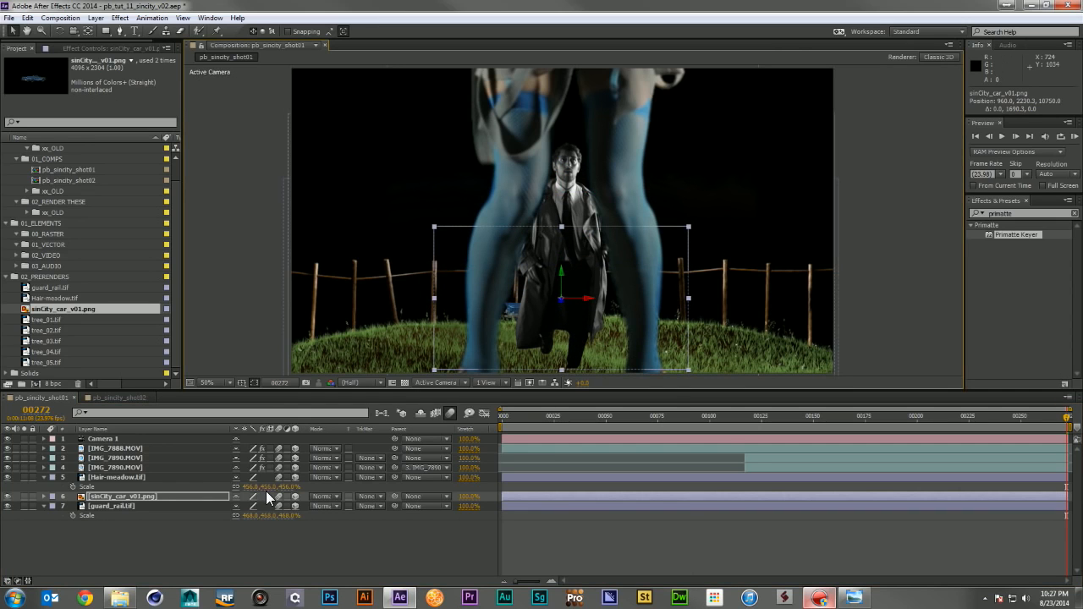
key(s)
drag(295, 506, 366, 508)
drag(522, 331, 511, 317)
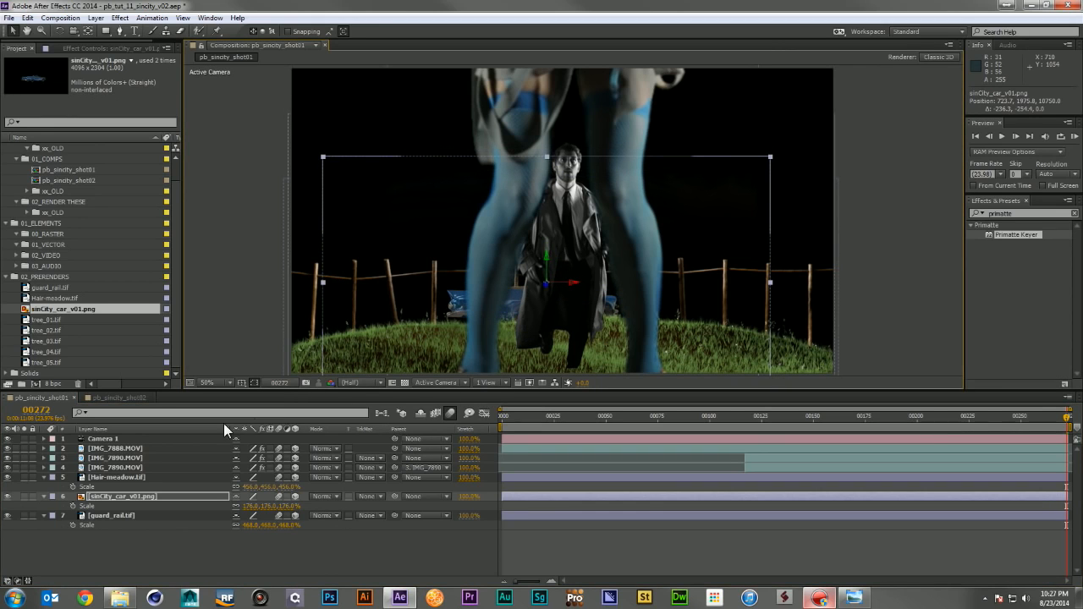
- Lower the guard_rail.tif layer to Y about 2200 and check the composition at frame 180
click(117, 516)
drag(333, 291, 355, 306)
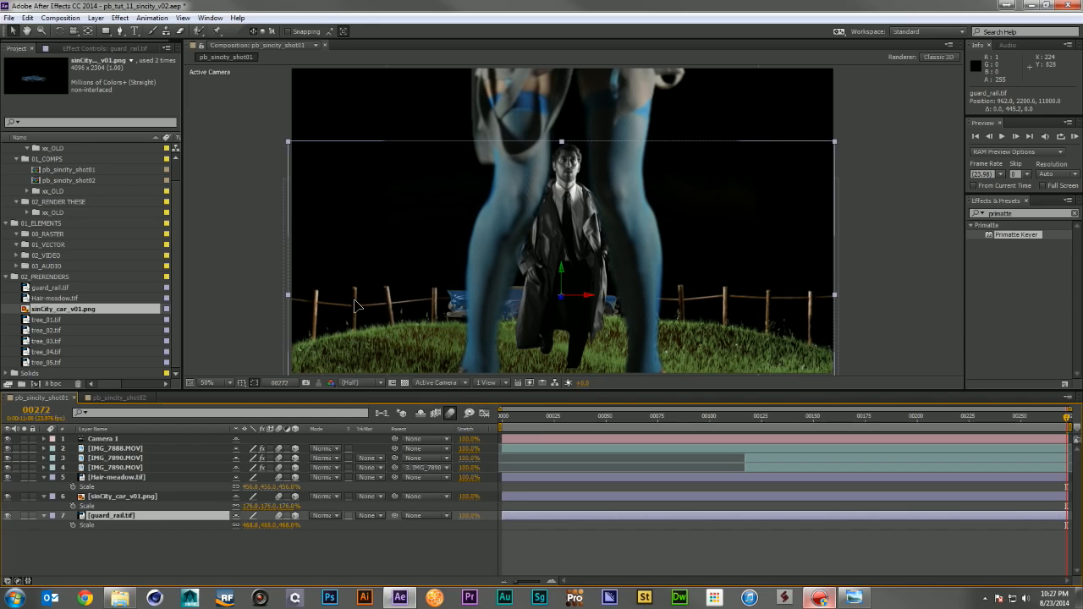
click(281, 552)
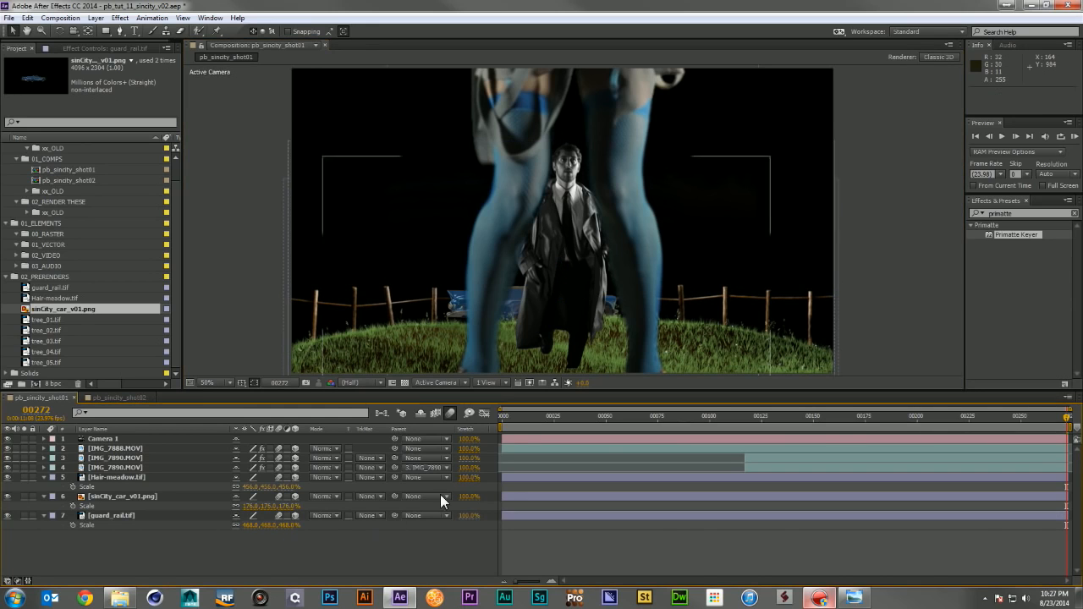
click(921, 416)
click(875, 417)
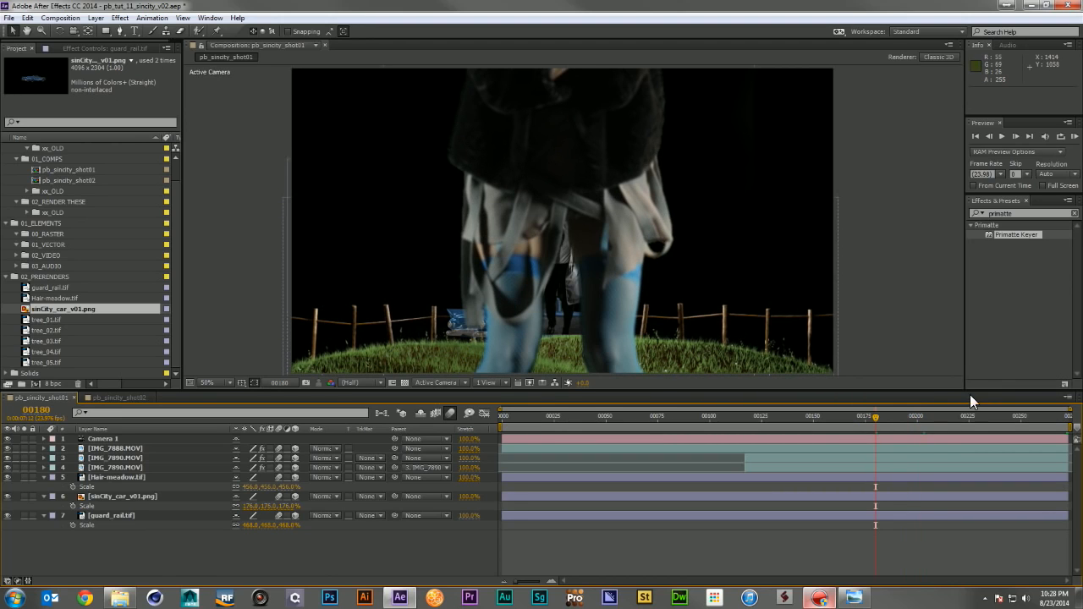
click(1067, 421)
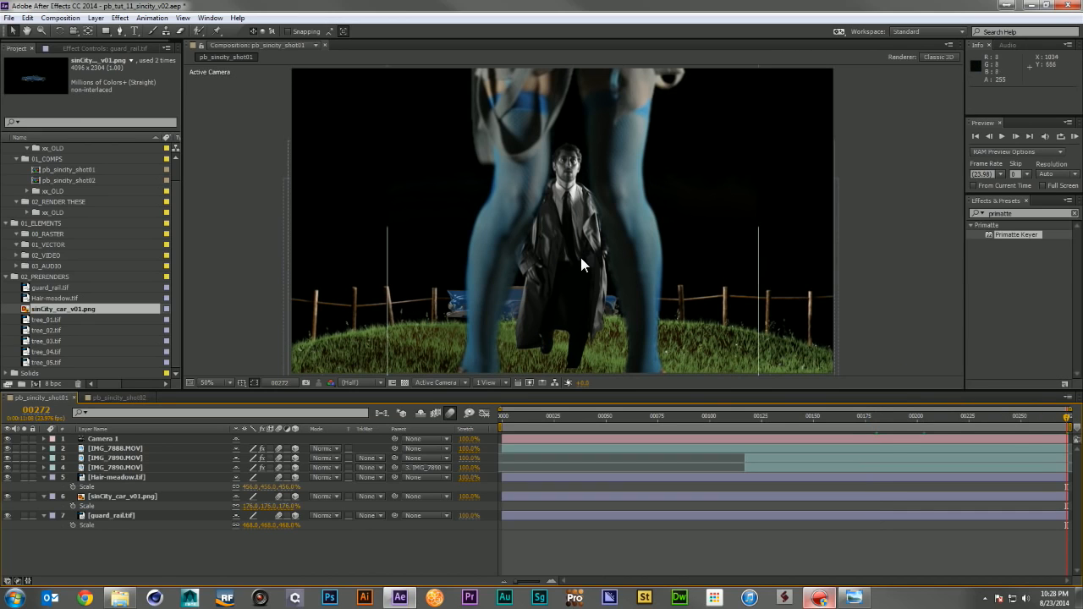
- Move the man's upper IMG_7890.MOV layer to X about 862 at frame 272 and to X about 641, Y about 2060 at frame 117
click(153, 457)
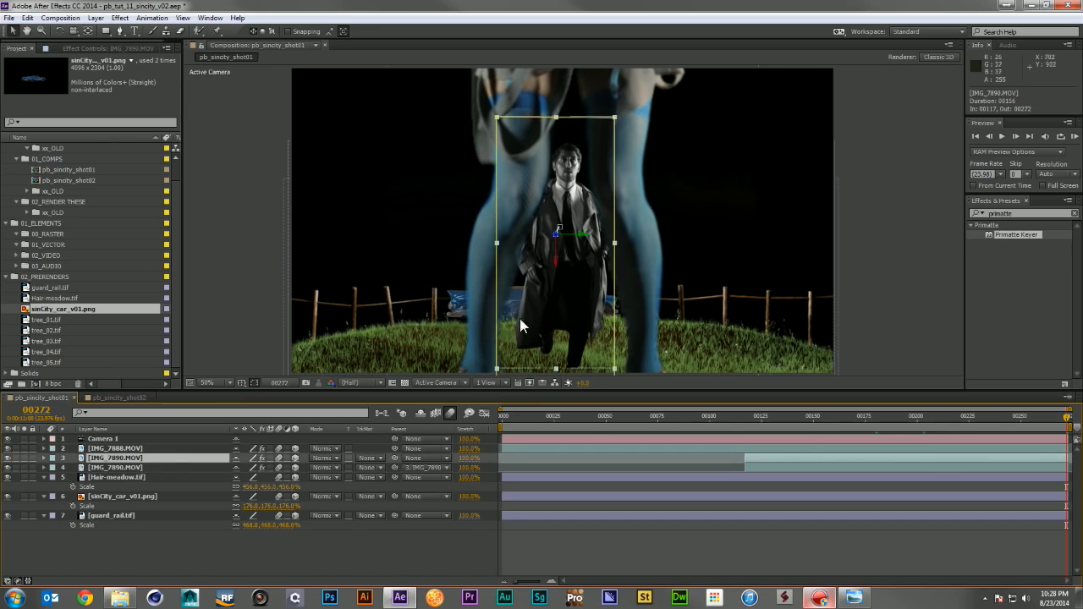
drag(574, 319, 566, 312)
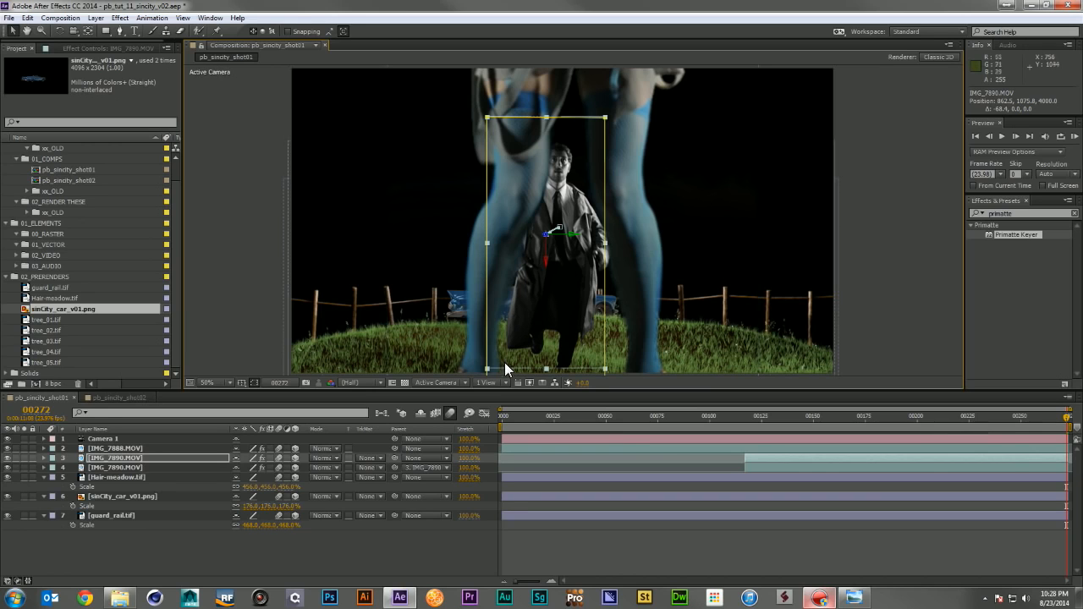
click(746, 417)
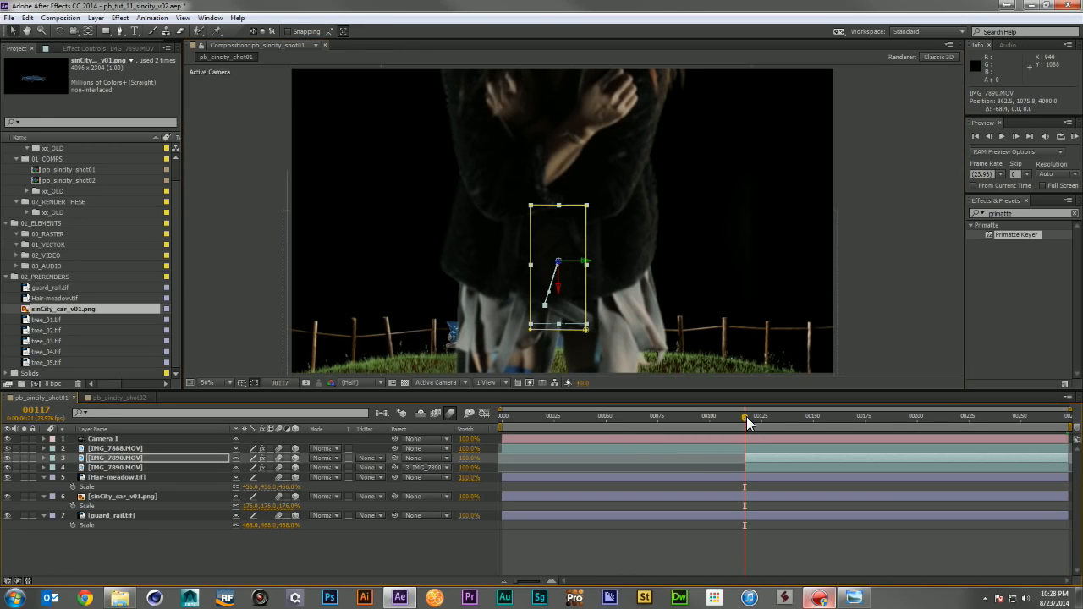
drag(563, 295, 559, 558)
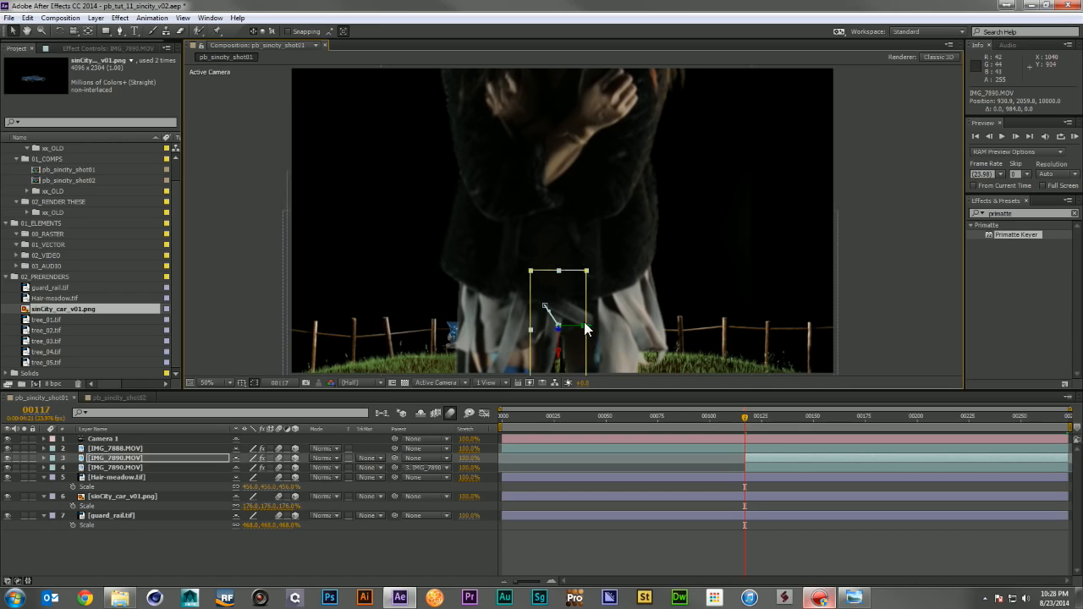
key(shift+Right)
drag(599, 335, 508, 340)
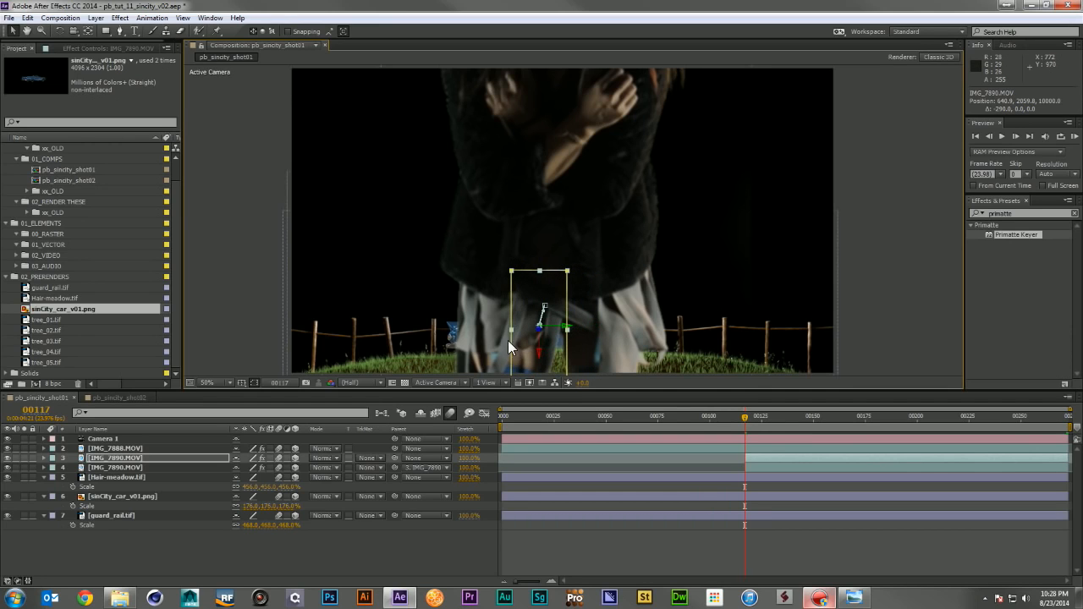
click(769, 415)
drag(799, 418, 1067, 420)
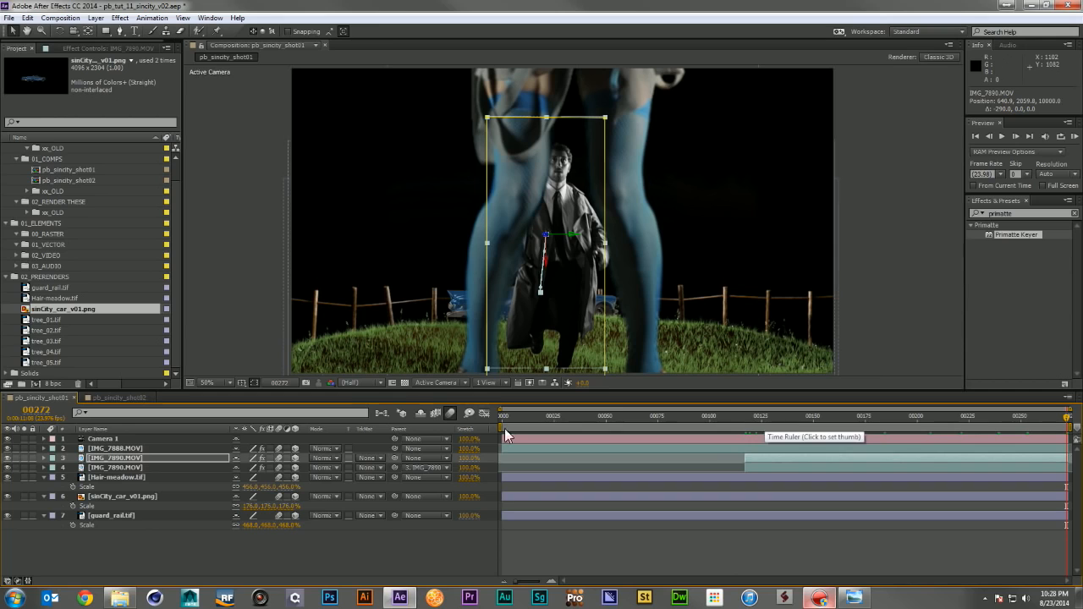
- Collapse the revealed layer properties and add WVHD_FF_2028.mov from the video elements beneath the guard_rail.tif layer
click(365, 540)
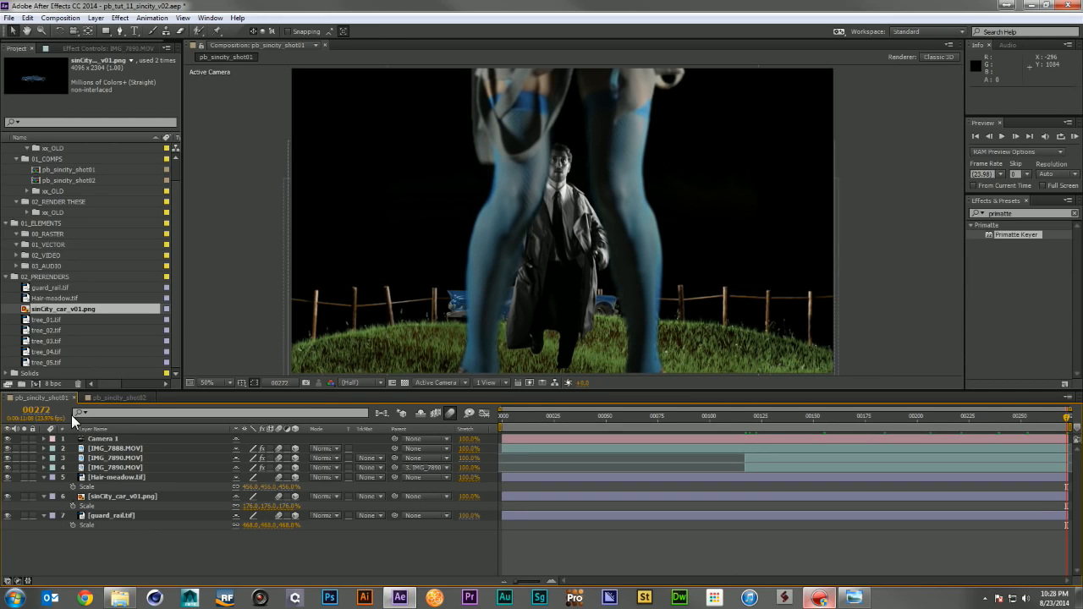
click(43, 498)
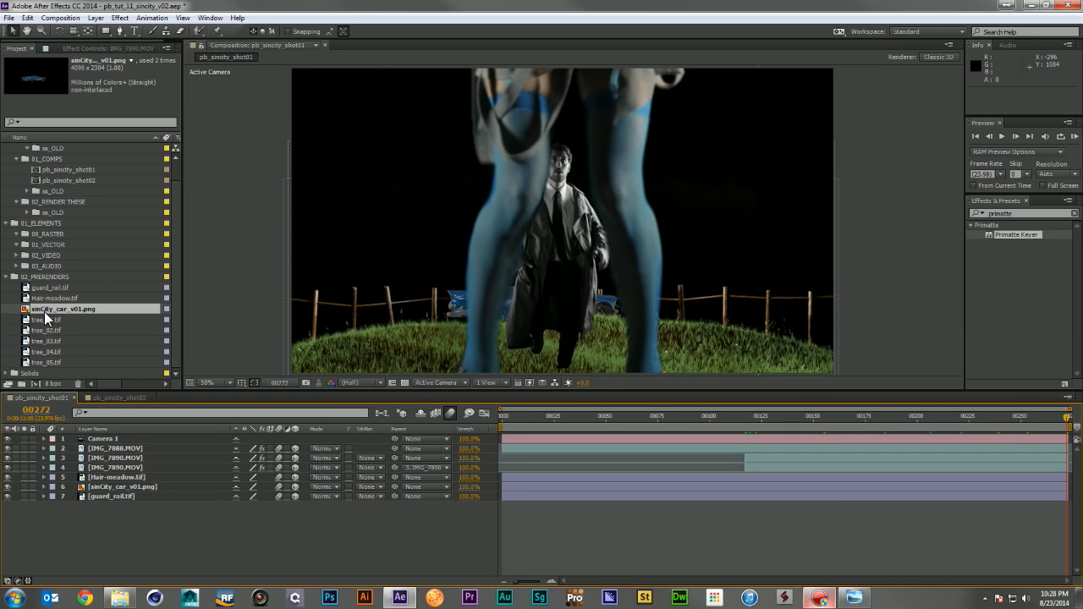
click(15, 254)
scroll(87, 278, down, 3)
drag(68, 253, 181, 559)
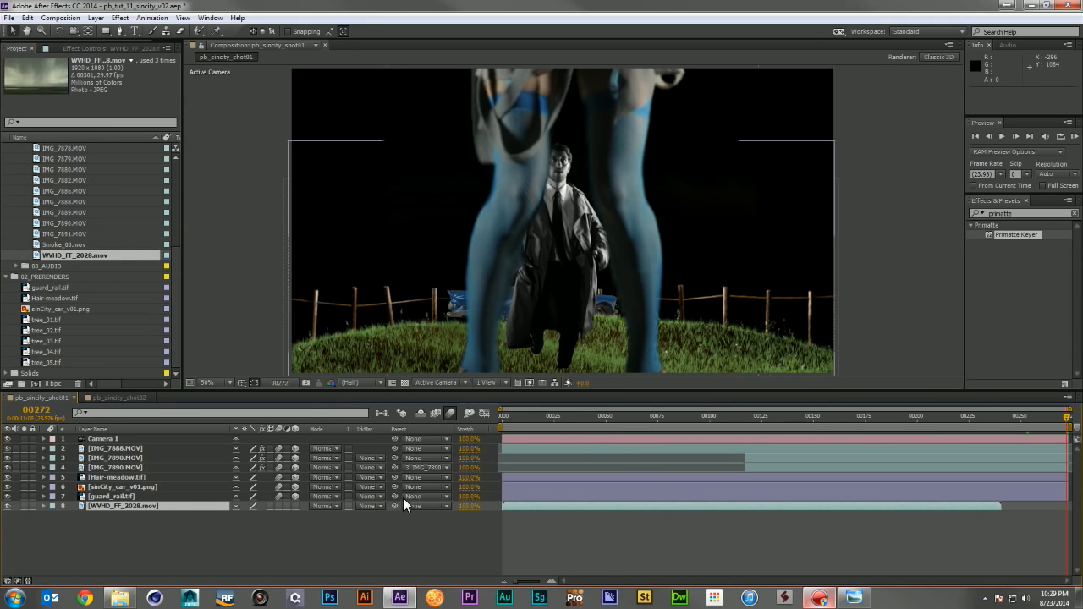
- Open the WVHD_FF_2028.mov source footage and scrub through it to examine the stormy sky
double_click(84, 254)
drag(399, 357, 723, 379)
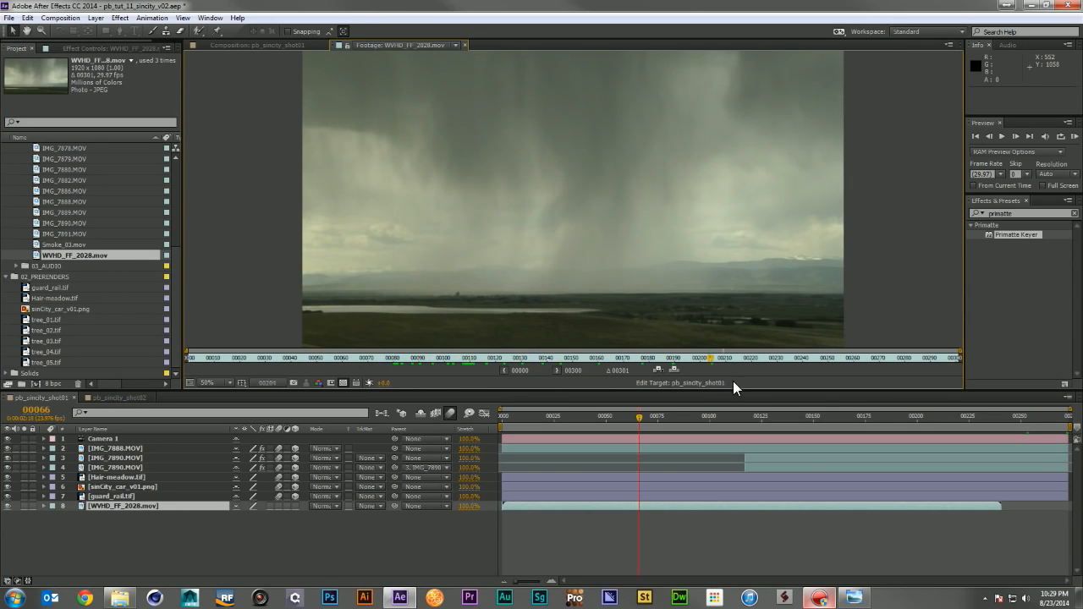
drag(935, 381, 625, 384)
drag(931, 391, 208, 409)
- Make the WVHD_FF_2028.mov layer 3D, and time-stretch it to 114% with frame blending enabled
click(294, 504)
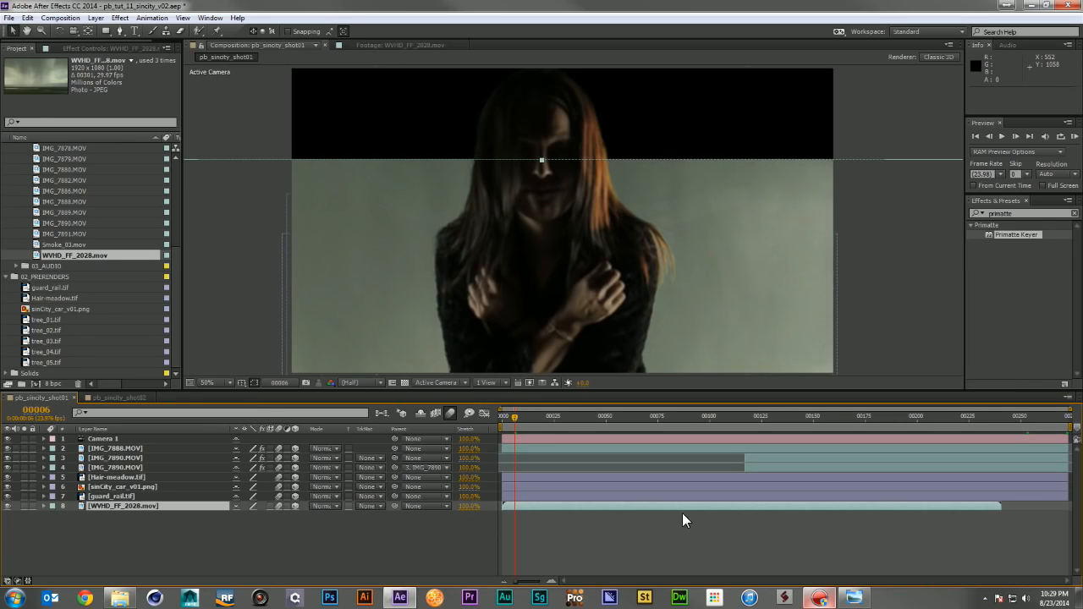
drag(469, 513, 483, 522)
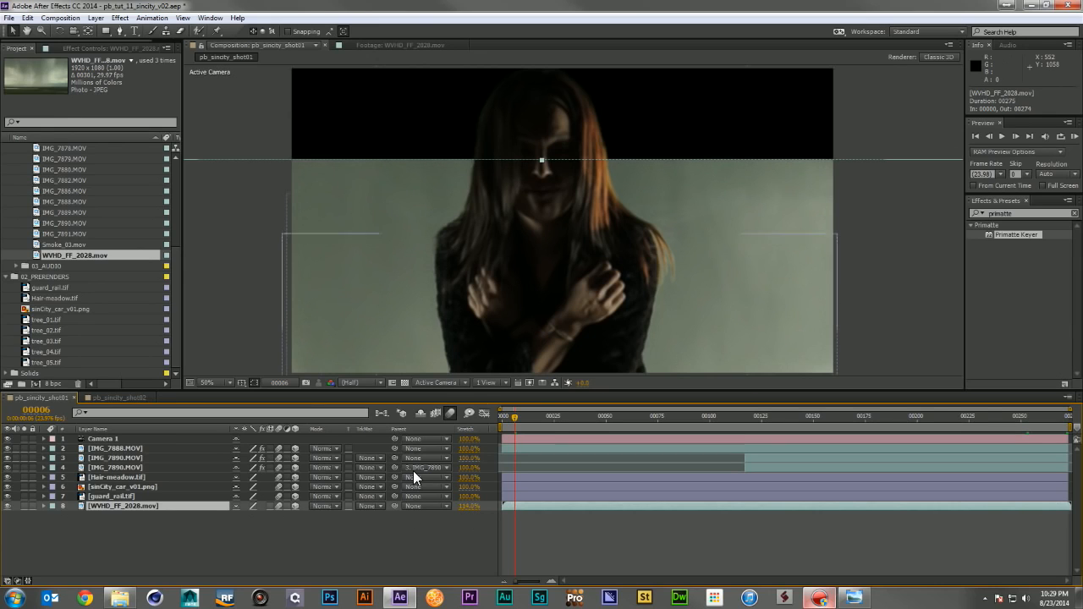
click(269, 506)
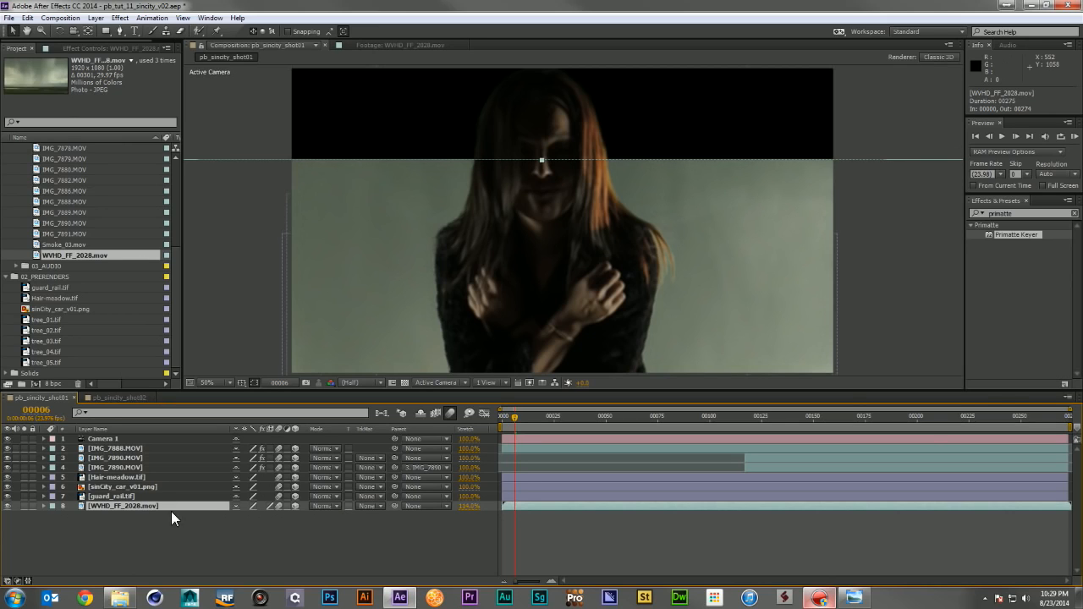
- At frame 272, set the WVHD_FF_2028.mov layer's Z position to 15000
key(s)
click(1060, 419)
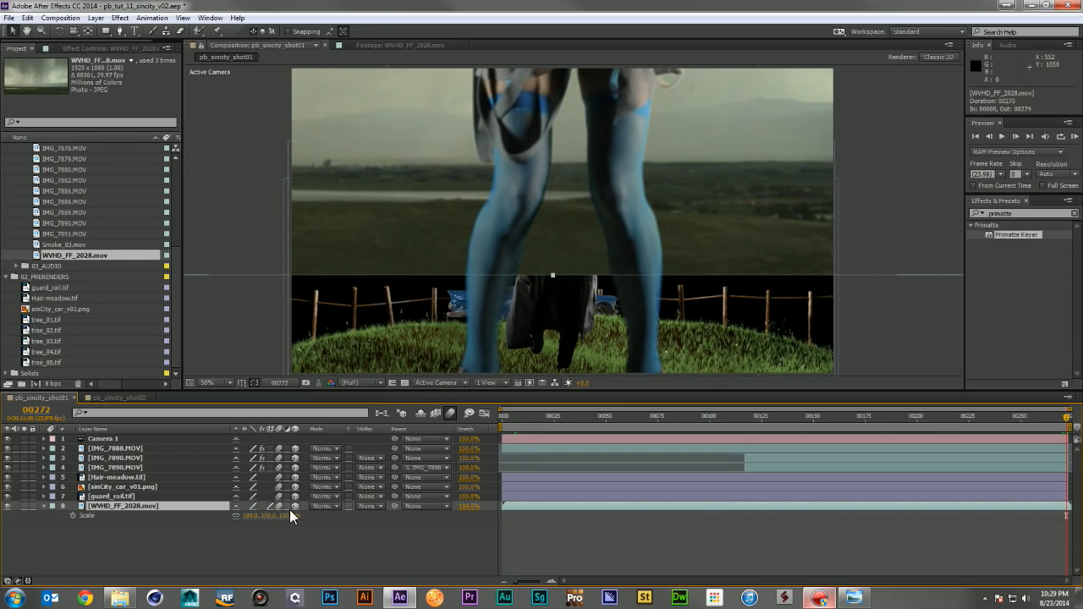
key(p)
key(Return)
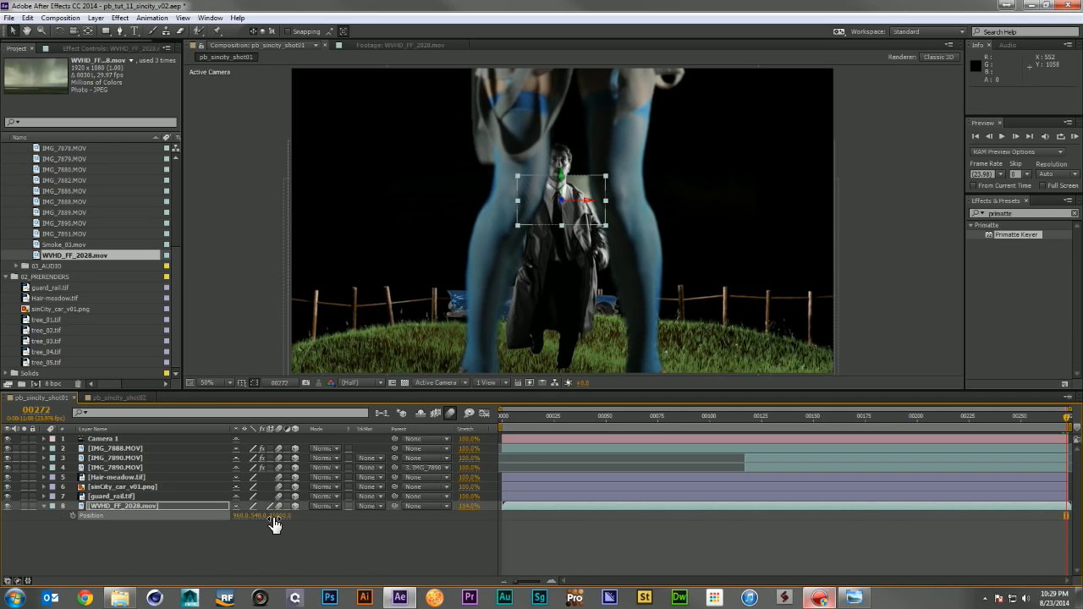
- Scale the WVHD_FF_2028.mov sky layer up to about 705% so it fills the frame at frame 0
key(s)
drag(287, 515, 583, 516)
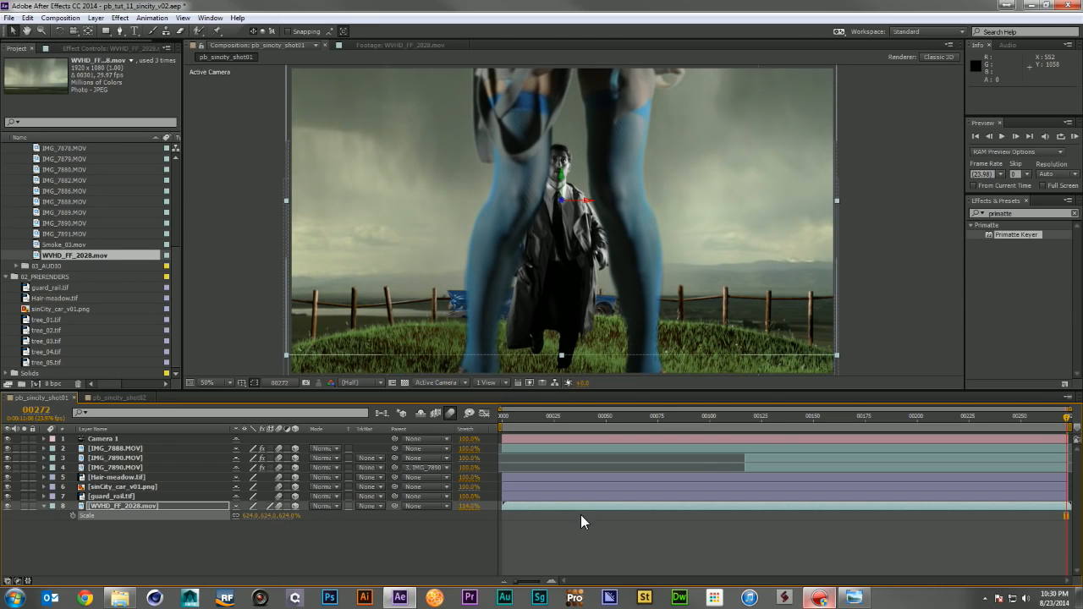
click(500, 420)
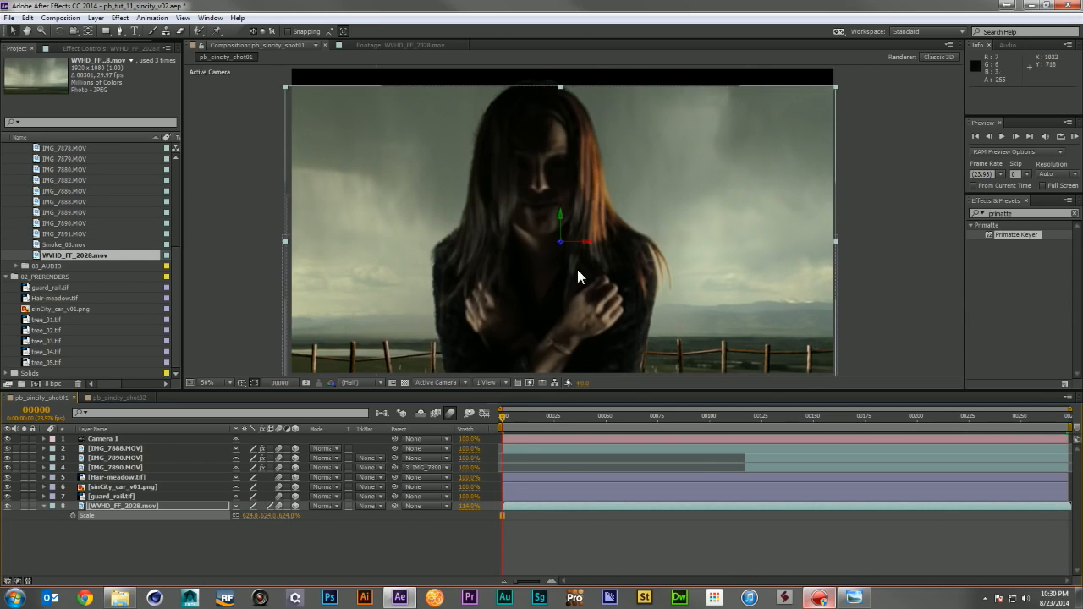
drag(287, 516, 363, 544)
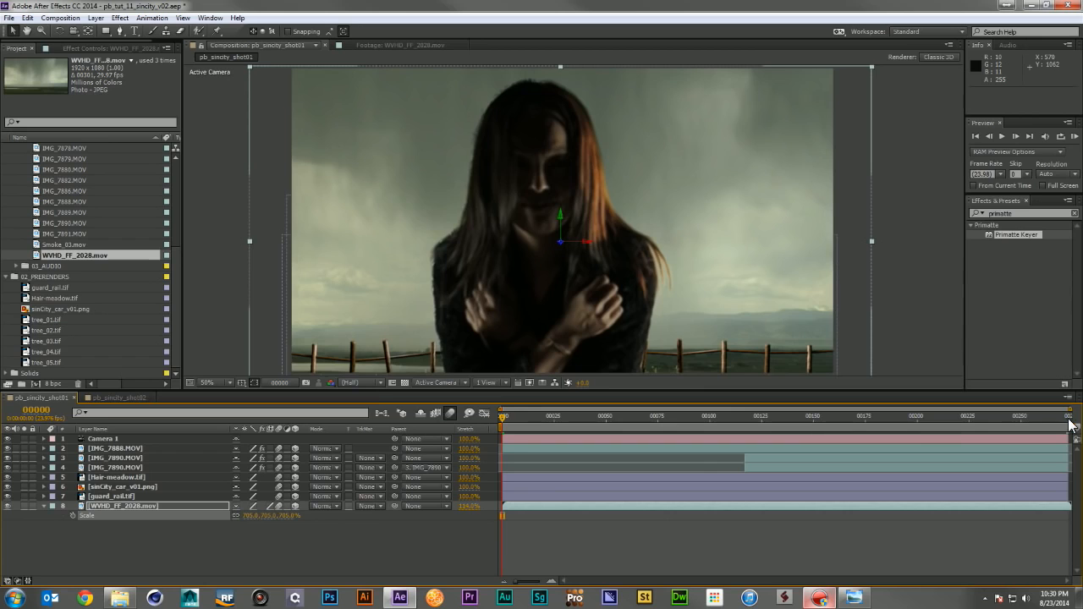
- Scrub through the composited shot to check the sky coverage, ending at frame 272
click(1069, 420)
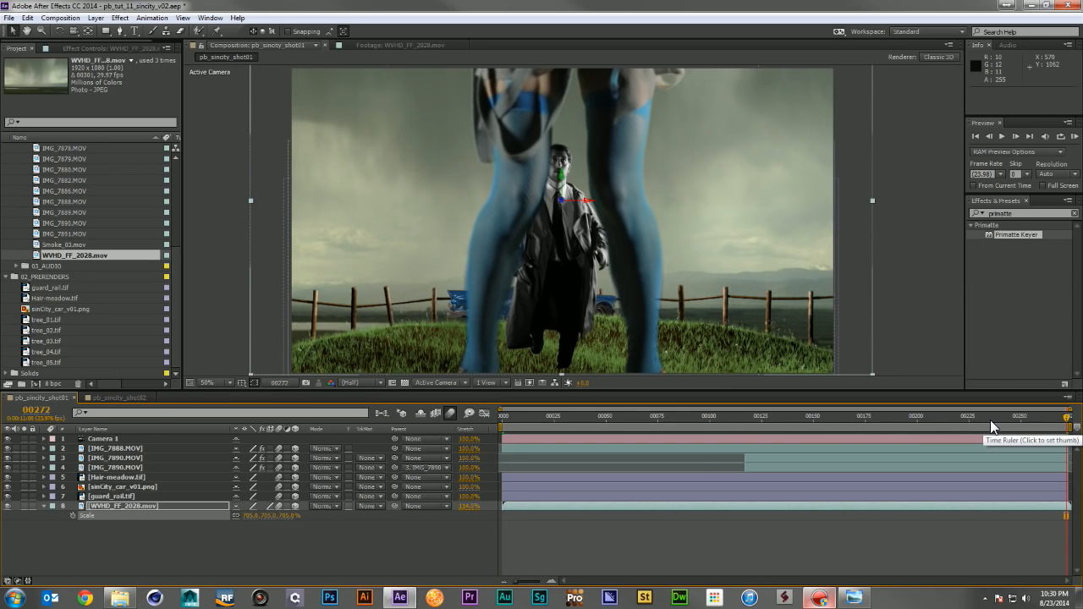
drag(973, 415, 442, 448)
click(421, 550)
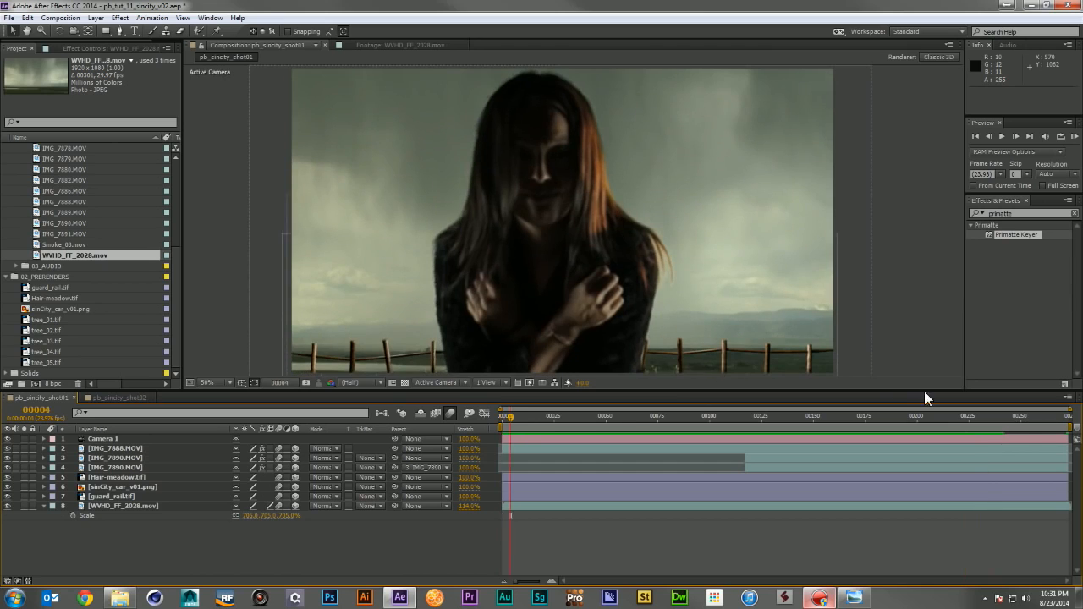
click(1074, 417)
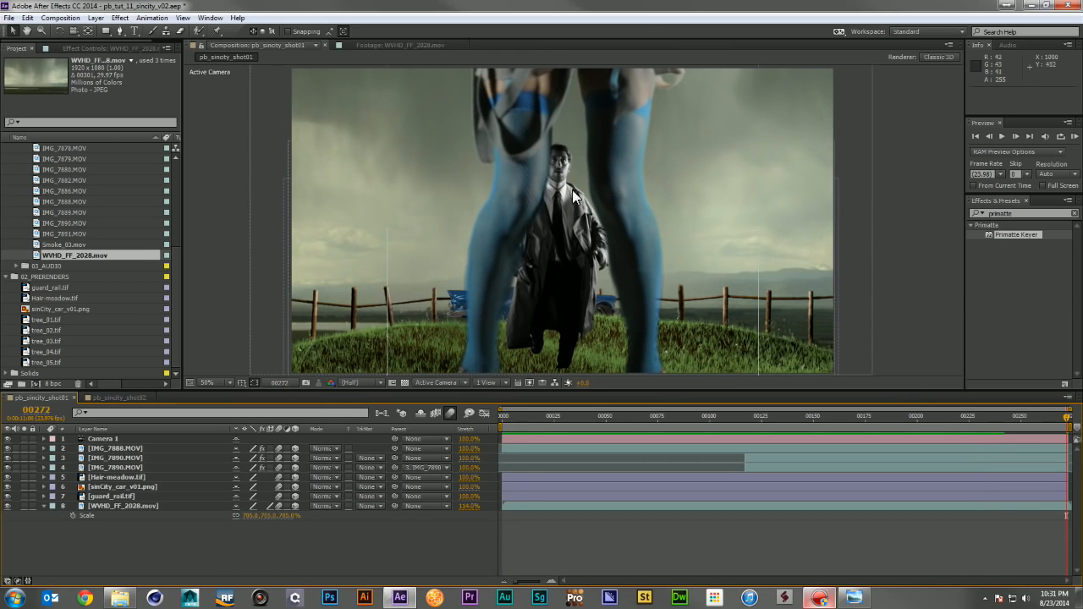
- At frame 272, push Camera 1 forward and shift it to a position of about 984, 1091, -715
click(132, 438)
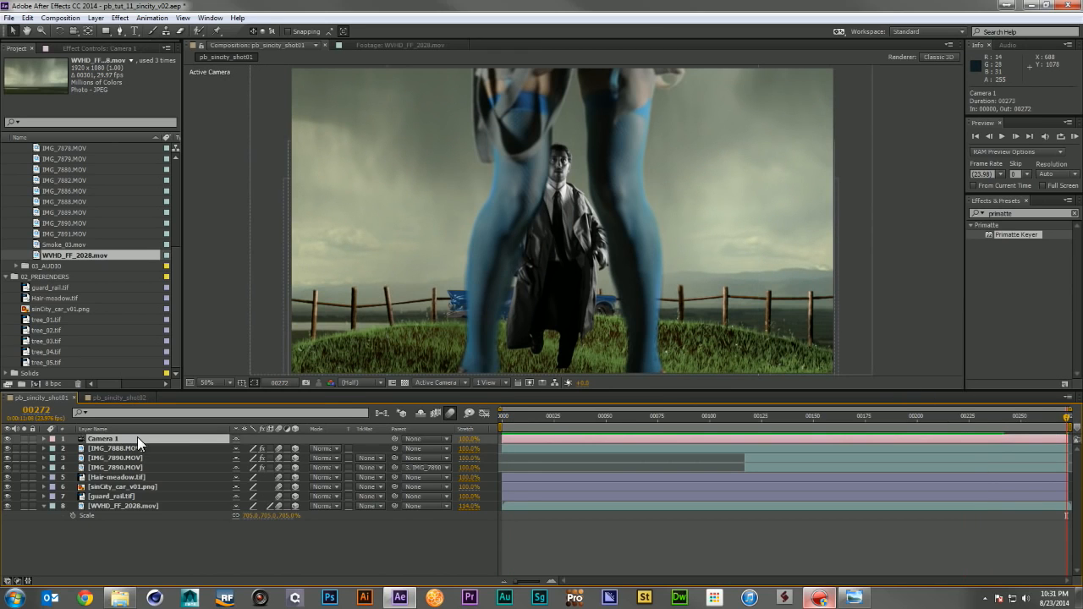
key(c)
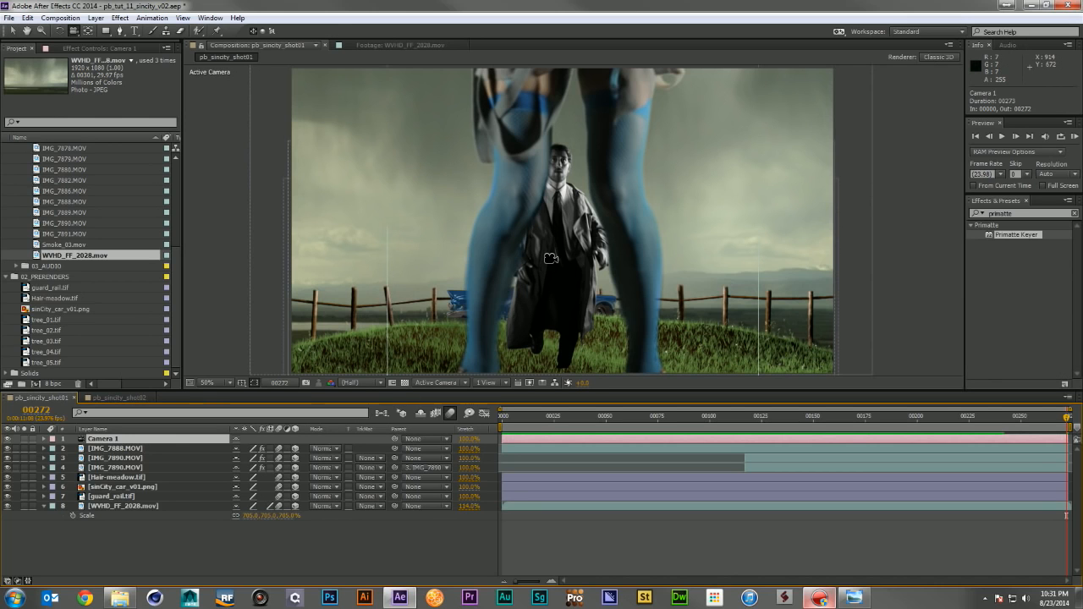
drag(551, 258, 791, 320)
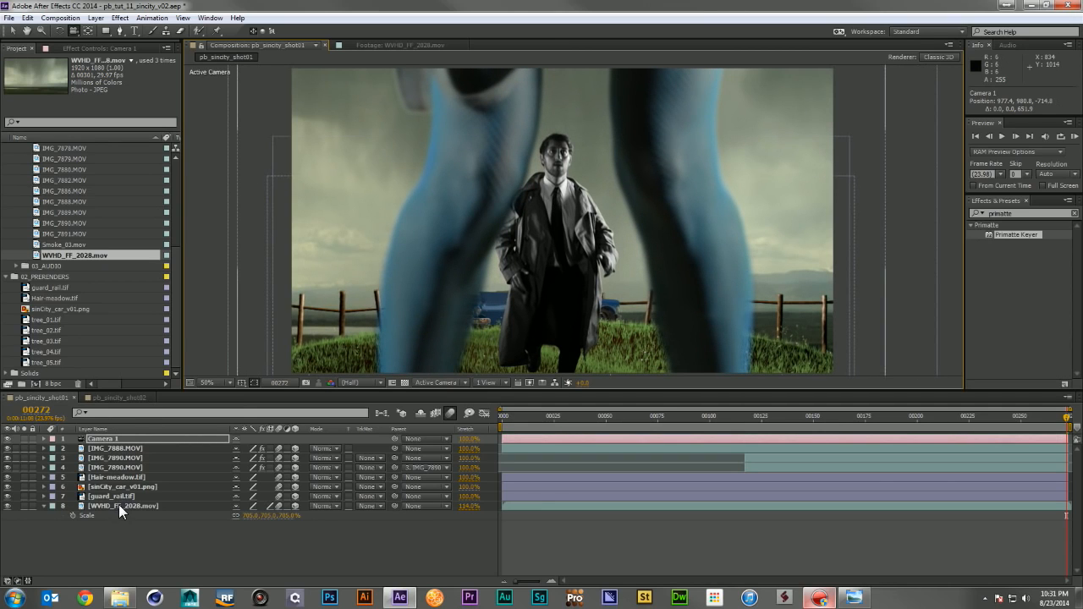
drag(565, 331, 557, 215)
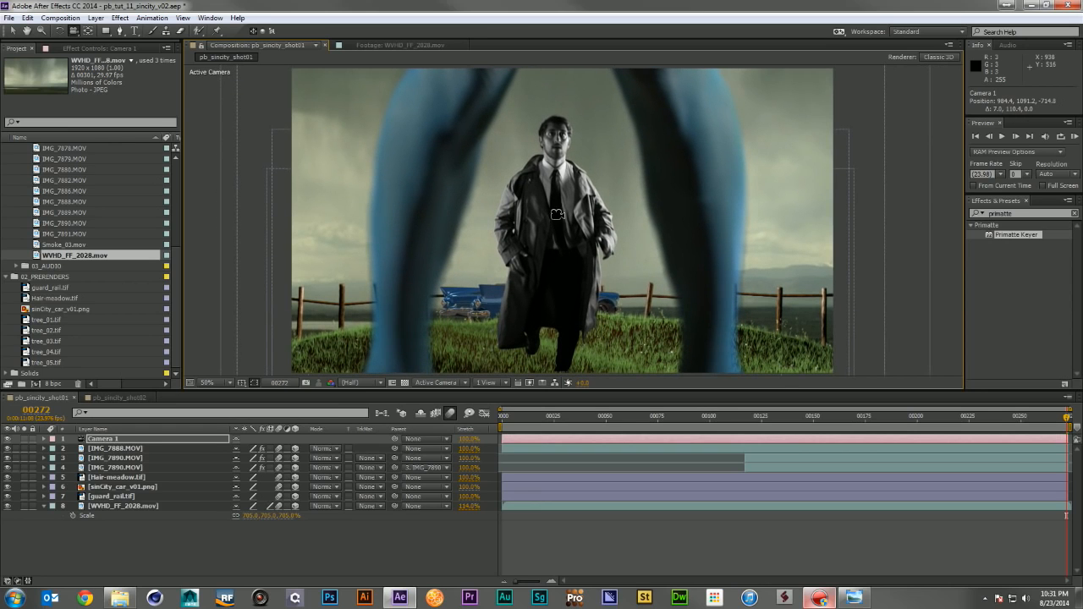
- Move the sinCity_car_v01.png layer sideways to an X position of about 1068, and scrub back to frame 0
click(110, 487)
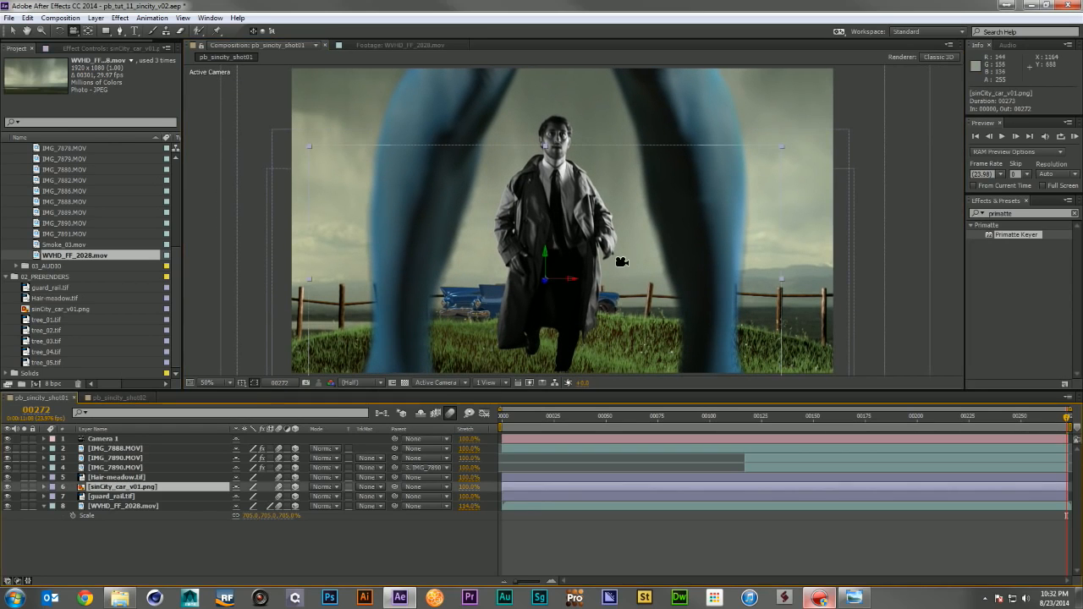
drag(569, 282, 593, 282)
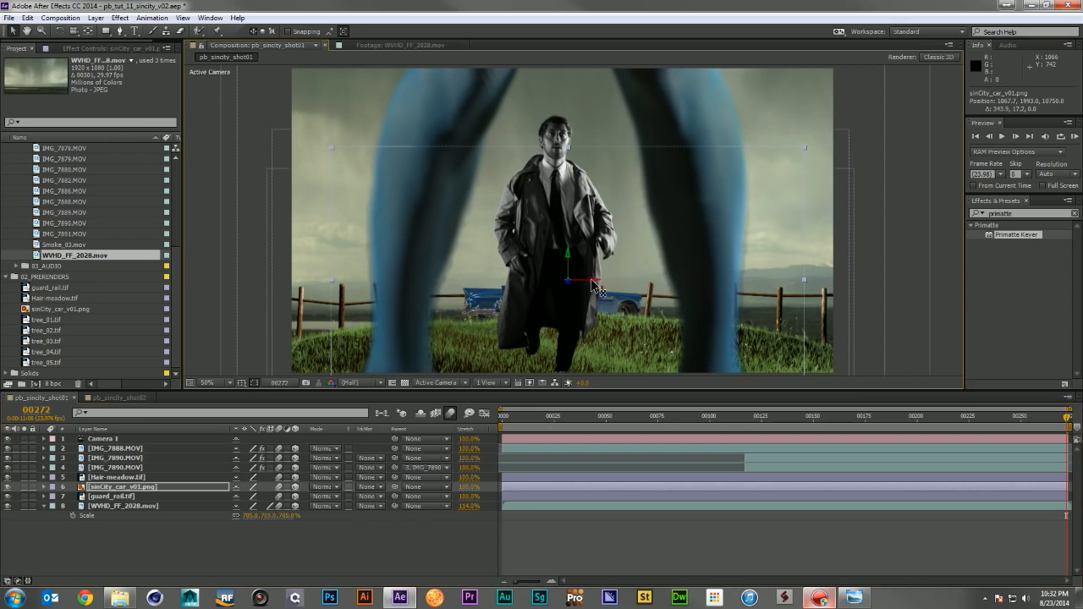
click(899, 528)
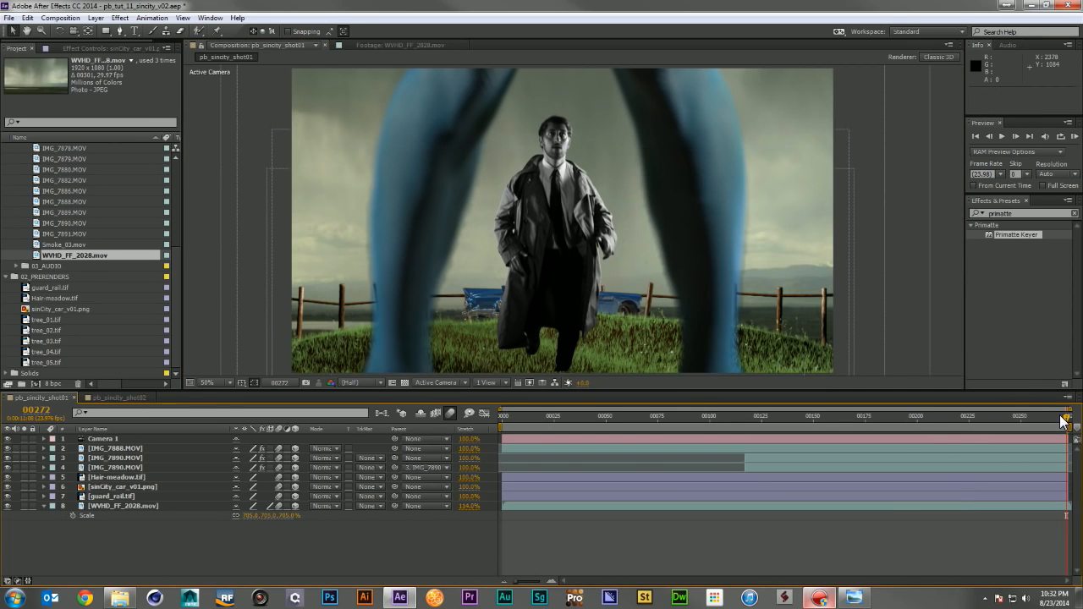
drag(1006, 423, 440, 445)
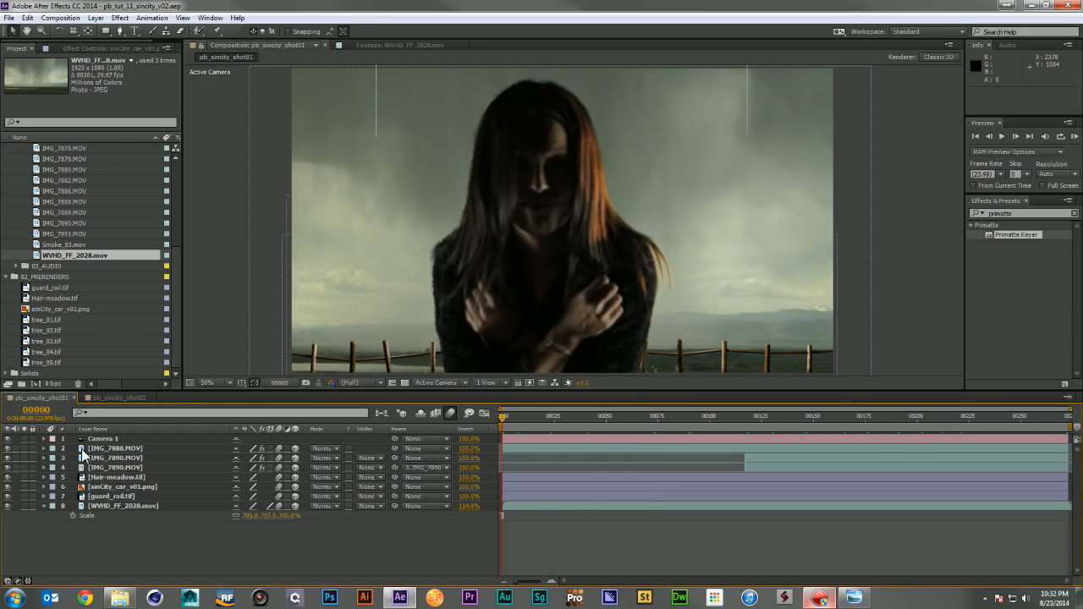
- At frame 272, add tree_01.tif beneath the guard_rail.tif layer, make it 3D, and set its Z position to 12500
click(42, 505)
click(1068, 419)
drag(37, 319, 115, 501)
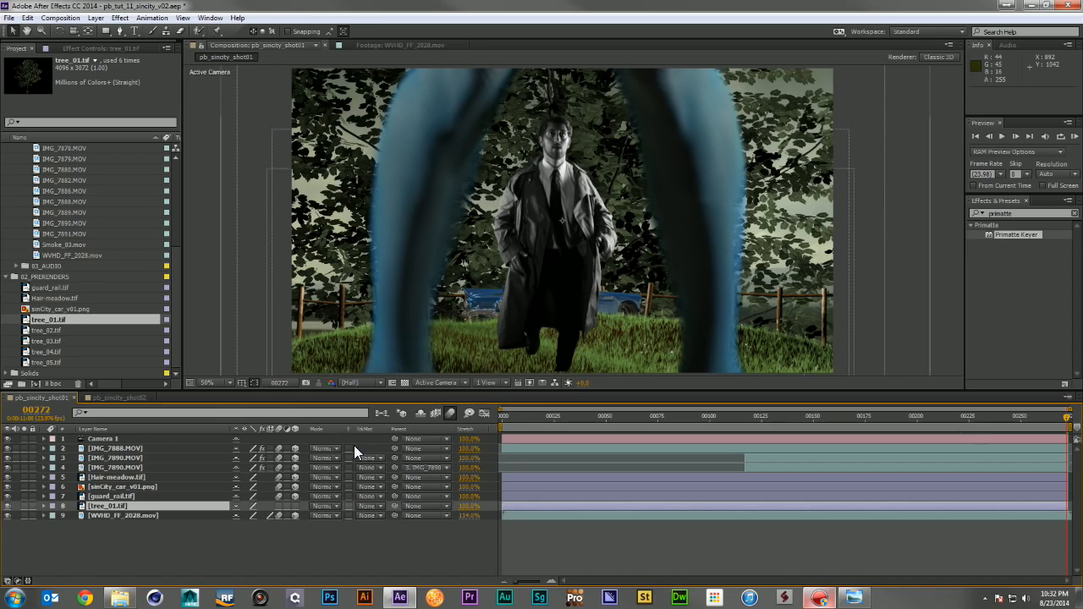
key(s)
click(296, 508)
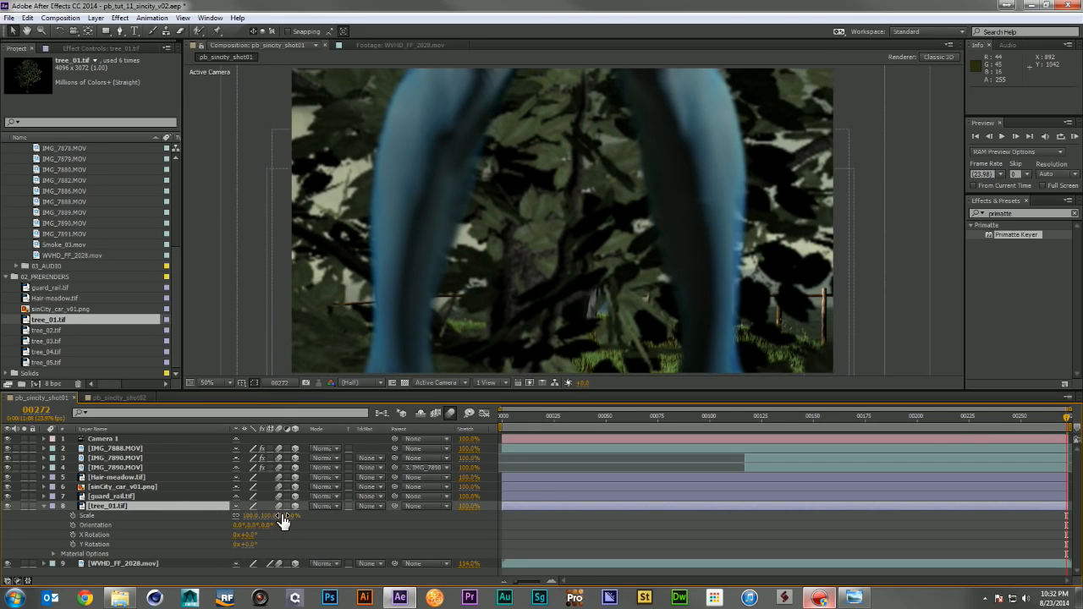
key(p)
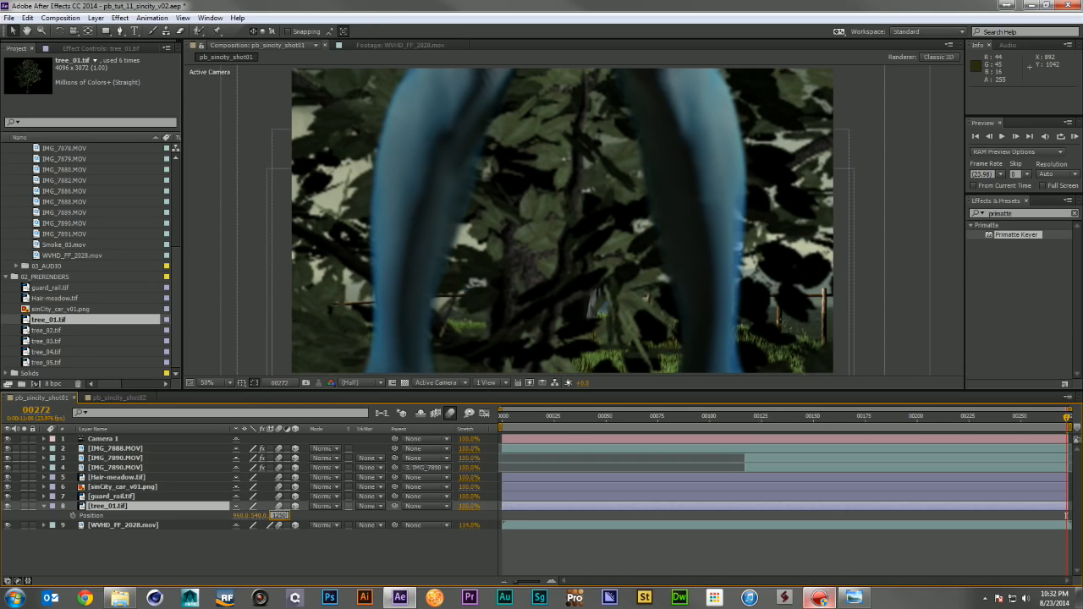
text(0)
key(Return)
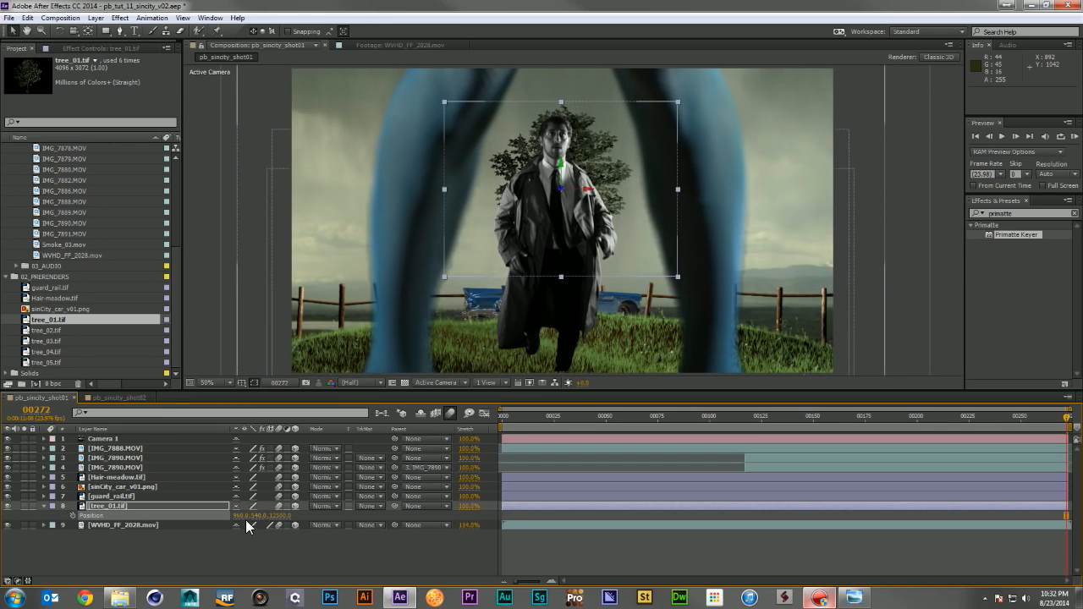
- Scale the tree_01.tif layer to 194% and move it to the far left side of the shot
key(s)
drag(294, 518, 342, 514)
drag(535, 309, 379, 305)
- Duplicate the tree_01.tif layer four times
drag(54, 330, 109, 505)
key(ctrl+d)
key(ctrl+d)
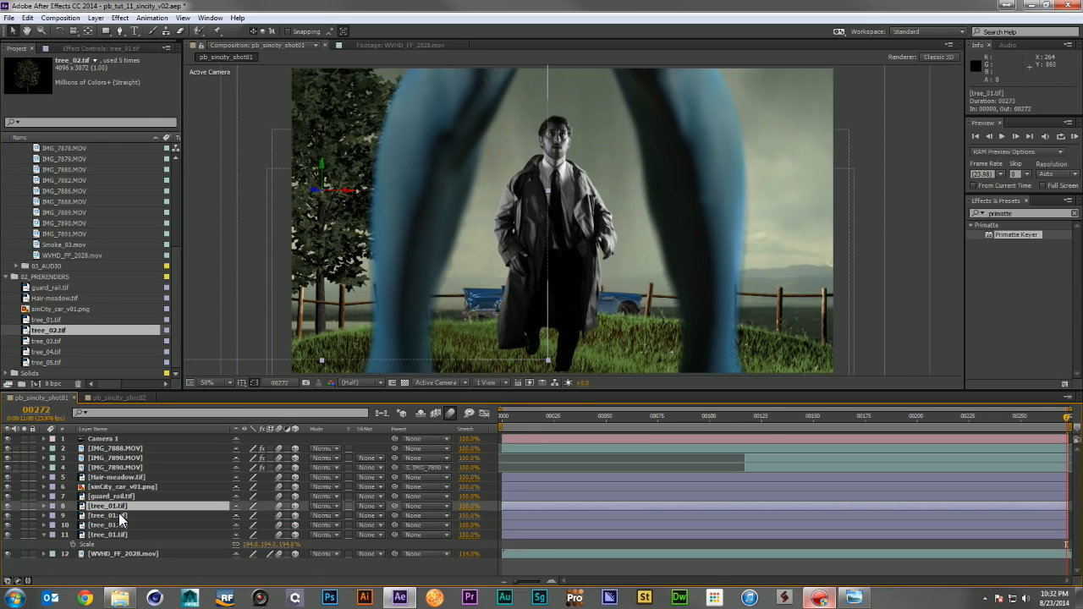
key(ctrl+d)
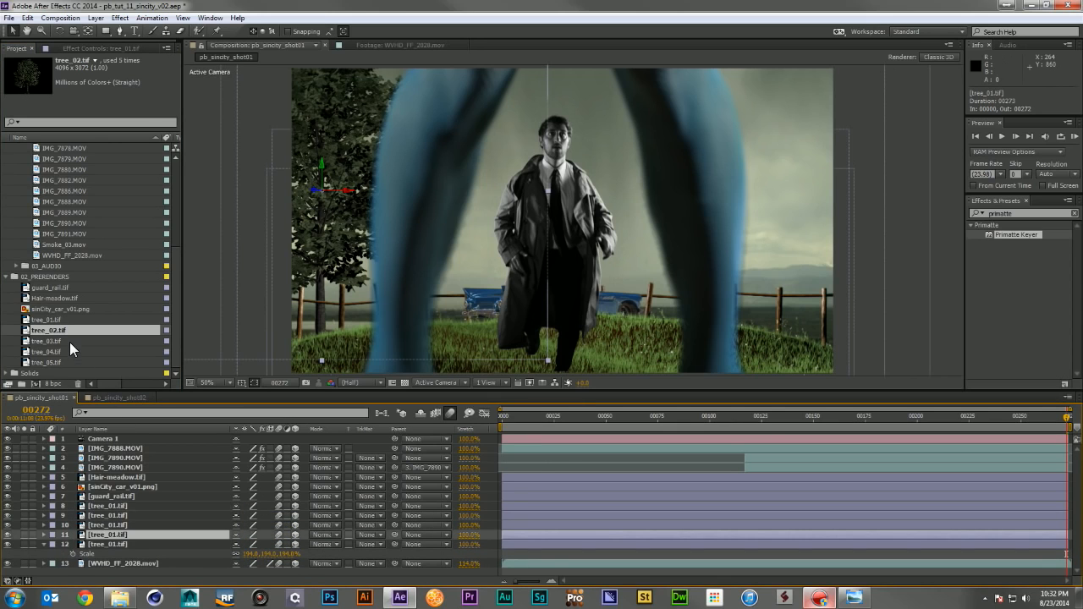
- Replace the sources of the four duplicated tree layers with tree_02.tif, tree_03.tif, tree_04.tif and tree_05.tif
drag(66, 332, 113, 532)
click(113, 525)
drag(51, 342, 114, 528)
click(113, 517)
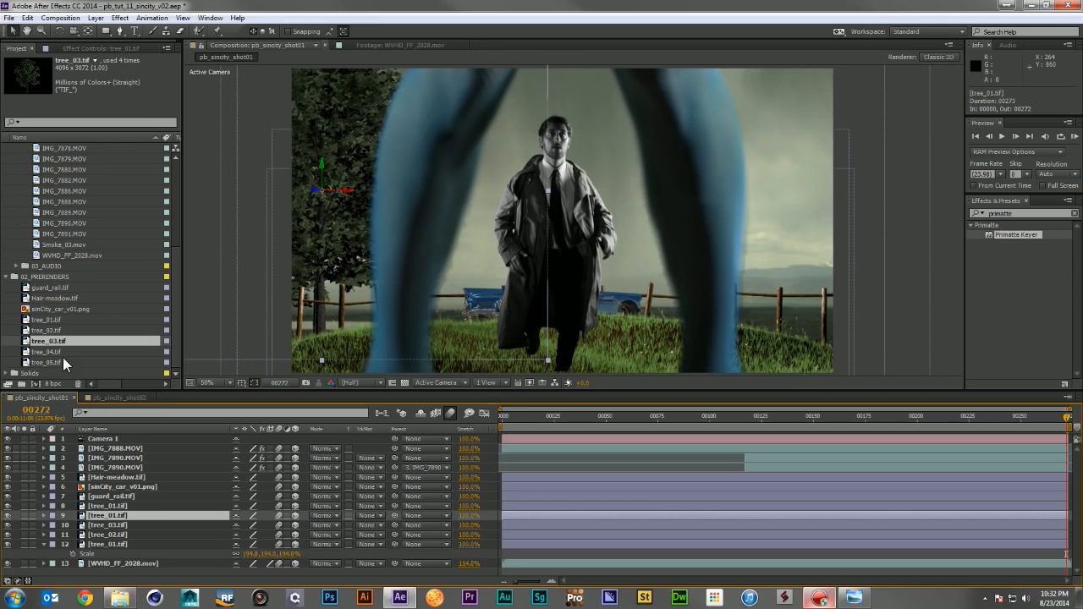
drag(56, 350, 124, 513)
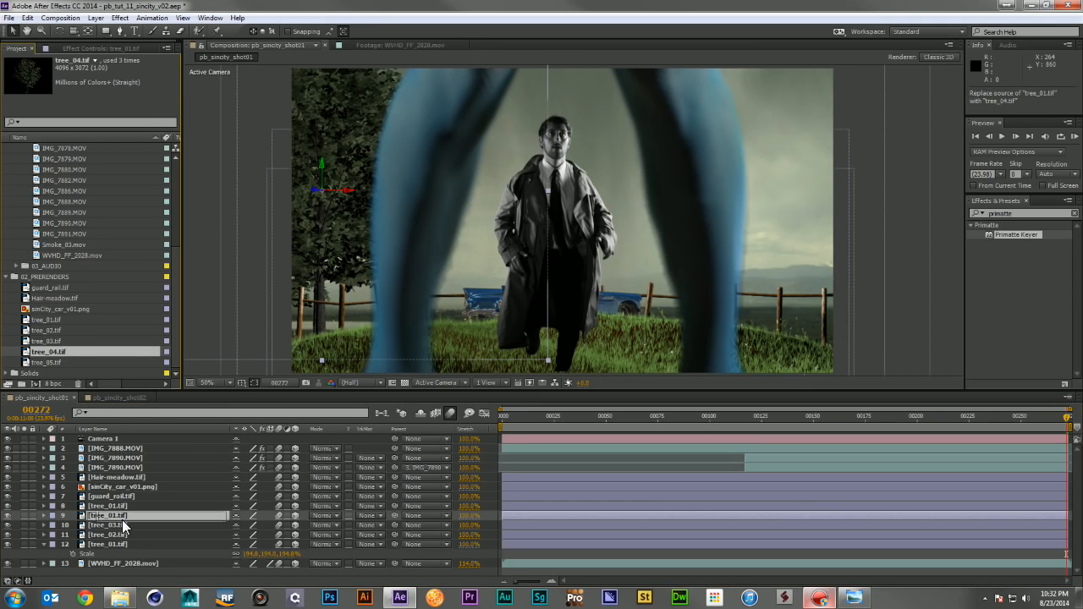
click(110, 506)
drag(48, 360, 116, 502)
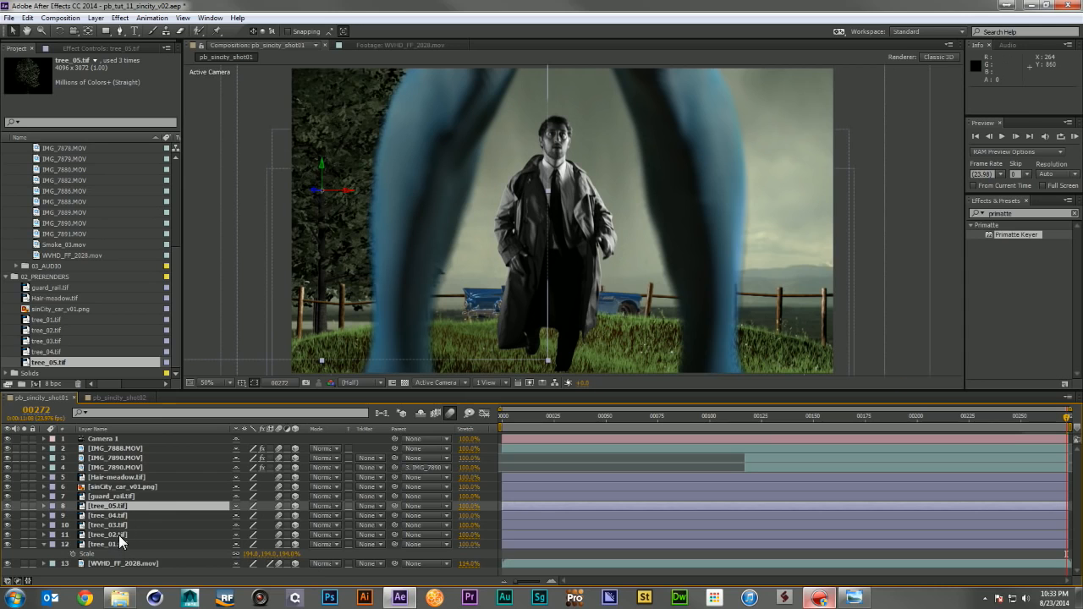
- Move tree_02.tif to an X position of about -2449 and tree_03.tif to about -844
click(118, 535)
drag(342, 234, 345, 284)
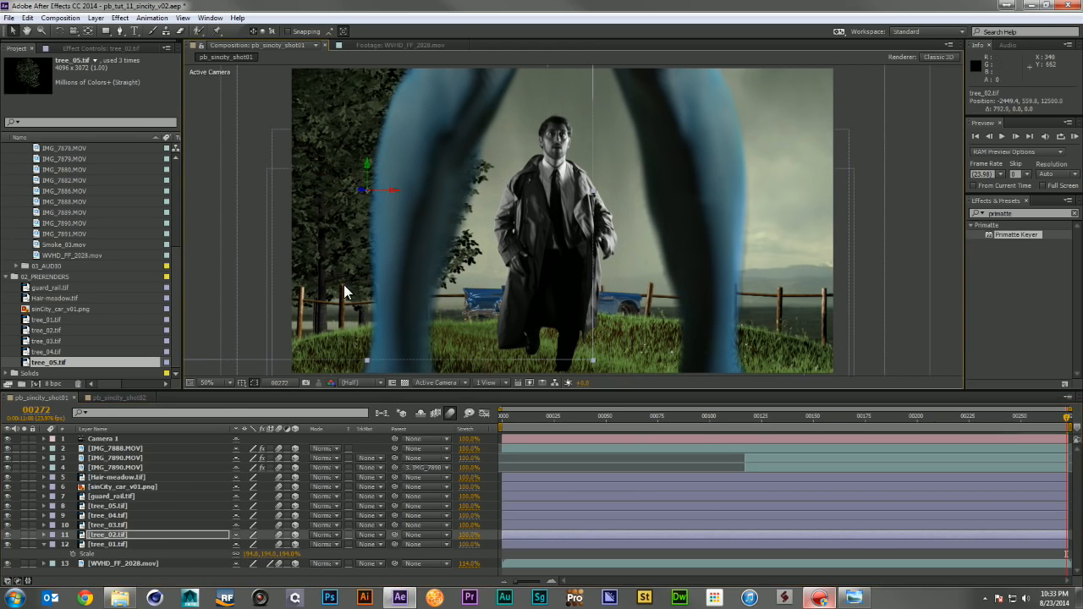
click(107, 525)
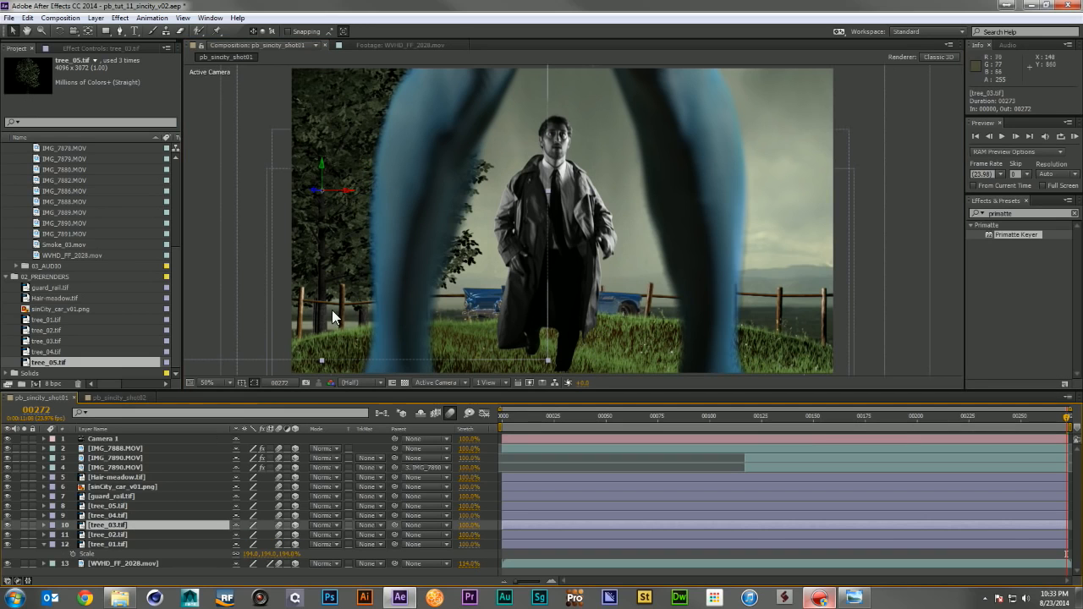
drag(334, 271, 486, 274)
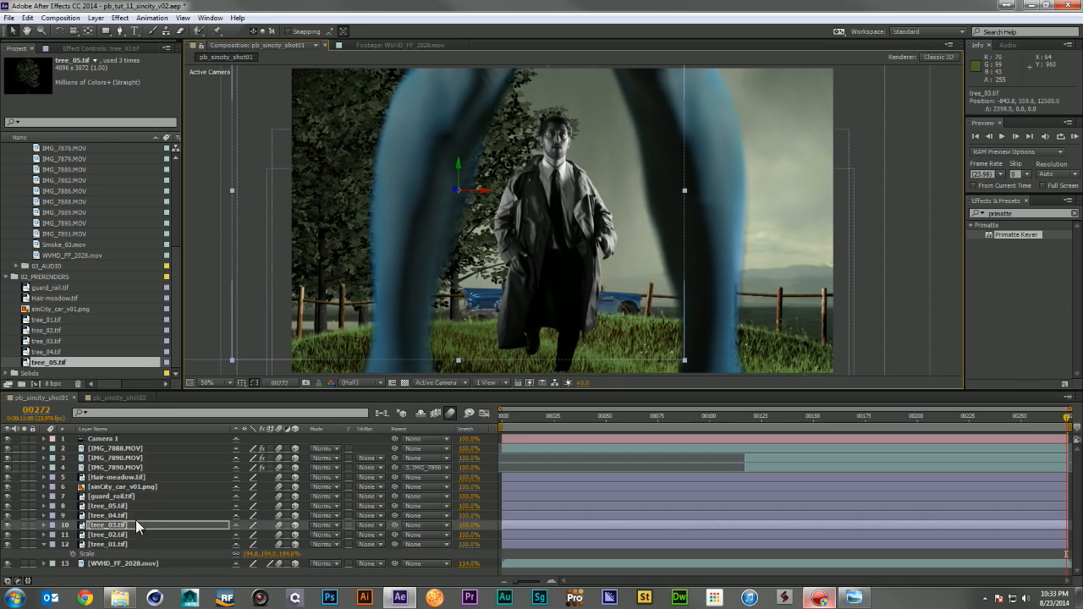
- Move tree_04.tif to an X position of about -200 and tree_05.tif to about 1931
click(109, 516)
drag(366, 235, 526, 220)
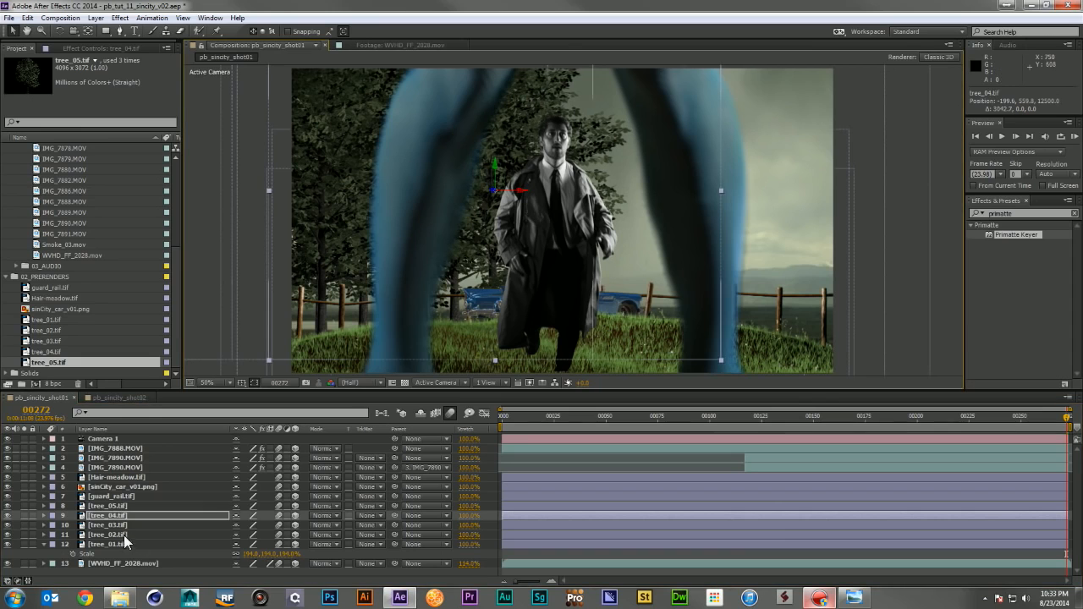
click(493, 176)
drag(535, 194, 777, 205)
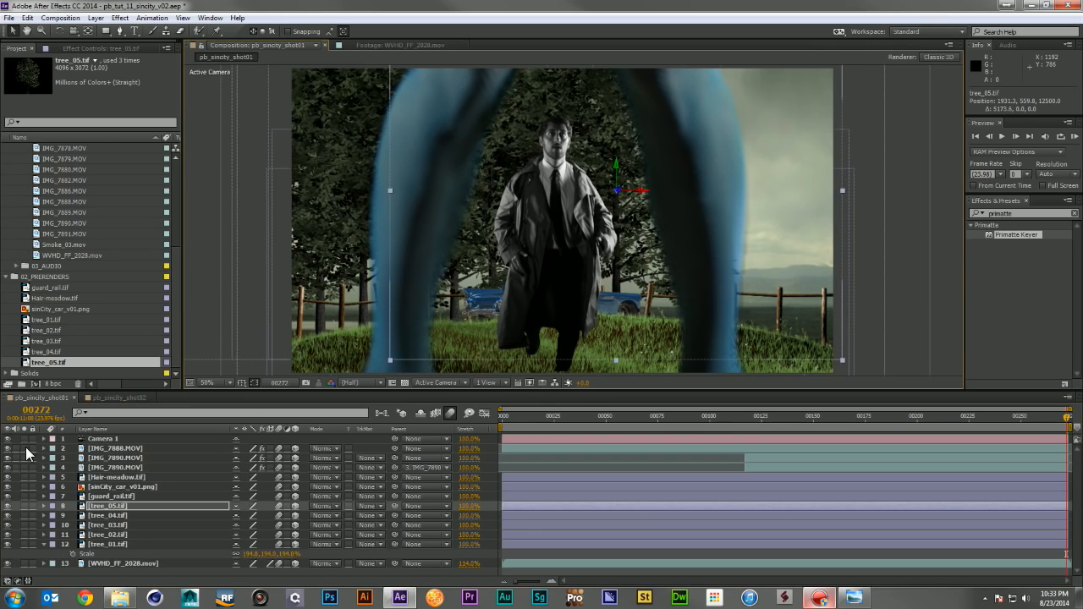
- Duplicate tree_01.tif, tree_02.tif and tree_03.tif, stack the copies above tree_05.tif, and shift them right so tree_03.tif sits at X about 5361
click(119, 546)
shift+click(119, 526)
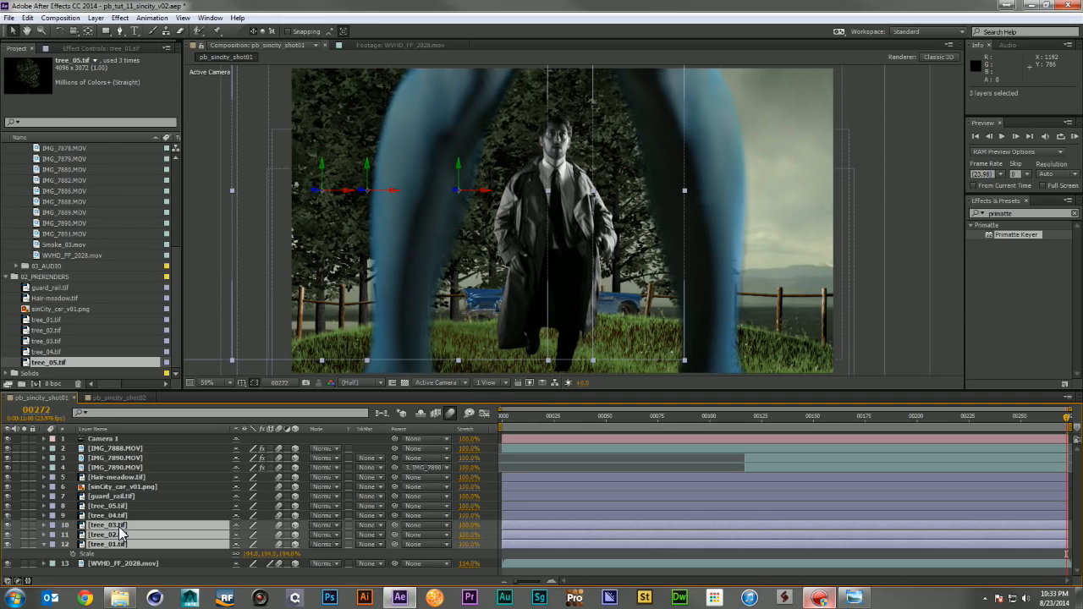
key(ctrl+d)
drag(120, 526, 126, 502)
drag(403, 251, 667, 272)
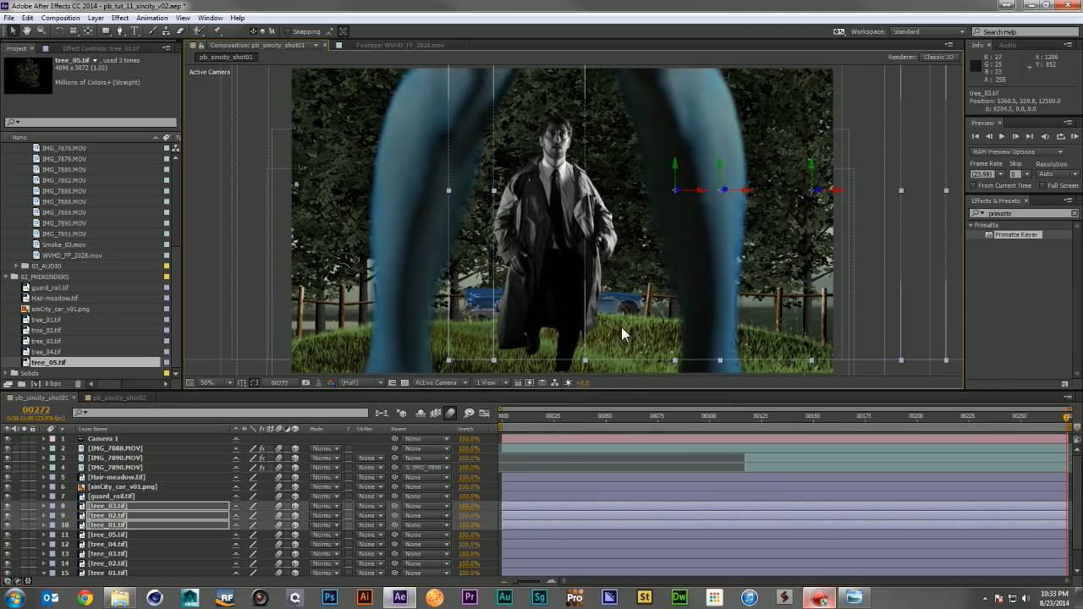
click(576, 458)
key(ctrl+shift+a)
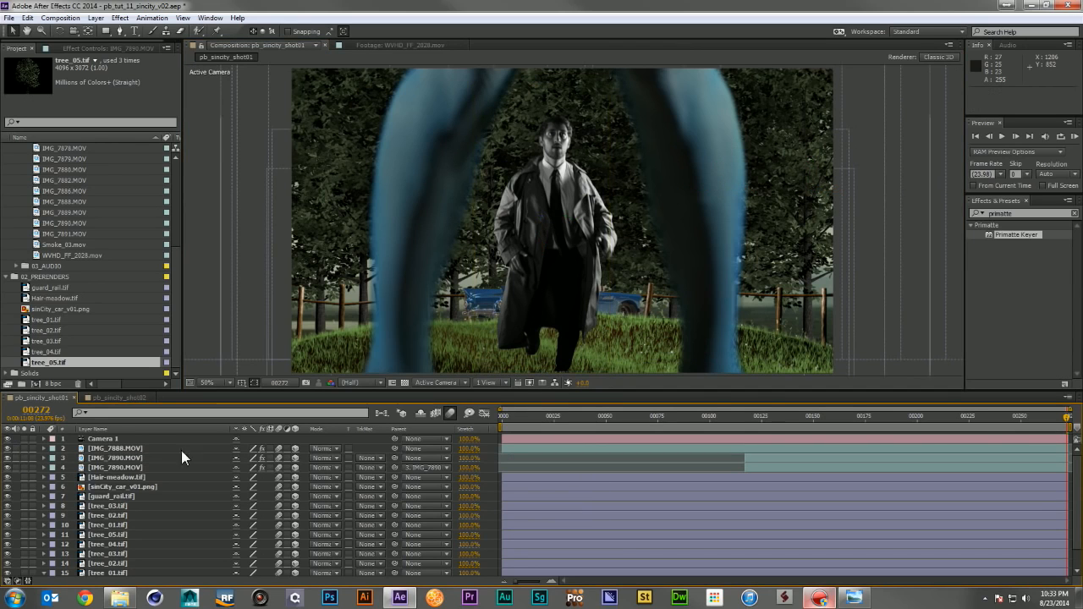
- At frame 0, scale all eight tree layers together to 177%
drag(587, 424, 499, 424)
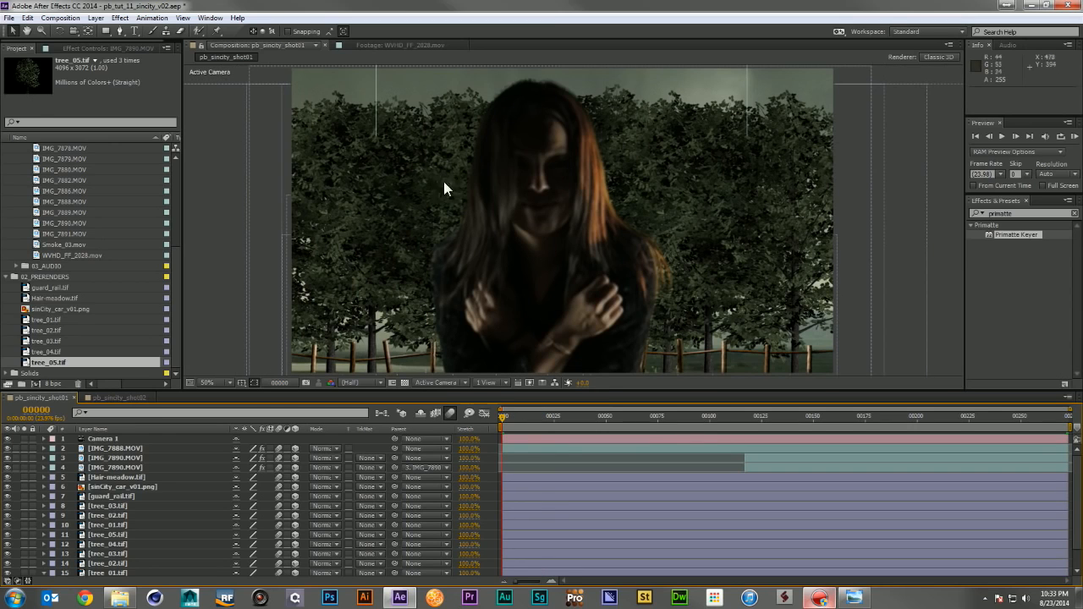
click(117, 505)
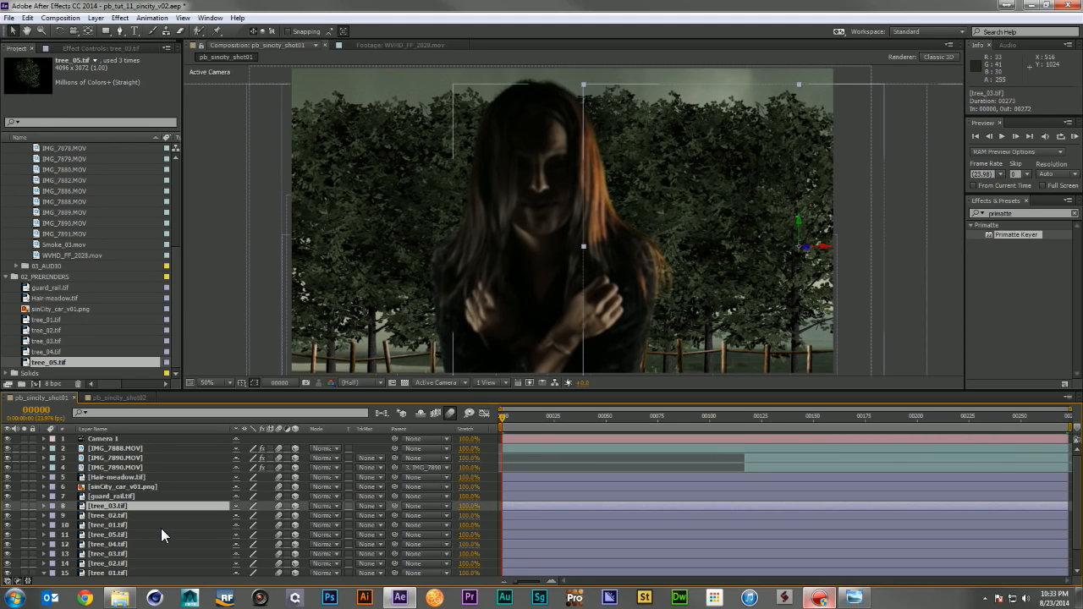
scroll(127, 542, down, 2)
shift+click(124, 548)
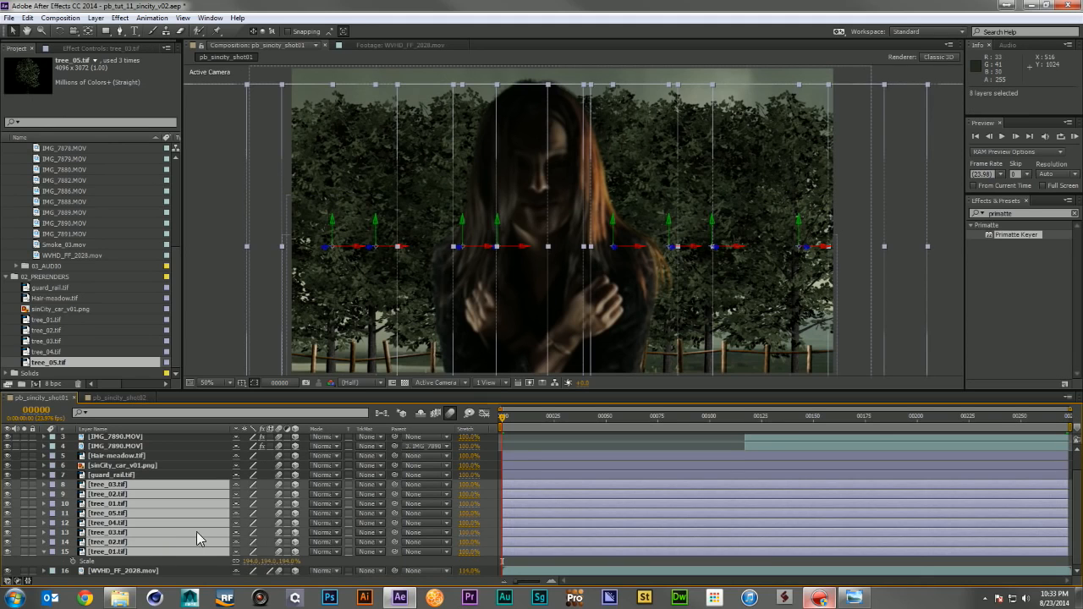
key(s)
drag(288, 504, 275, 497)
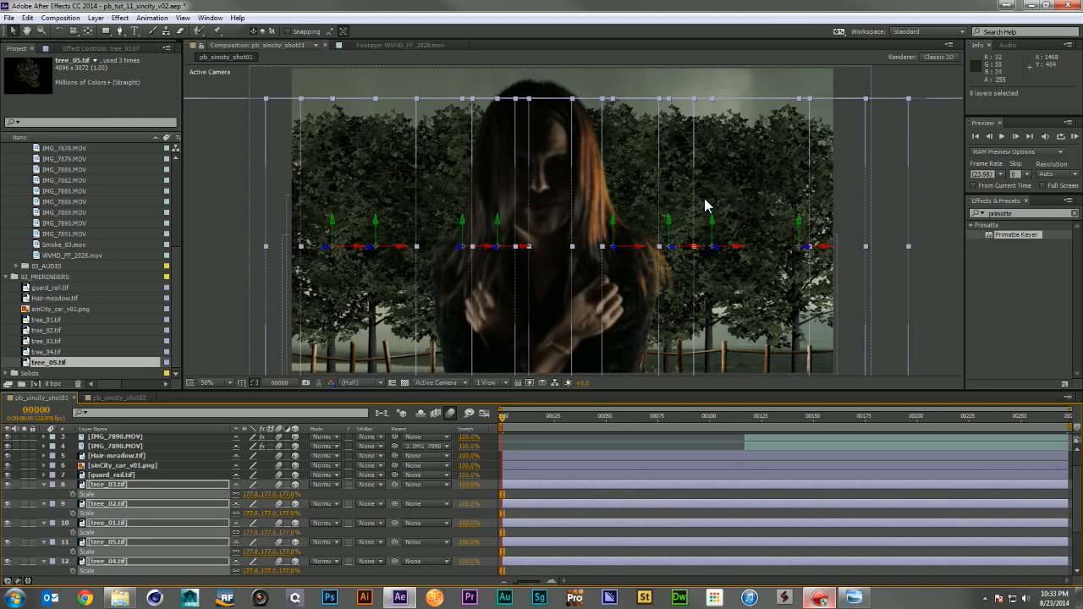
- Lower all eight tree layers to a Y position of about 941, and collapse and deselect them
drag(704, 198, 704, 215)
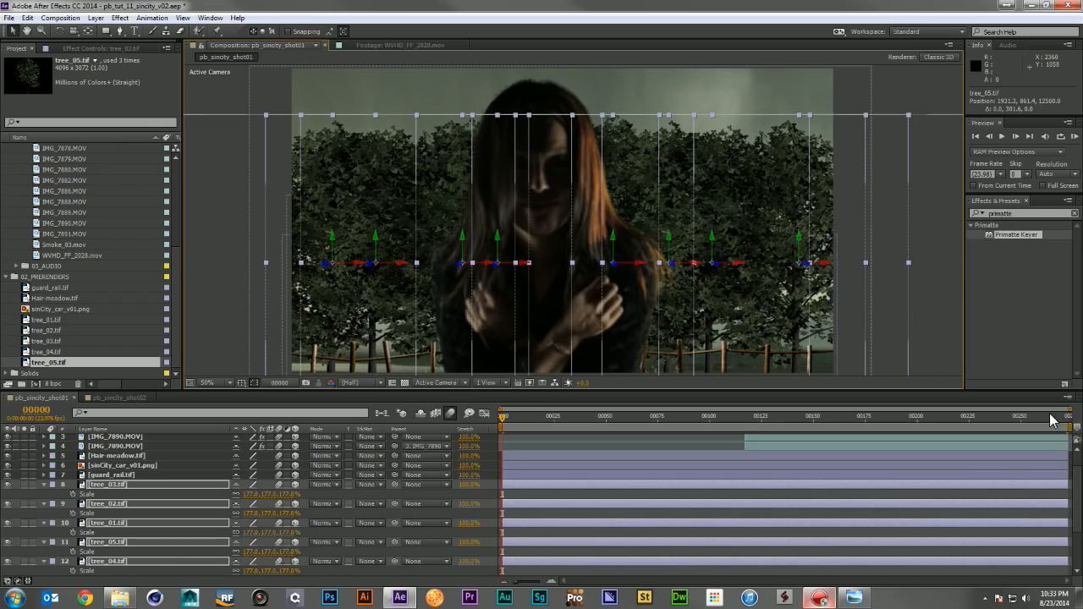
drag(786, 203, 786, 205)
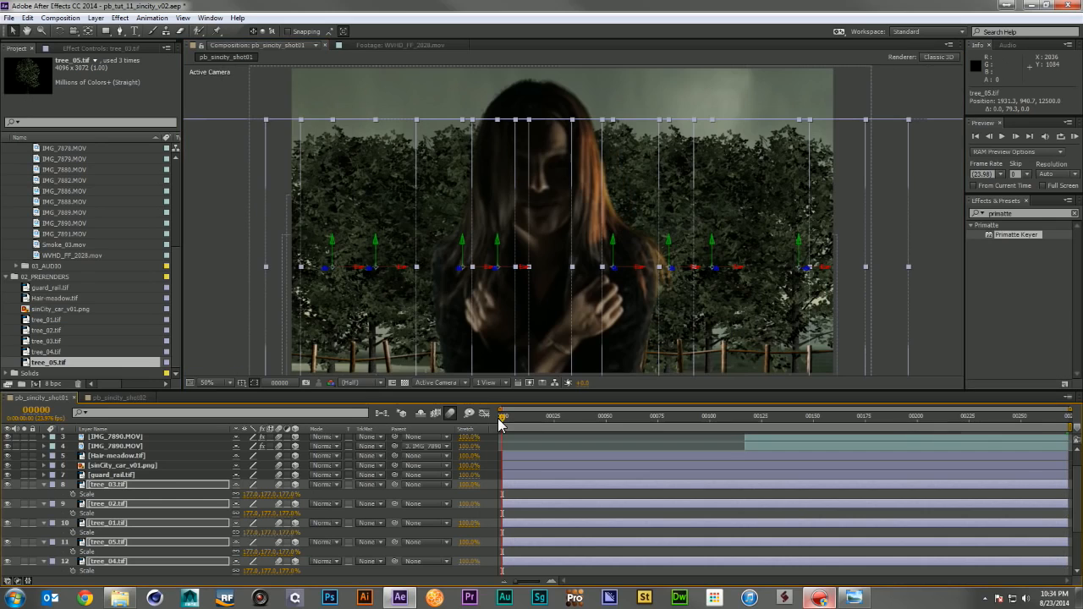
click(44, 485)
key(F2)
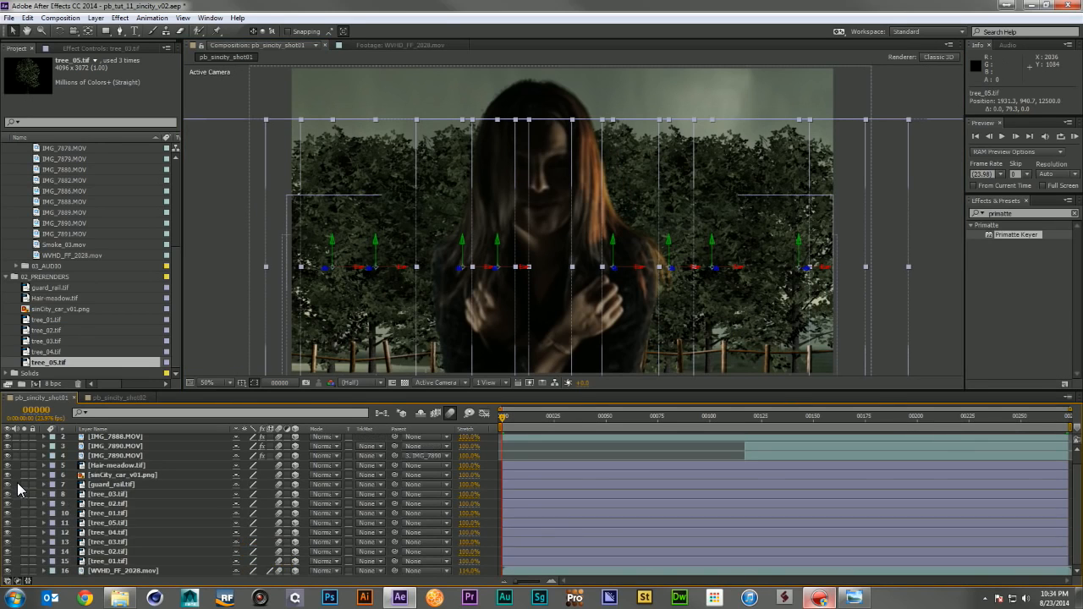
- Compare the shot at frame 272 with the Sin_City-Sex_And_Violence_p04.jpg comic reference in Windows Photo Viewer, and return to After Effects
click(1064, 417)
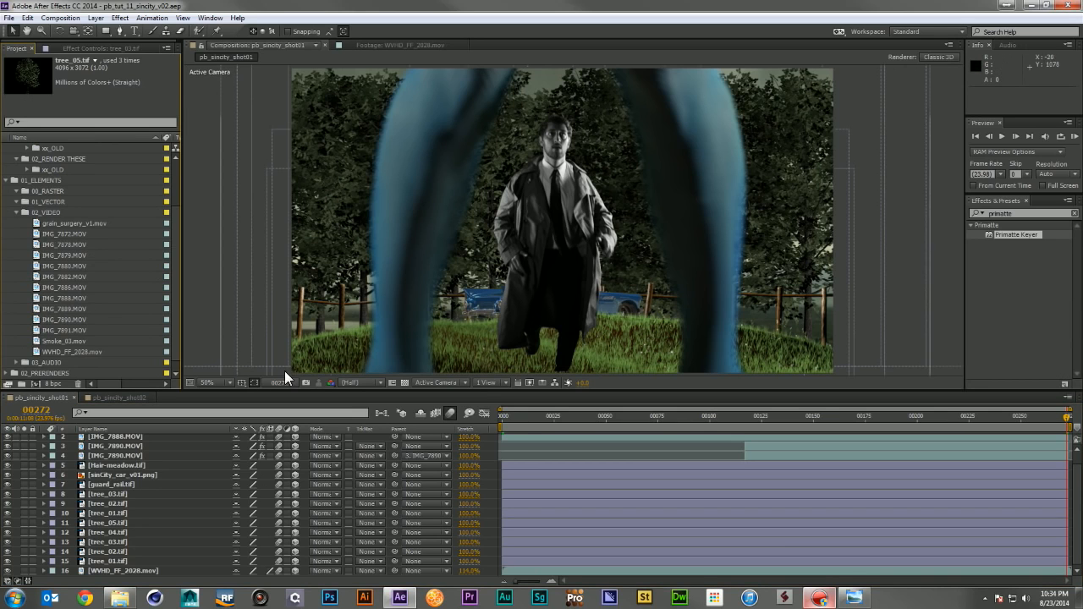
key(alt+Tab)
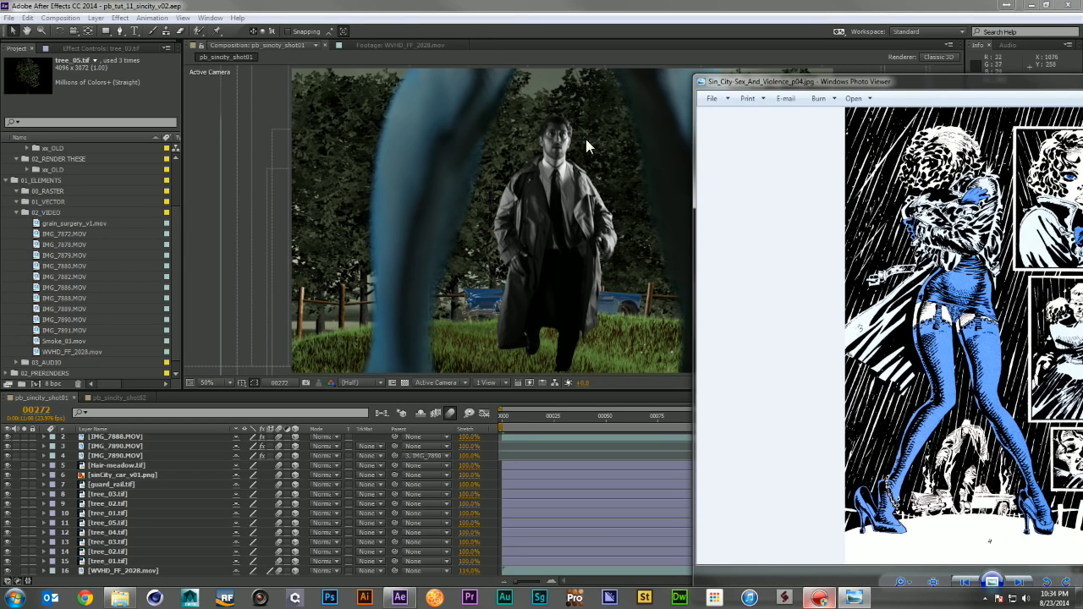
key(alt+Tab)
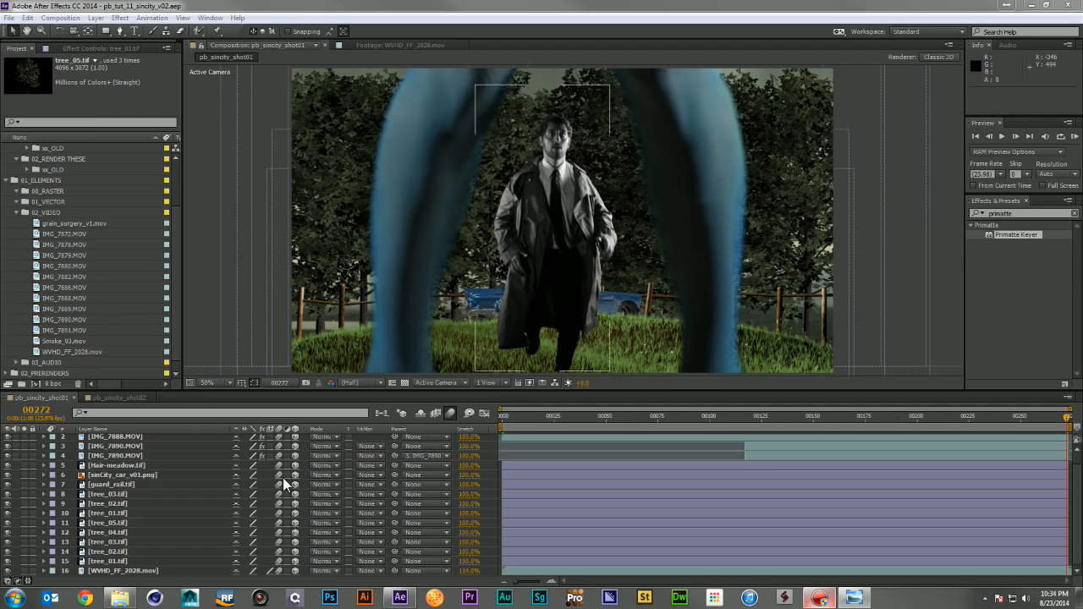
- Collapse the project's element folders, find the Tint effect, and apply it to Hair-meadow.tif
click(13, 211)
click(13, 212)
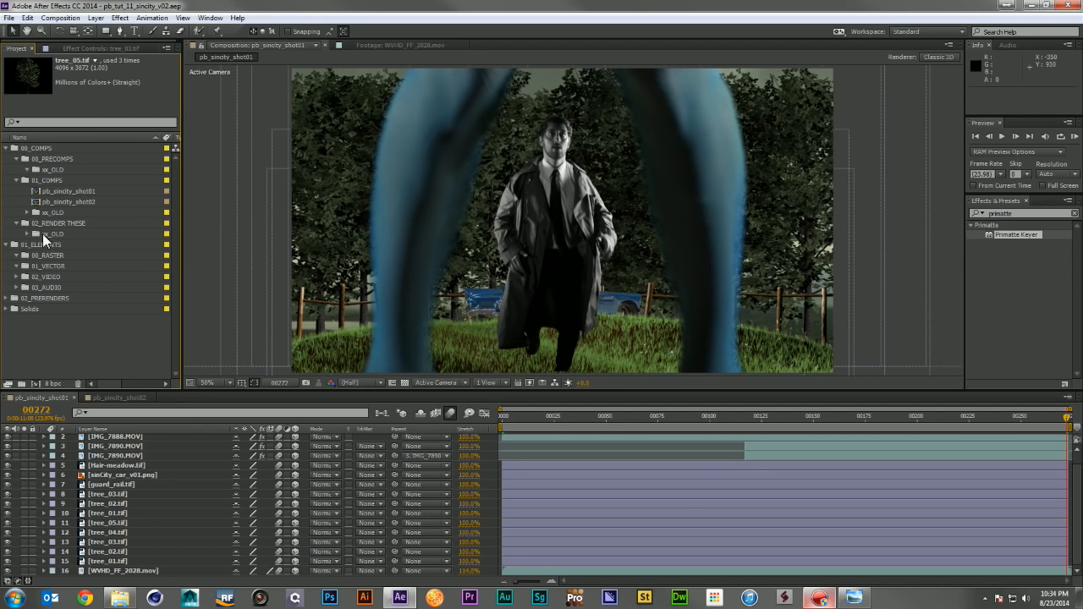
click(1031, 213)
text(tint)
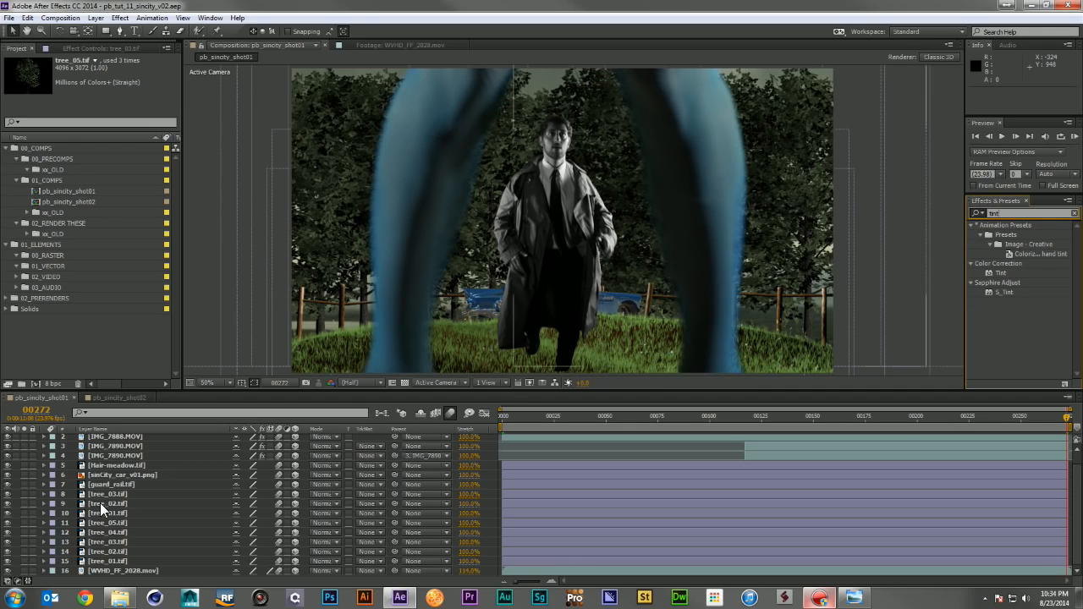
scroll(100, 503, up, 1)
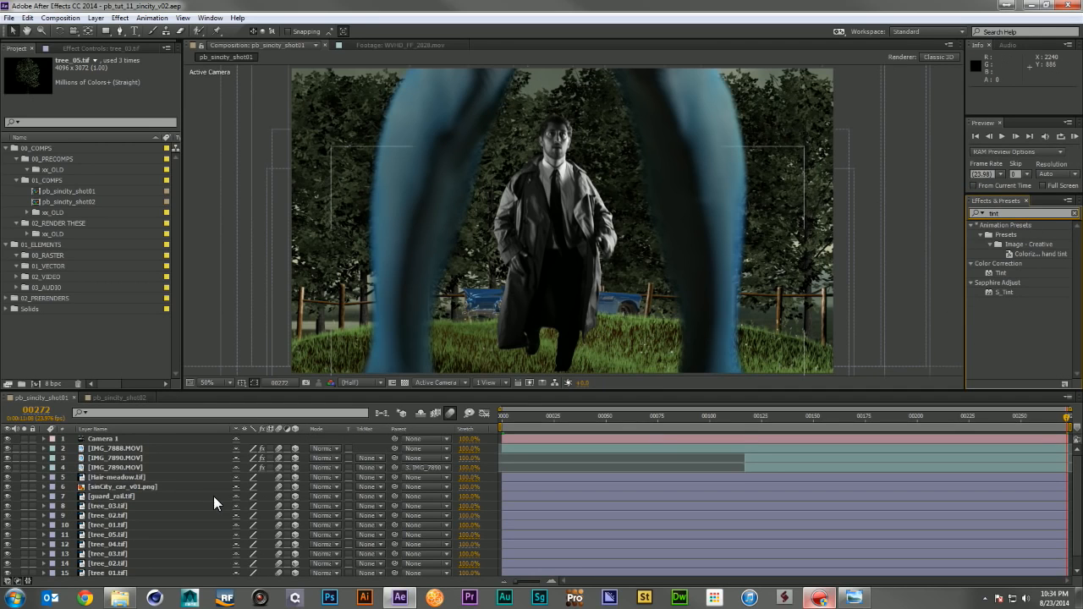
scroll(217, 495, down, 1)
drag(1002, 273, 143, 465)
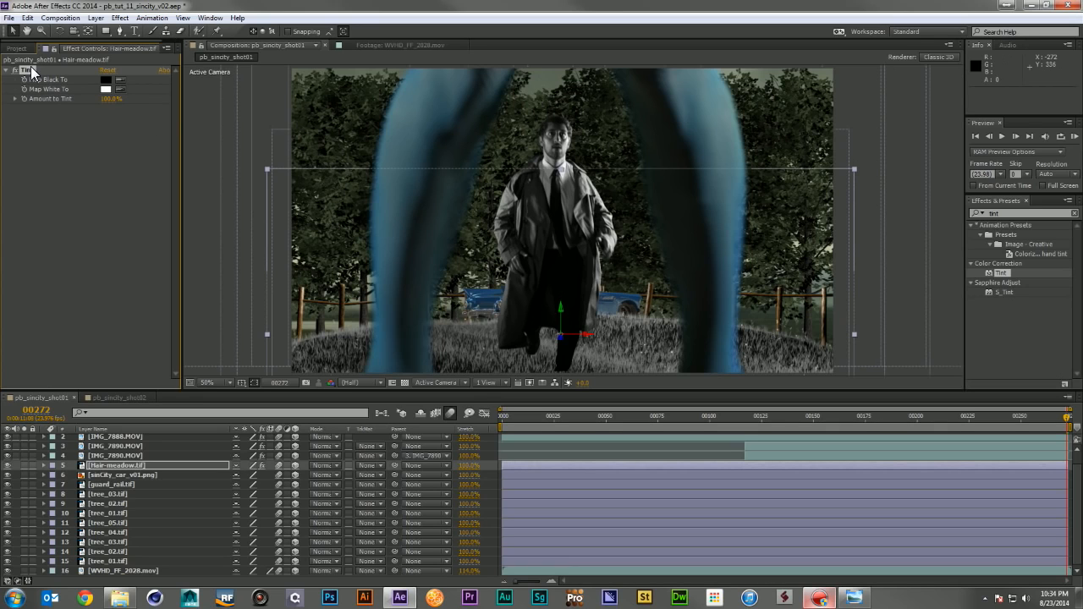
- Copy the meadow's Tint effect onto guard_rail.tif, all eight tree layers and WVHD_FF_2028.mov, and deselect the layers
click(118, 484)
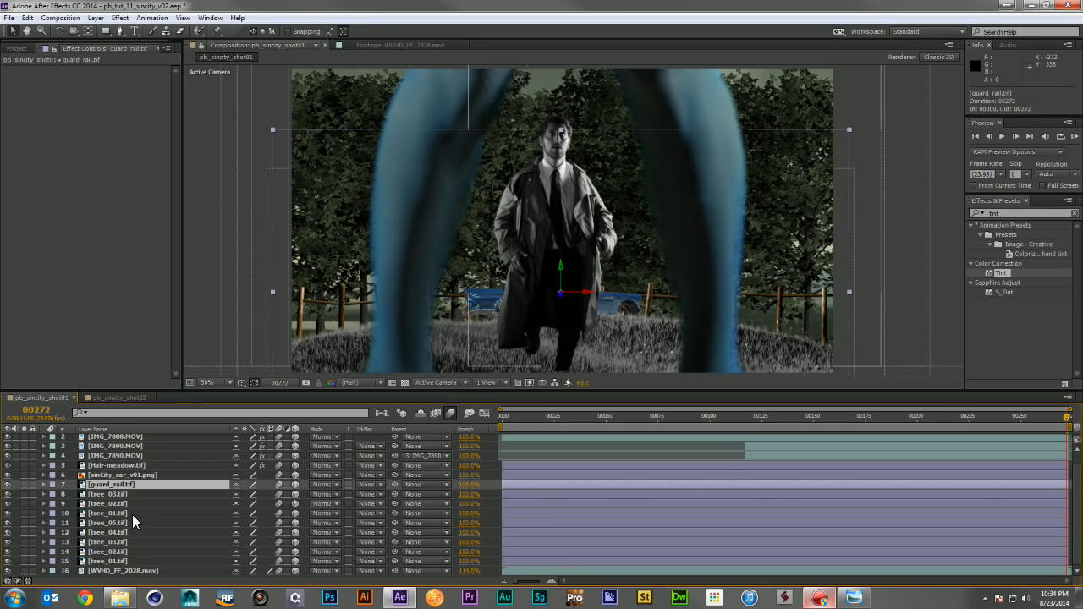
shift+click(123, 571)
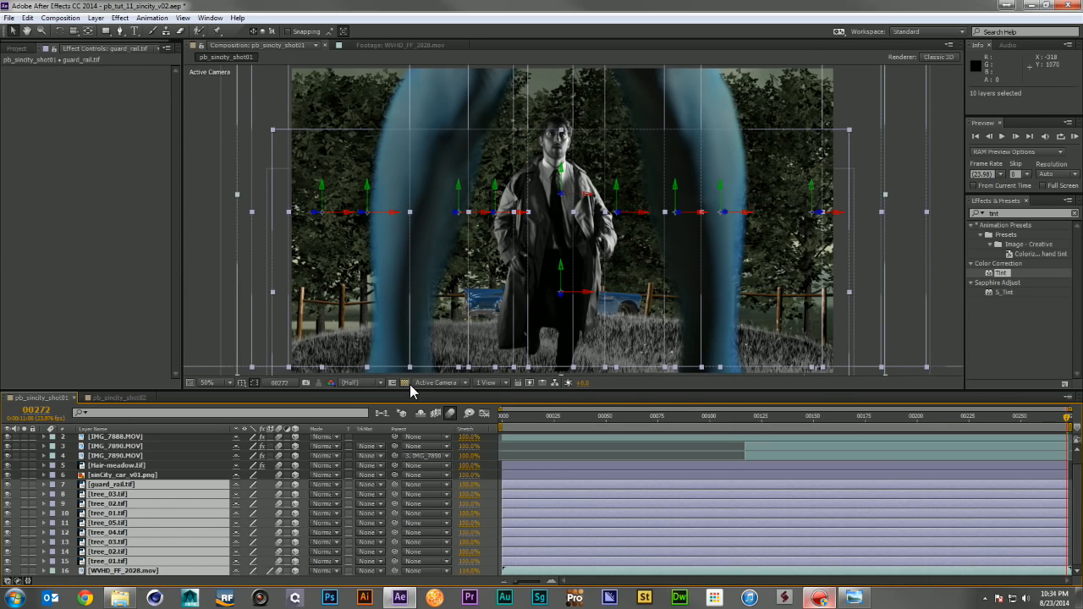
key(ctrl+alt+shift+e)
click(114, 222)
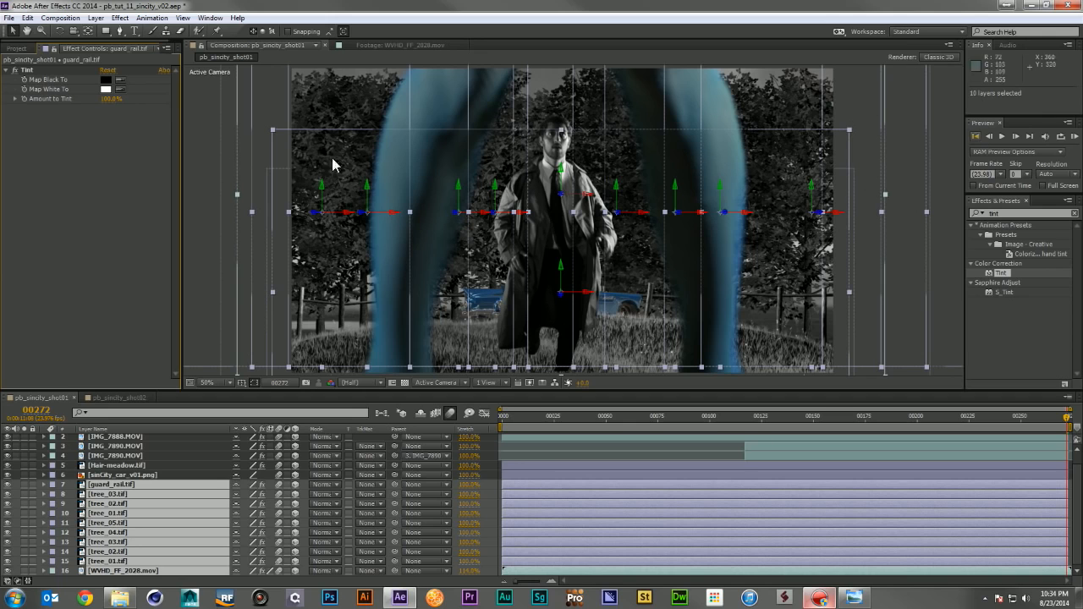
click(207, 110)
click(506, 456)
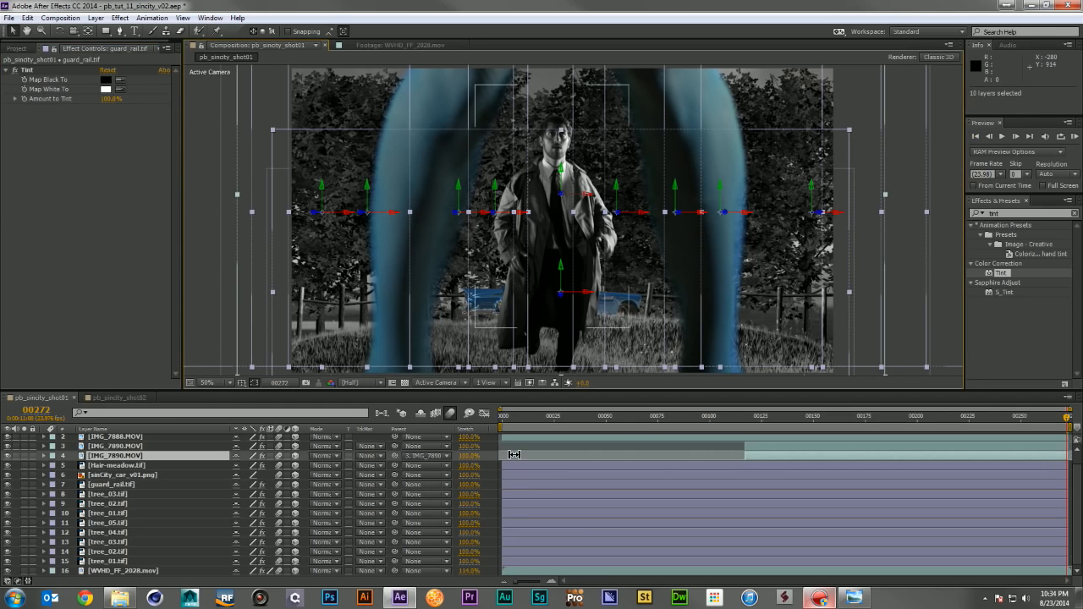
click(38, 471)
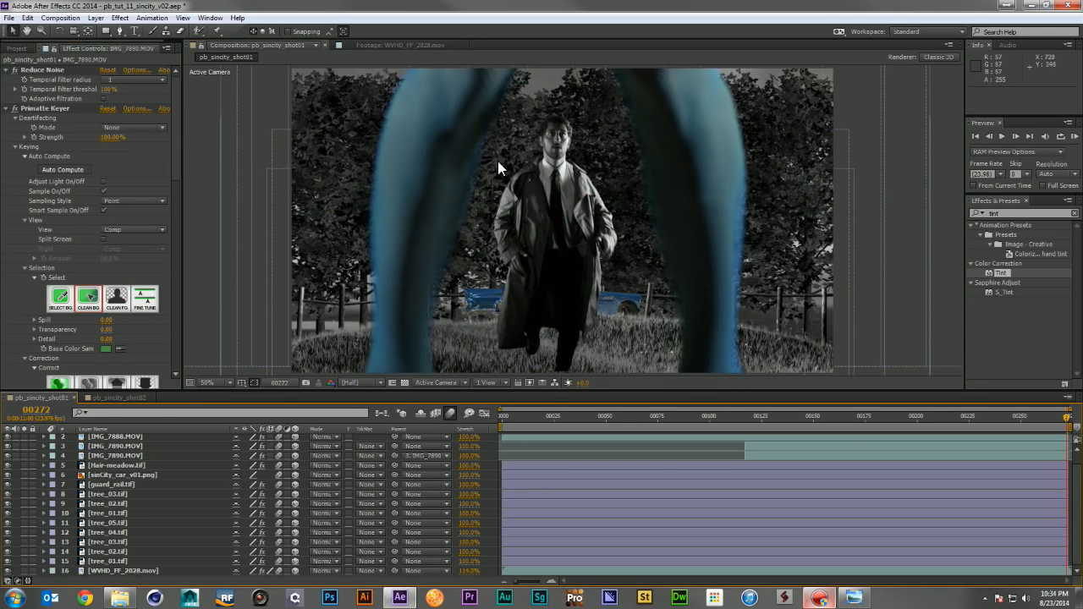
- At frame 0, apply Curves to the WVHD_FF_2028.mov sky and shape a contrast S-curve that darkens its shadows
click(1002, 294)
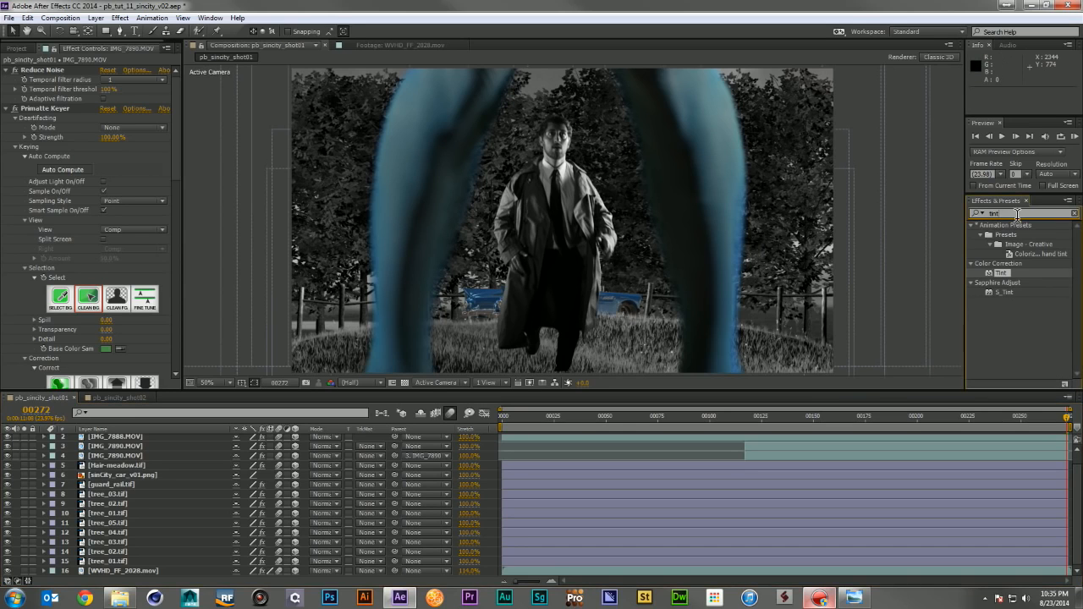
click(505, 418)
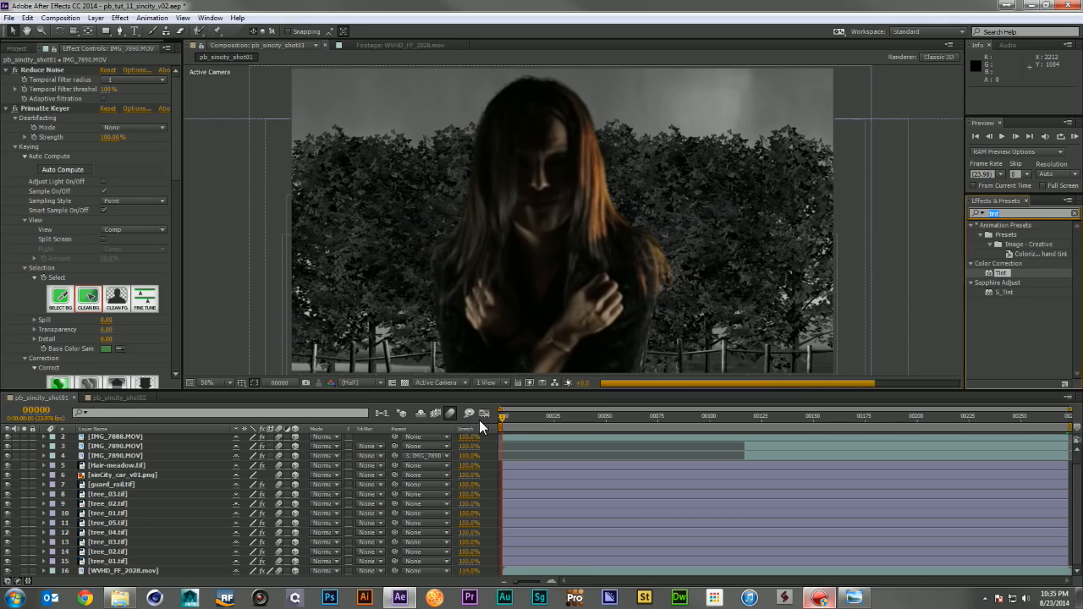
click(1015, 211)
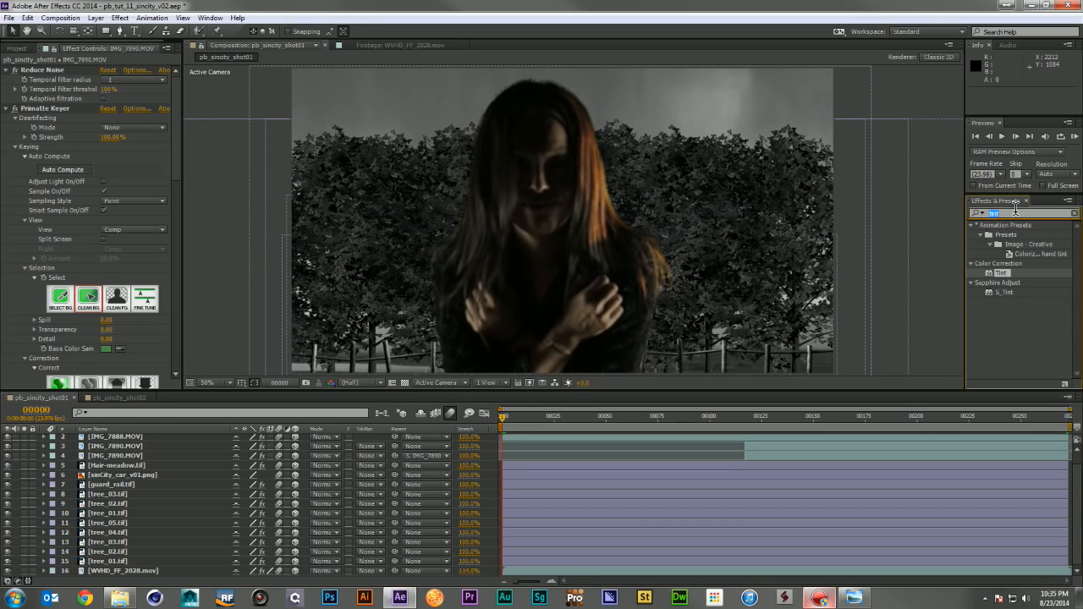
text(curves)
drag(1000, 273, 142, 573)
click(128, 192)
drag(70, 256, 77, 266)
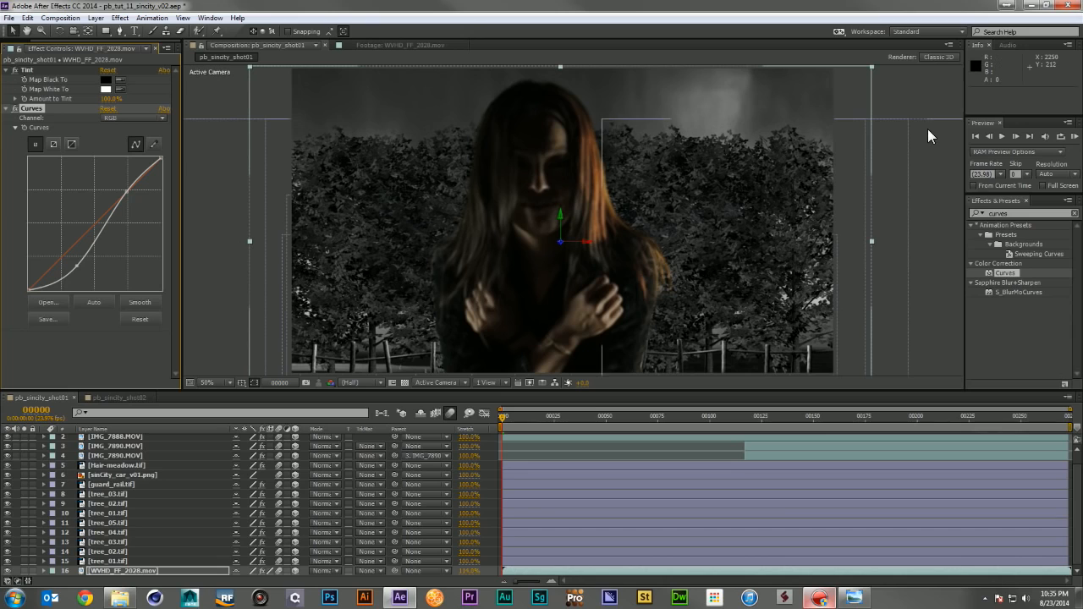
- Add Reduce Noise above Tint on WVHD_FF_2028.mov, build an automatic noise profile, and apply it
click(1021, 212)
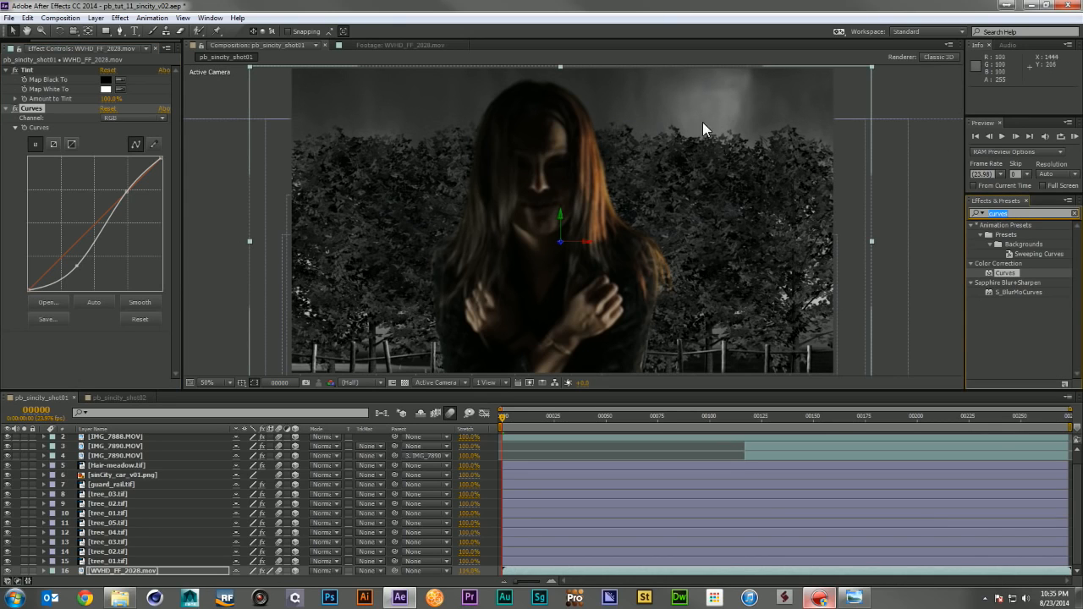
text(reduce)
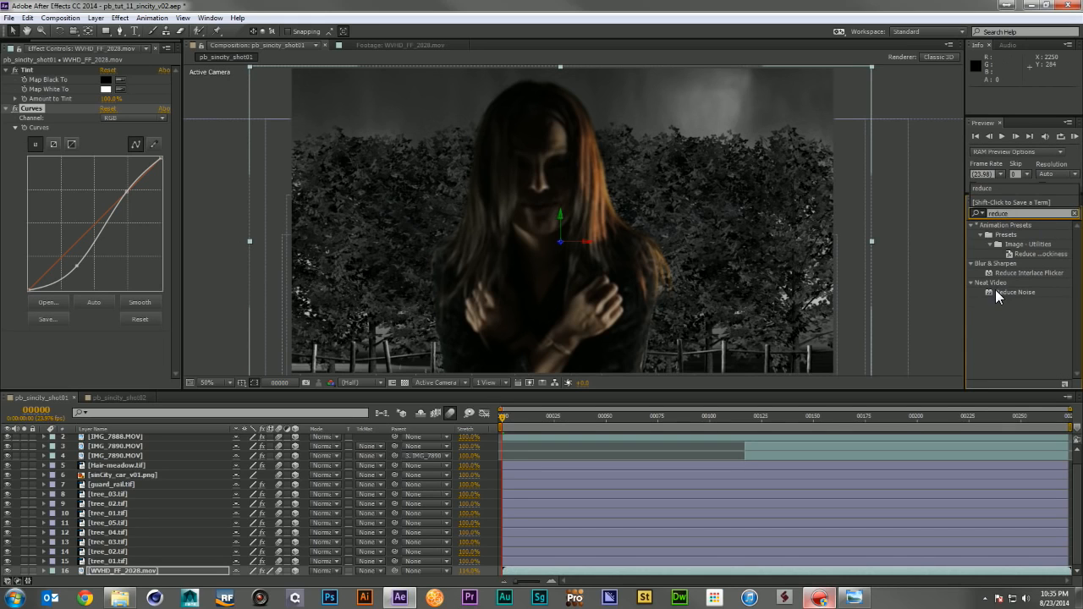
drag(997, 294, 48, 64)
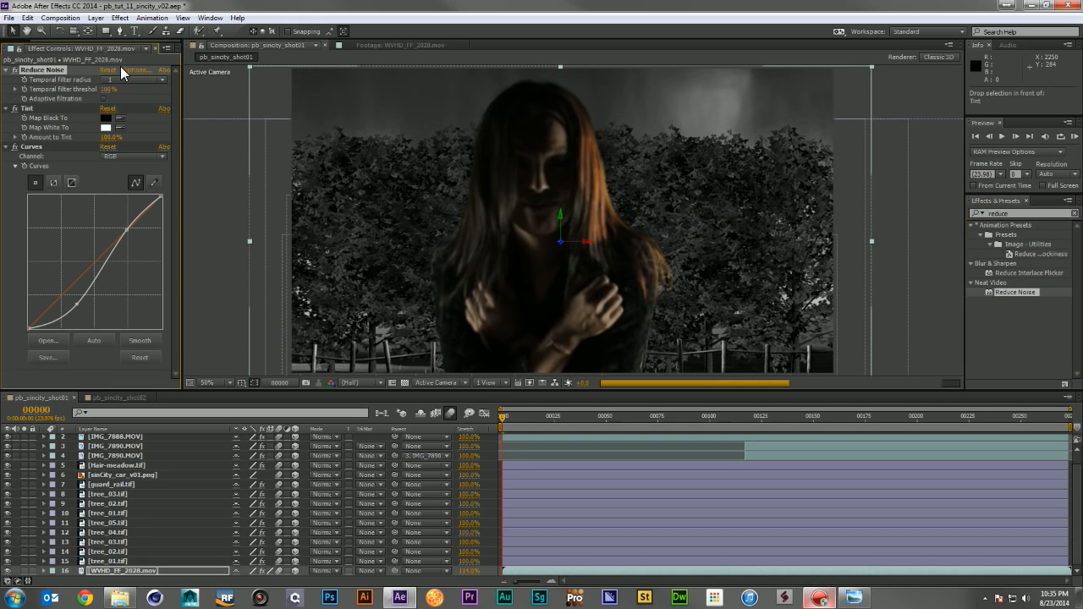
click(134, 69)
click(242, 146)
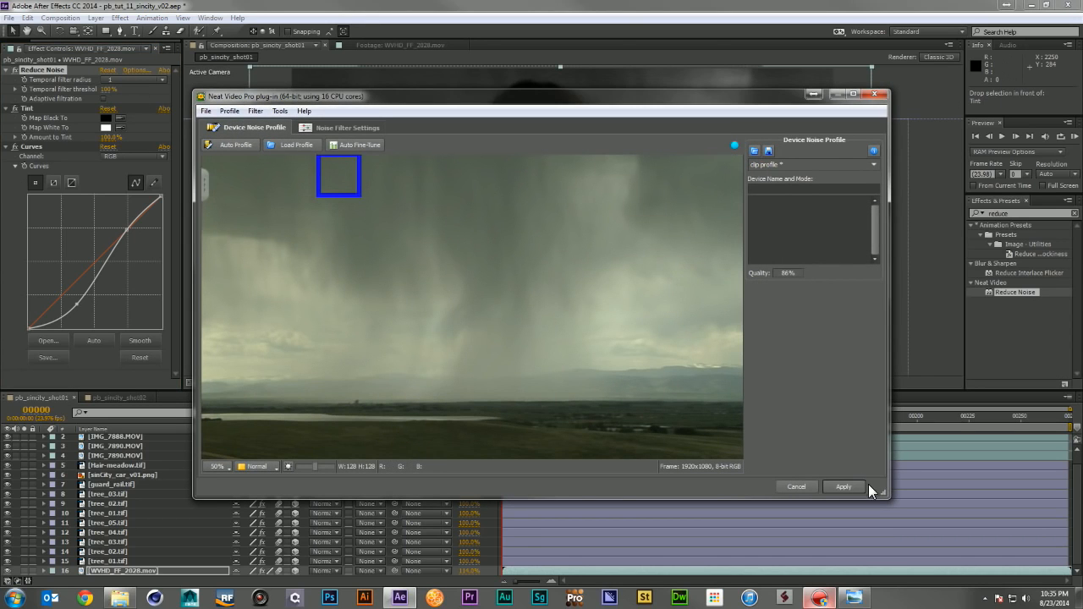
click(844, 486)
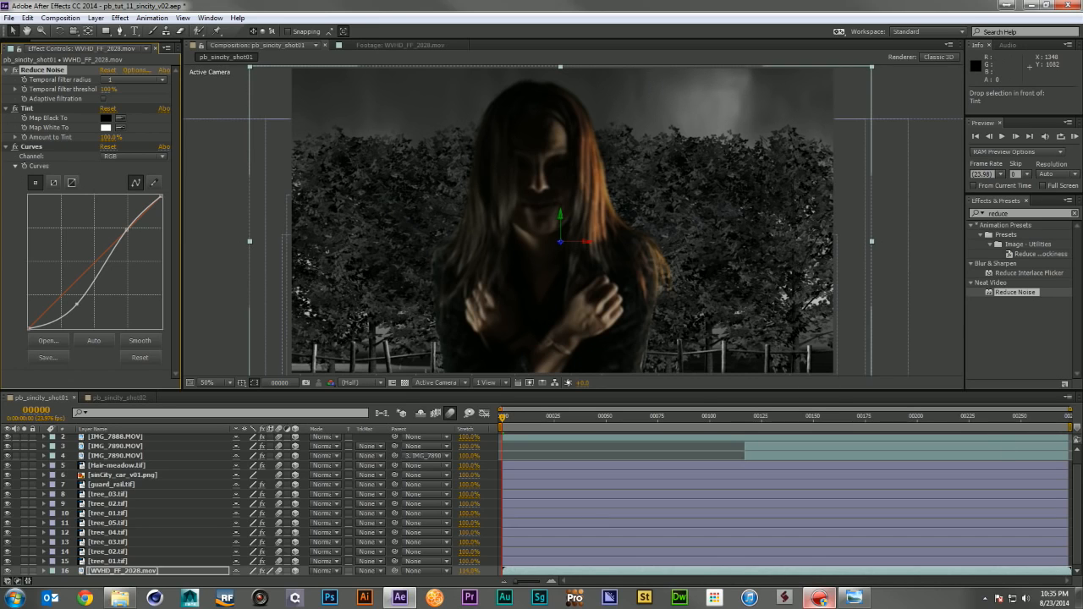
- At frame 272, copy the sky's Curves effect onto Hair-meadow.tif
scroll(191, 501, up, 1)
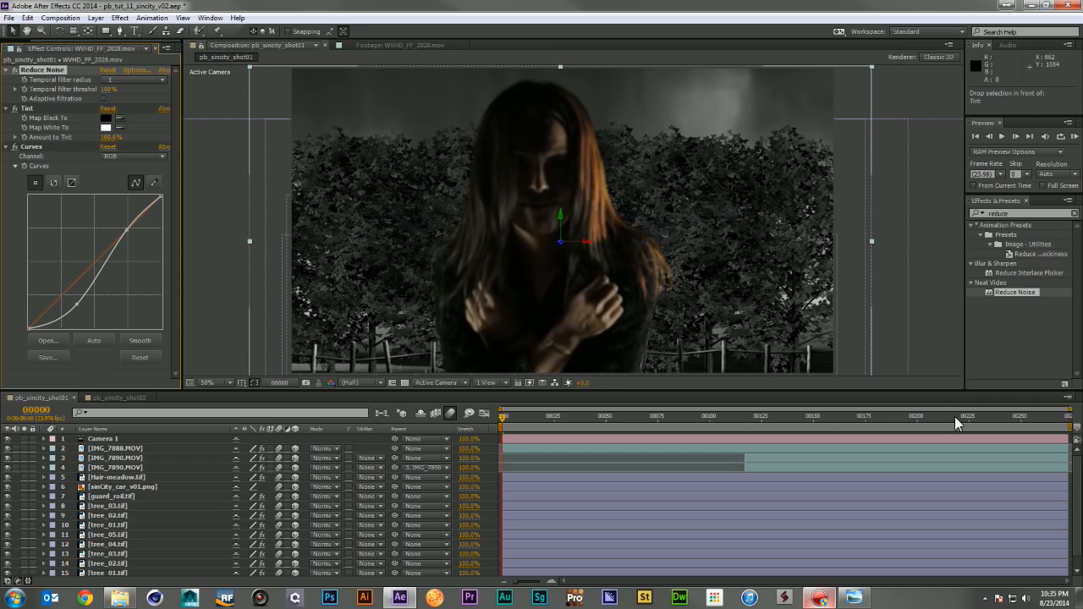
click(1070, 417)
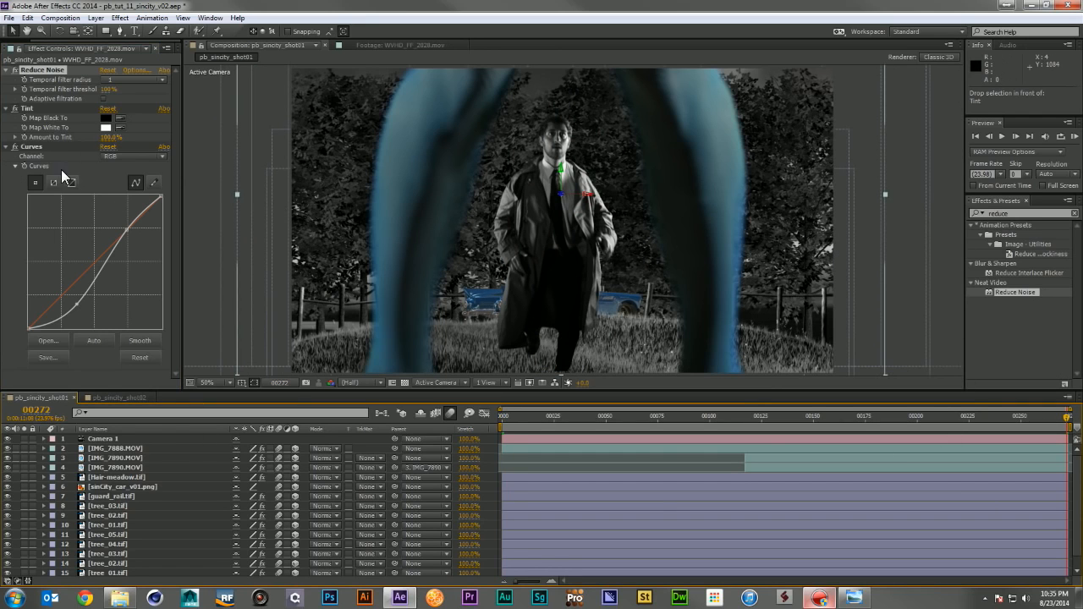
click(32, 148)
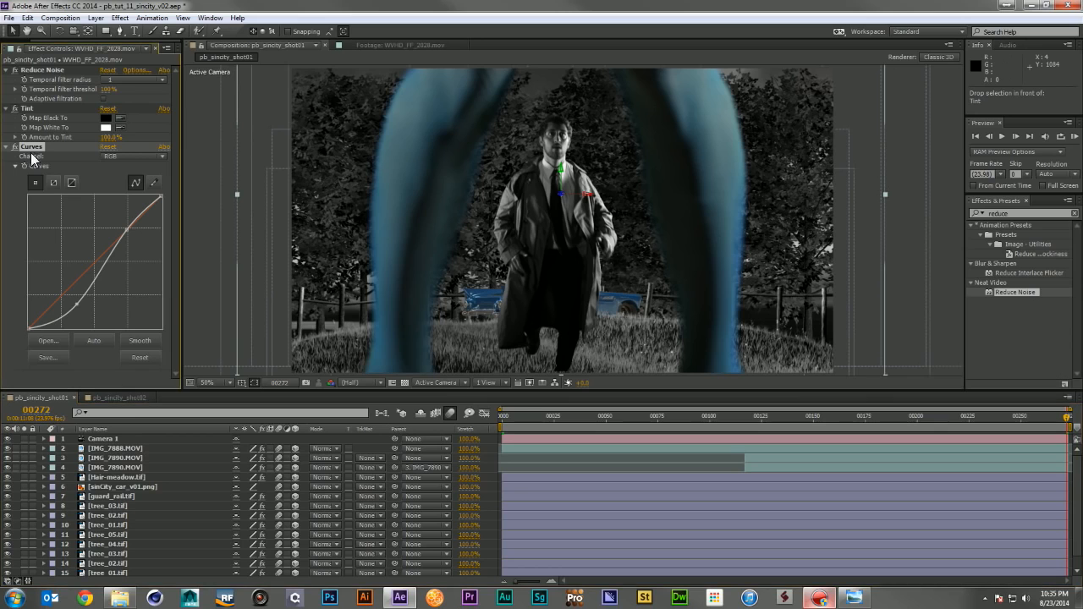
click(117, 478)
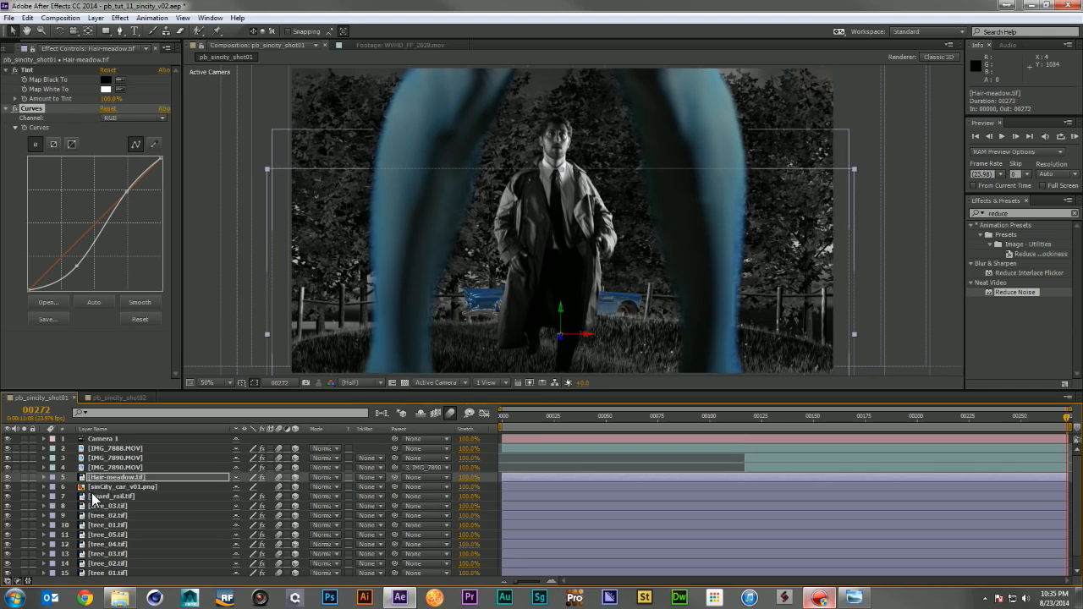
- Try to paste the sky's Curves effect onto all eight tree layers together
scroll(105, 505, down, 1)
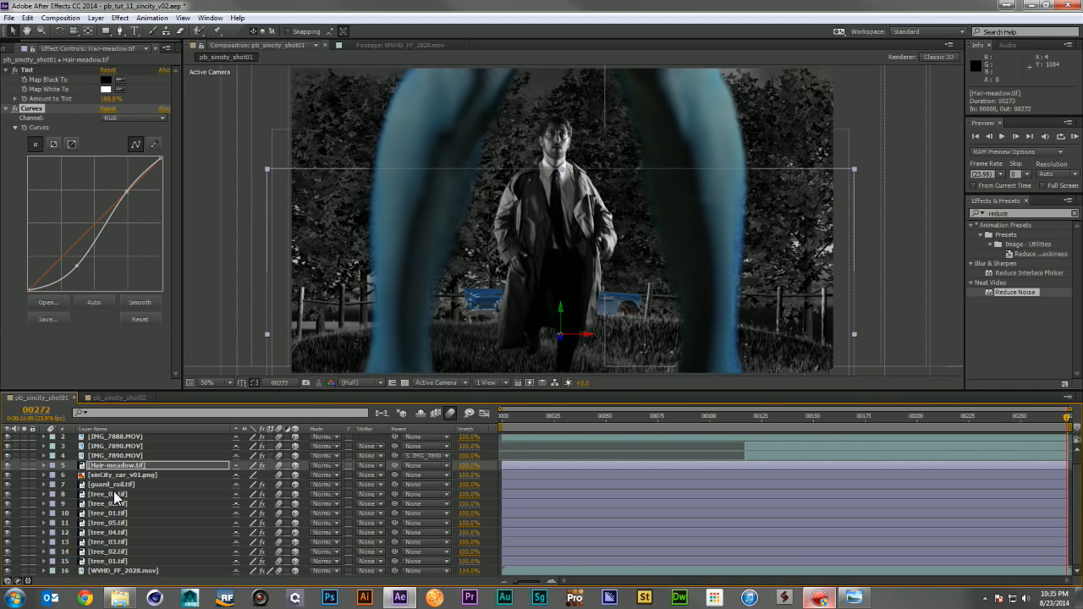
click(115, 495)
shift+click(113, 559)
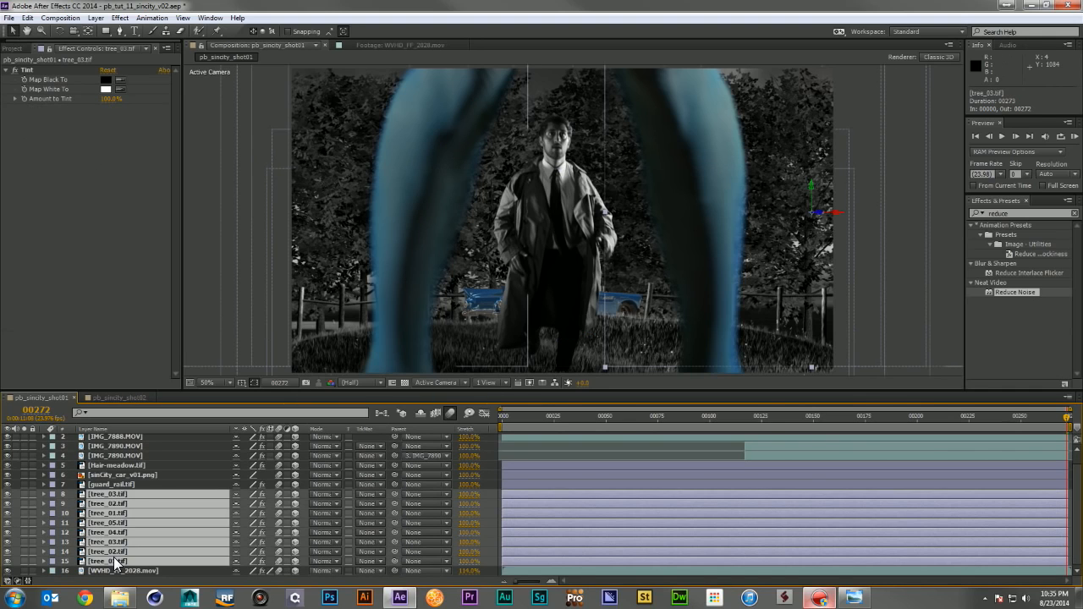
key(ctrl+z)
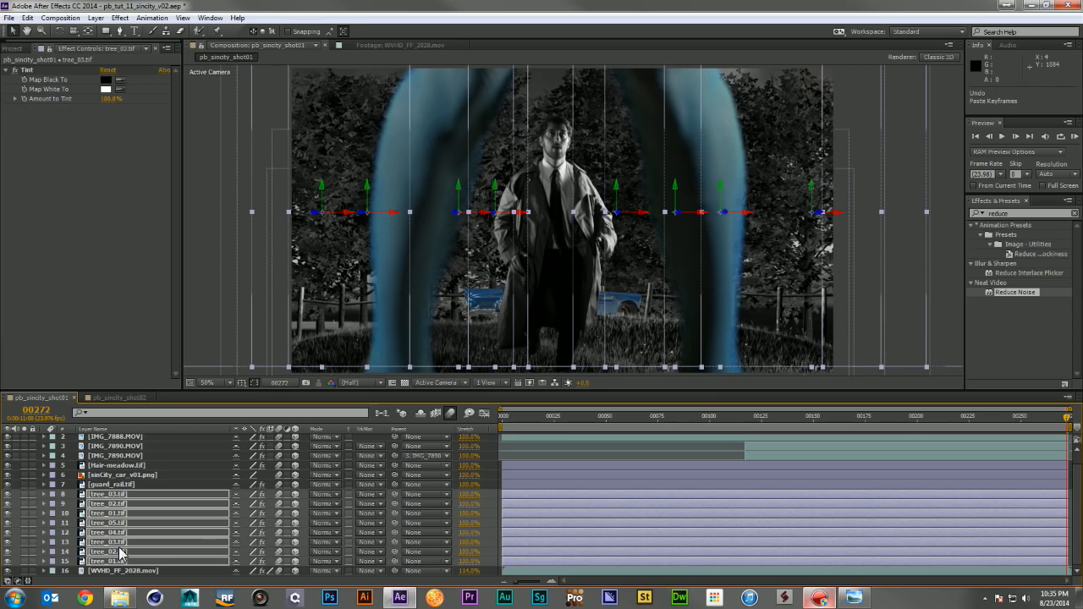
click(115, 487)
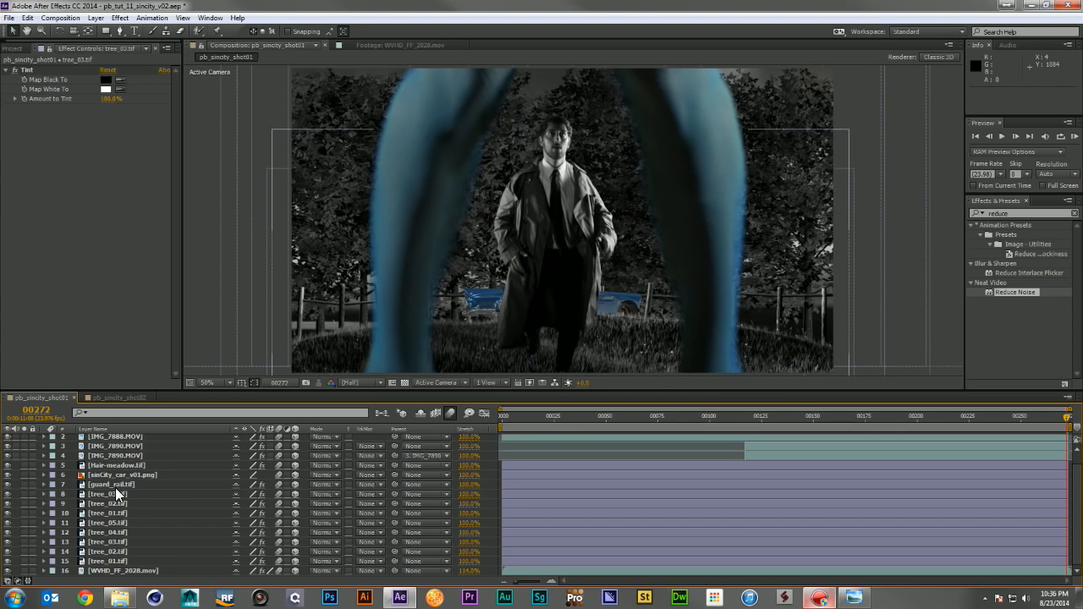
- Paste the Curves effect onto the uppermost tree_03.tif layer and raise its shadow point for a gentler contrast curve
click(113, 492)
key(ctrl+v)
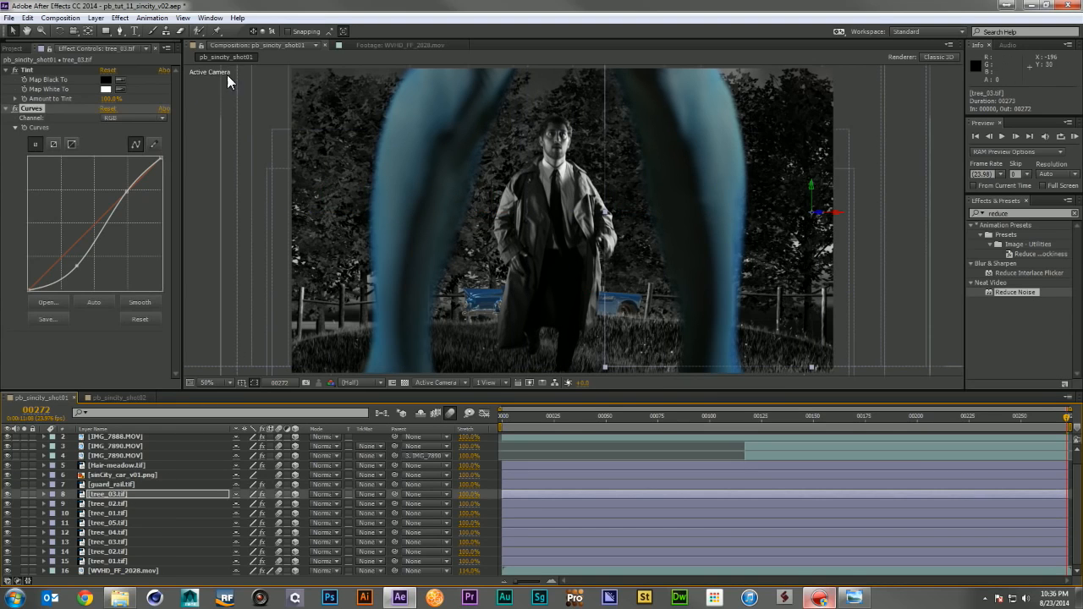
drag(77, 269, 71, 258)
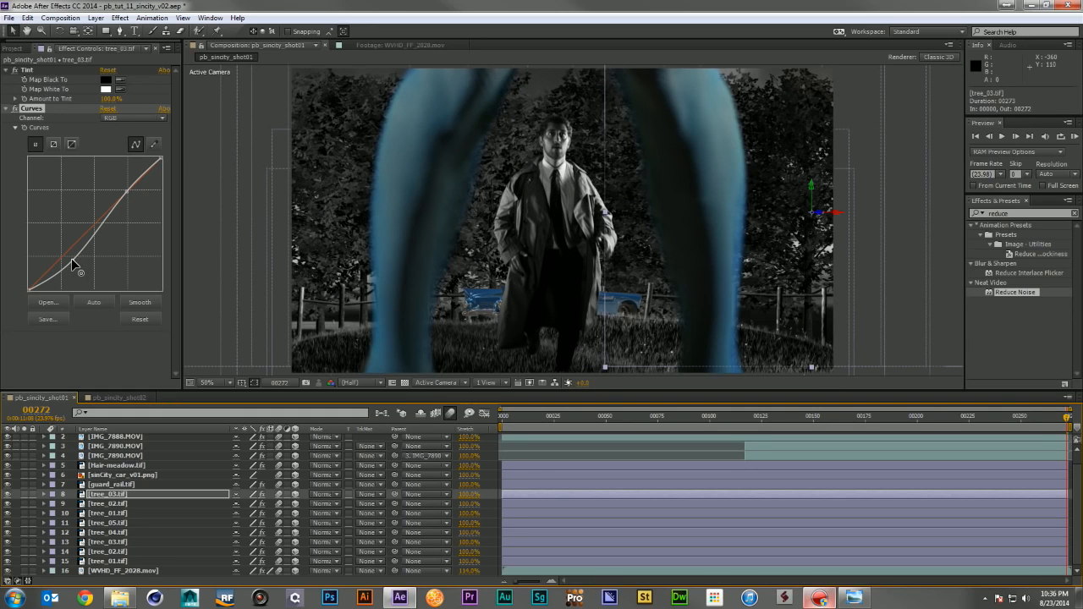
click(67, 256)
- Copy the gentler Curves effect from the uppermost tree_03.tif onto the other seven tree layers, and deselect them
click(115, 504)
shift+click(121, 561)
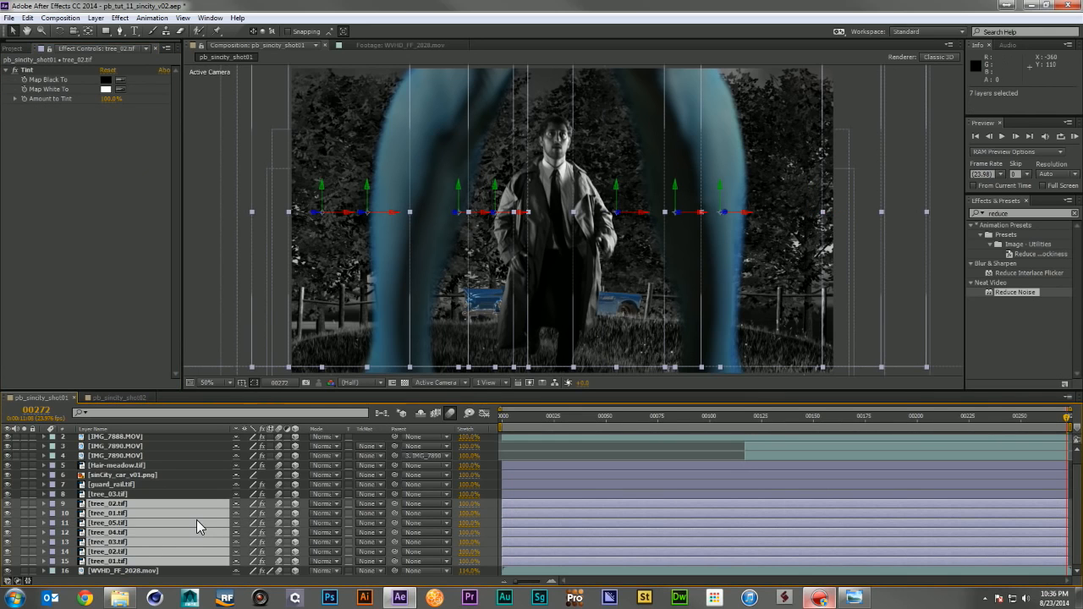
key(ctrl+v)
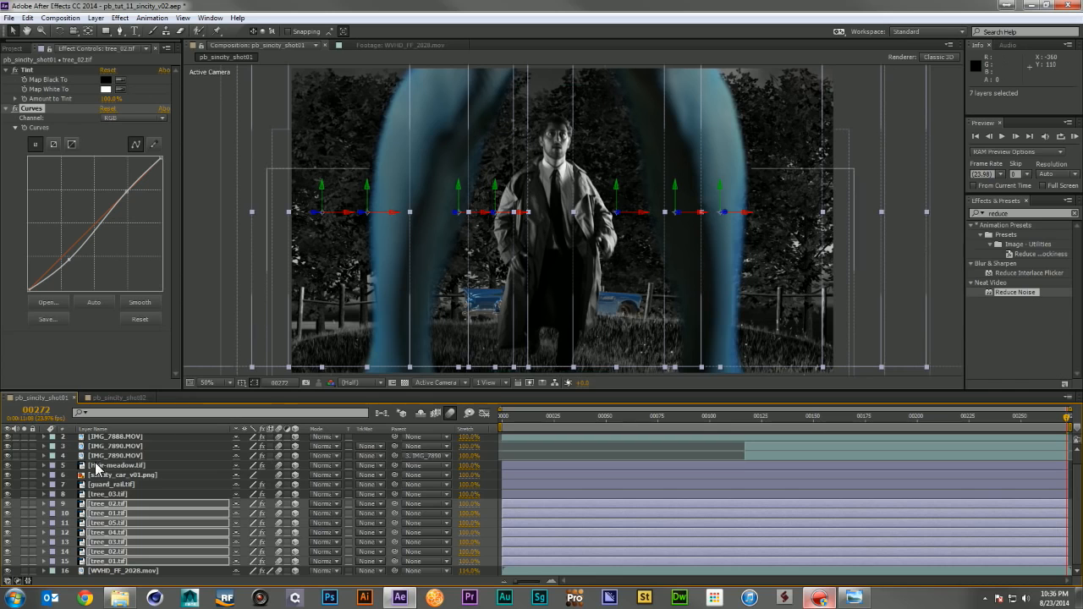
key(F2)
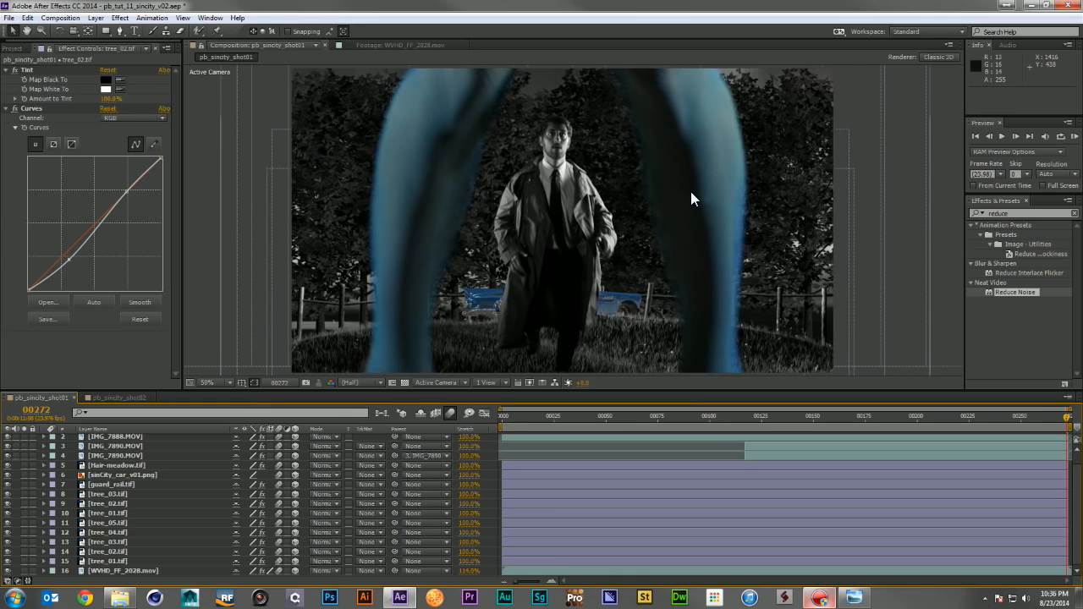
- Find the Hue/Saturation effect and apply it to sinCity_car_v01.png
click(98, 475)
click(1016, 213)
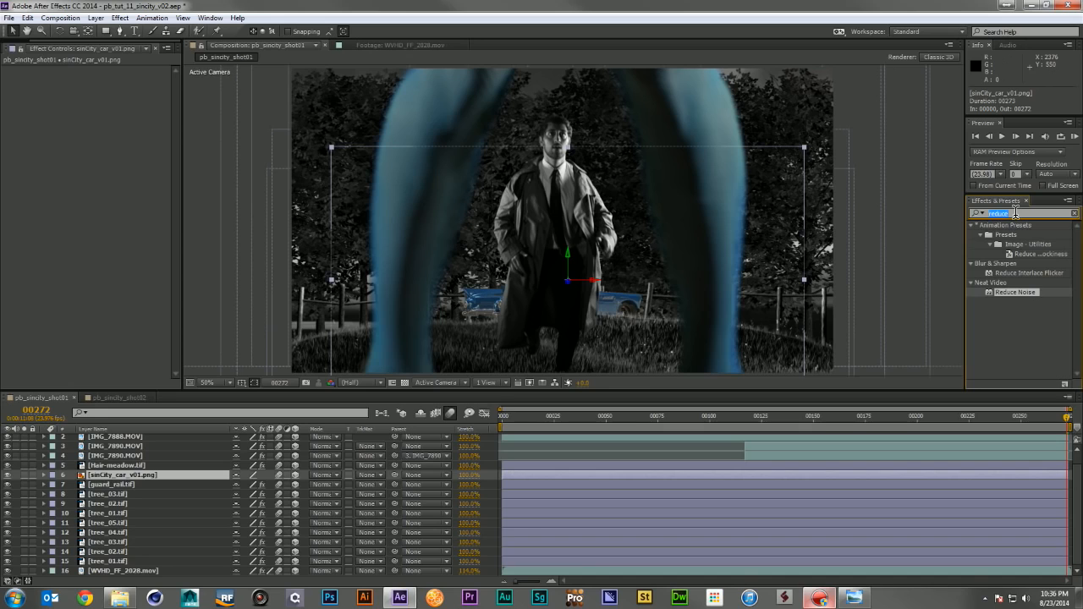
text(hue)
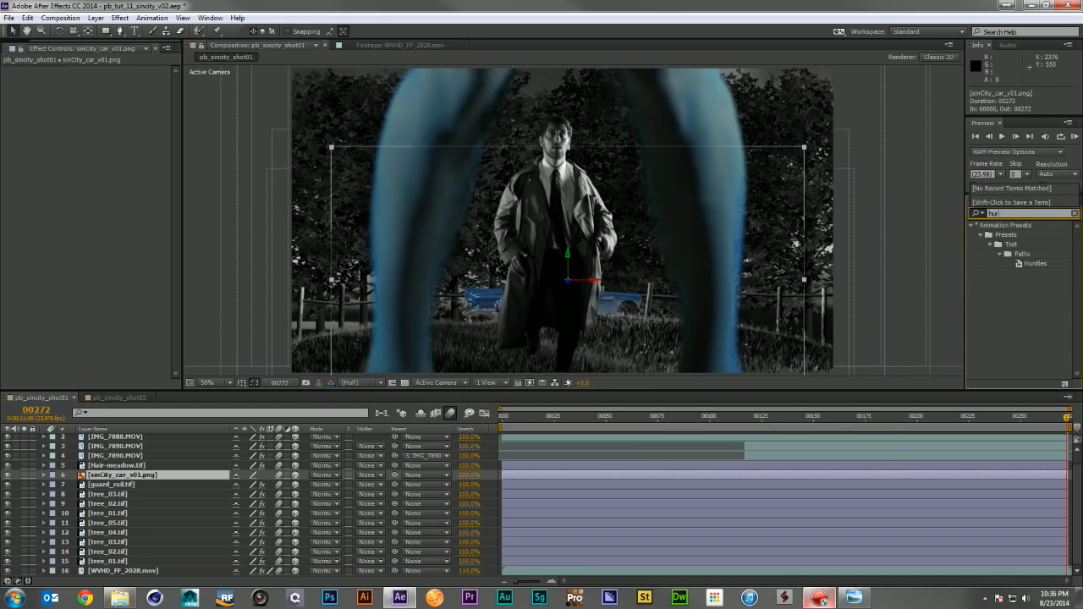
text(/s)
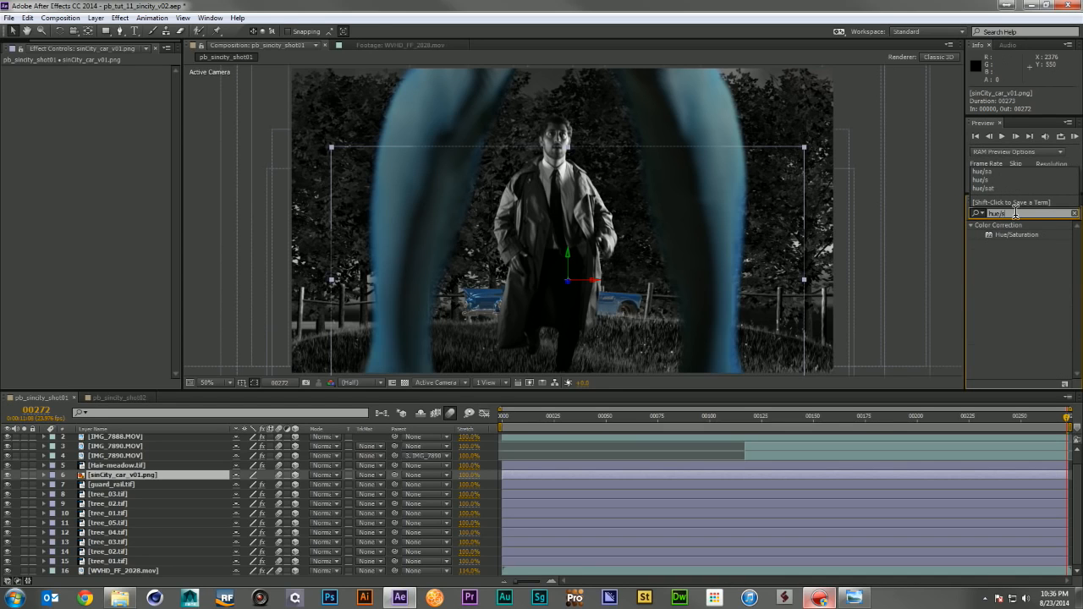
drag(1015, 235, 145, 476)
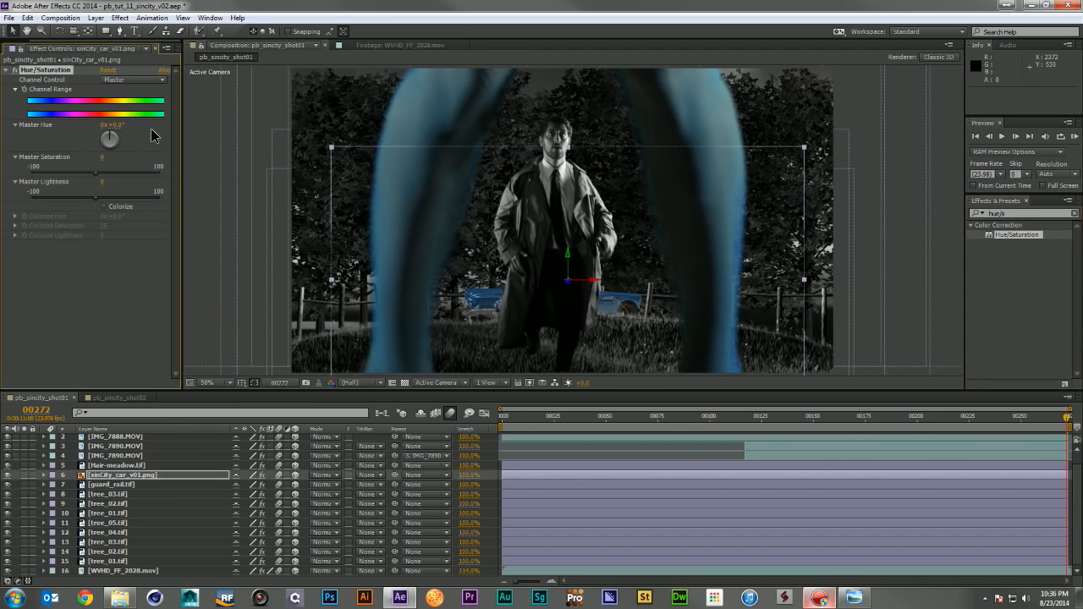
- Set the Hue/Saturation saturation to -100 for the car's Reds and Yellows channels
click(124, 80)
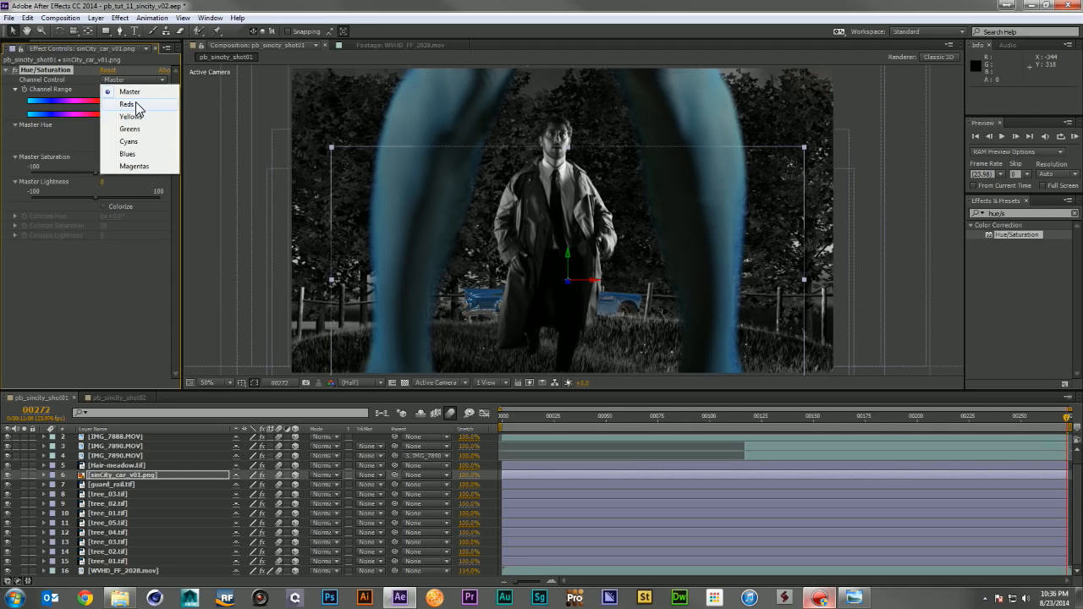
click(127, 104)
drag(105, 164, 5, 167)
click(105, 79)
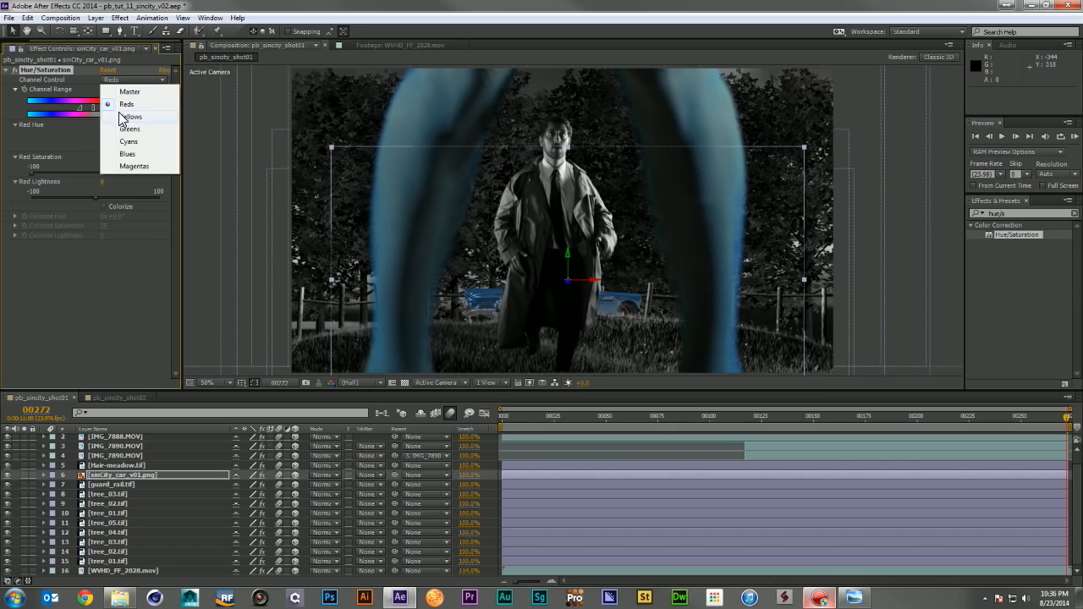
click(125, 114)
drag(103, 156, 5, 163)
- Set the saturation of the car's Greens and Magentas channels to -100 as well
click(125, 80)
click(127, 125)
drag(102, 161, 5, 164)
click(124, 79)
click(134, 166)
drag(16, 157, 5, 159)
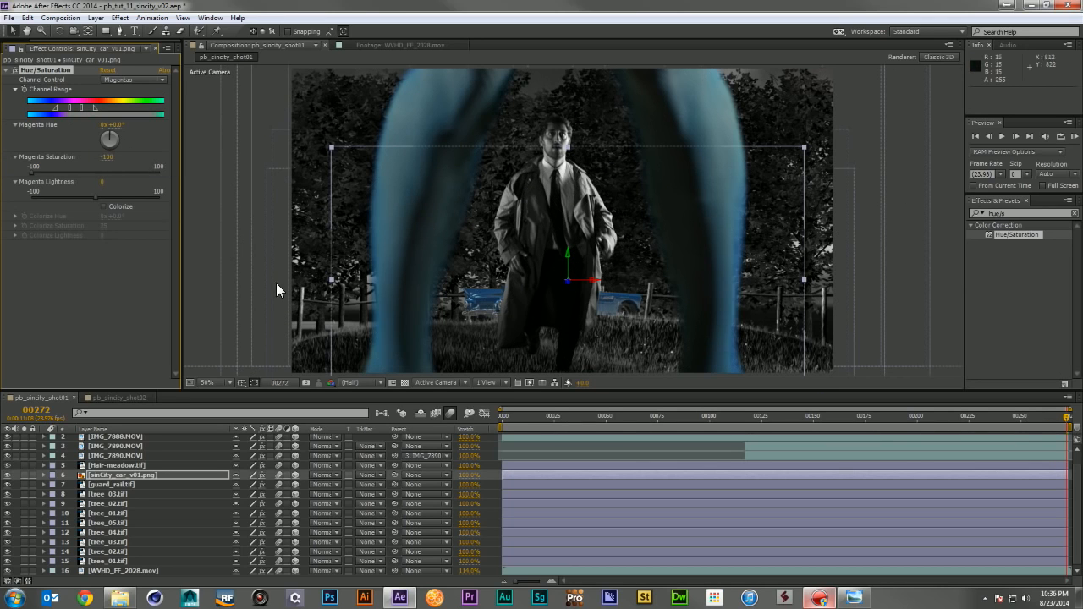
- Check the car in isolation, then partly desaturate its Blues and set its Cyans saturation to -39, and deselect the layer
click(24, 475)
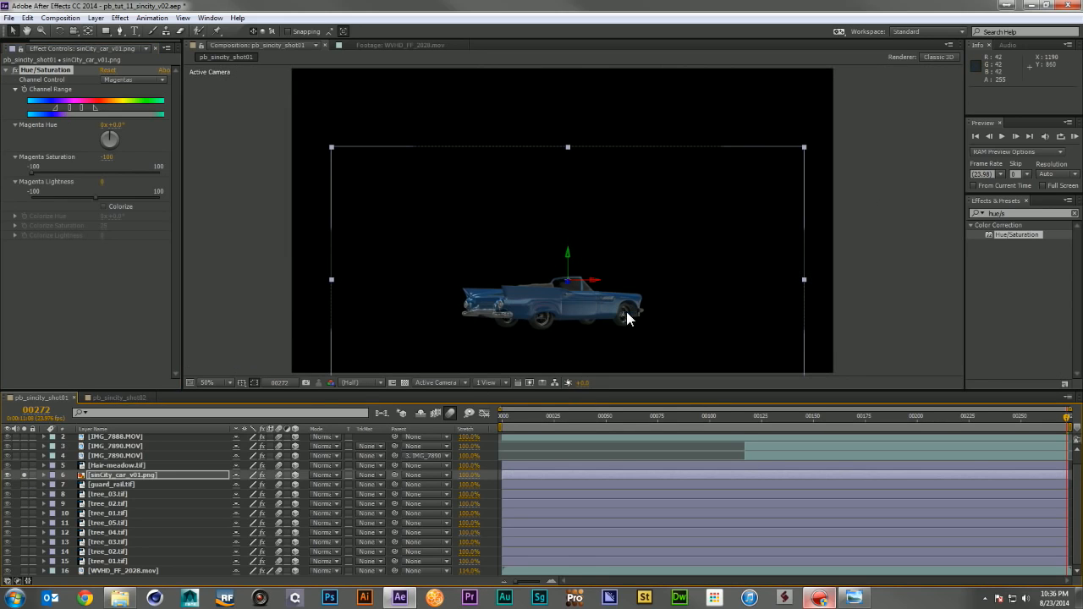
click(23, 475)
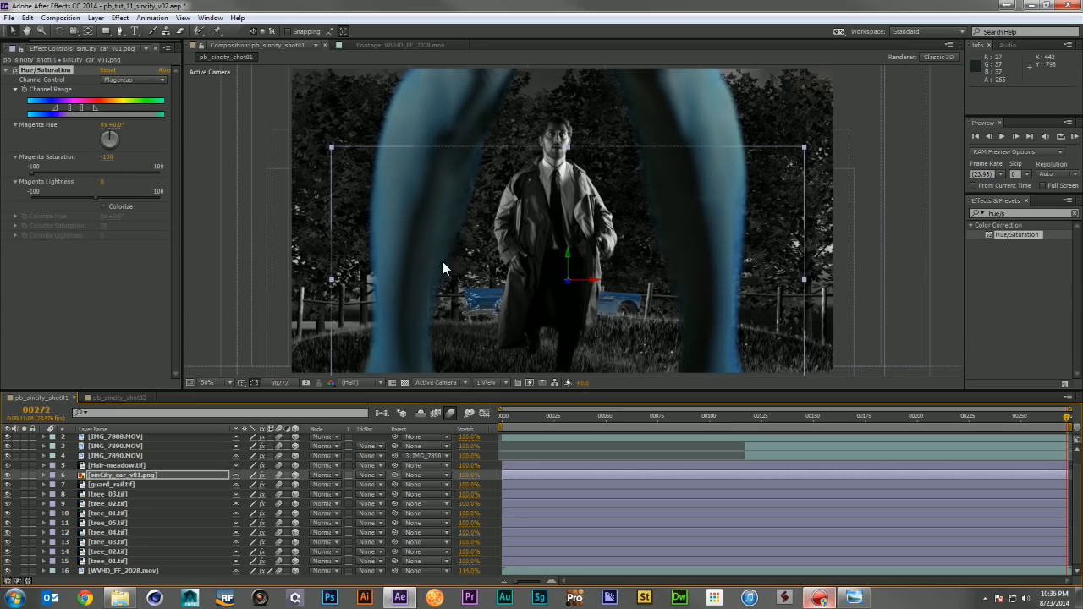
click(119, 81)
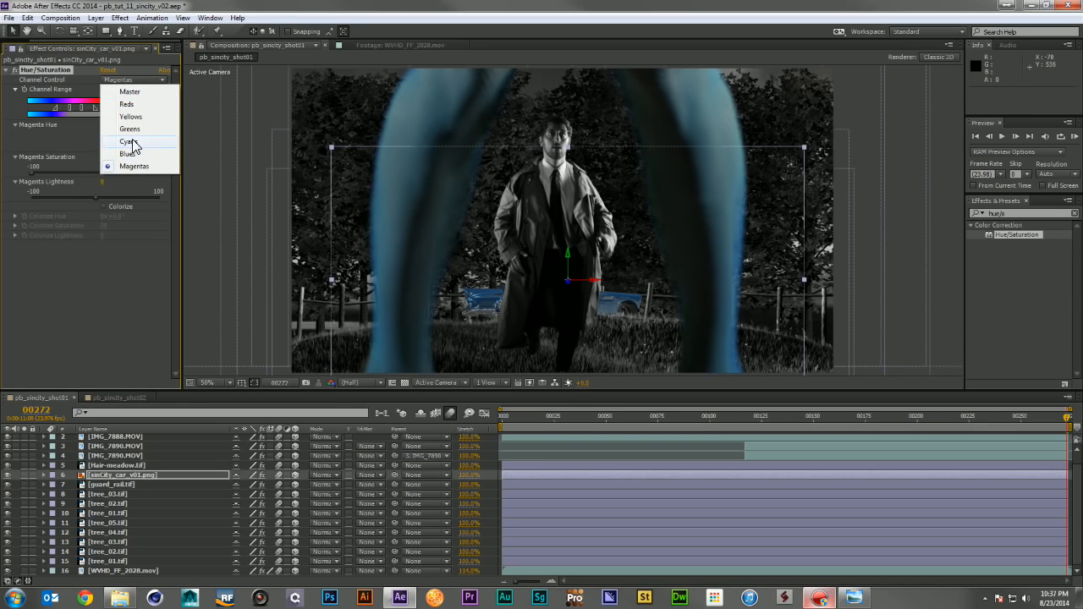
click(134, 154)
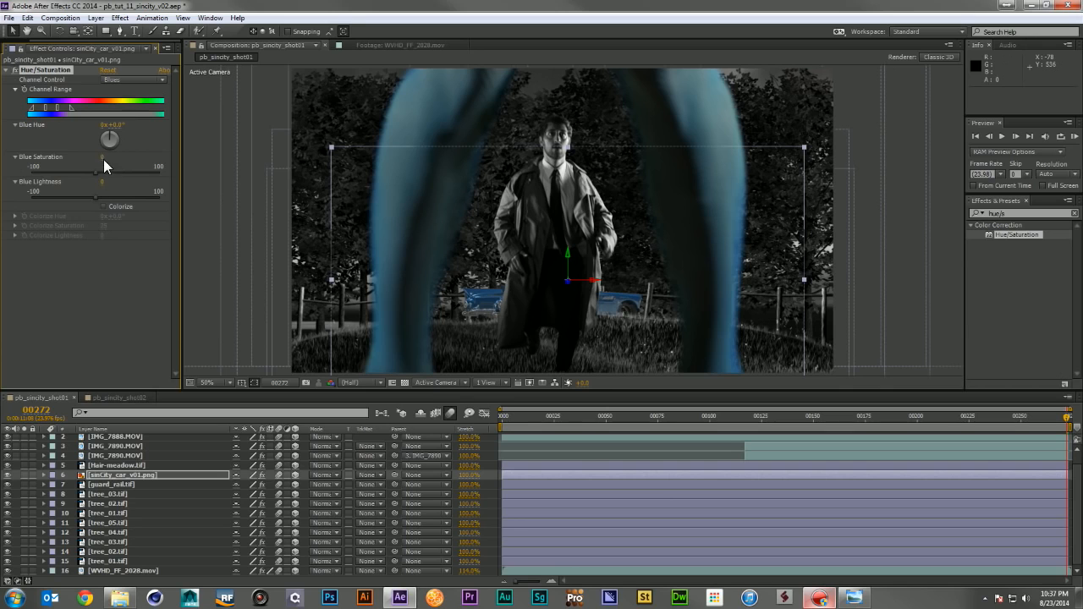
drag(98, 158, 82, 158)
click(126, 80)
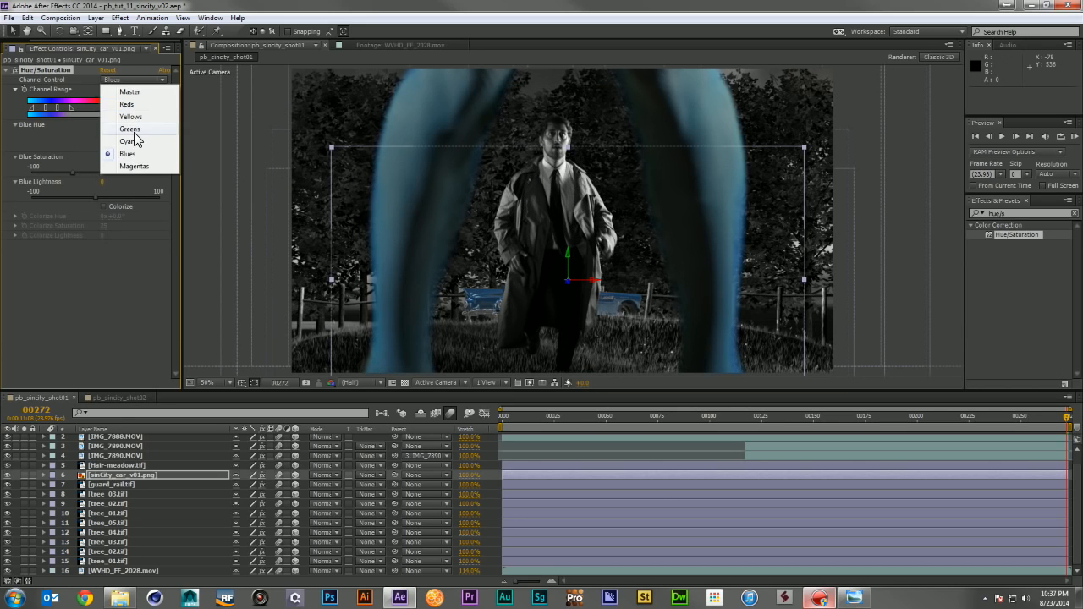
click(136, 144)
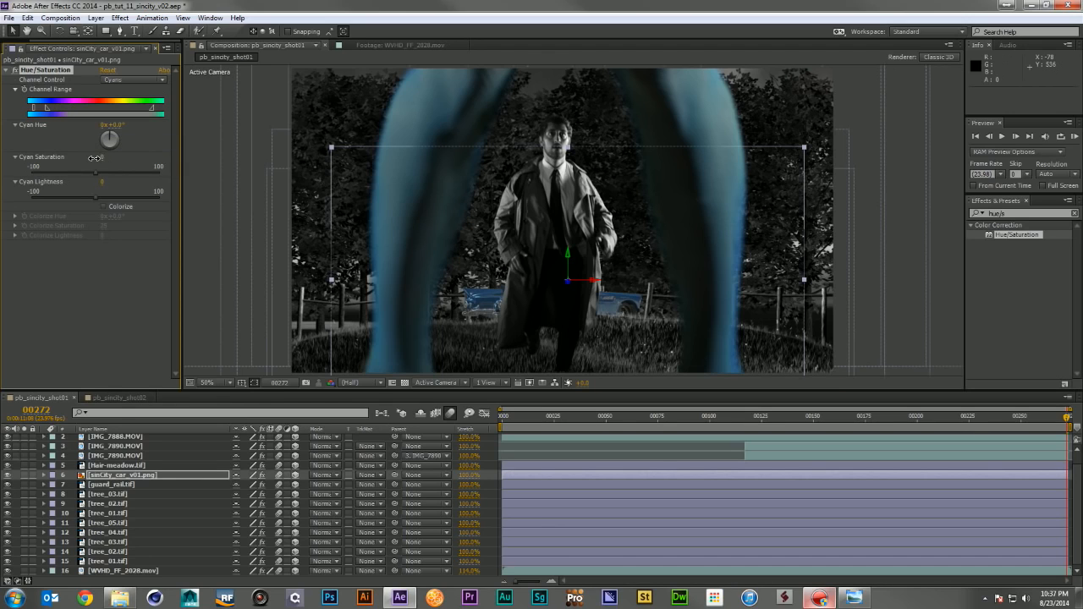
drag(87, 158, 75, 158)
click(93, 268)
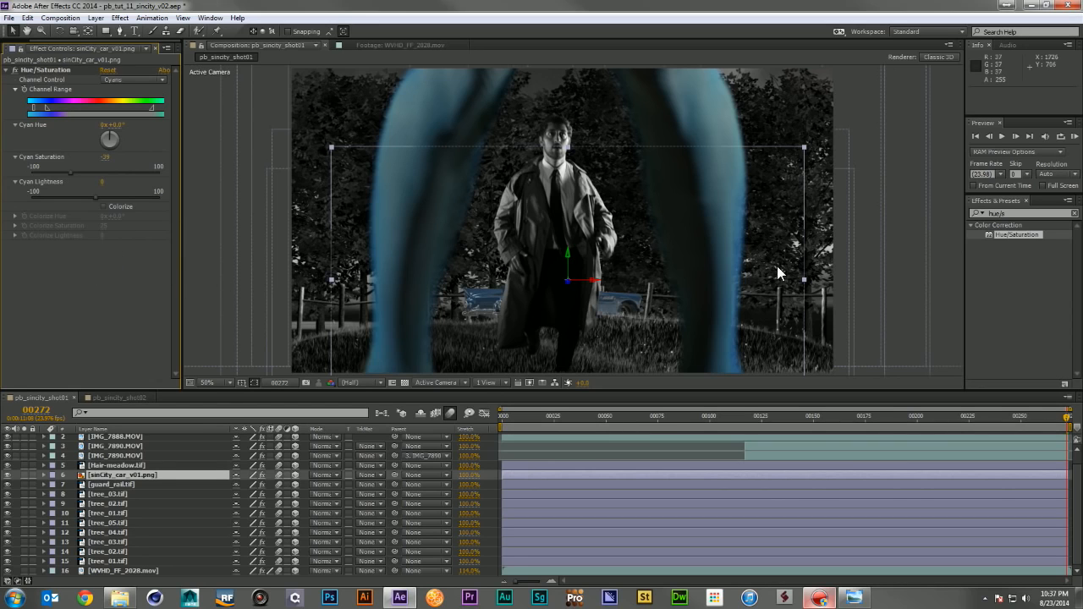
key(F2)
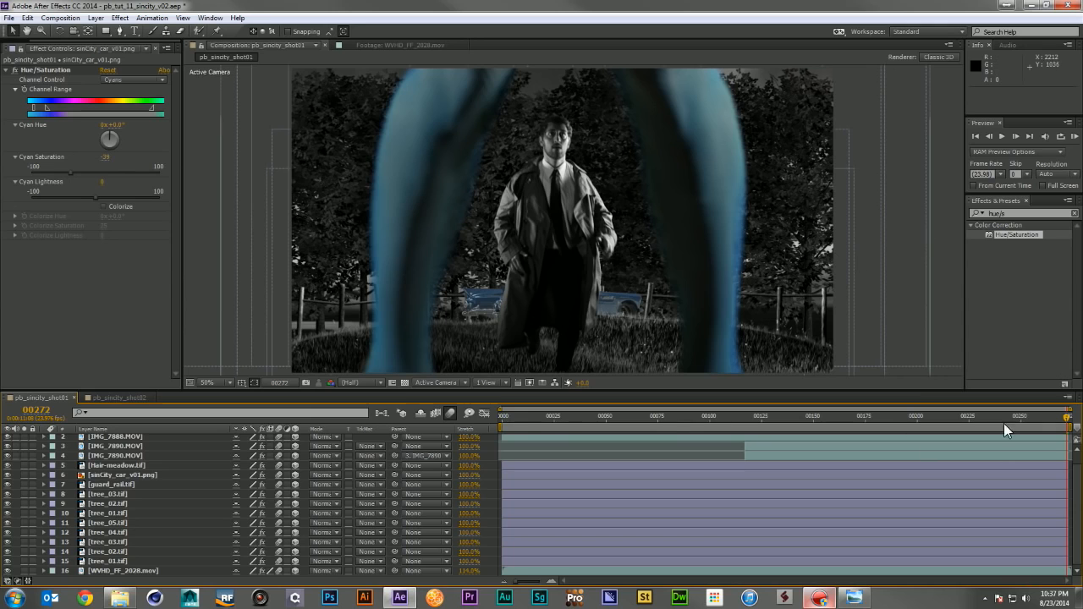
- Go to the first frame and apply the Hue/Saturation effect to the woman's IMG_7888.MOV layer
click(500, 417)
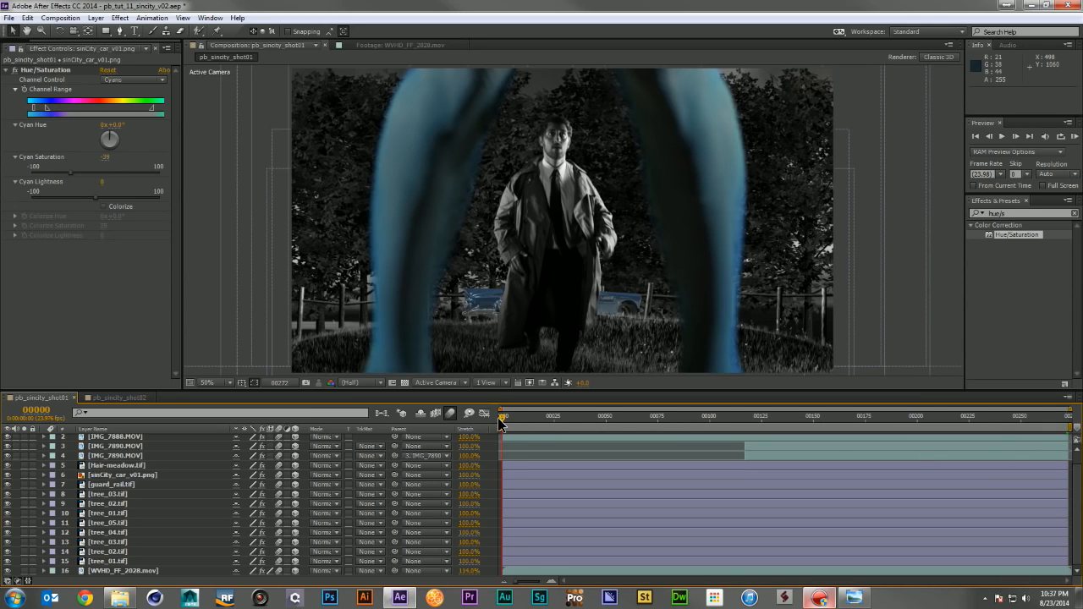
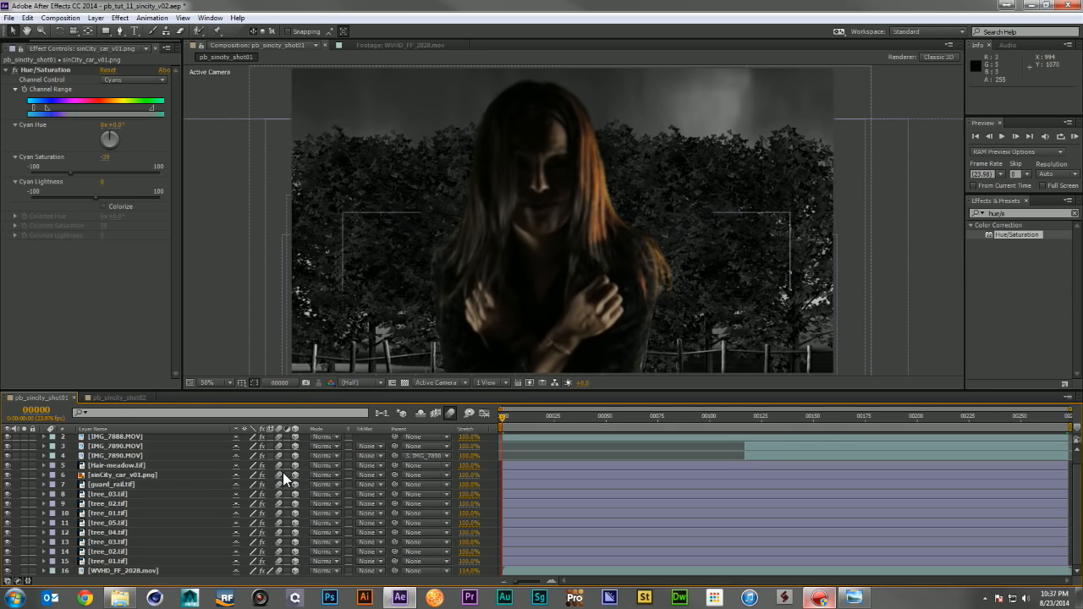
scroll(156, 494, up, 1)
drag(1008, 232, 120, 443)
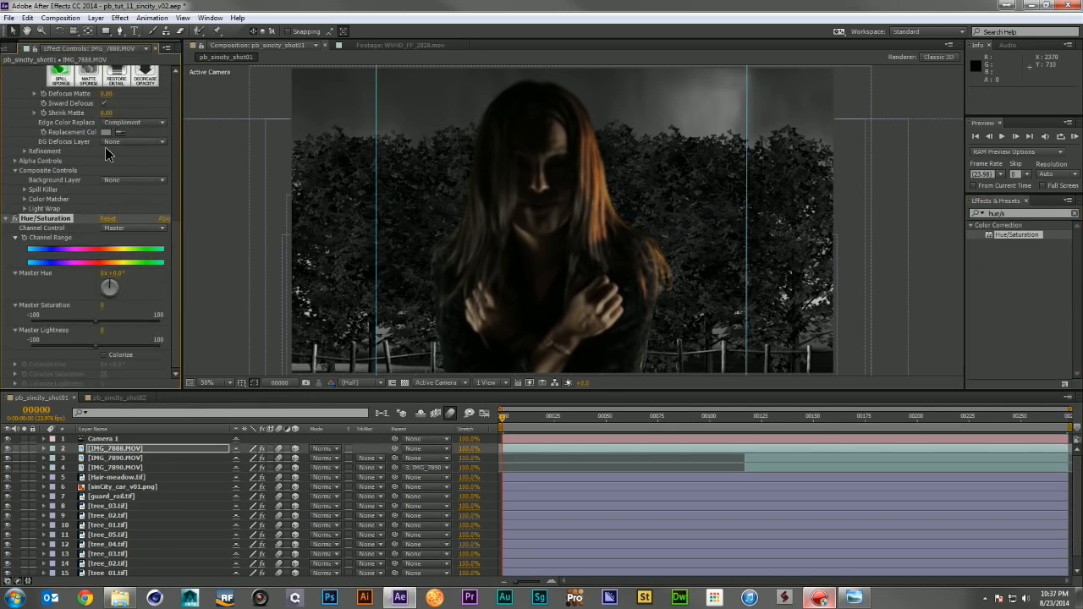
- Set the saturation of the Reds, Yellows and Greens channels on IMG_7888.MOV to -100
click(122, 229)
click(120, 253)
click(103, 304)
text(-100)
key(Return)
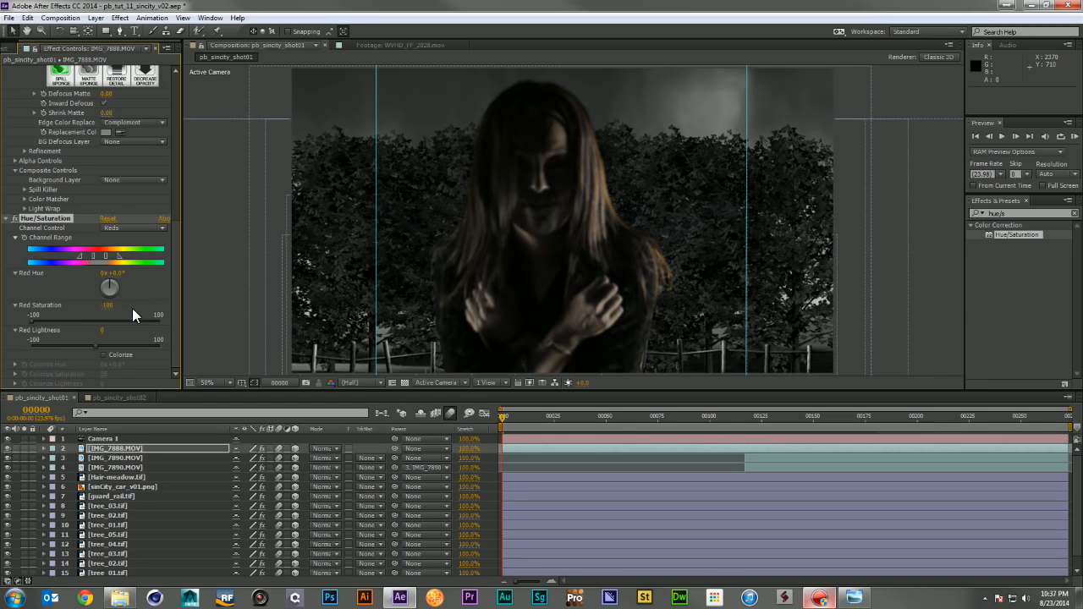
click(130, 228)
drag(102, 305, 5, 320)
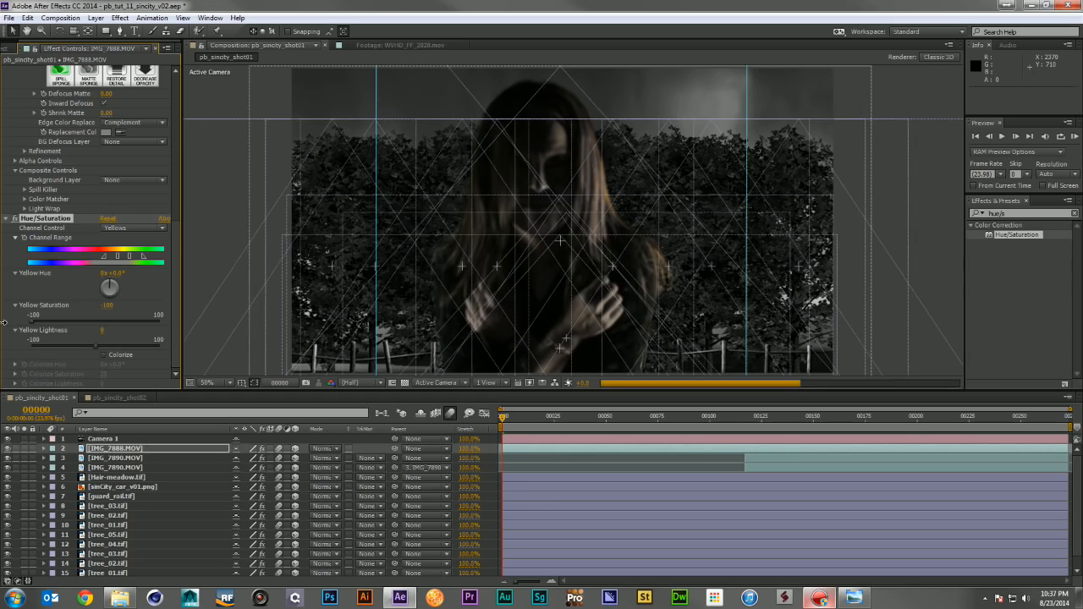
click(122, 228)
click(129, 278)
drag(103, 302, 5, 318)
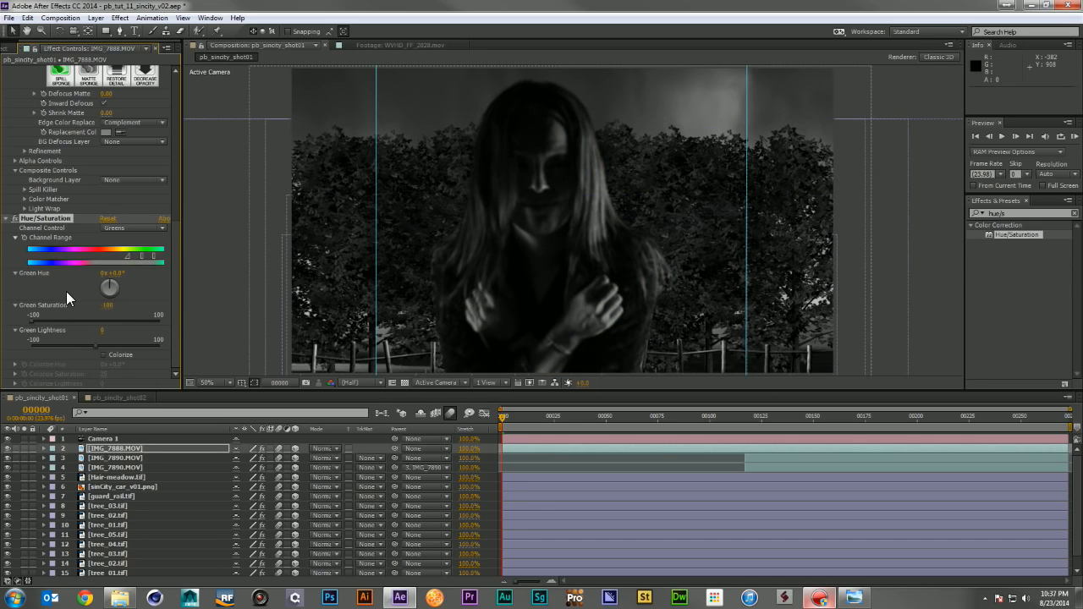
- Review the woman's grade across the shot with and without Hue/Saturation, and compare the last frame with the Sin City comic reference image
click(580, 213)
click(564, 423)
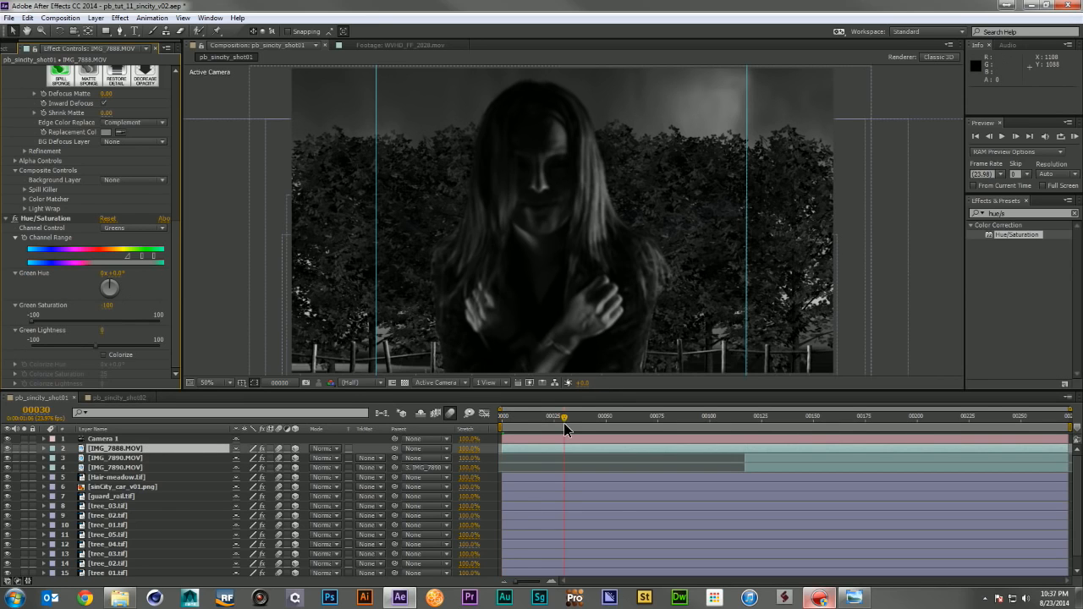
drag(656, 416, 851, 415)
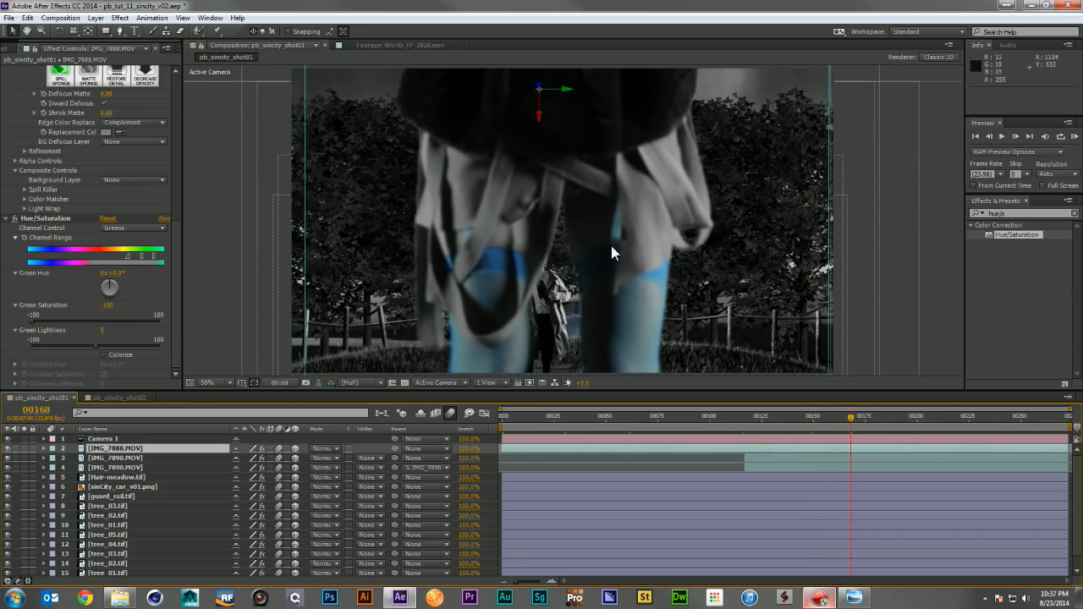
click(15, 222)
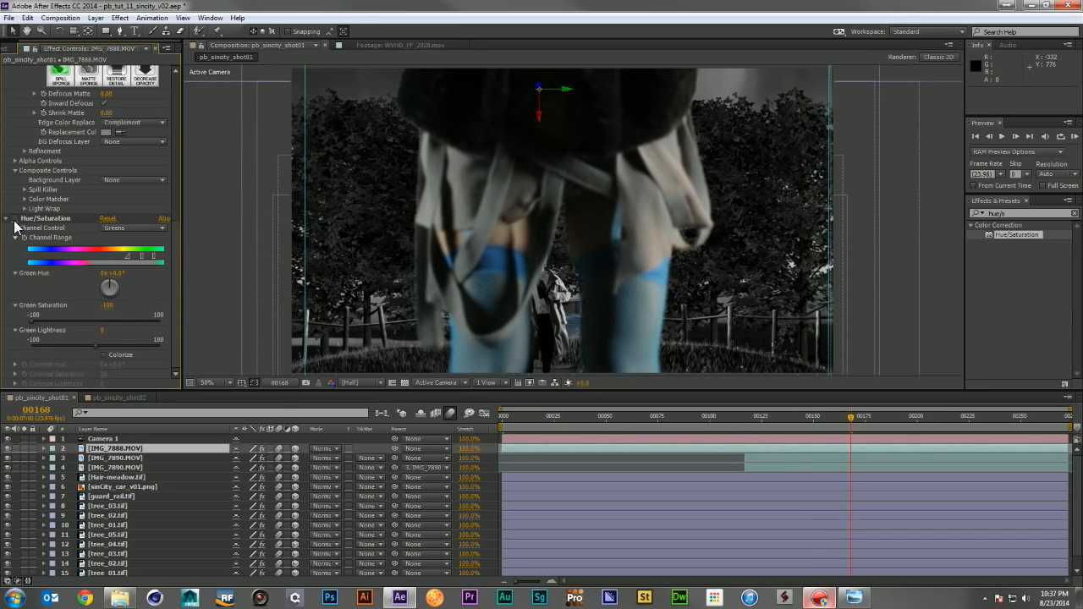
click(1066, 416)
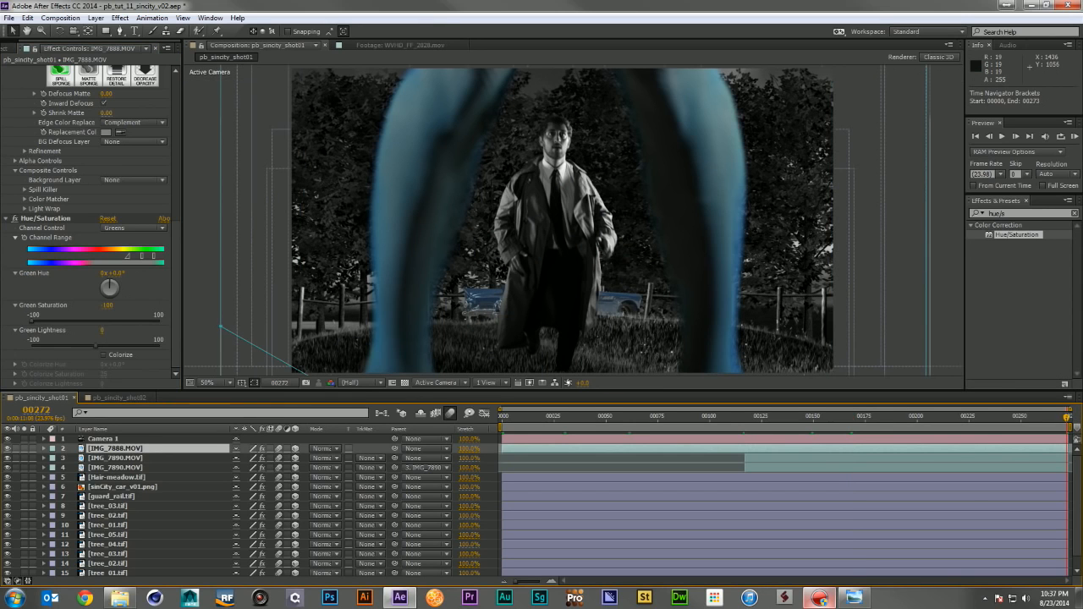
click(855, 597)
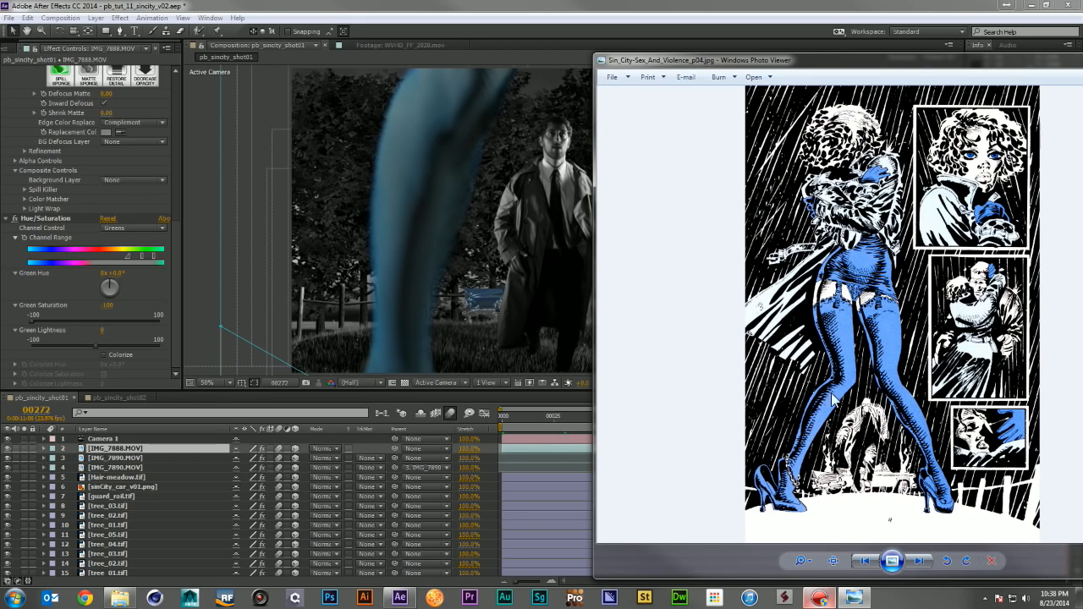
key(super+Down)
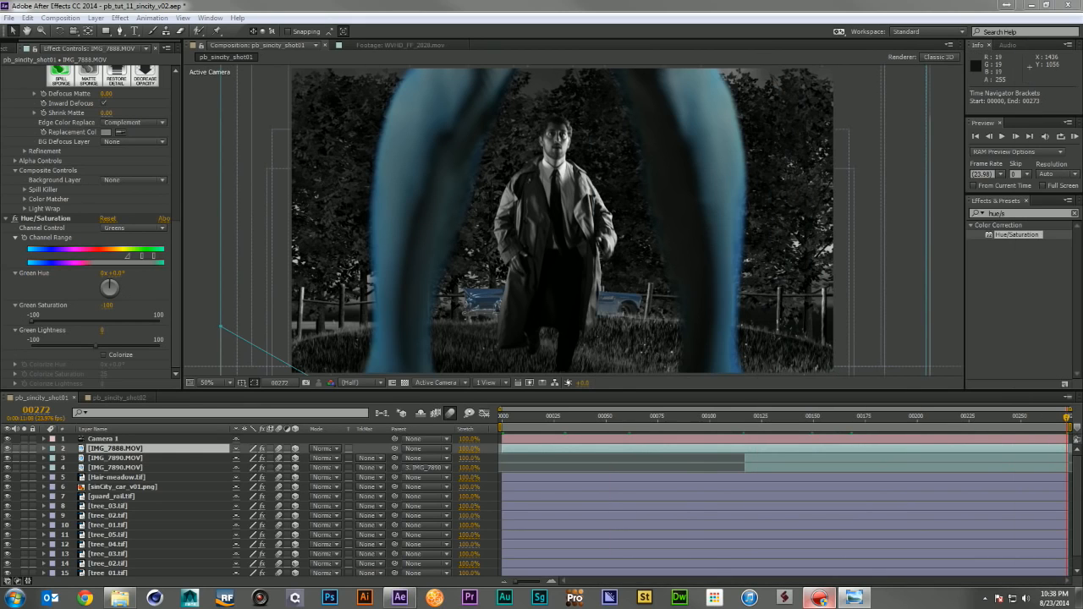
- Return to the first frame, deselect all layers and create a new solid named RAIN
click(499, 417)
drag(508, 416, 455, 423)
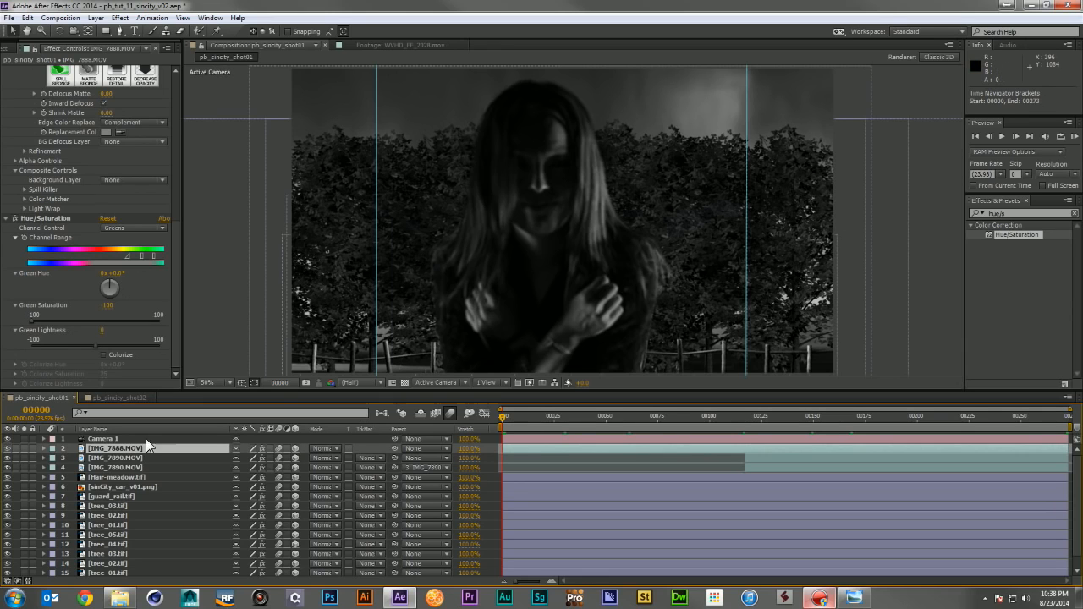
key(F2)
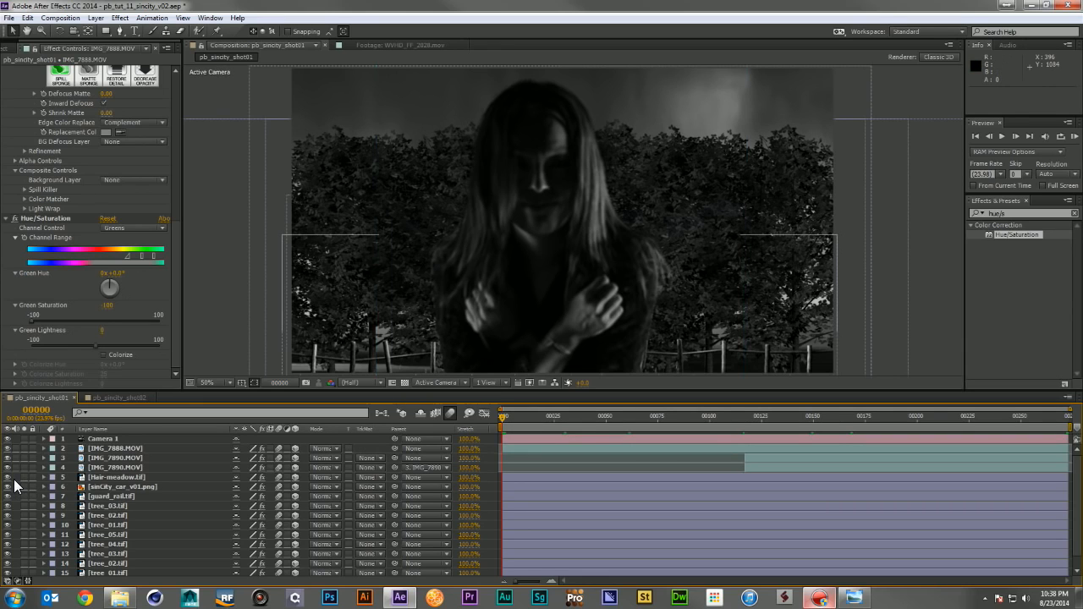
key(ctrl+y)
text(RAIN)
key(Return)
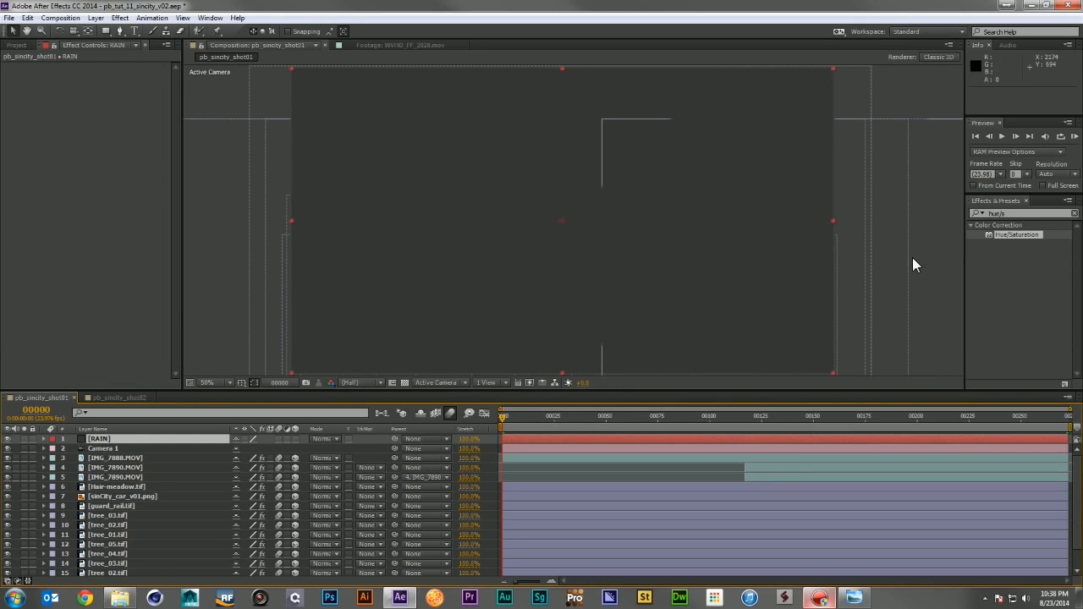
- Search the effects for "partic" and apply CC Particle World to the RAIN solid
click(1026, 214)
text(particl)
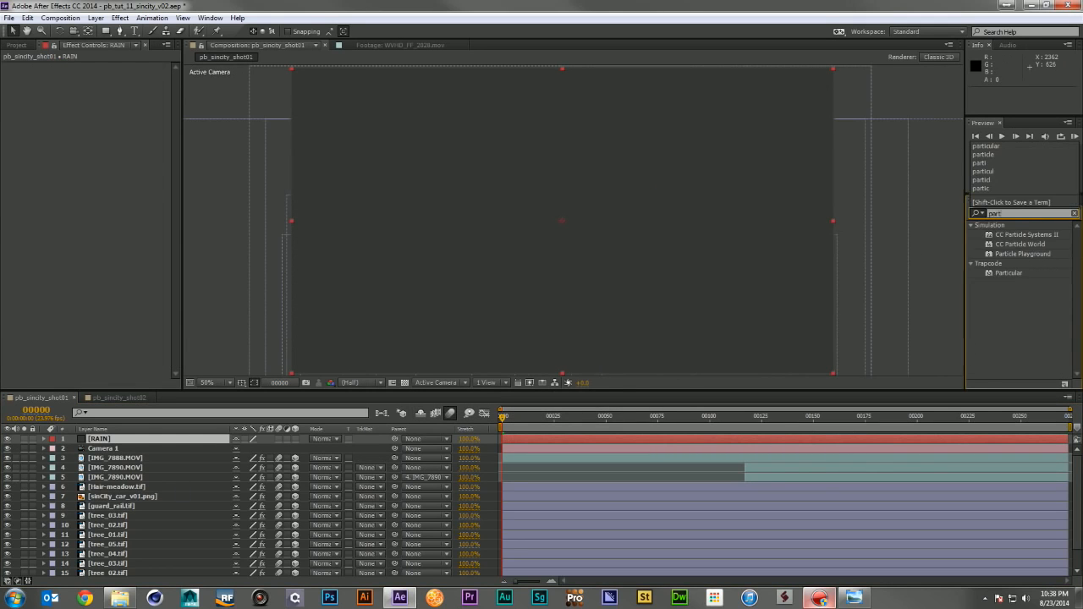
key(BackSpace)
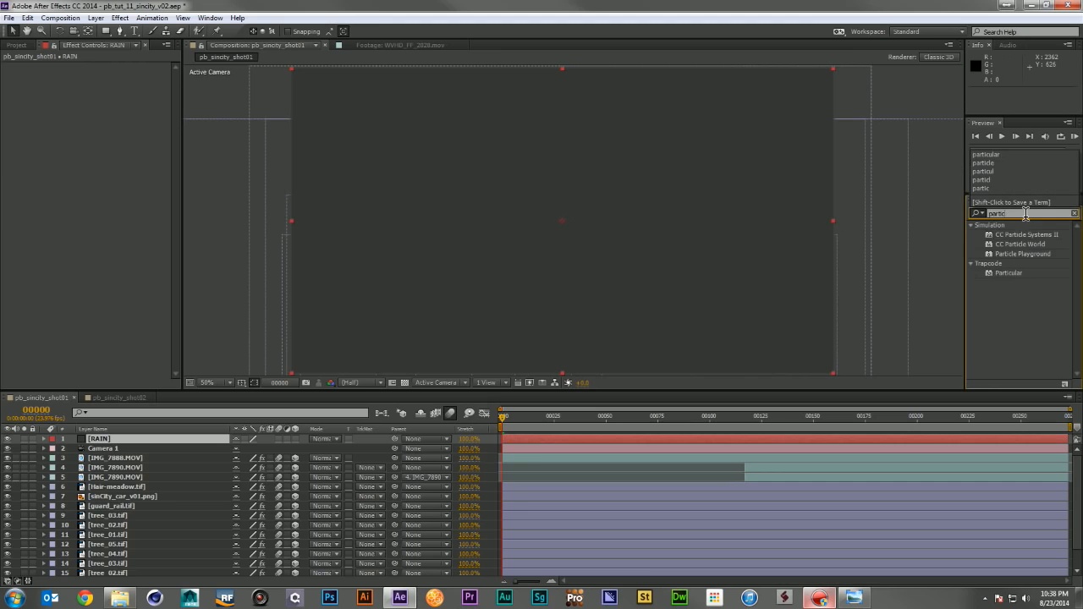
drag(1021, 242, 407, 222)
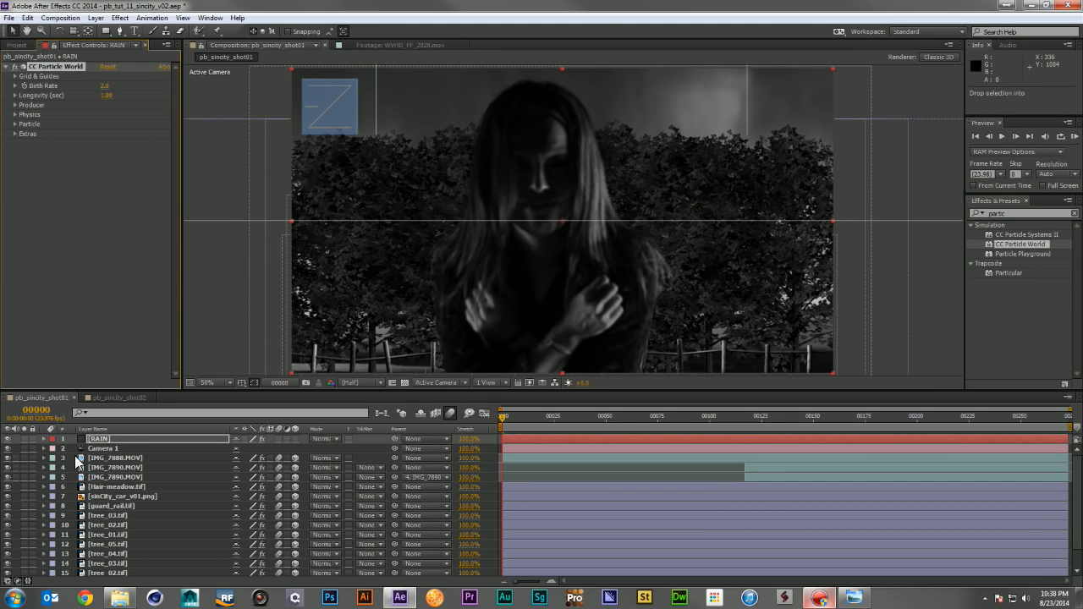
- Solo the RAIN layer, move to frame 152 and set the particle Birth Rate to 1
click(25, 439)
drag(508, 417, 620, 415)
mouse_move(703, 418)
mouse_down()
mouse_move(1066, 423)
mouse_move(692, 452)
mouse_move(816, 444)
mouse_up()
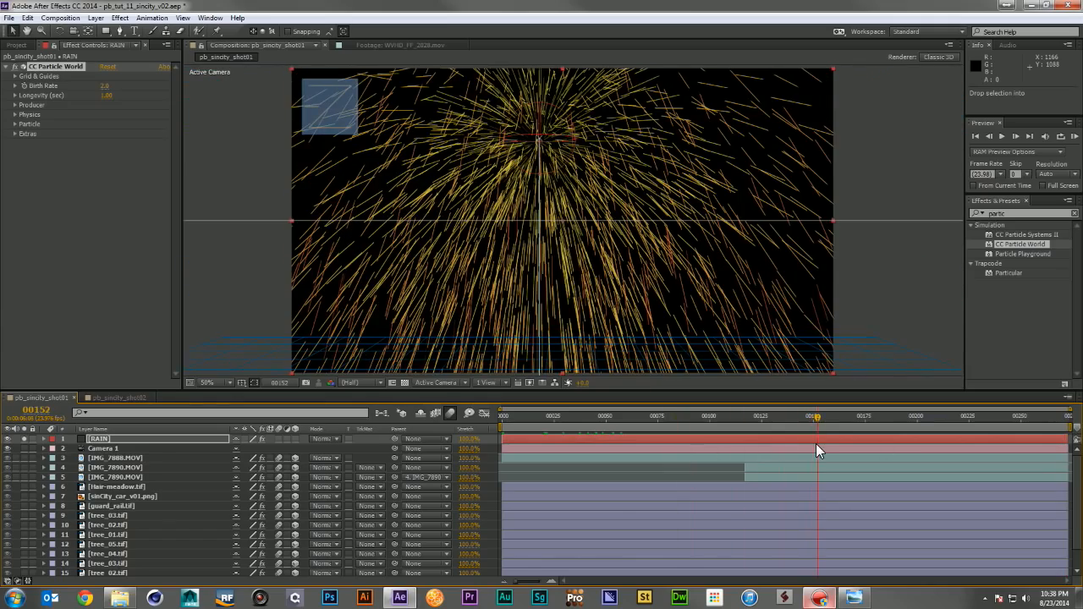
click(15, 76)
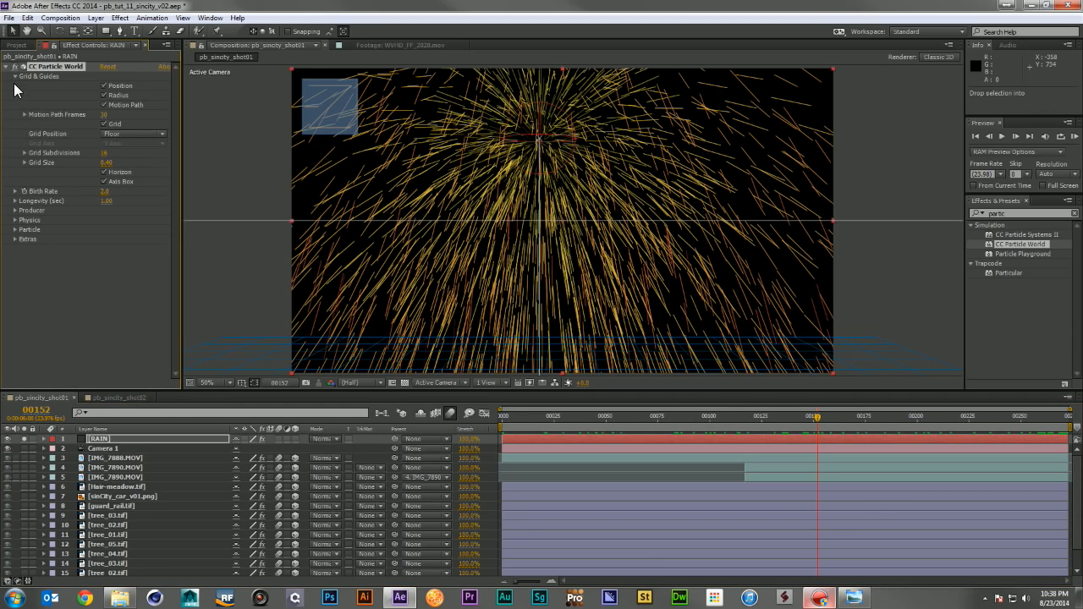
click(15, 76)
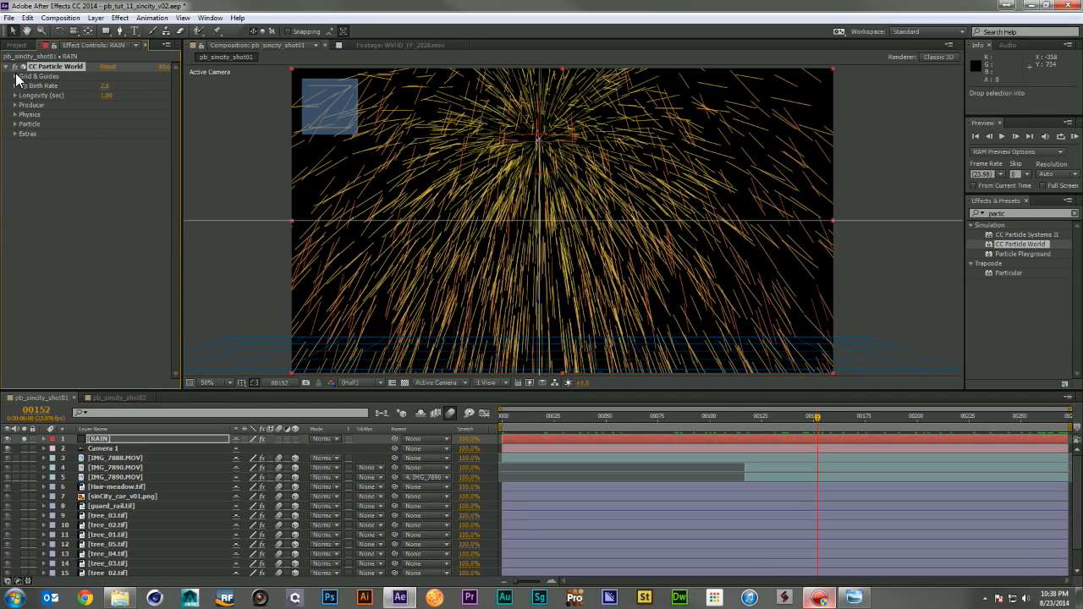
click(105, 87)
text(1)
key(Return)
- Set the particle producer's Radius Y to 0 and widen its Radius X to 0.435
click(16, 104)
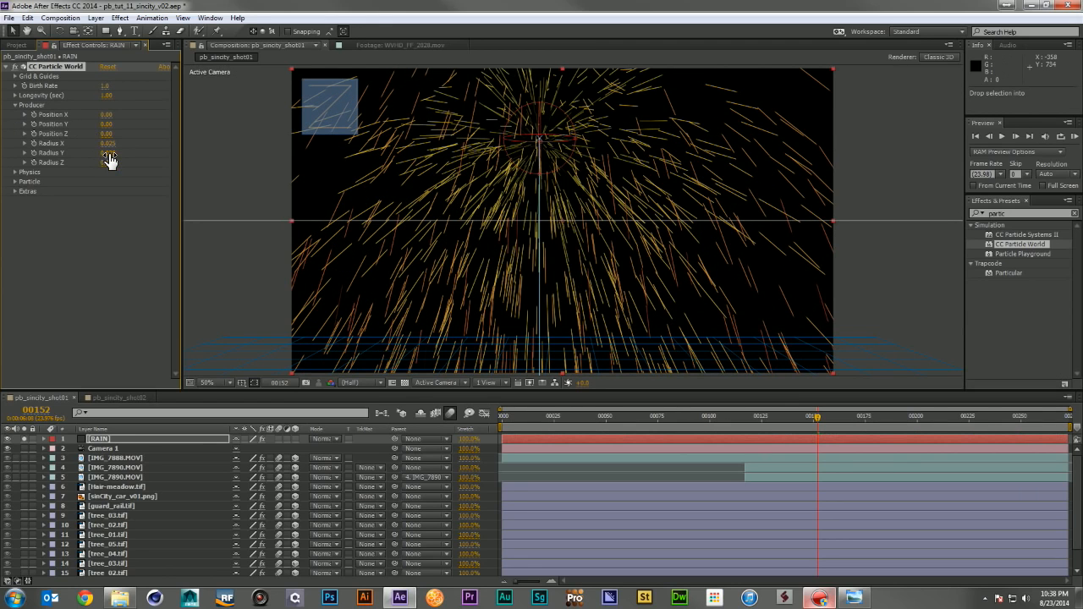
click(109, 153)
text(0)
key(Return)
drag(118, 147, 148, 148)
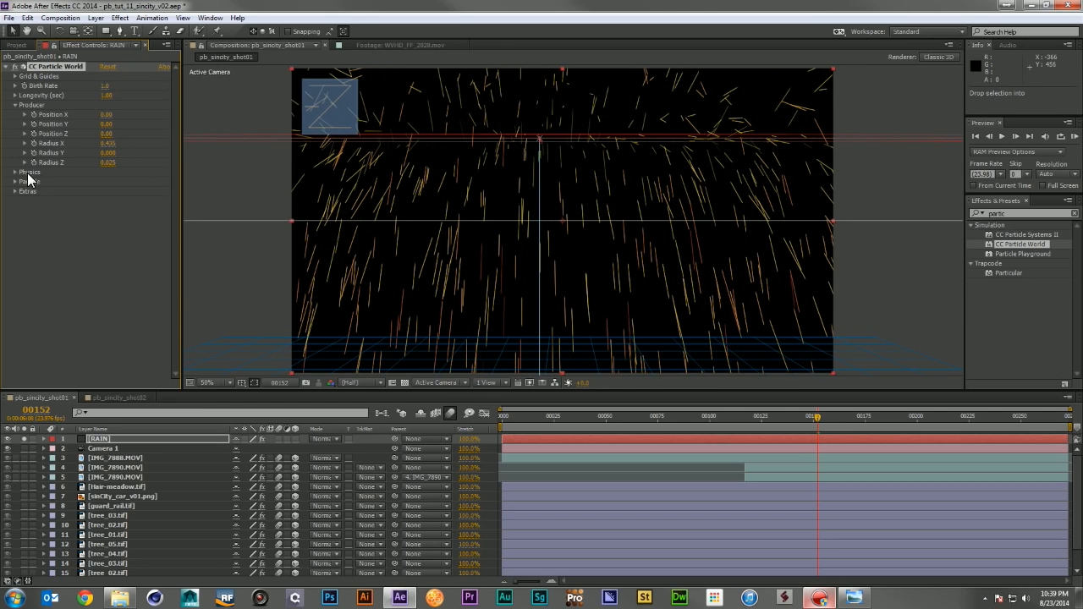
- Set the Velocity in the particle effect's physics settings to 0 so the rain falls straight down
click(16, 172)
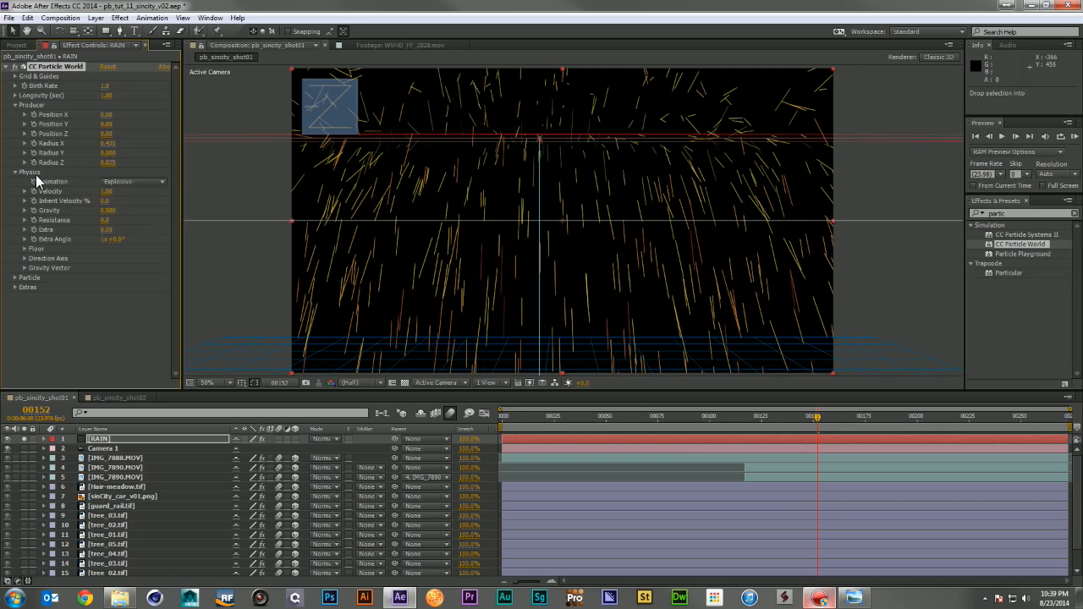
click(108, 192)
text(0)
key(Return)
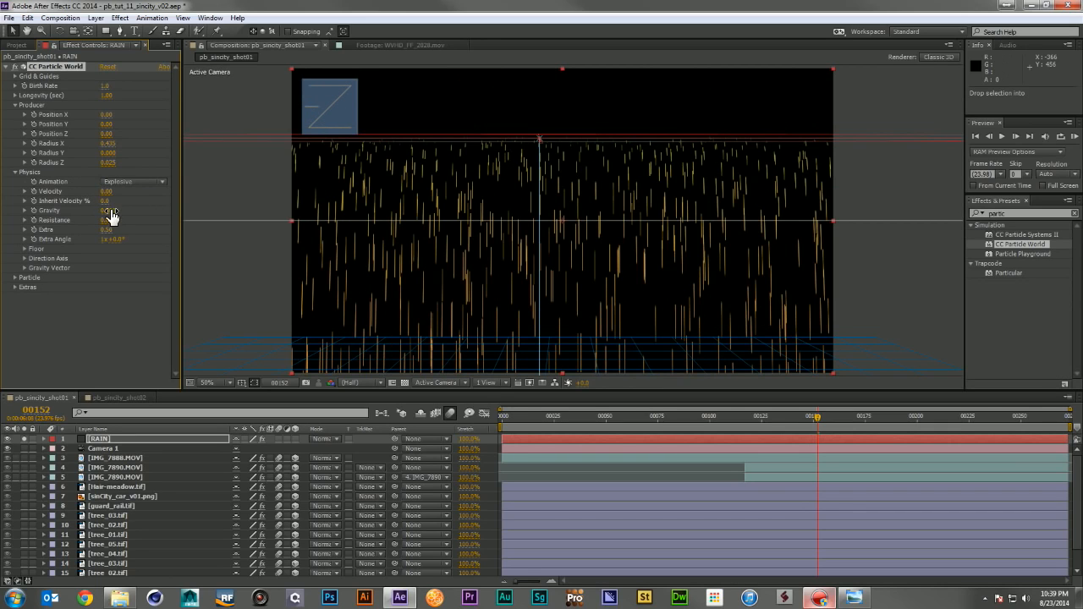
- Move to the first frame and raise the particle producer to a Position Y of -0.40
drag(511, 140, 519, 61)
key(ctrl+z)
drag(829, 425, 440, 430)
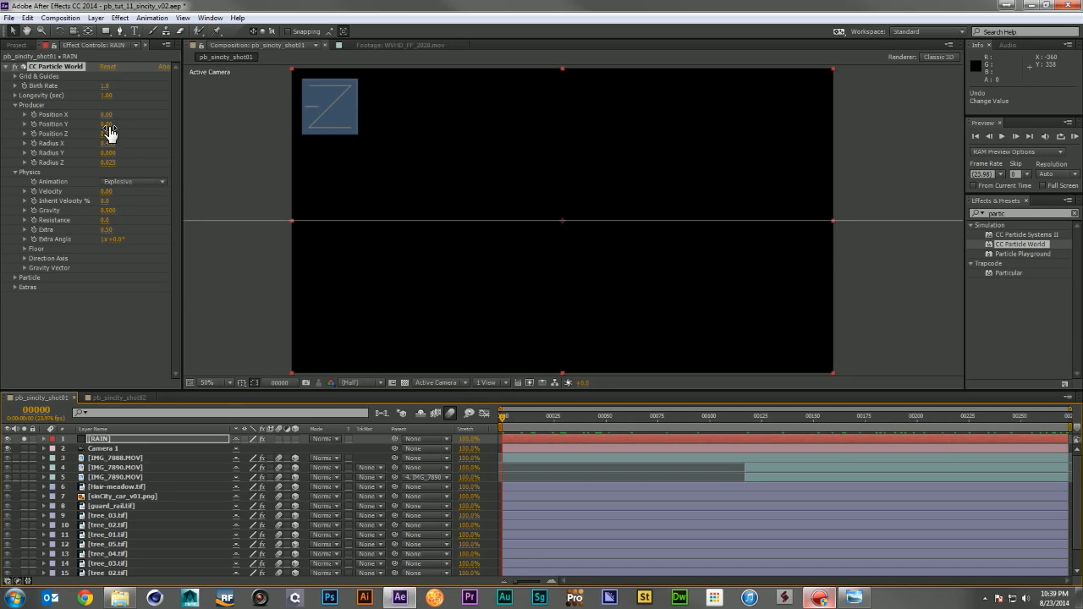
drag(106, 126, 86, 126)
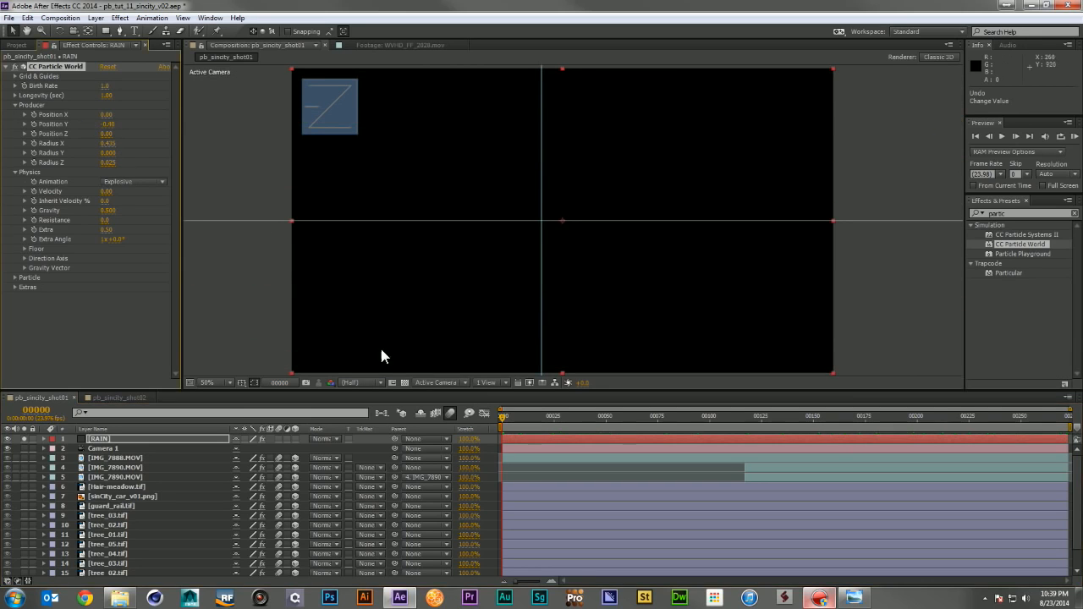
- Slide the RAIN layer back to start at frame -79 and extend its end to frame 272
mouse_move(502, 410)
mouse_down()
mouse_move(576, 427)
mouse_move(1068, 428)
mouse_move(428, 439)
mouse_up()
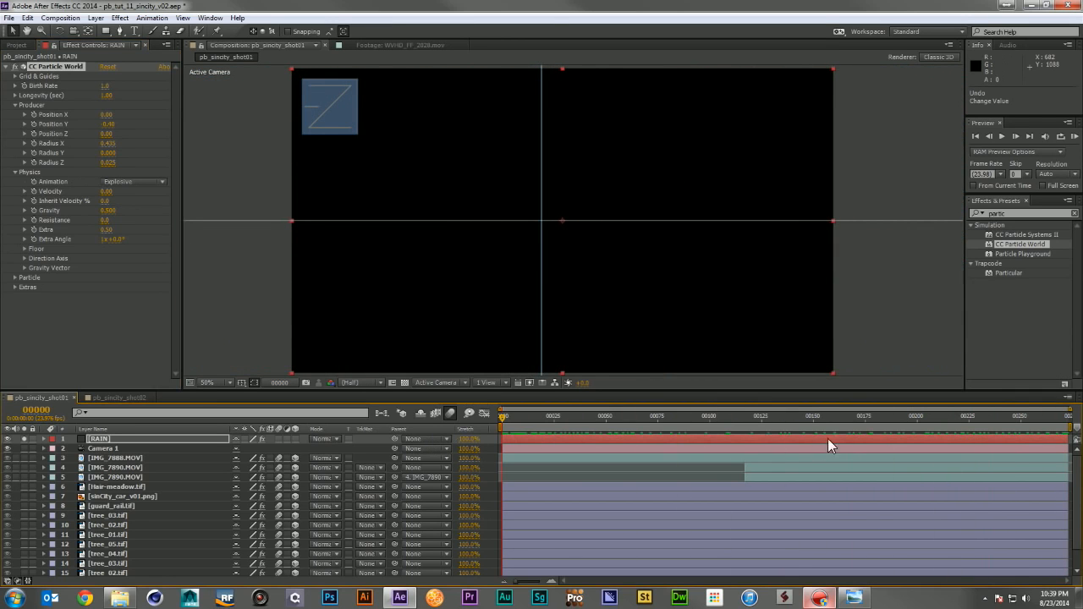
key(KP_0)
drag(836, 436, 682, 442)
drag(910, 440, 1068, 439)
- Move to the last frame, 272, and set the particle Longevity to 2 seconds
drag(505, 415, 1068, 418)
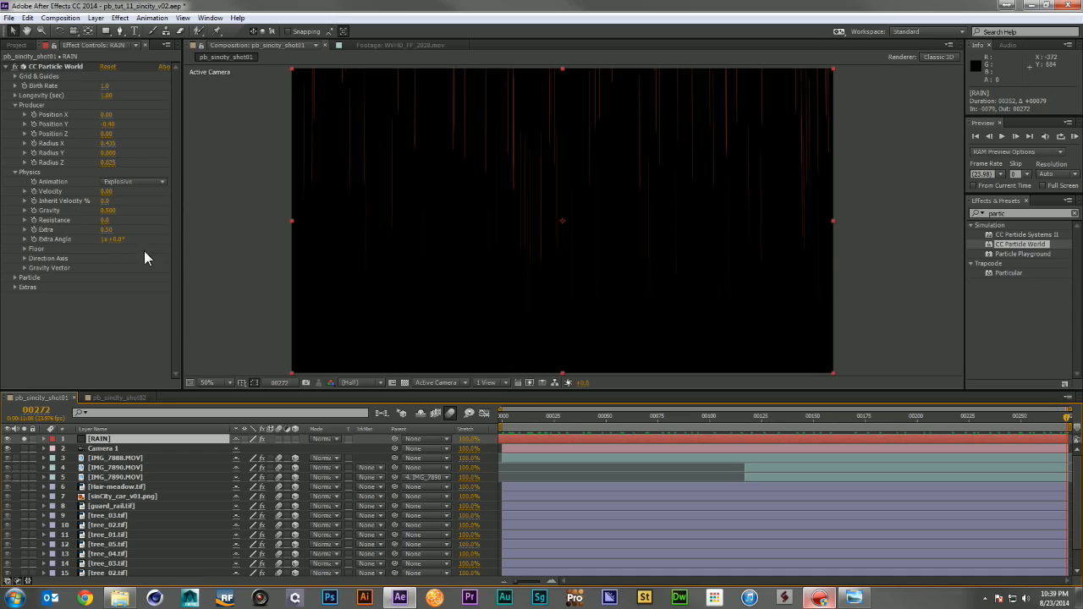
click(105, 96)
text(2)
key(Return)
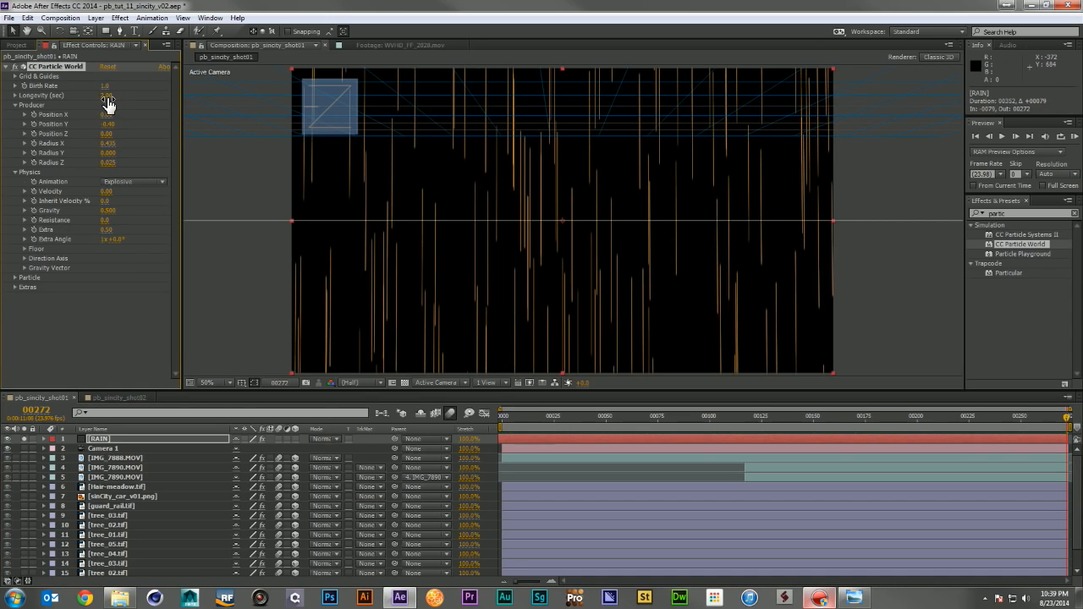
drag(533, 409, 1068, 435)
- Set the particles' Birth Color to white and their Death Color to light grey
click(17, 278)
click(106, 347)
drag(68, 272, 32, 243)
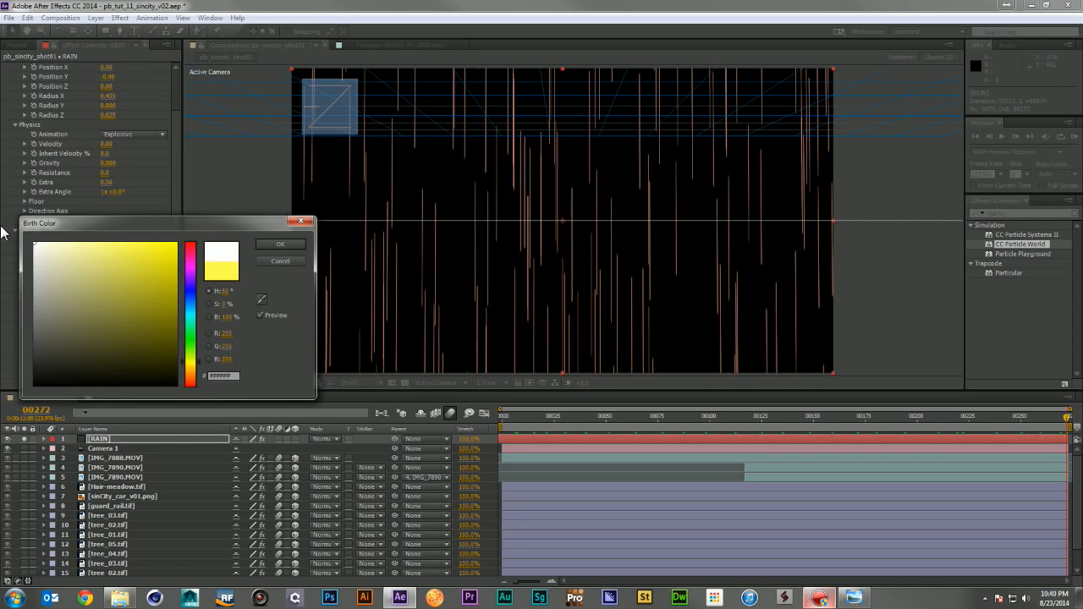
click(284, 243)
click(105, 355)
click(27, 275)
click(278, 244)
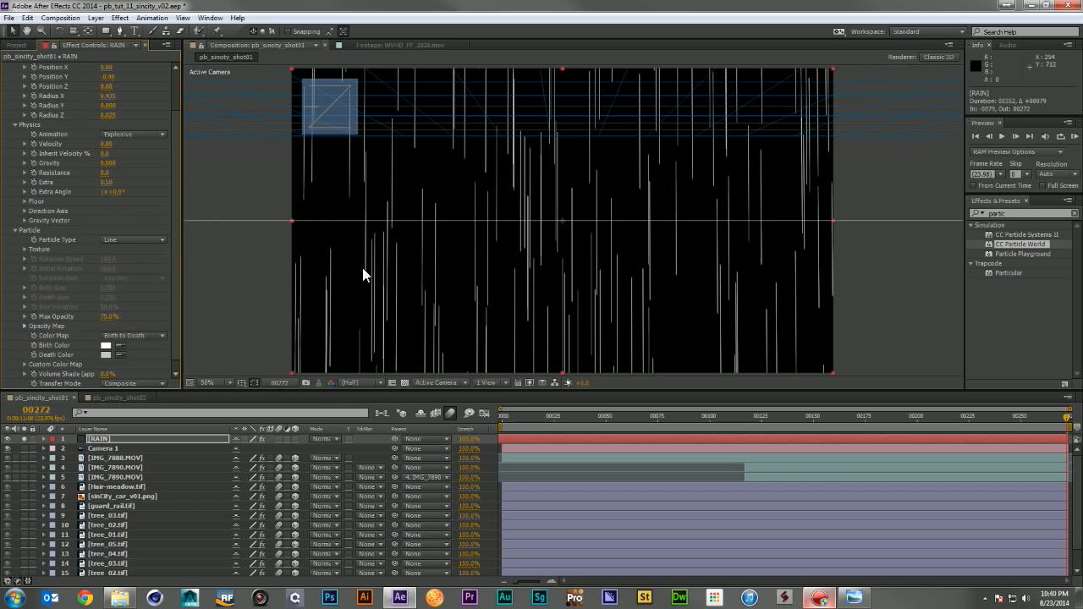
drag(622, 418, 1068, 415)
- Set the RAIN layer's blending mode to Add and show it with all other layers at frame 51
scroll(67, 110, up, 5)
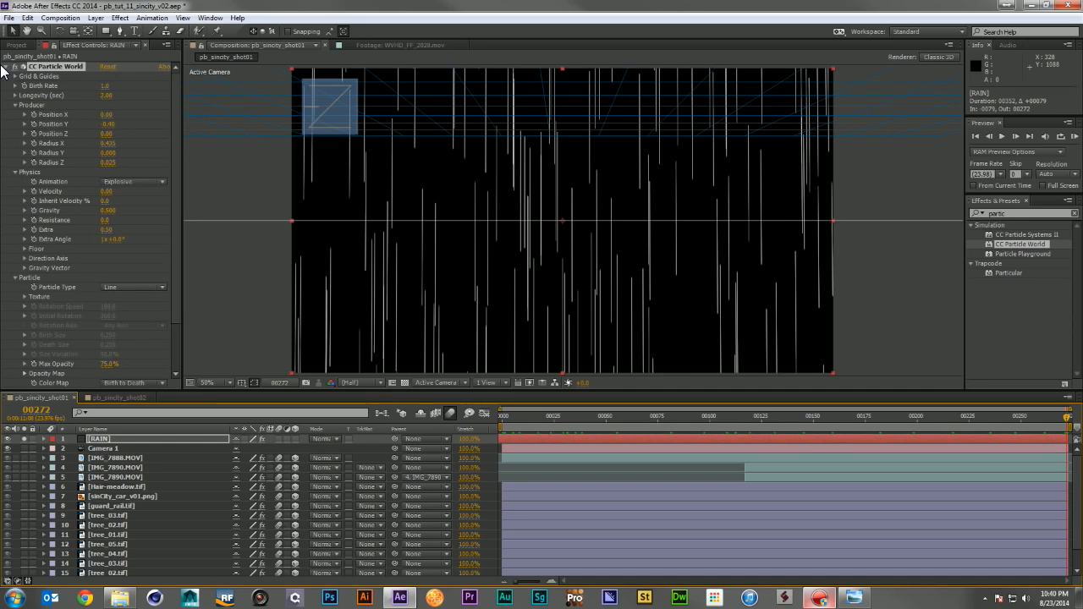
click(7, 67)
click(31, 118)
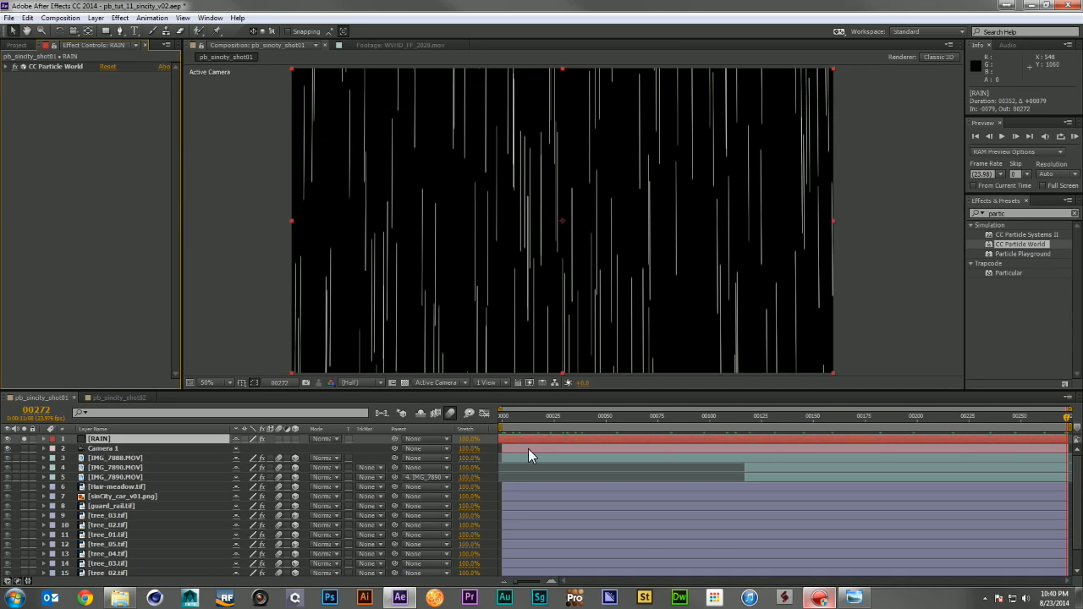
drag(511, 416, 823, 417)
key(End)
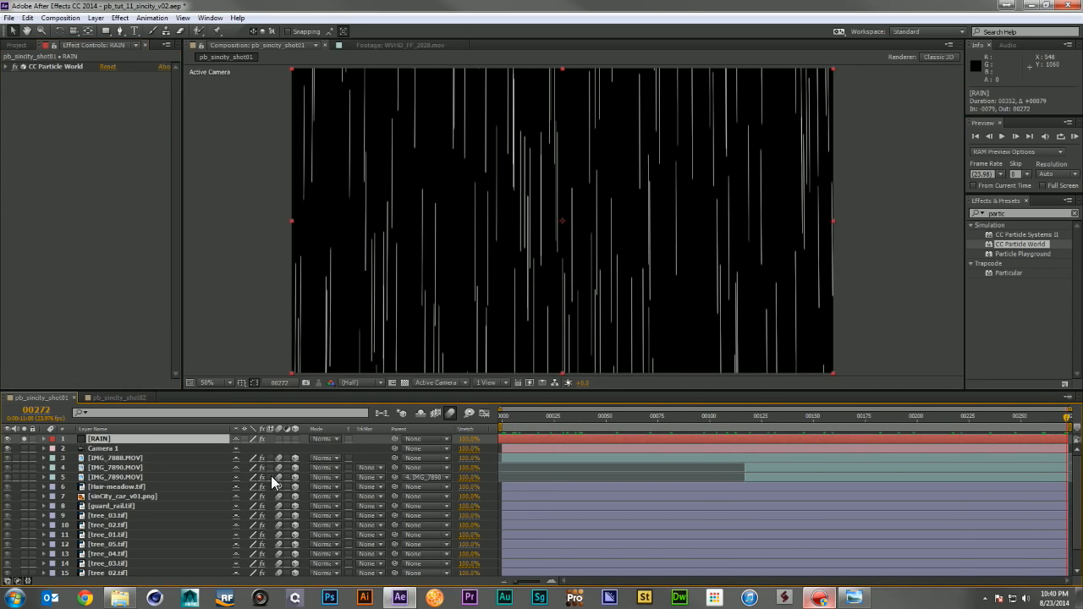
click(339, 438)
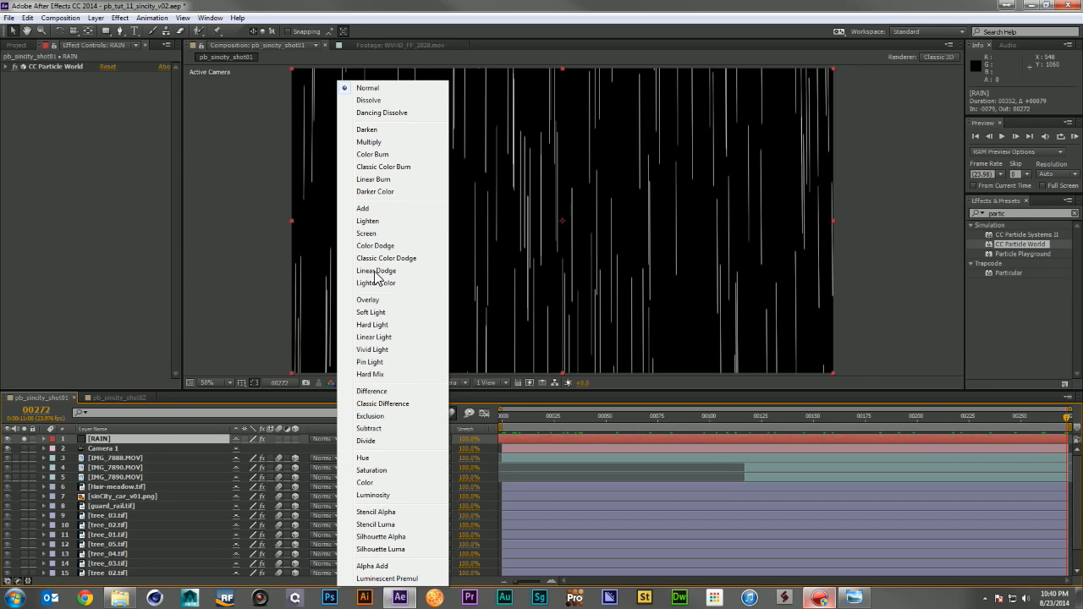
click(374, 211)
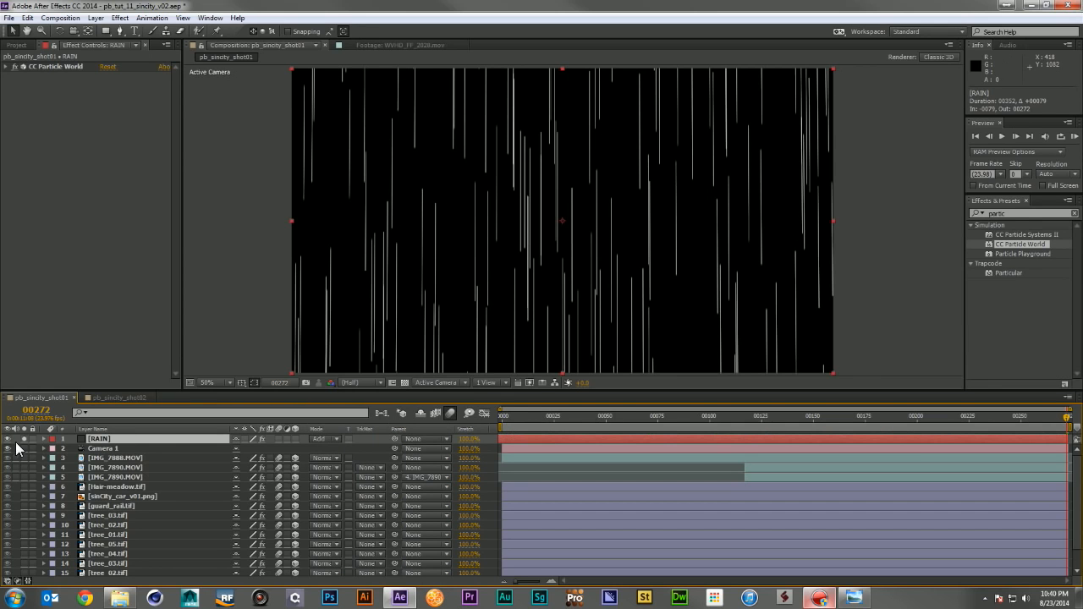
drag(583, 414, 606, 414)
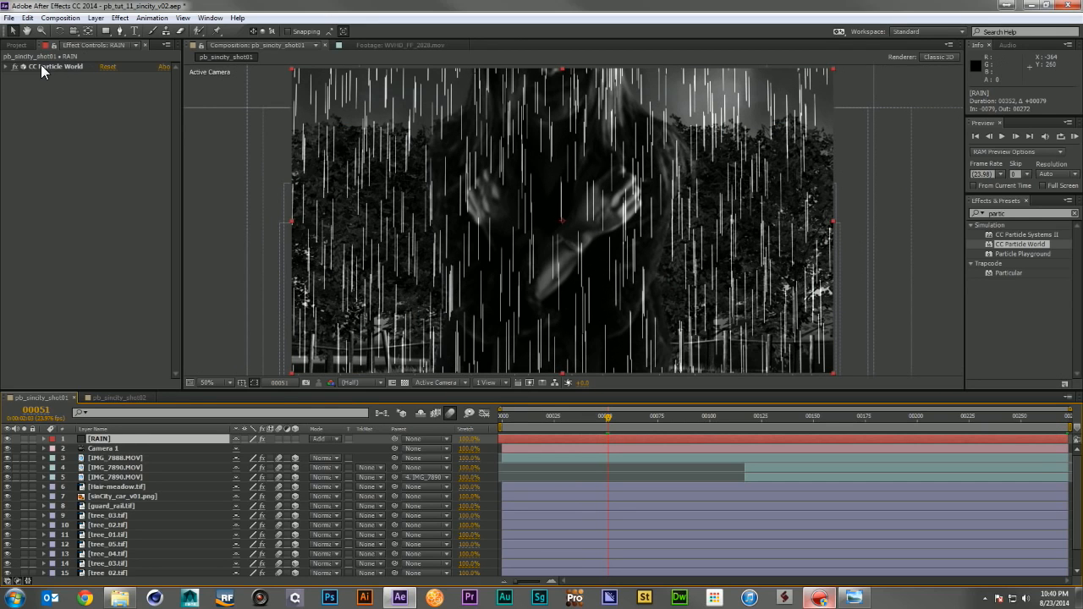
- Lower the RAIN layer's opacity to 55% and place it beneath the IMG_7888.MOV layer
click(3, 71)
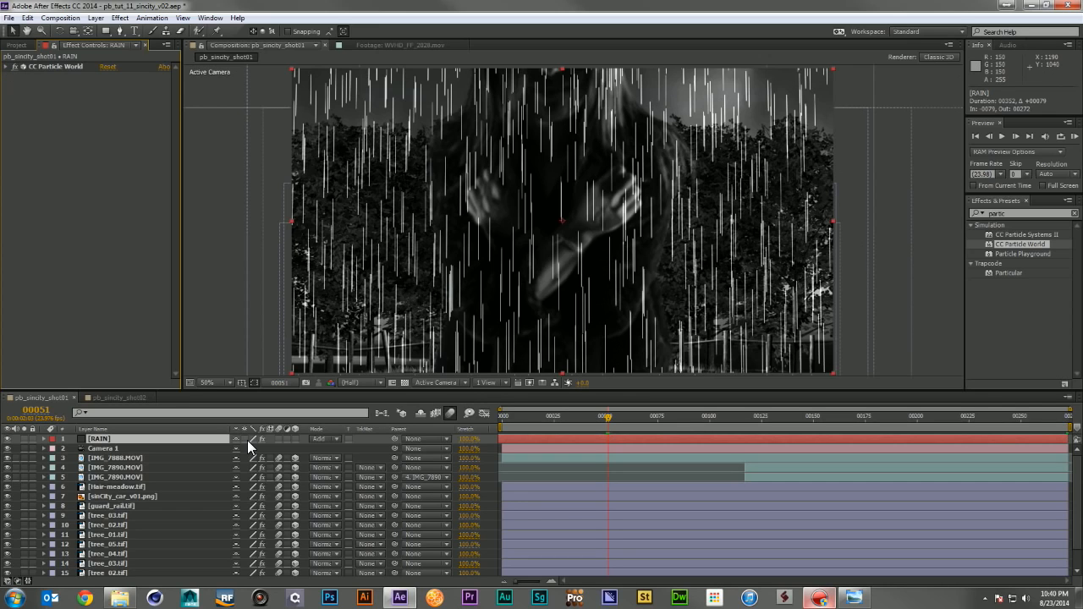
key(t)
drag(243, 449, 222, 448)
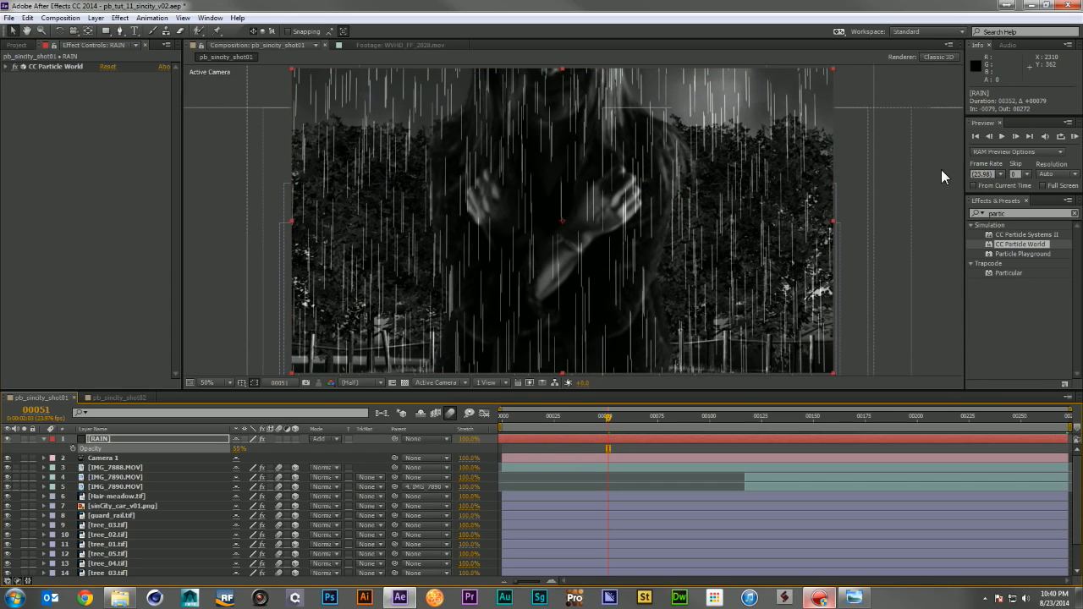
click(6, 68)
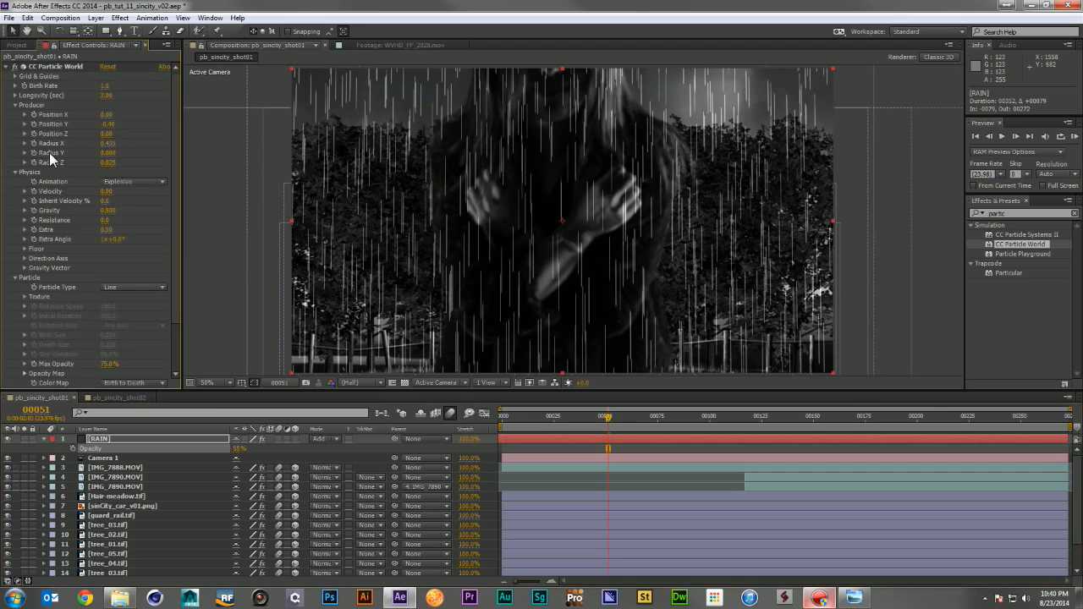
drag(131, 440, 127, 477)
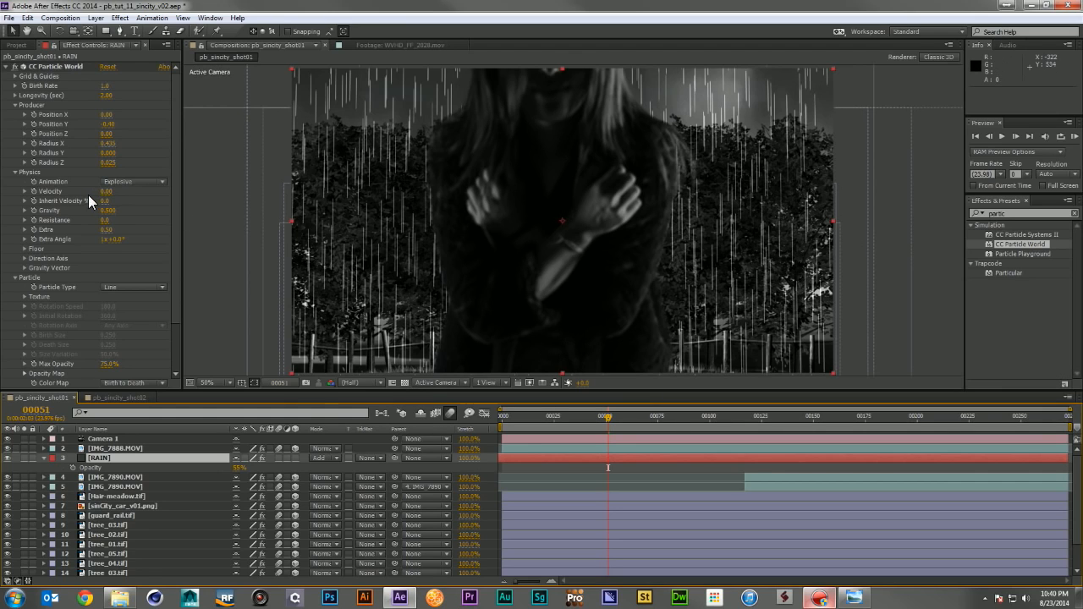
click(6, 67)
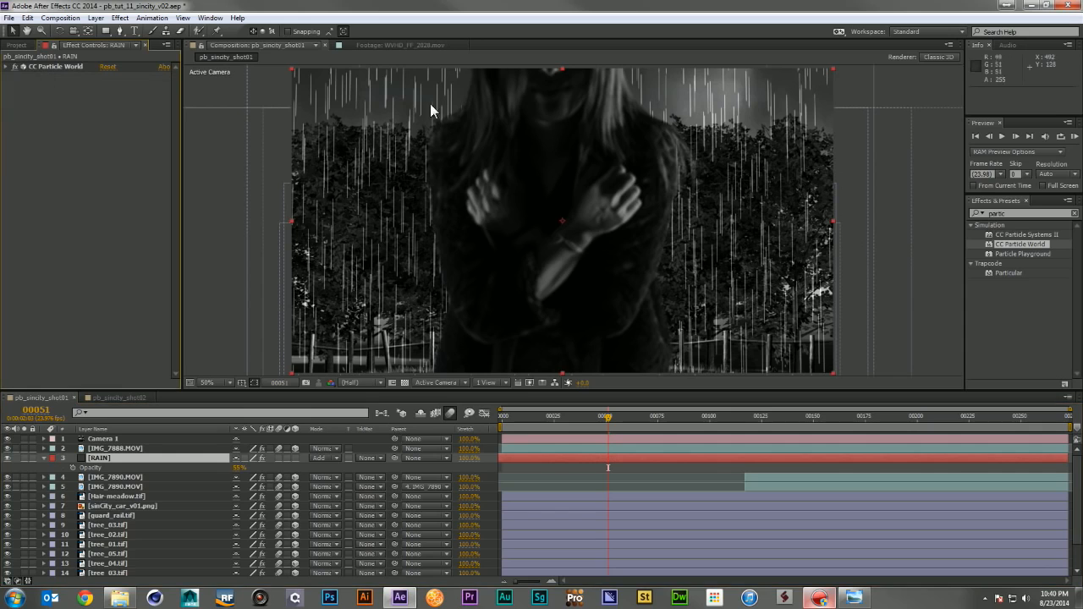
- Search the effects for "camer" and apply Camera Lens Blur to the RAIN layer after CC Particle World
double_click(1026, 215)
text(camer)
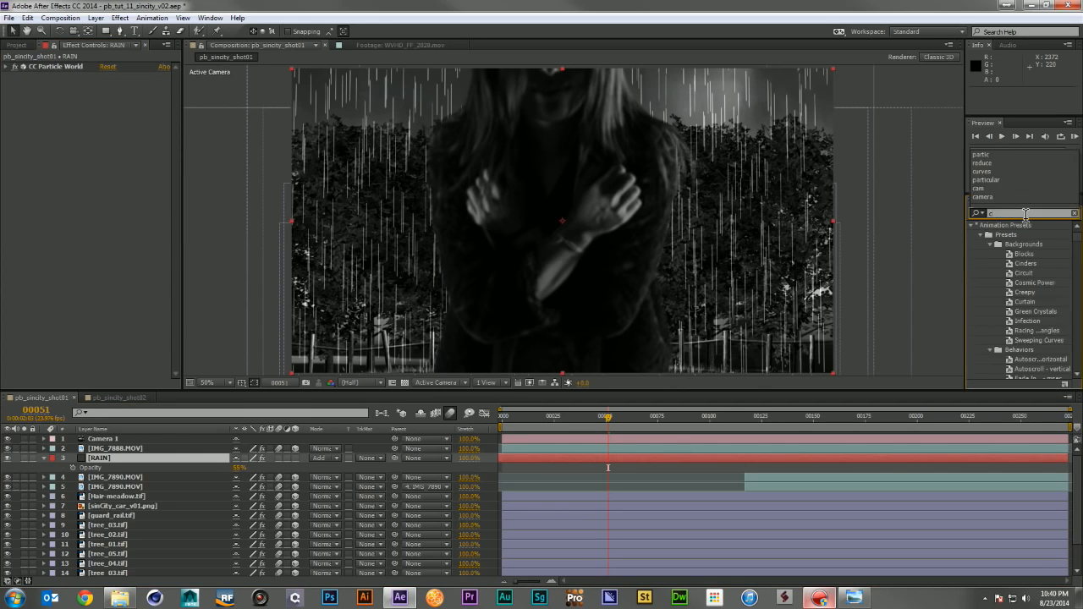
drag(1011, 284, 86, 199)
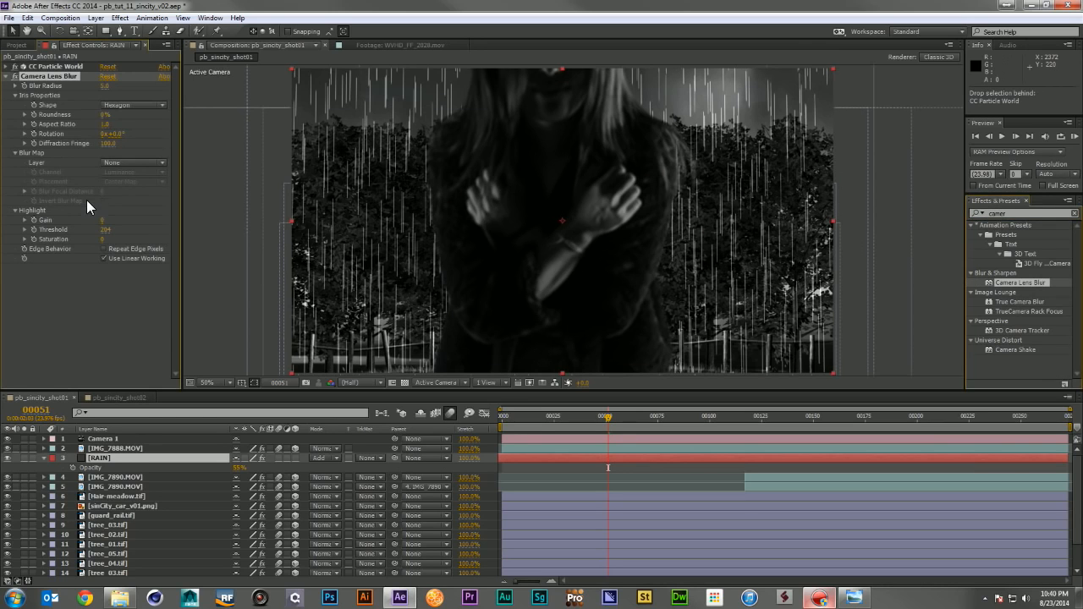
- Try a Blur Radius of 2 on the rain's Camera Lens Blur and set it back to 5
click(105, 85)
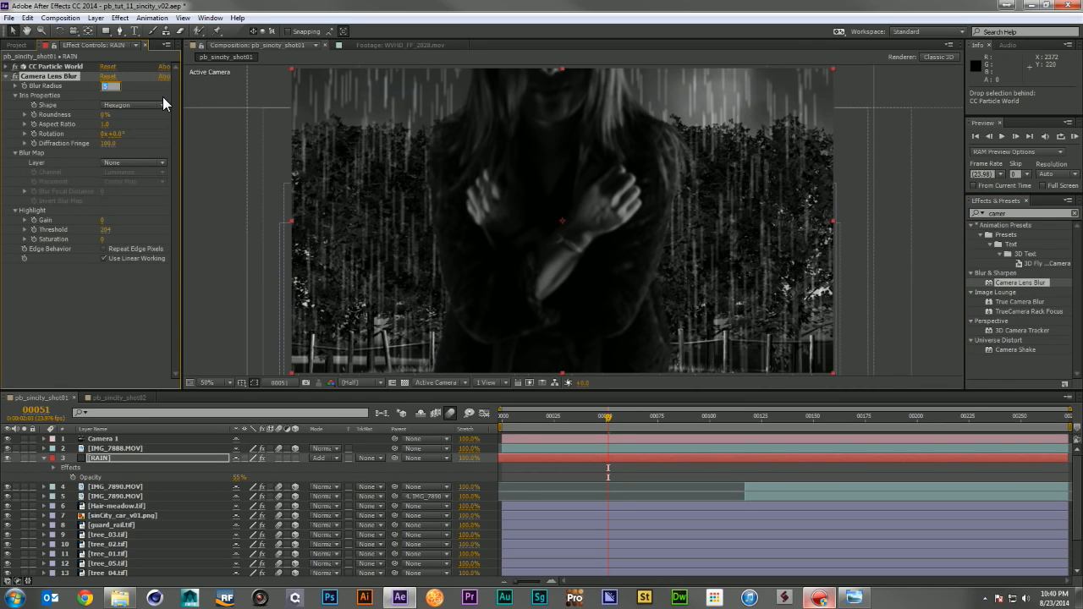
text(2)
key(Return)
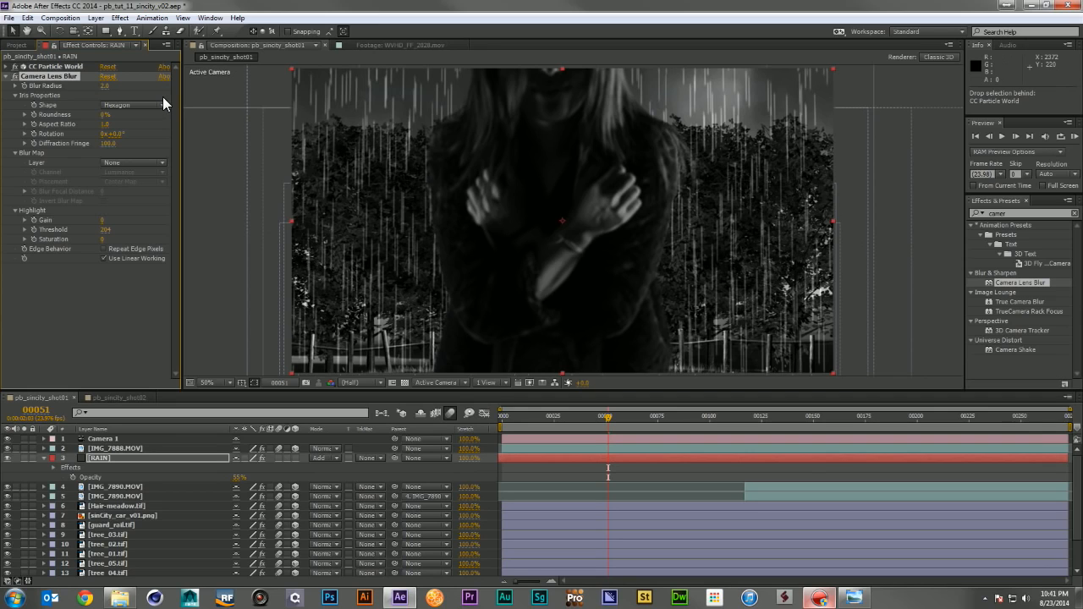
click(105, 86)
key(Return)
click(105, 86)
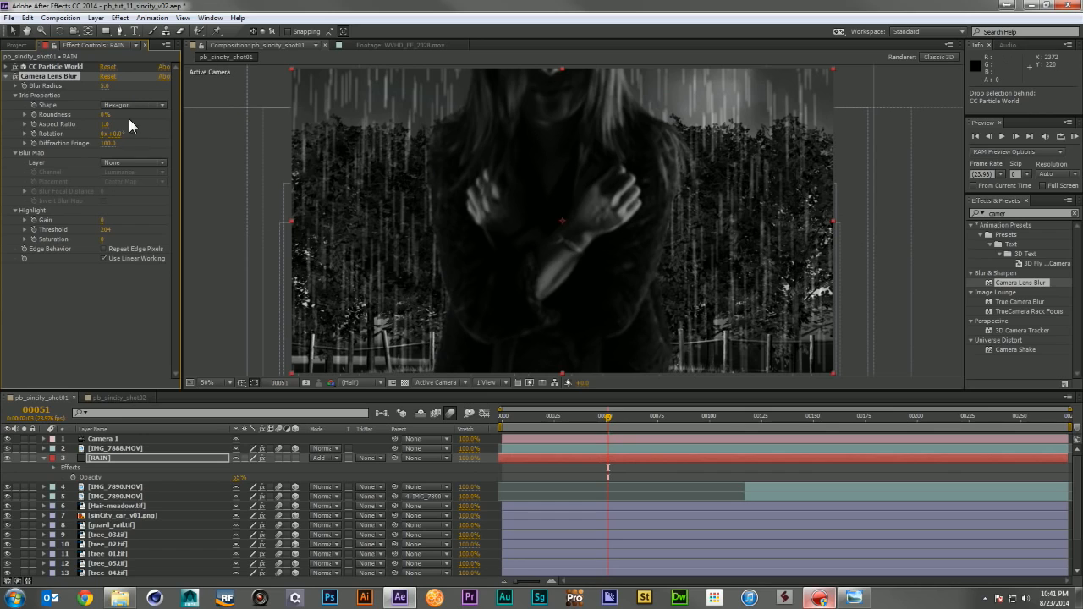
- Reduce the RAIN layer's opacity further and compare the last frame with the Sin City comic page in Windows Photo Viewer
click(240, 479)
key(Return)
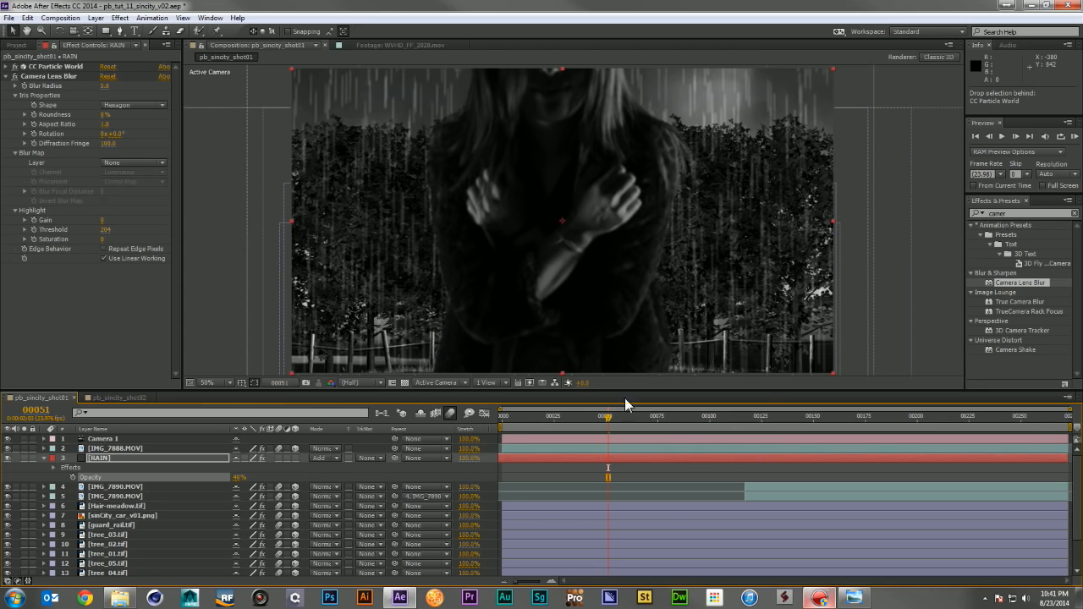
drag(638, 418, 884, 419)
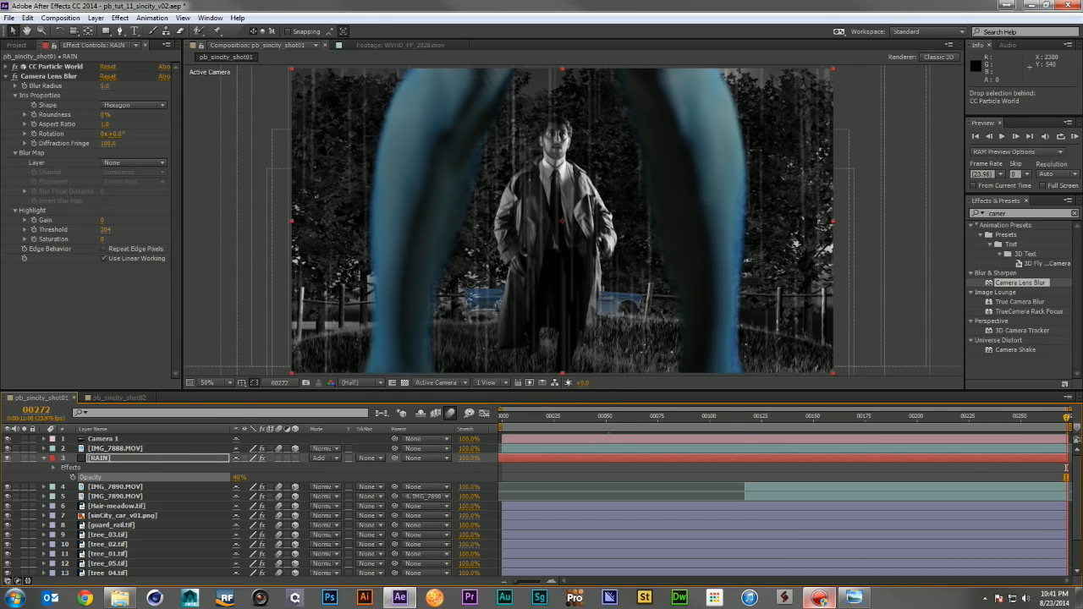
key(alt+Tab)
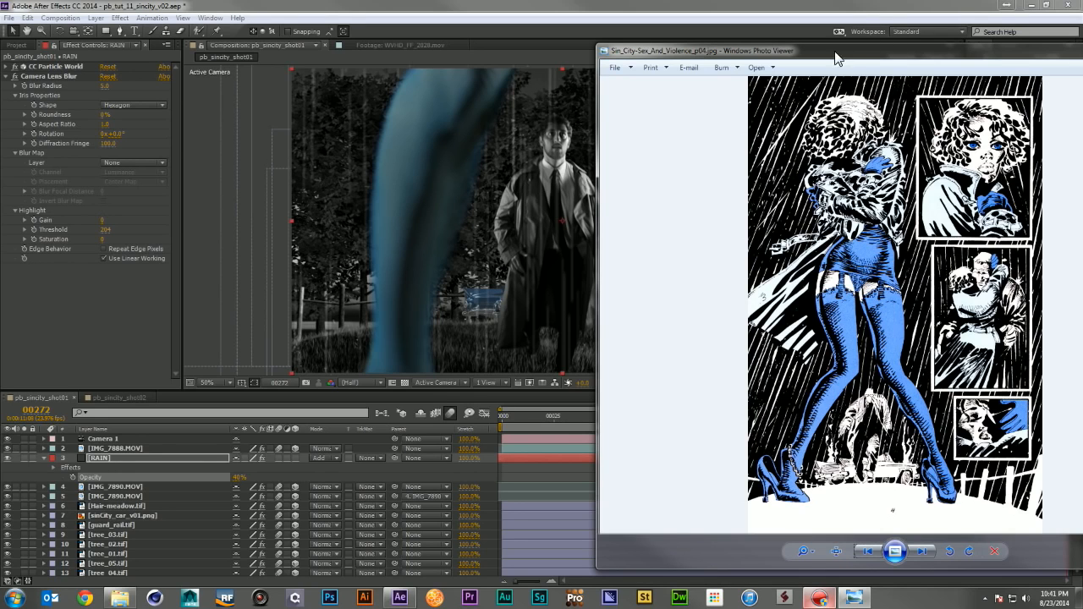
key(alt+Tab)
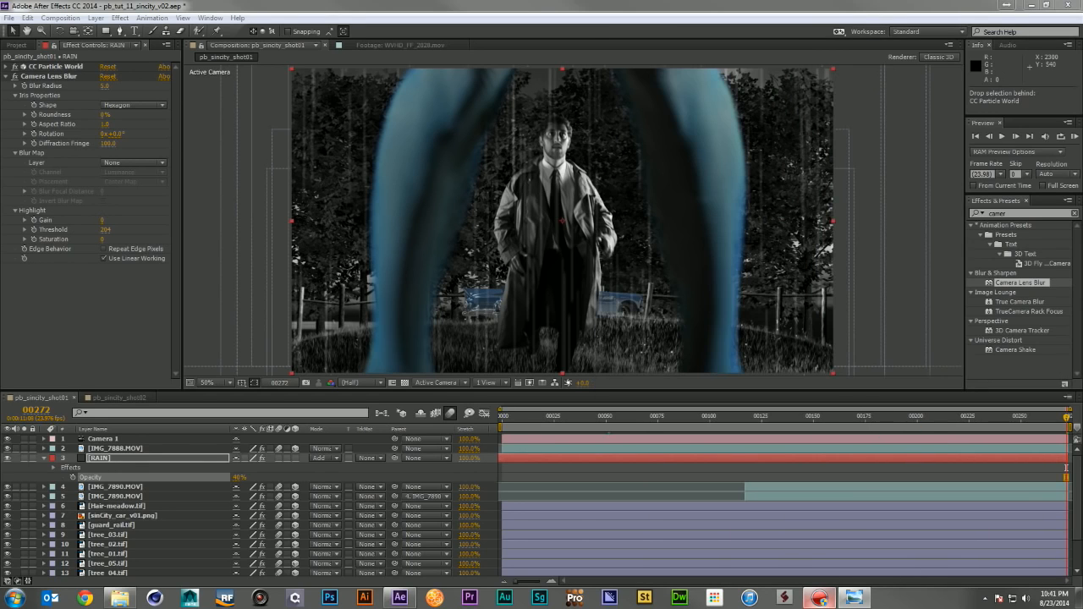
- Rotate the RAIN layer clockwise so the rain falls diagonally and scale it up to 154% to cover the frame
click(120, 450)
click(110, 459)
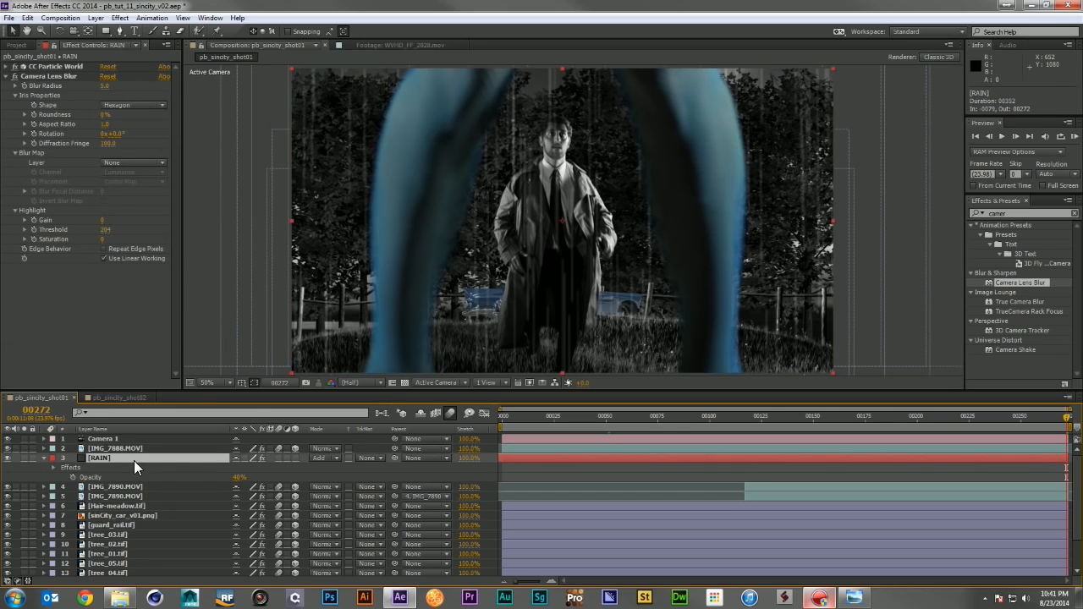
key(s)
mouse_move(252, 468)
mouse_down()
mouse_move(276, 467)
mouse_move(261, 465)
mouse_up()
key(r)
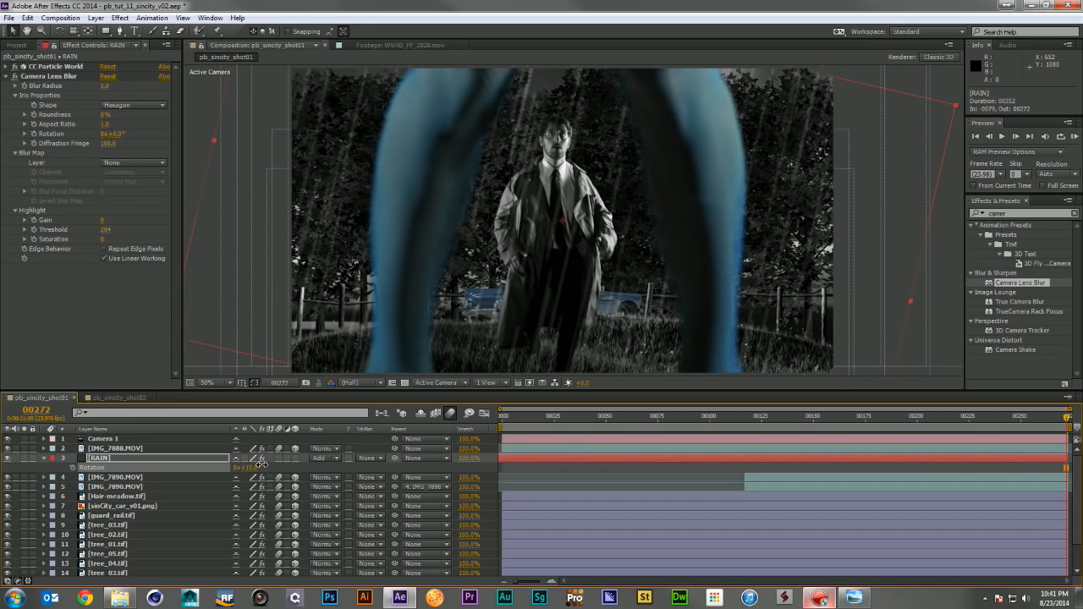
key(s)
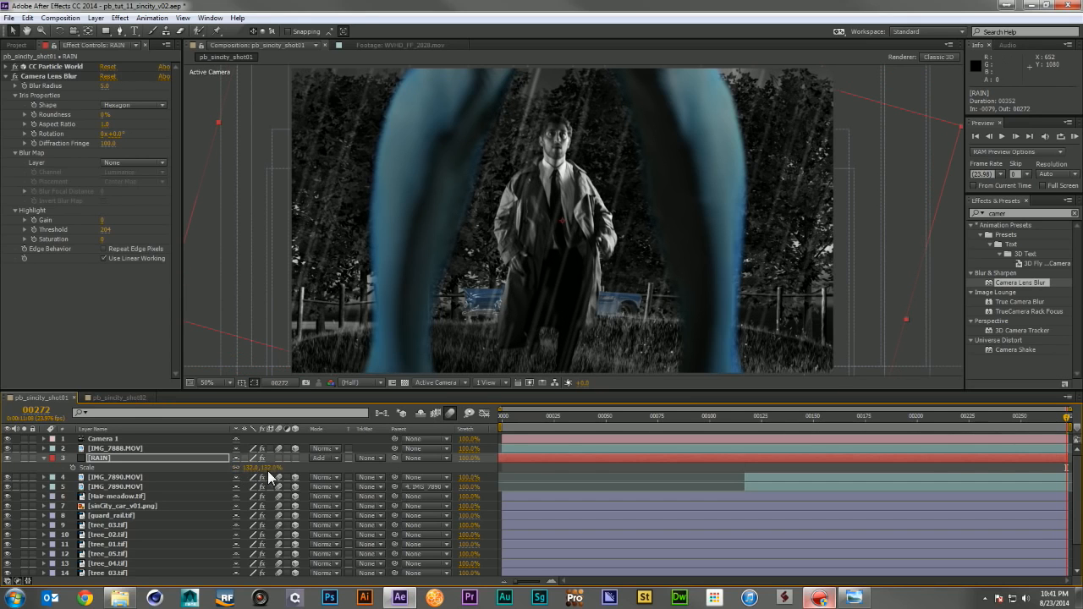
drag(275, 465, 284, 466)
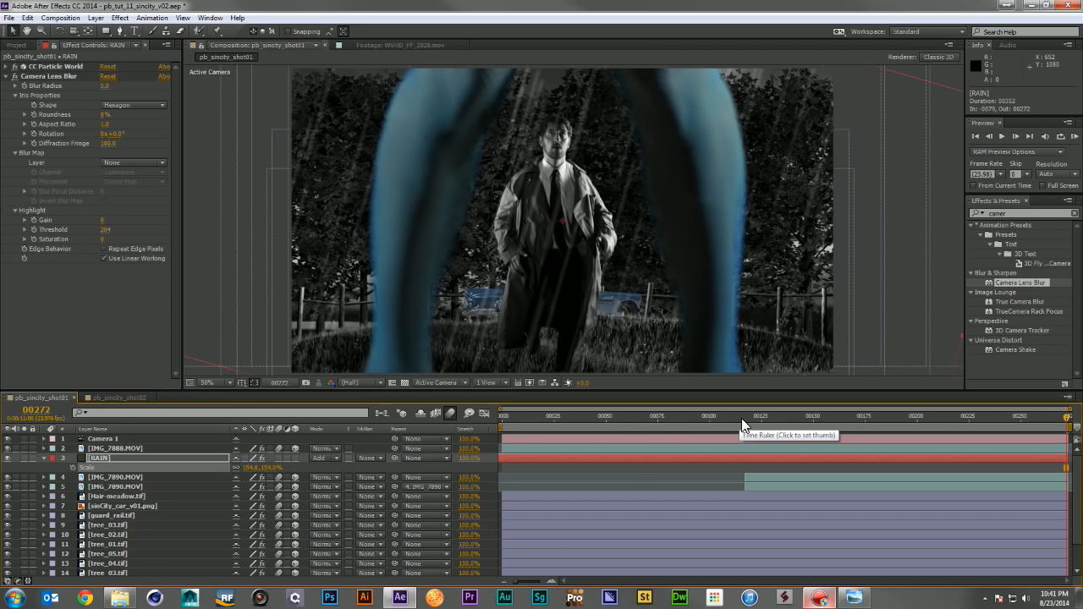
- Move to frame 1, duplicate the RAIN layer and place the copy above all other layers
click(503, 420)
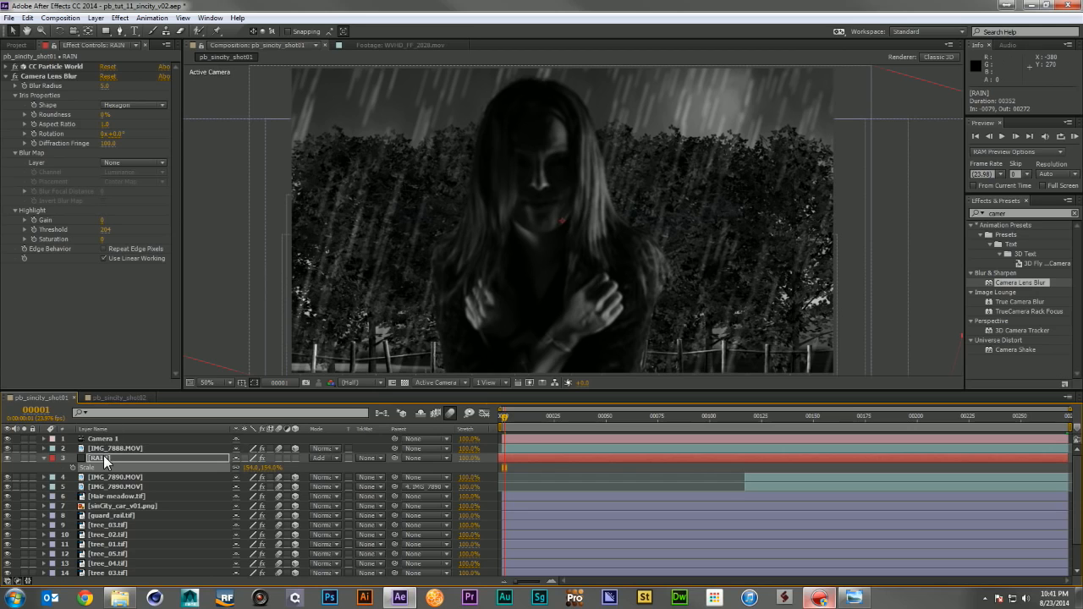
key(ctrl+d)
drag(107, 432, 107, 434)
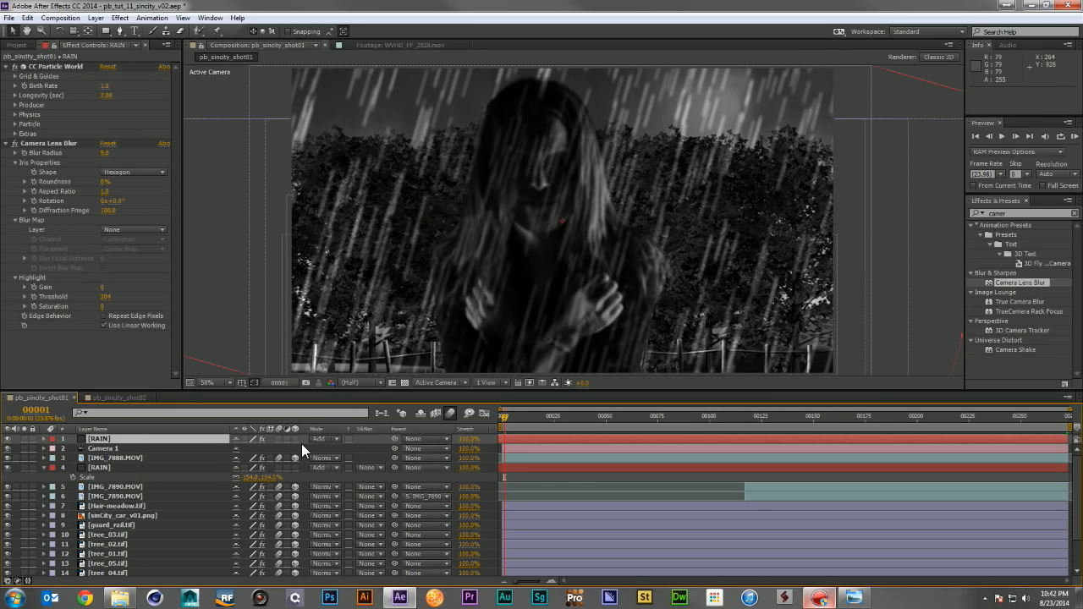
- Compare the front RAIN copy with and without Camera Lens Blur, and set its Blur Radius to 3
click(14, 143)
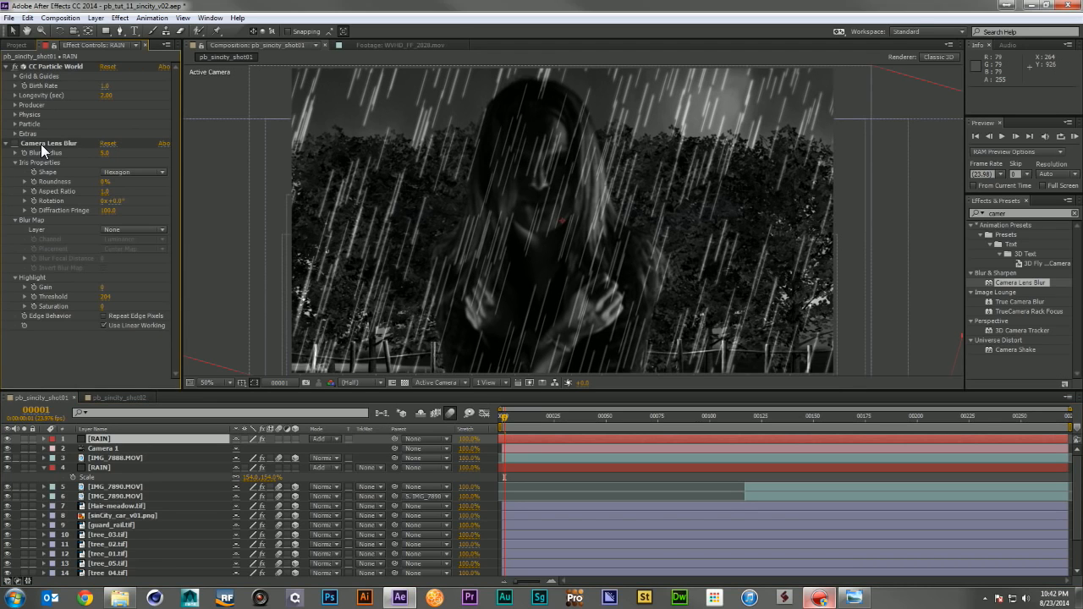
click(69, 147)
click(14, 143)
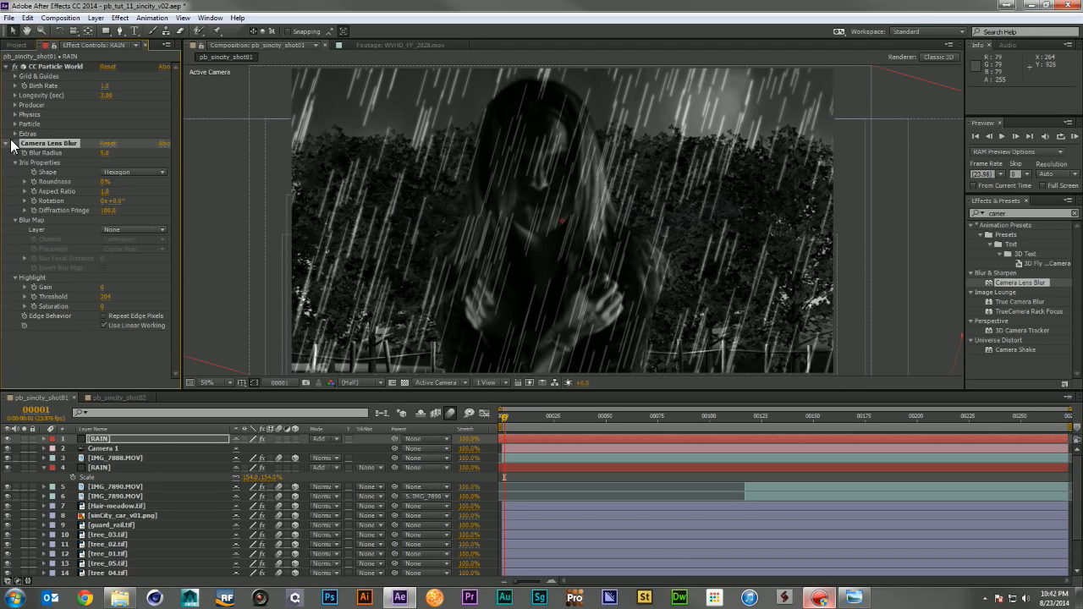
click(106, 154)
text(3)
key(Return)
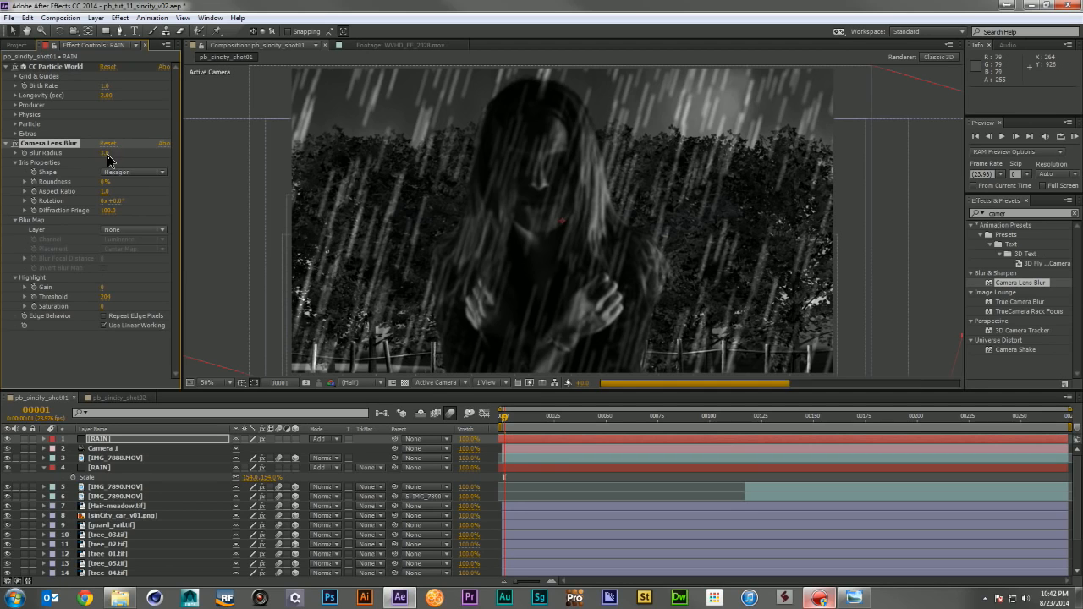
- Scale the front RAIN layer to 250% and set its CC Particle World Birth Rate to 0.5
click(160, 440)
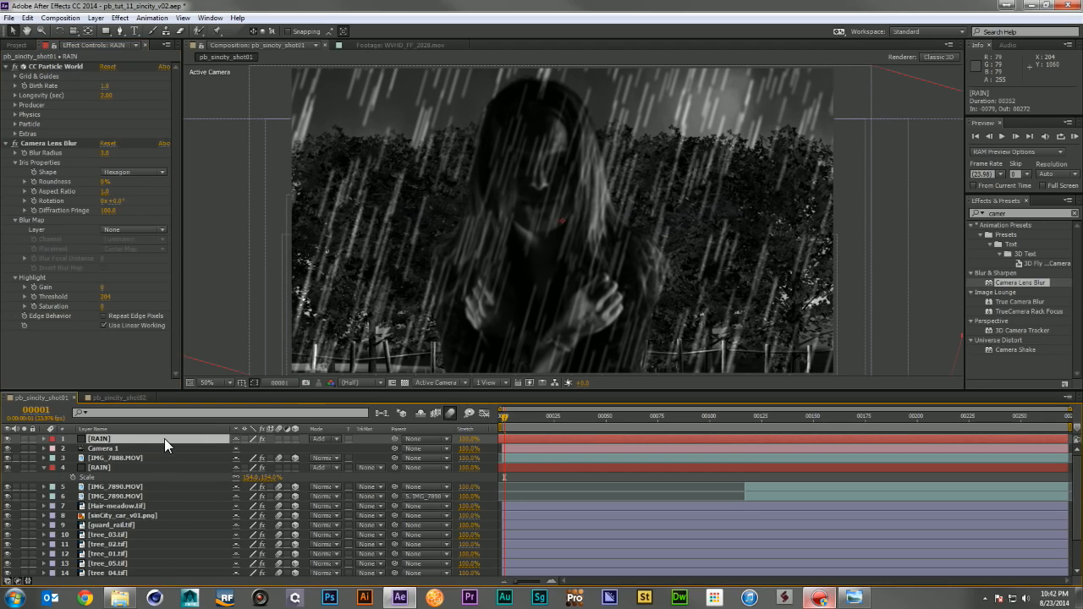
key(s)
click(267, 447)
text(250)
key(Return)
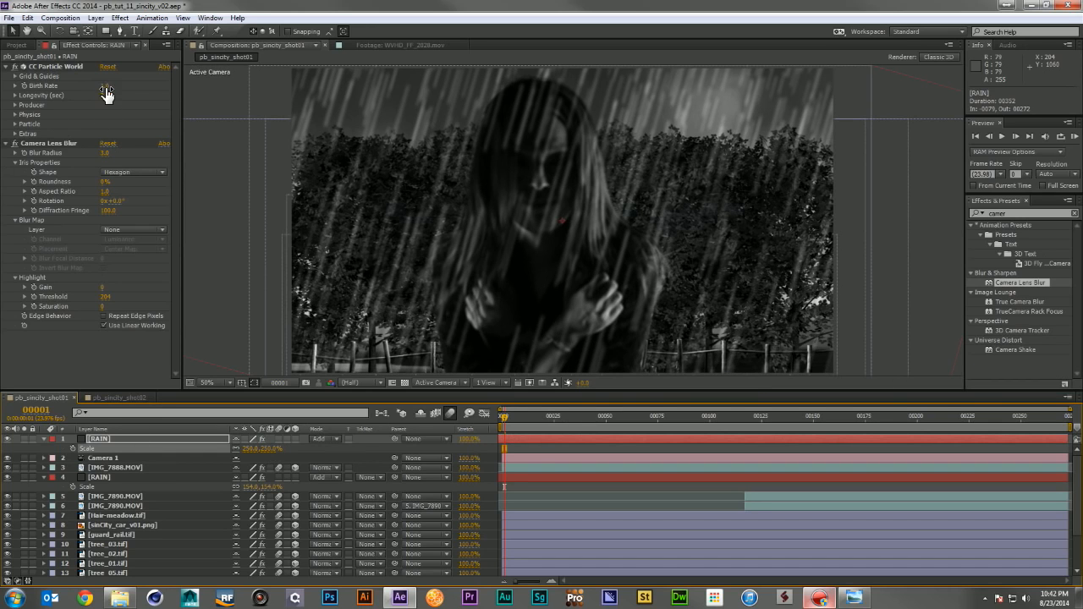
click(145, 86)
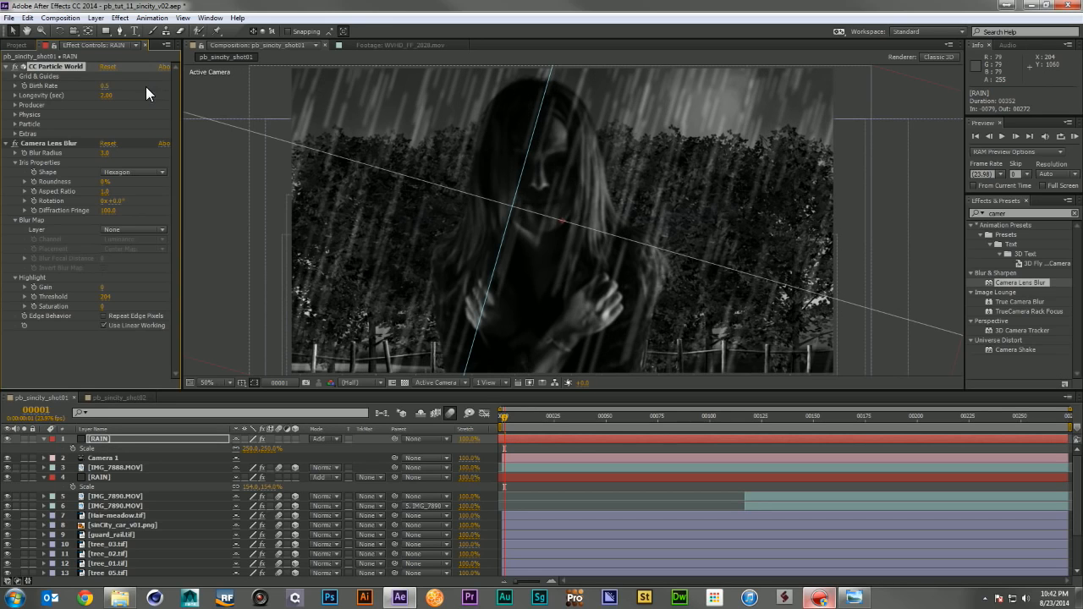
- Compare the rain with the Sin City comic page in Windows Photo Viewer and check the composition's first and last frames
click(613, 496)
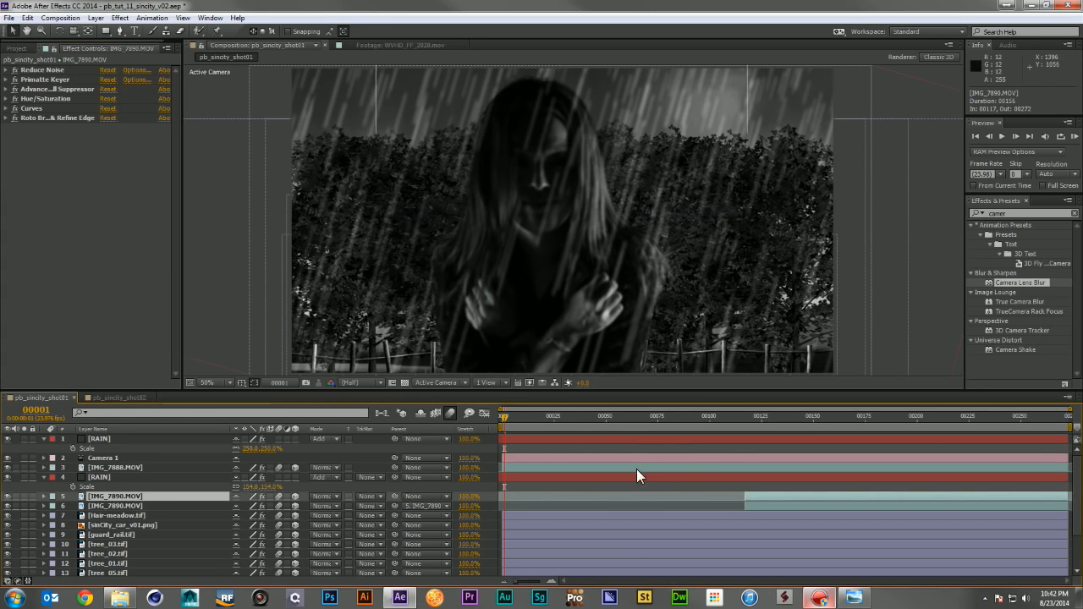
key(alt+Tab)
drag(879, 63, 834, 59)
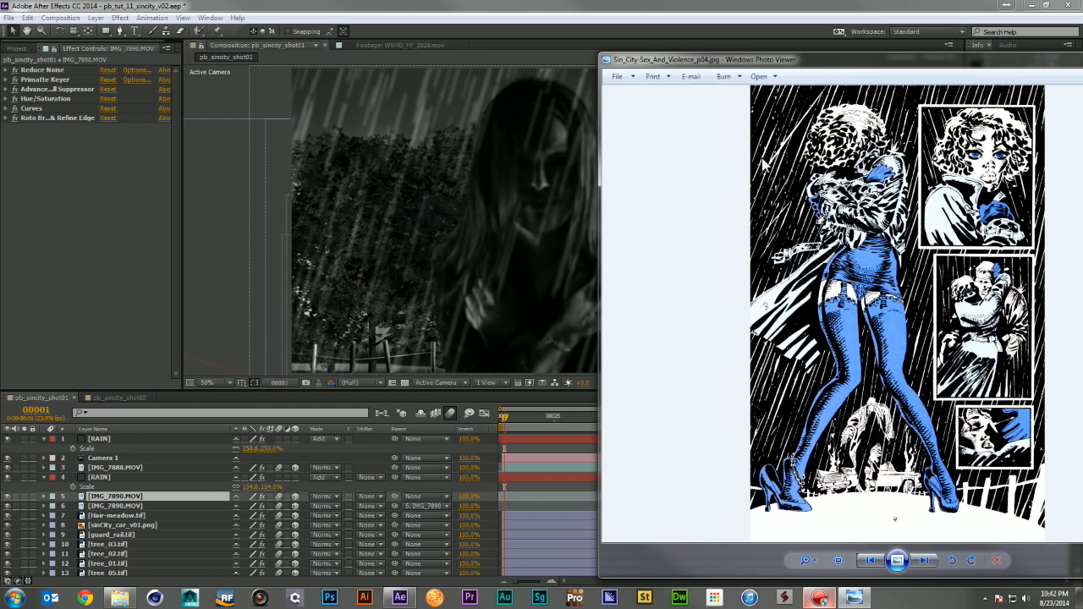
key(alt+Tab)
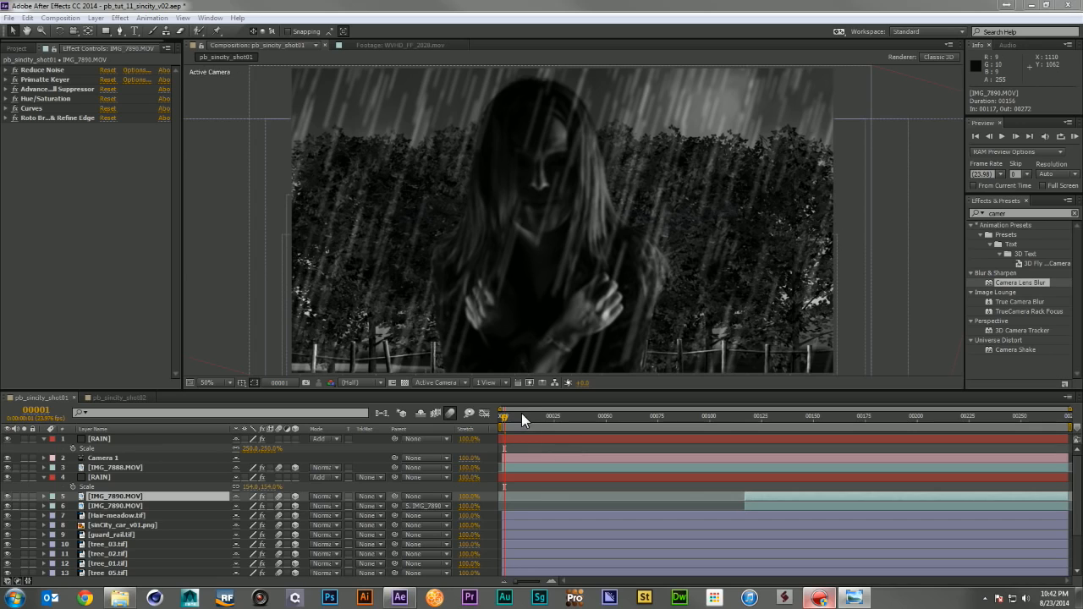
drag(502, 415, 471, 415)
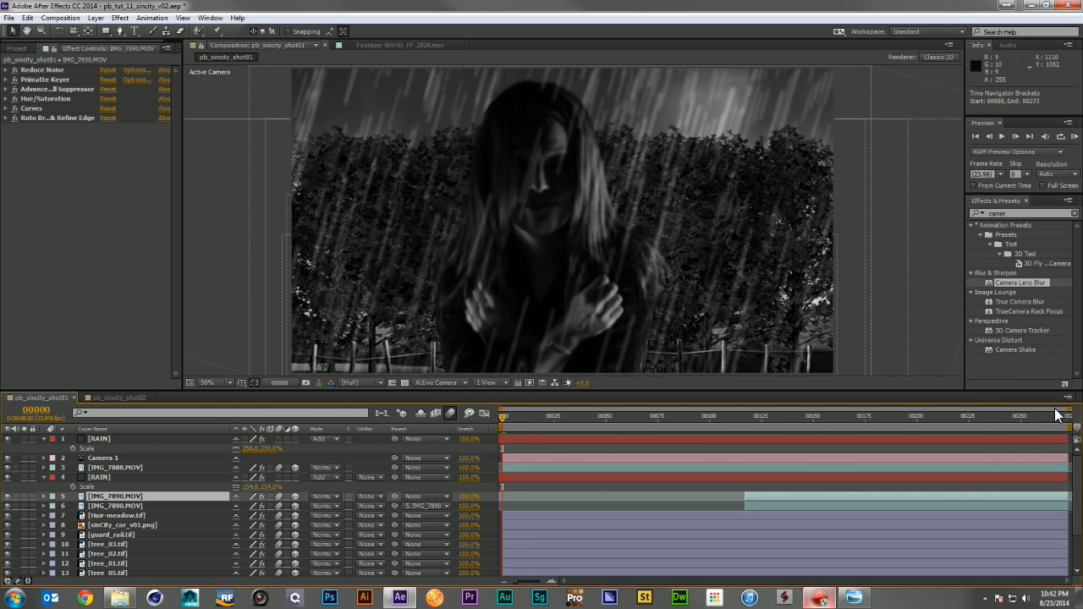
click(1067, 416)
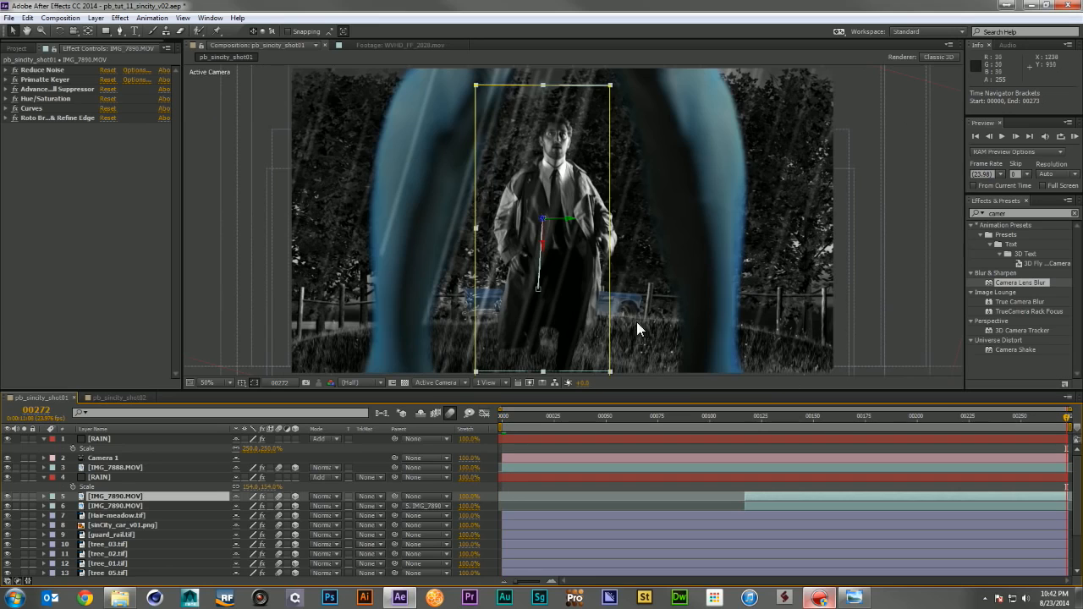
click(508, 488)
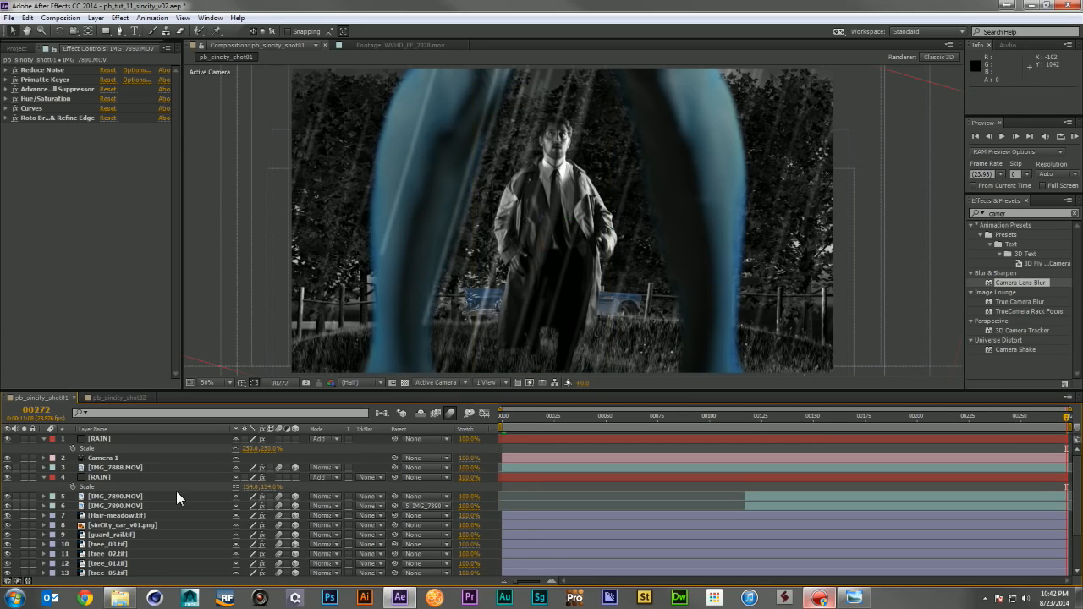
- Create a black 1920 × 1080 solid named VIN and place it directly below the IMG_7888.MOV layer
click(43, 477)
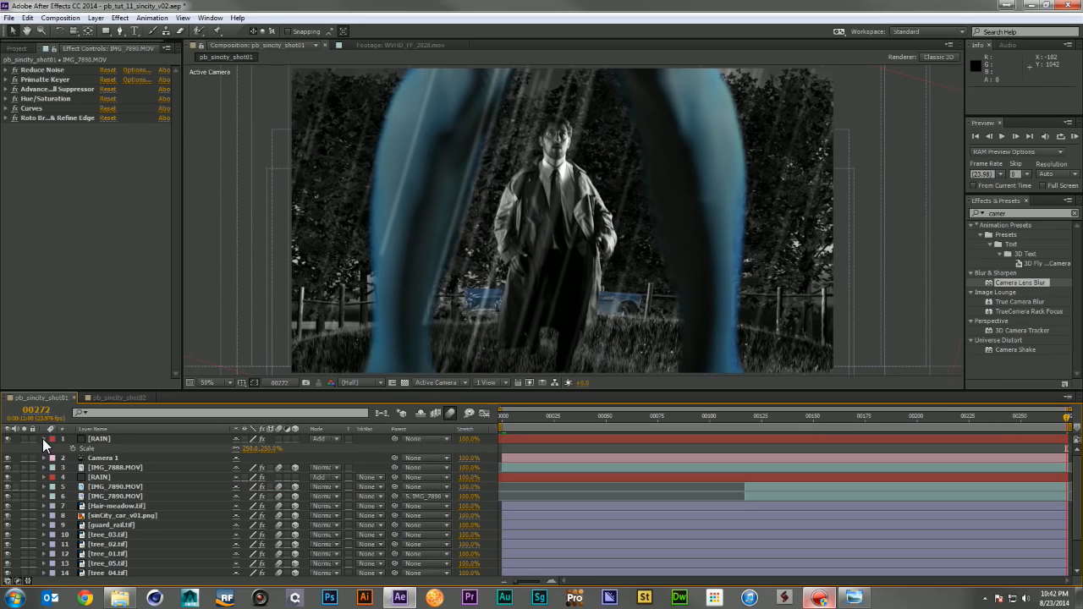
click(43, 438)
key(ctrl+y)
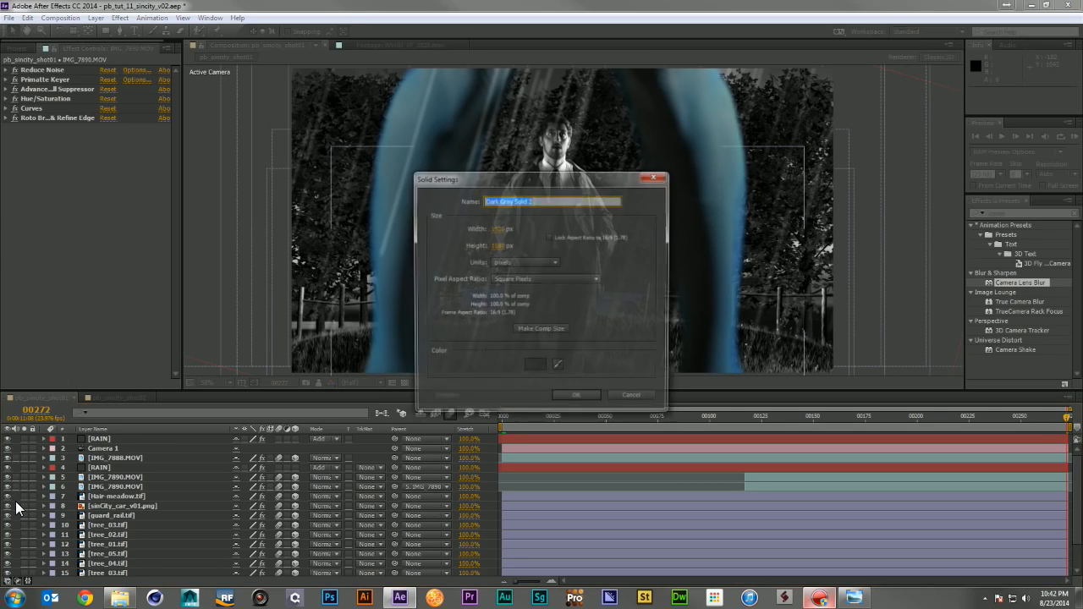
text(VIG)
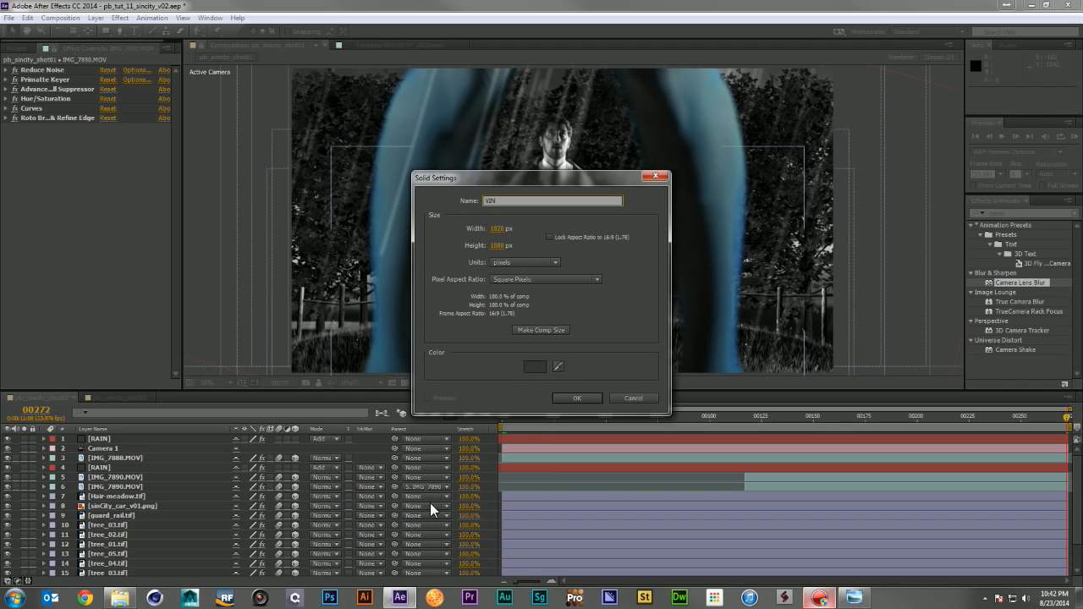
click(534, 368)
text(000000)
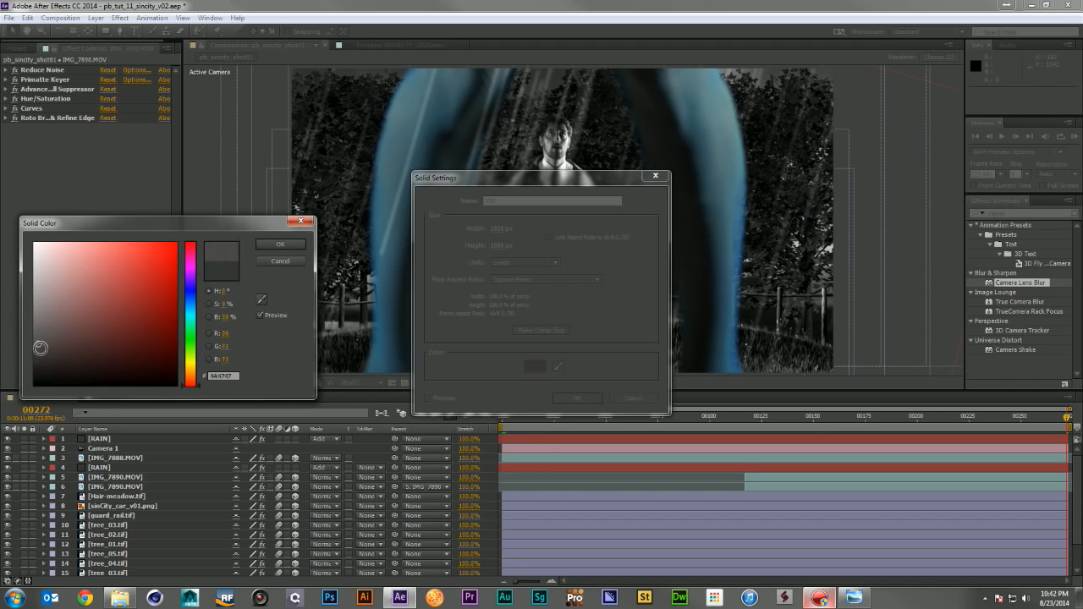
click(282, 245)
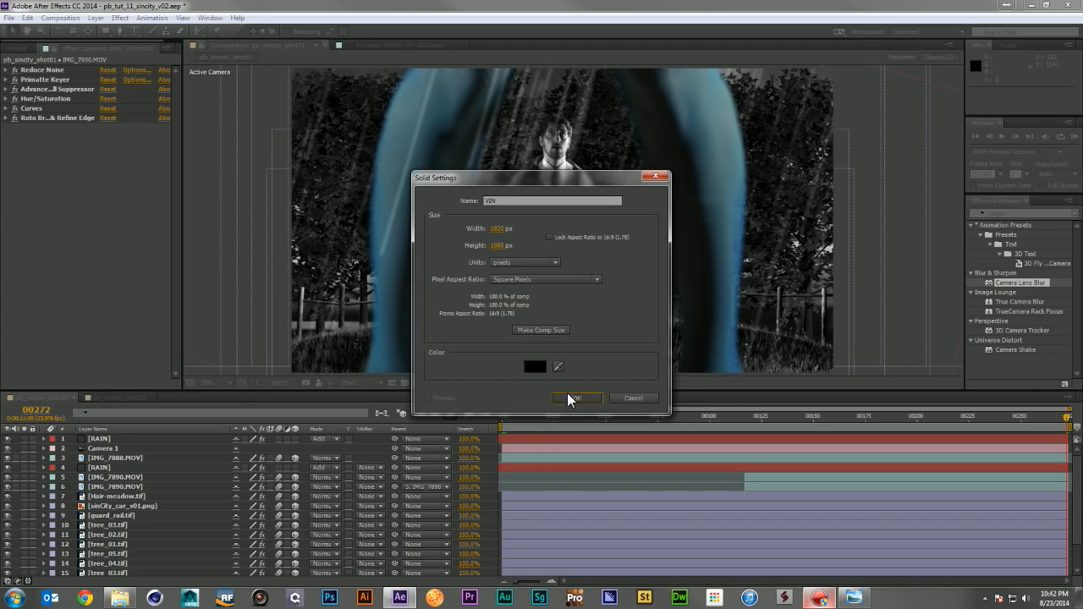
click(574, 398)
drag(126, 440, 127, 469)
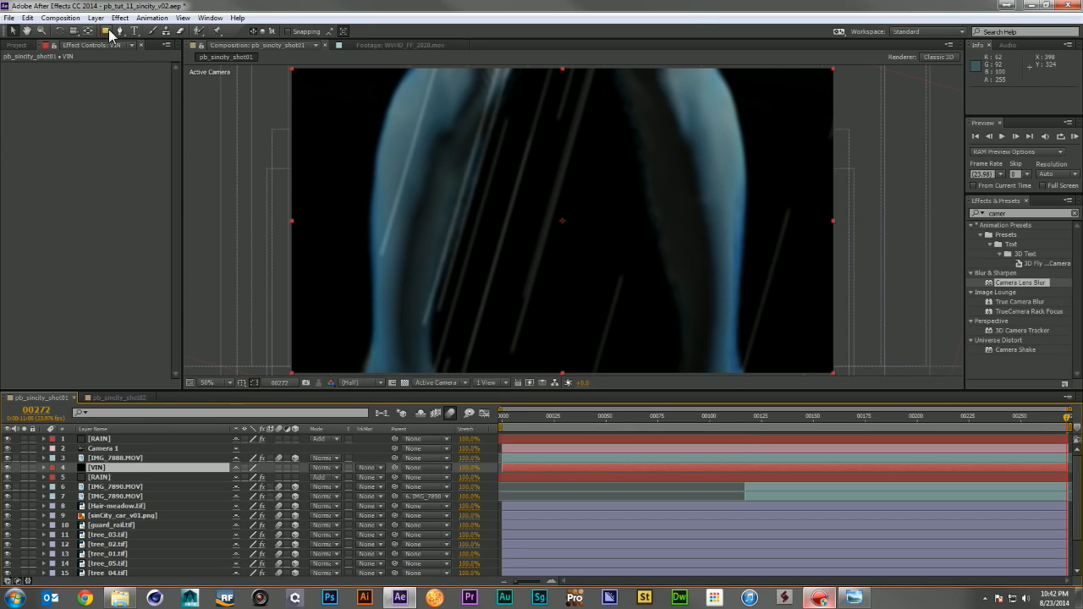
- Draw an elliptical mask about 1724 × 1456 px on the VIN solid around the man and set it to Subtract
drag(106, 31, 169, 55)
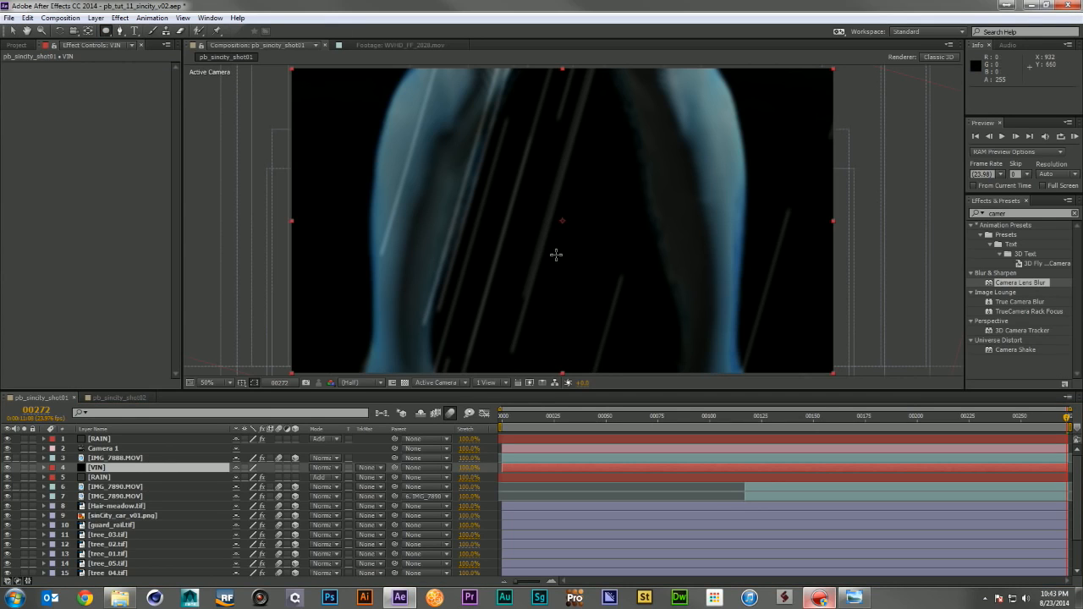
key(comma)
drag(442, 83, 600, 211)
drag(670, 243, 686, 290)
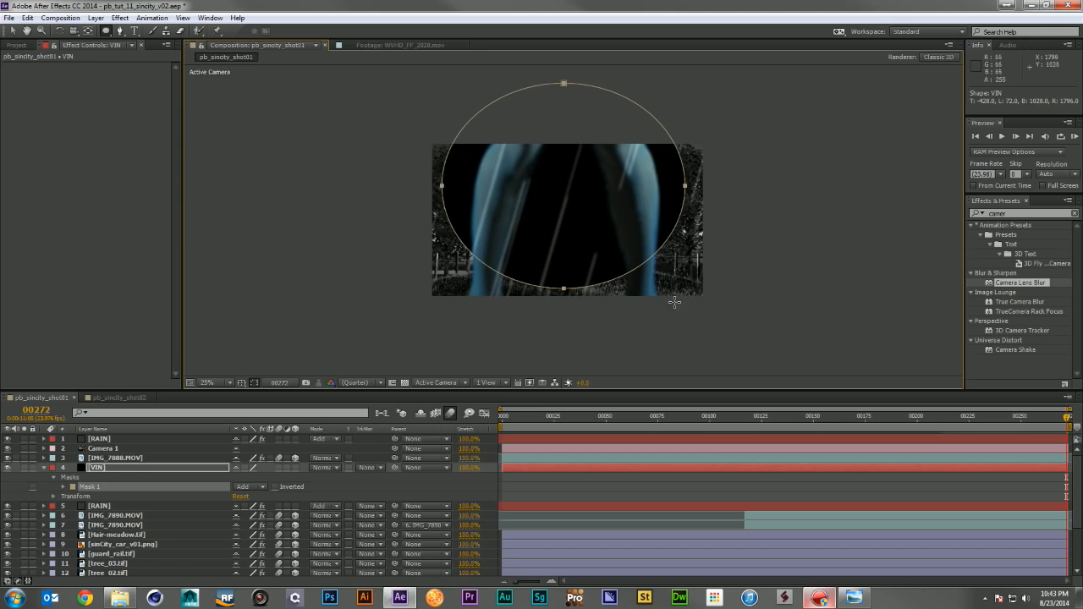
click(254, 488)
click(266, 523)
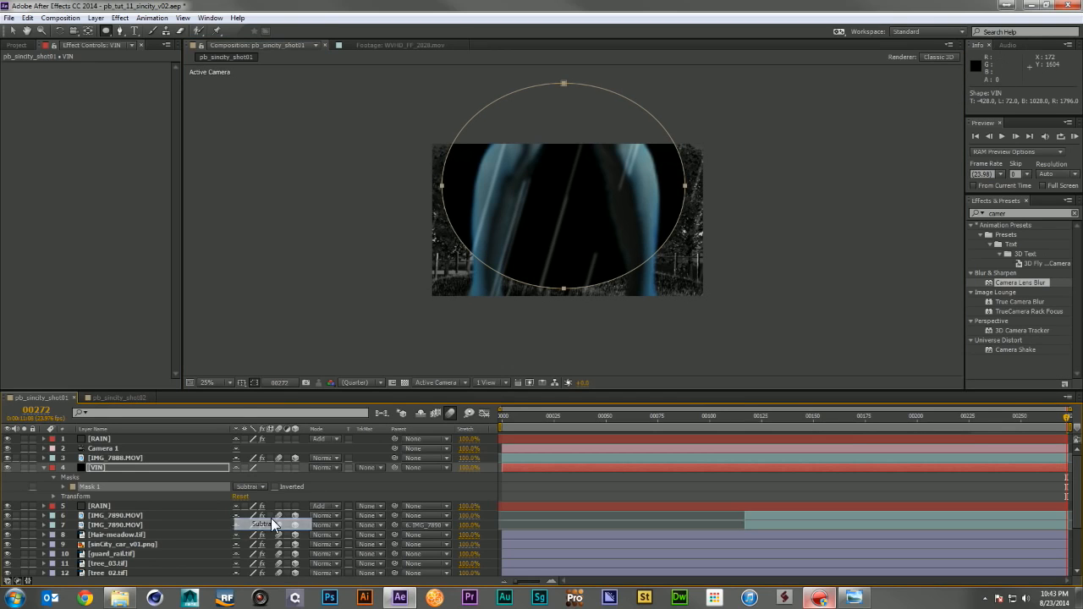
- Feather the VIN layer's mask by 400 pixels
key(f)
click(262, 488)
text(400)
key(Return)
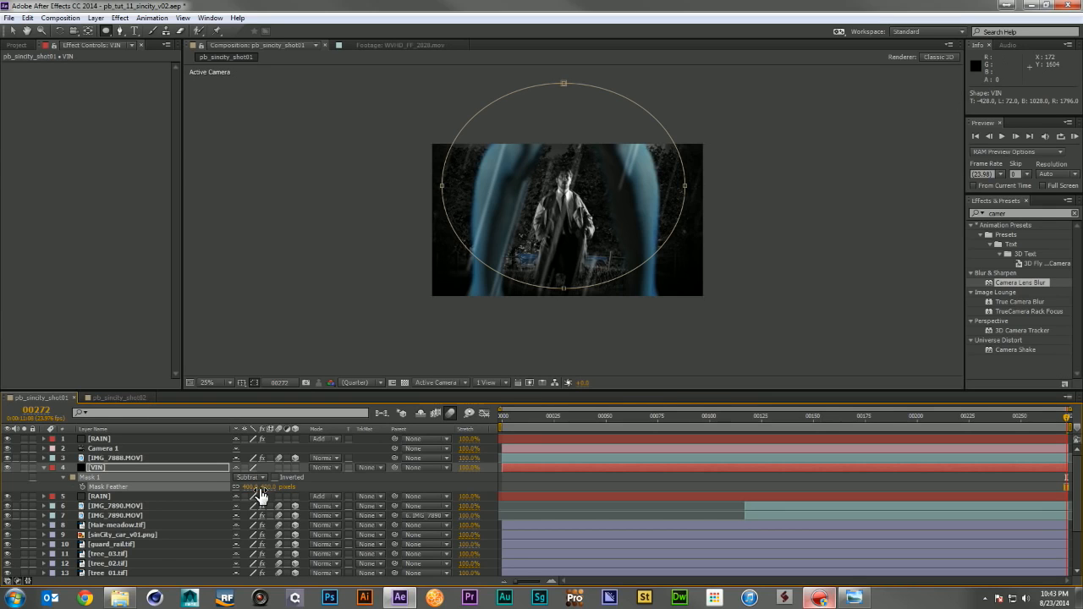
scroll(643, 155, up, 1)
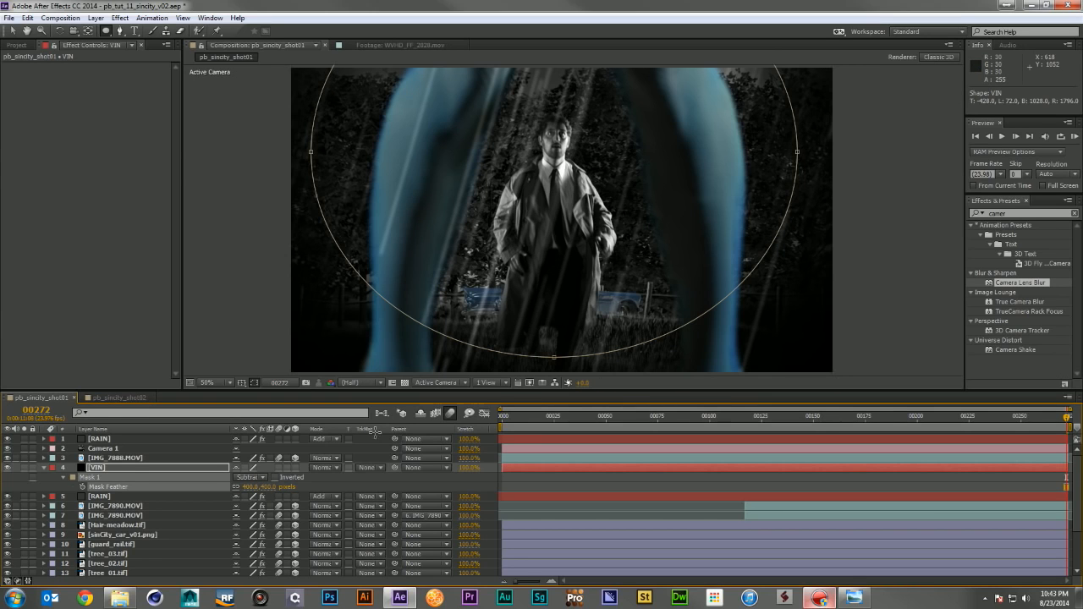
click(268, 488)
- Try 50% opacity on the VIN layer, settle on 80%, and deselect all layers
click(166, 471)
key(t)
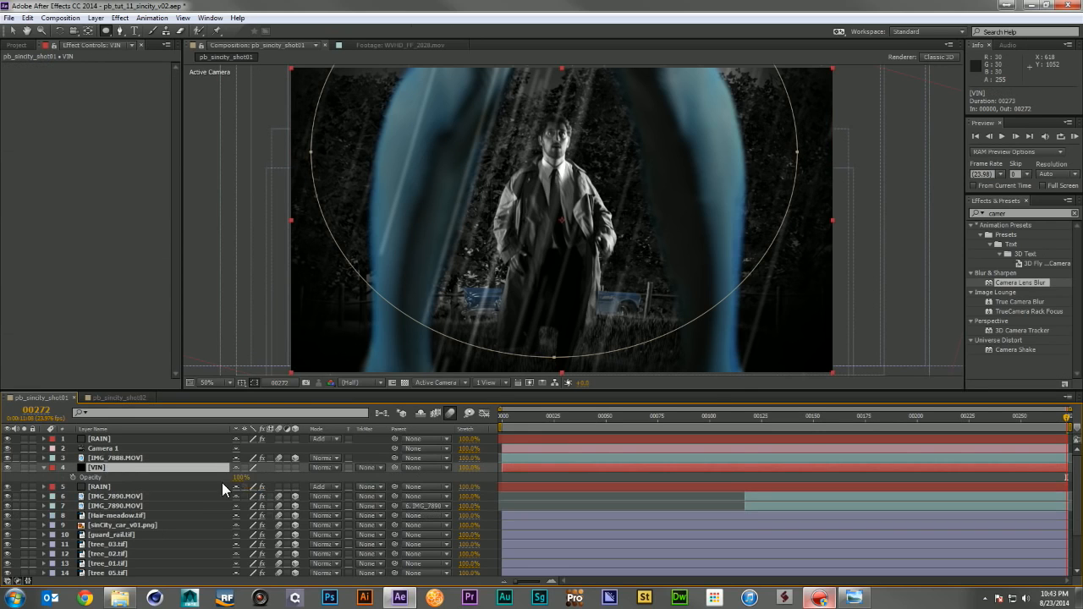
click(241, 477)
text(50)
key(Return)
click(238, 479)
key(Return)
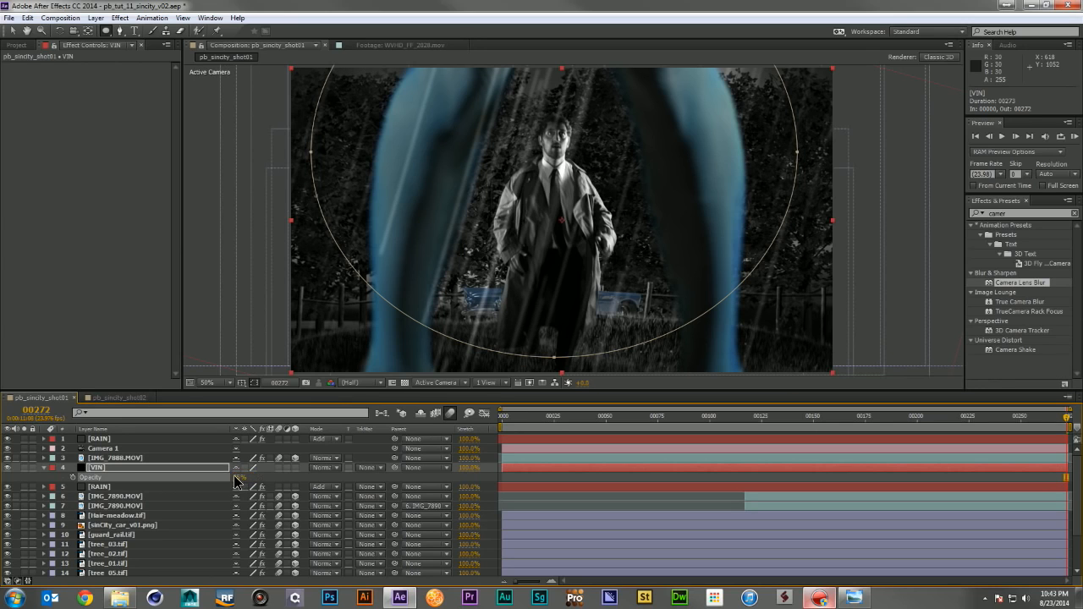
click(238, 479)
key(Return)
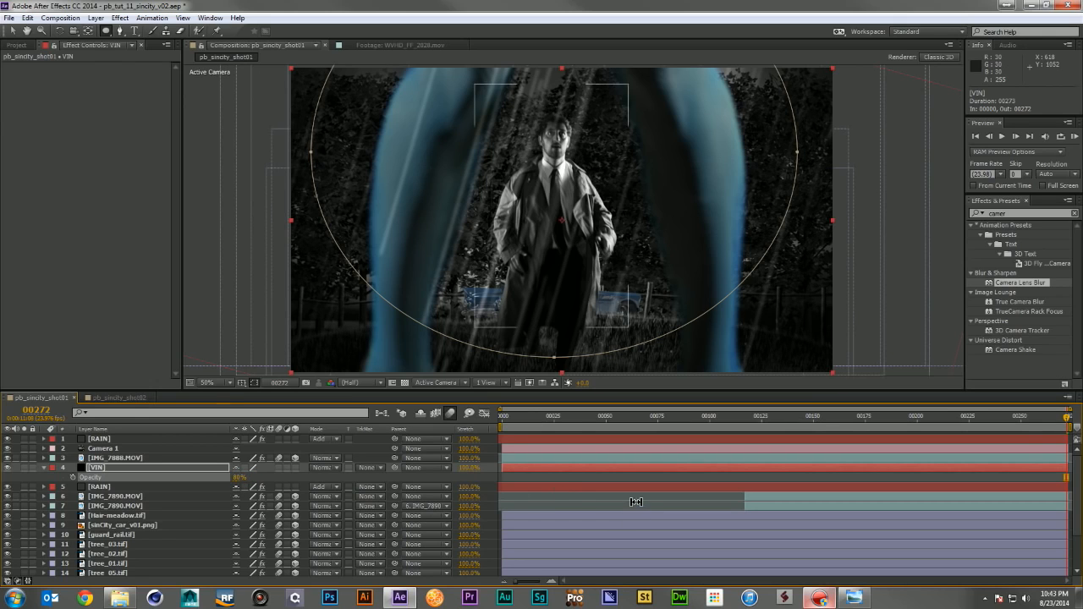
click(634, 504)
key(F2)
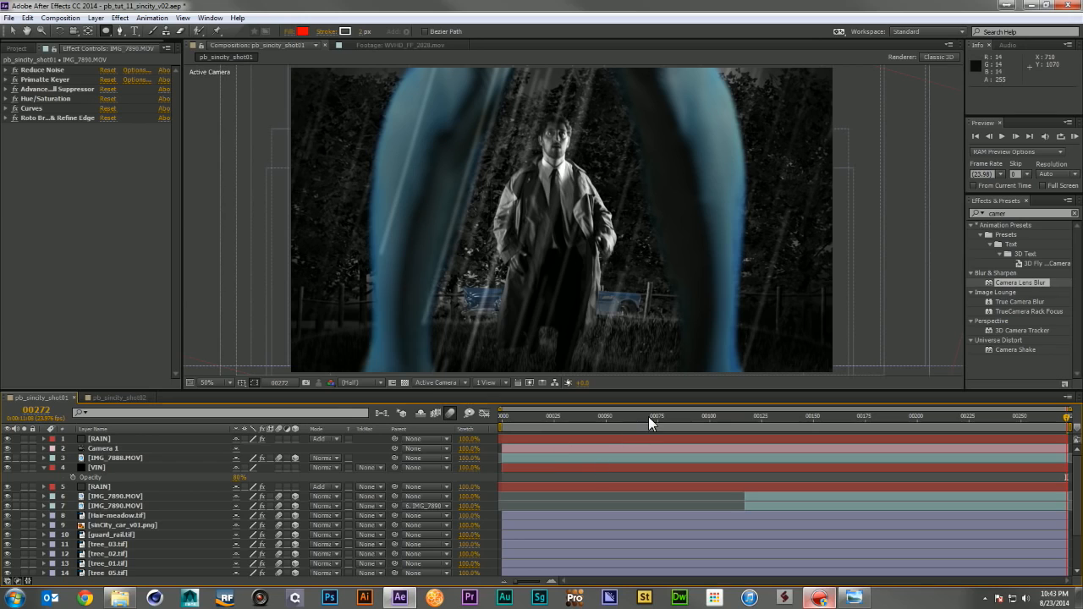
- Duplicate the RAIN layer below VIN and place the copy beneath both IMG_7890.MOV layers
click(97, 487)
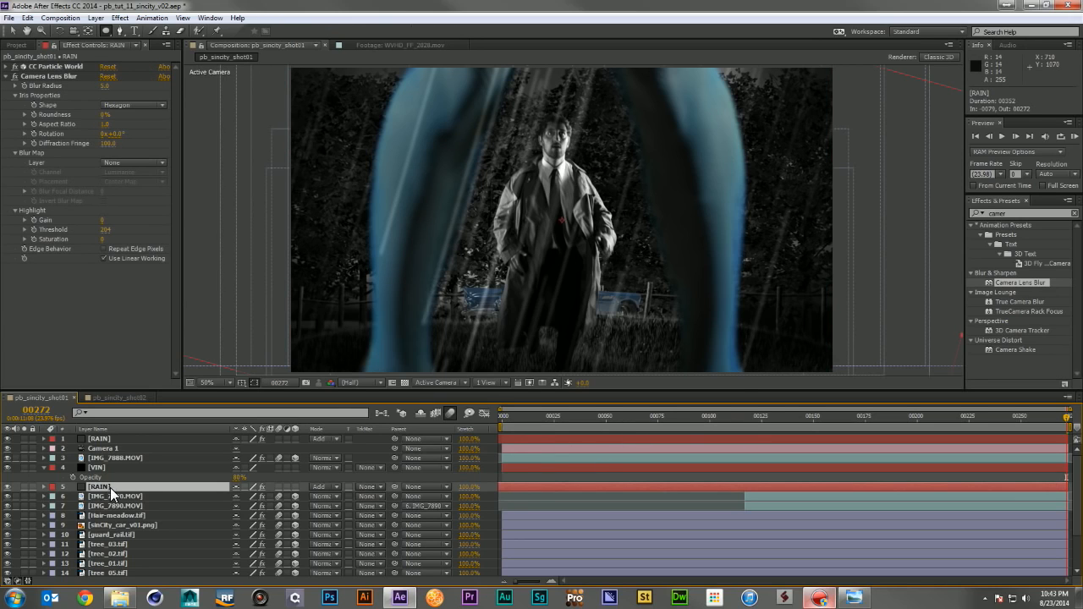
key(ctrl+d)
drag(97, 489, 112, 520)
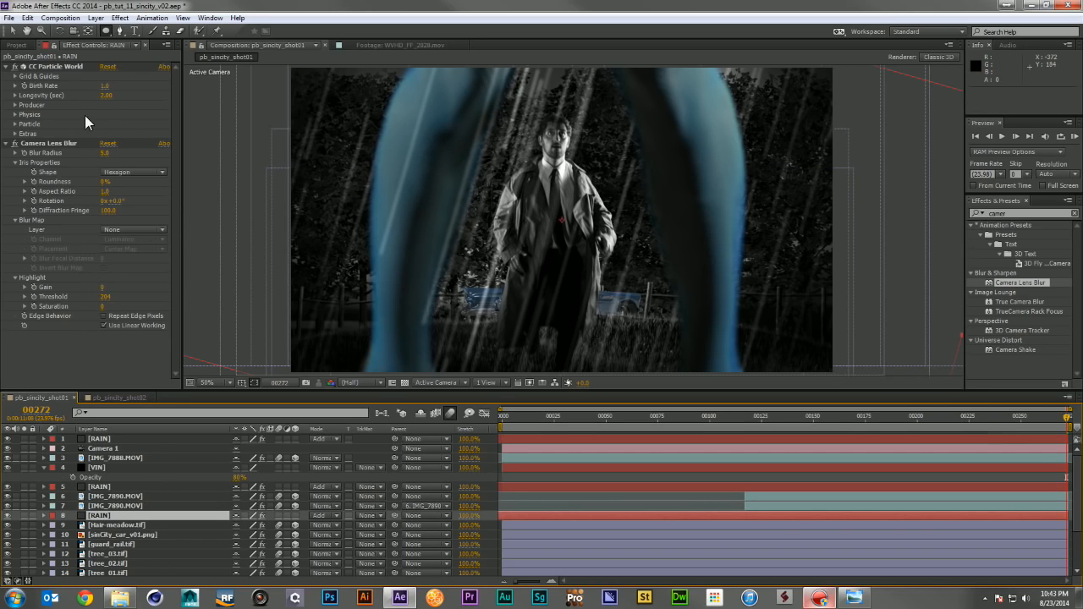
- Adjust the Producer Position Y of the rearmost RAIN layer's CC Particle World, checking the rain at frame 0
click(16, 105)
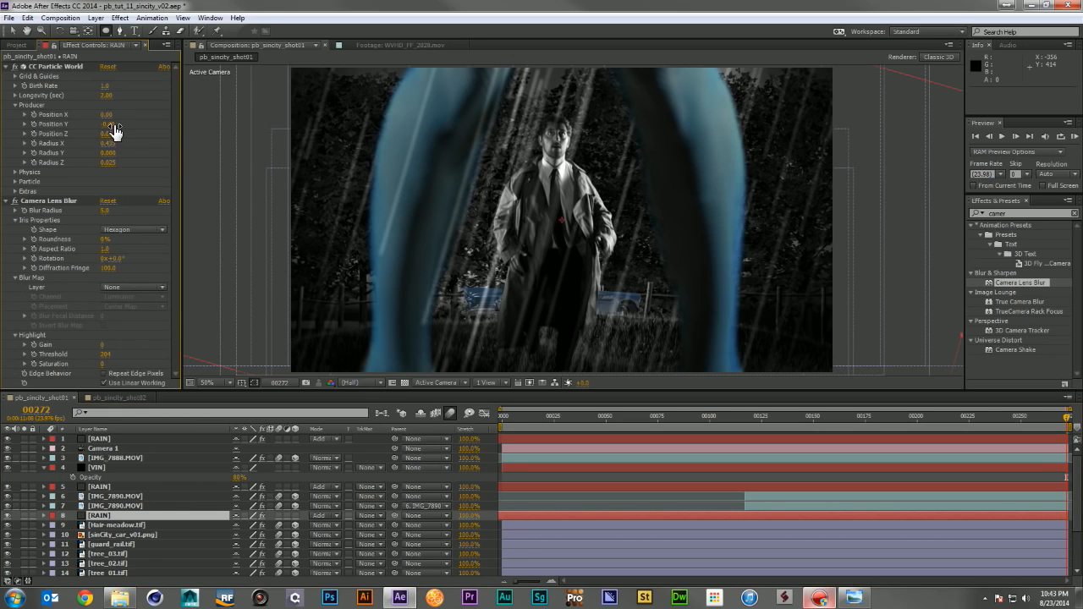
drag(112, 125, 130, 138)
click(503, 417)
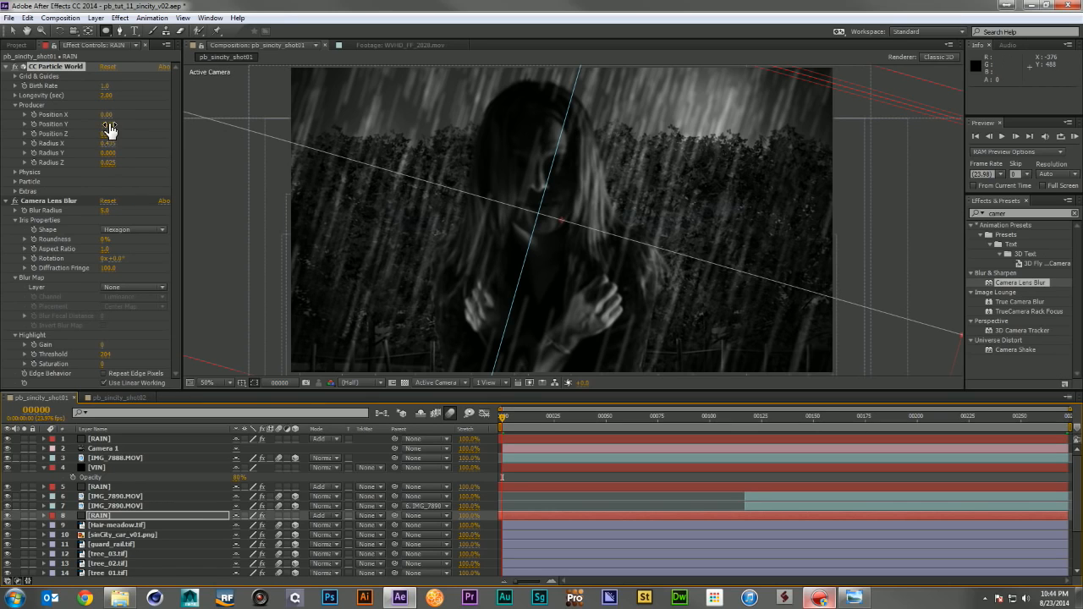
drag(106, 125, 85, 125)
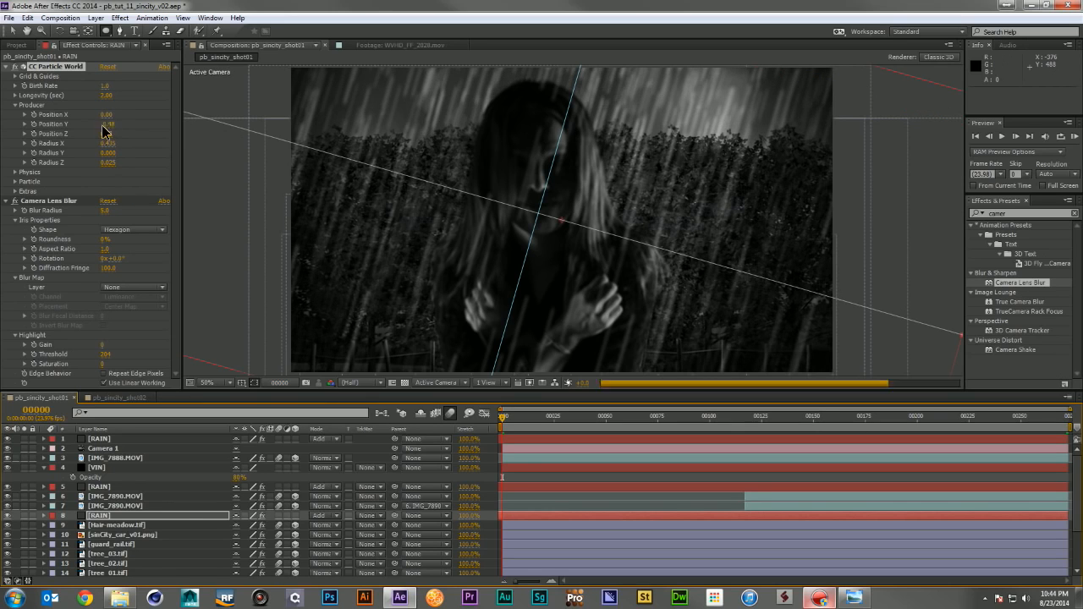
- Set the CC Particle World Birth Rate of the RAIN layer below VIN to 0.7
click(127, 515)
click(115, 488)
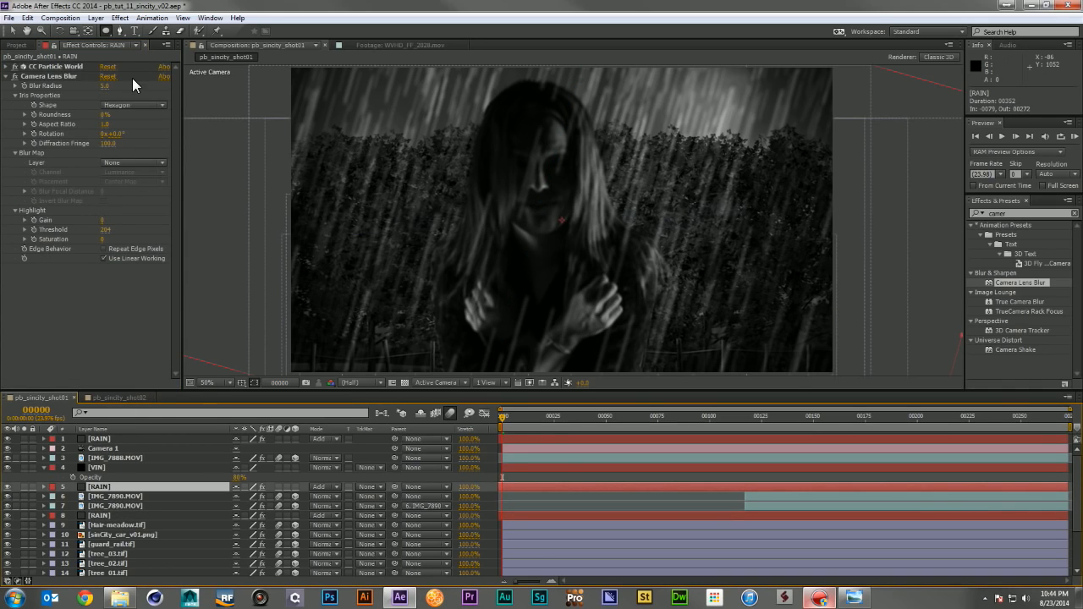
click(13, 67)
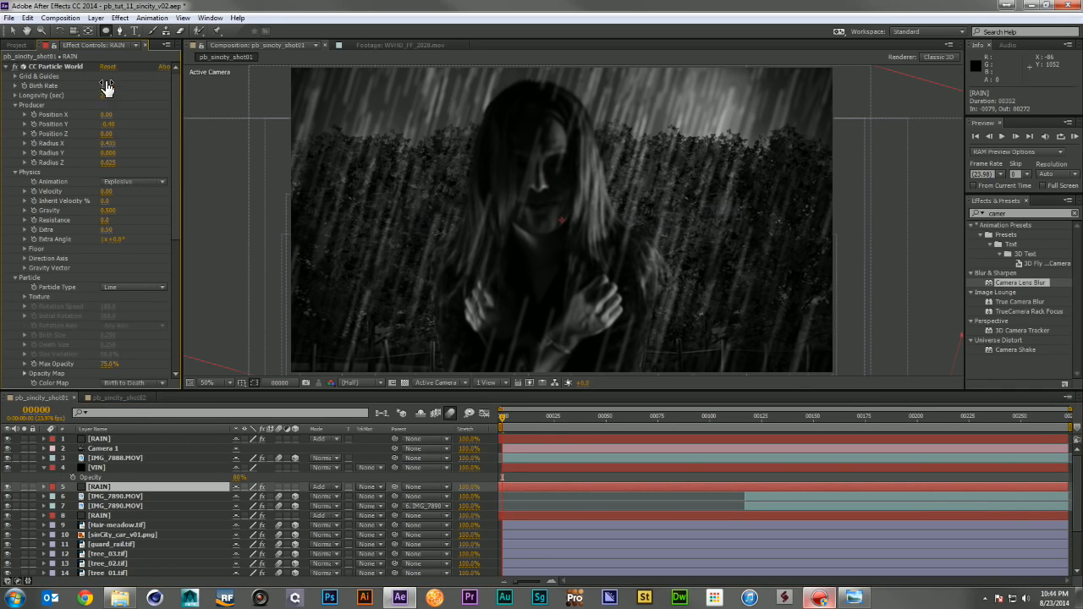
click(110, 85)
key(Return)
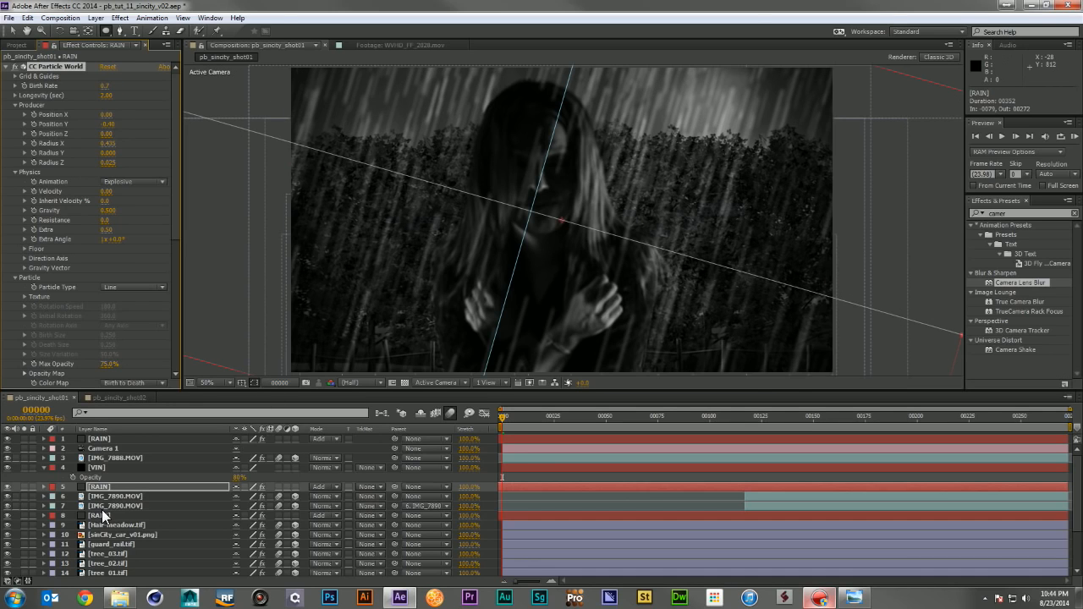
- Set the CC Particle World Birth Rate of the rearmost RAIN layer to 0.5
click(102, 509)
click(107, 512)
click(108, 86)
text(0.5)
key(Return)
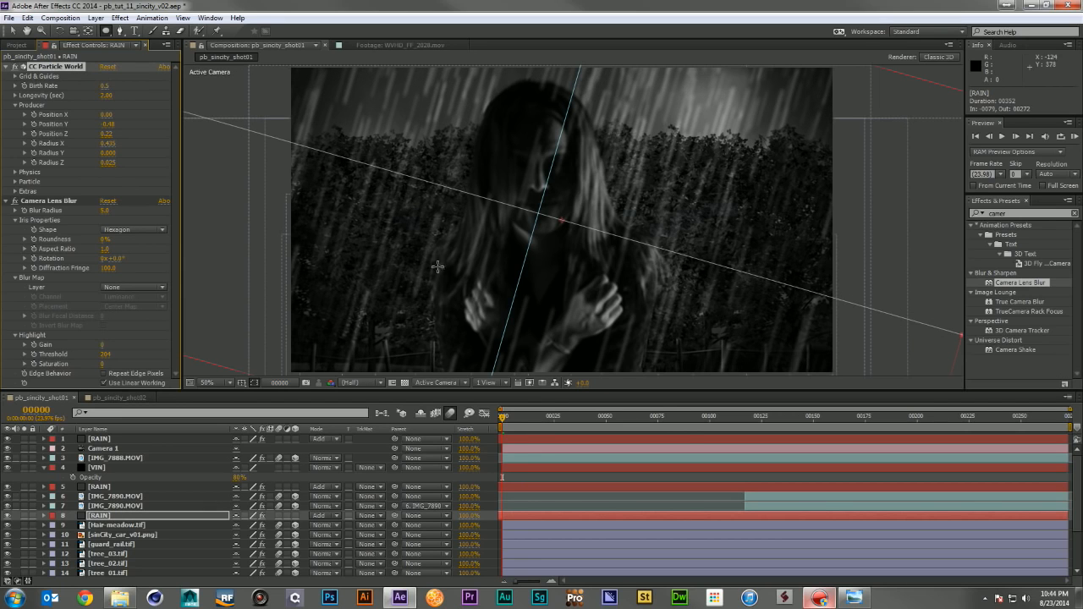
- Collapse the VIN layer's properties and run a RAM preview of the whole shot to check the rain
click(646, 505)
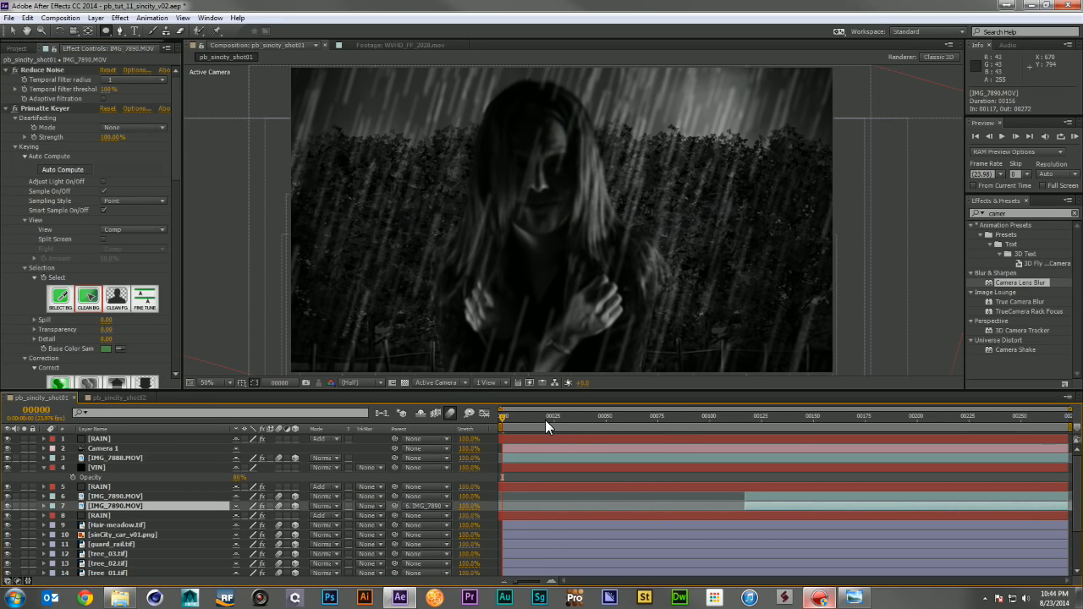
drag(555, 416, 1068, 418)
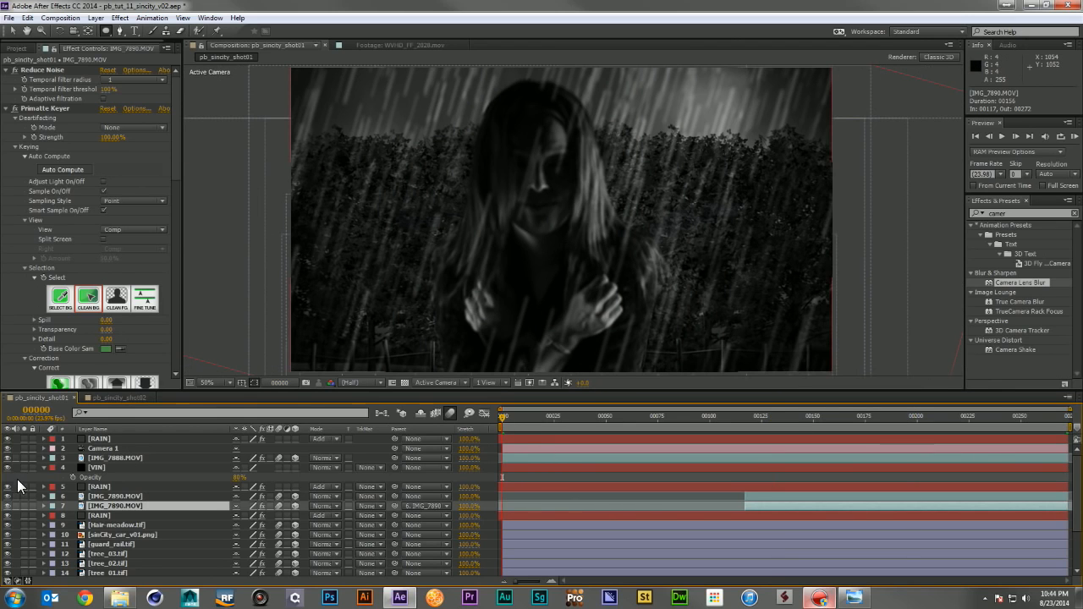
click(44, 467)
key(KP_0)
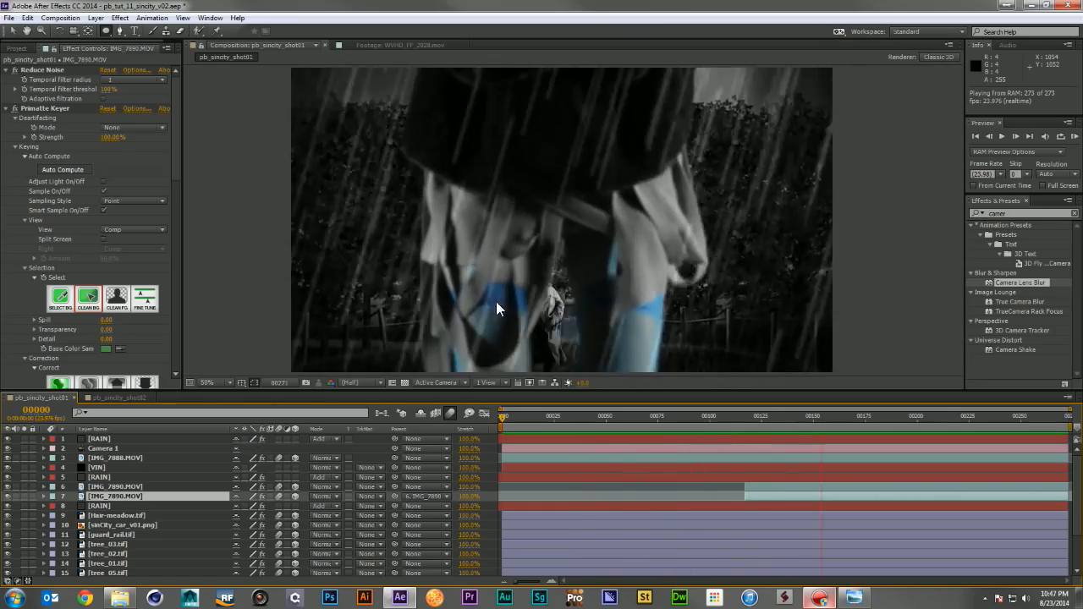
- Try 20% opacity on all three RAIN layers, settle on 10%, and RAM preview the fainter rain
click(105, 504)
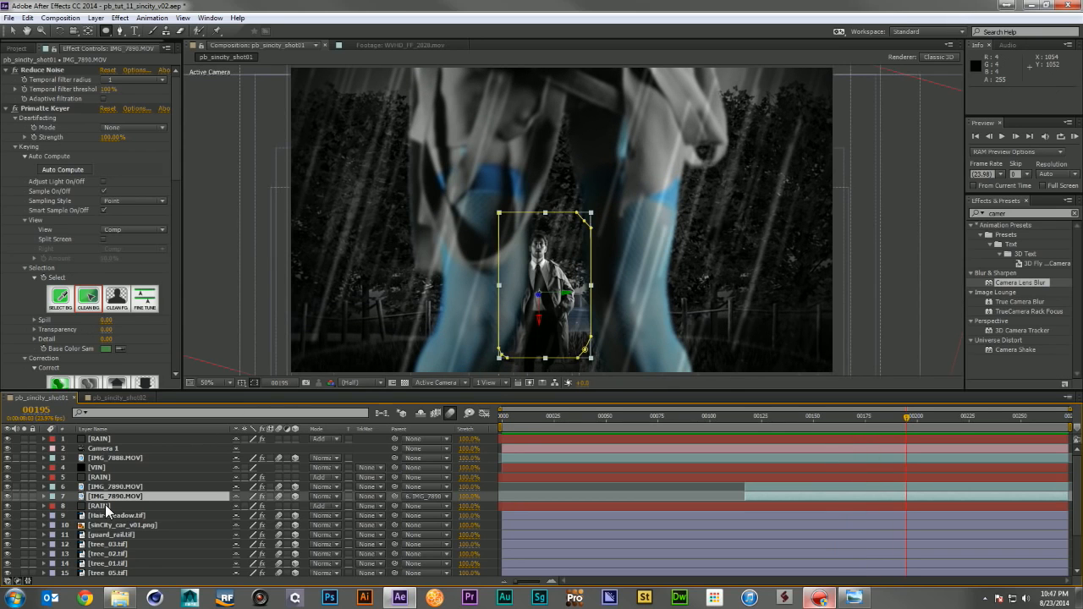
click(103, 506)
ctrl+click(113, 477)
ctrl+click(113, 438)
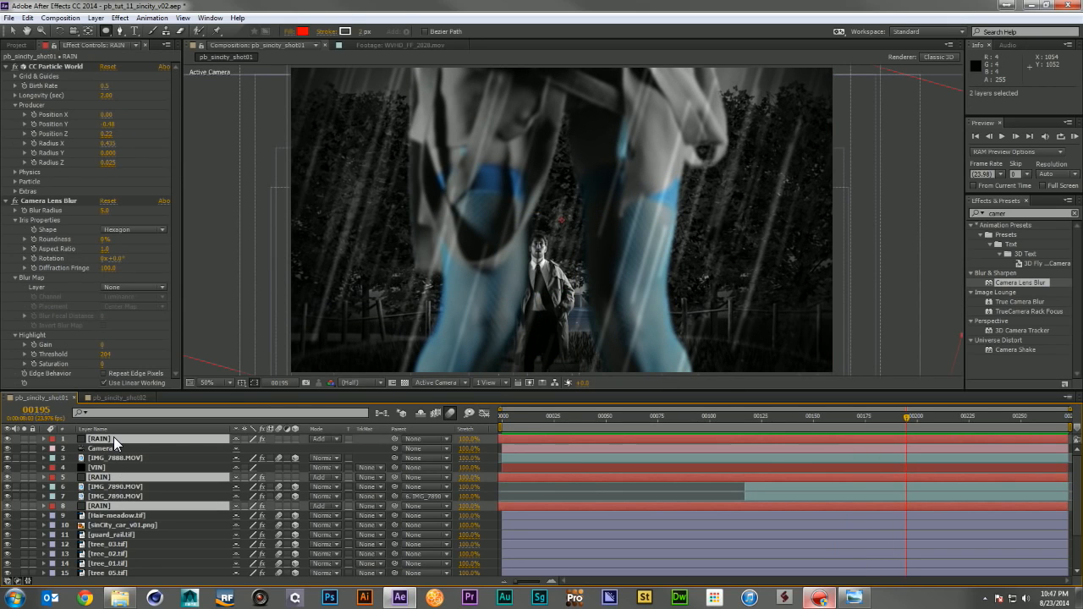
key(t)
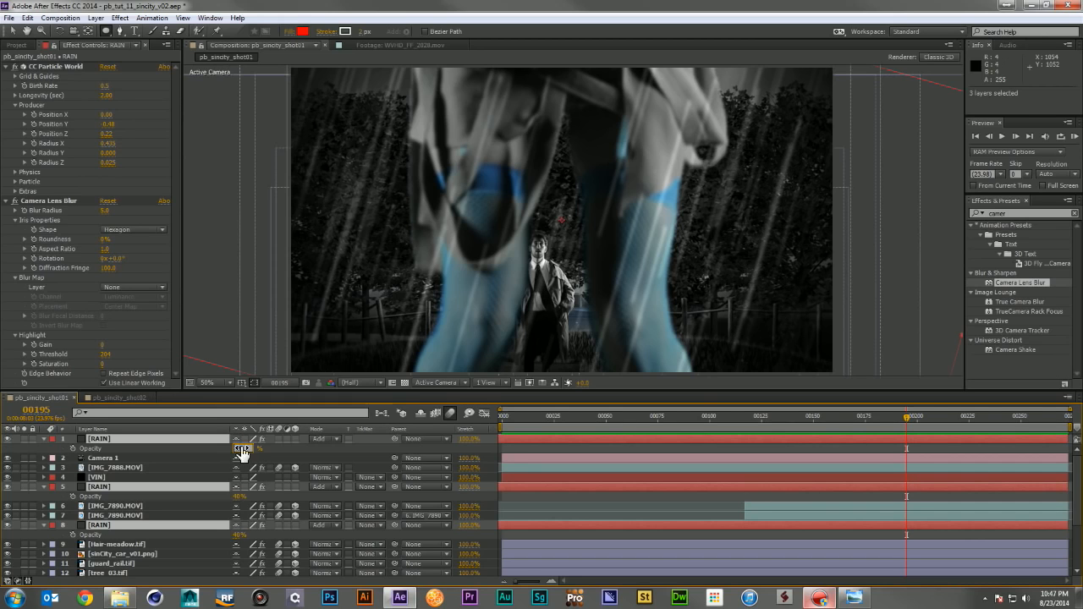
text(20)
key(Return)
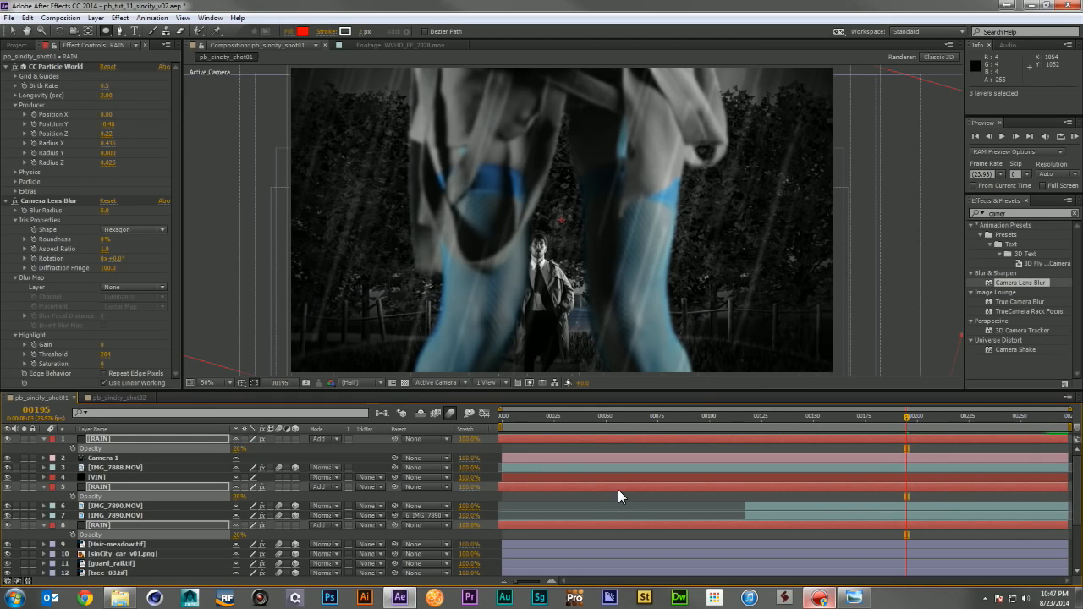
key(KP_0)
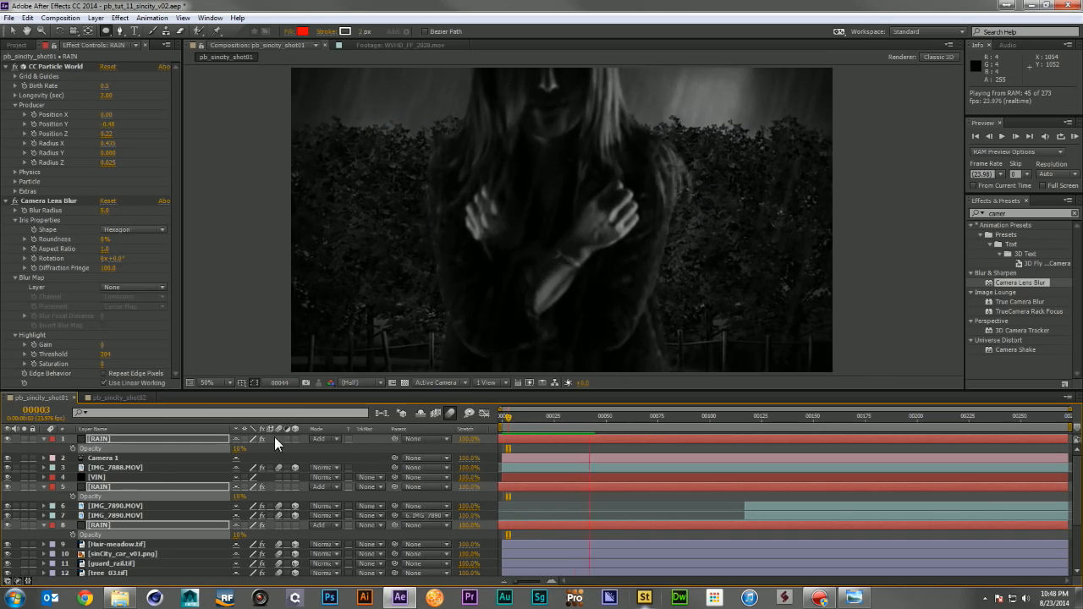
- Collapse the properties of all layers and move Camera 1 to the top of the layer stack, above the front RAIN layer
key(ctrl+a)
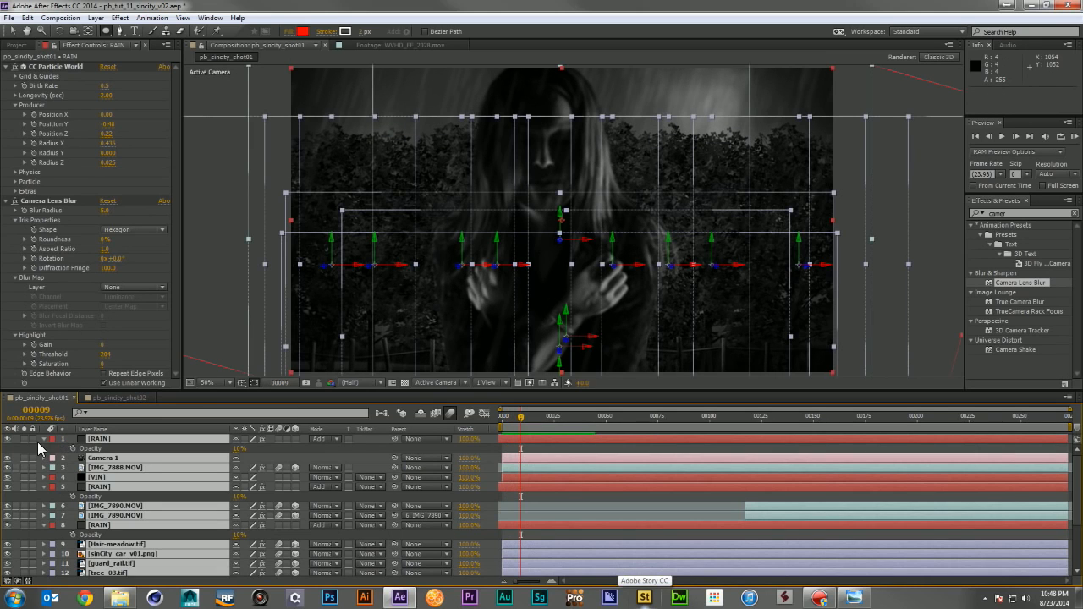
click(44, 439)
click(14, 450)
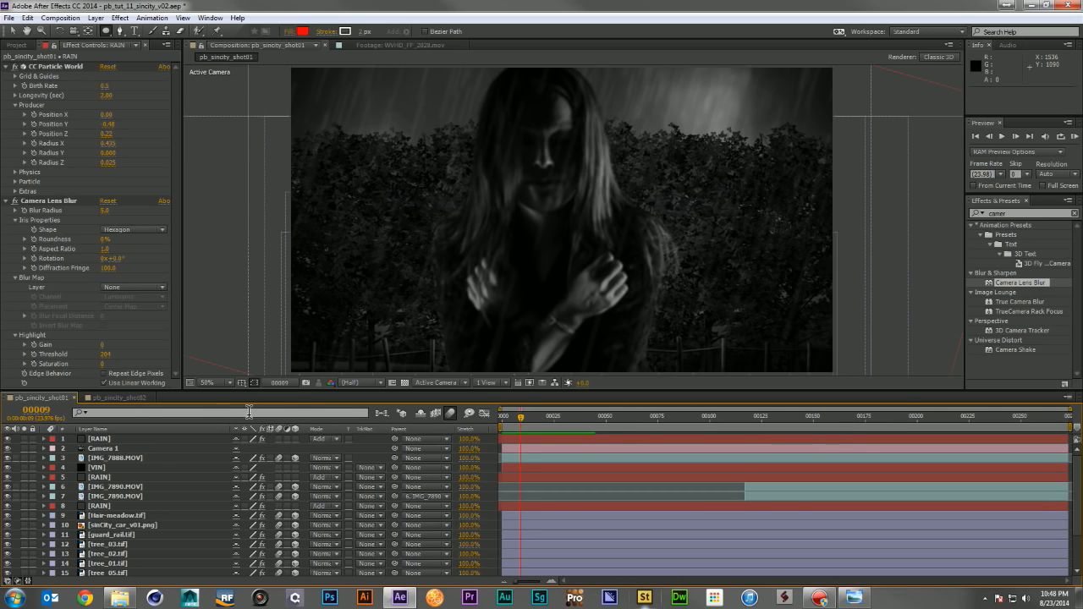
drag(110, 449, 117, 439)
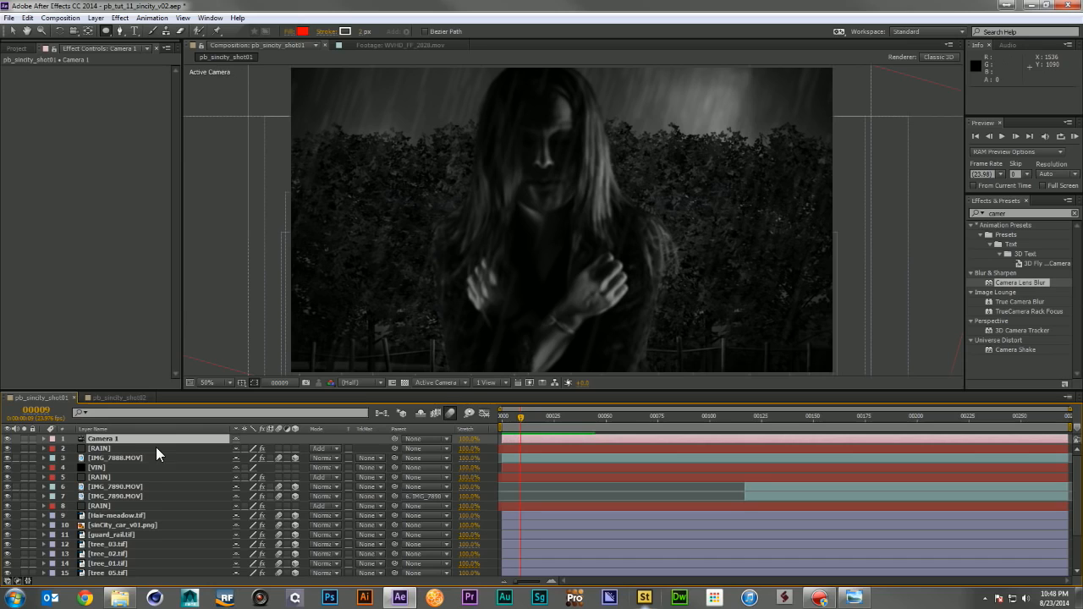
click(14, 447)
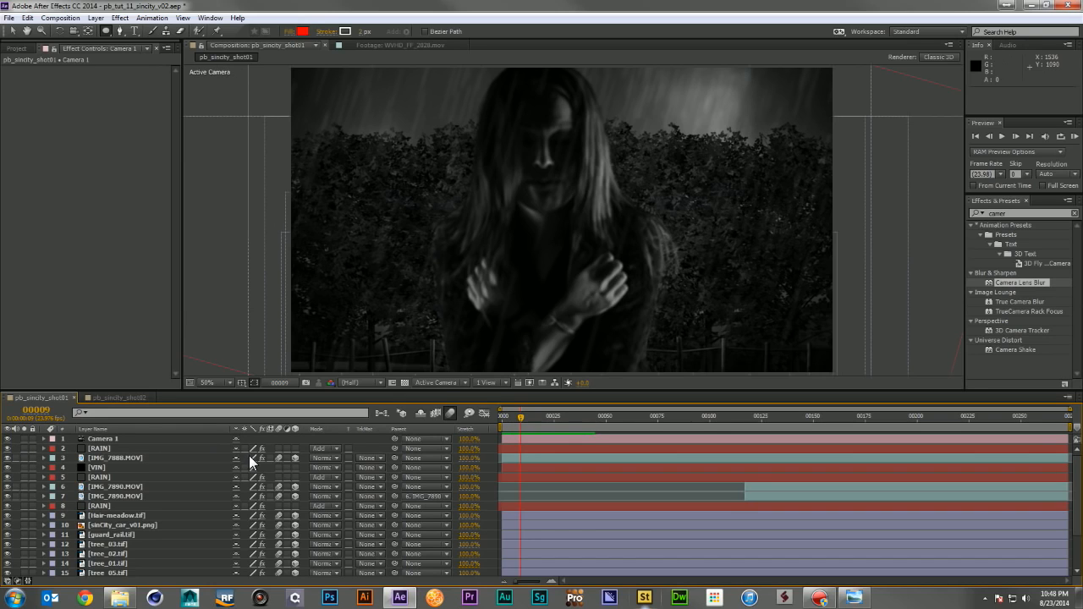
- Apply Camera Lens Blur with a Blur Radius of 0 to IMG_7888.MOV and add an adjustment layer above it
drag(1024, 281, 149, 459)
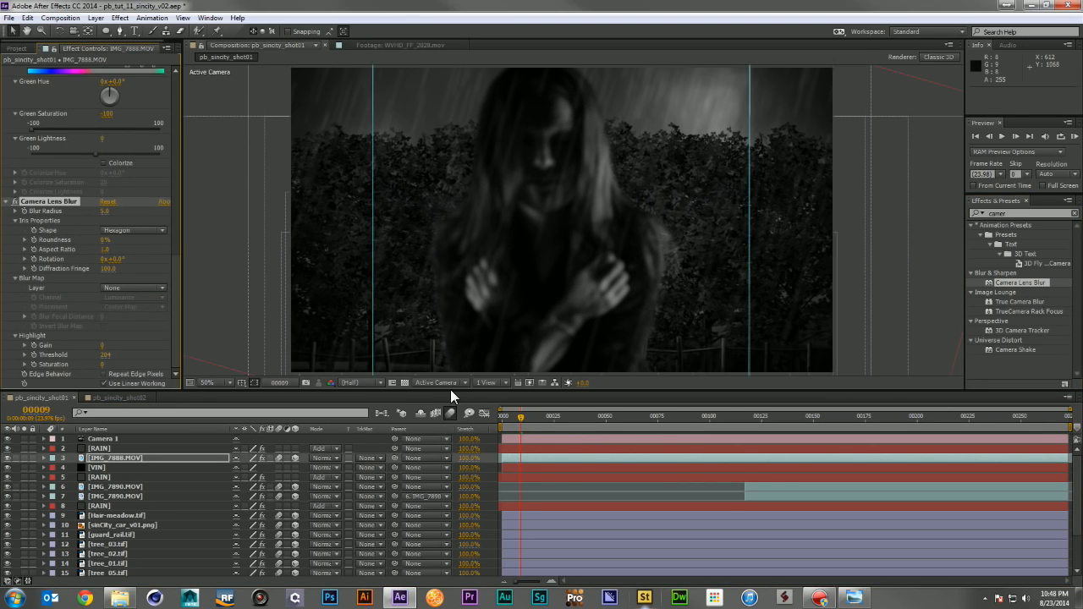
click(104, 211)
text(0)
key(Return)
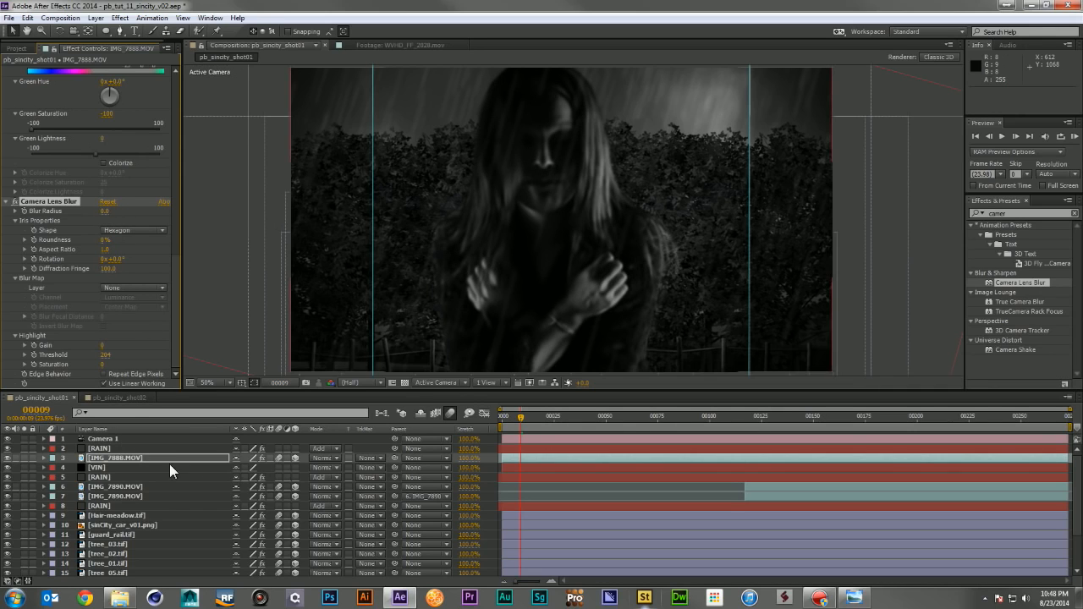
key(ctrl+alt+y)
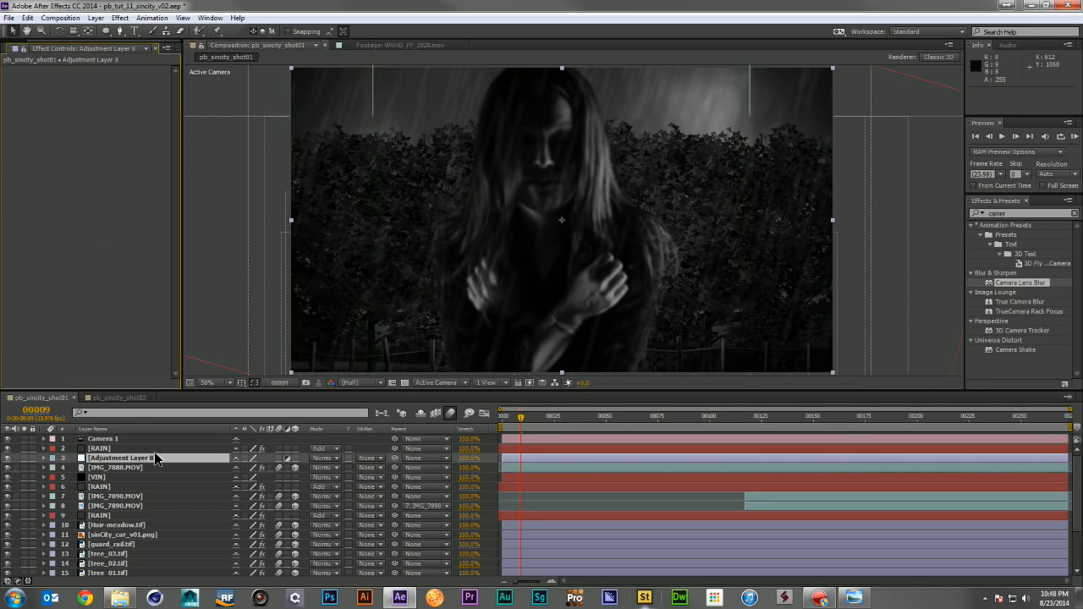
click(139, 465)
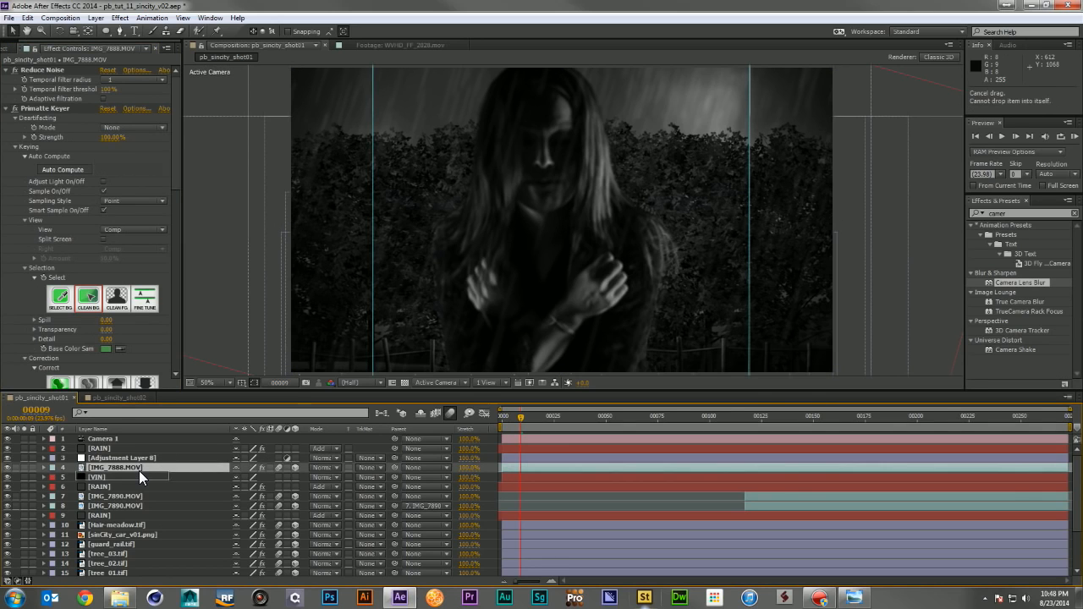
drag(129, 465, 125, 481)
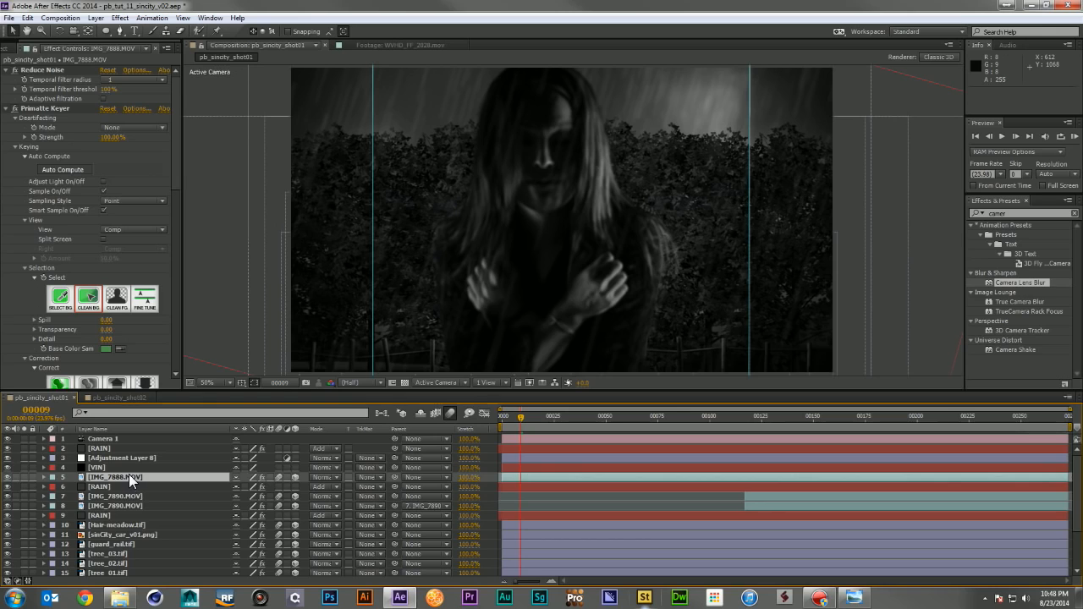
key(ctrl+z)
- Place the new adjustment layer directly below the VIN layer and rename it BLUR
drag(129, 460, 125, 477)
key(Return)
text(BLUR)
key(Return)
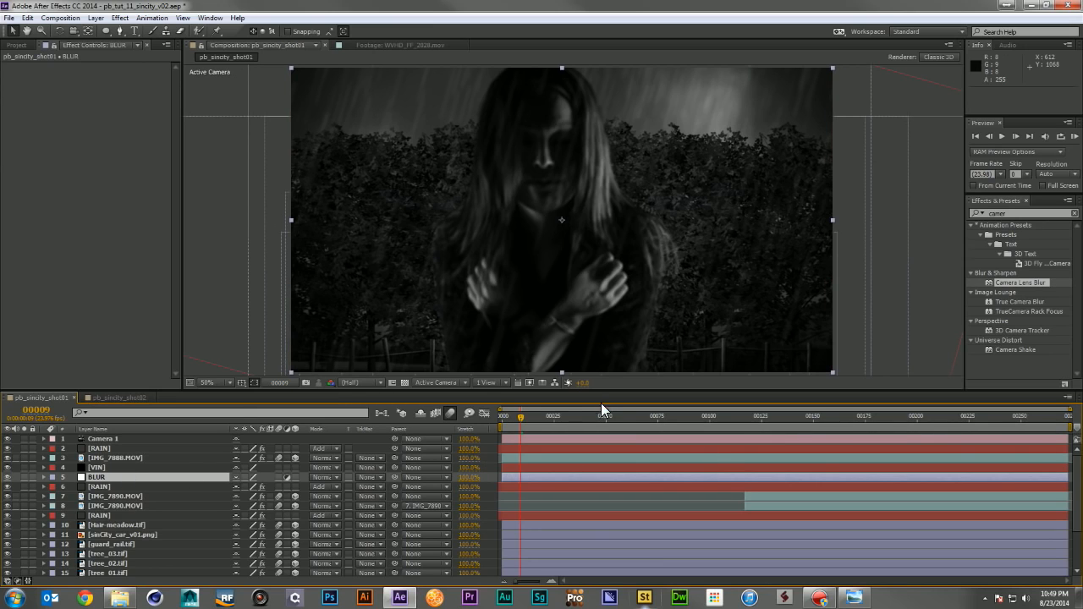
- Apply Camera Lens Blur to the BLUR adjustment layer and set its Blur Radius to 0
drag(1027, 285, 142, 477)
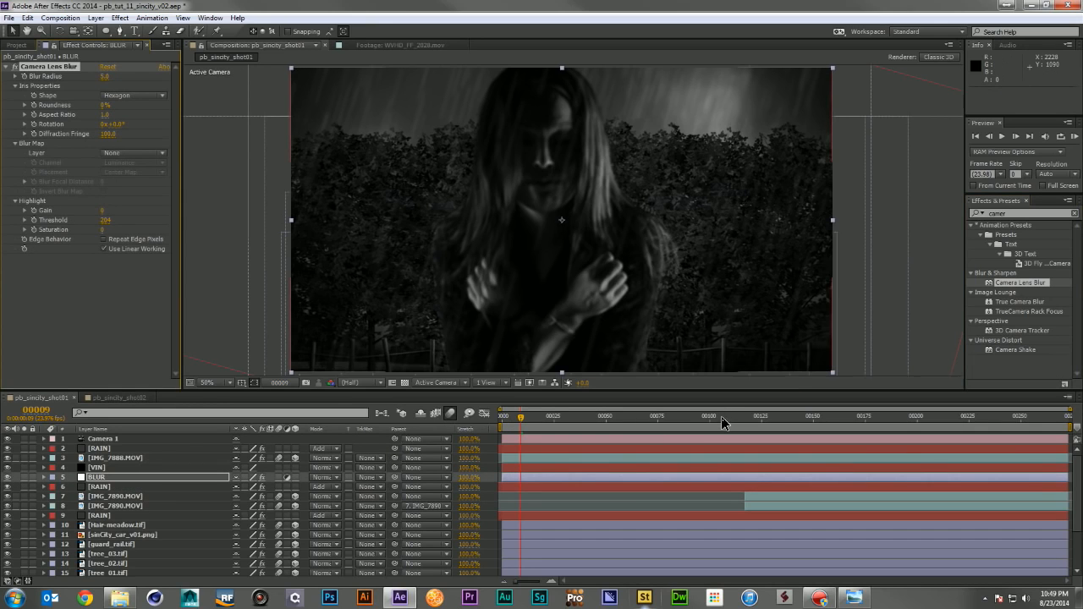
click(104, 76)
text(0)
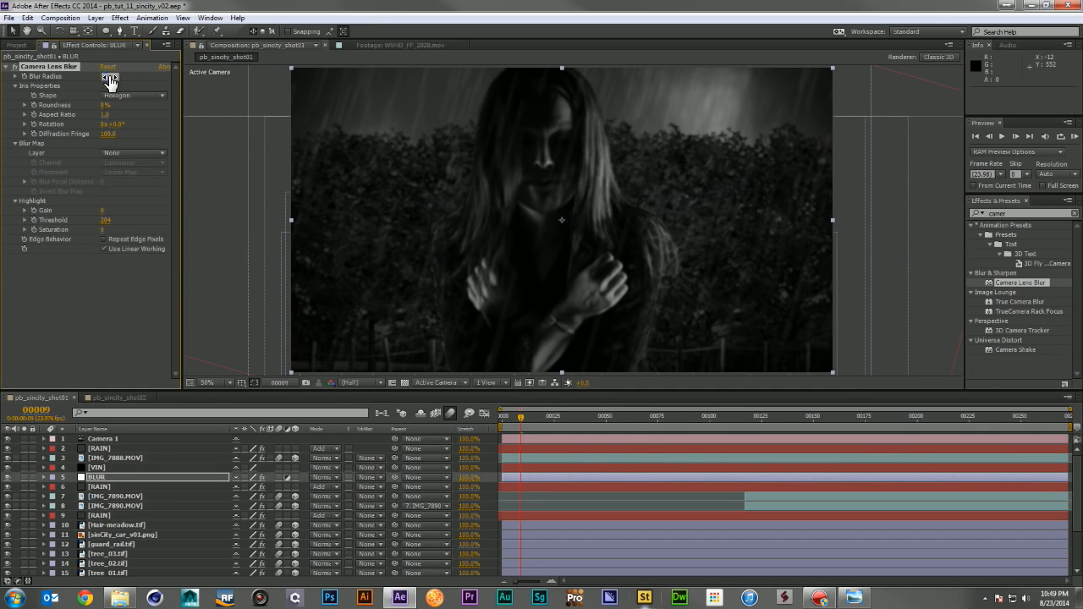
key(Return)
- Set a keyframe at frame 100 for the Camera Lens Blur radius of IMG_7888.MOV
drag(574, 416, 688, 422)
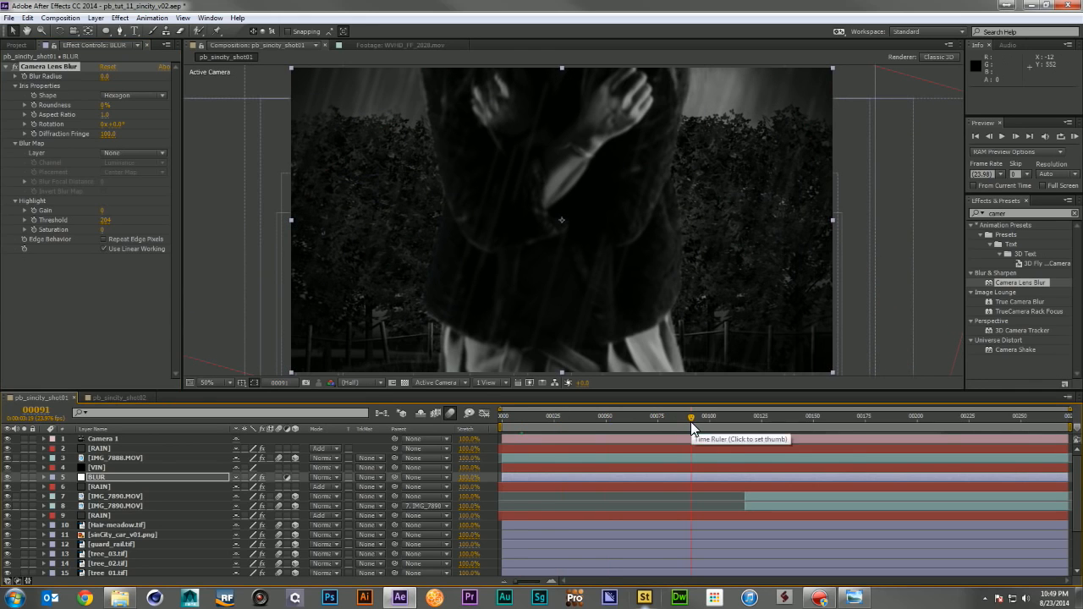
click(694, 421)
drag(694, 422, 709, 419)
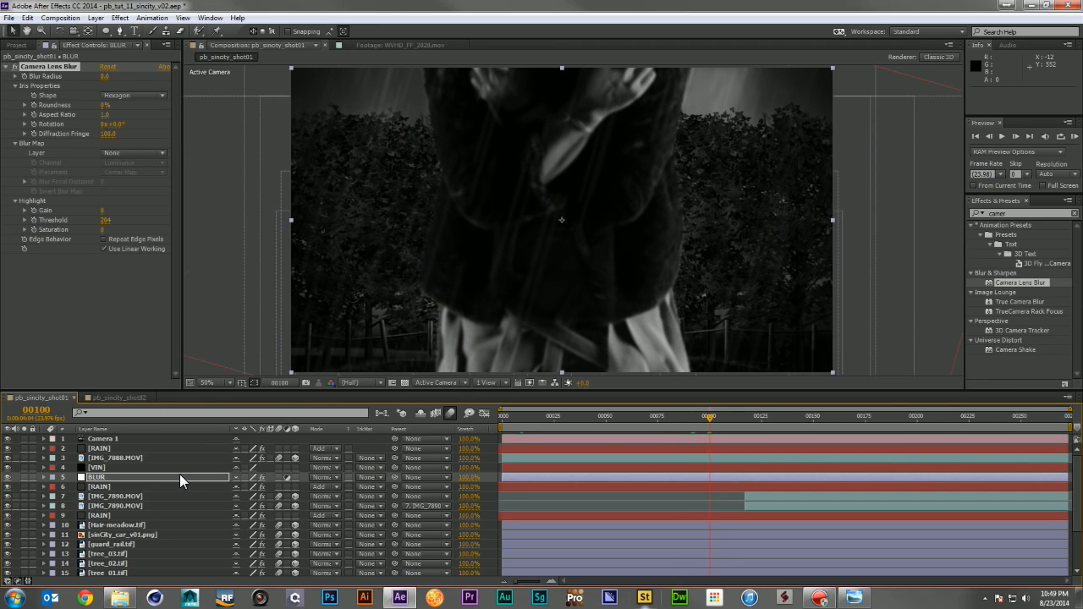
click(110, 458)
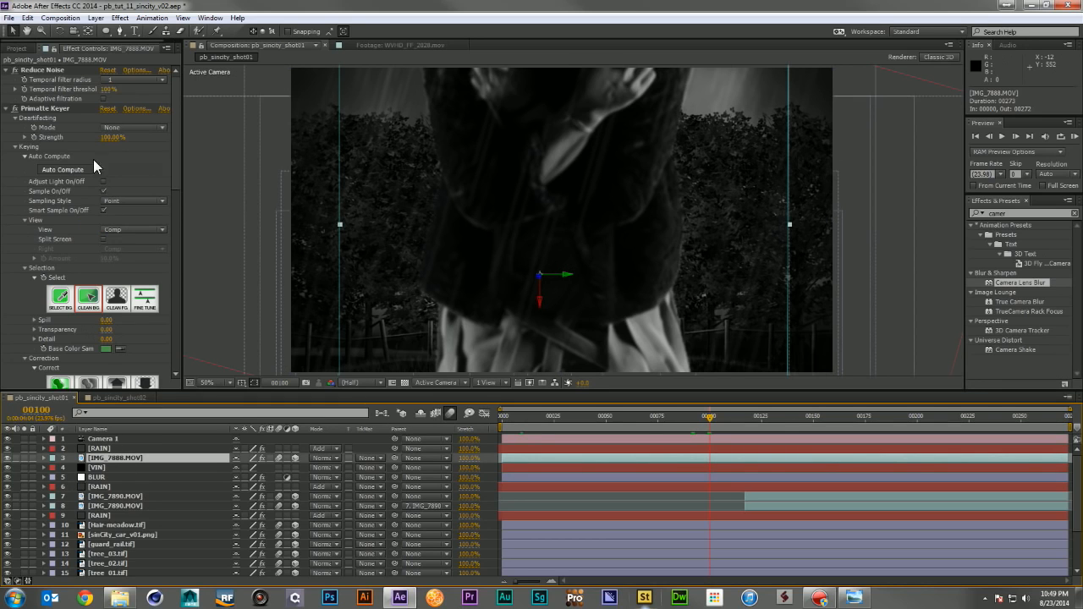
scroll(91, 259, down, 5)
scroll(92, 264, down, 8)
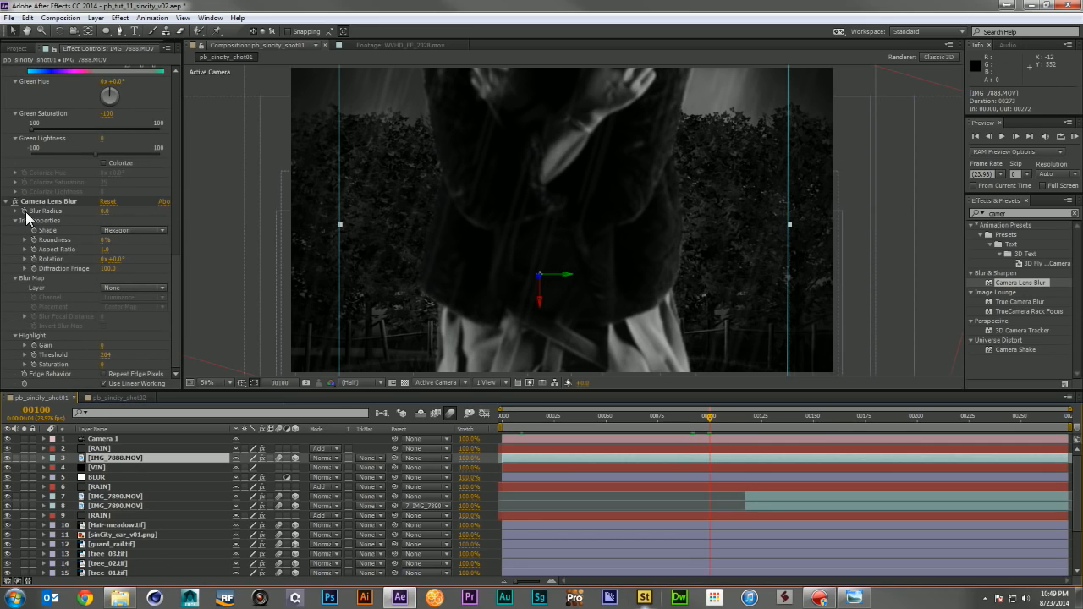
click(22, 213)
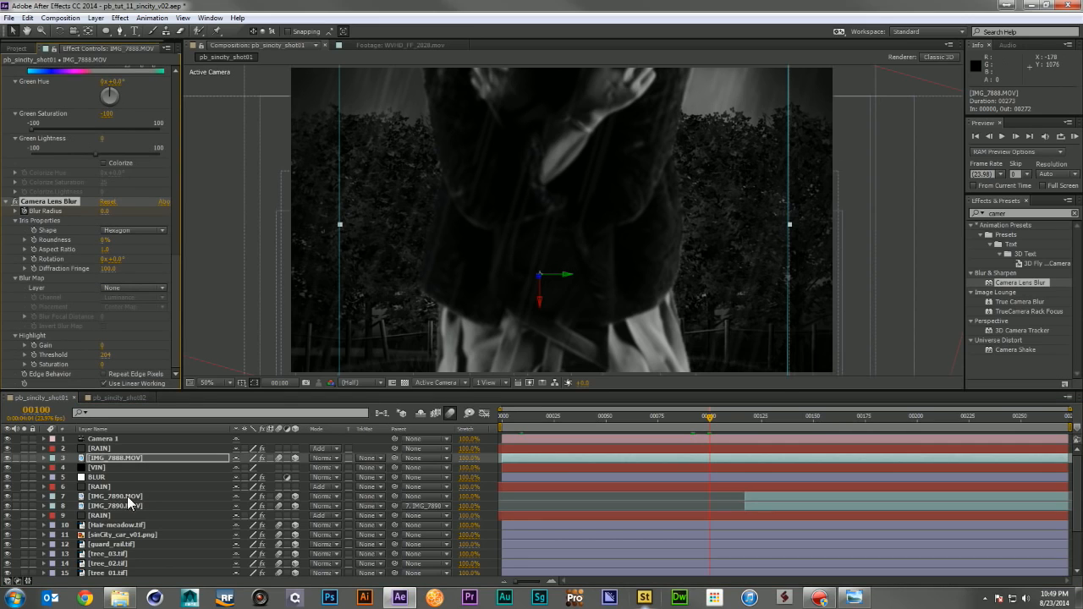
- Keyframe the BLUR layer's Camera Lens Blur radius at 15 on frame 100
click(105, 478)
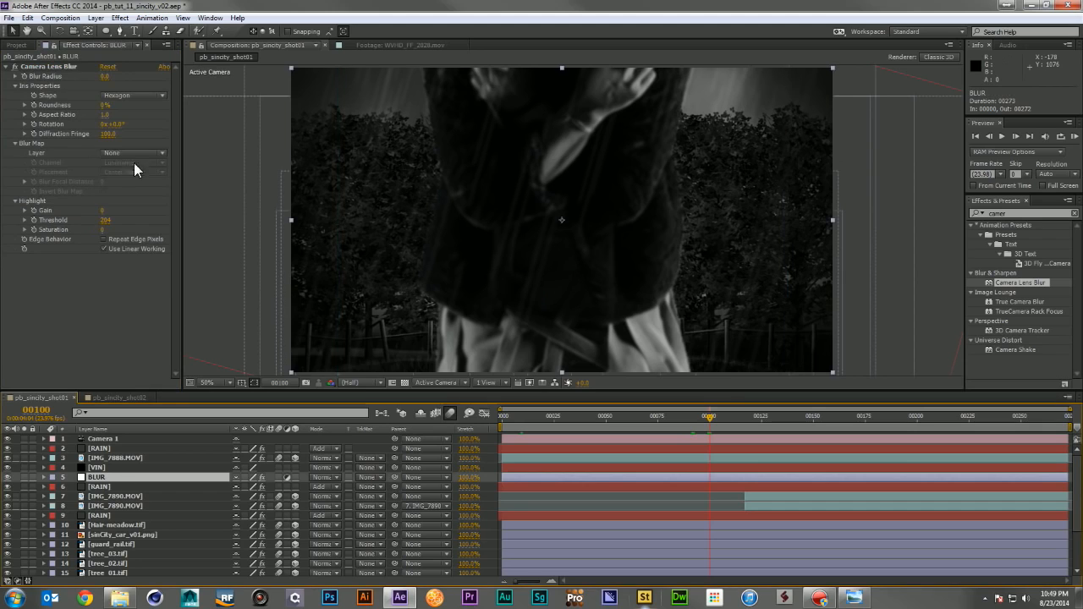
drag(105, 76, 121, 80)
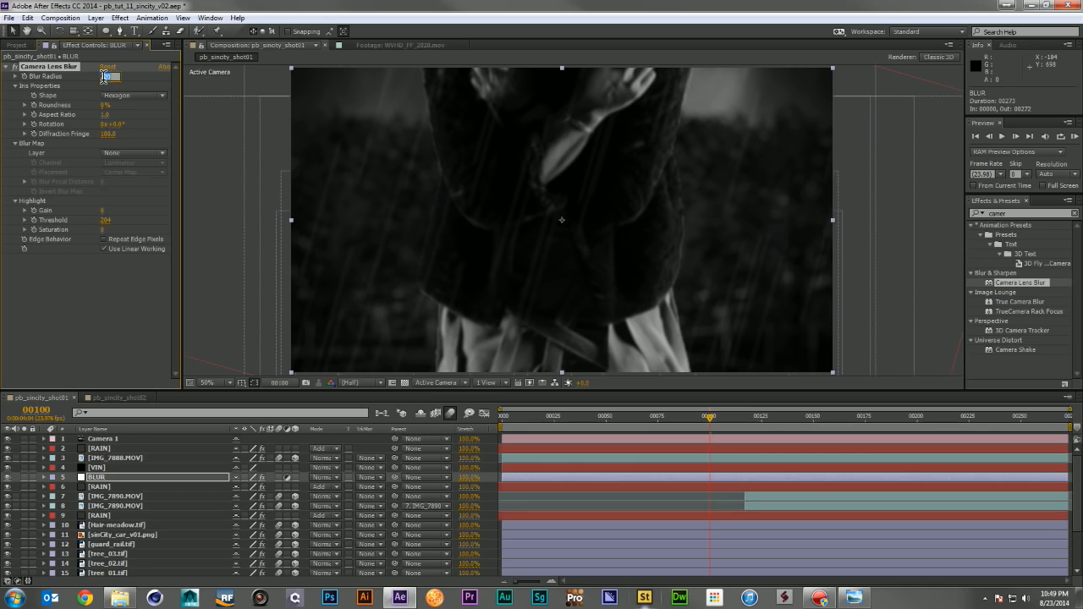
drag(102, 76, 102, 77)
- Keyframe the BLUR layer's Camera Lens Blur radius at 0 on frame 192 so the background comes into focus
click(812, 419)
click(877, 420)
click(902, 419)
click(899, 418)
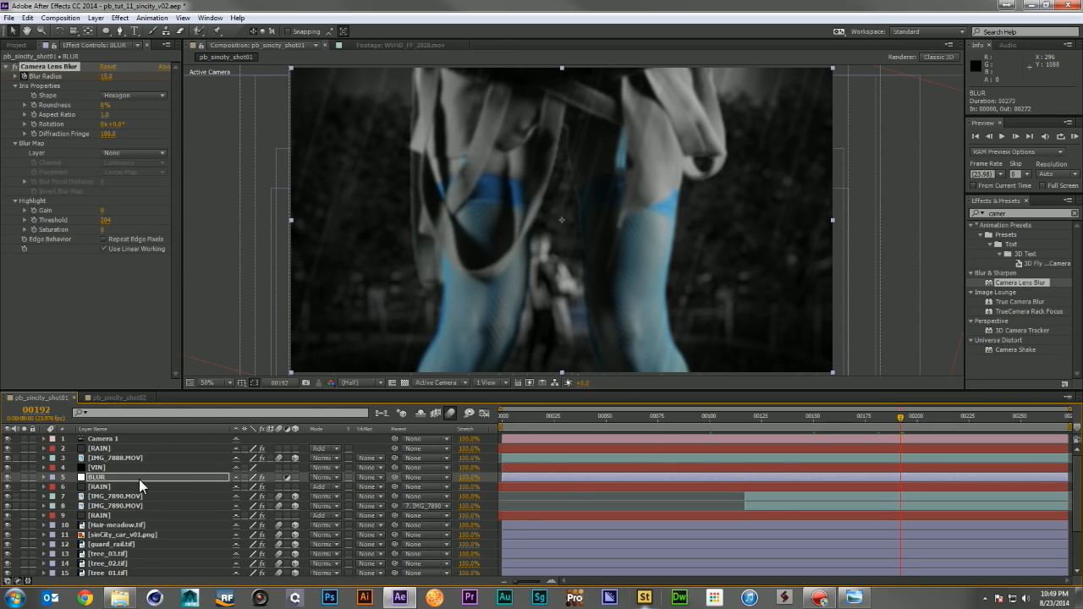
click(171, 480)
click(108, 77)
text(0)
key(Return)
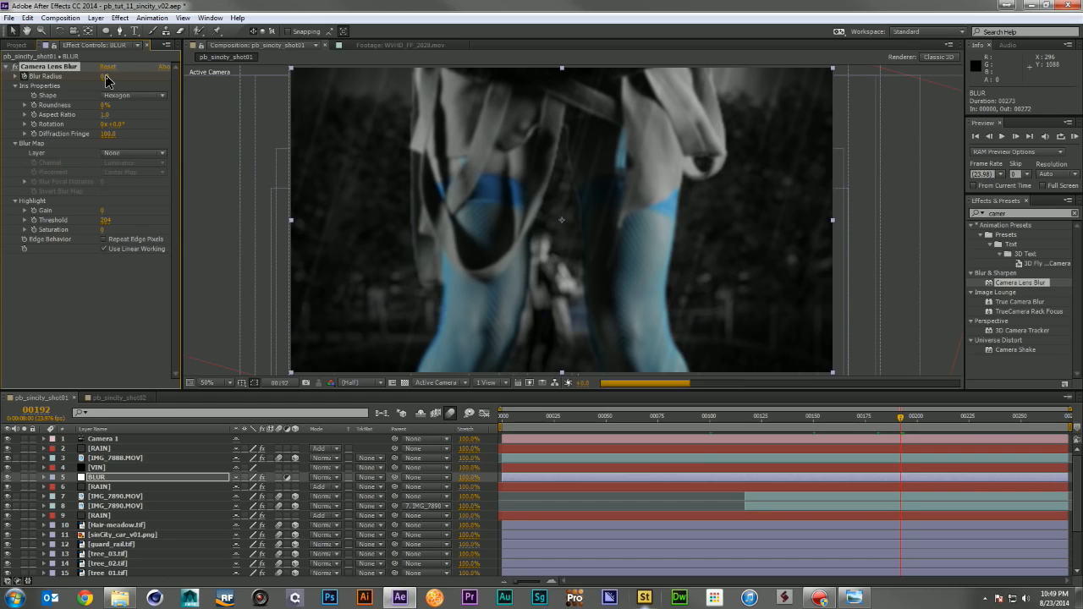
- Try a Camera Lens Blur radius of 15 on IMG_7888.MOV at frame 192 and settle on 5
click(97, 458)
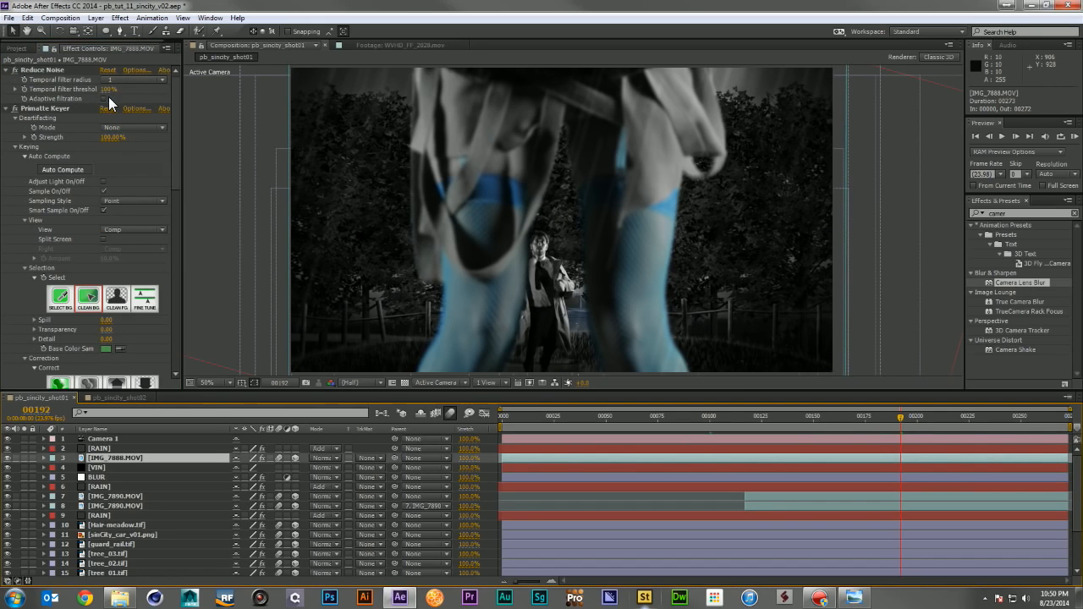
scroll(98, 191, down, 10)
click(105, 210)
text(15)
key(Return)
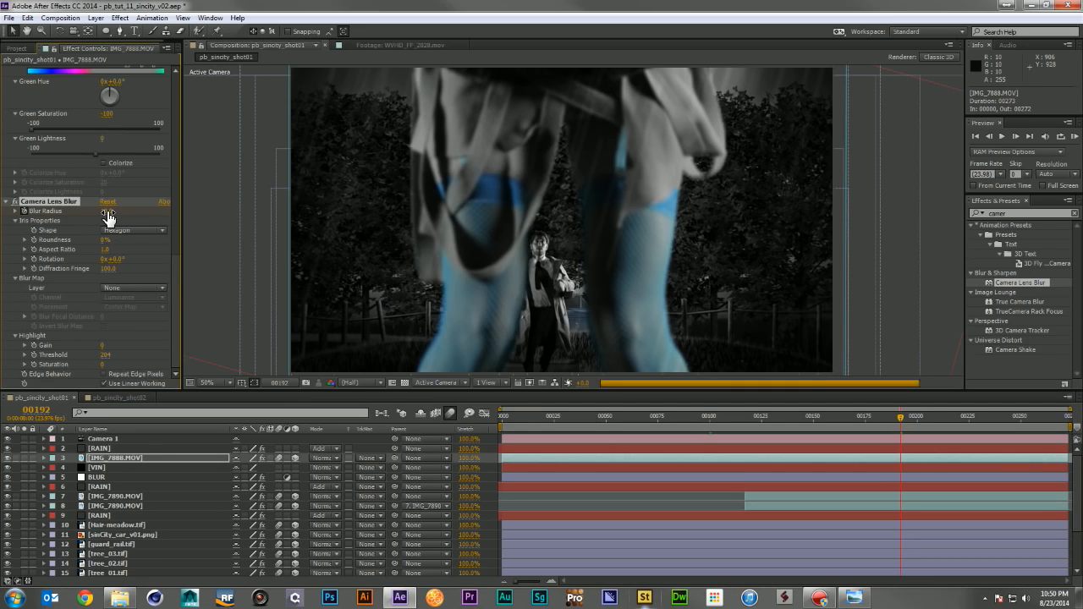
drag(107, 218, 108, 217)
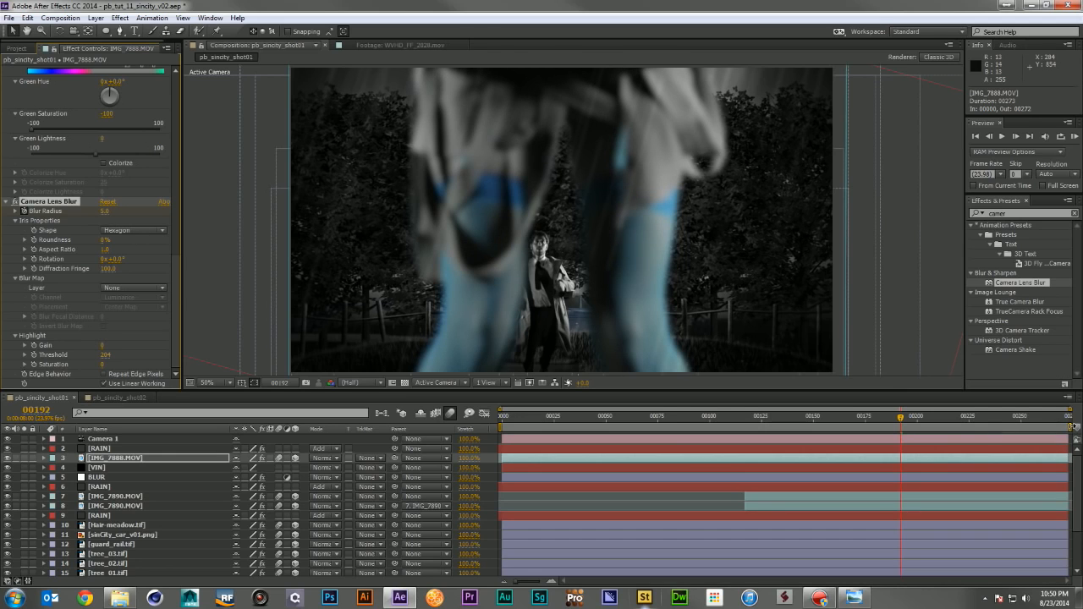
- Duplicate the BLUR adjustment layer and place the copy directly beneath the two IMG_7890.MOV layers
click(1065, 418)
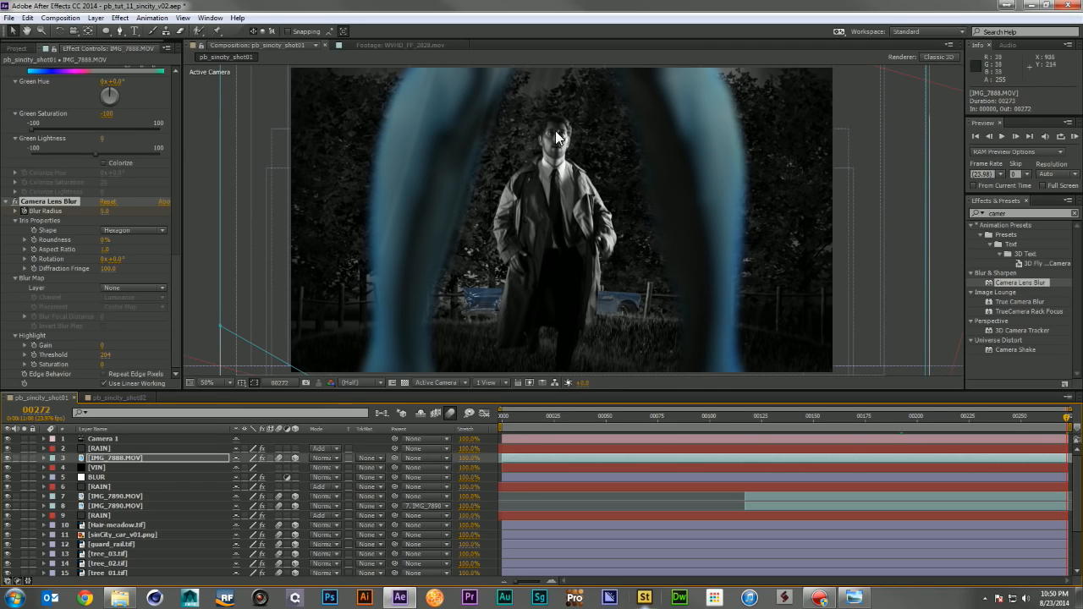
click(107, 475)
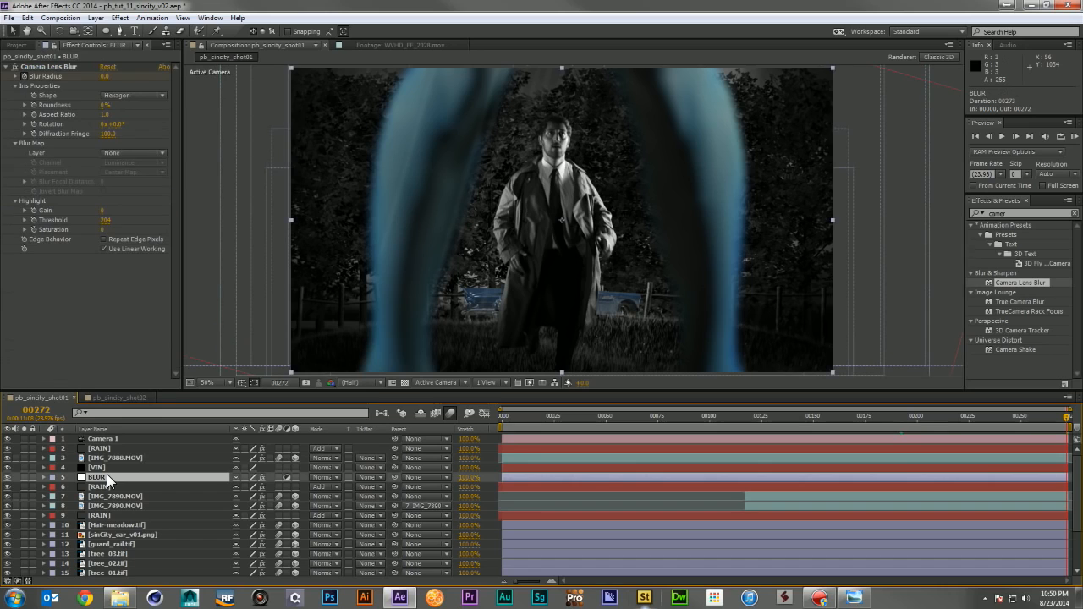
key(ctrl+d)
drag(110, 479, 119, 519)
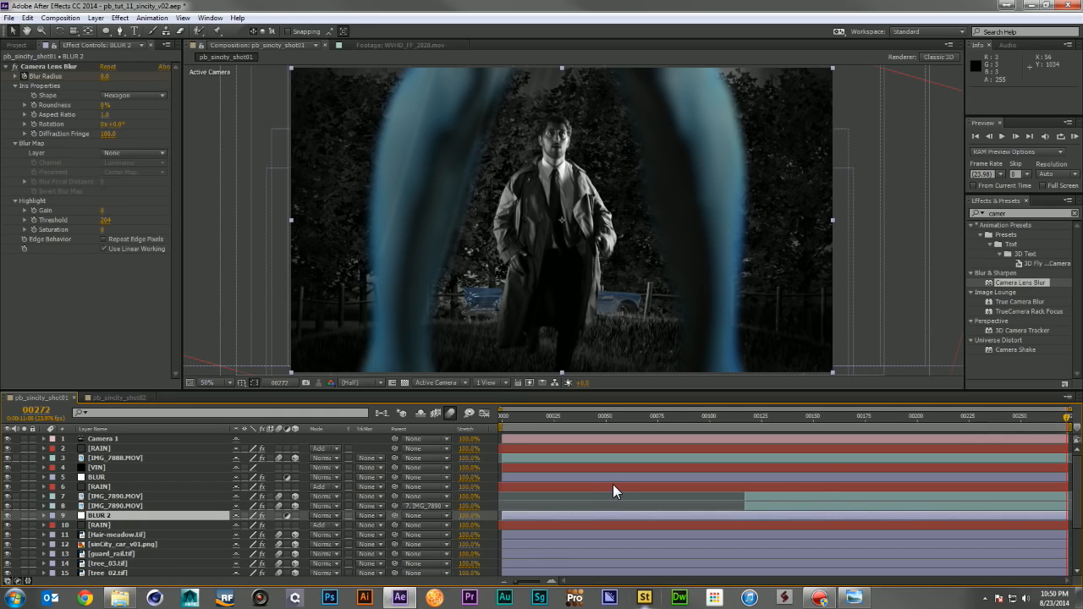
- Set the duplicated blur layer's Camera Lens Blur radius keyframe at frame 192 to 5 and check the shot's end
key(u)
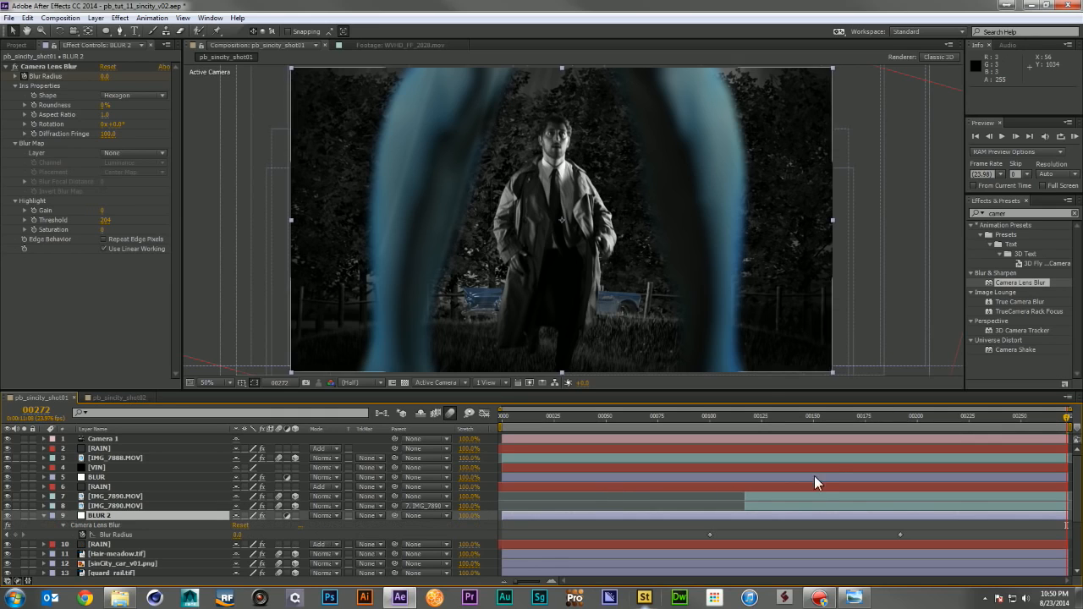
click(899, 415)
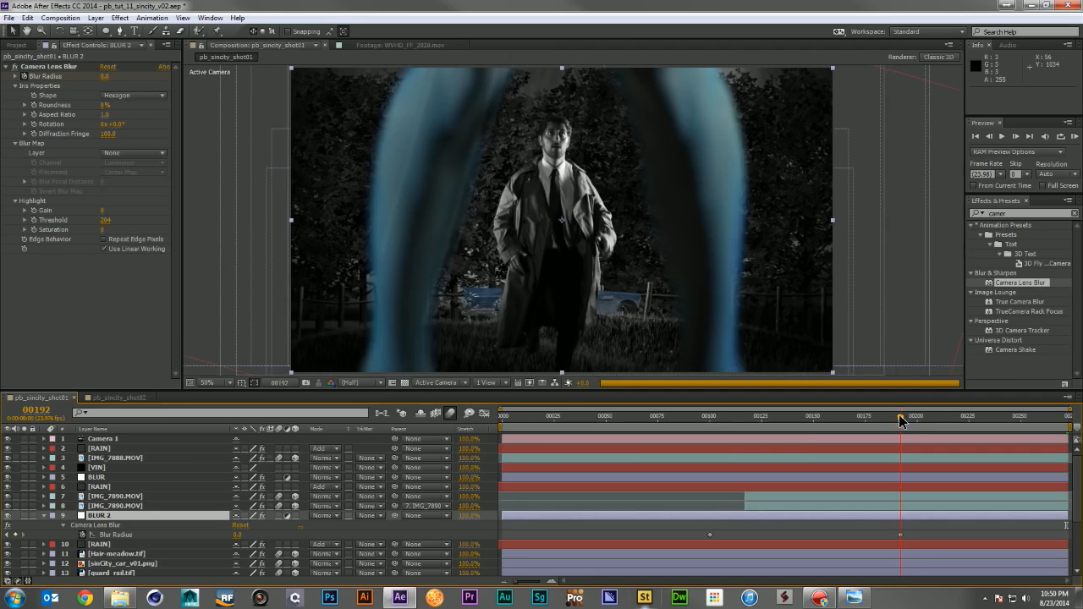
click(238, 535)
text(5)
key(Return)
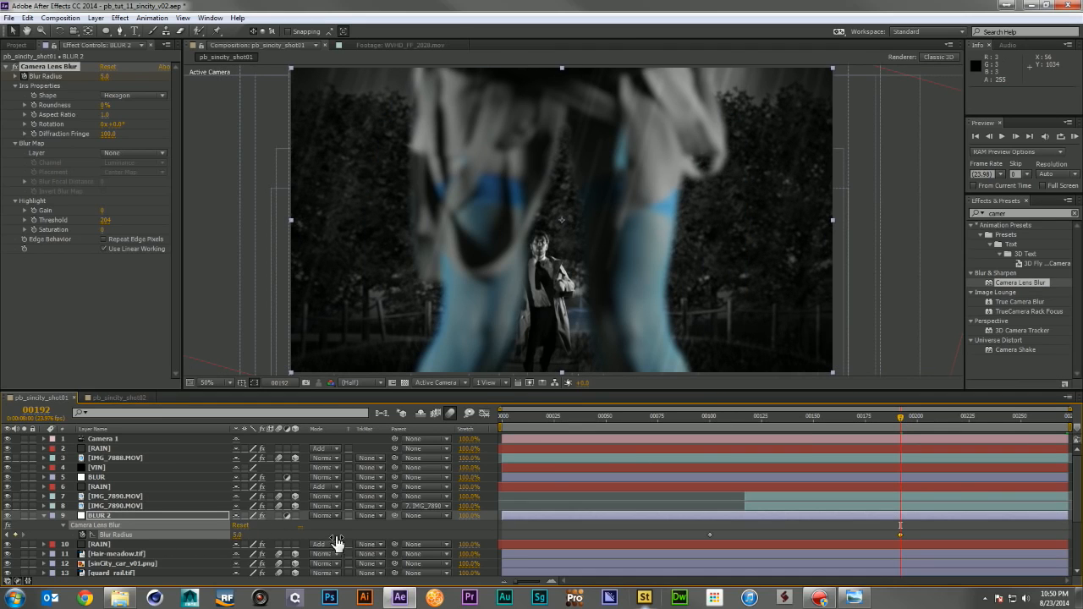
click(1066, 418)
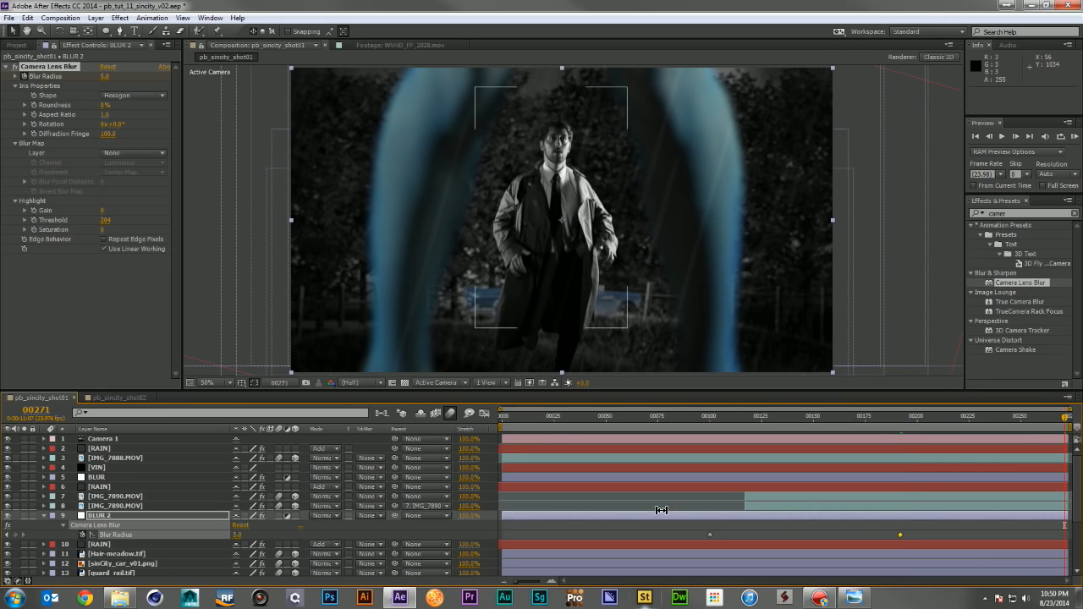
click(44, 515)
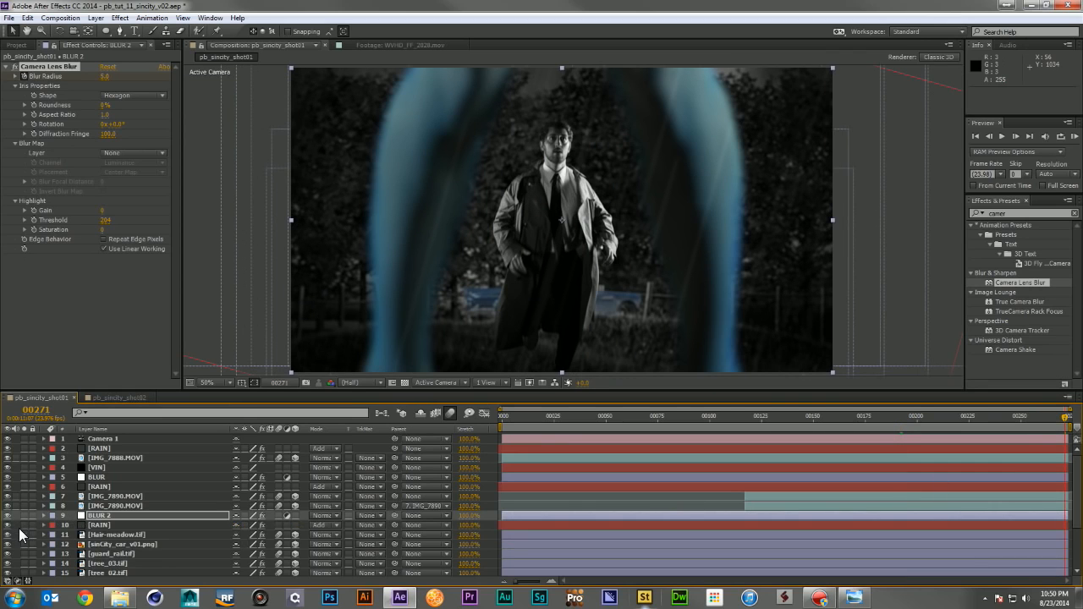
key(F2)
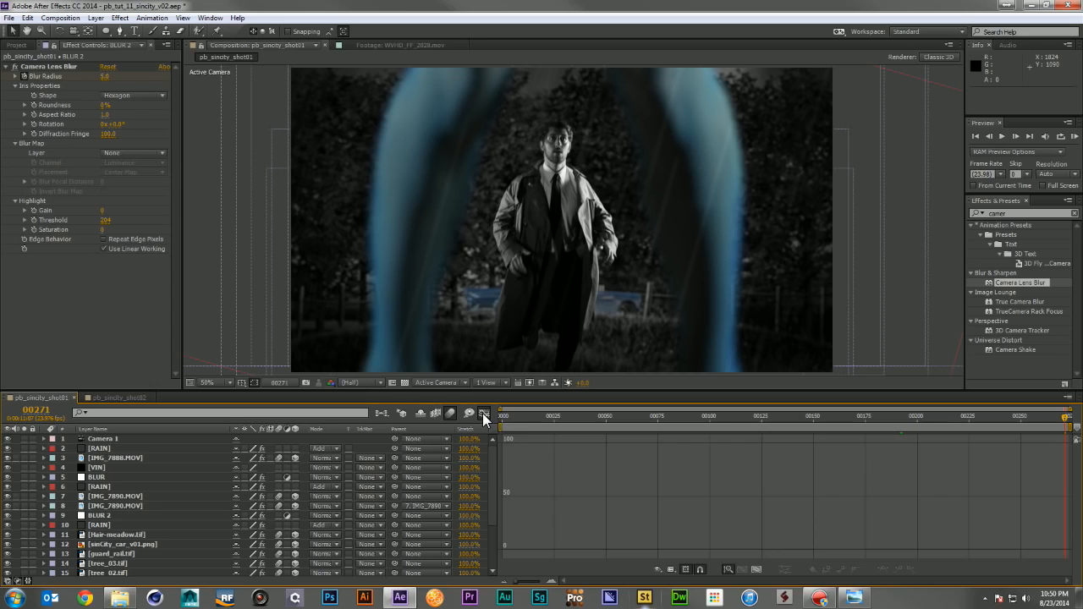
- At frame 0, sample the background beside the woman with the Clean BG selection of IMG_7888.MOV's Primatte Keyer
click(501, 416)
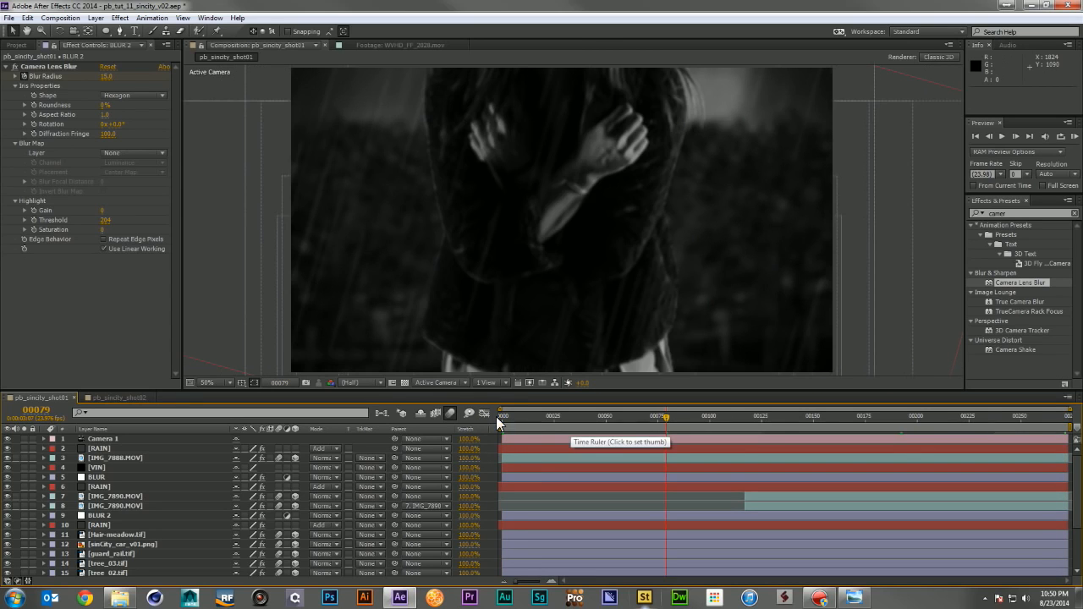
click(113, 459)
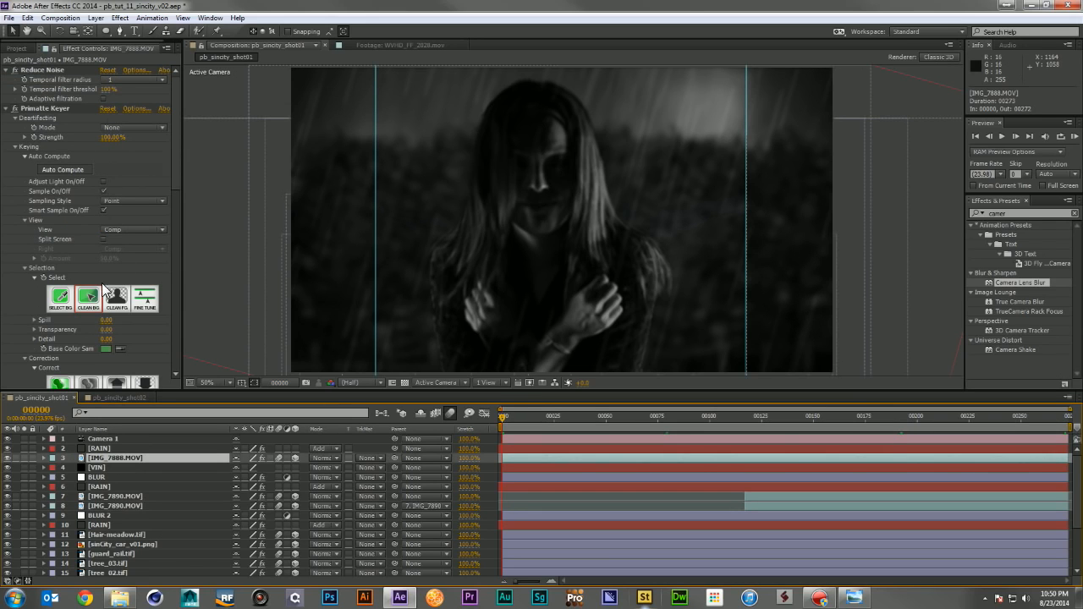
click(104, 284)
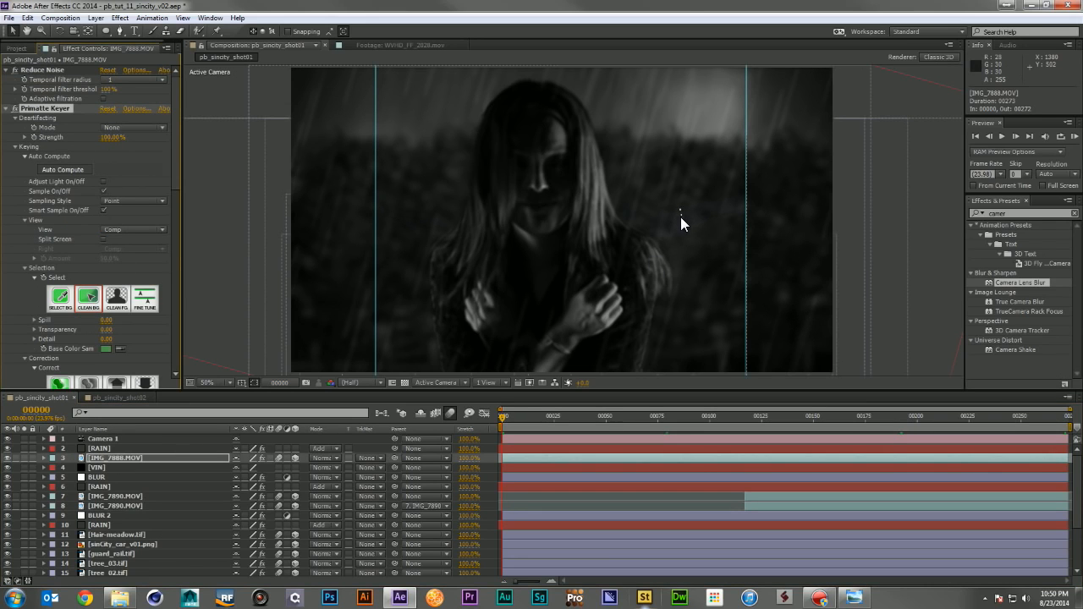
click(683, 239)
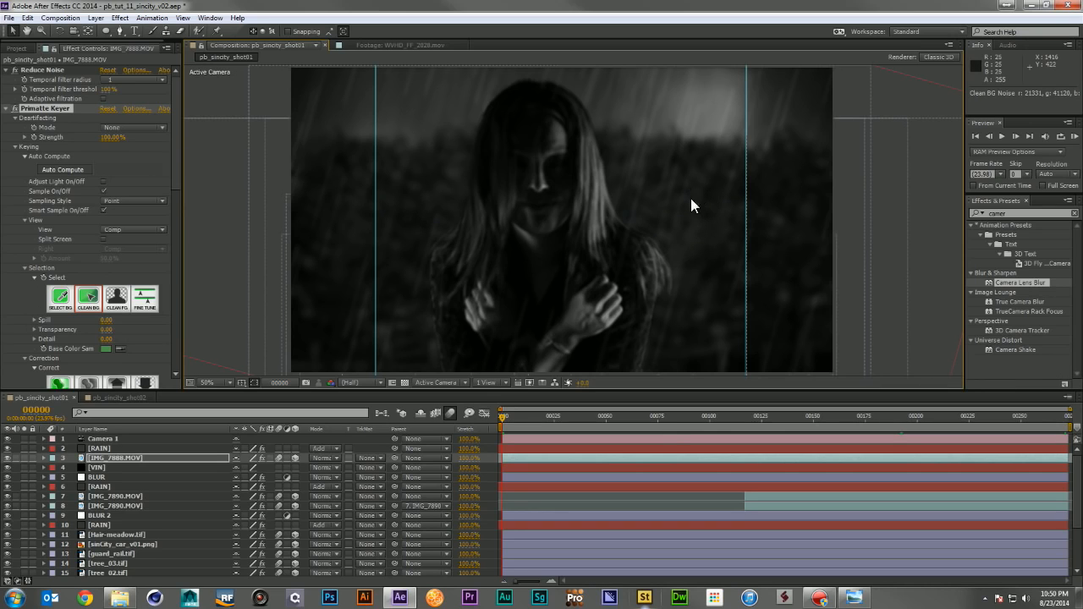
- Set the Primatte Keyer's Defocus Matte on IMG_7888.MOV to 10
scroll(108, 289, down, 4)
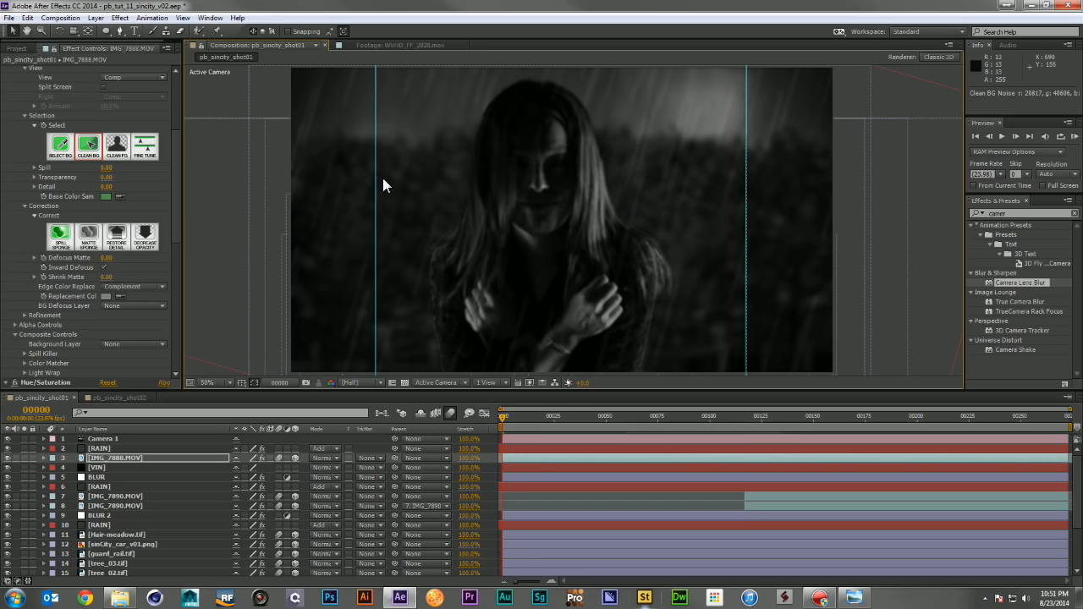
click(109, 257)
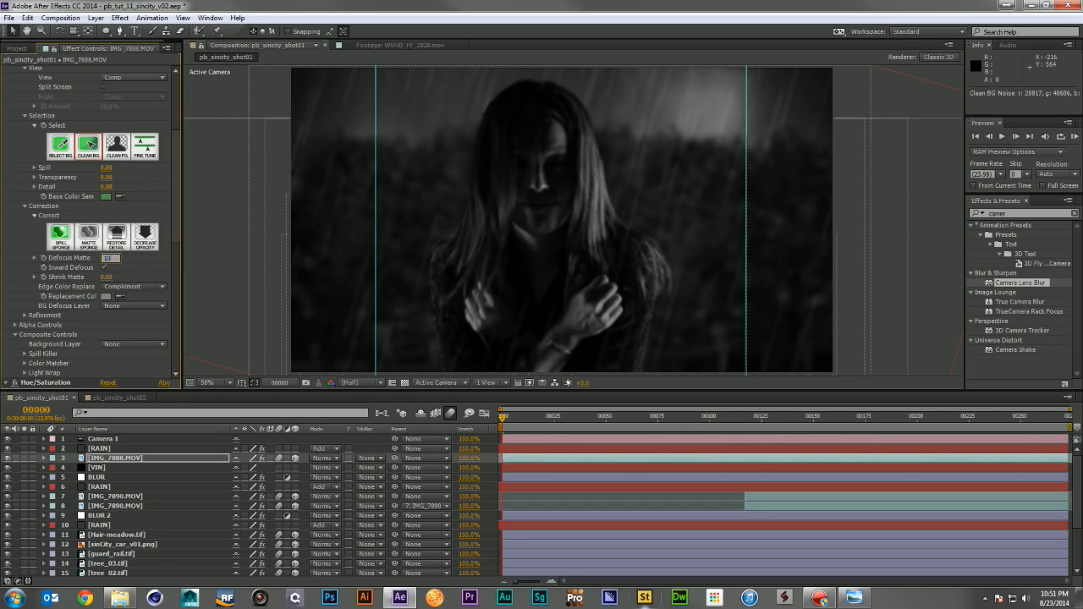
key(Return)
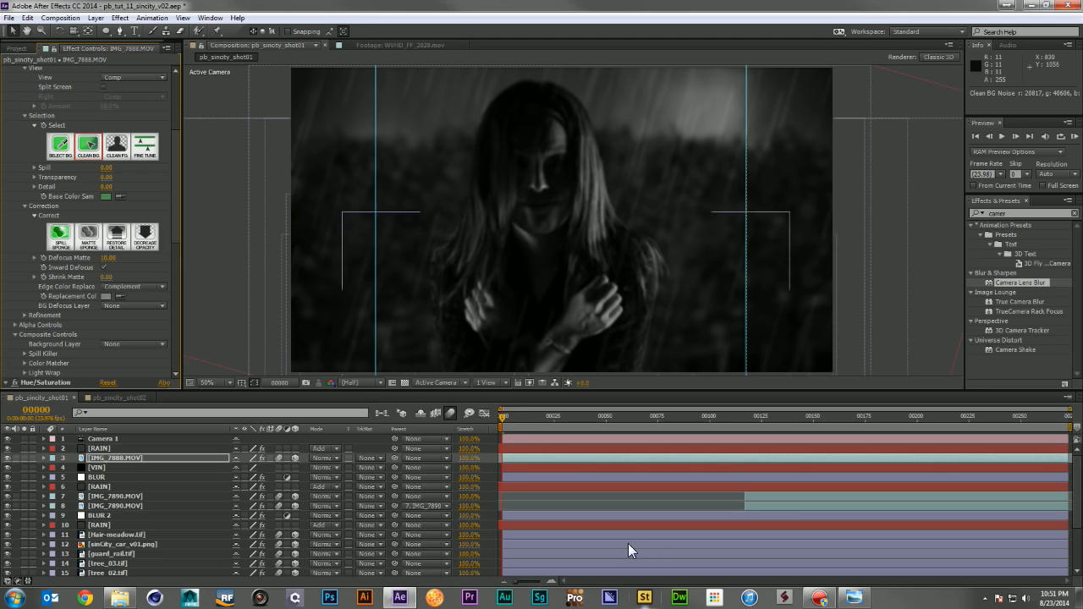
- Scrub to the last frame and compare it with the Sin City comic page in Windows Photo Viewer
drag(628, 416, 1071, 421)
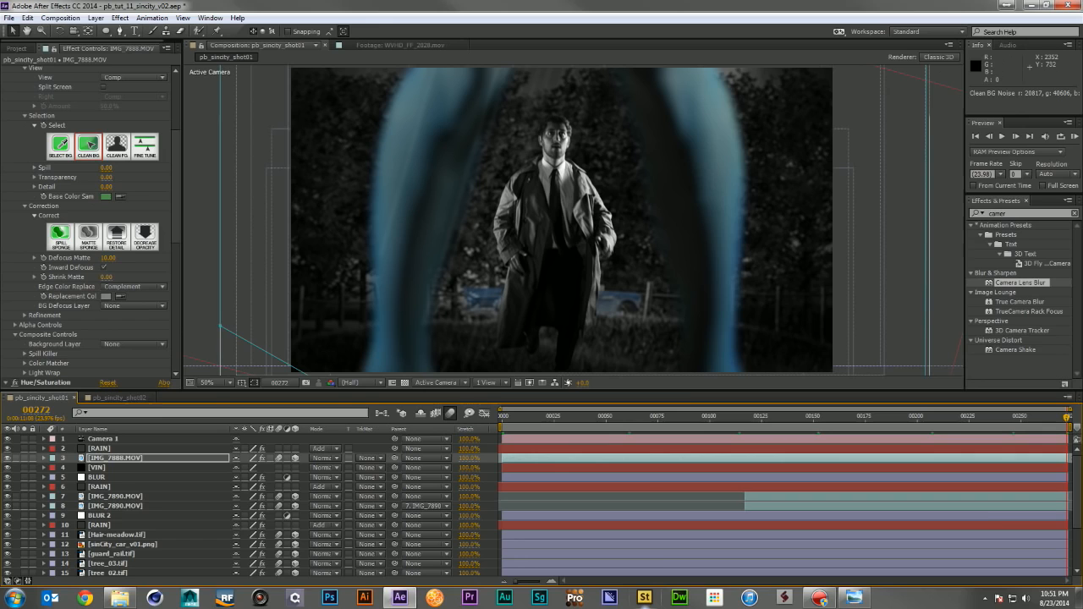
key(alt+Tab)
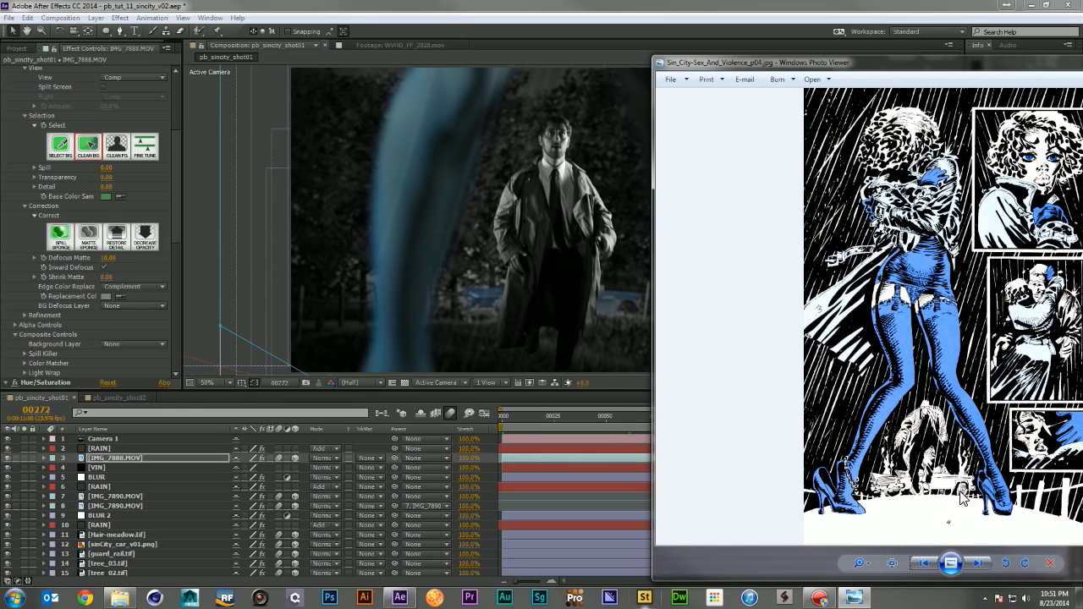
key(alt+Tab)
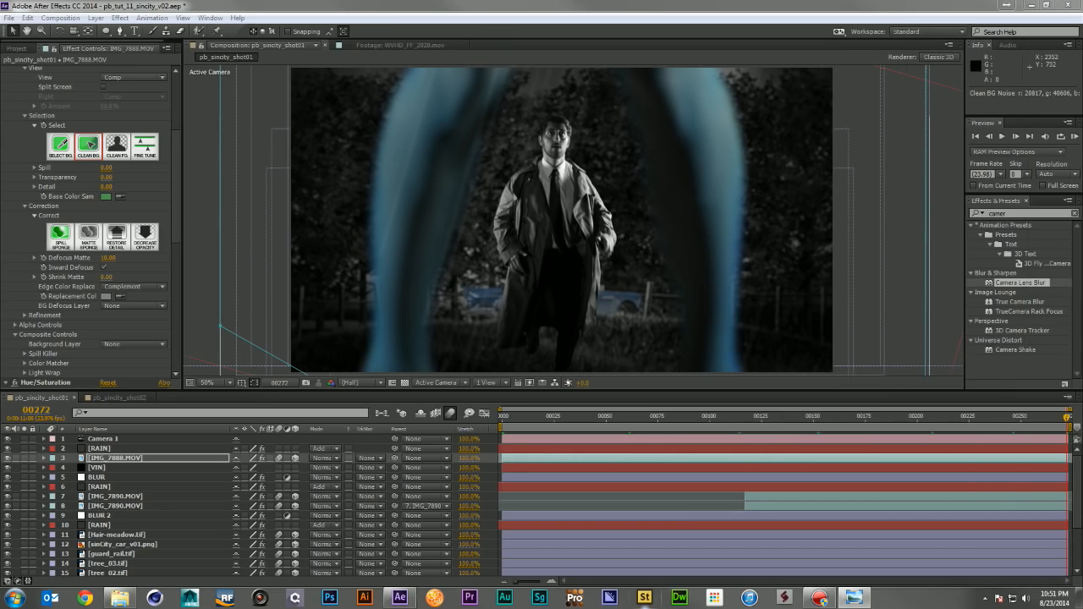
- Add Smoke_03.mov from the 02_VIDEO folder to the composition between the sinCity_car_v01.png and guard_rail.tif layers
click(16, 49)
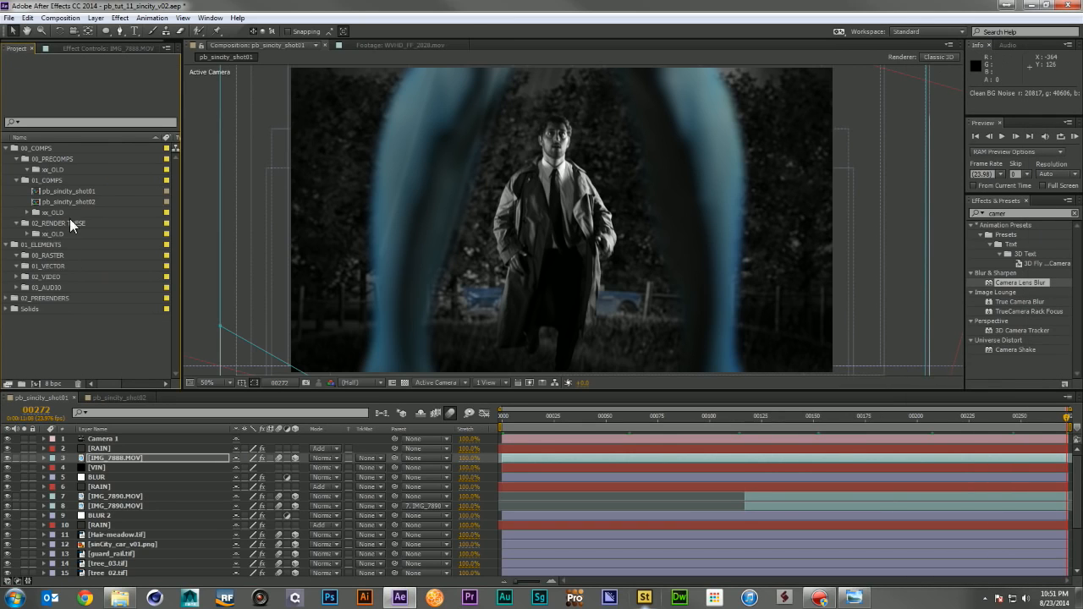
click(16, 277)
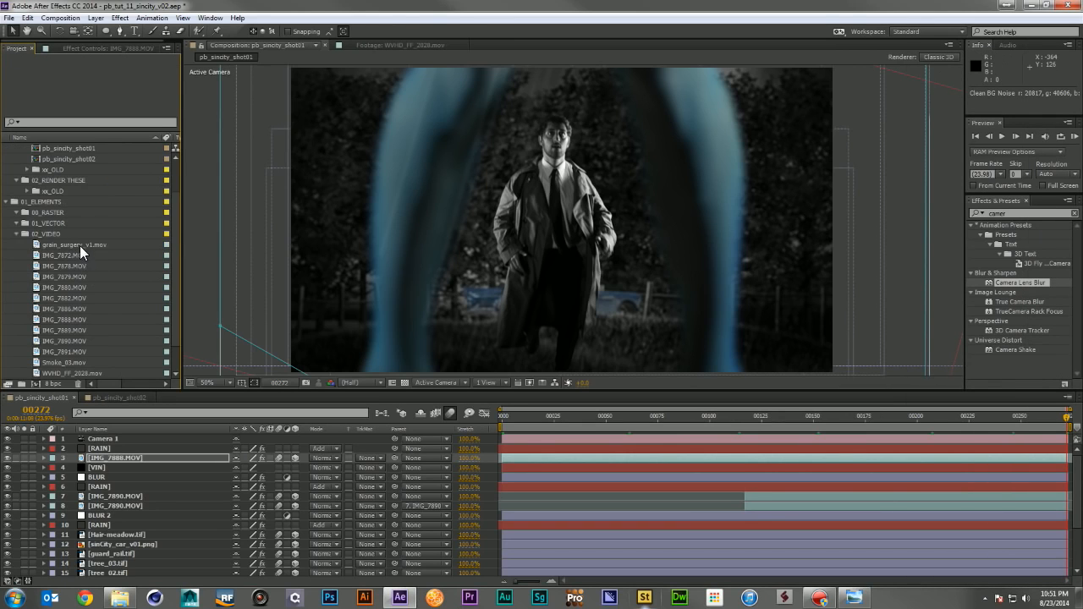
scroll(88, 289, down, 1)
drag(53, 330, 178, 550)
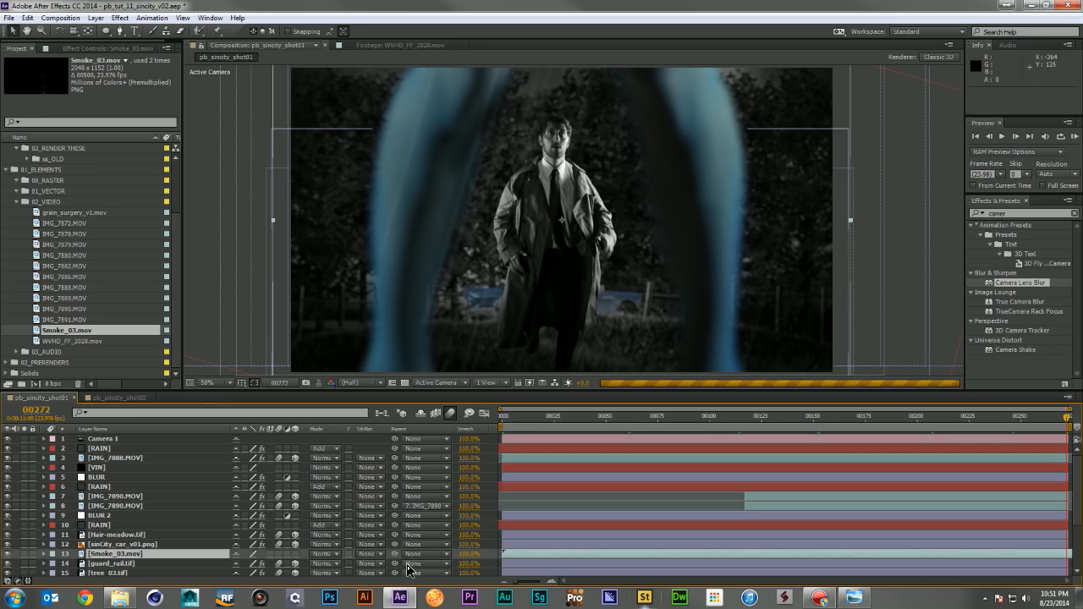
- Parent the Smoke_03.mov layer to sinCity_car_v01.png and make it a 3D layer
drag(394, 553, 124, 544)
click(294, 553)
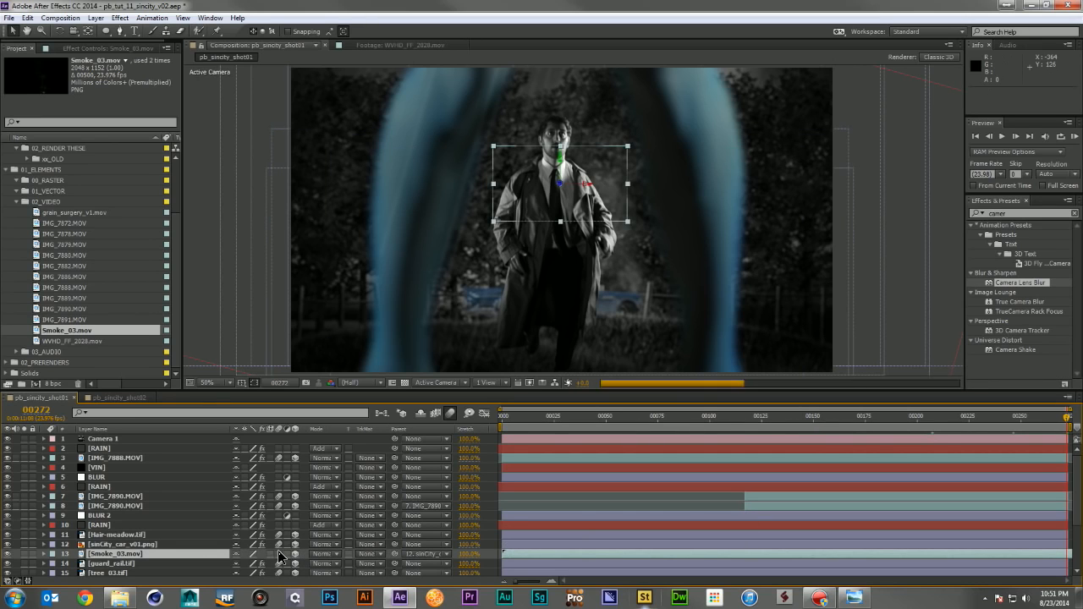
- Zero the smoke layer's X and Y position and move it over the car, to about 2369.5, 1030.9
click(121, 554)
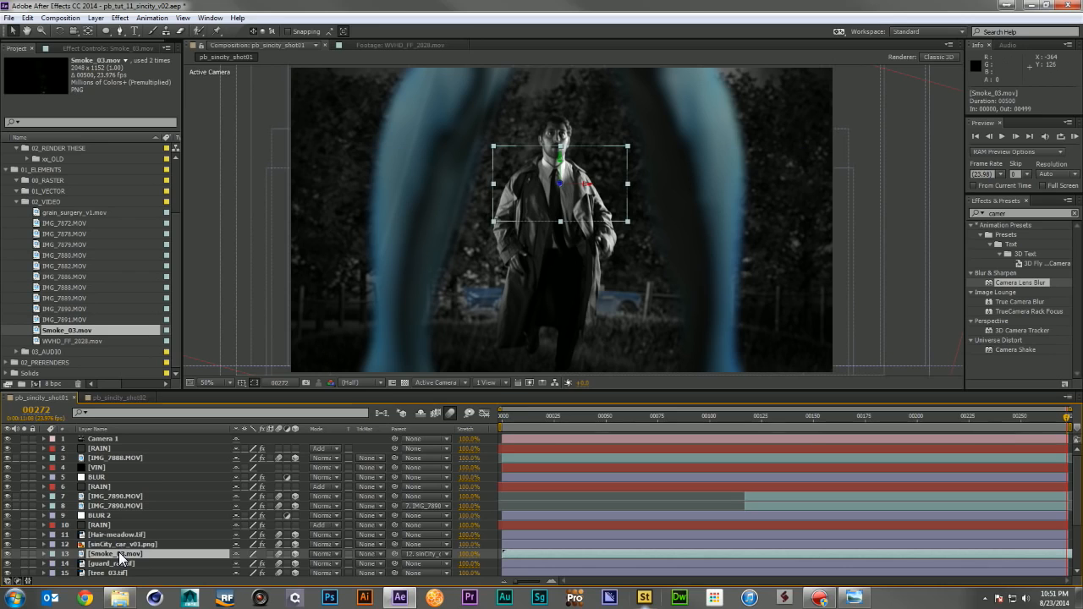
key(p)
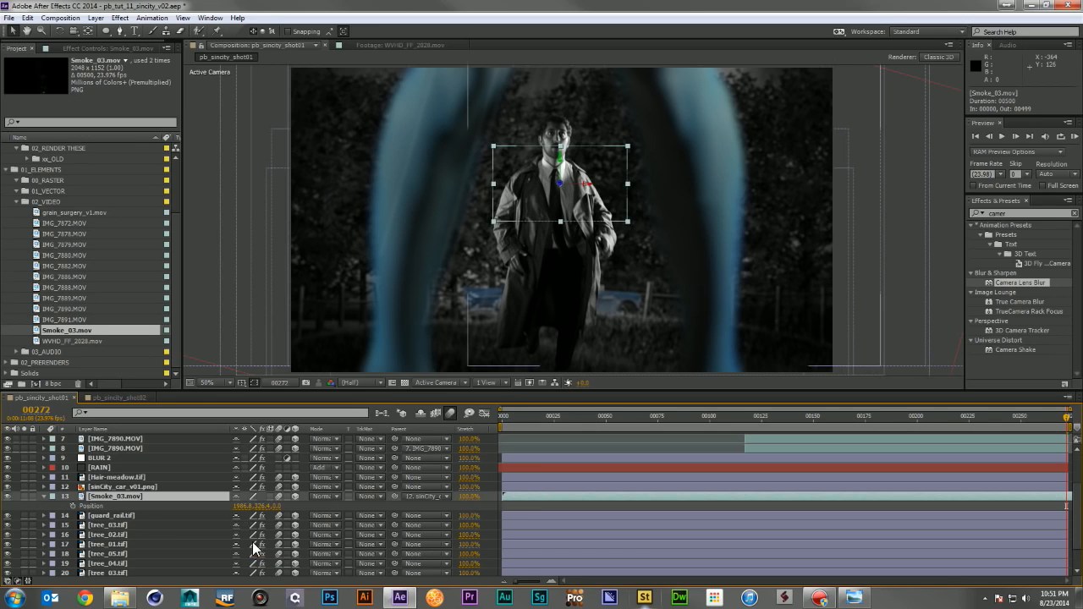
click(246, 506)
text(0)
key(Tab)
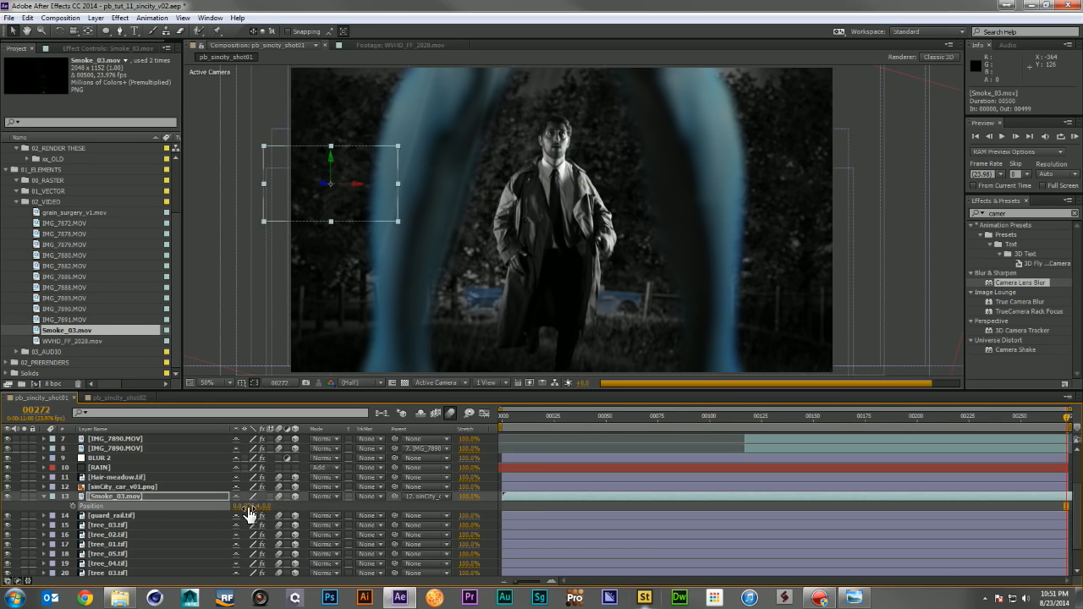
text(0)
key(Return)
drag(339, 158, 614, 285)
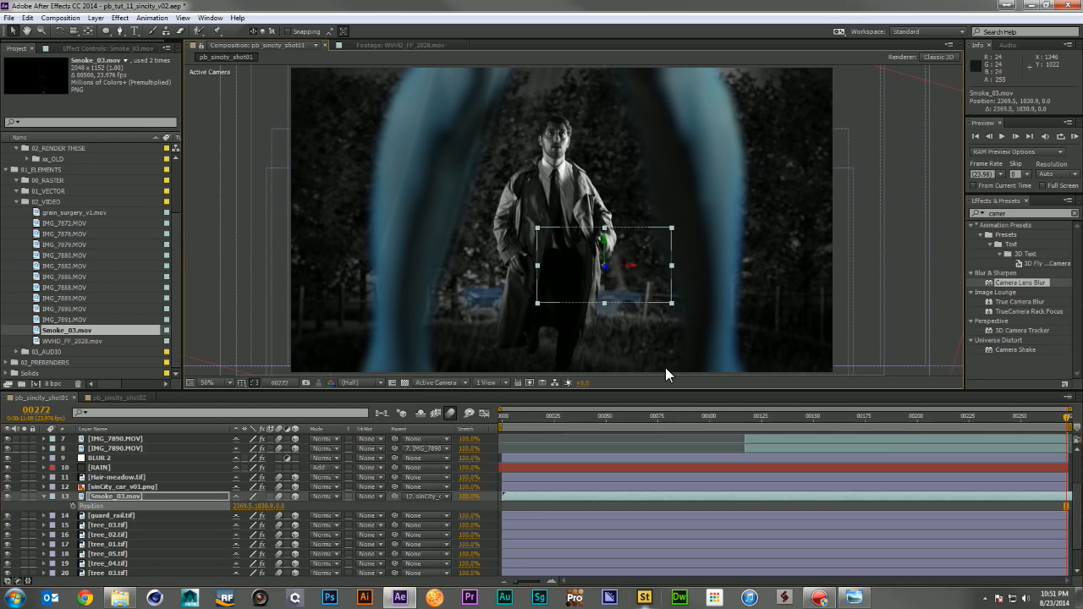
- Scrub the end of the shot to check the smoke placement, and save the project
click(924, 414)
drag(863, 415, 1067, 424)
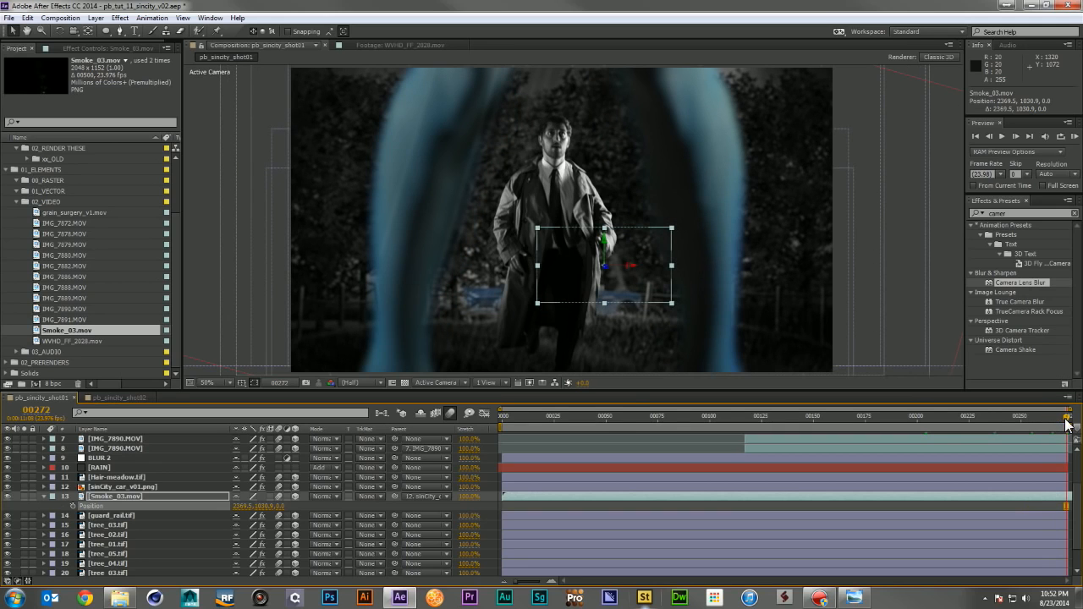
click(42, 492)
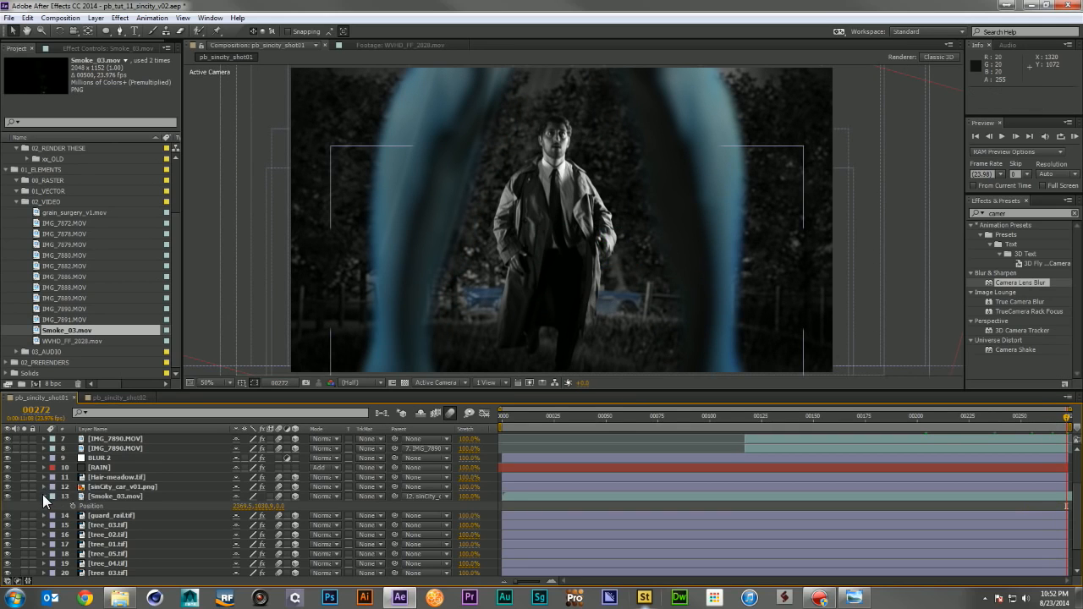
click(43, 496)
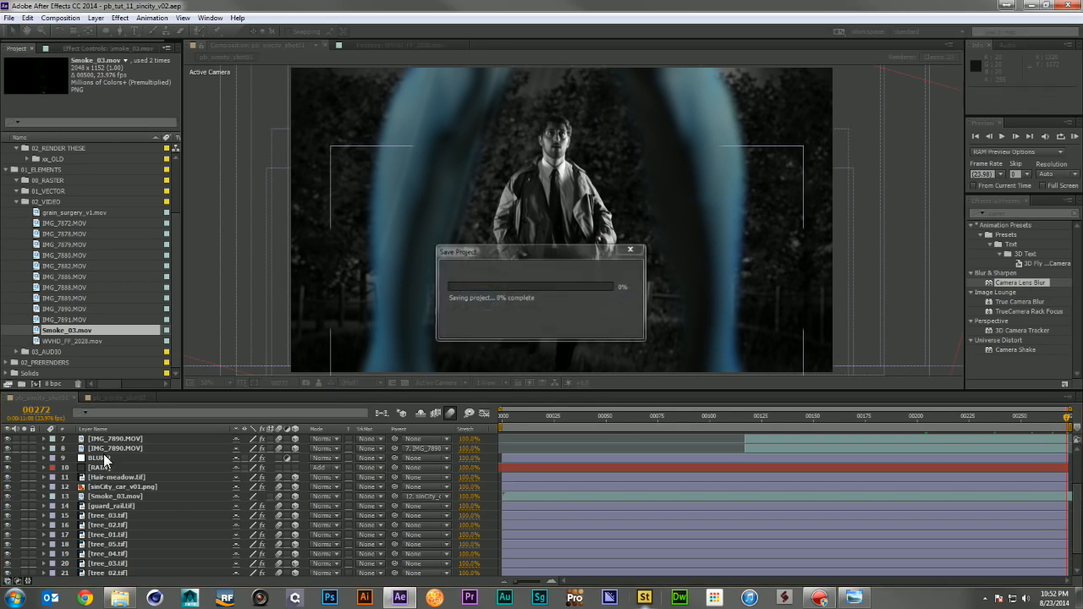
- Play a RAM preview of the whole shot
key(KP_0)
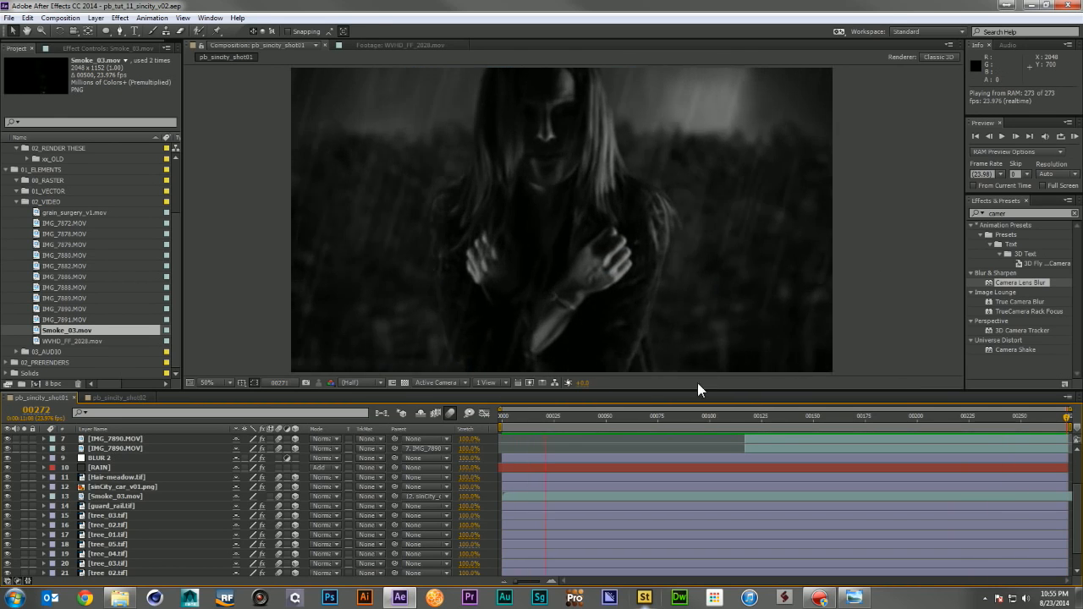
key(space)
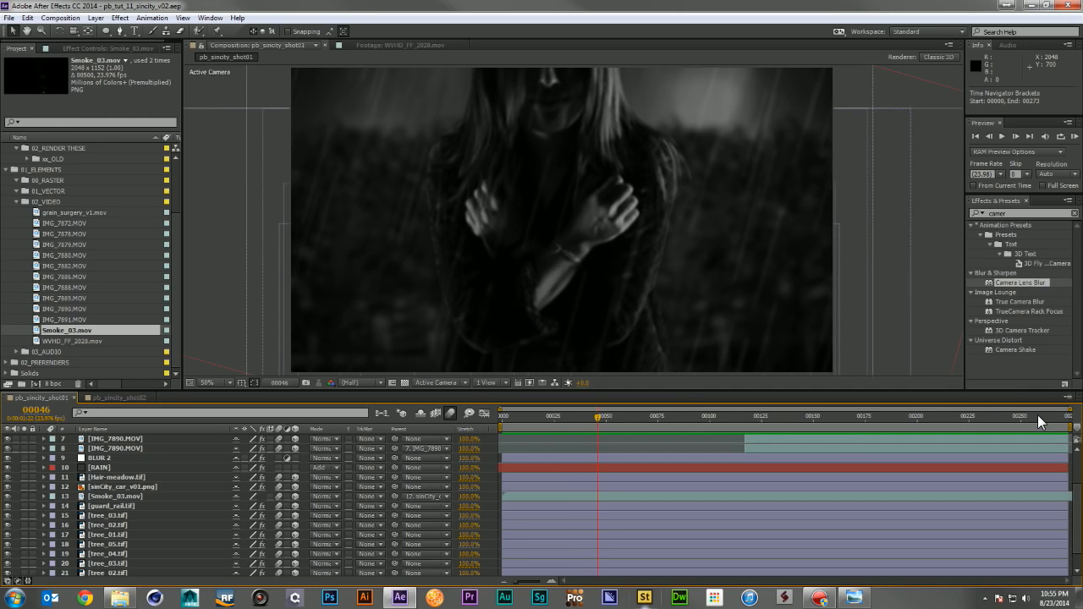
- At the end of the shot, tighten the VIN layer's vignette mask by pulling its two sides and lower edge inward
click(1066, 415)
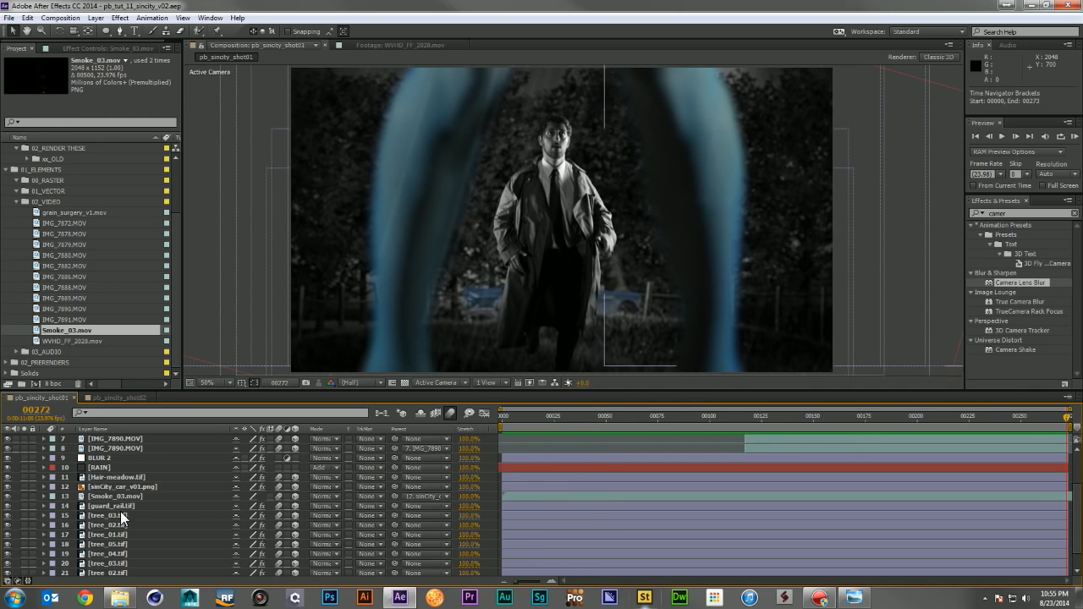
scroll(120, 511, up, 3)
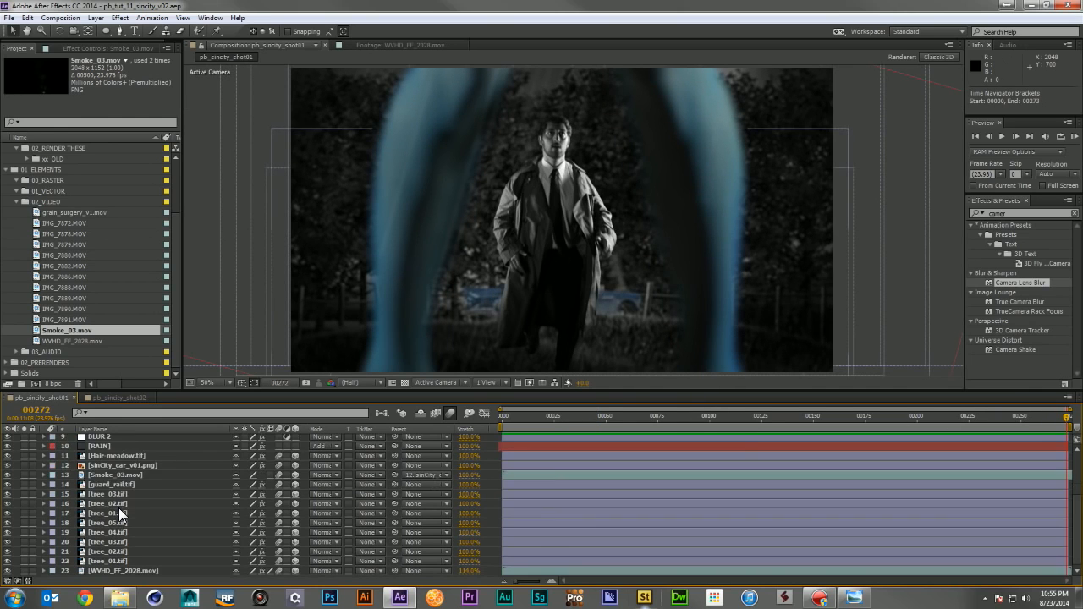
click(102, 468)
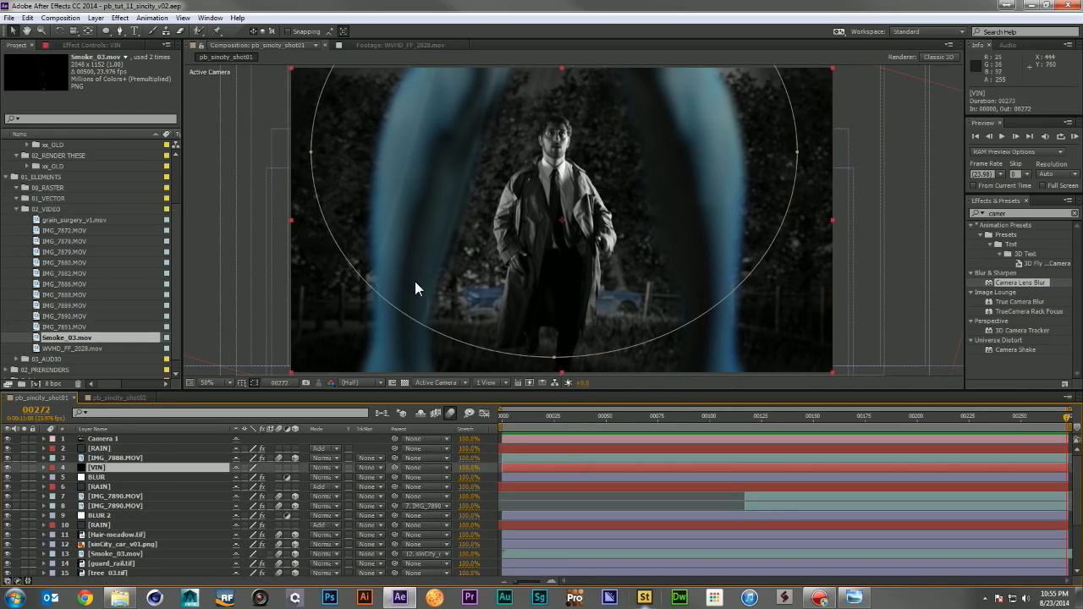
drag(311, 157, 351, 156)
drag(798, 154, 762, 154)
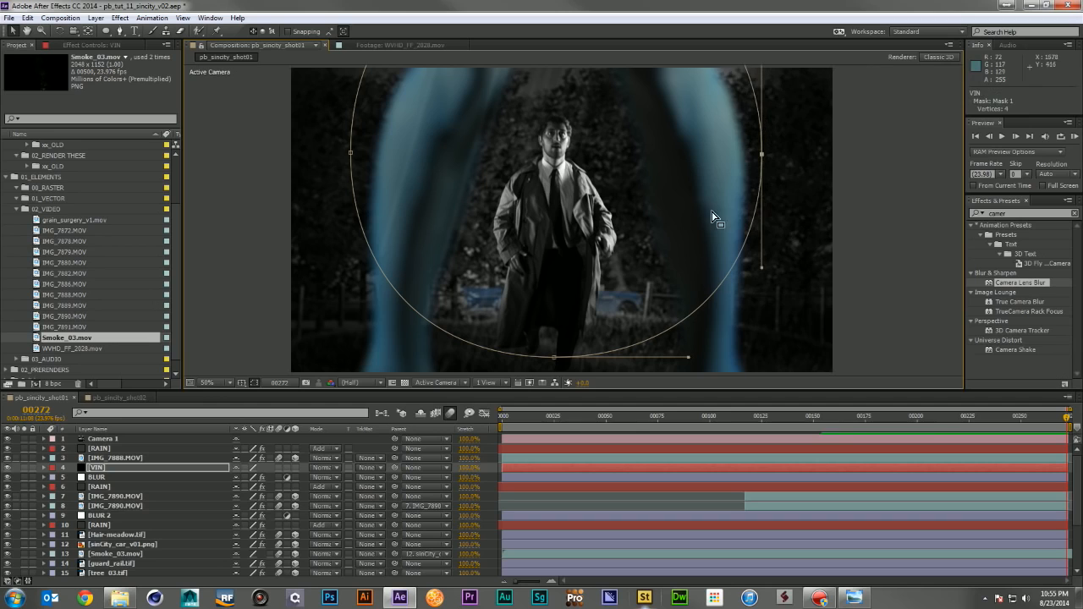
click(554, 354)
drag(556, 349, 553, 331)
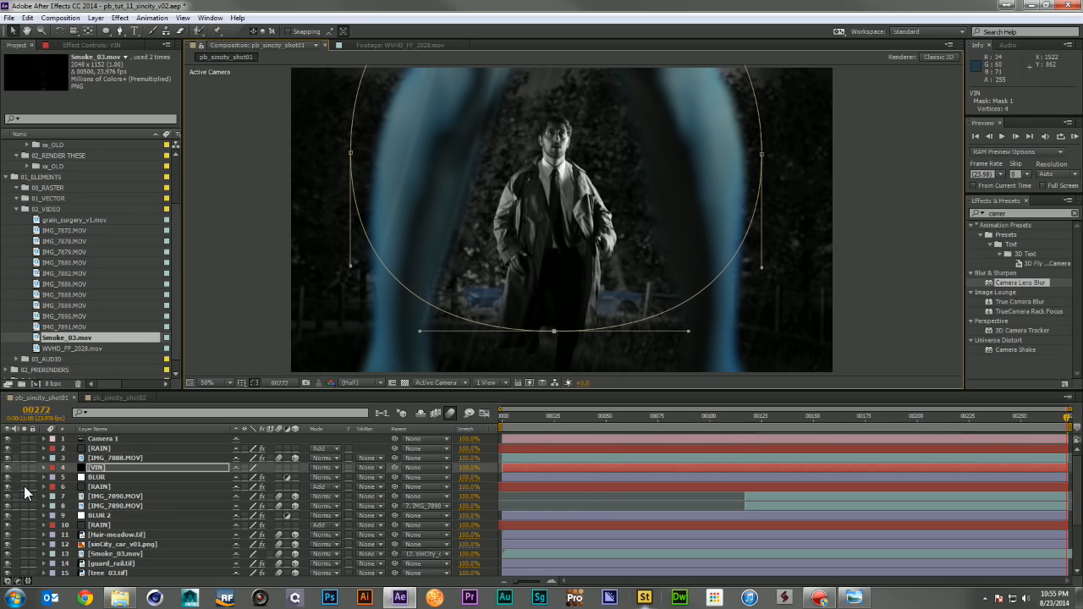
click(254, 440)
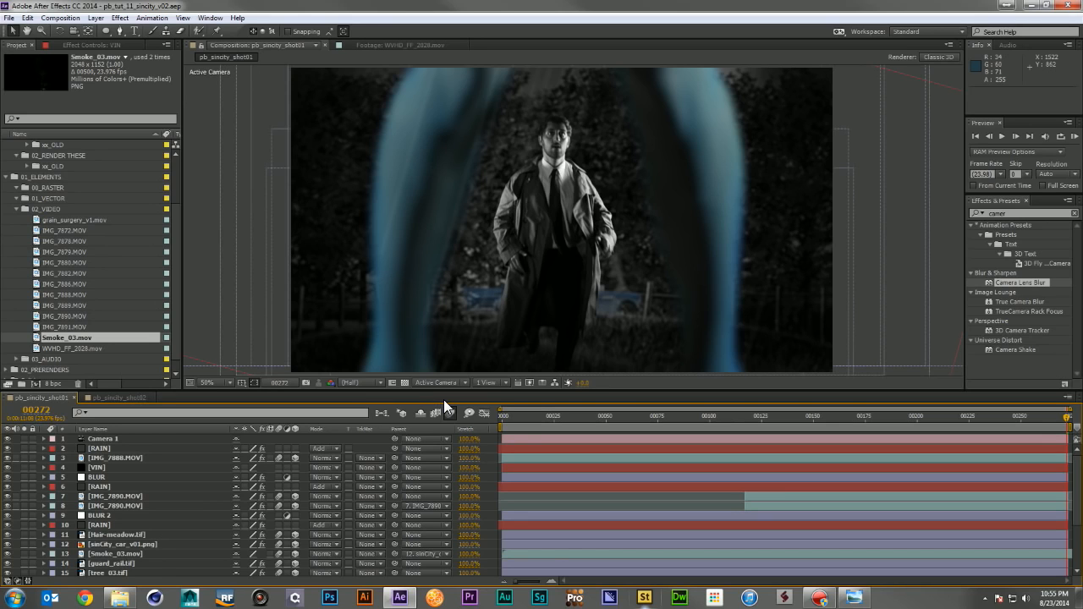
- Open the pb_sincity_shot02 composition and scrub through the IMG_7880.MOV green-screen clip to its end
click(96, 396)
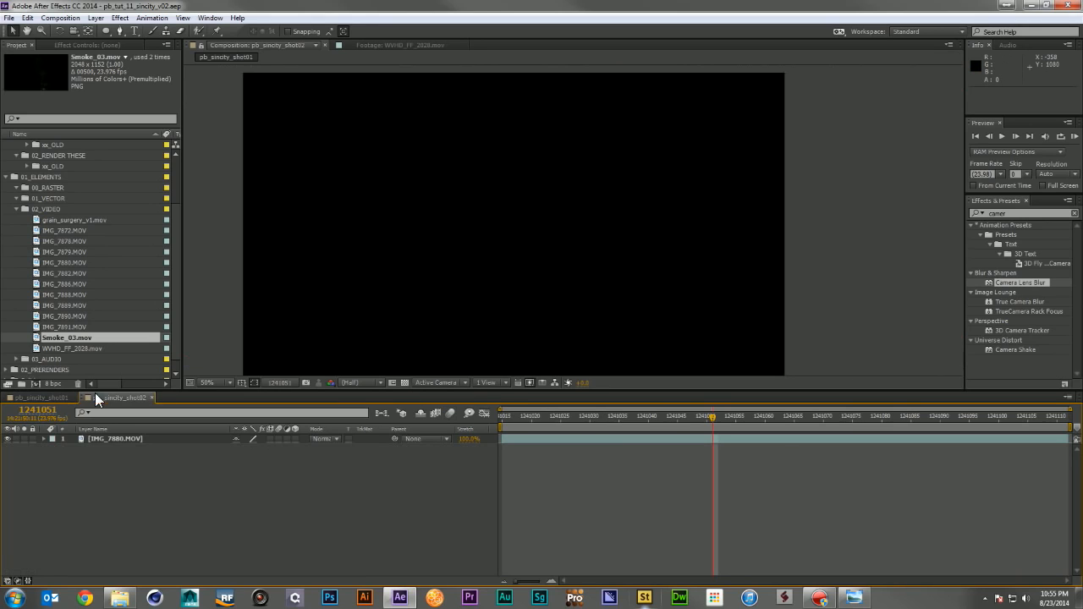
drag(588, 420, 1076, 439)
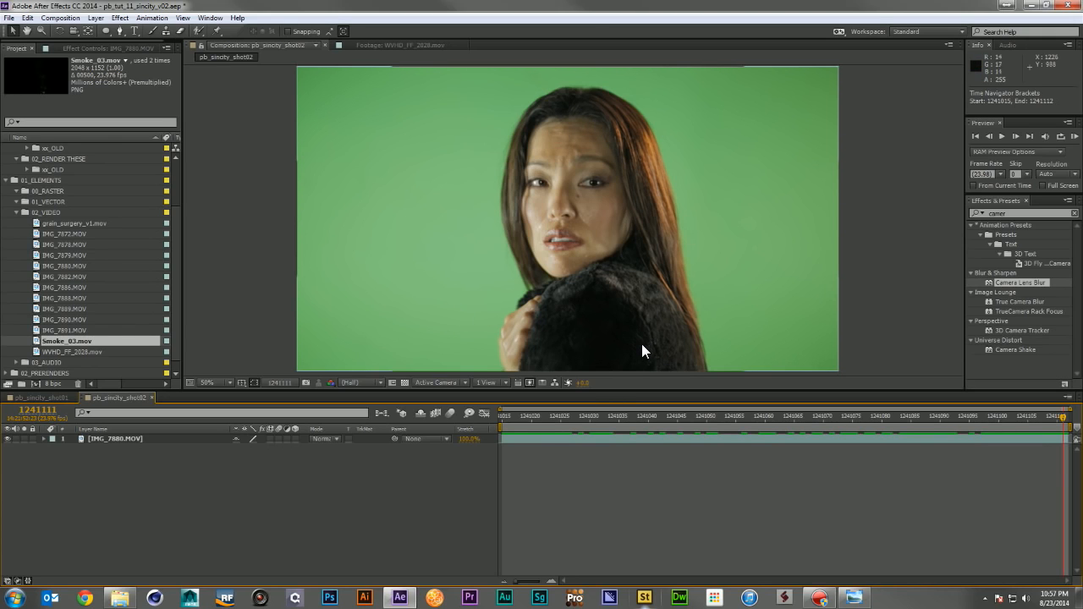
click(538, 422)
drag(536, 420, 1063, 418)
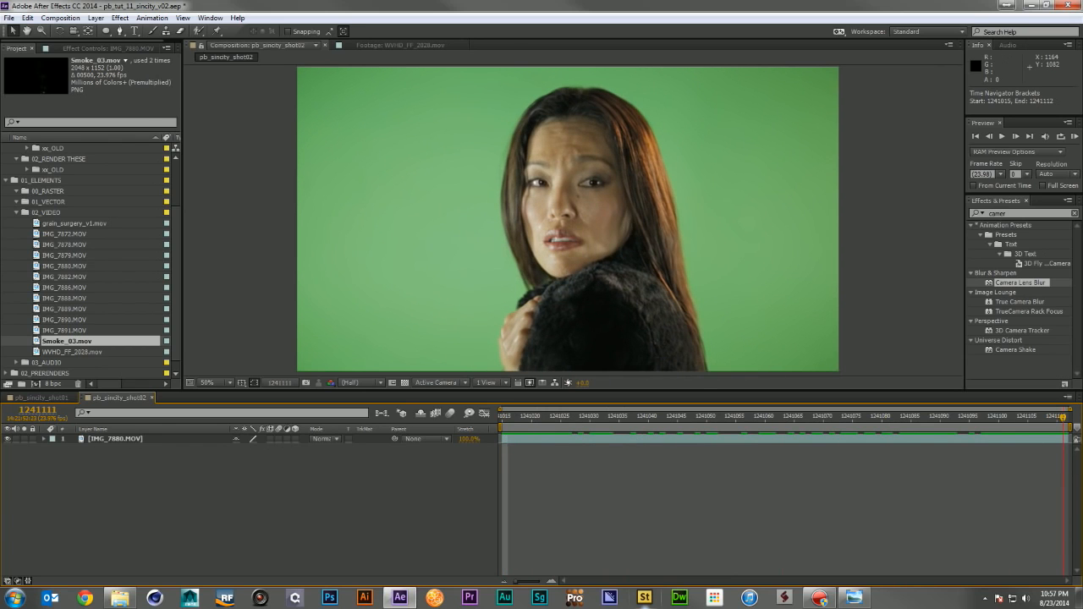
- Apply Neat Video's Reduce Noise effect to IMG_7880.MOV and build its noise profile automatically
click(1029, 212)
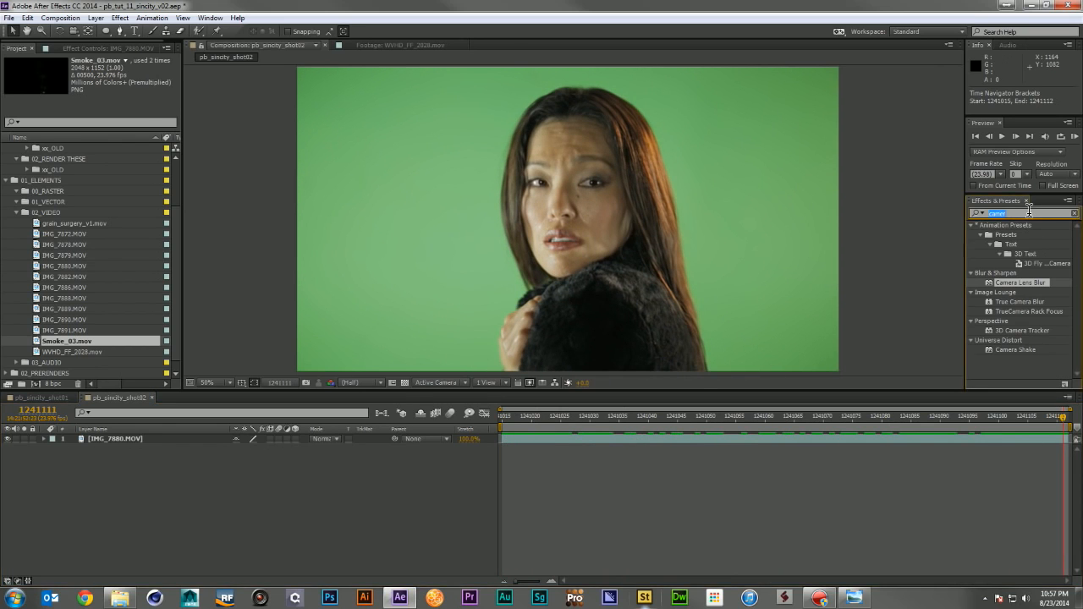
text(reduce)
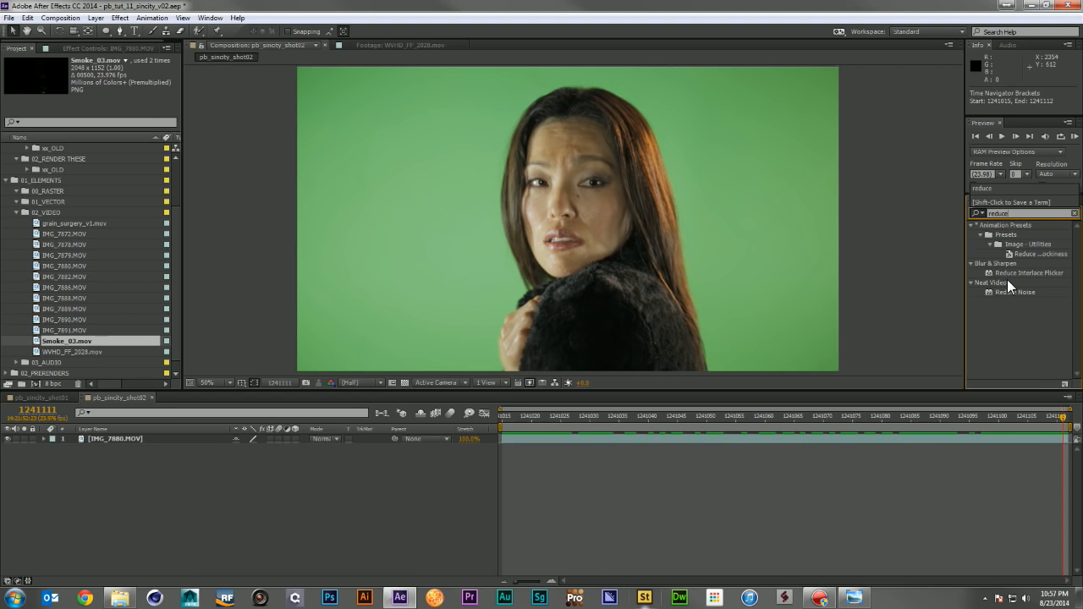
drag(1008, 291, 627, 439)
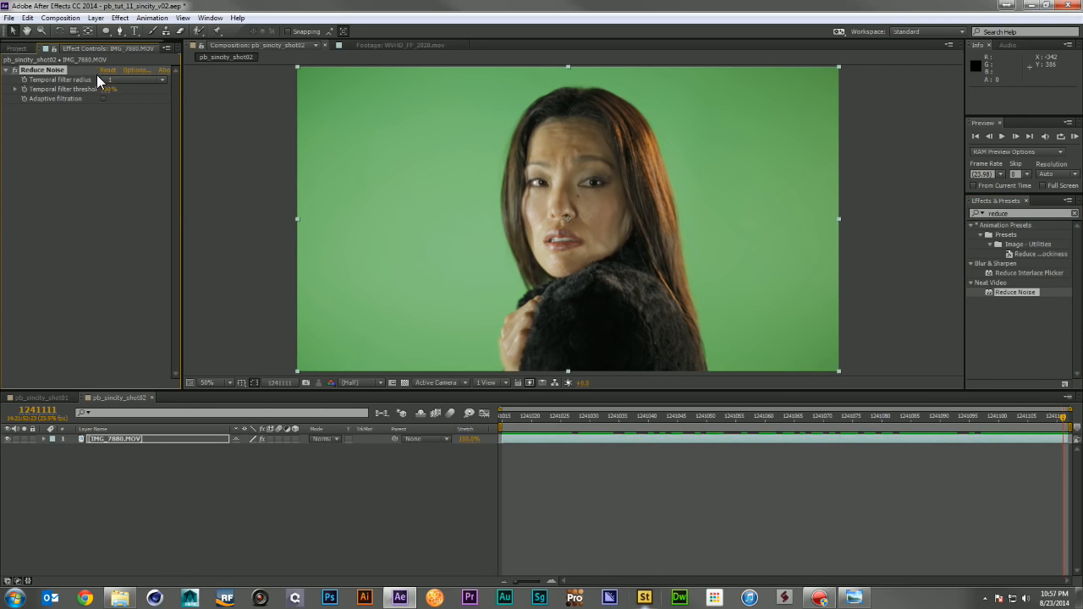
click(129, 70)
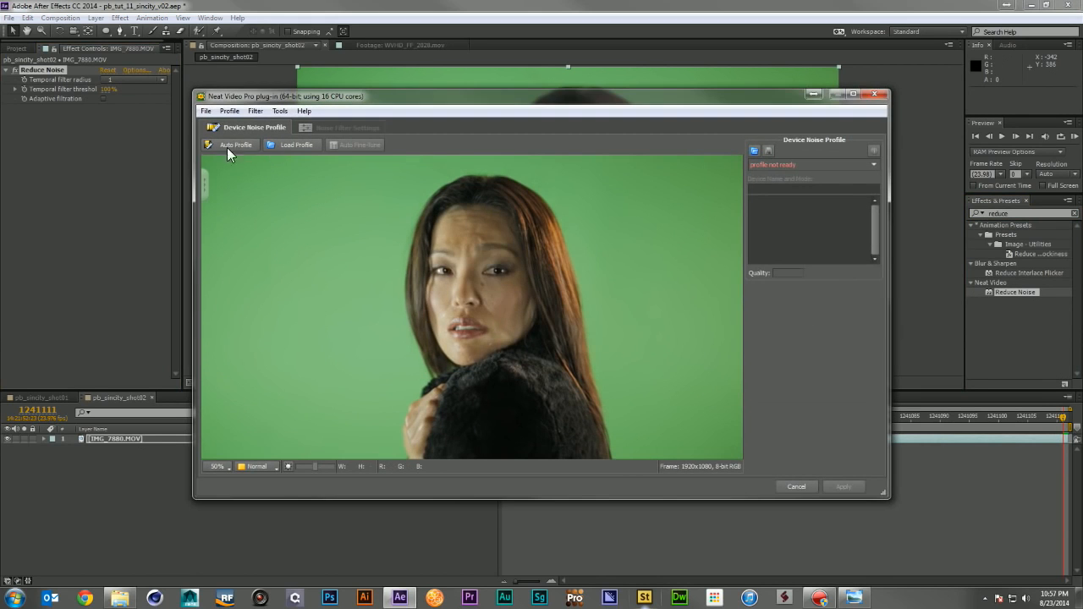
click(227, 148)
click(618, 342)
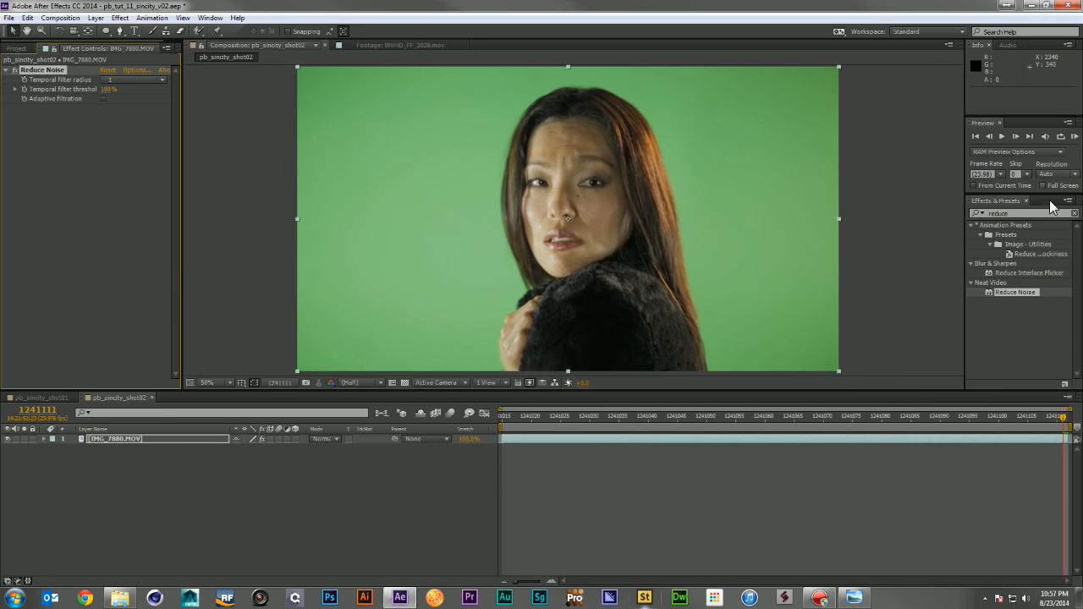
- Add Primatte Keyer after Reduce Noise on IMG_7880.MOV and sample the green screen as the background
click(1026, 213)
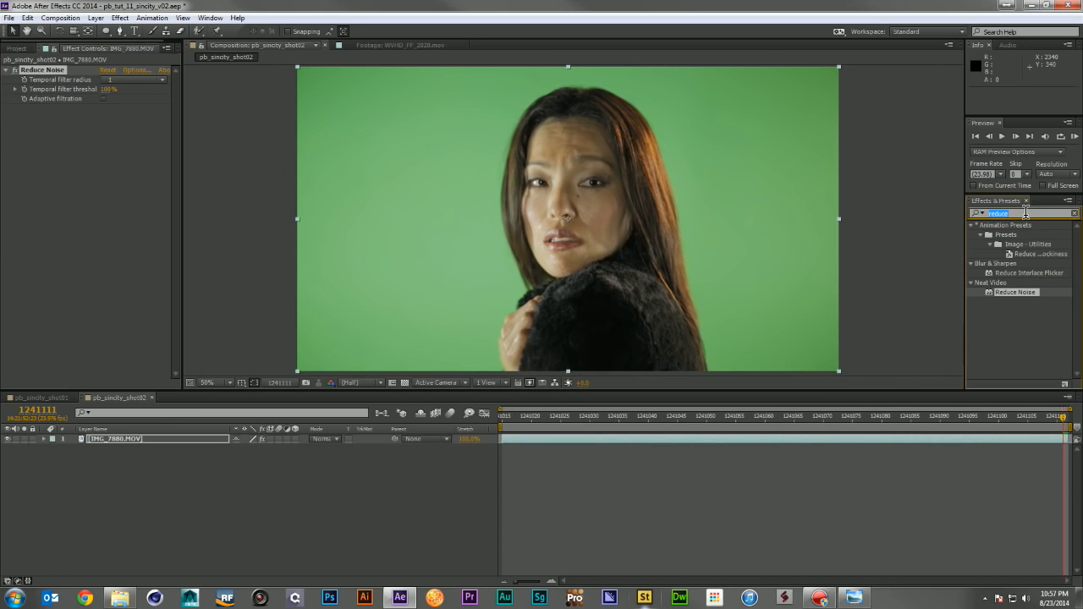
text(prim)
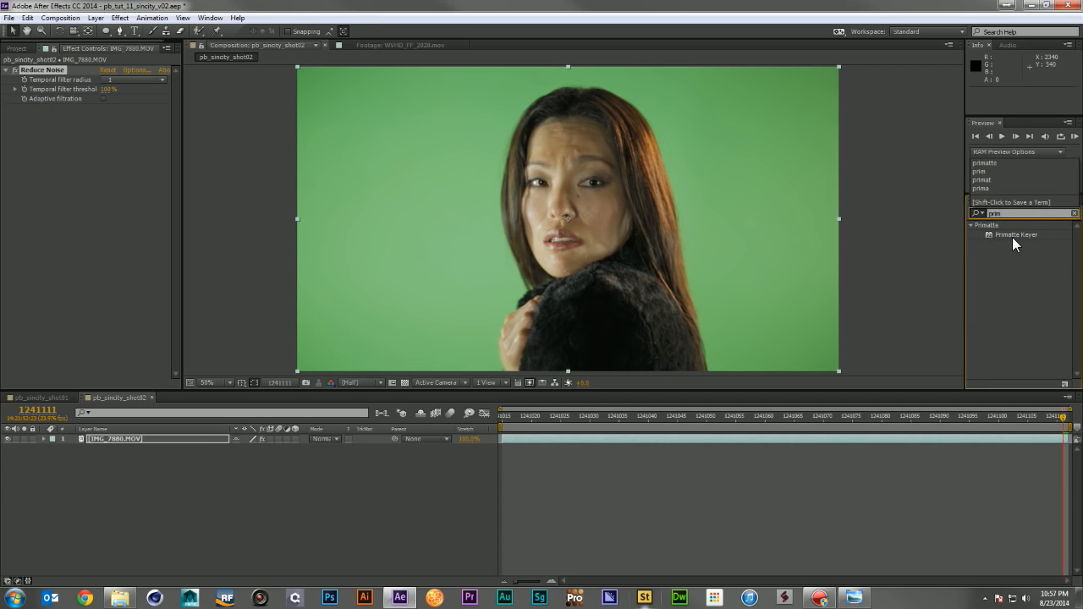
drag(1016, 235, 94, 174)
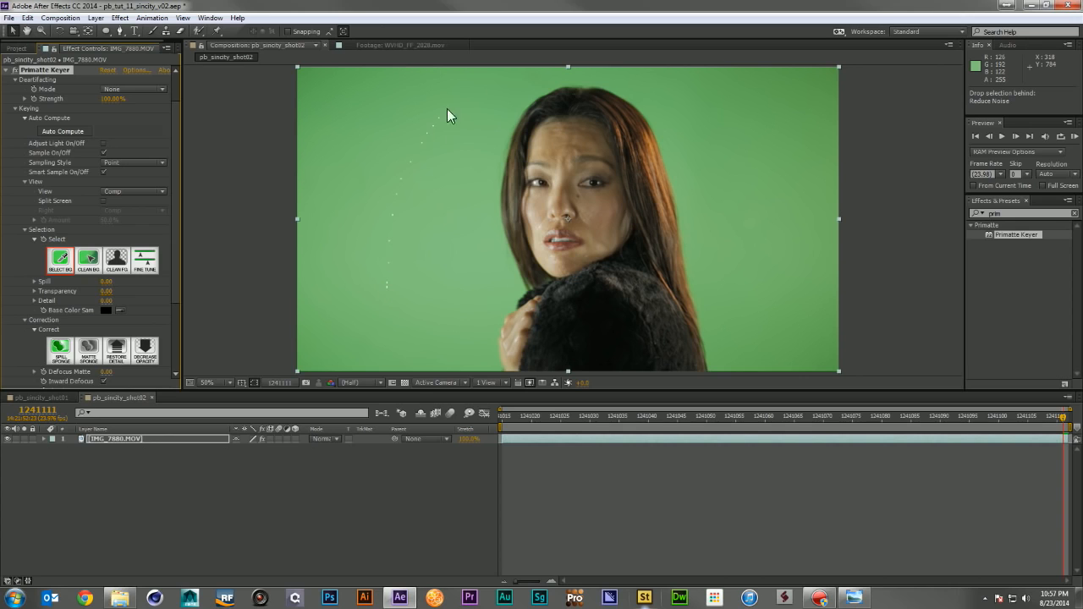
click(777, 344)
- Show the key as Matte and clean the background noise on both sides of the woman with Clean BG
click(129, 193)
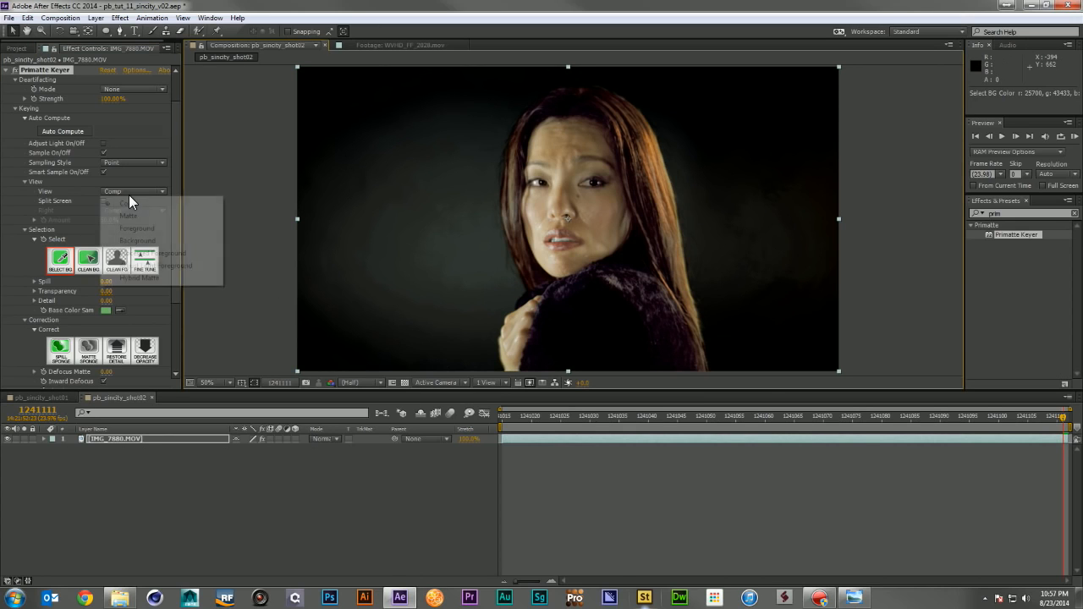
click(139, 222)
click(92, 261)
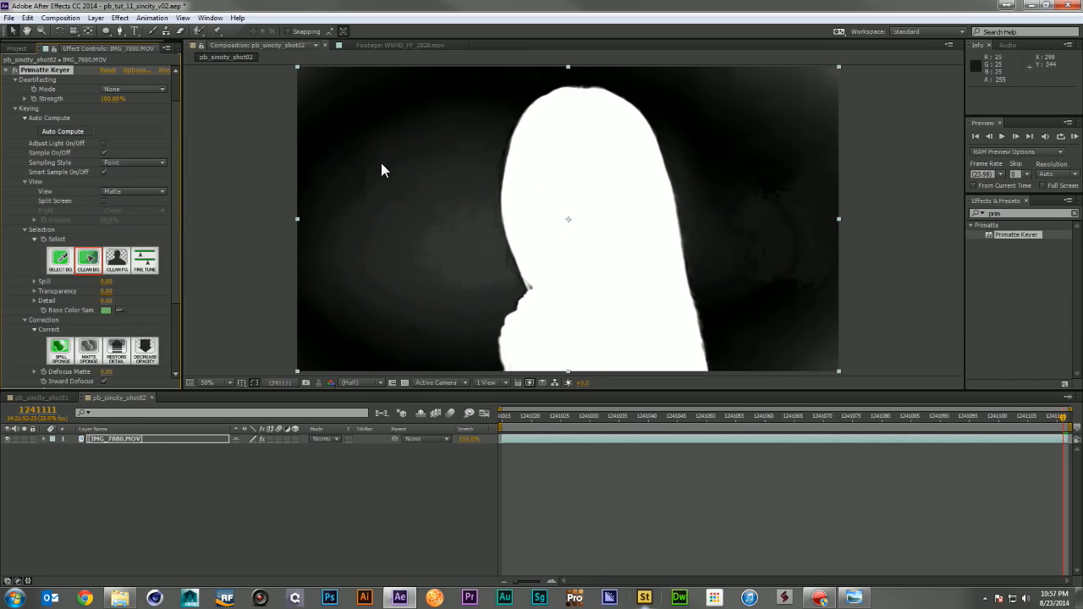
drag(428, 189, 431, 266)
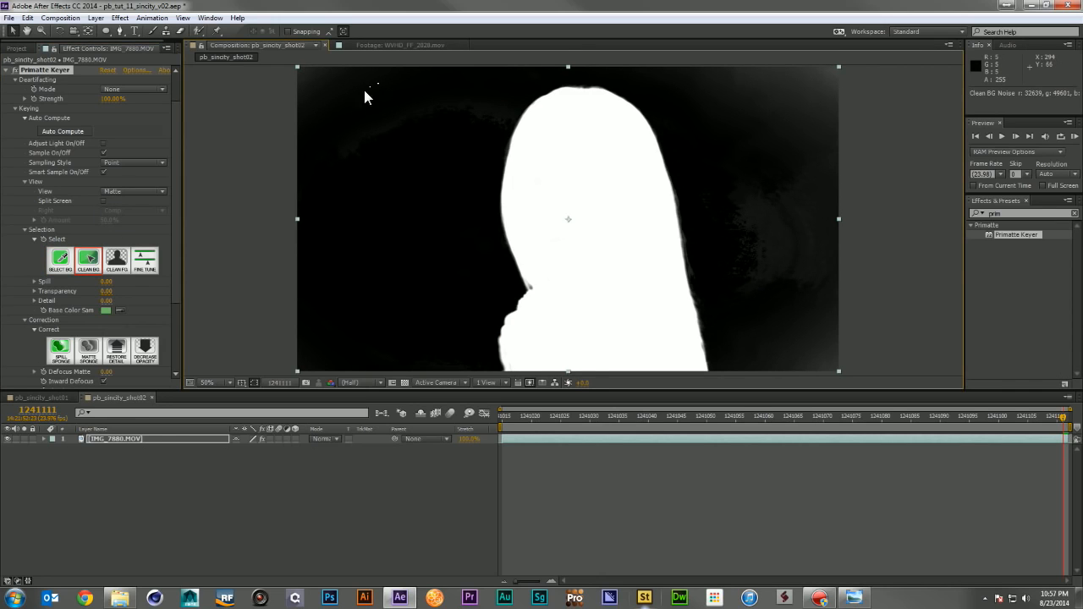
click(309, 80)
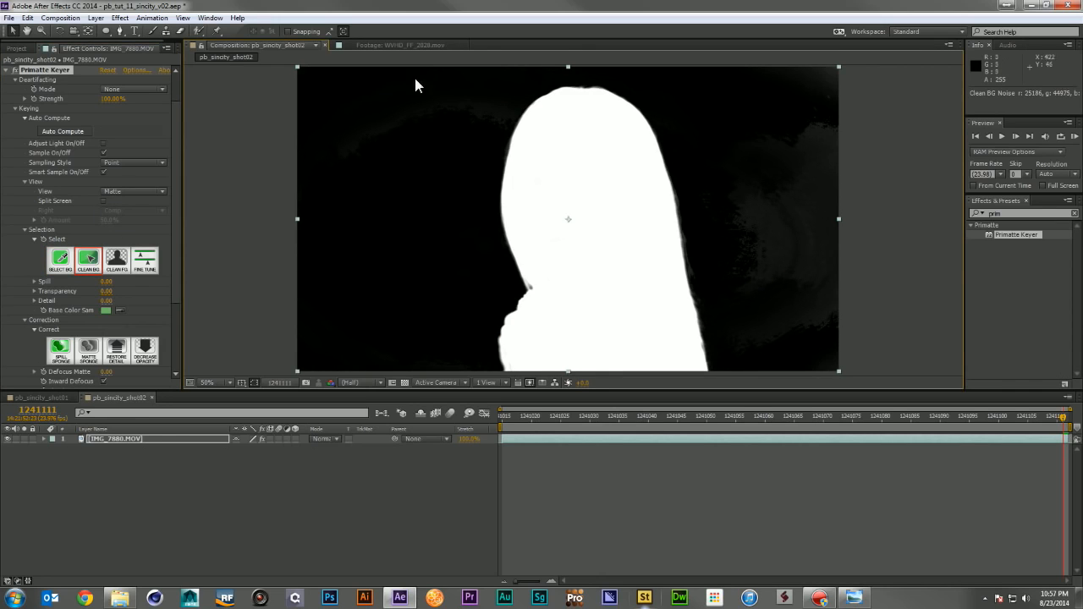
drag(776, 335, 794, 323)
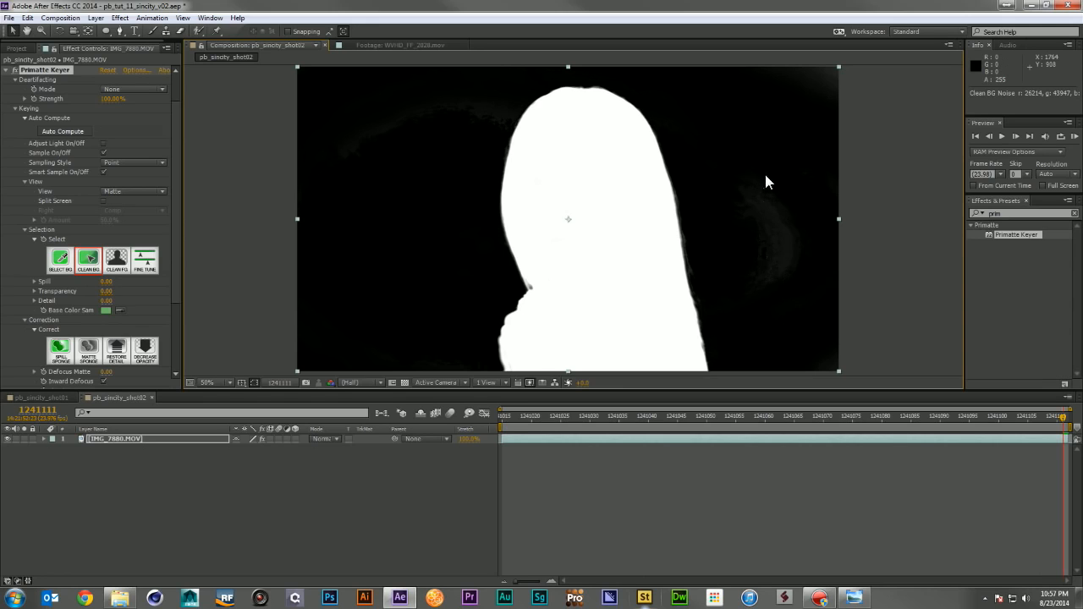
drag(765, 175, 784, 211)
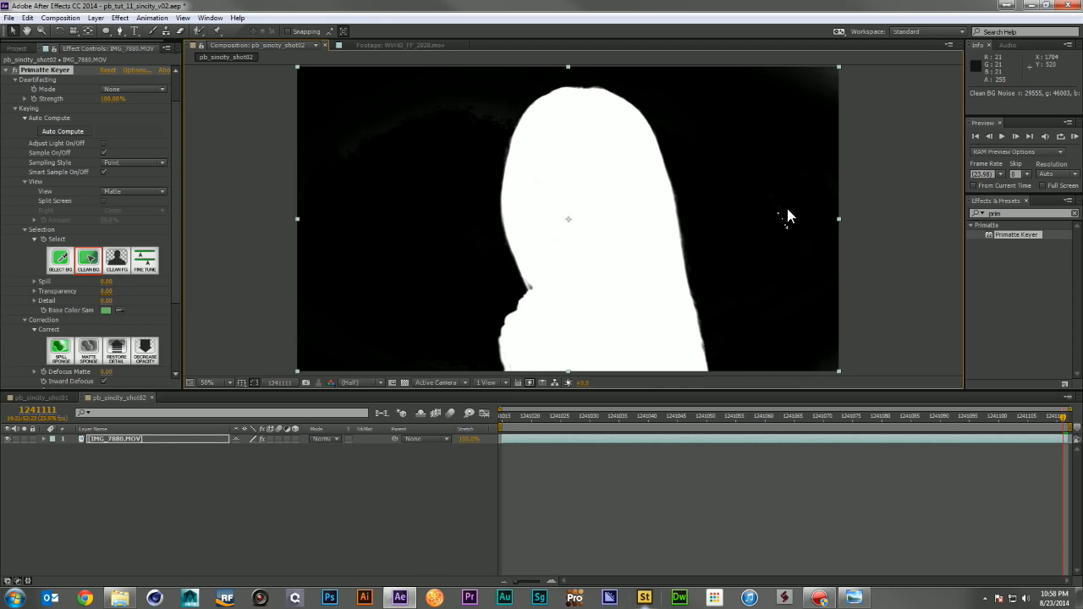
drag(798, 225, 801, 259)
- Clean the matte inside the woman's silhouette with Clean FG and return the keyer's view to Comp
click(116, 261)
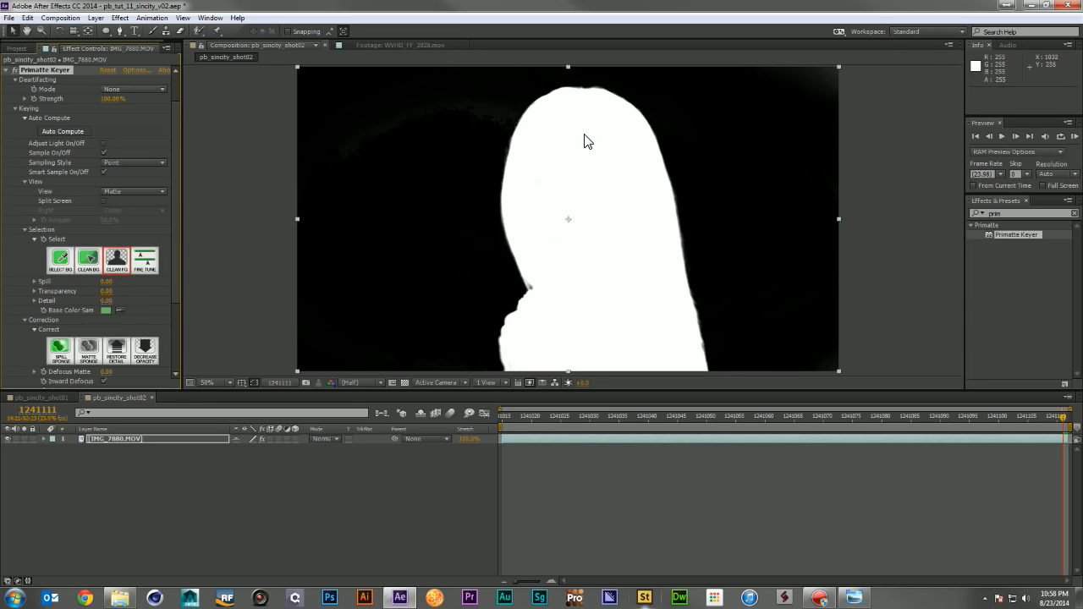
drag(590, 225, 621, 324)
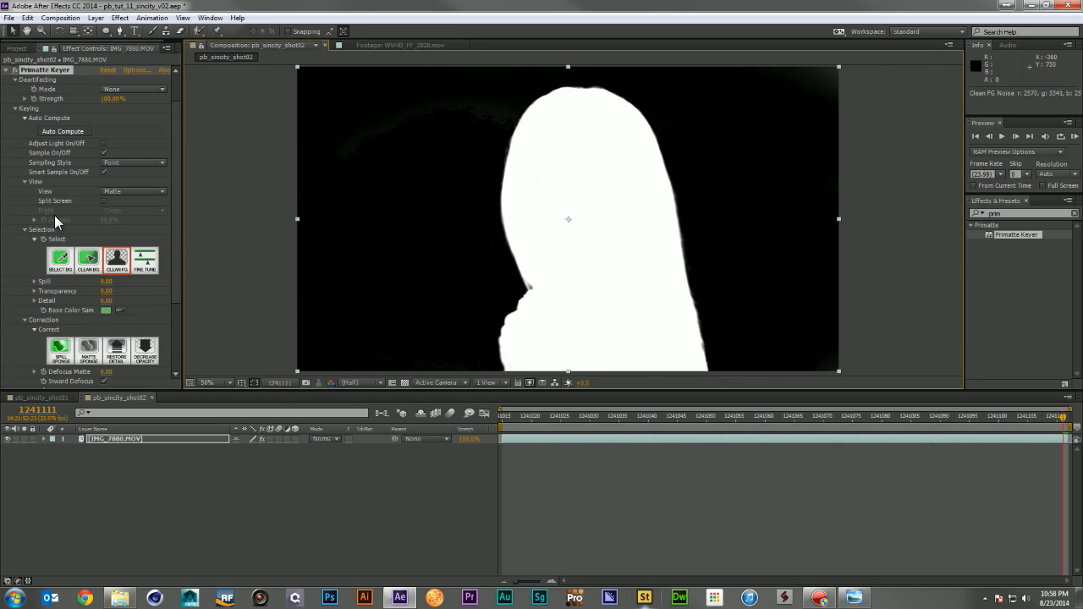
click(129, 188)
click(137, 206)
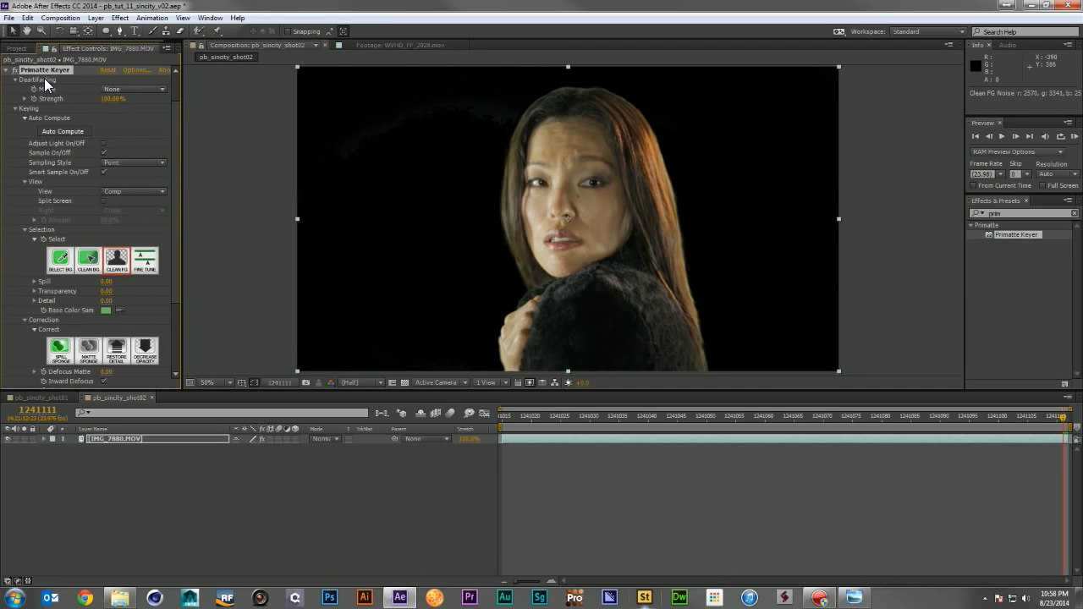
click(7, 71)
- Add the Advanced Spill Suppressor after Primatte Keyer on IMG_7880.MOV and collapse the effect settings
click(1031, 214)
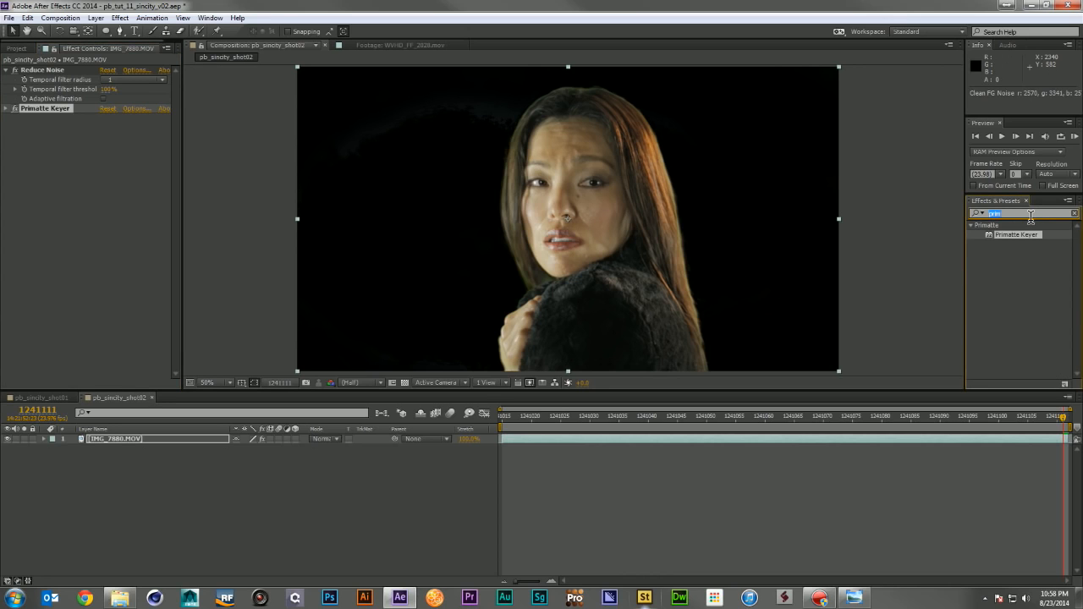
text(adv)
drag(1022, 293, 78, 204)
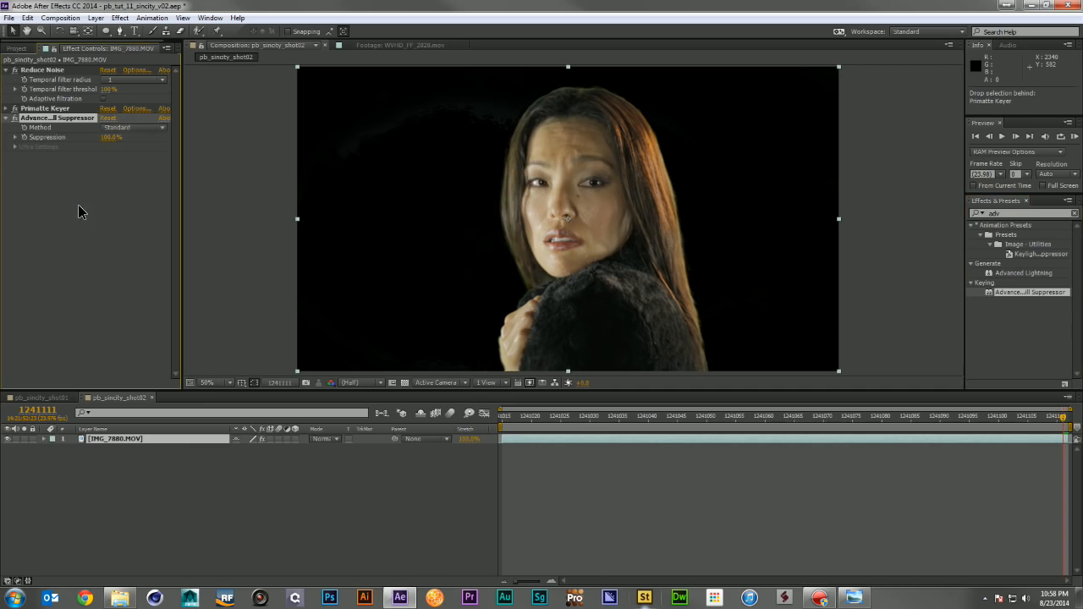
click(7, 71)
click(5, 89)
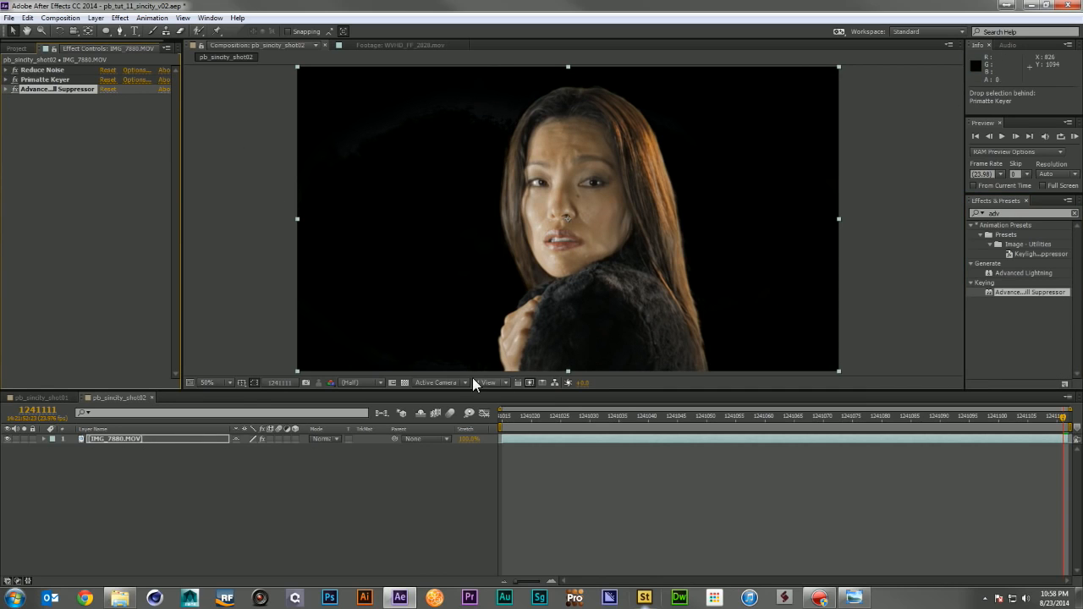
- Compare the keyed close-up with the Sin City comic page in Windows Photo Viewer, and return to After Effects
key(alt+Tab)
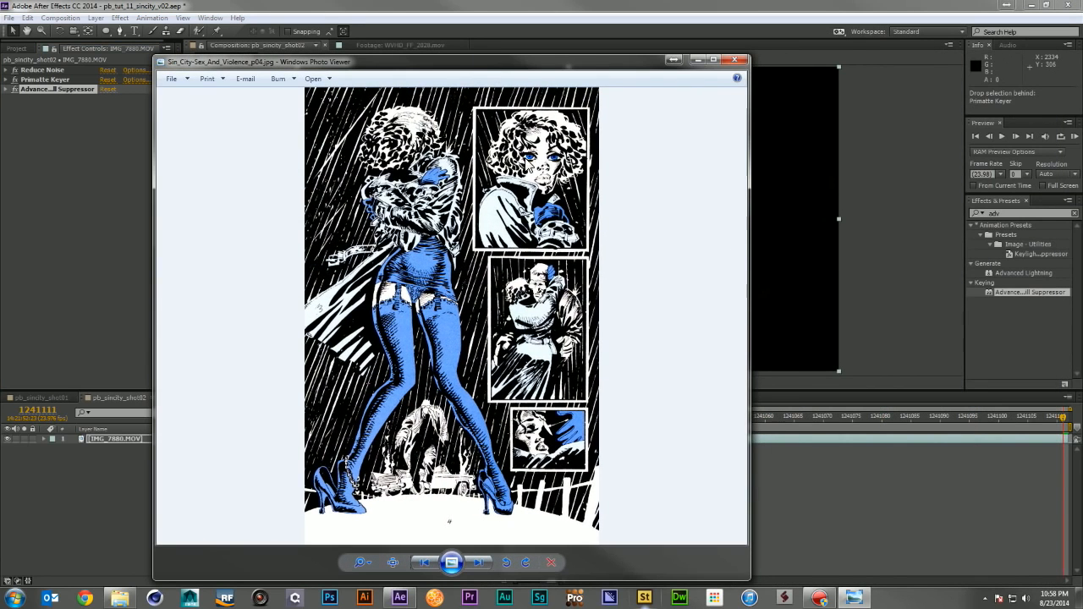
drag(544, 67, 1082, 99)
key(alt+Tab)
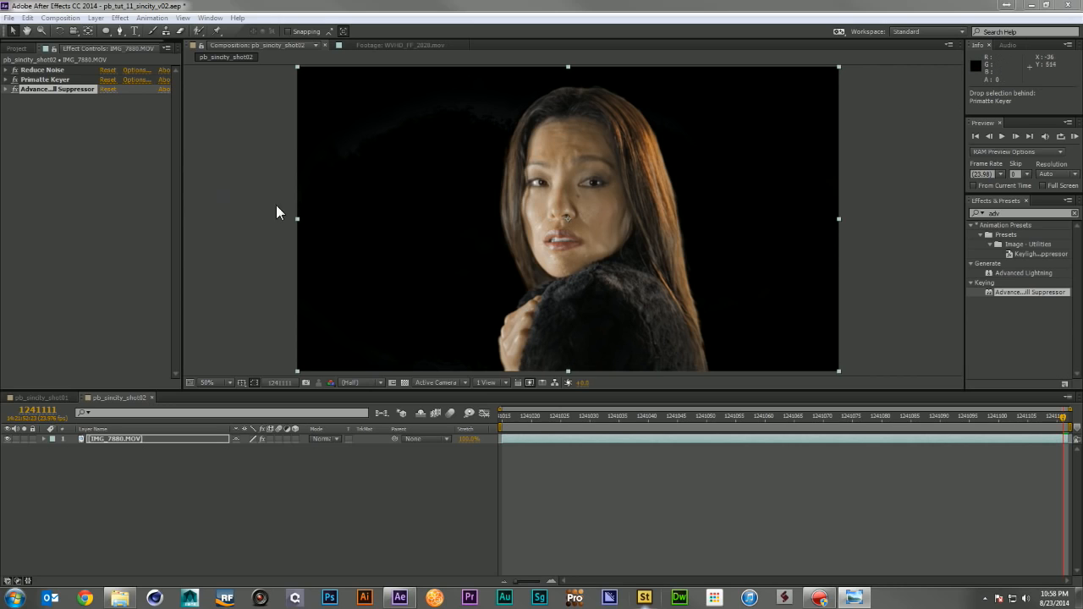
click(95, 132)
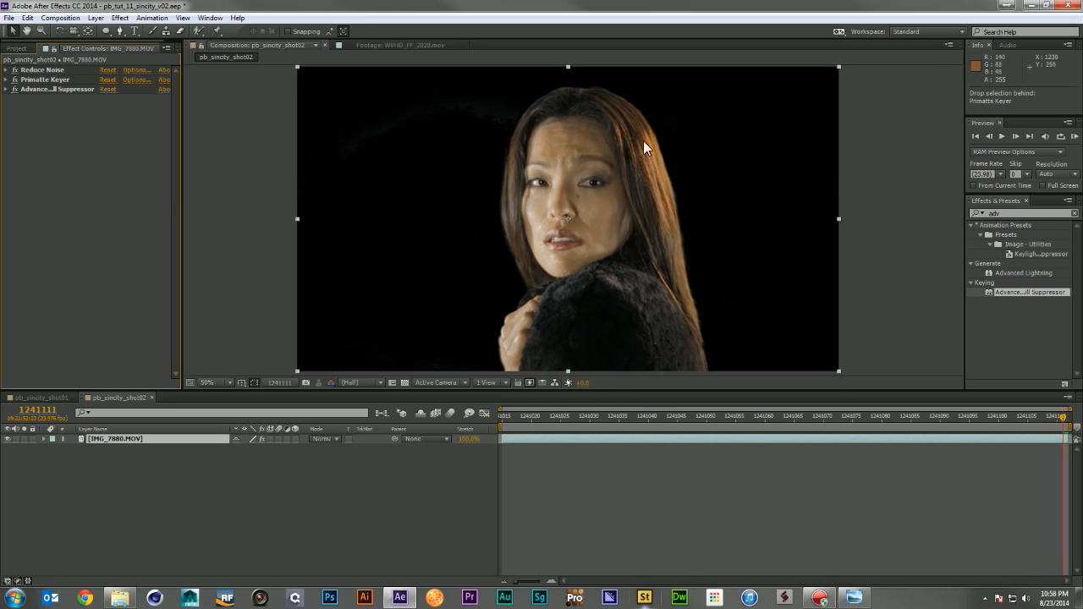
click(531, 403)
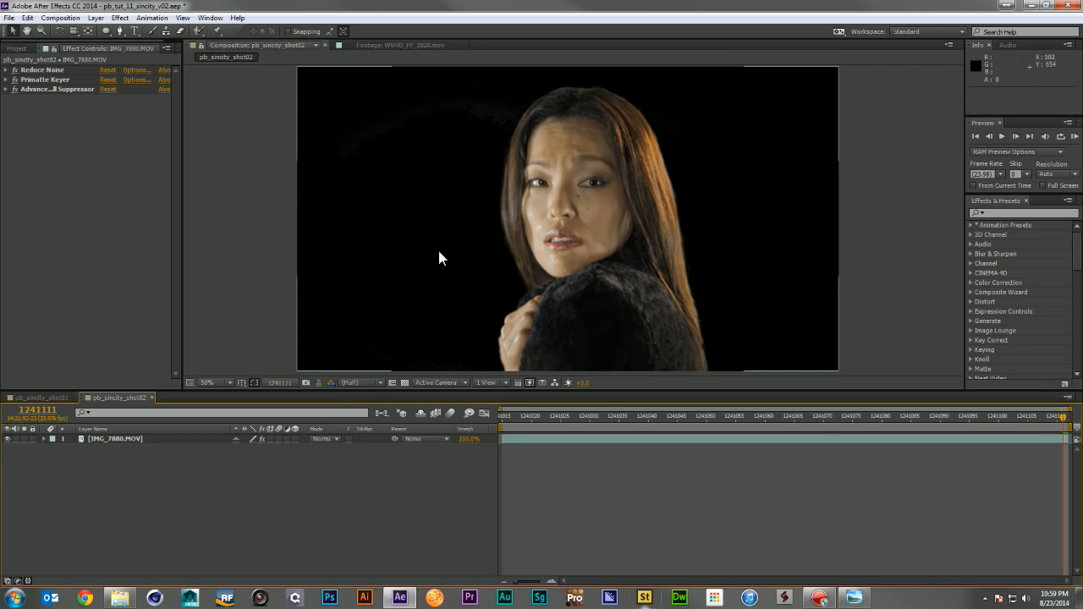
- Copy the two upper RAIN layers from pb_sincity_shot01 into pb_sincity_shot02, placing one above and one below IMG_7880.MOV
click(42, 398)
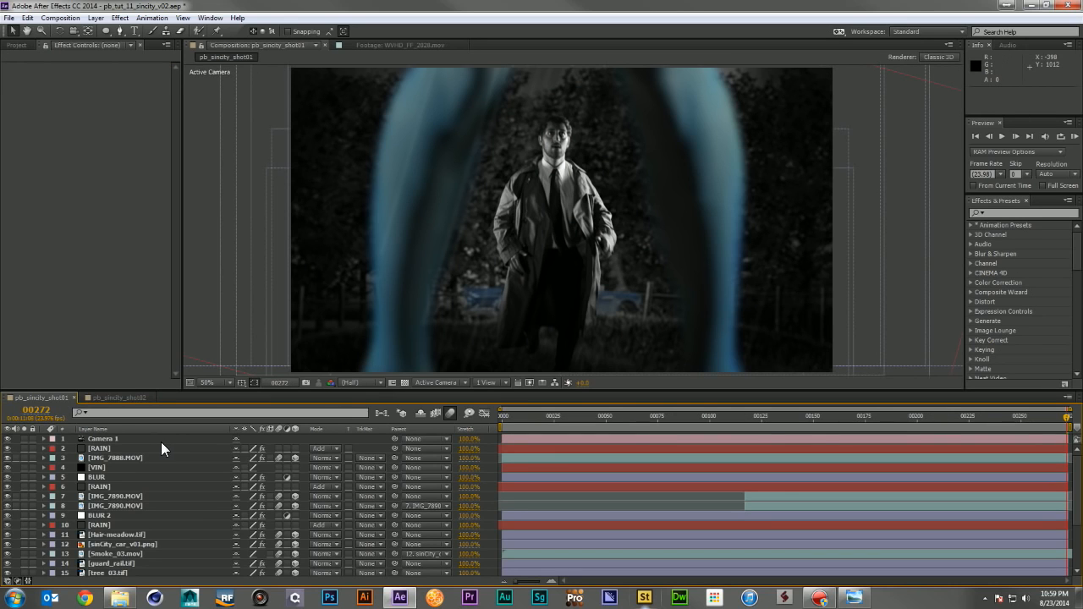
click(103, 449)
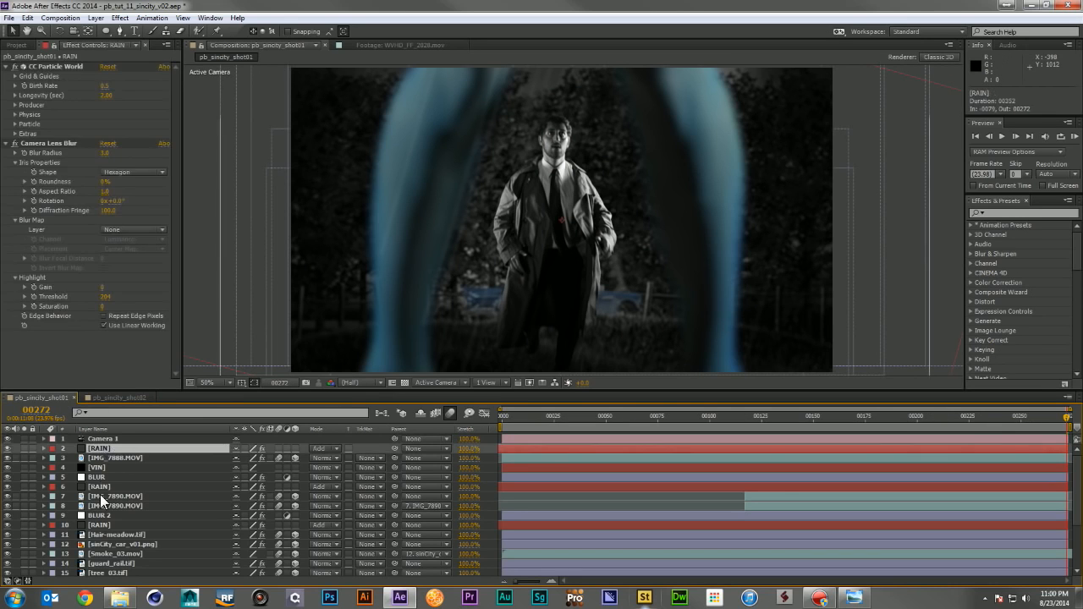
ctrl+click(100, 489)
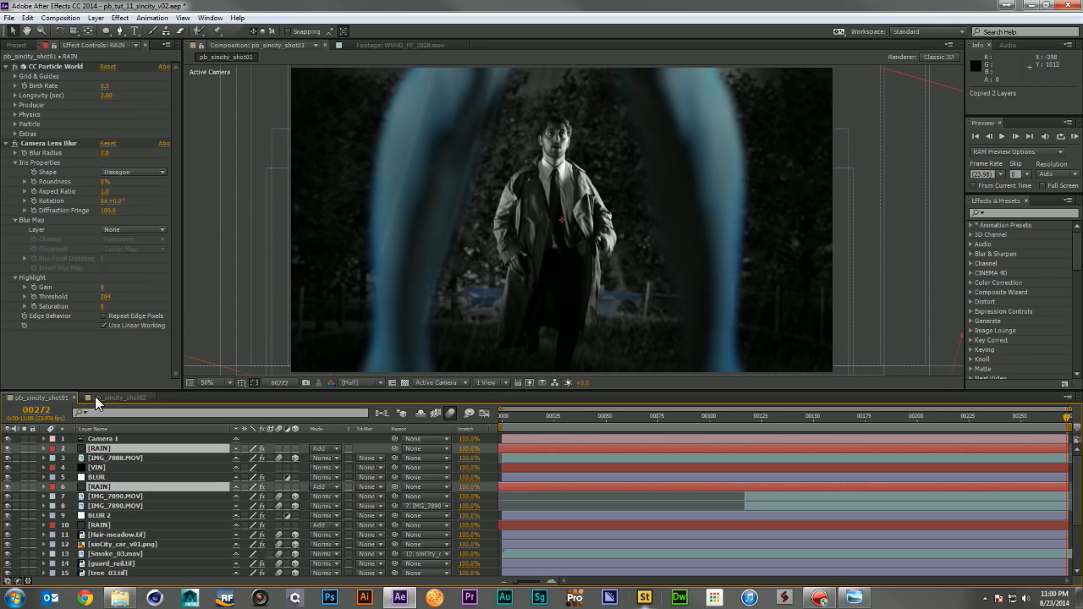
click(97, 397)
key(ctrl+v)
click(146, 474)
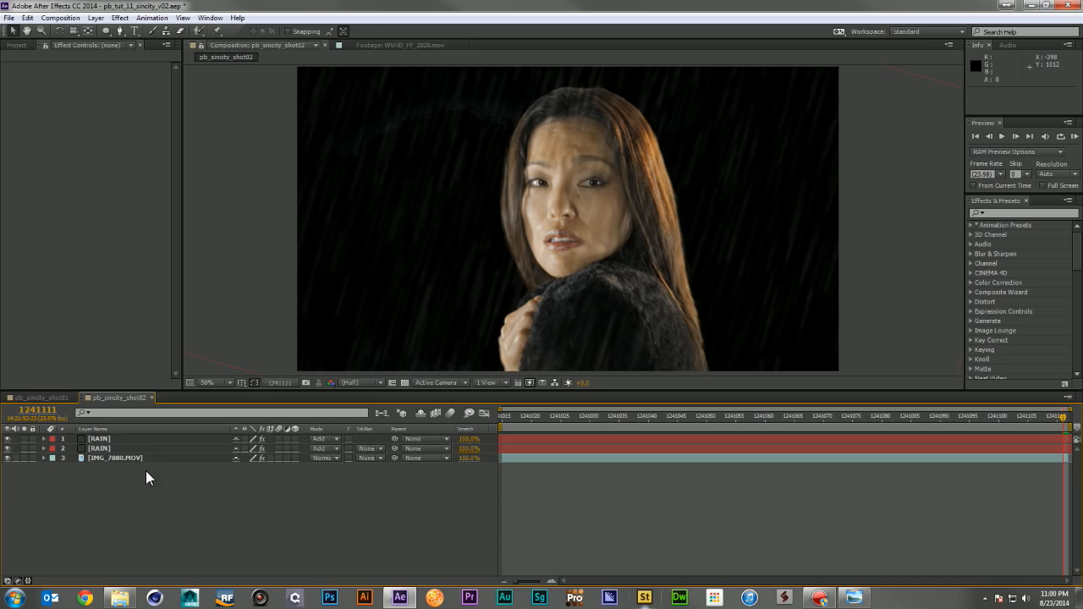
drag(110, 448, 112, 471)
- Set the Rotation of both RAIN layers in pb_sincity_shot02 to -15°
click(115, 438)
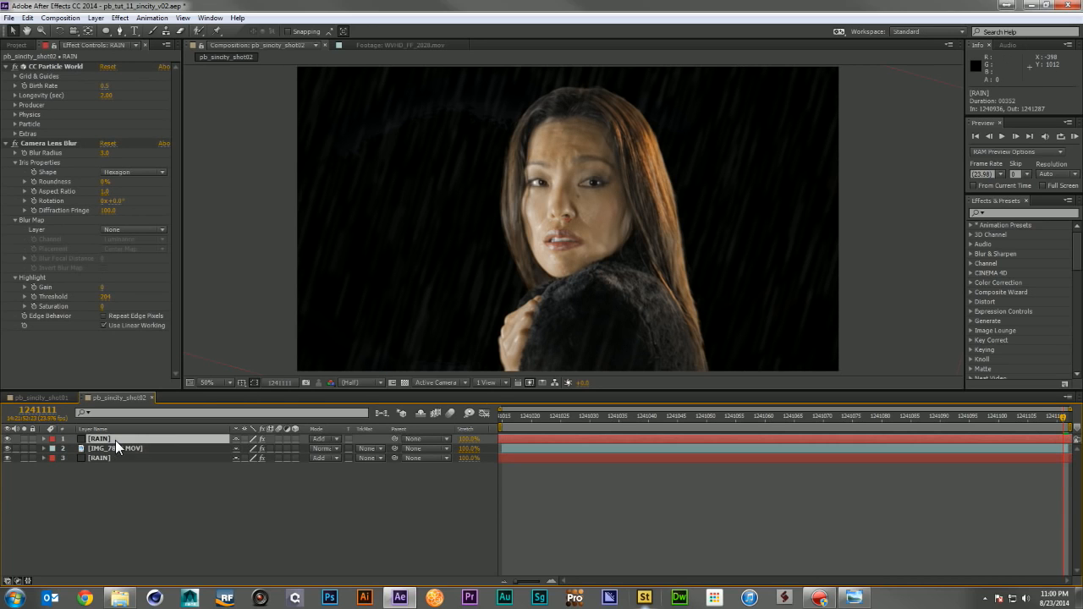
key(r)
click(251, 447)
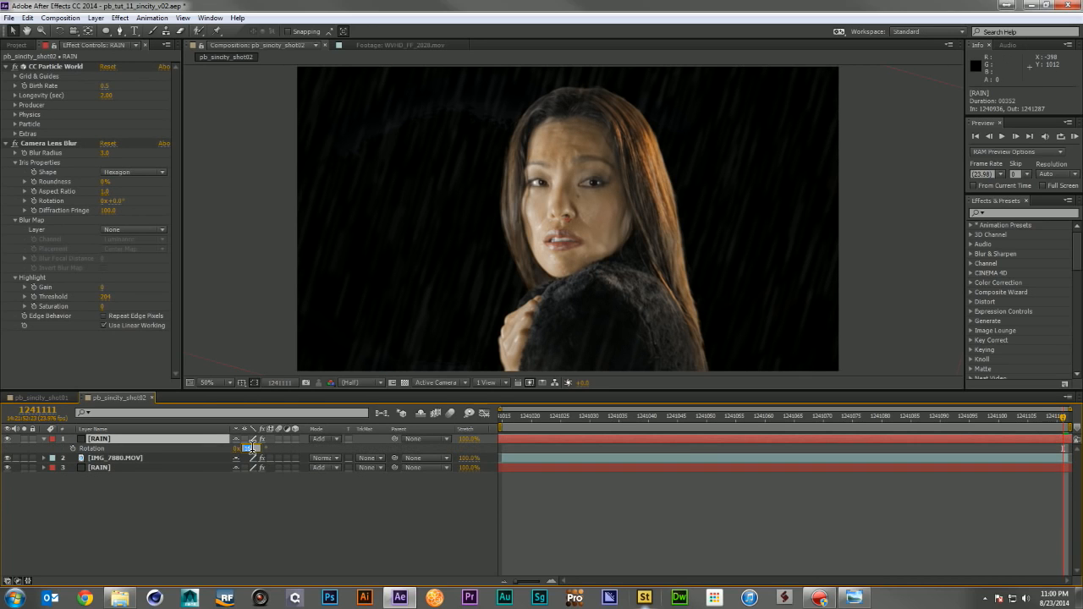
text(-15)
key(Return)
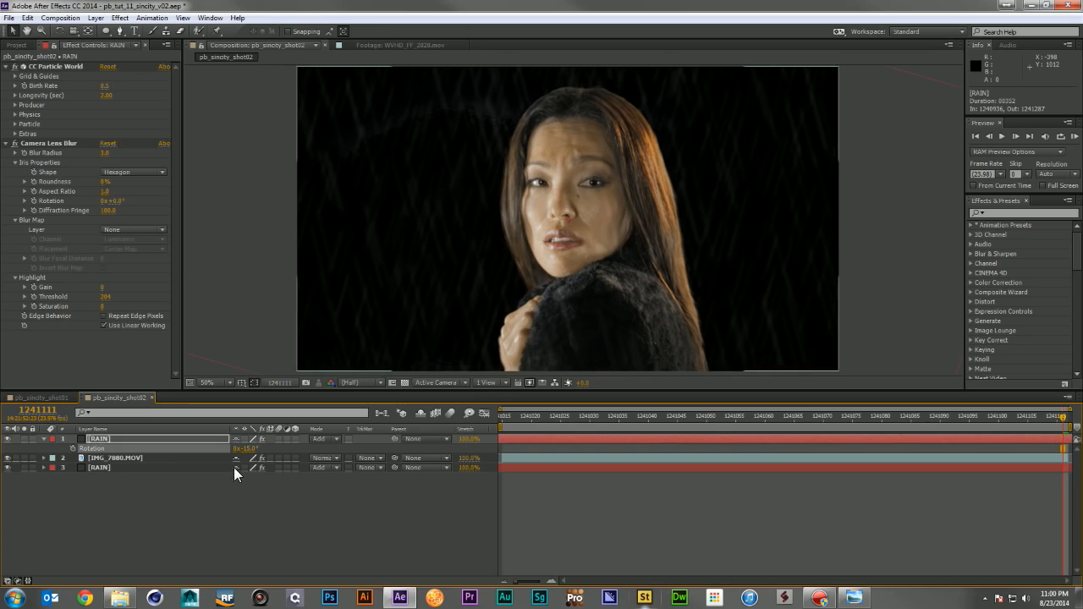
click(216, 468)
key(r)
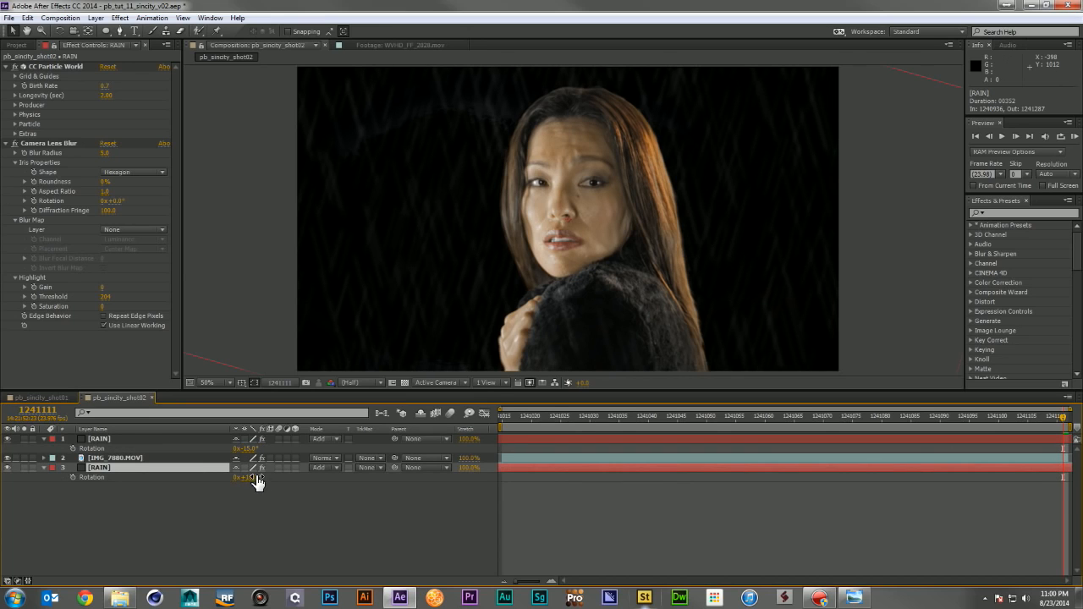
click(255, 477)
text(-15)
key(Return)
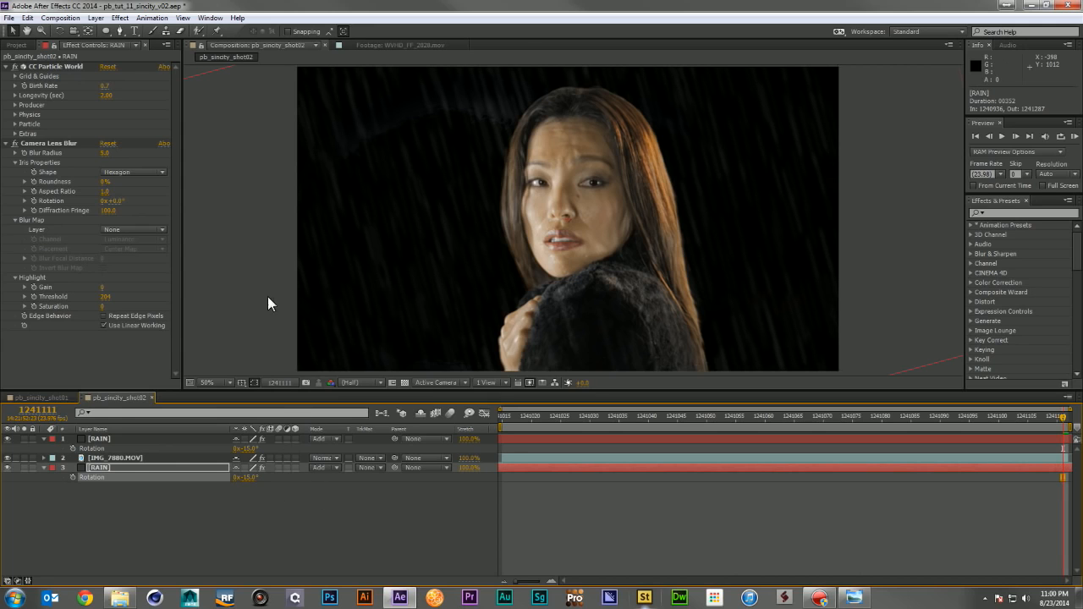
- Clean more background noise beside the woman on IMG_7880.MOV with Primatte Keyer's Clean BG, and collapse the effect's settings
click(120, 457)
click(7, 80)
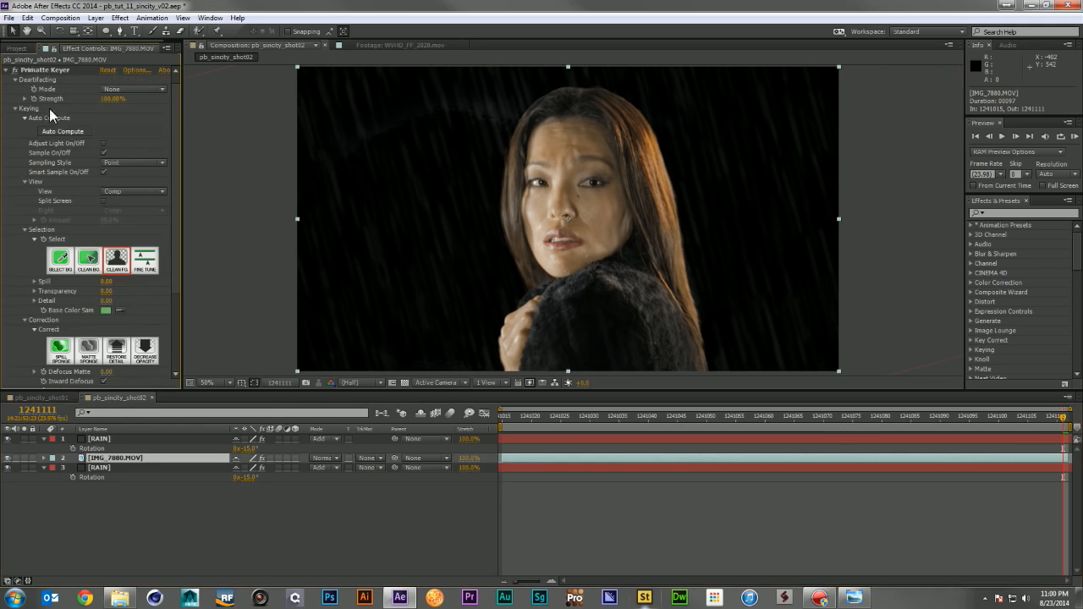
drag(500, 108, 505, 101)
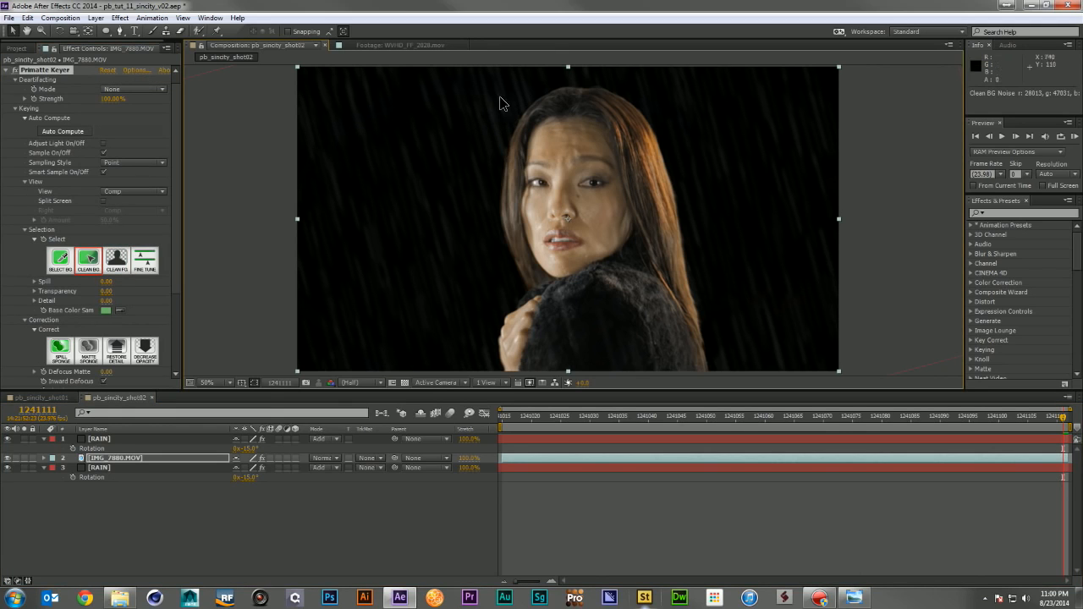
drag(389, 240, 378, 271)
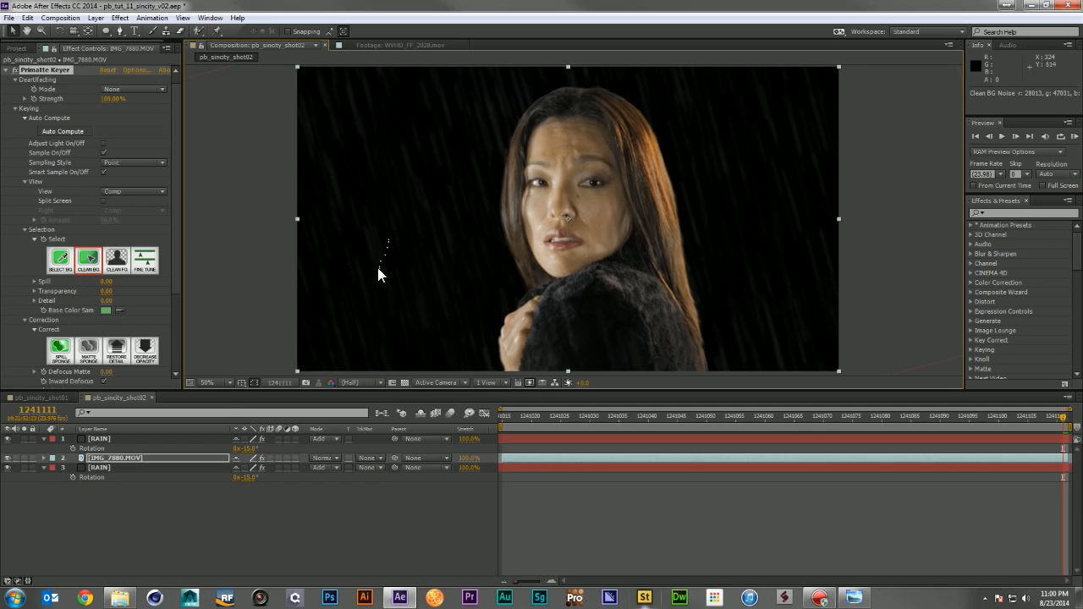
click(4, 70)
click(162, 518)
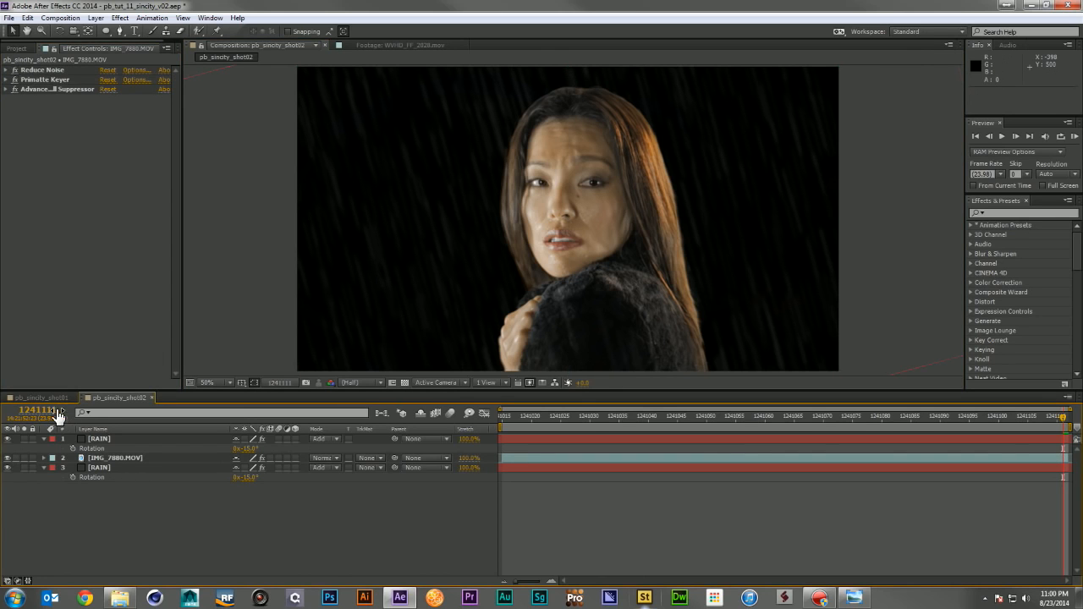
- Copy the five lowest tree layers, tree_05.tif through tree_01.tif, from pb_sincity_shot01 into pb_sincity_shot02
click(47, 396)
scroll(176, 515, down, 4)
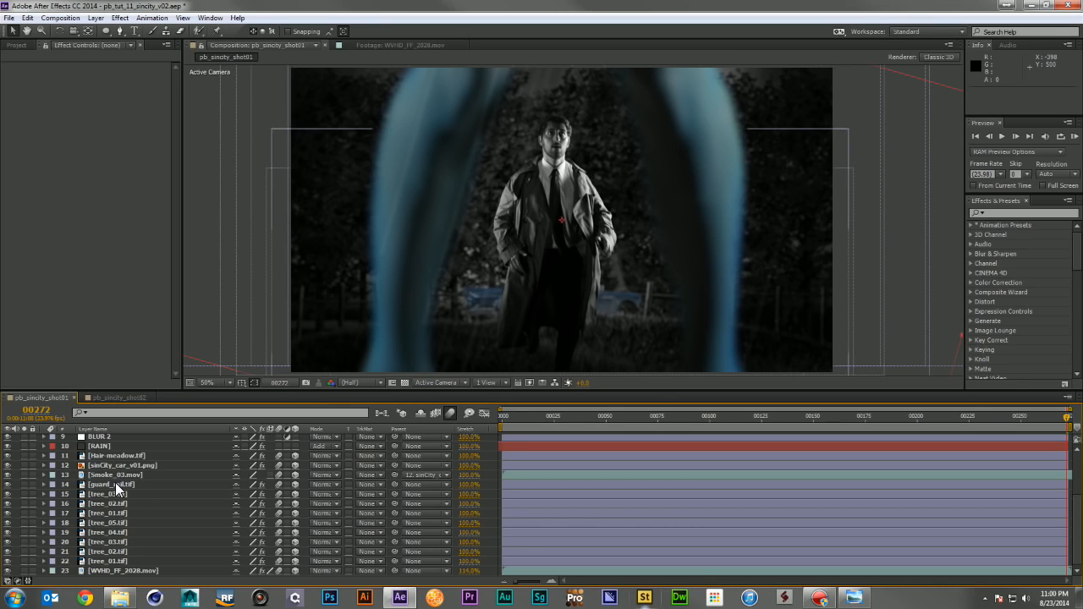
click(112, 496)
shift+click(114, 512)
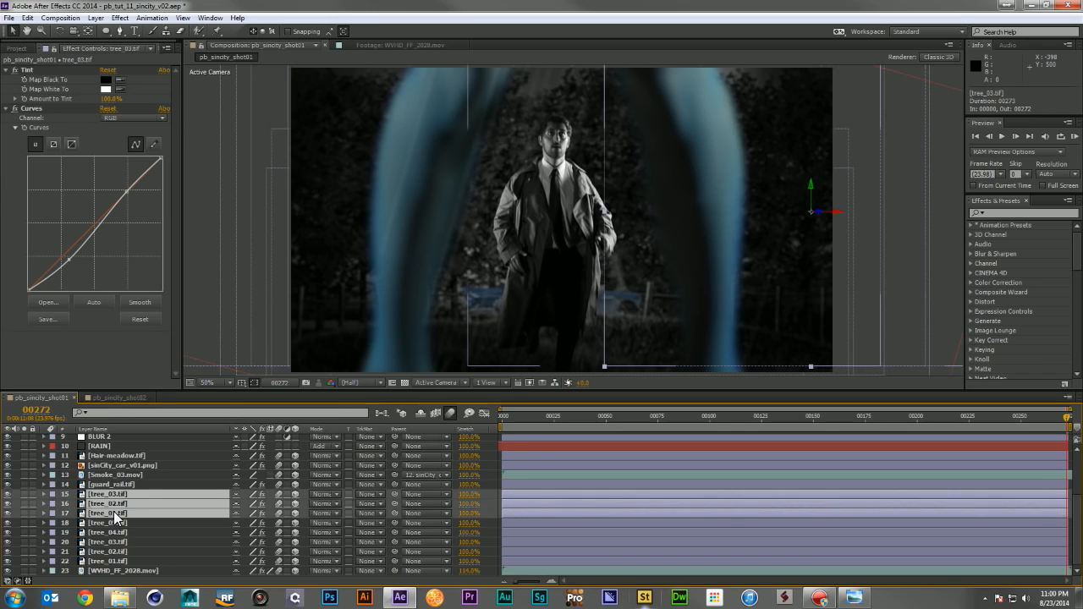
click(116, 523)
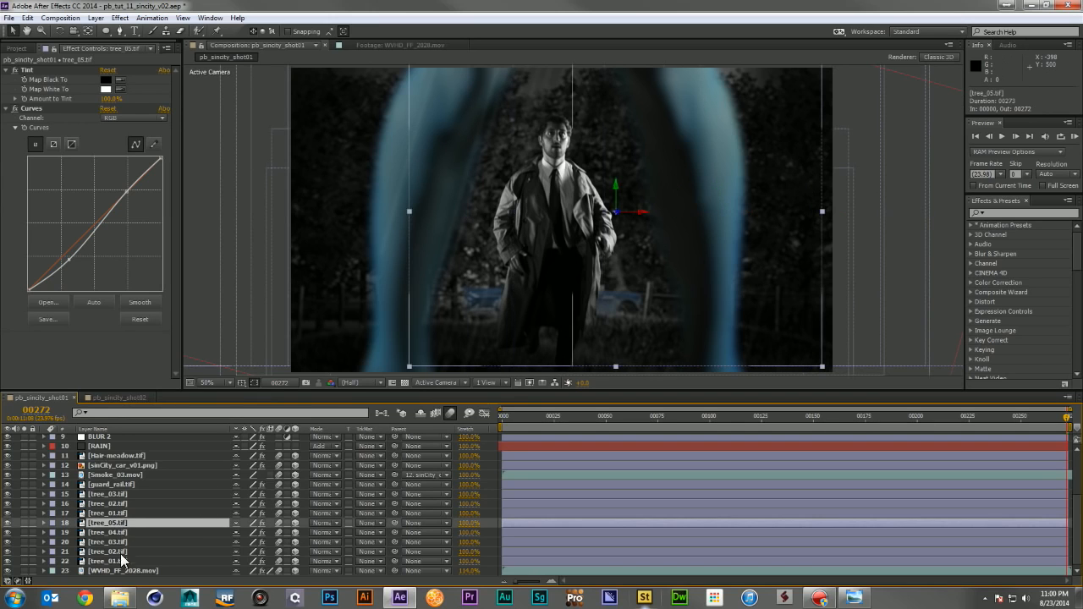
shift+click(120, 562)
key(ctrl+c)
click(103, 398)
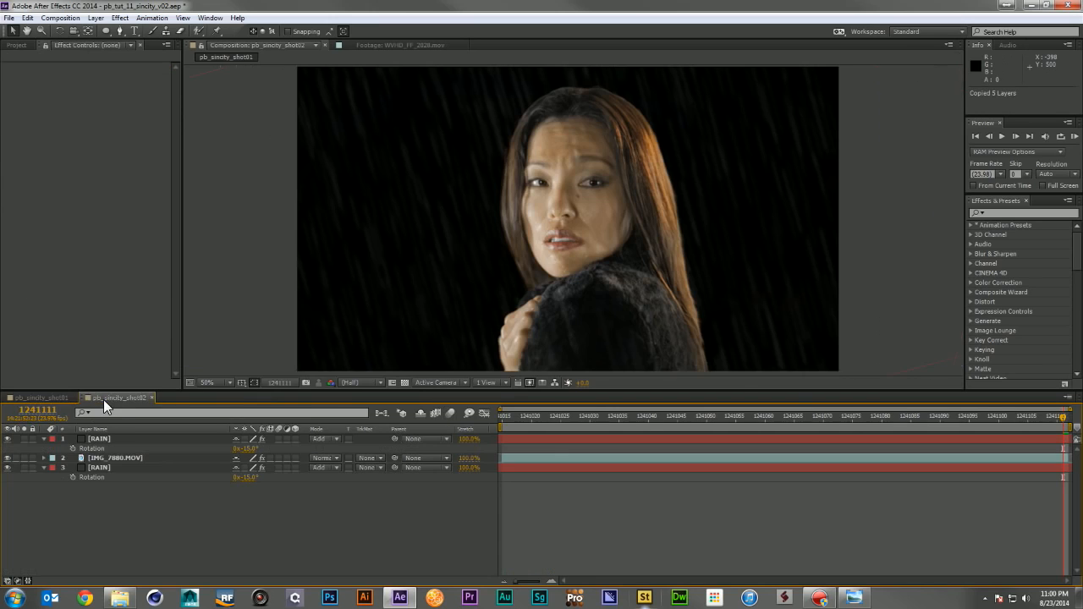
key(ctrl+v)
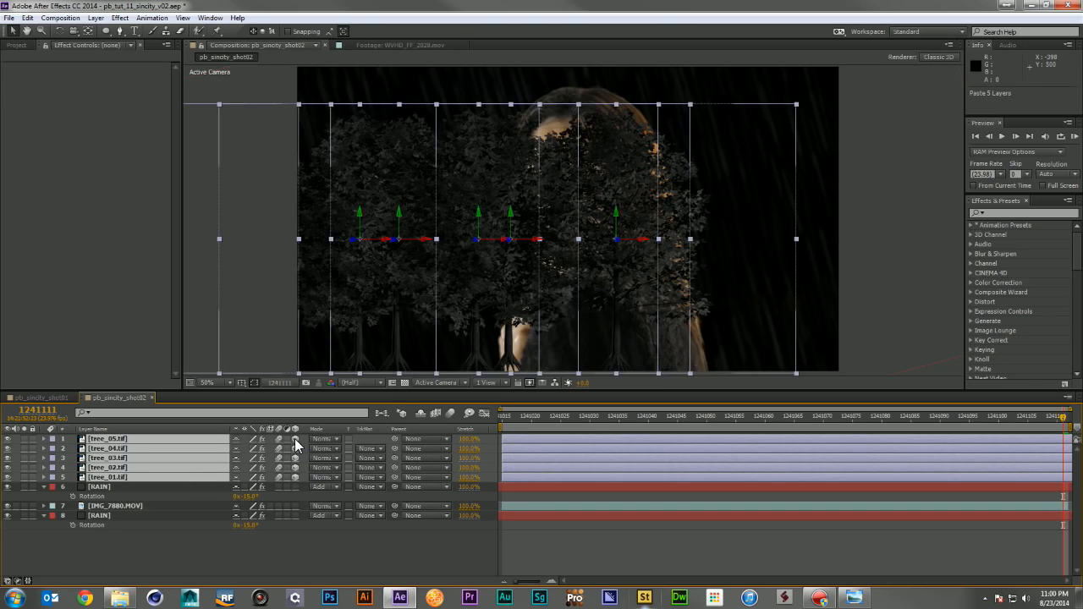
- Turn off 3D and motion blur for the five tree layers and move them beneath the lower RAIN layer
click(295, 479)
click(278, 438)
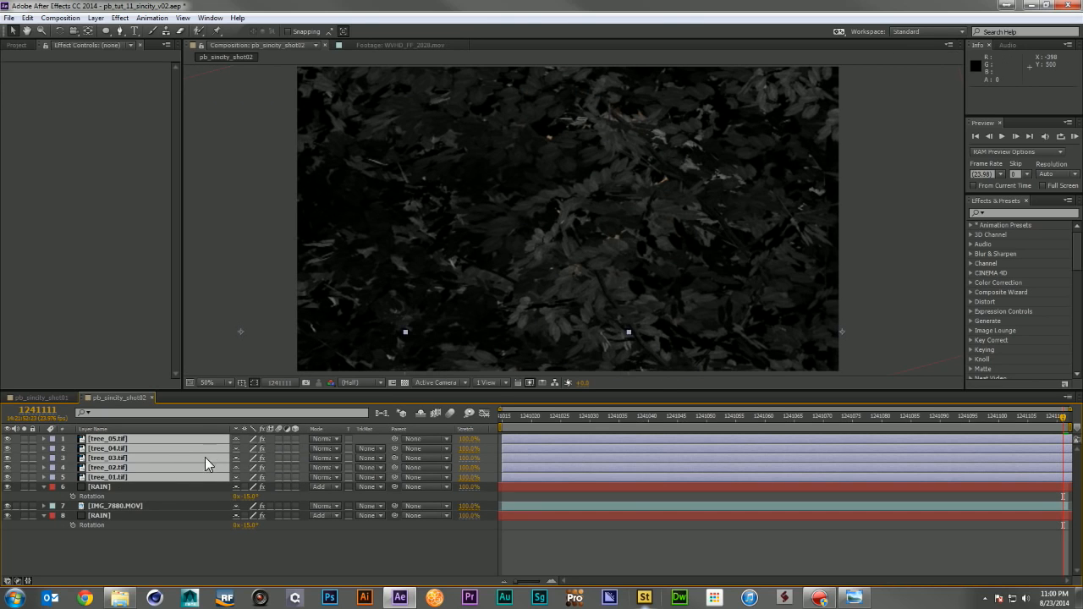
key(s)
drag(271, 450, 263, 517)
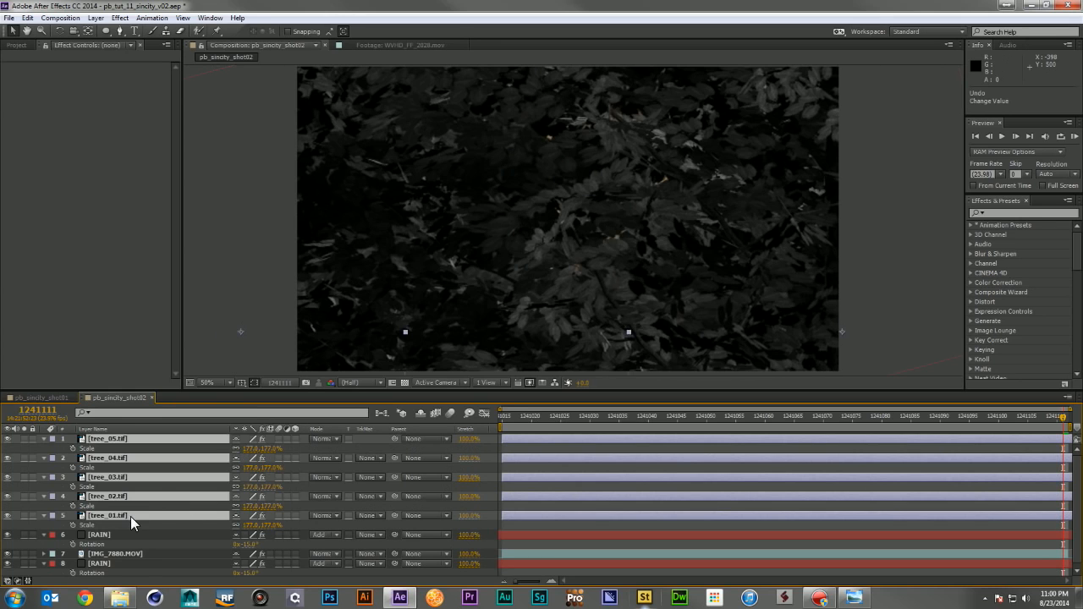
drag(127, 515, 127, 569)
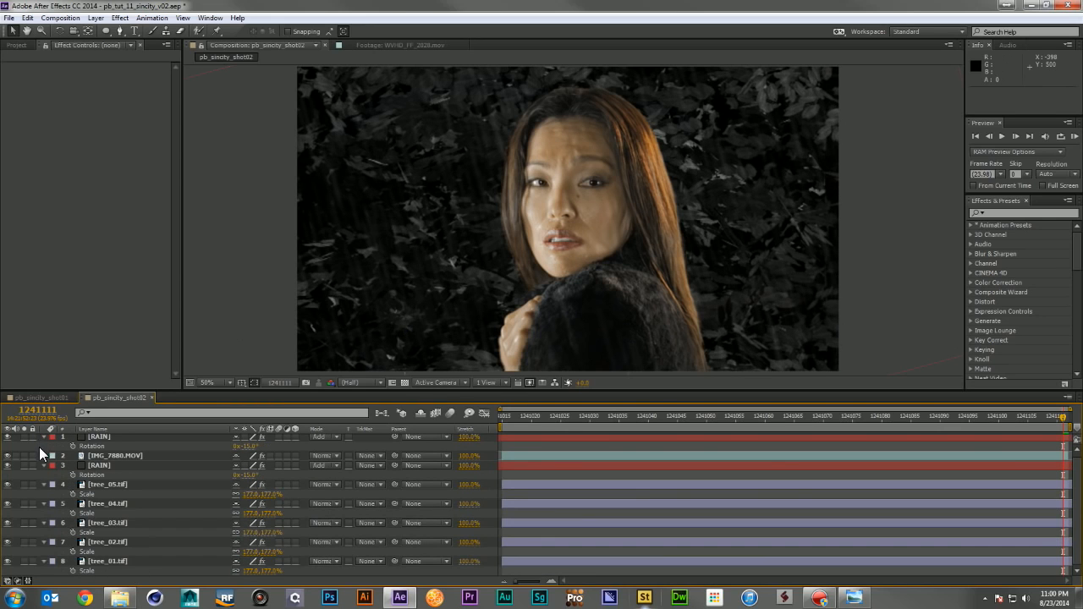
key(ctrl+a)
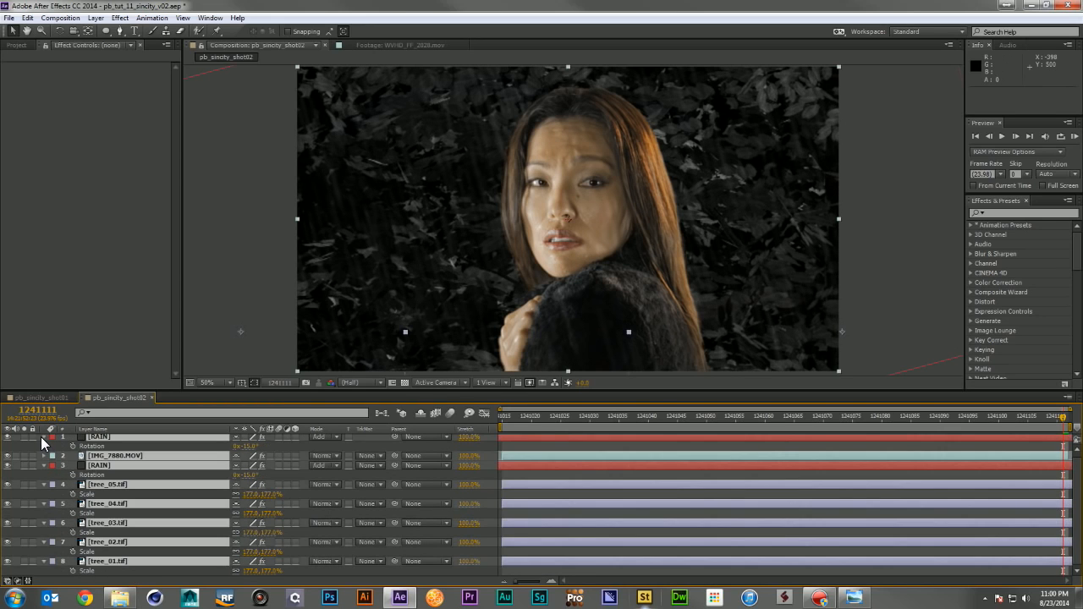
key(u)
- Scale all five tree layers to 77% together
click(120, 467)
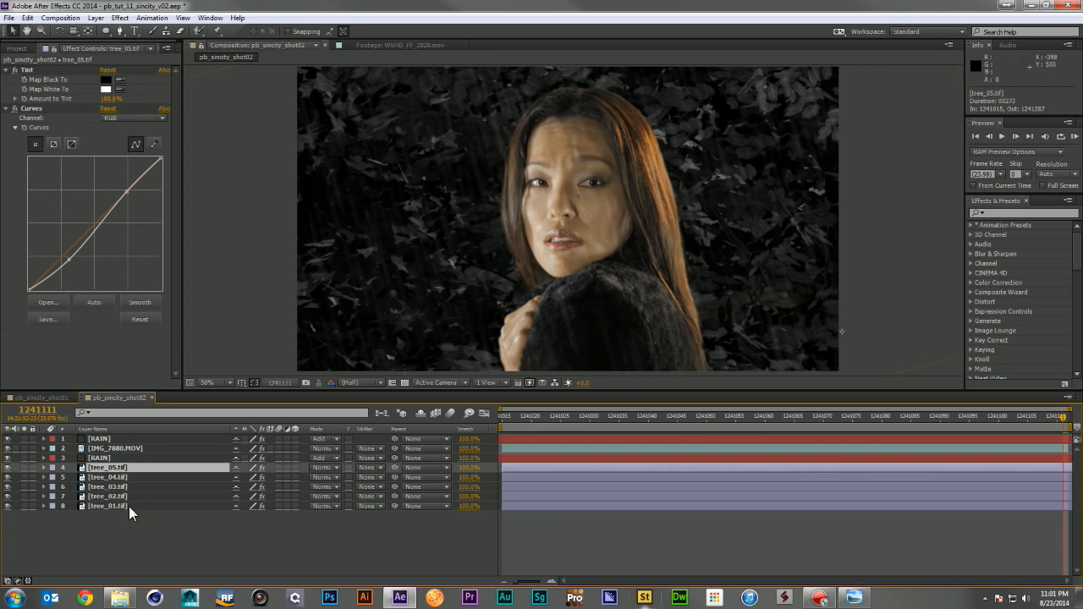
shift+click(128, 506)
key(s)
drag(271, 479, 210, 486)
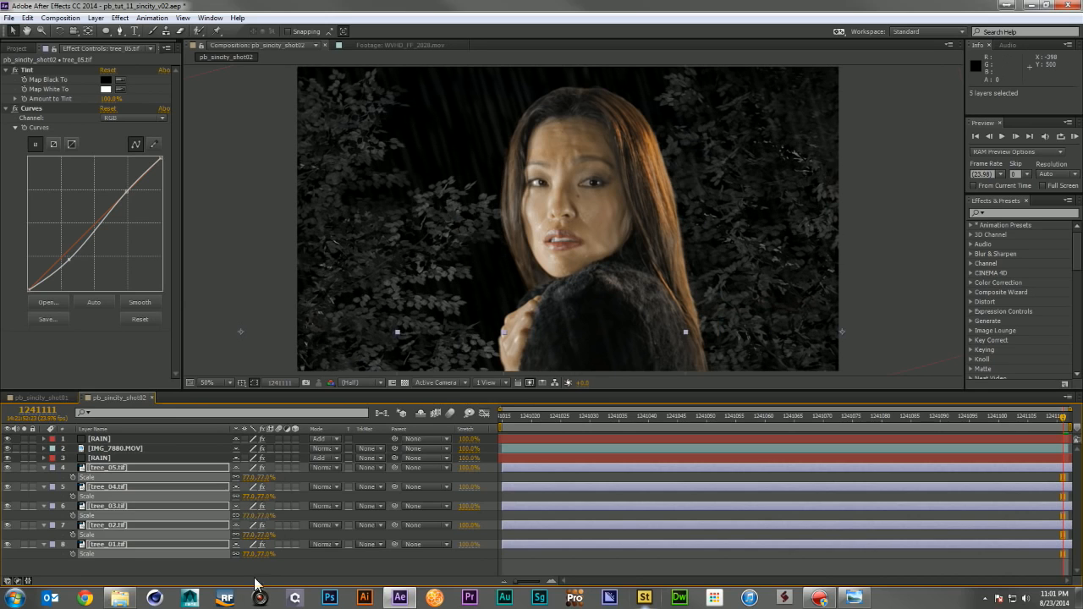
click(274, 581)
- Reposition tree_05.tif to about 1591, 289, tree_04.tif to about 72, 117 and tree_03.tif to about 464, 89 behind the woman
click(124, 468)
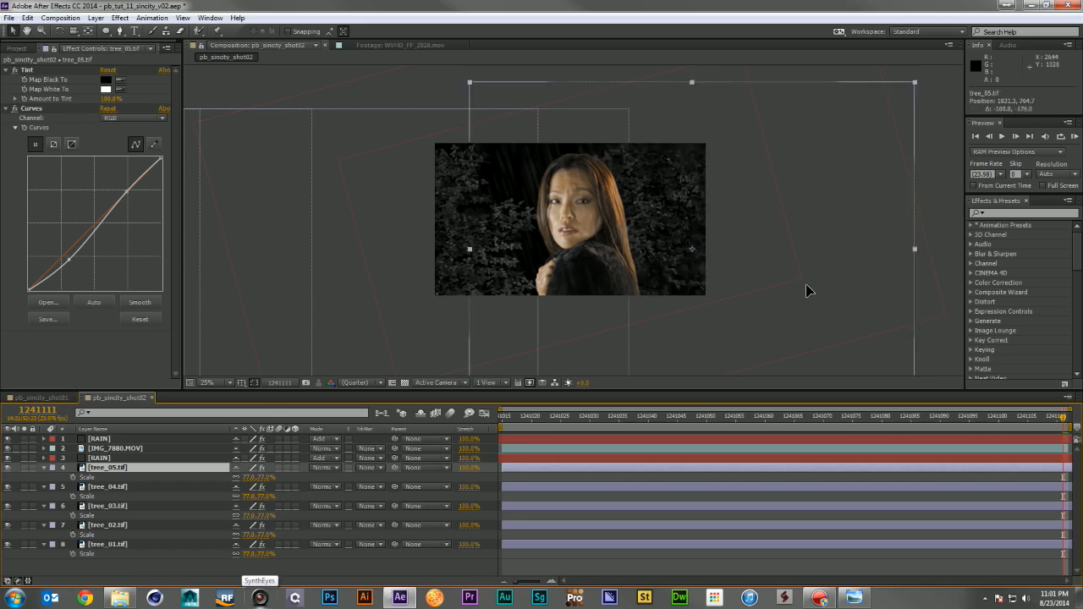
drag(748, 148, 772, 214)
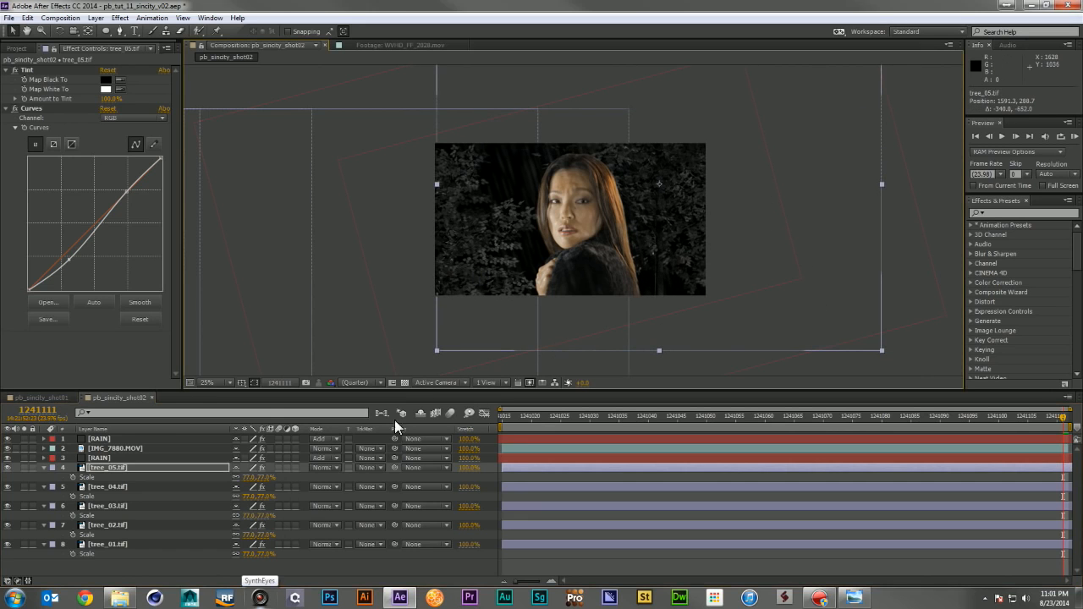
click(165, 487)
drag(473, 285, 503, 171)
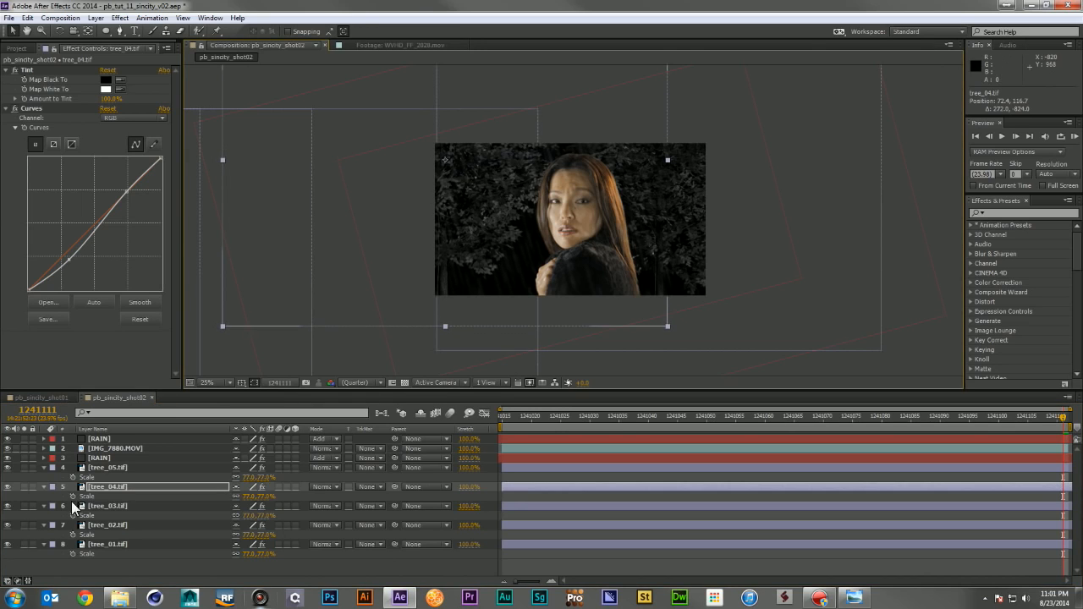
click(100, 506)
drag(463, 260, 654, 147)
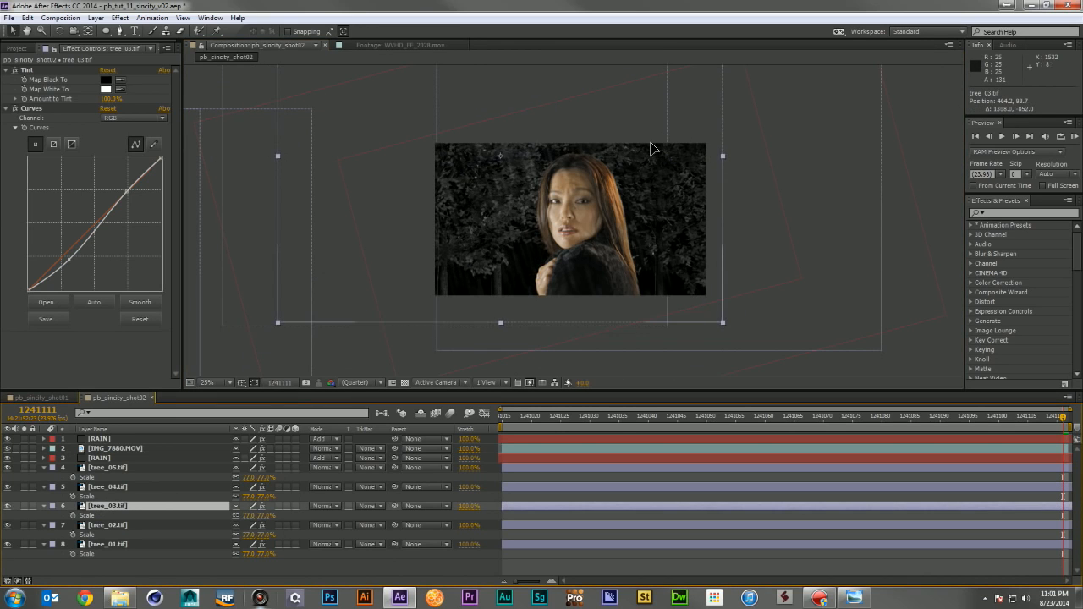
- Reposition tree_02.tif to about 663, 129 and tree_01.tif to about 266, 157, and collapse the layers' Scale properties
click(120, 525)
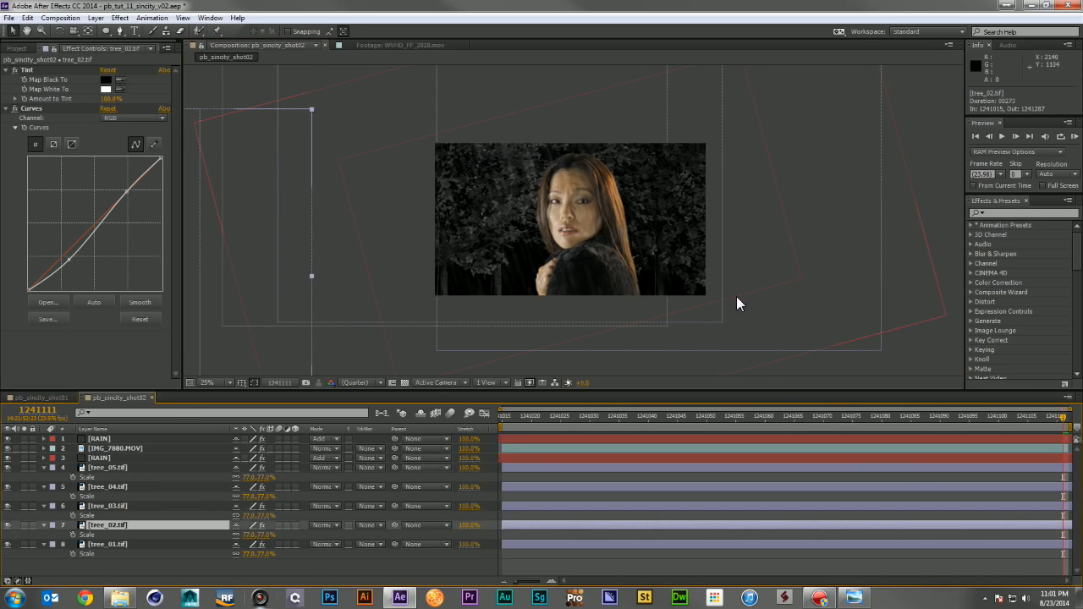
drag(244, 247, 682, 136)
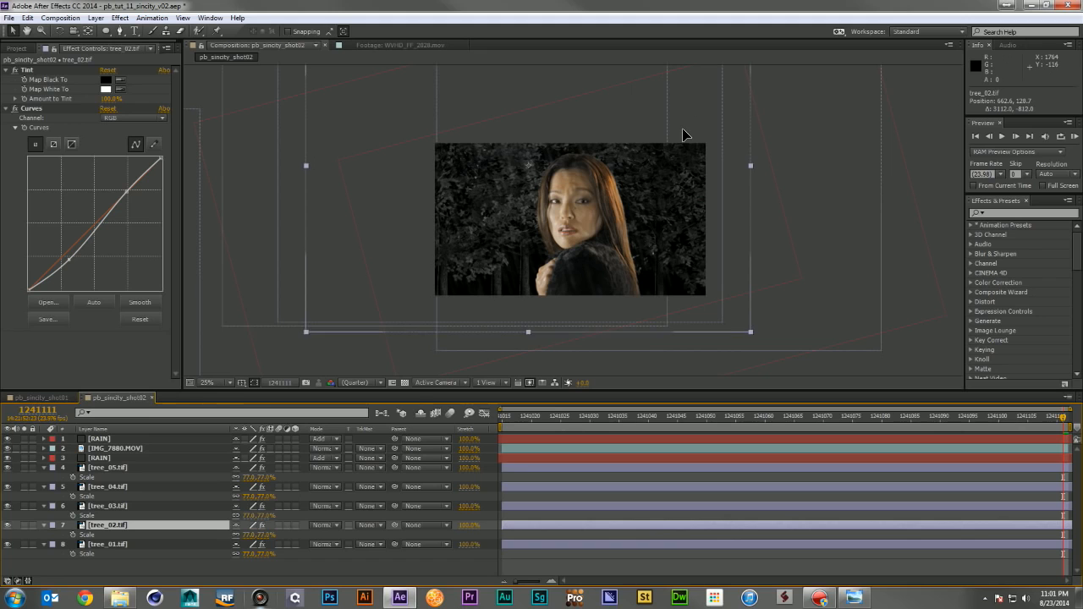
click(115, 547)
drag(187, 199, 678, 87)
key(period)
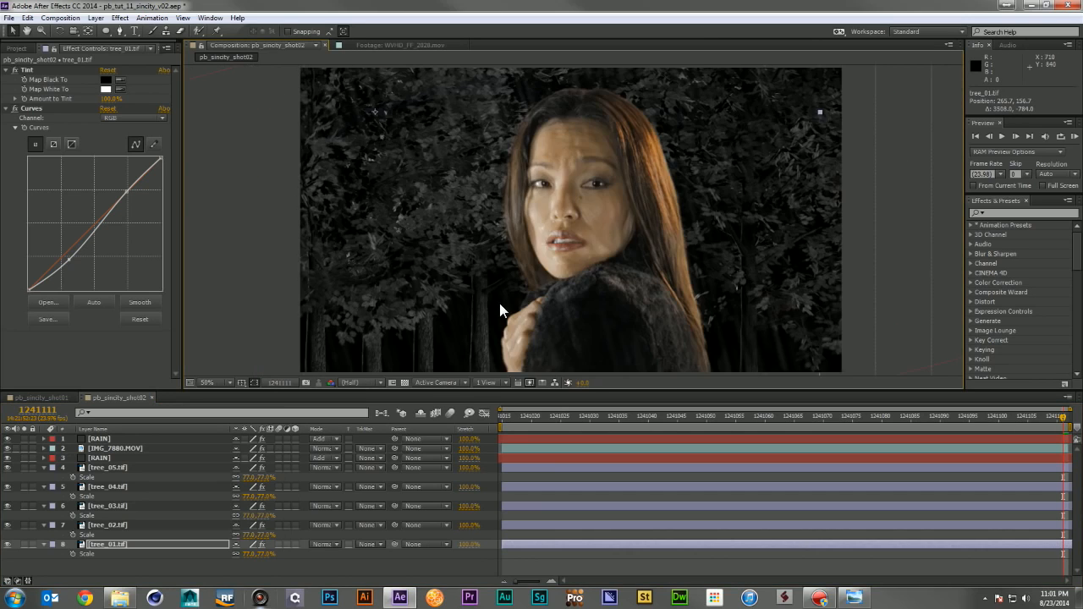
key(comma)
key(period)
key(ctrl+a)
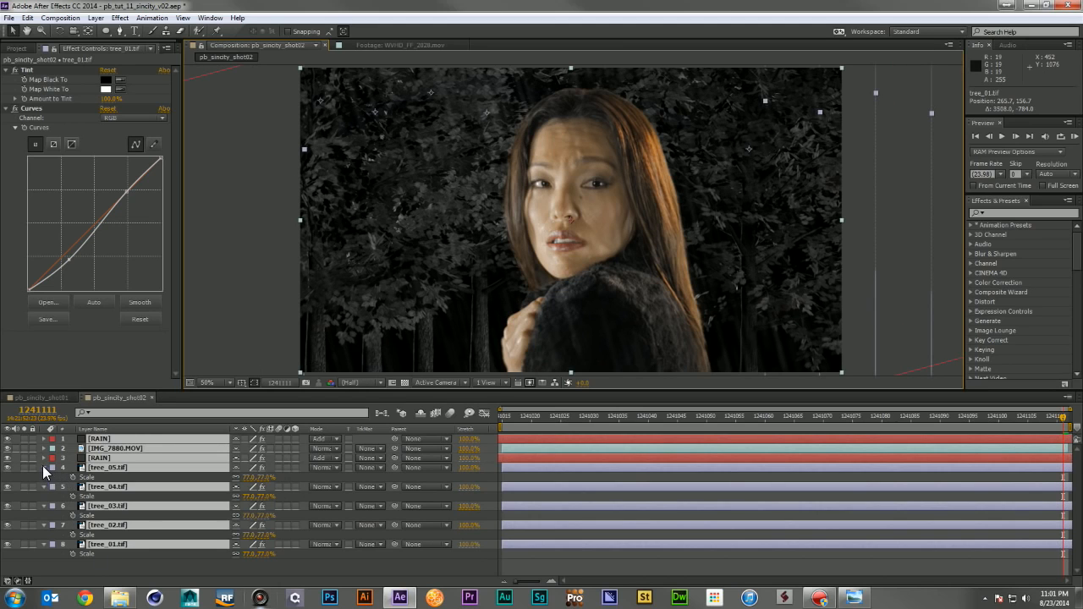
click(42, 465)
click(92, 533)
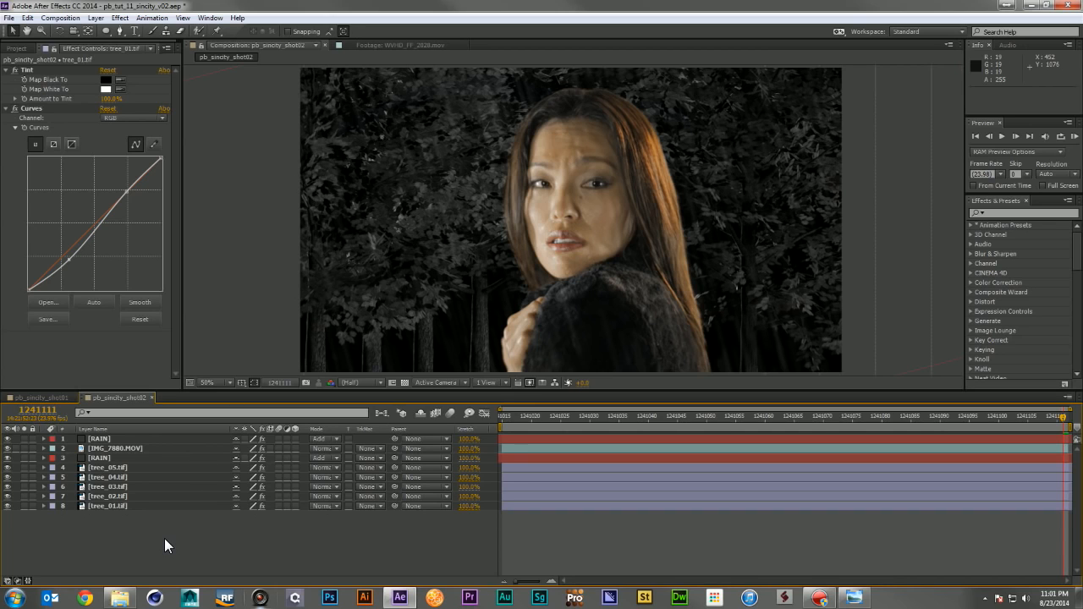
- Add an adjustment layer named BLUR and place it directly above tree_05.tif
key(ctrl+alt+y)
key(Return)
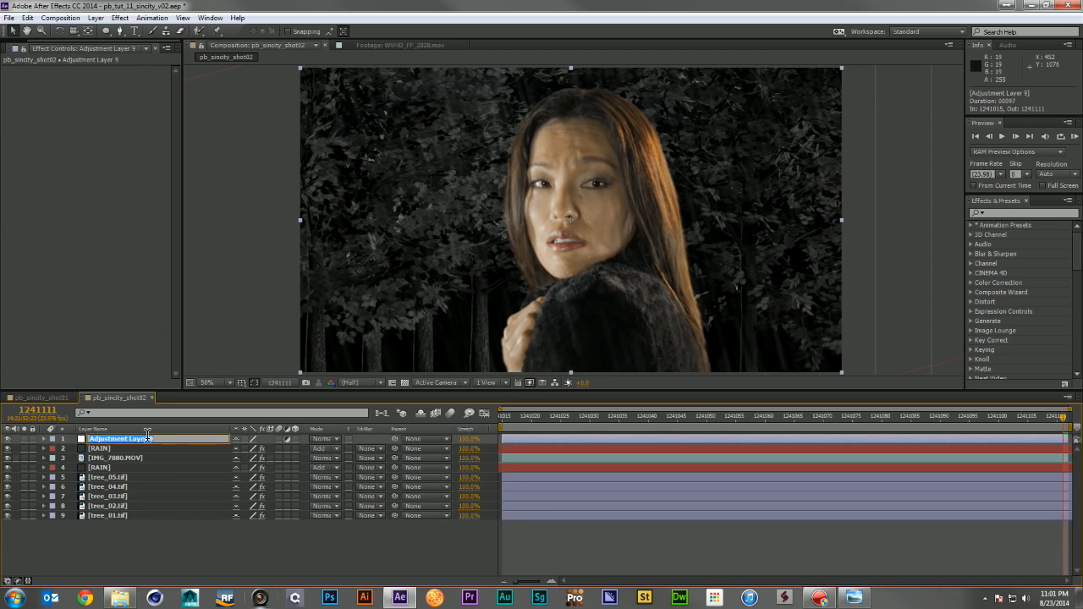
text(BLUR)
key(Return)
drag(147, 435, 165, 467)
- Apply Camera Lens Blur to the BLUR adjustment layer and raise its blur radius to soften the background trees
click(1029, 210)
click(1025, 211)
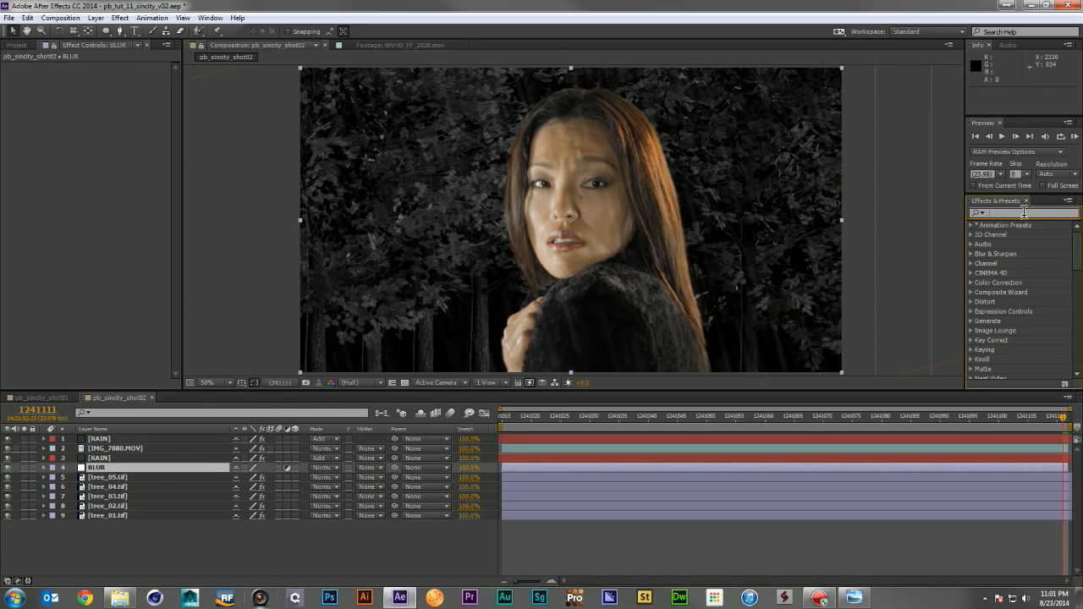
text(cam)
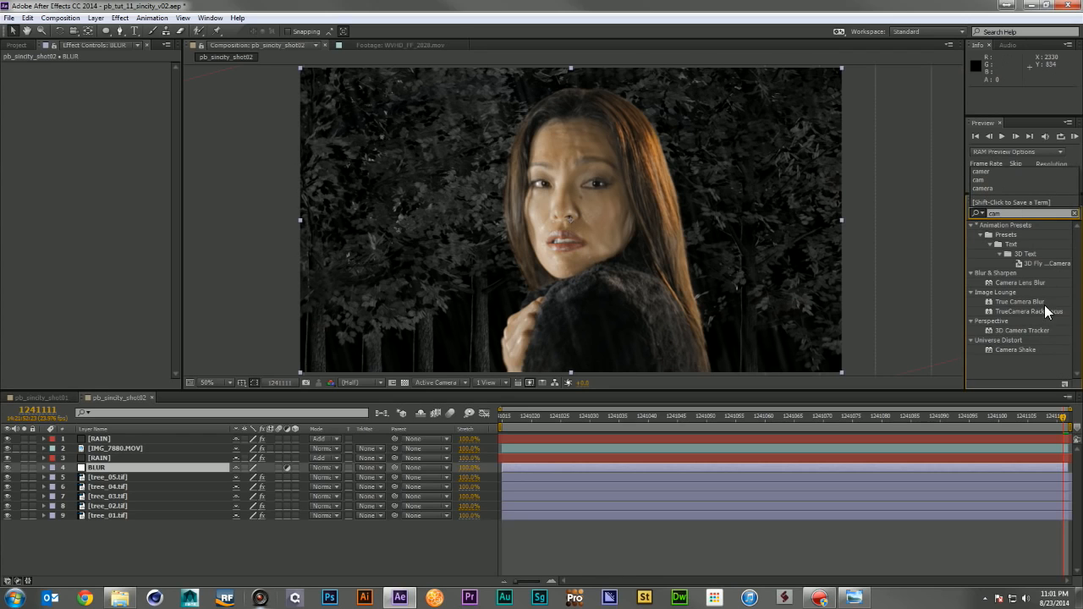
drag(1006, 283, 72, 467)
click(103, 76)
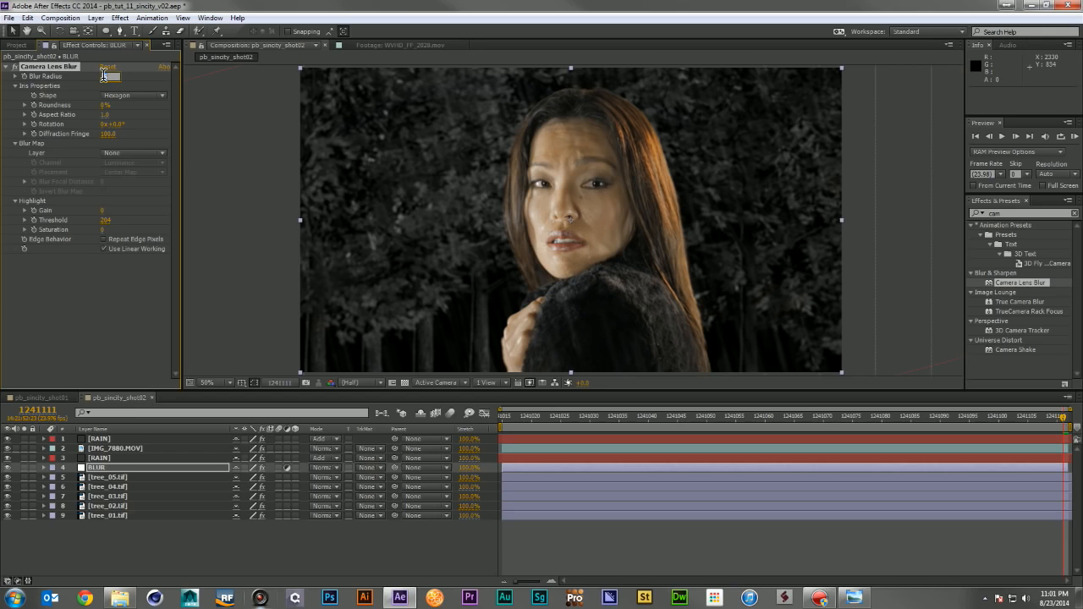
key(Return)
click(105, 77)
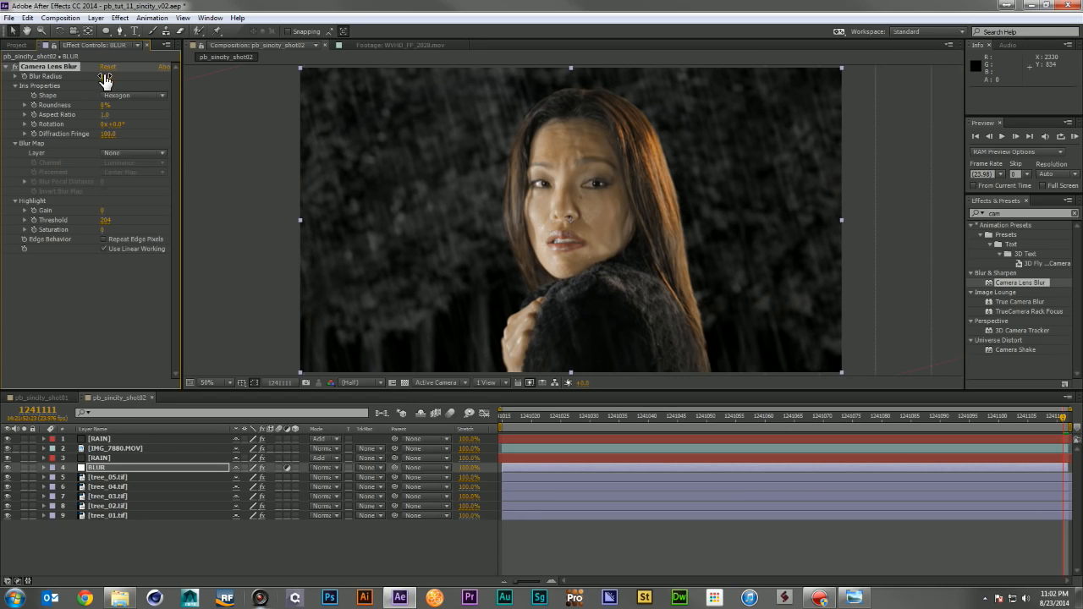
click(104, 77)
- Shift all five tree layers together by about 56, 14 pixels, placing tree_05.tif at about 1647, 303
click(107, 480)
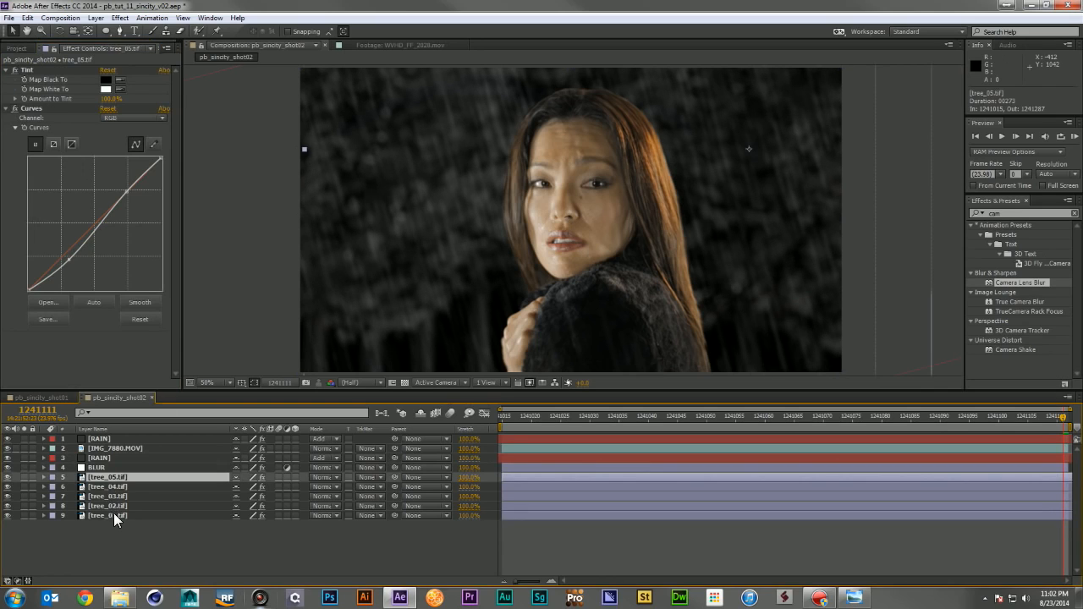
shift+click(110, 516)
mouse_move(476, 275)
mouse_down()
mouse_move(478, 297)
mouse_move(480, 254)
mouse_move(481, 274)
mouse_move(493, 272)
mouse_up()
- Copy the VIN layer from pb_sincity_shot01 and paste it into pb_sincity_shot02 directly above the BLUR layer
click(35, 398)
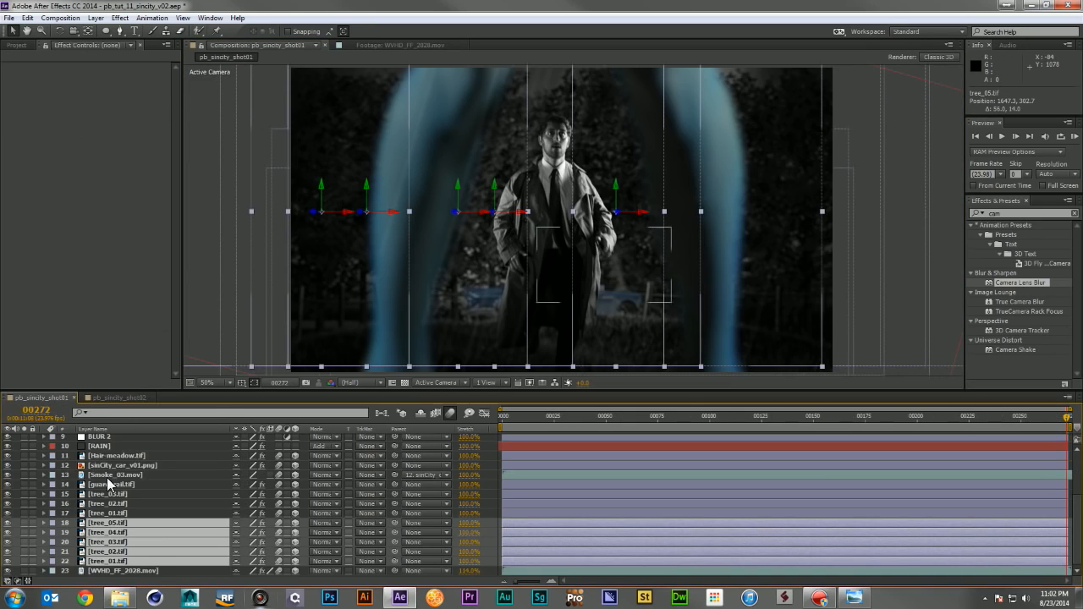
scroll(106, 477, up, 4)
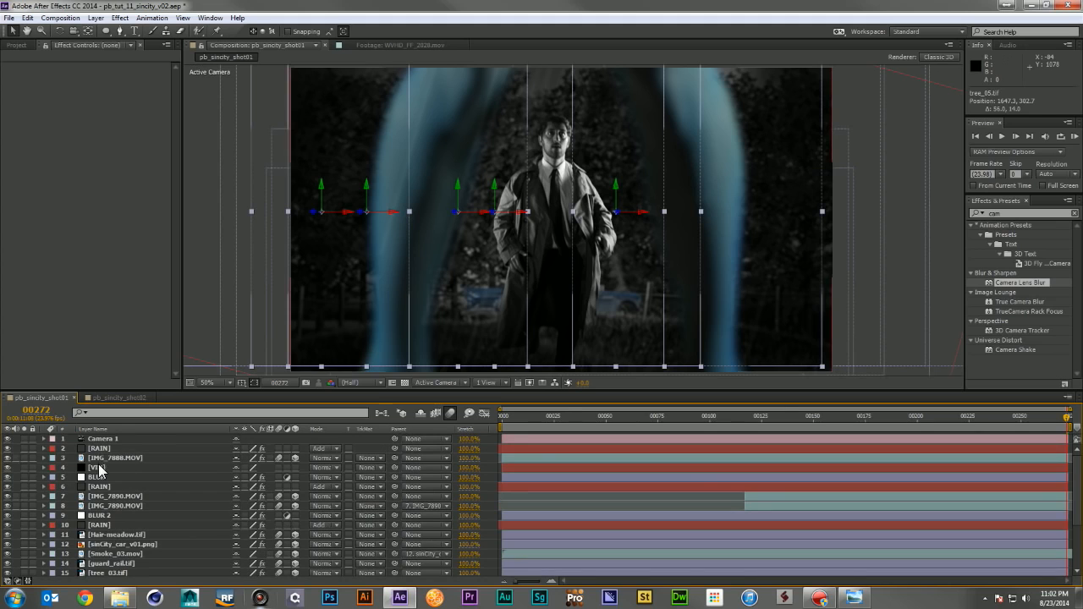
click(119, 398)
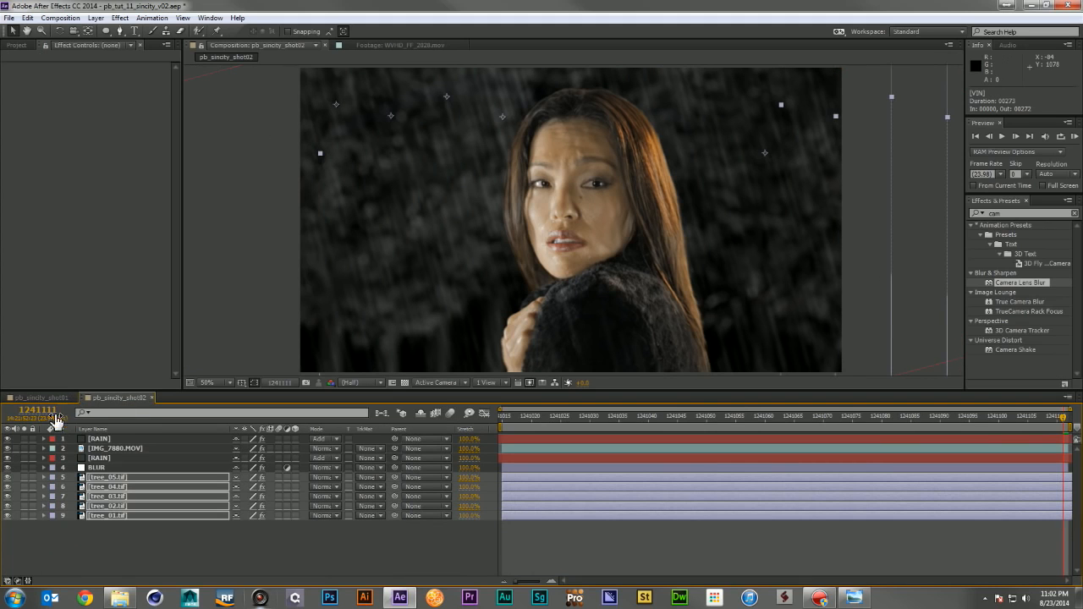
click(102, 467)
key(ctrl+v)
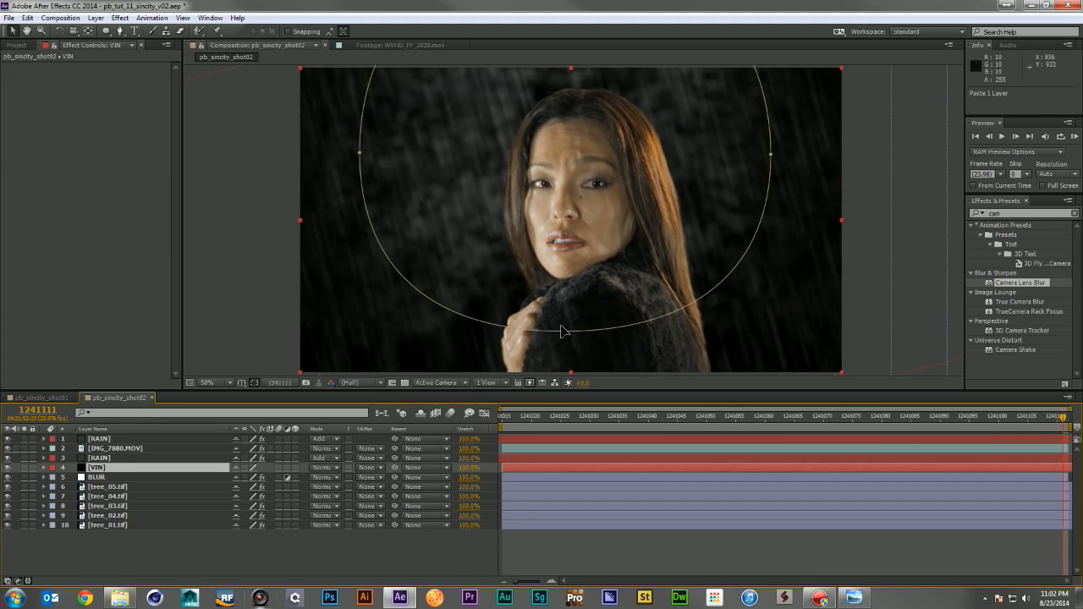
- Reshape VIN's oval mask into a tall narrow ellipse, rotate it about -37° and position it diagonally over the woman
double_click(562, 334)
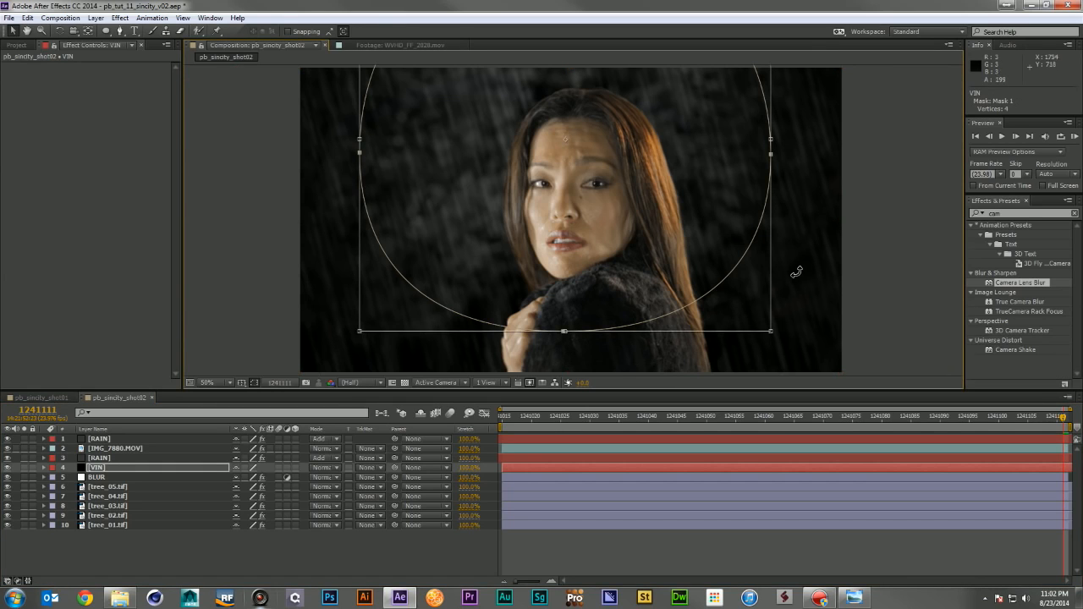
key(comma)
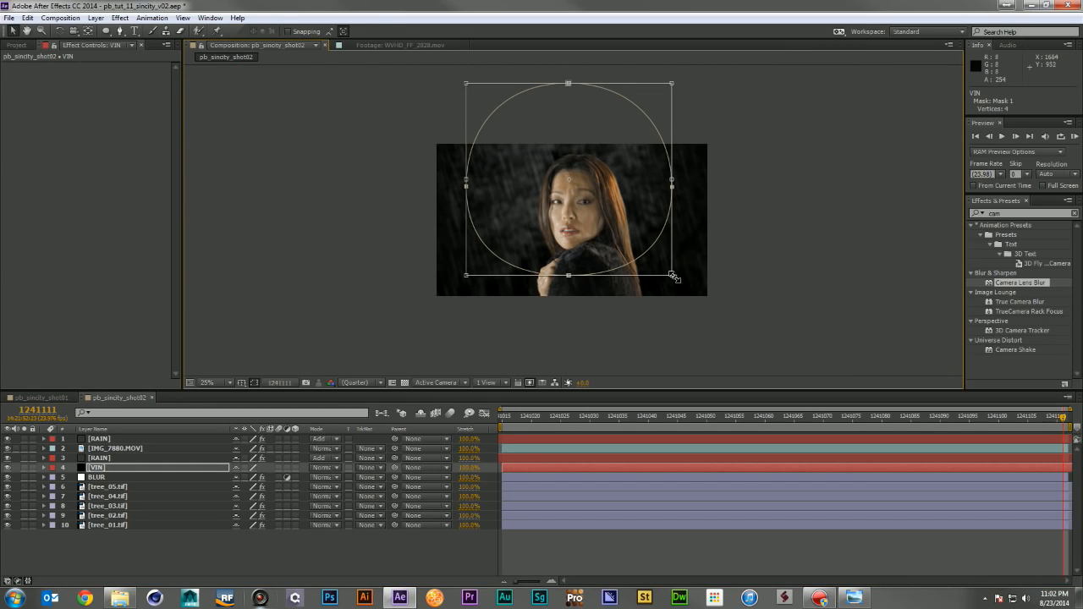
key(Return)
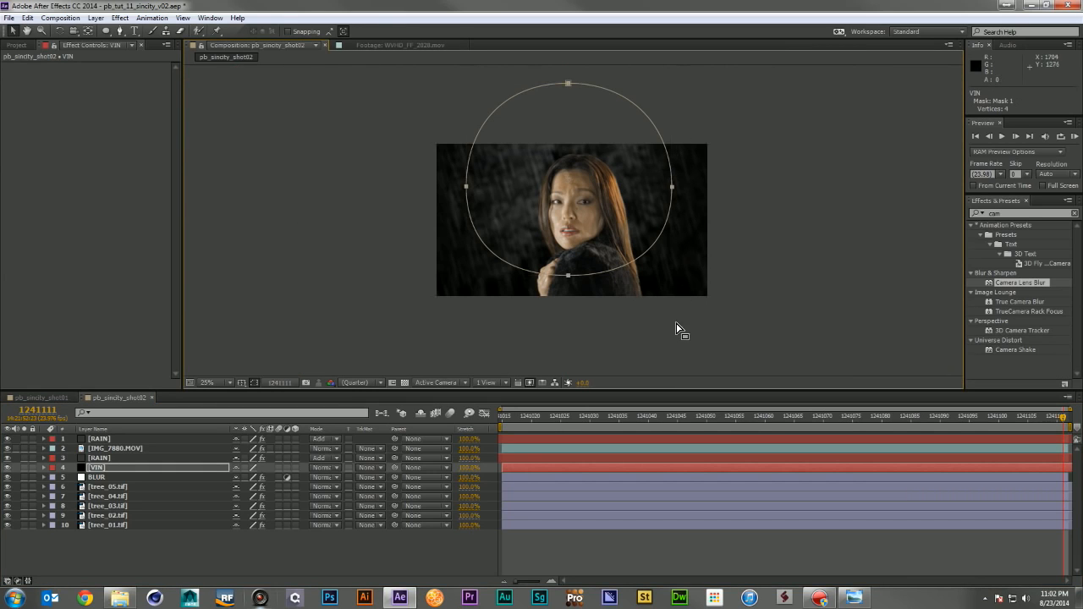
double_click(567, 279)
drag(672, 276, 598, 383)
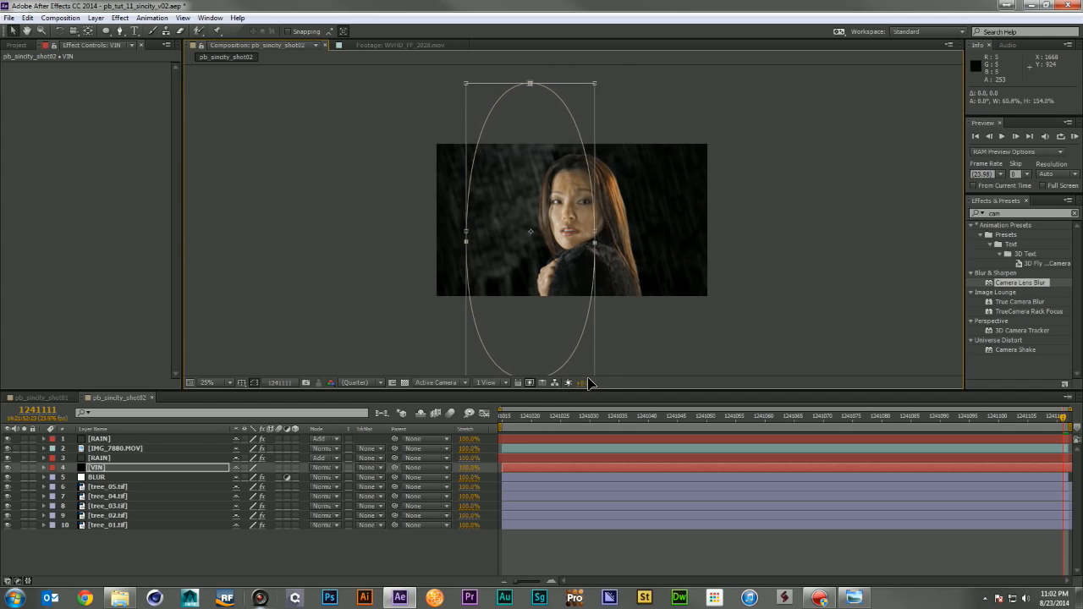
drag(687, 72, 548, 74)
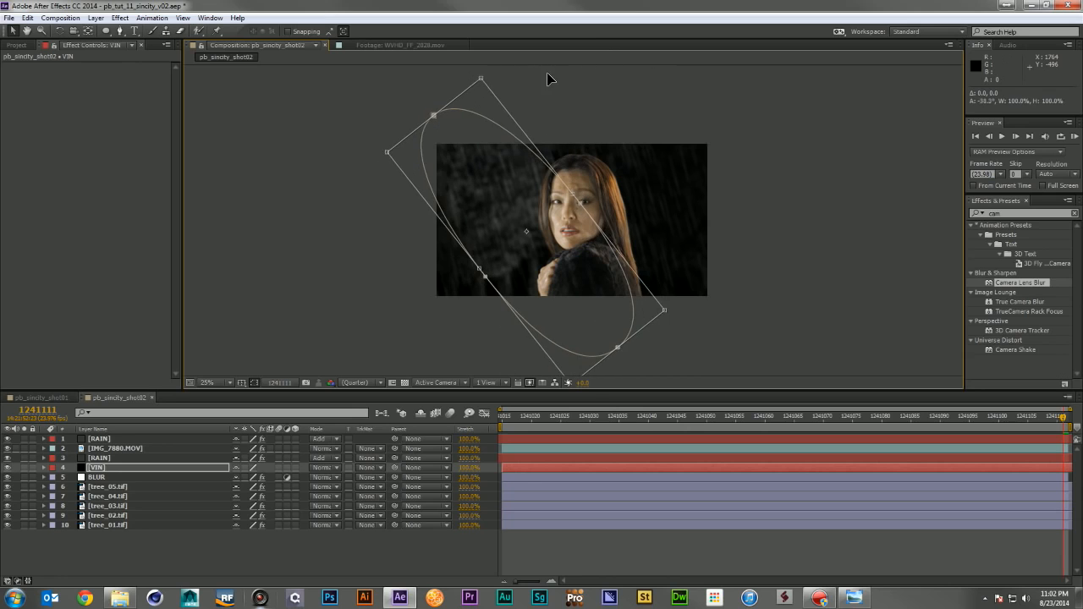
drag(493, 201, 514, 170)
key(period)
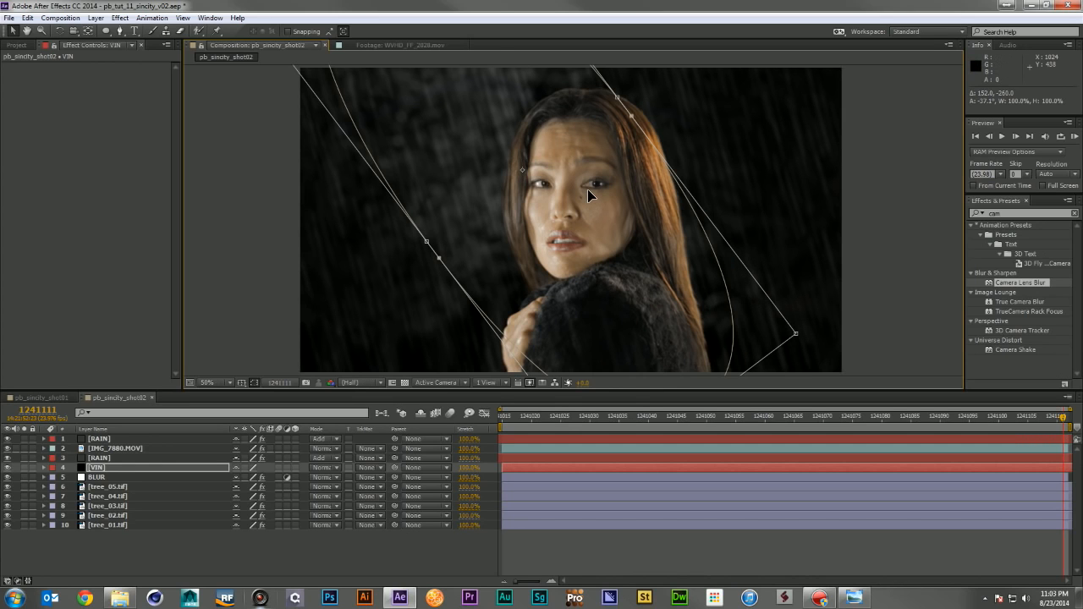
click(358, 544)
- Set the VIN layer's opacity to 56% while viewing frame 1241058, and collapse the property
drag(554, 415, 754, 417)
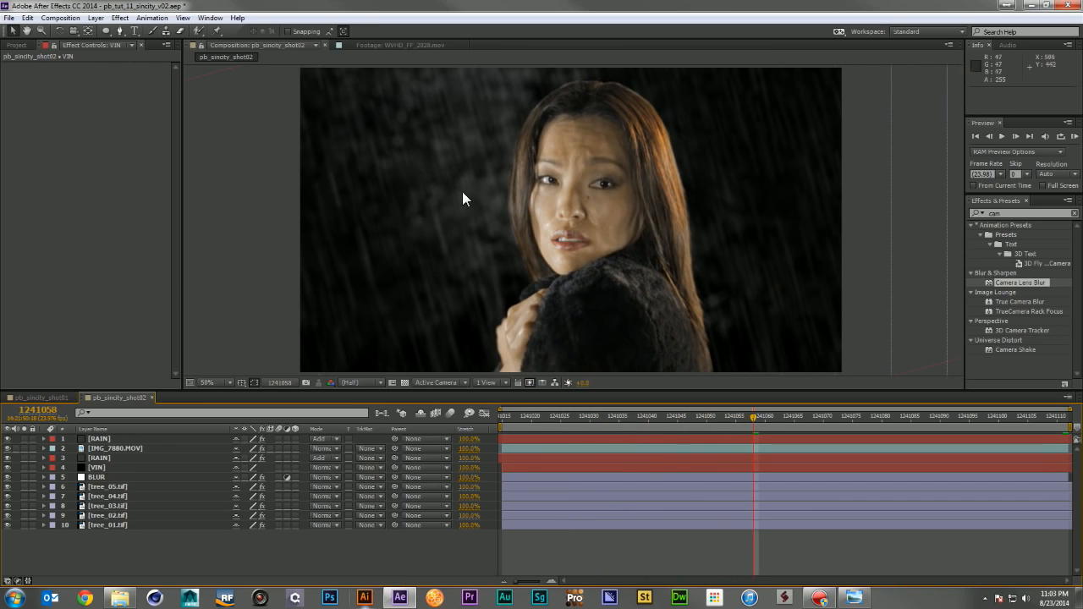
click(88, 468)
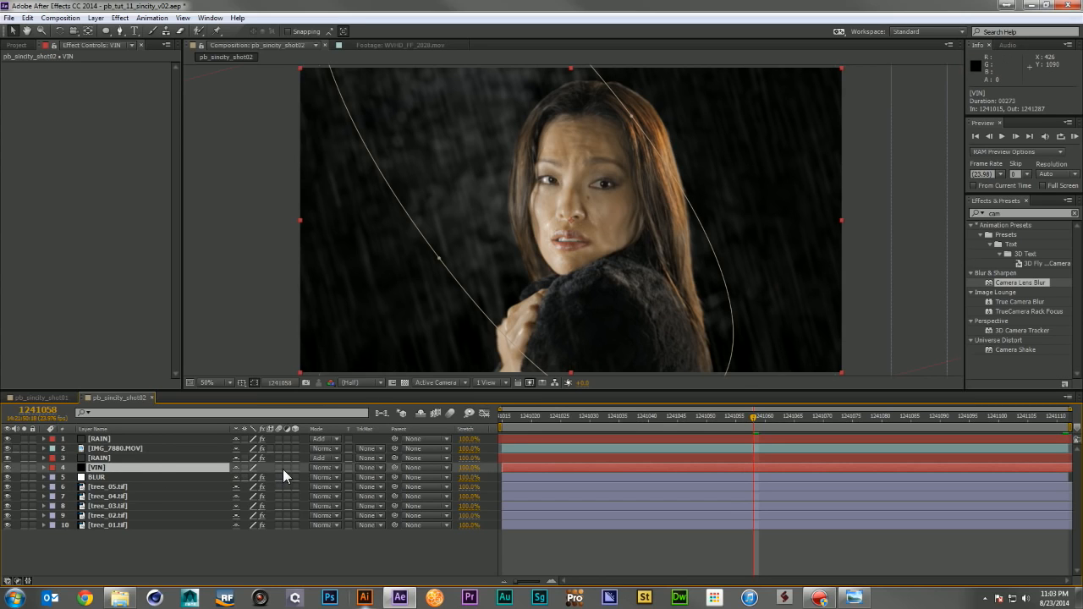
key(t)
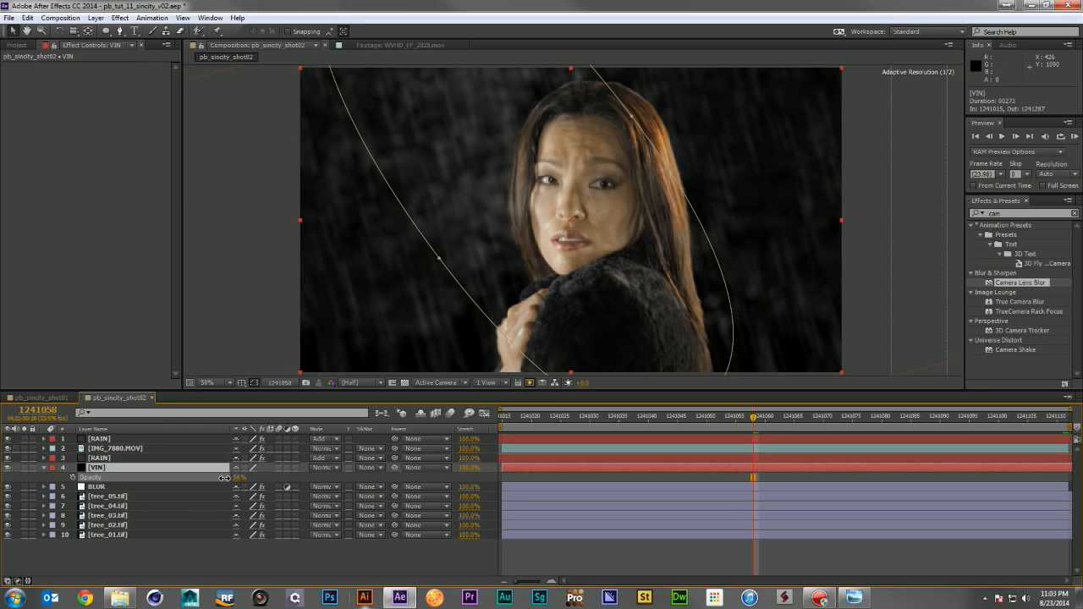
click(267, 541)
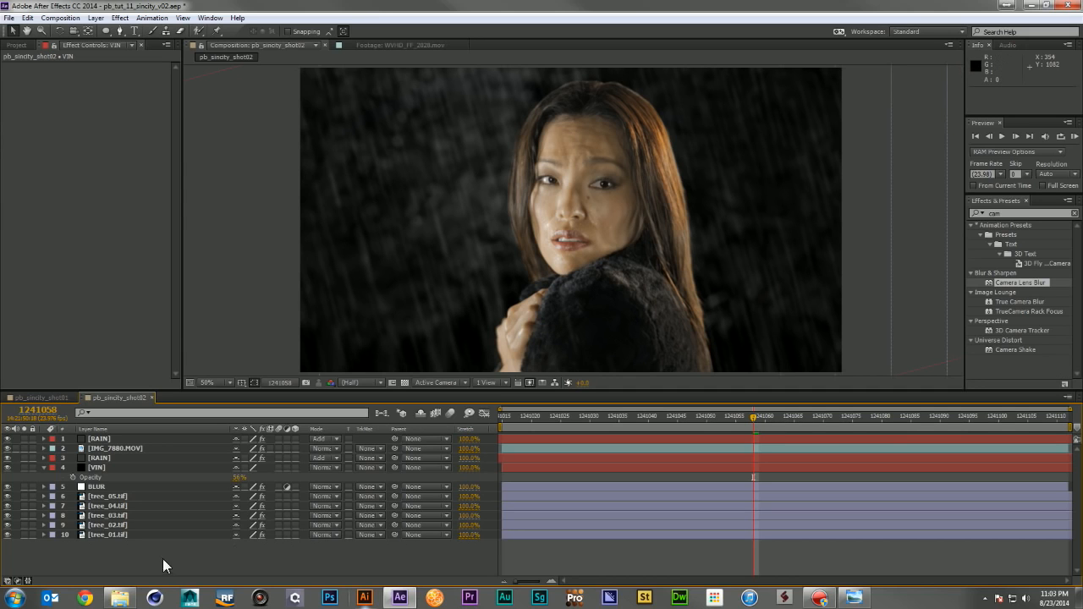
click(44, 467)
- Place composition marker 1 at frame 1241050 and marker 2 at frame 1241075, and return to marker 1
drag(502, 416, 704, 430)
drag(1077, 433, 869, 449)
mouse_move(719, 456)
mouse_down()
mouse_move(707, 449)
mouse_move(748, 416)
mouse_move(848, 423)
mouse_up()
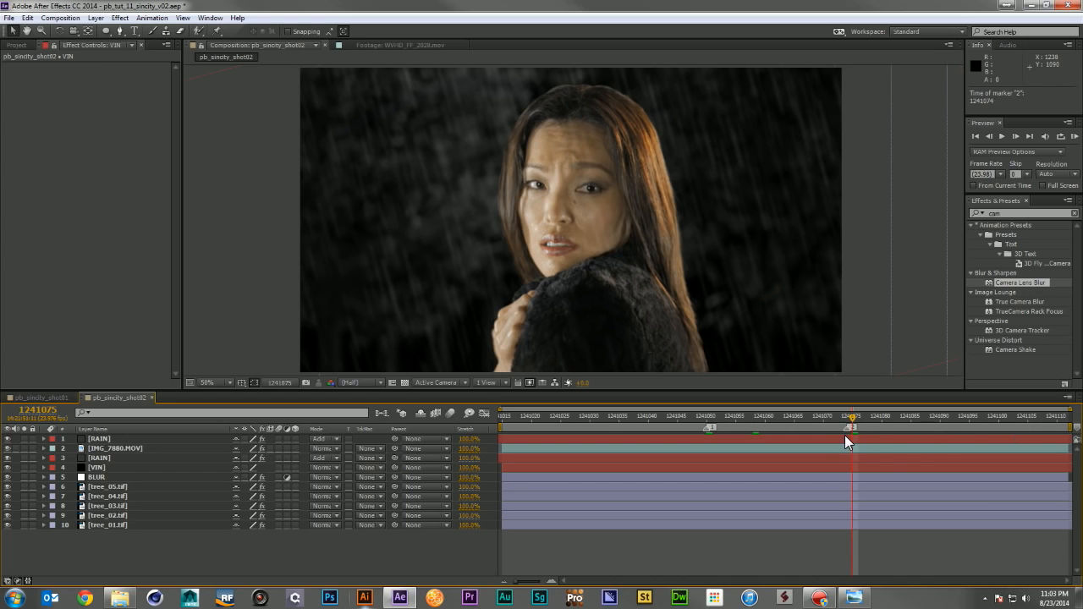
drag(851, 411, 1068, 430)
key(1)
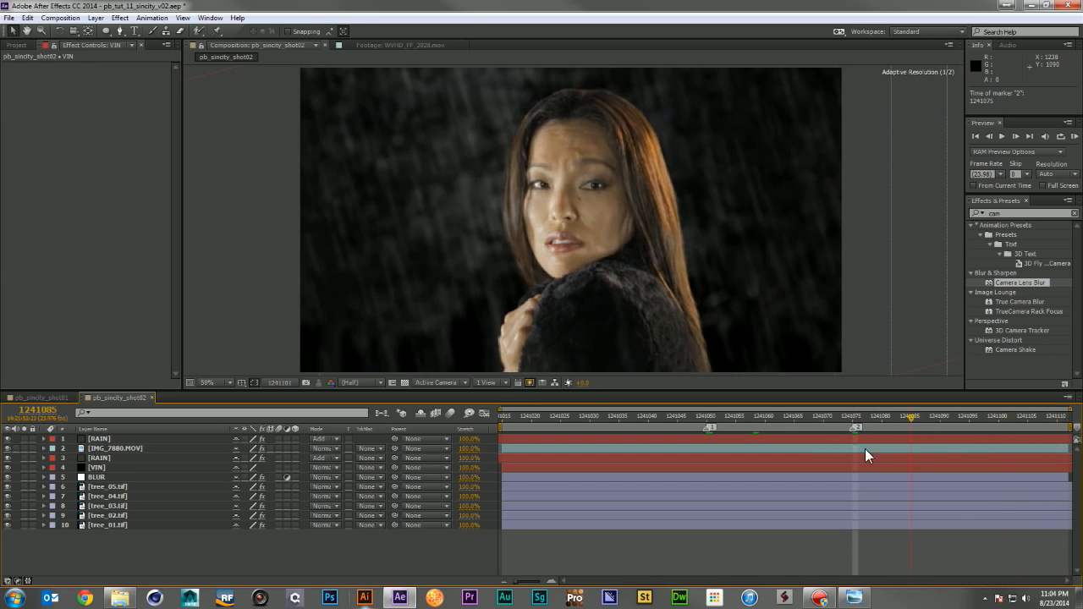
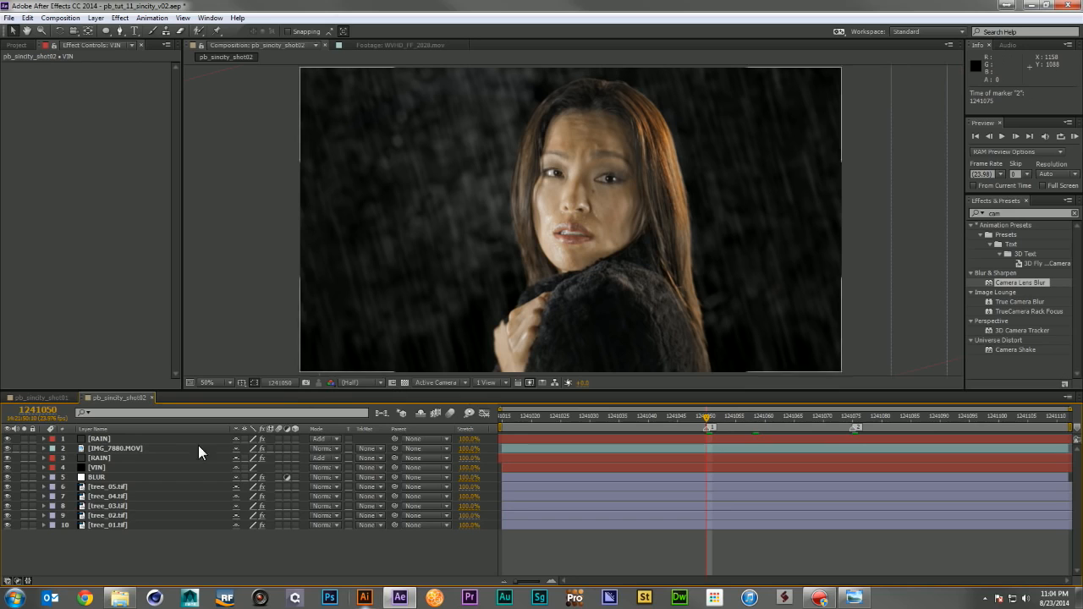
- Apply the Hue/Saturation effect to IMG_7880.MOV directly after Advanced Spill Suppressor
click(129, 450)
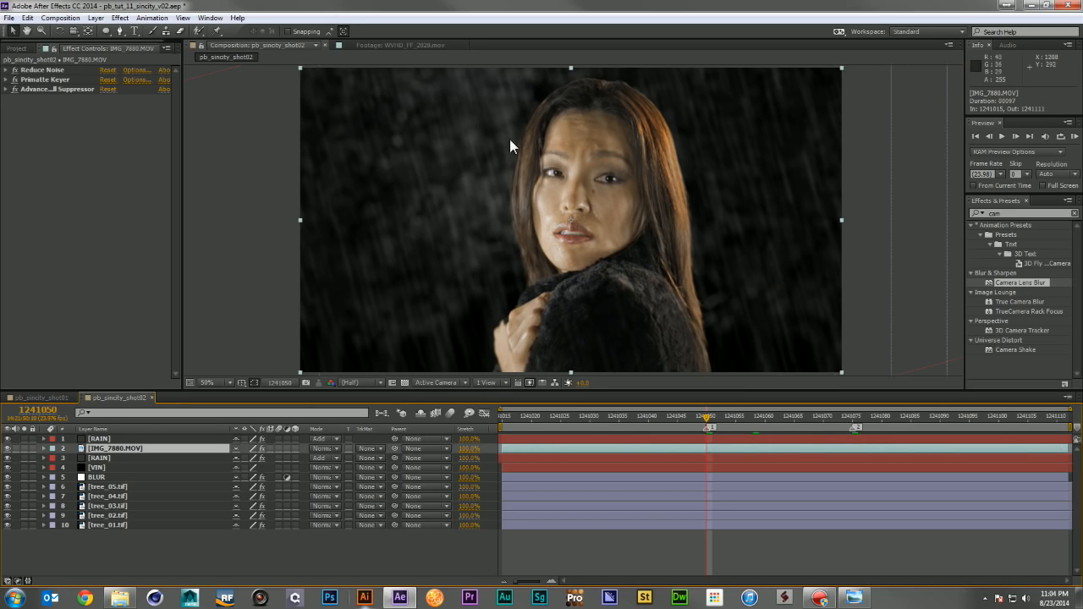
click(1022, 212)
text(hue)
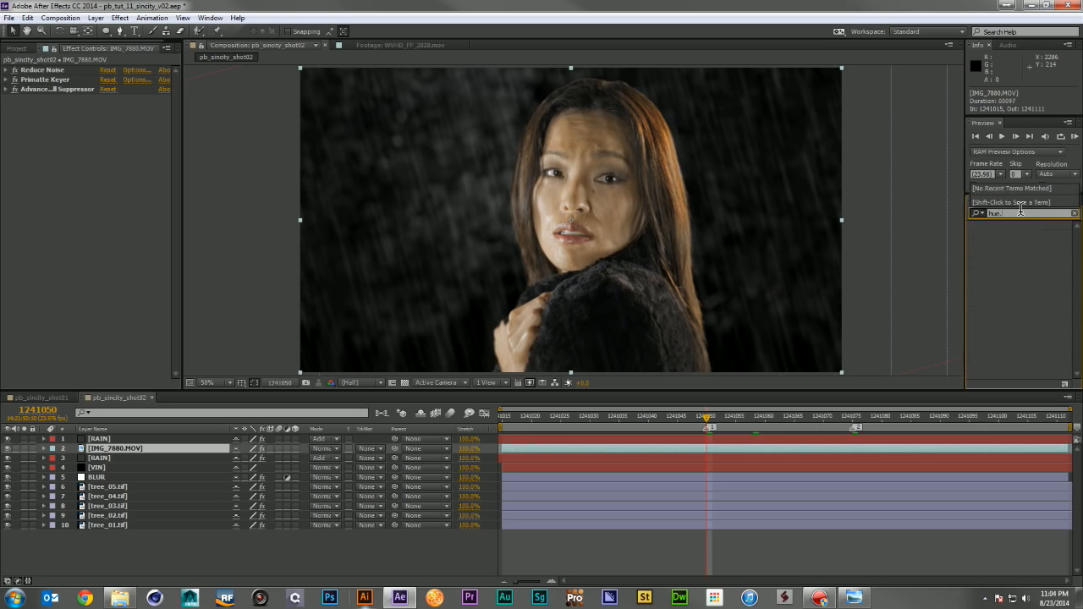
text(/)
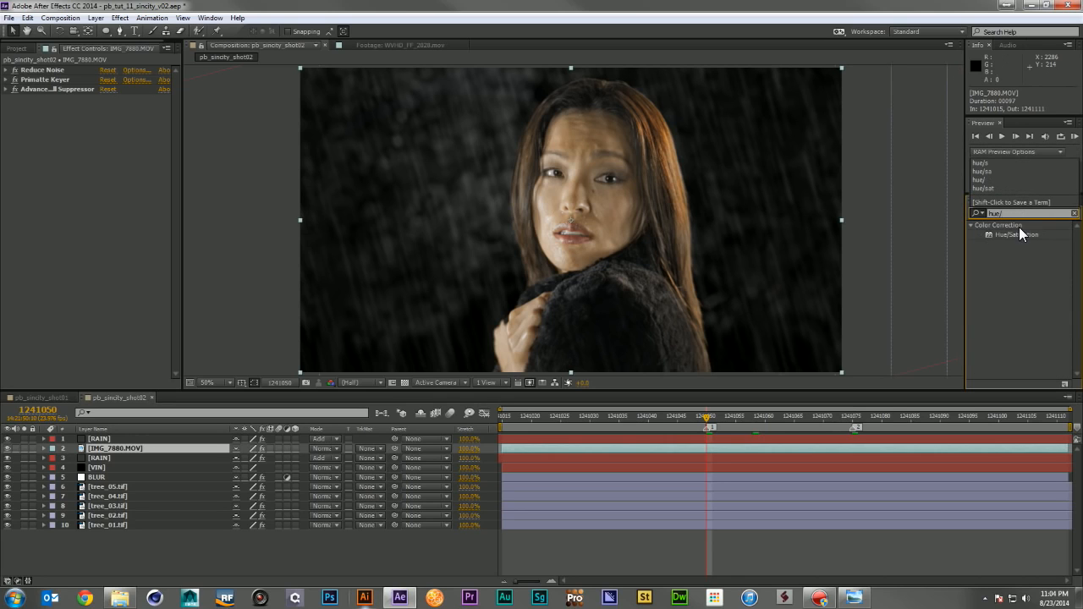
drag(1021, 236, 107, 202)
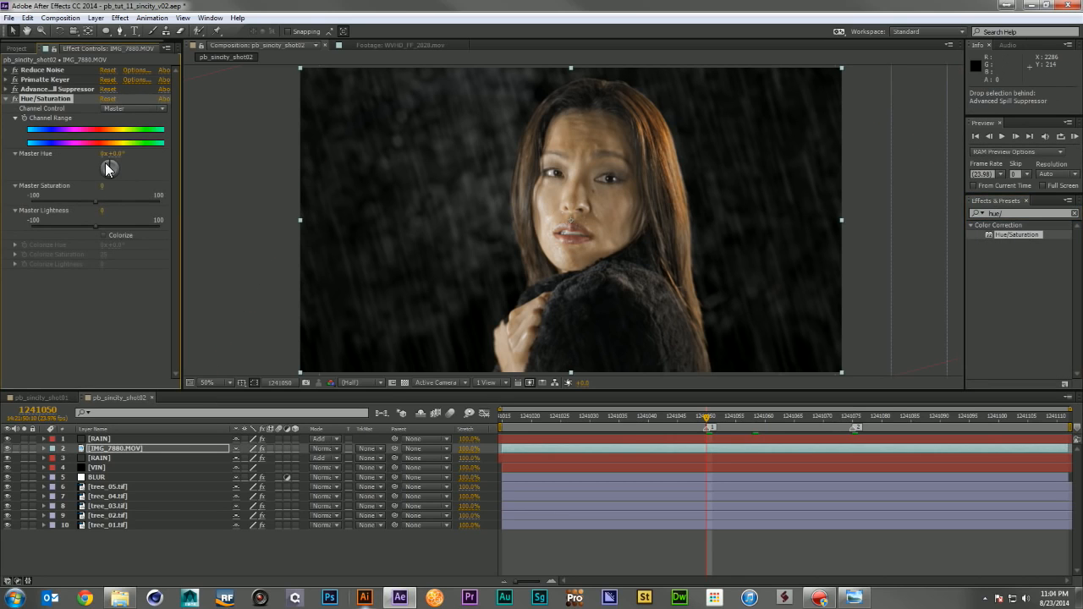
- Desaturate the woman by setting the Hue/Saturation effect's Reds and Yellows saturation to -100
click(118, 109)
click(122, 129)
drag(109, 165, 4, 157)
key(ctrl+z)
drag(105, 186, 3, 200)
click(135, 108)
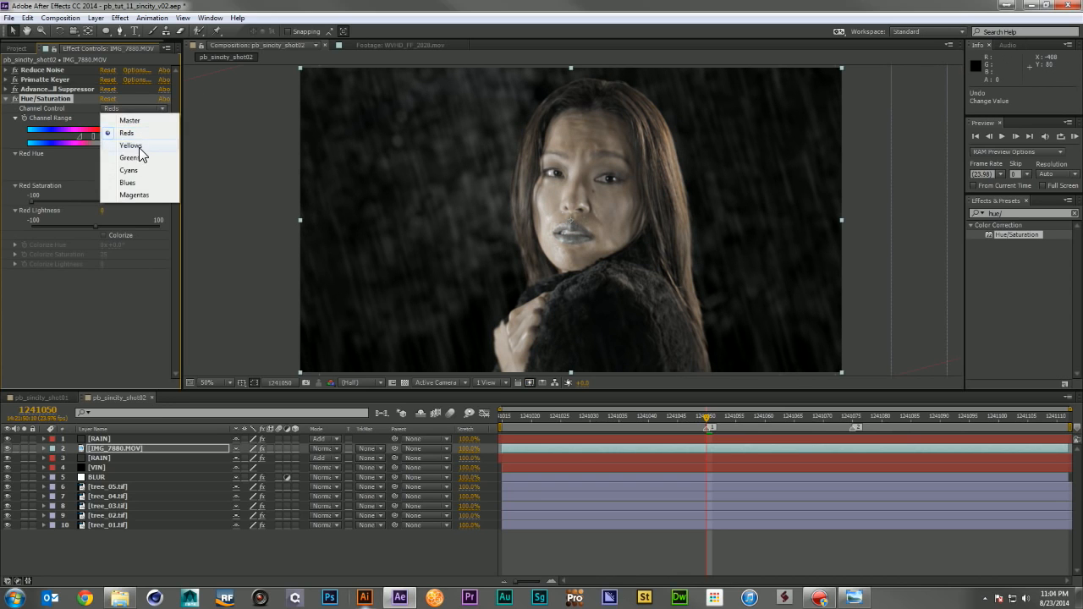
click(131, 149)
drag(103, 185, 6, 202)
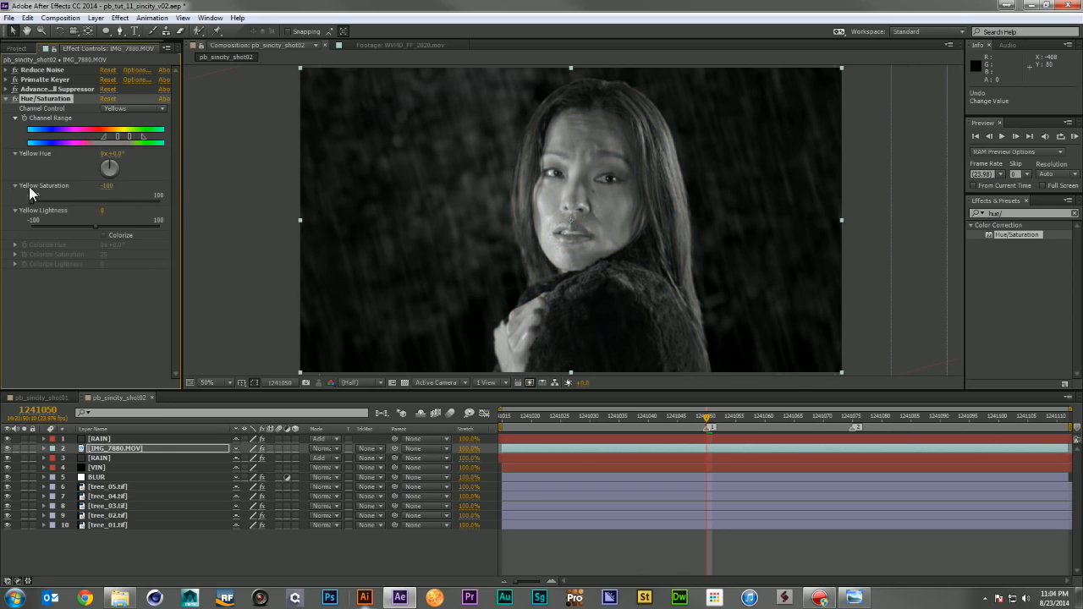
- Add a Curves effect to IMG_7880.MOV between Advanced Spill Suppressor and Hue/Saturation
click(1009, 213)
text(curves)
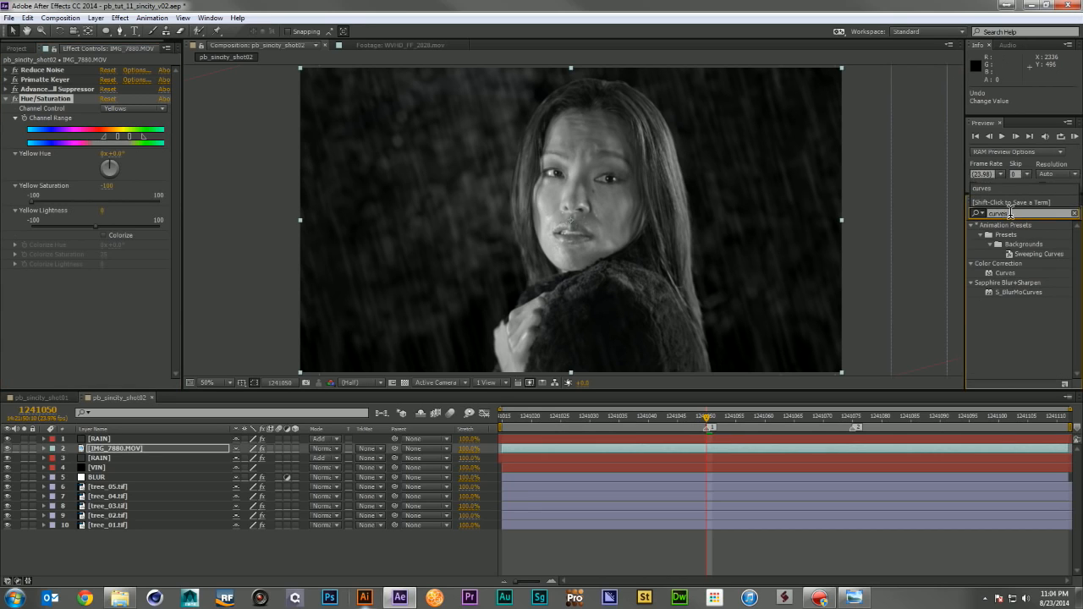
drag(1006, 272, 103, 99)
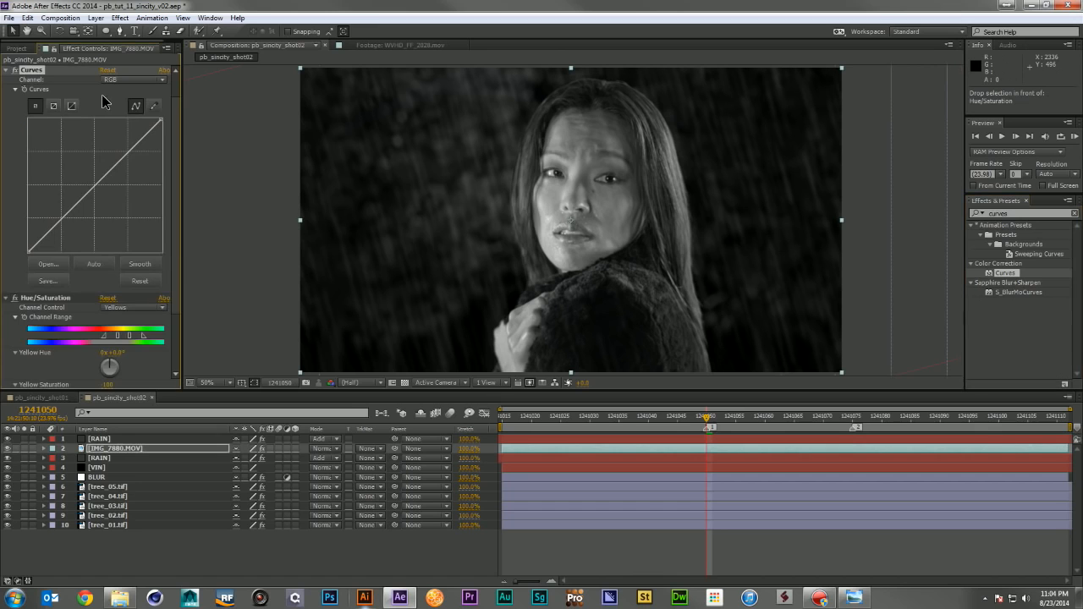
click(126, 156)
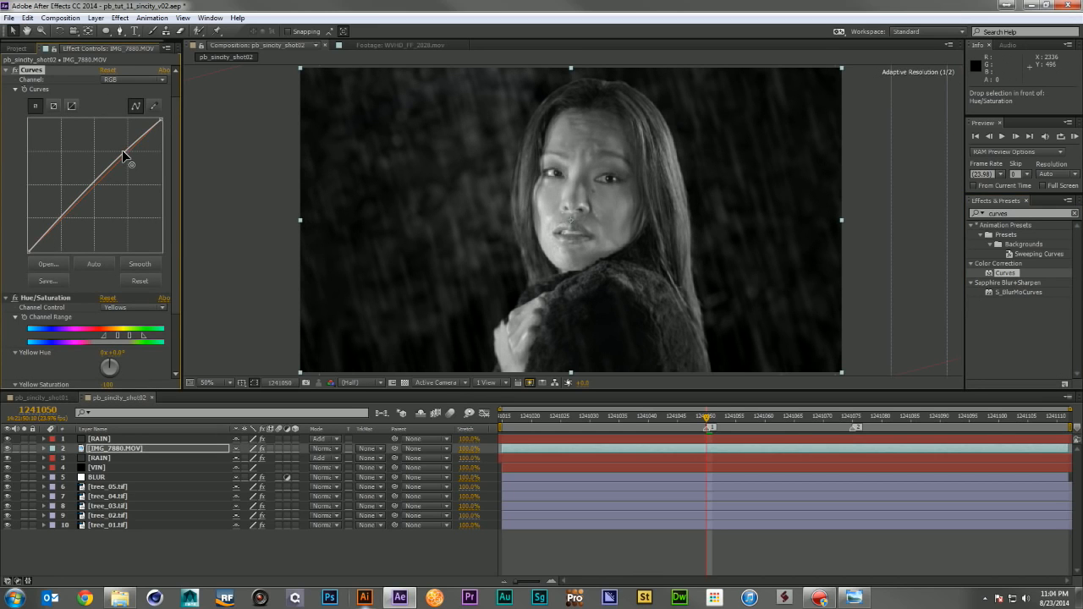
drag(75, 203, 64, 228)
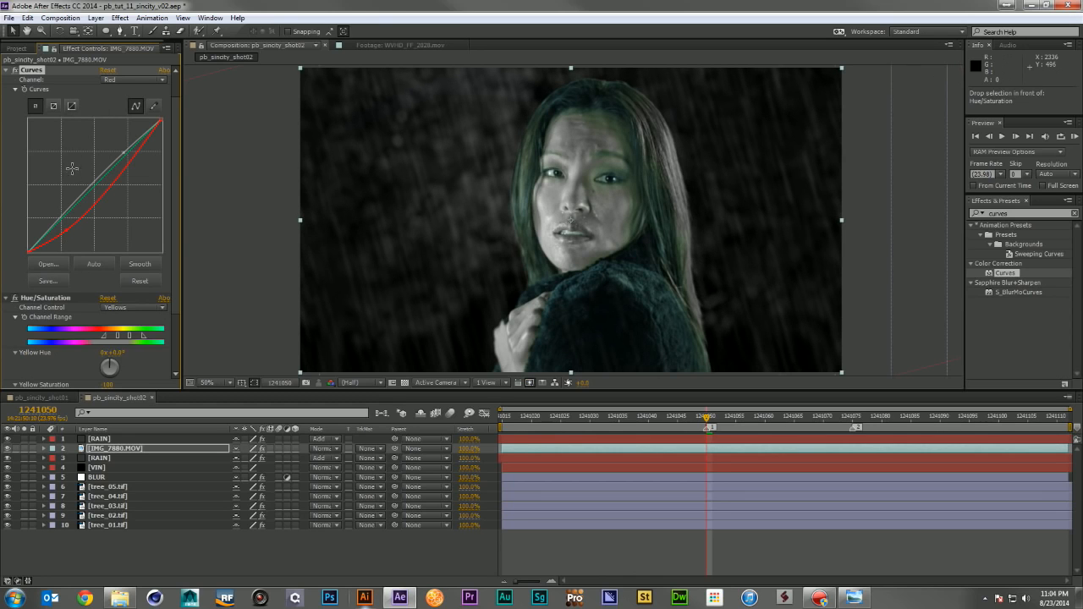
click(107, 70)
- Shape the woman's RGB curve into an S by raising the highlights and lowering the shadows for stronger contrast
drag(125, 153, 118, 145)
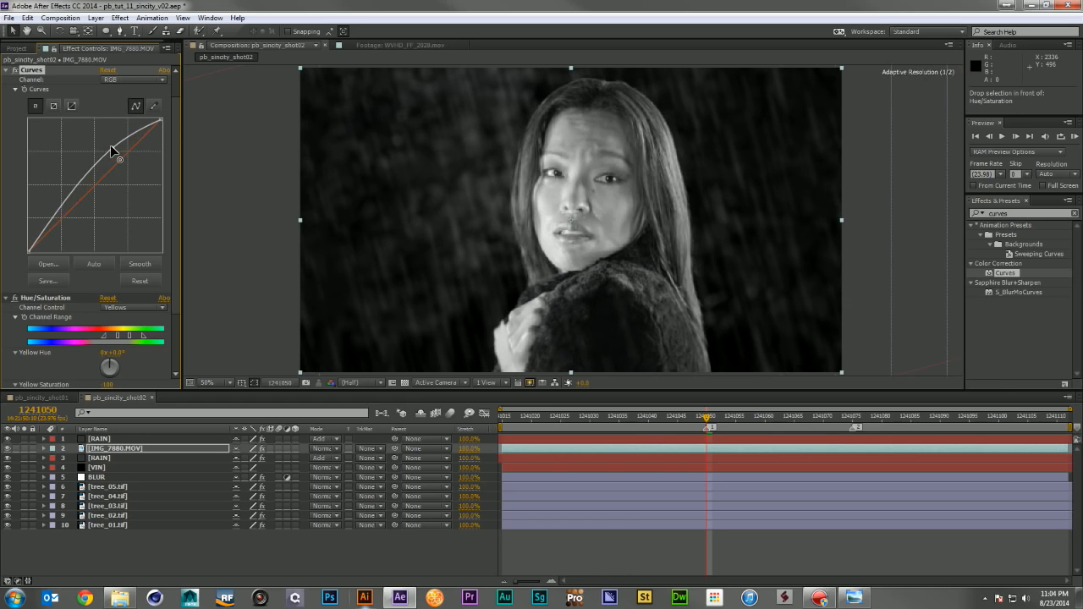
drag(68, 204, 67, 224)
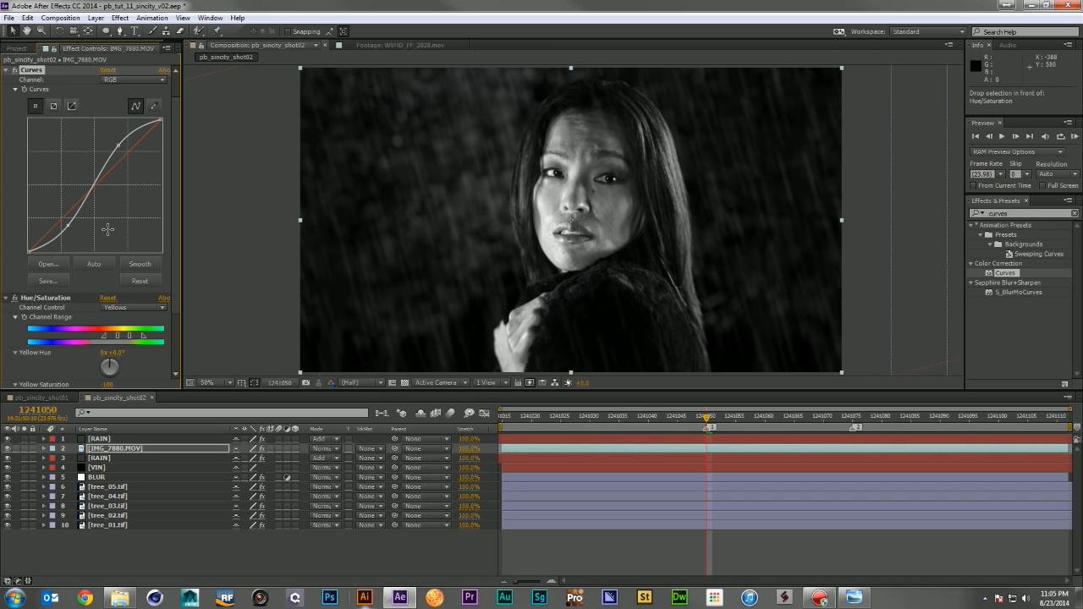
scroll(55, 286, down, 3)
scroll(54, 286, up, 5)
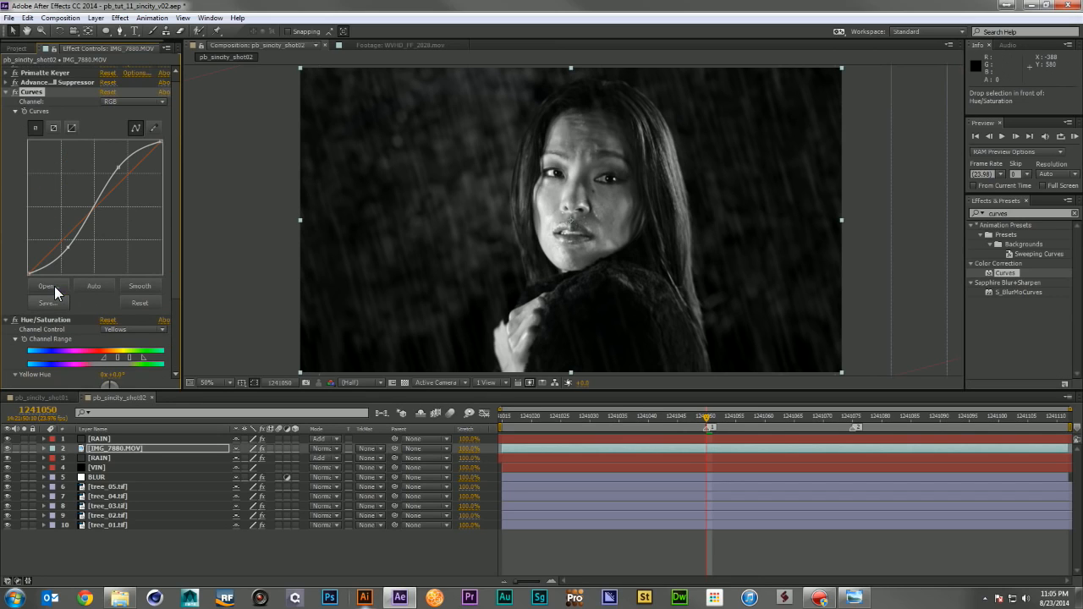
- Duplicate the woman's IMG_7880.MOV layer
click(11, 95)
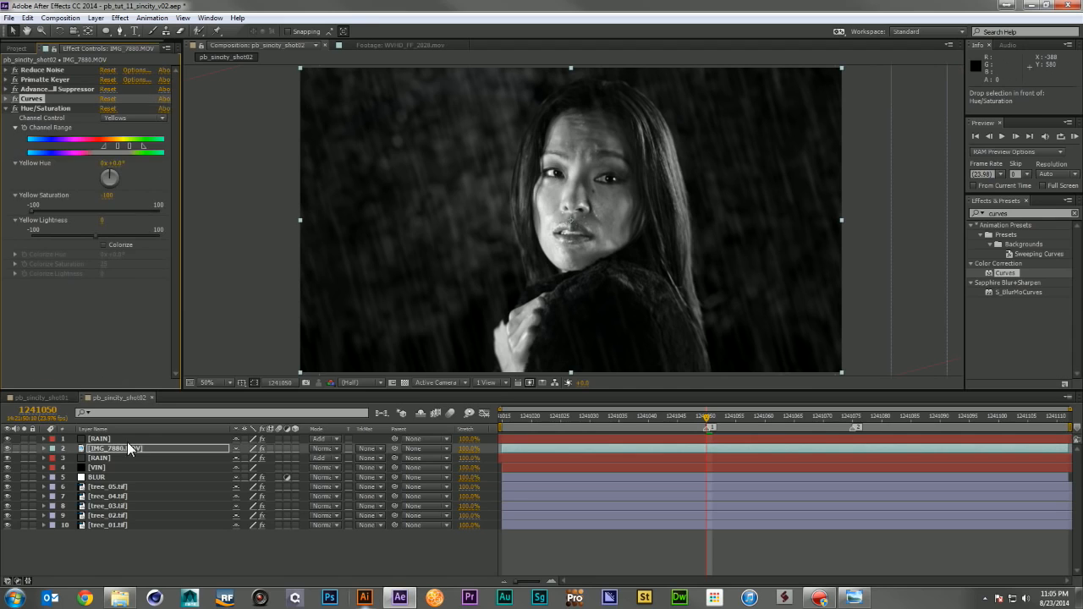
click(90, 449)
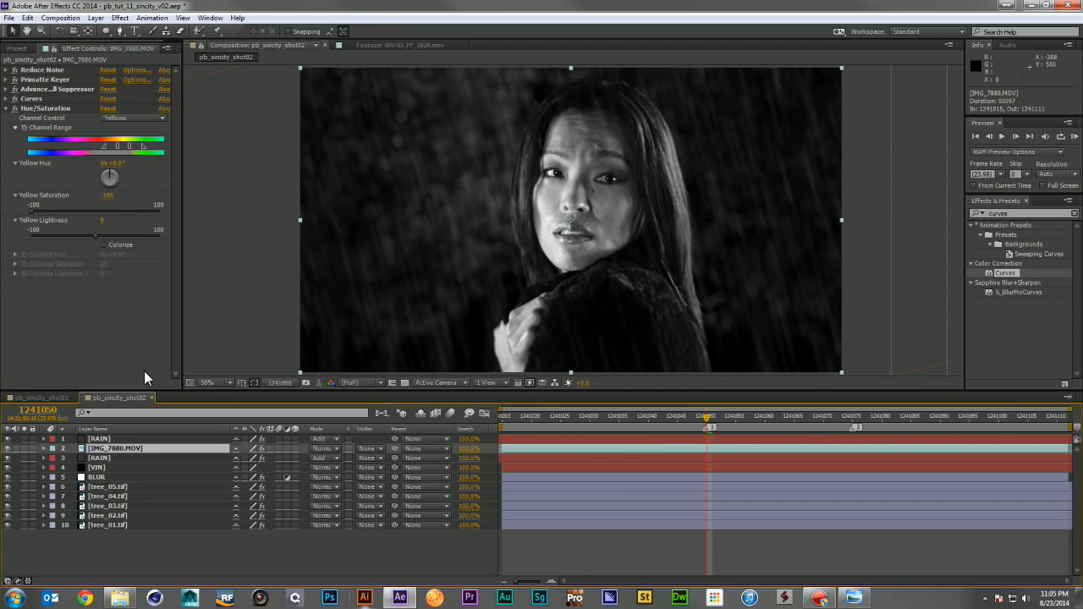
key(ctrl+d)
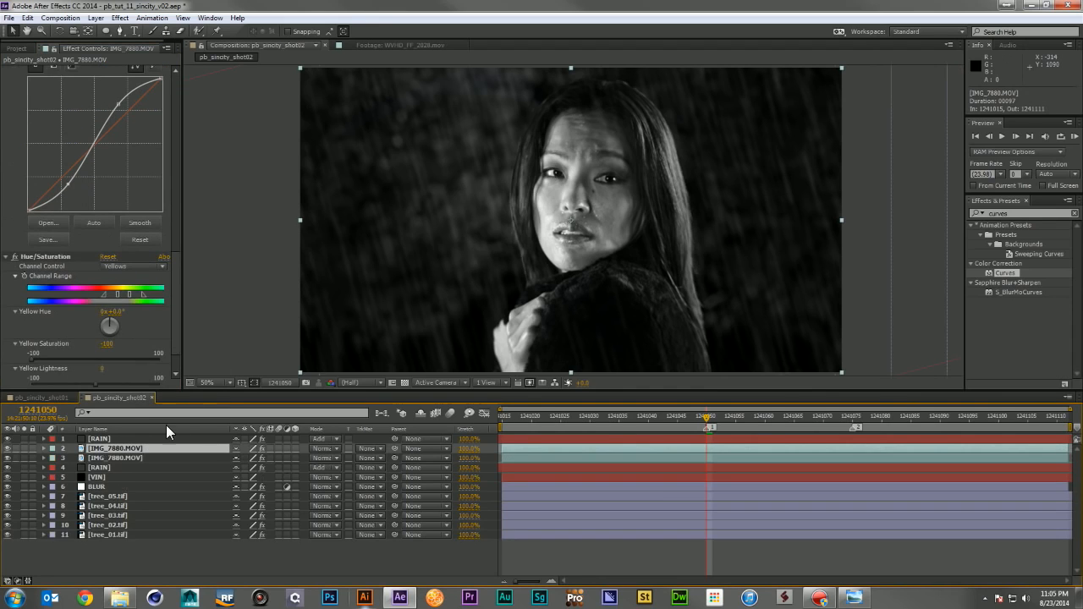
- On the upper IMG_7880.MOV copy, delete Curves, then reset Hue/Saturation and lower its master saturation to about -51
scroll(113, 267, up, 3)
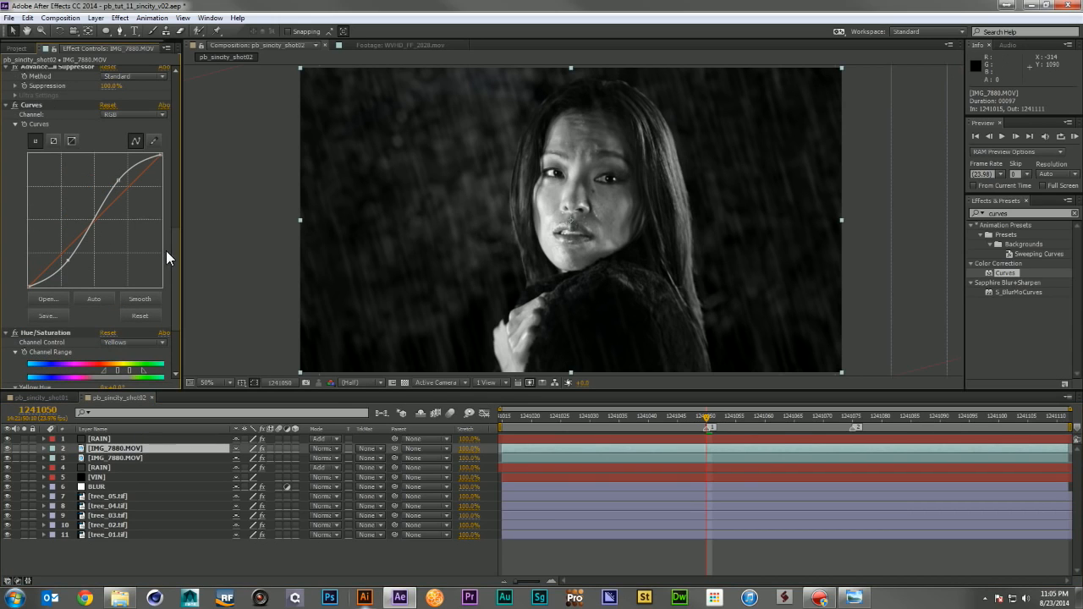
click(32, 106)
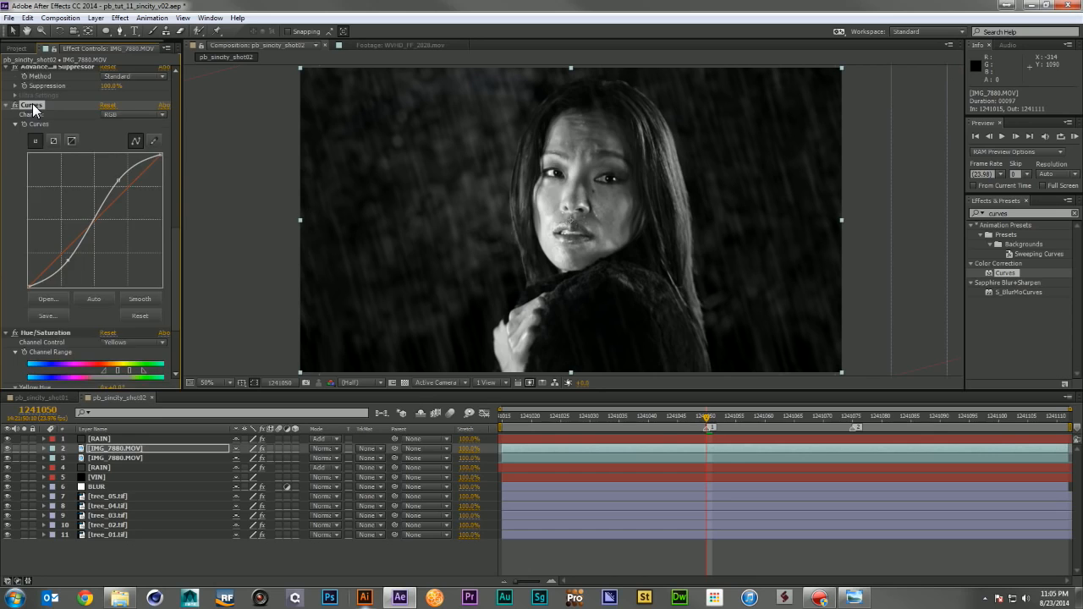
key(Delete)
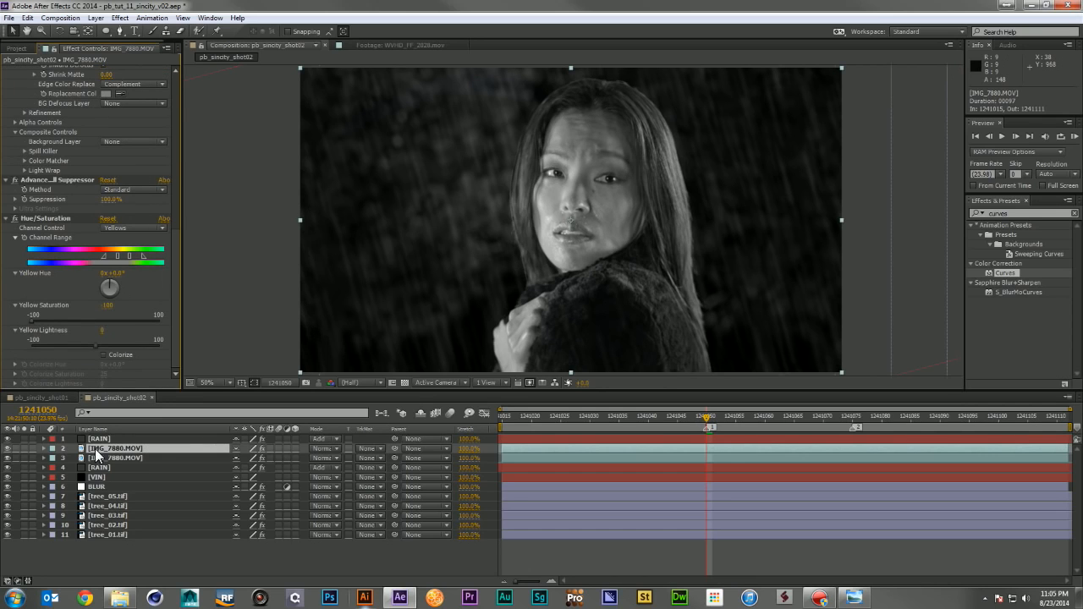
click(105, 218)
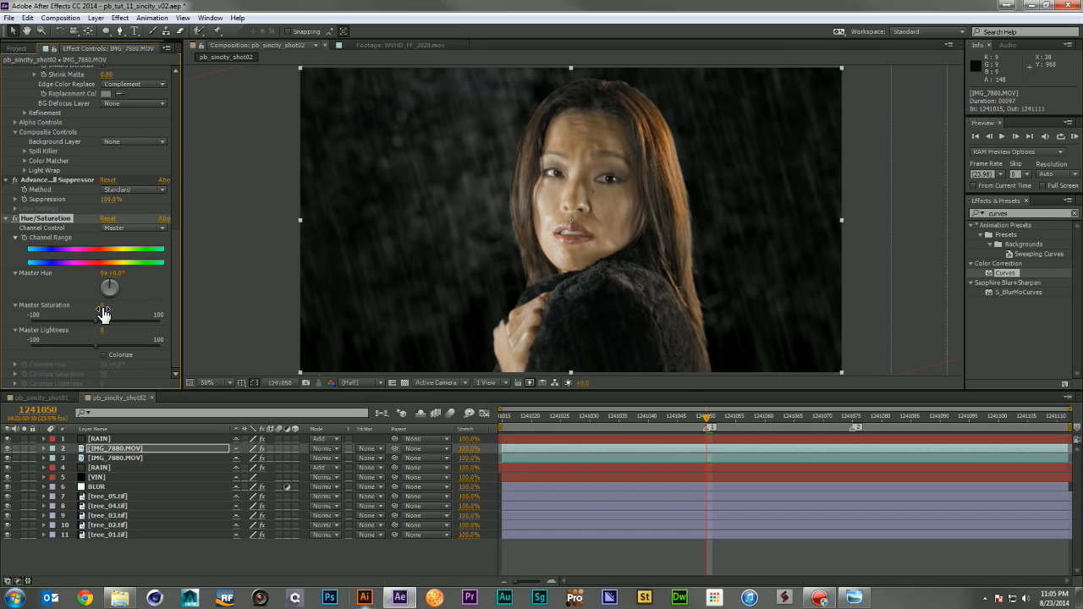
drag(96, 307, 78, 312)
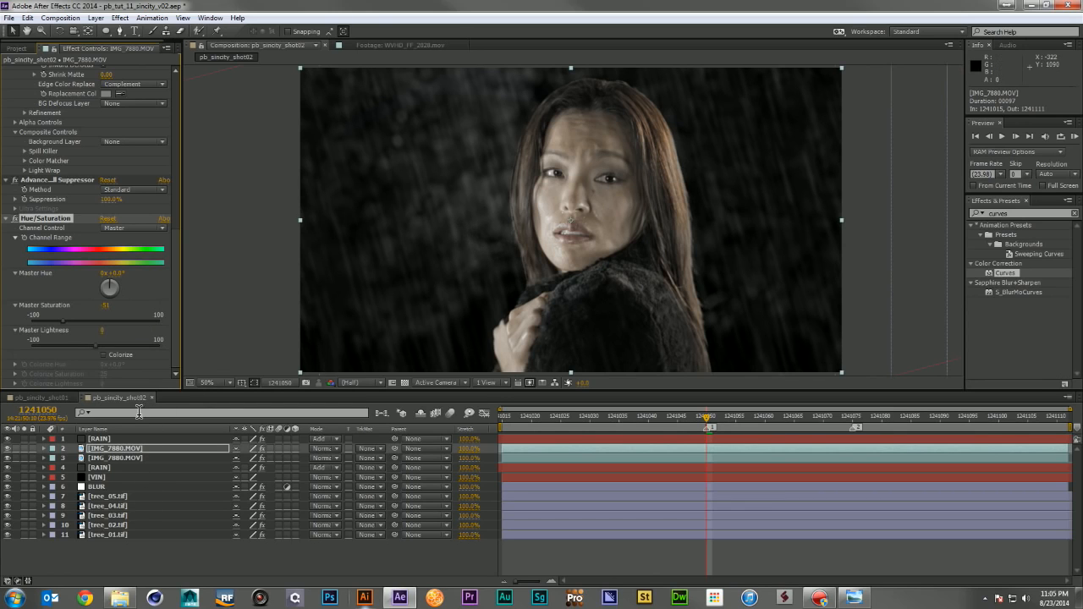
- Try a gray solid with a Gradient Ramp beneath the tree layers as the background
click(118, 458)
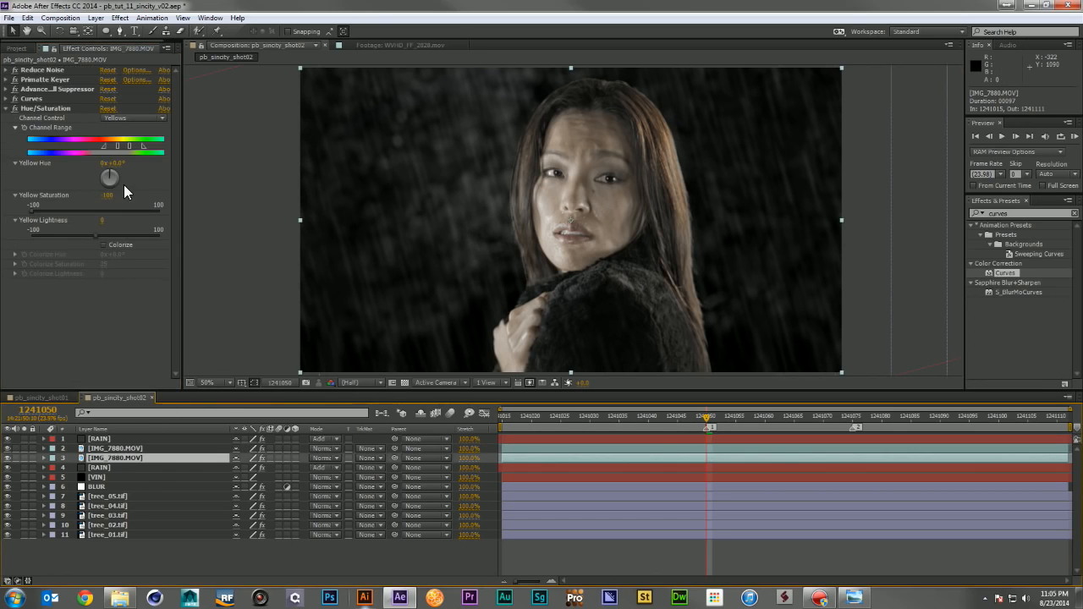
click(6, 79)
click(95, 264)
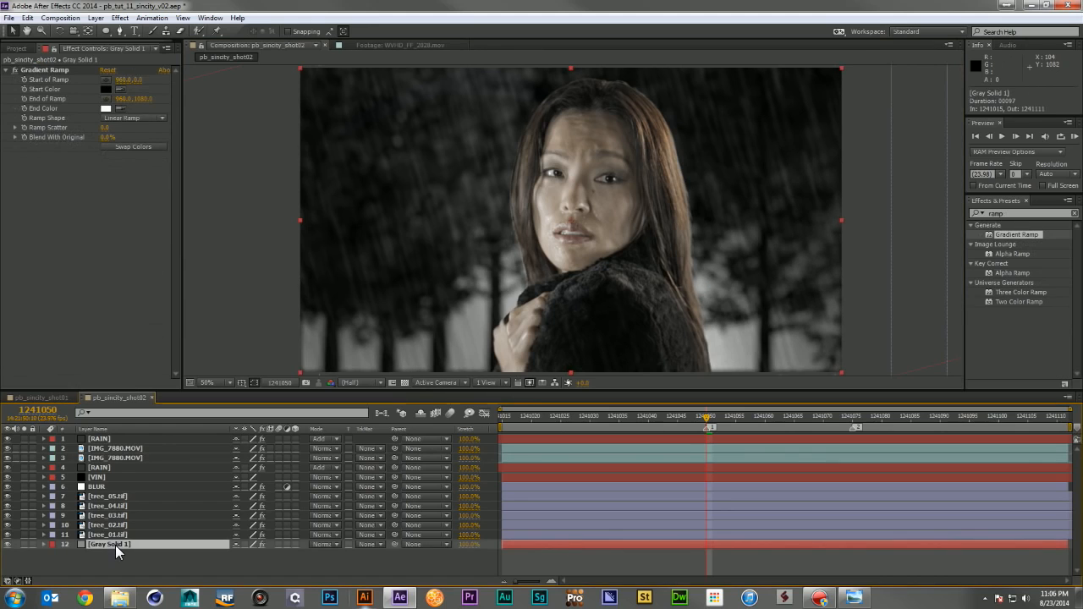
key(Delete)
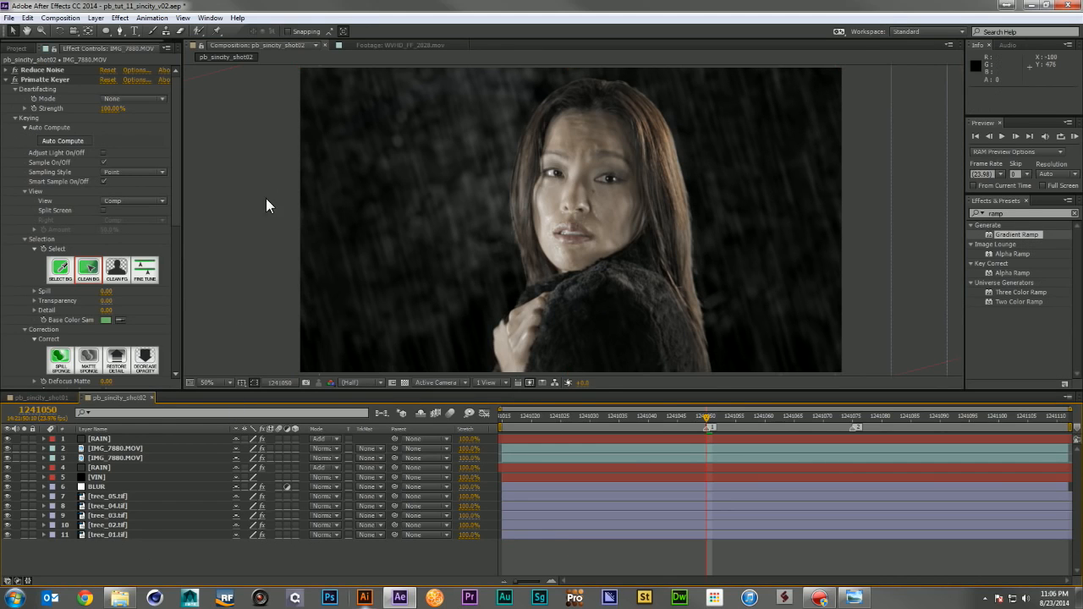
- Soften the Primatte Keyer matte edges on both IMG_7880.MOV layers, setting the upper copy's Defocus Matte to 10
scroll(104, 112, down, 3)
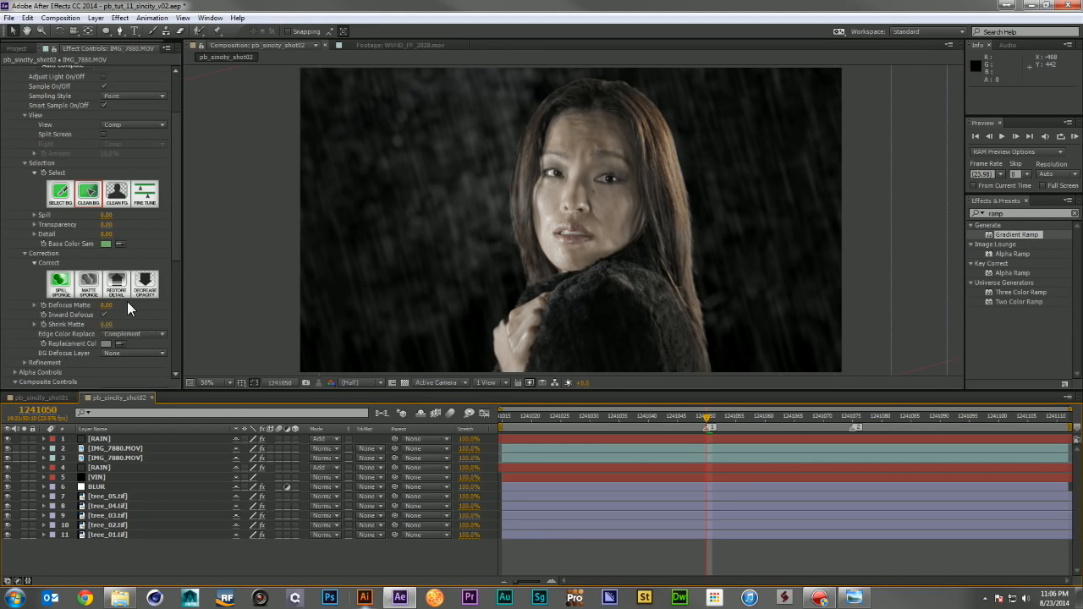
scroll(127, 301, down, 1)
click(106, 280)
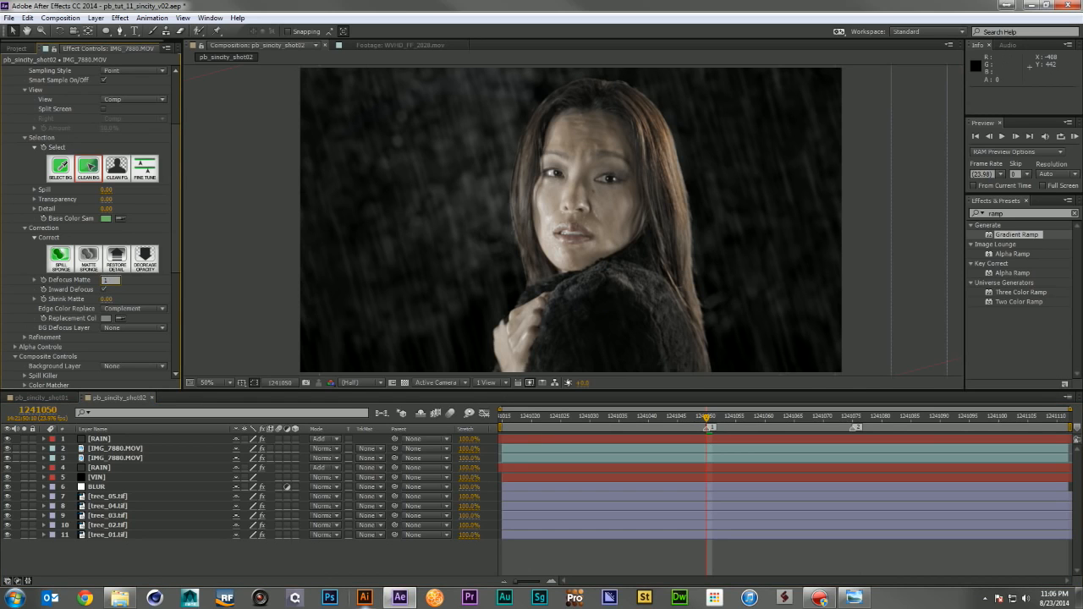
click(119, 458)
click(119, 449)
scroll(108, 327, down, 6)
click(102, 259)
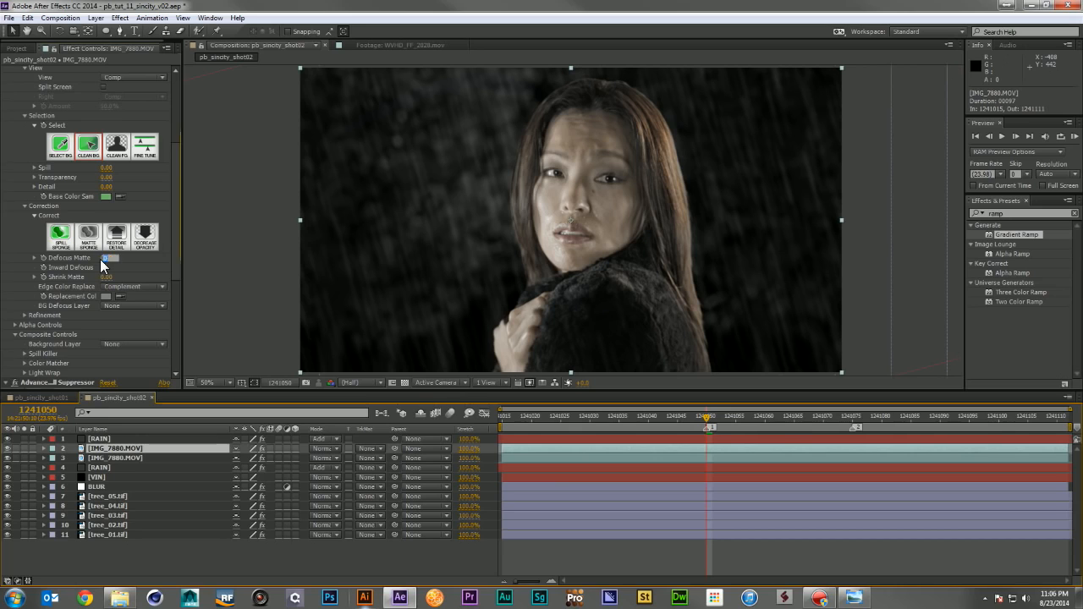
text(10)
key(Return)
drag(662, 415, 557, 421)
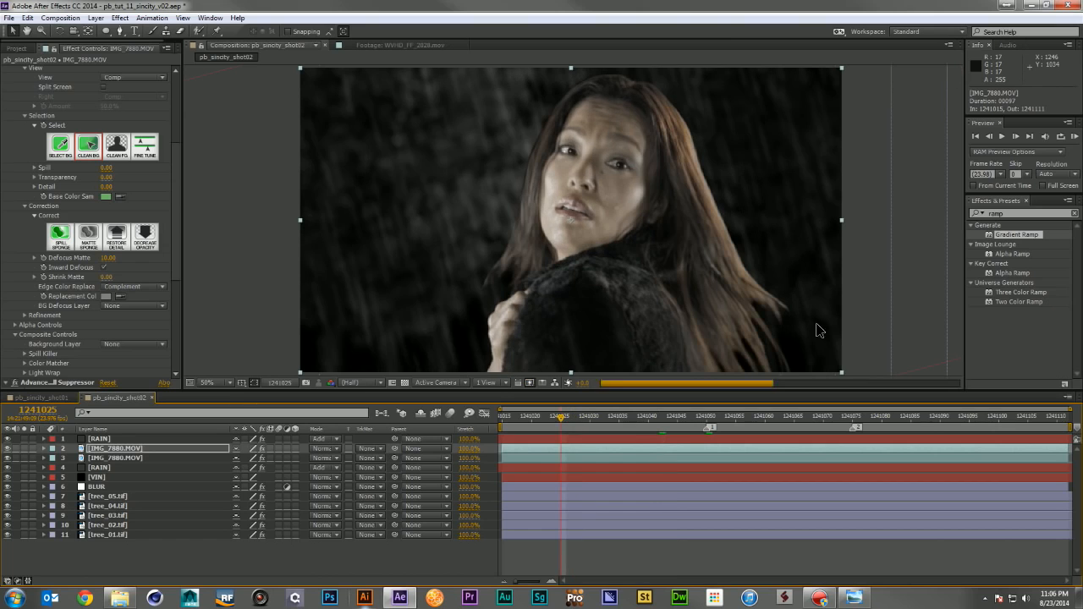
drag(700, 419, 848, 424)
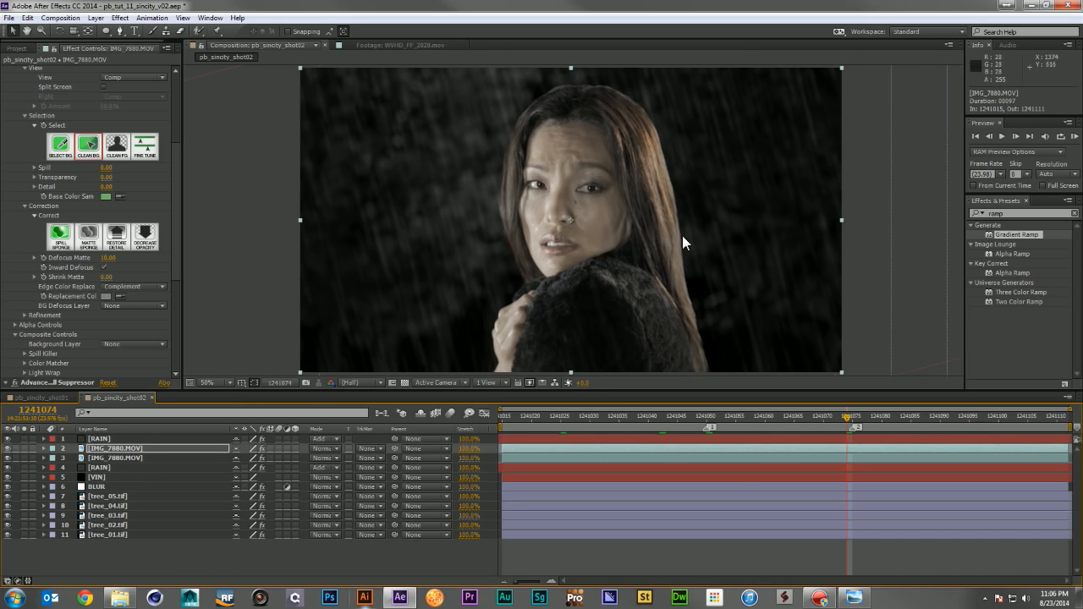
- Copy the WVHD_FF_2028.mov layer from pb_sincity_shot01 into pb_sincity_shot02, placing it beneath all the tree layers
click(60, 397)
scroll(110, 559, down, 1)
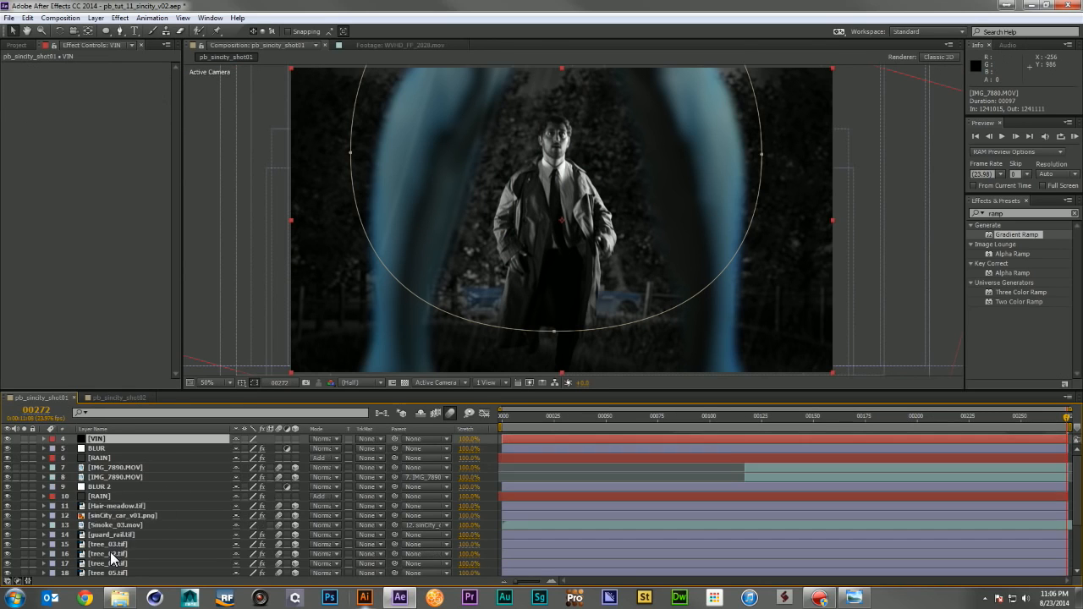
scroll(112, 558, down, 2)
click(116, 571)
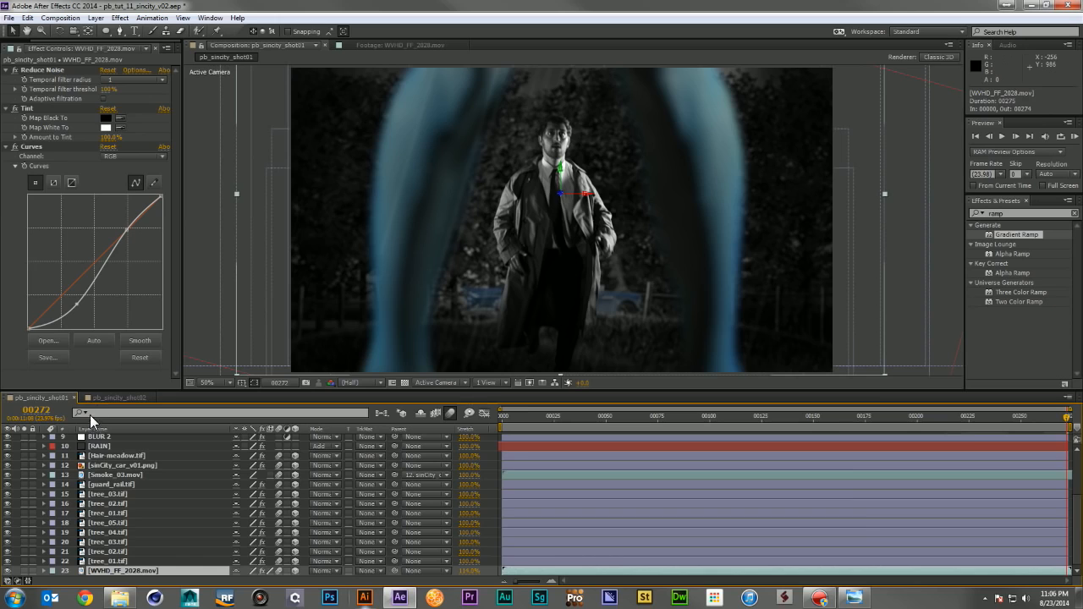
key(ctrl+c)
click(100, 400)
key(ctrl+v)
drag(119, 435, 107, 554)
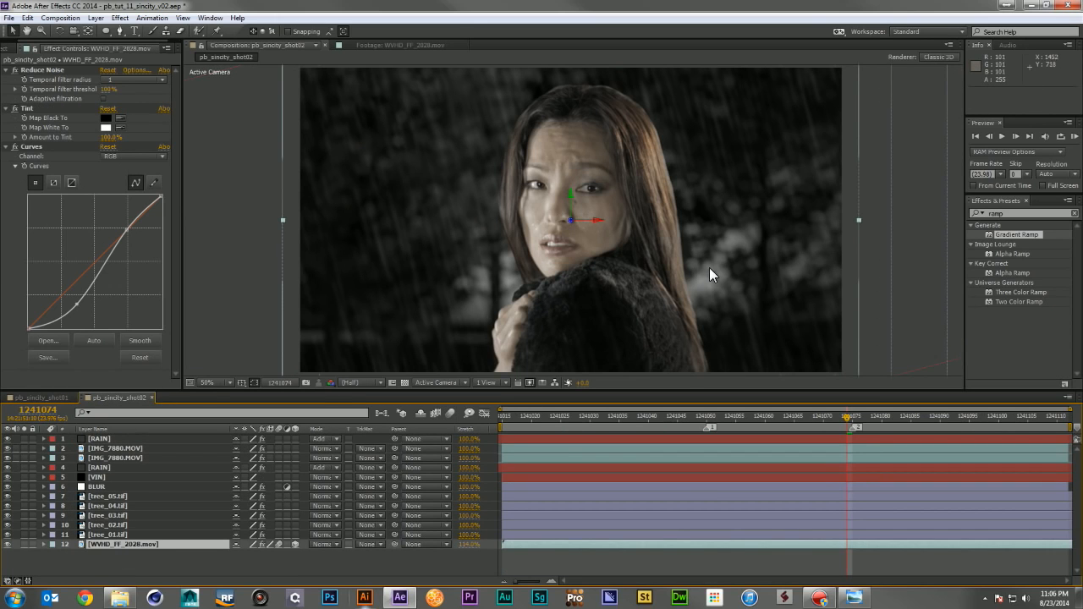
- Lower the opacity of the VIN vignette layer to about 79%
click(107, 479)
key(t)
drag(241, 490, 232, 519)
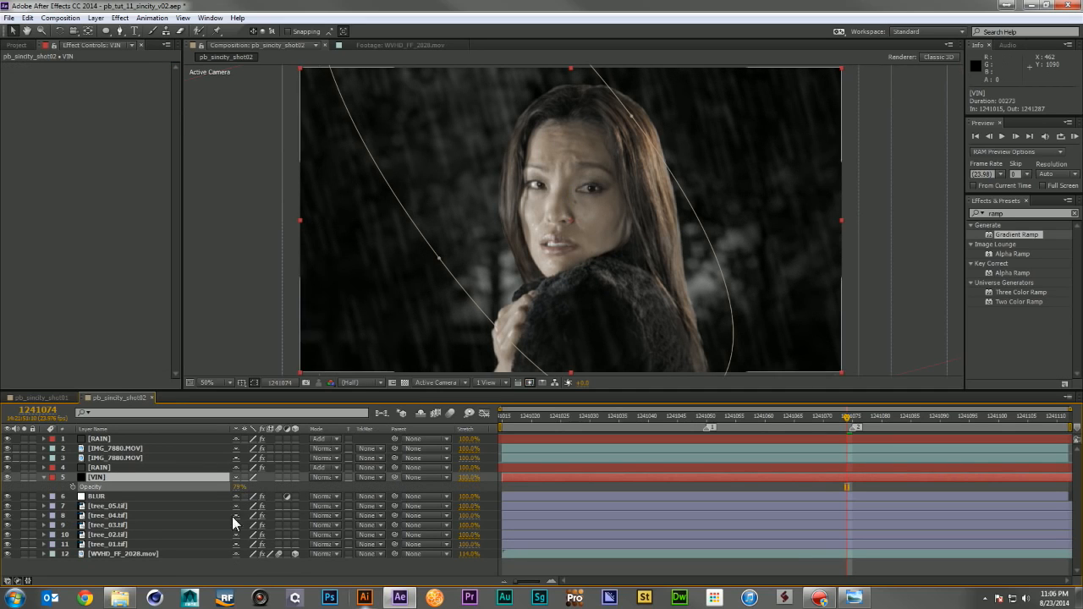
click(174, 567)
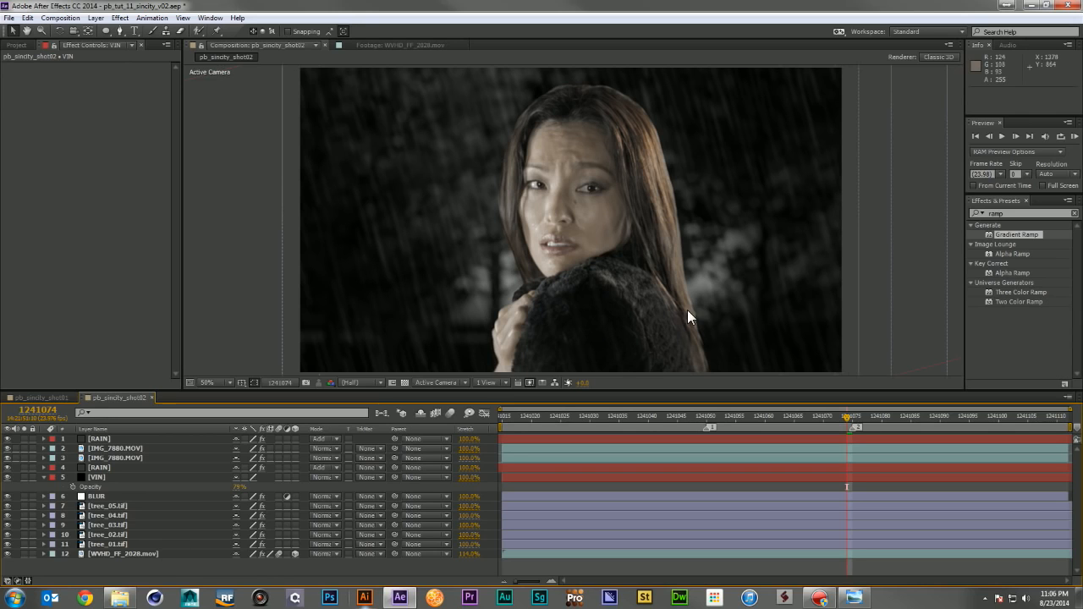
click(59, 475)
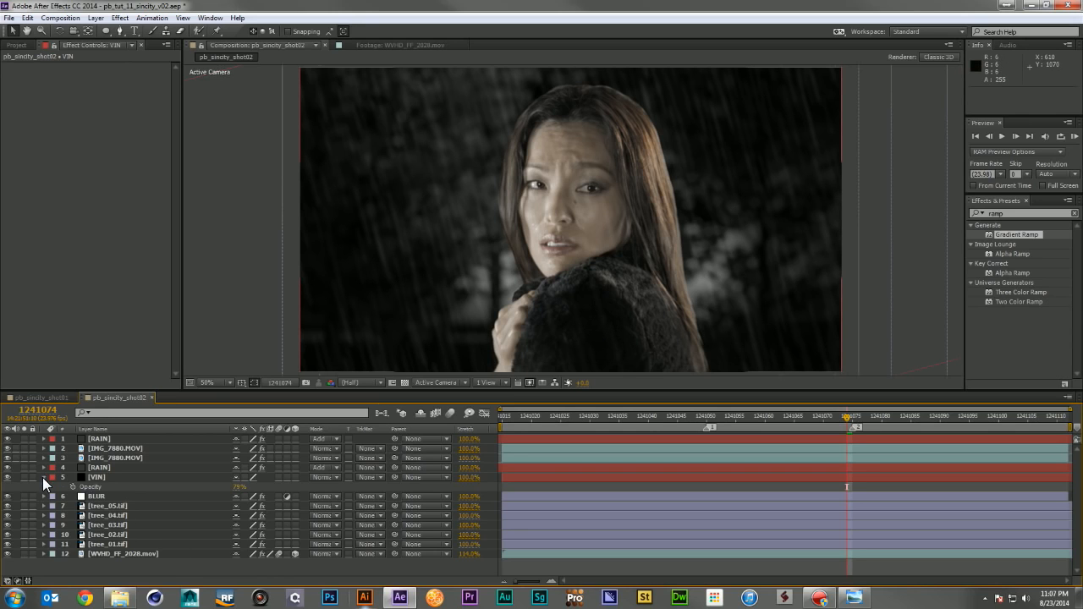
click(43, 477)
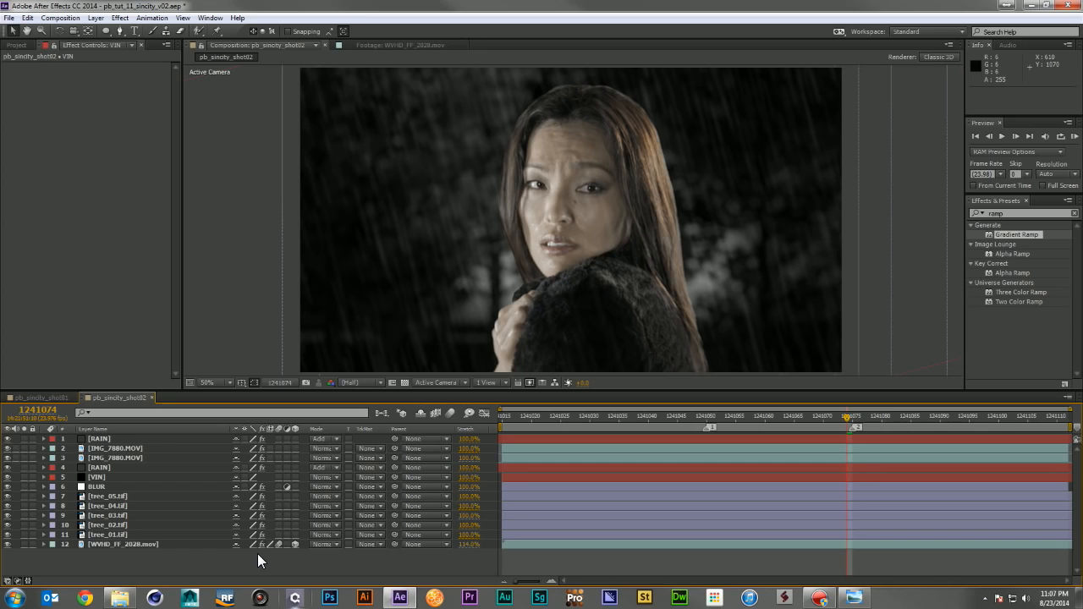
- Make WVHD_FF_2028.mov a 2D layer without motion blur and reset its transform
click(294, 544)
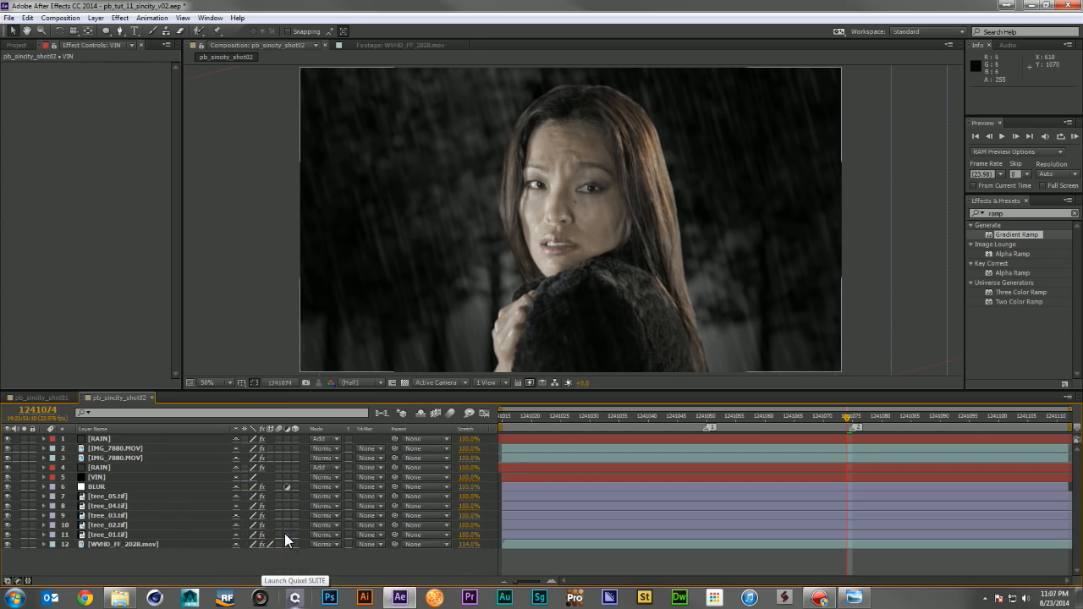
click(188, 543)
key(s)
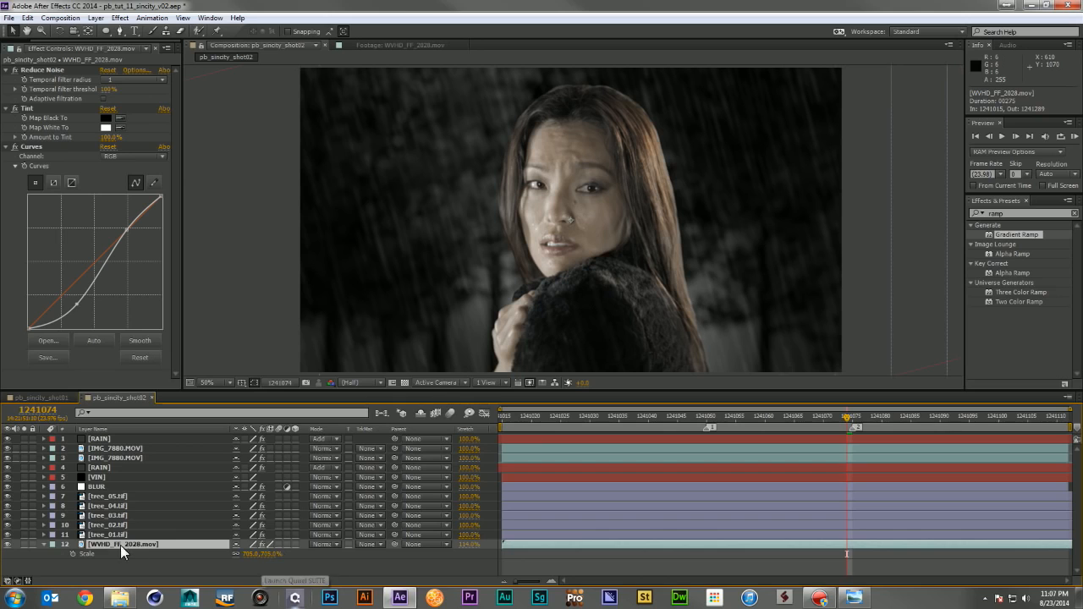
click(44, 544)
click(44, 544)
click(237, 524)
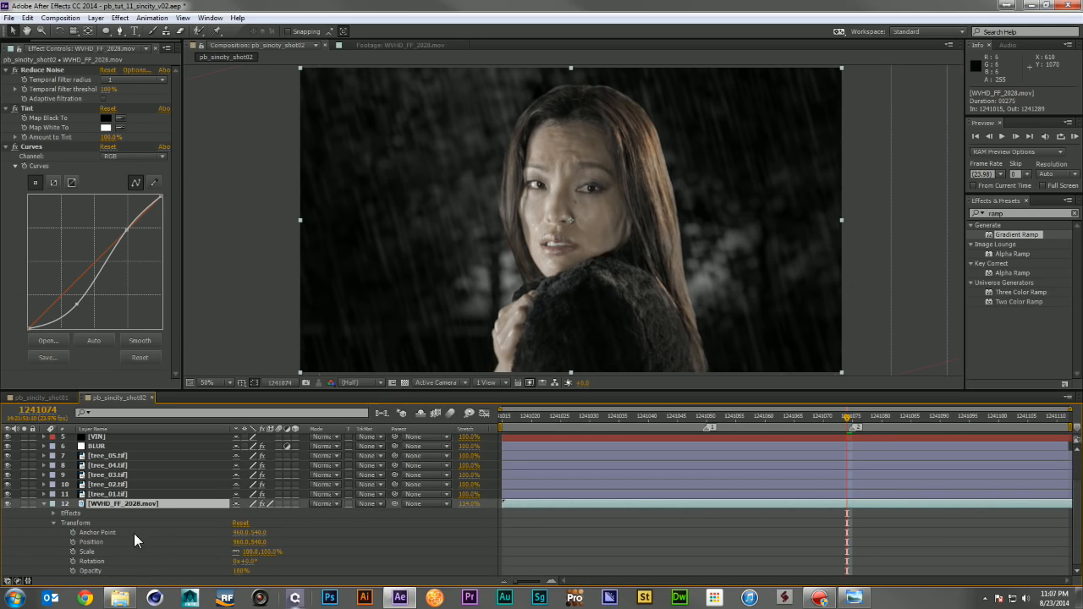
click(43, 502)
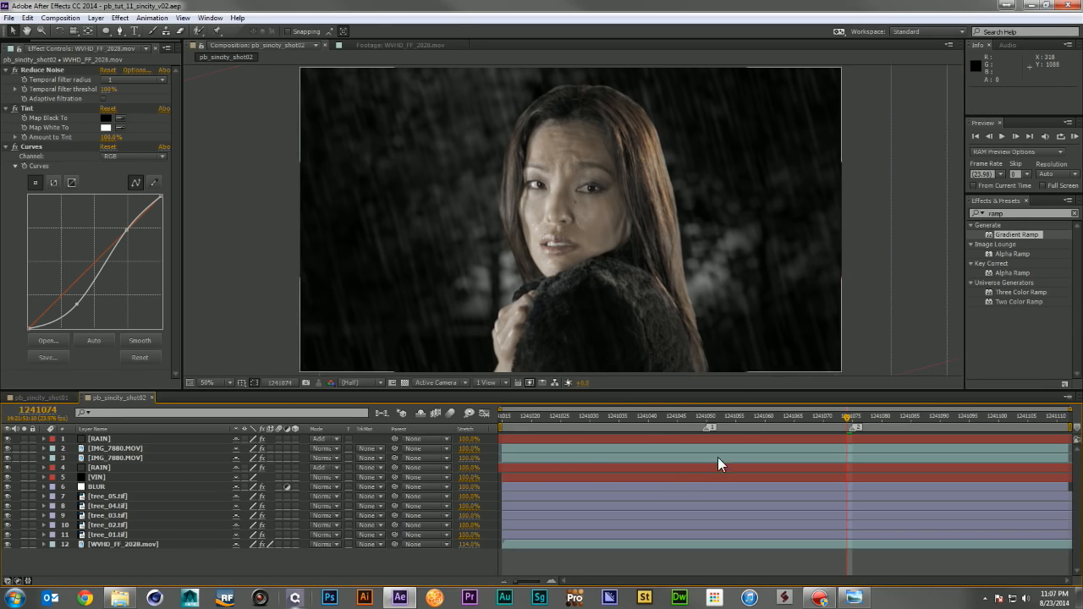
- Trim the start of the upper IMG_7880.MOV layer to frame 1241050 at marker 1
click(708, 418)
key(shift+1)
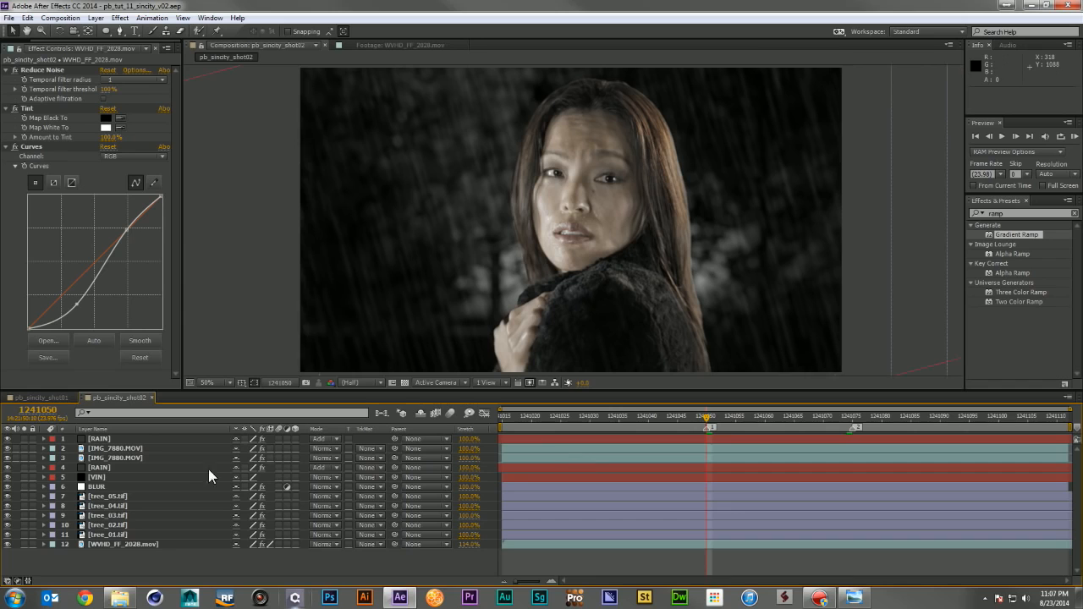
click(111, 449)
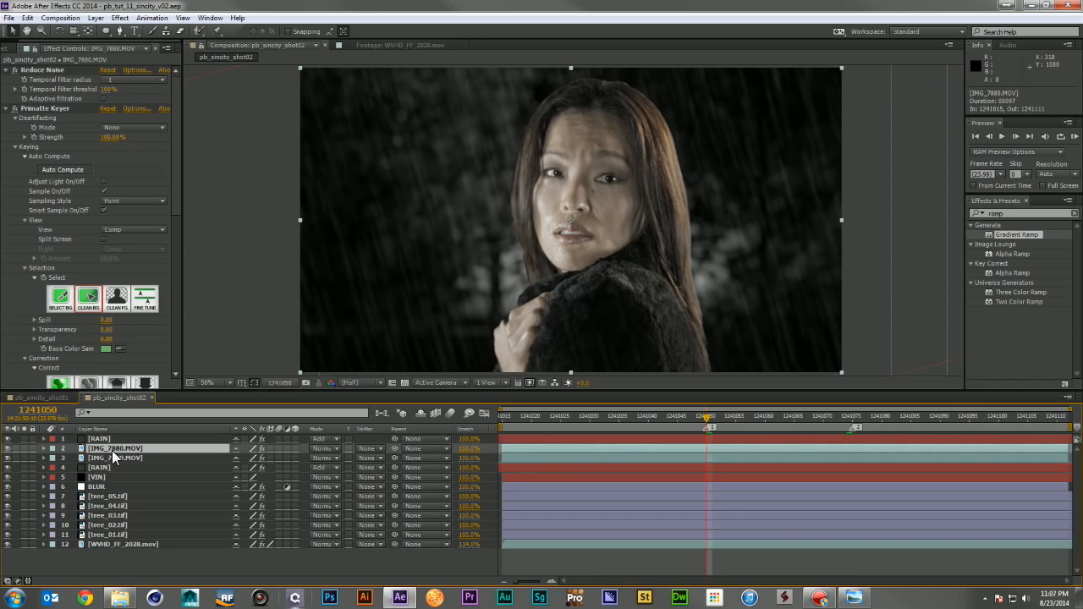
key(alt+bracketleft)
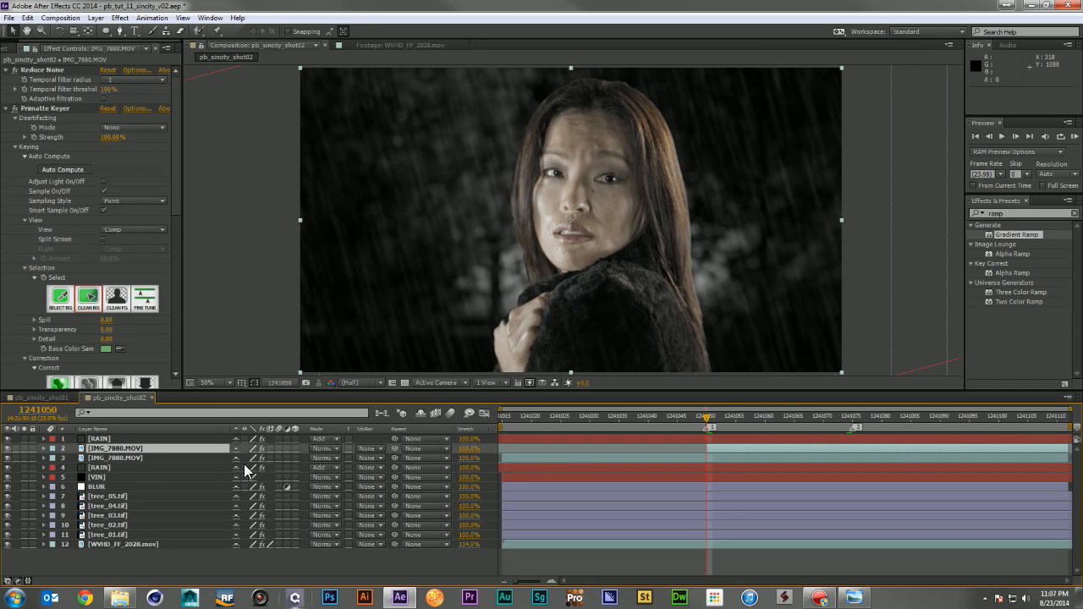
- Keyframe the upper IMG_7880.MOV layer's opacity from 0% at frame 1241050 to 100% at frame 1241075
key(t)
click(71, 457)
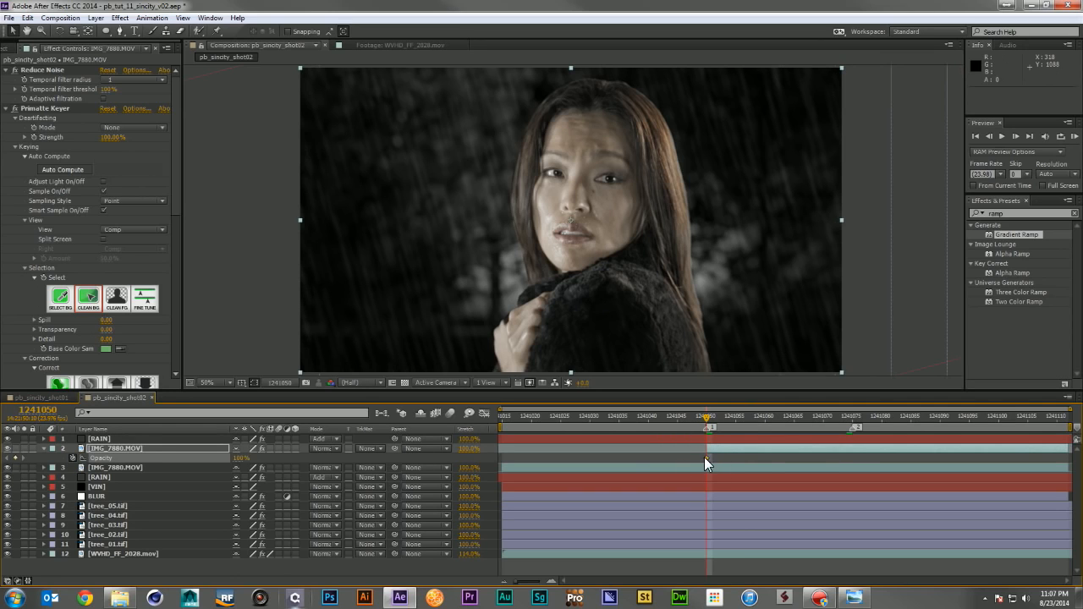
drag(705, 458, 763, 457)
drag(241, 457, 27, 472)
click(23, 477)
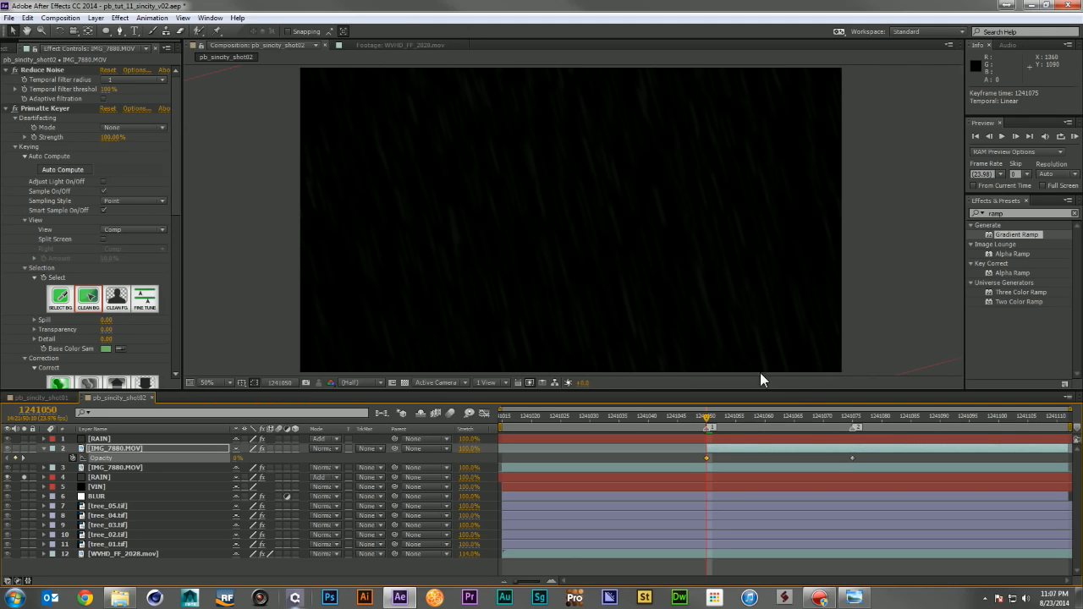
click(709, 414)
mouse_move(752, 413)
mouse_down()
mouse_move(772, 418)
mouse_move(753, 414)
mouse_up()
click(26, 479)
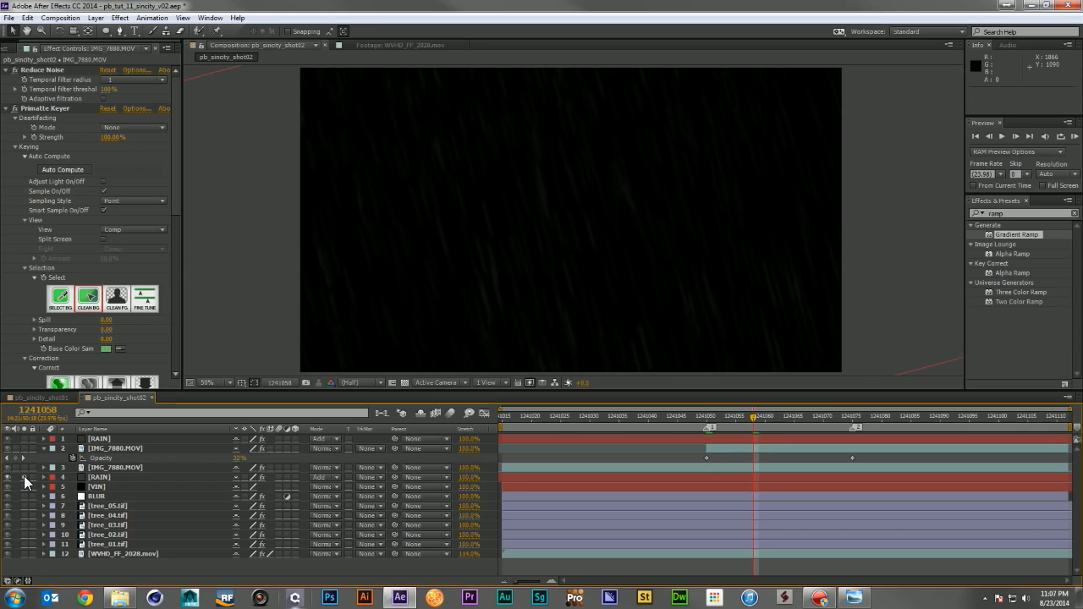
- Set the upper IMG_7880.MOV layer's opacity keyframe at frame 1241075 to 50%
drag(699, 415, 849, 430)
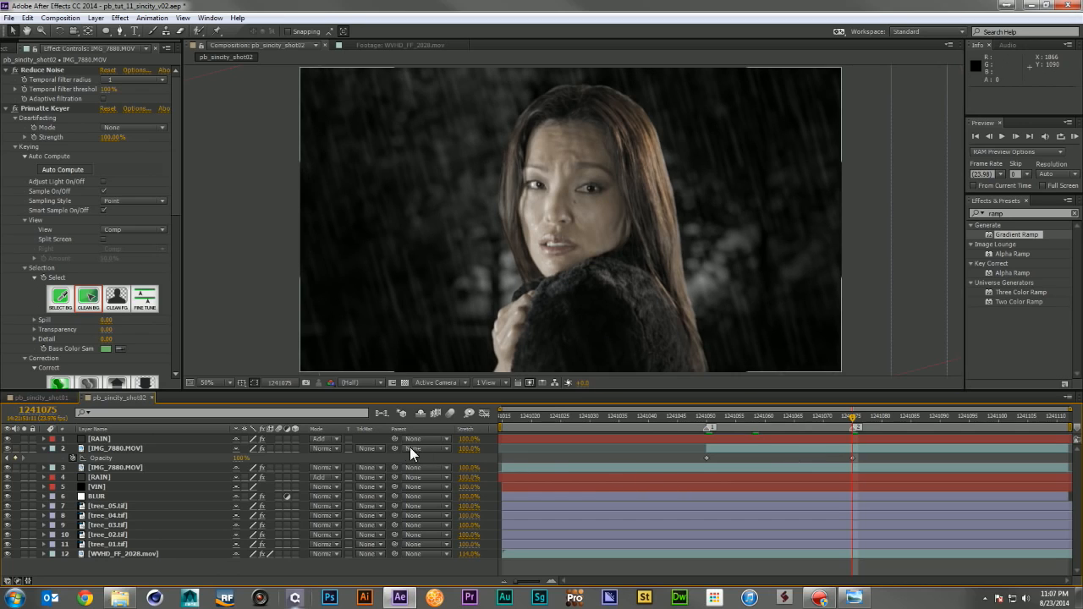
click(240, 458)
key(Return)
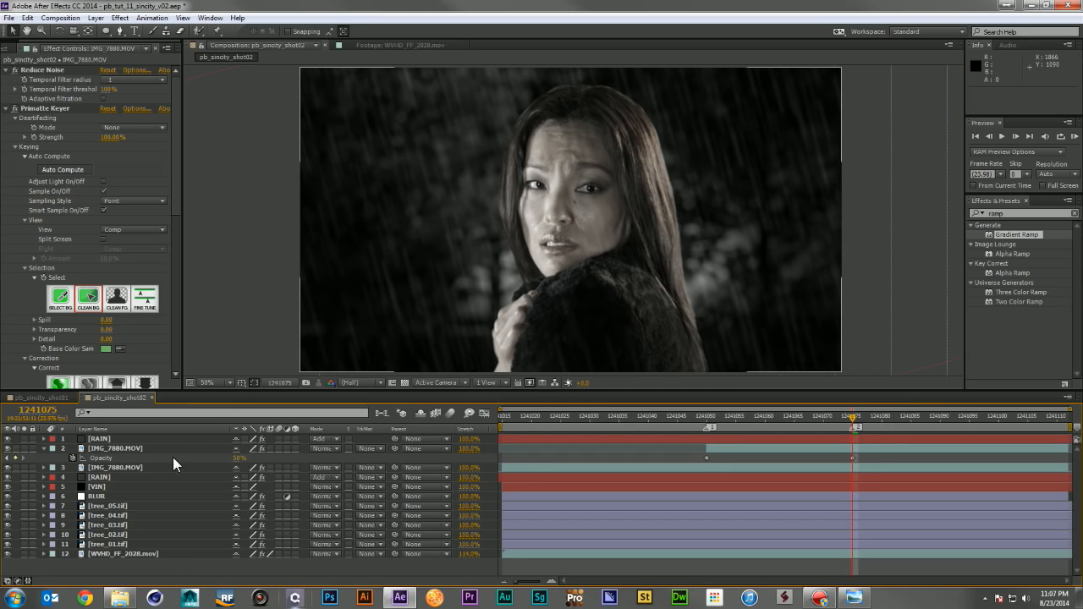
- Set the upper IMG_7880.MOV layer's opacity keyframe at frame 1241075 to 60% and check the fade between the two markers
click(238, 457)
key(Return)
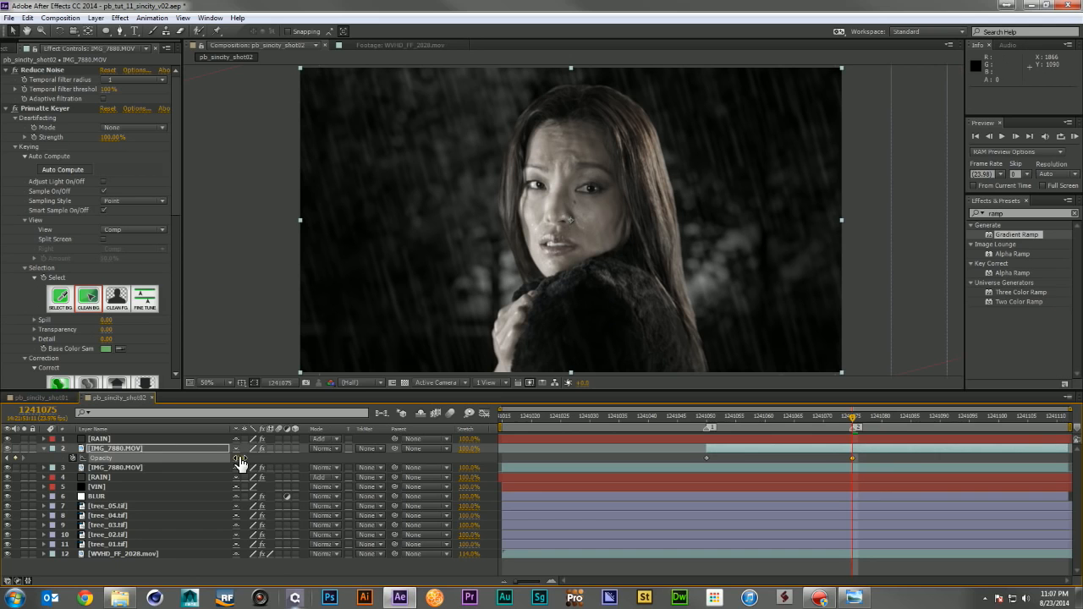
drag(860, 422, 747, 442)
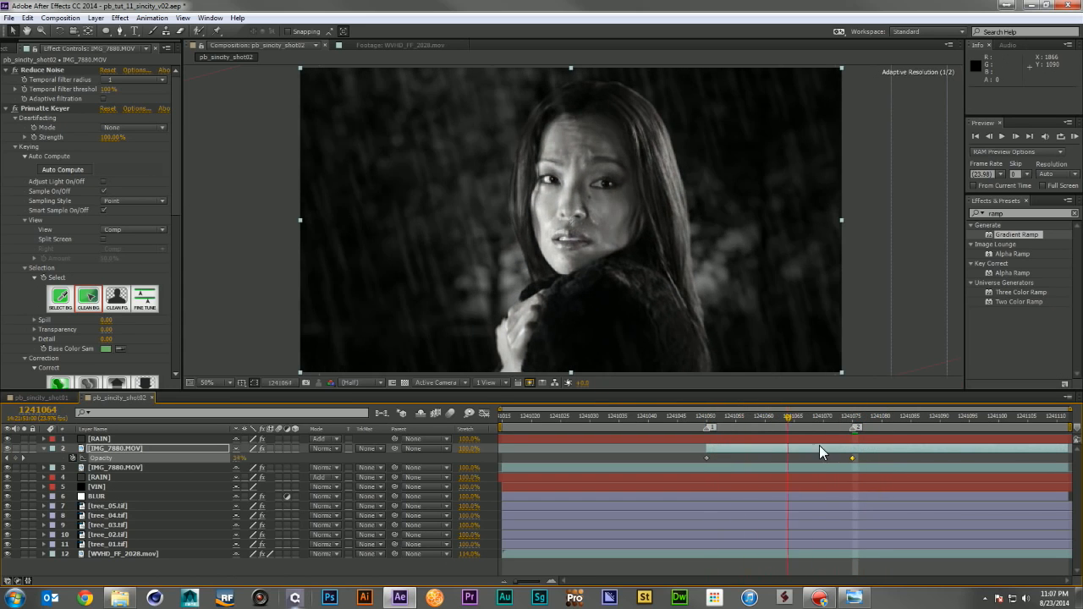
drag(815, 445, 853, 447)
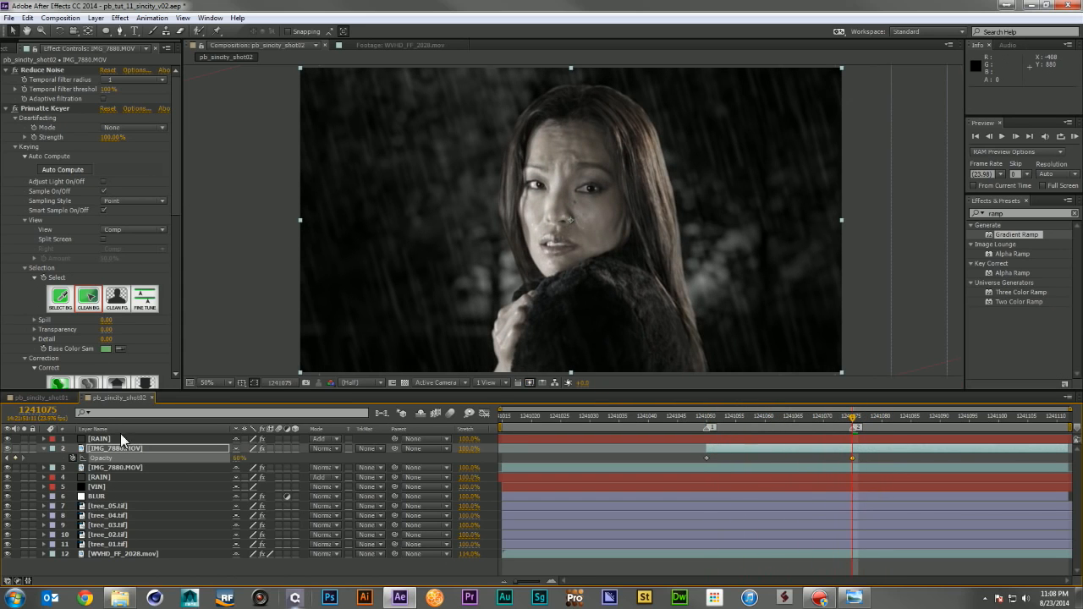
drag(699, 416, 851, 450)
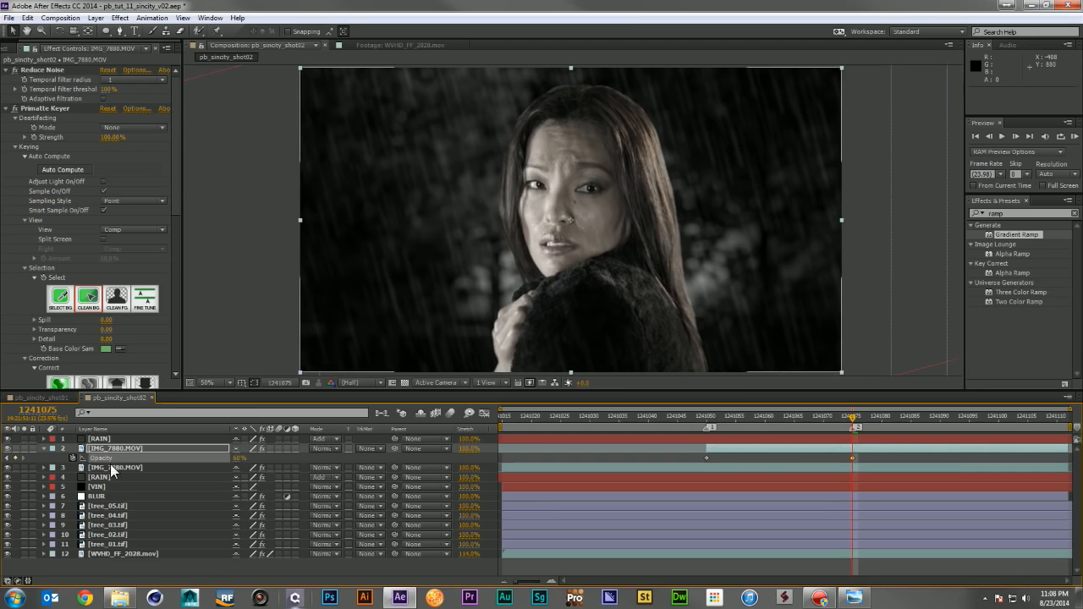
click(44, 448)
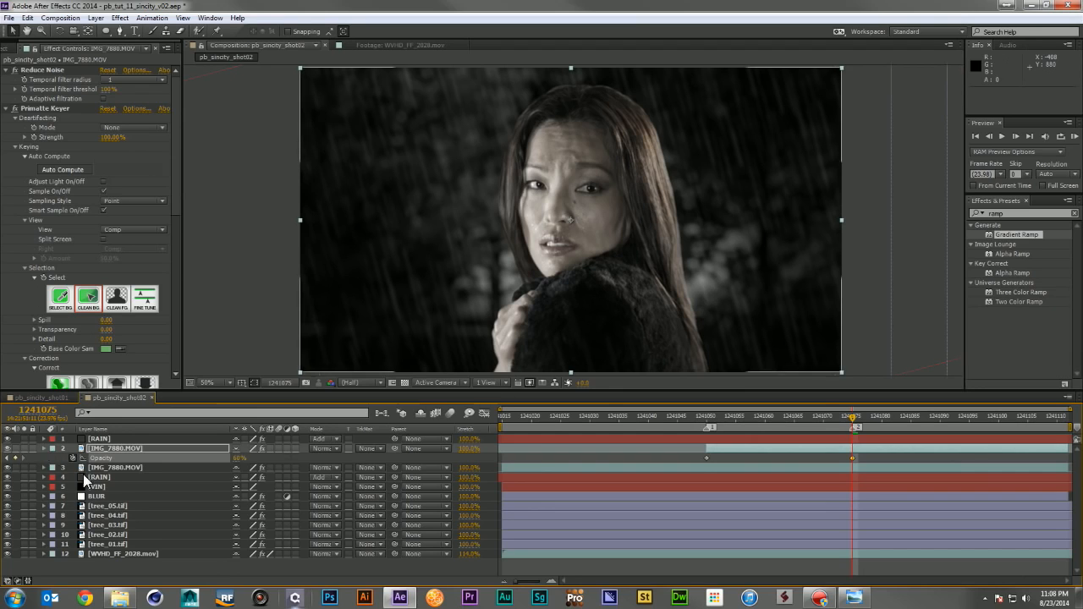
click(141, 558)
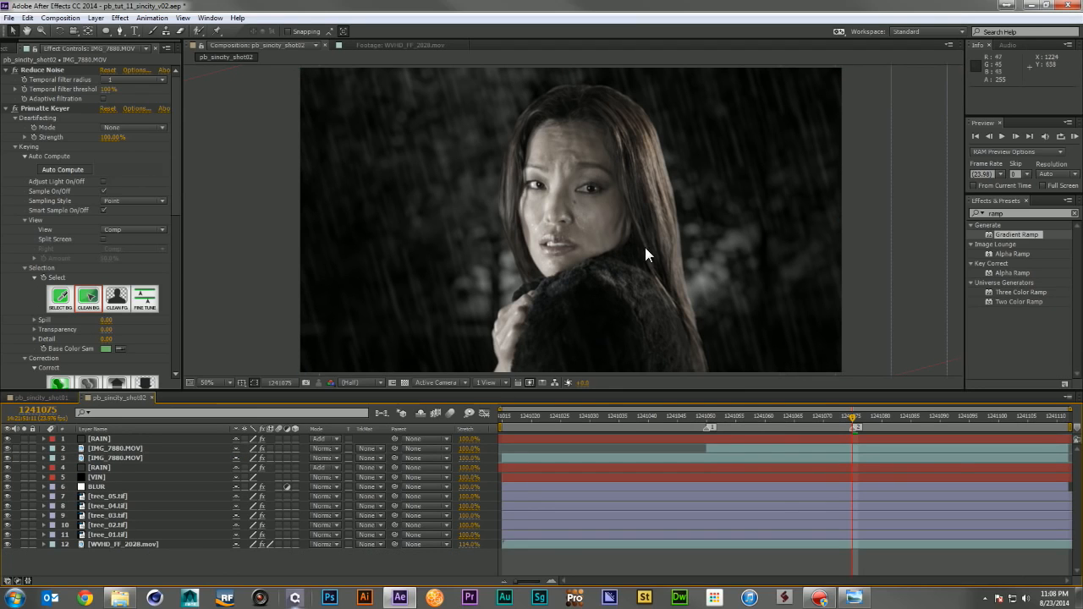
- Add a null object named TRACKER_EYE_LT
right_click(237, 564)
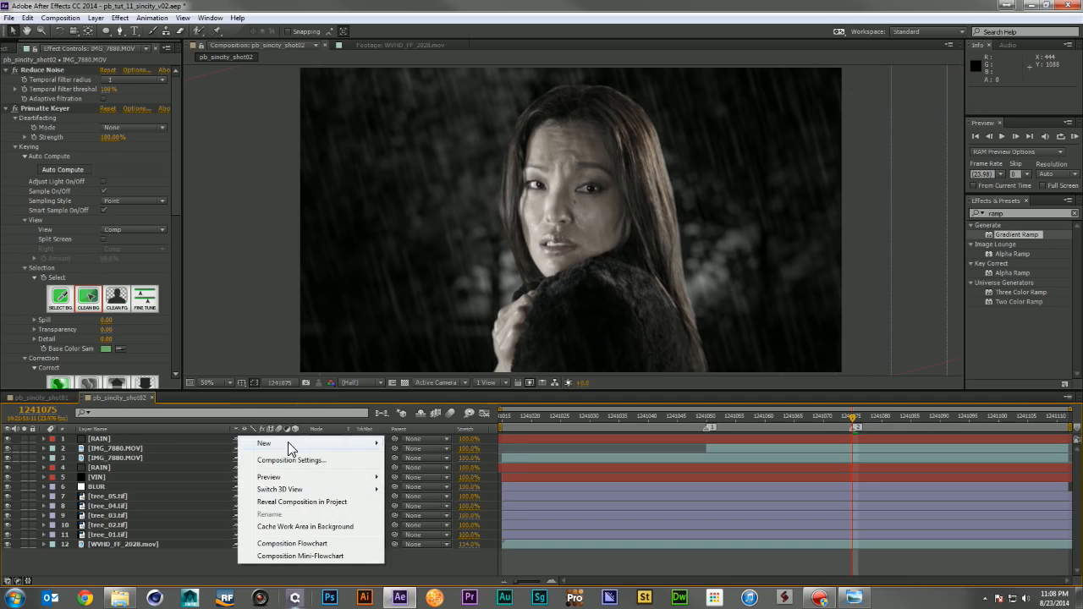
mouse_move(287, 443)
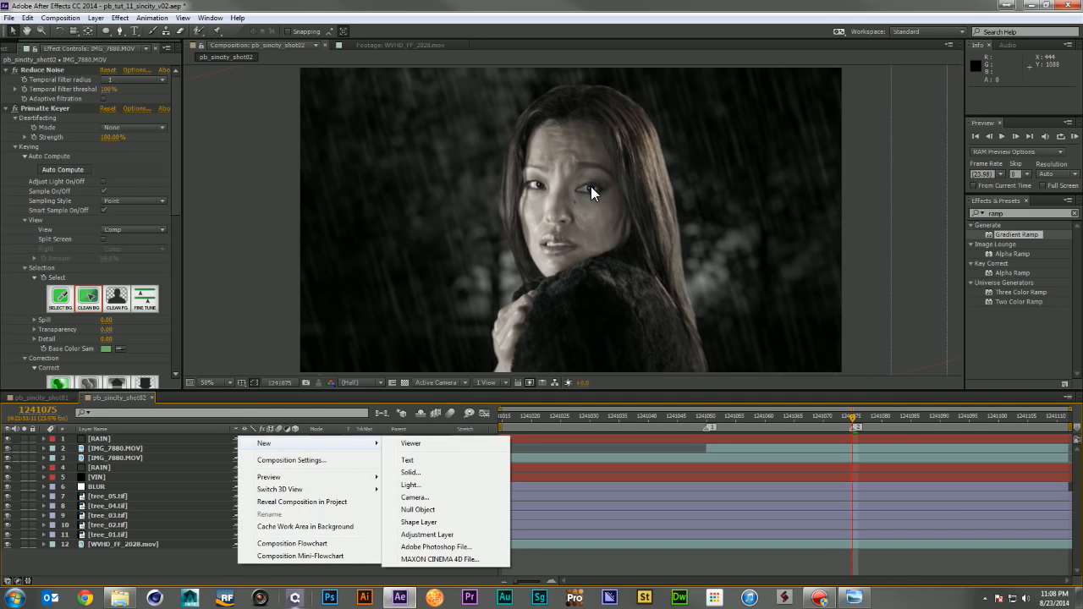
click(418, 510)
text(TRACKER_EYE_LT)
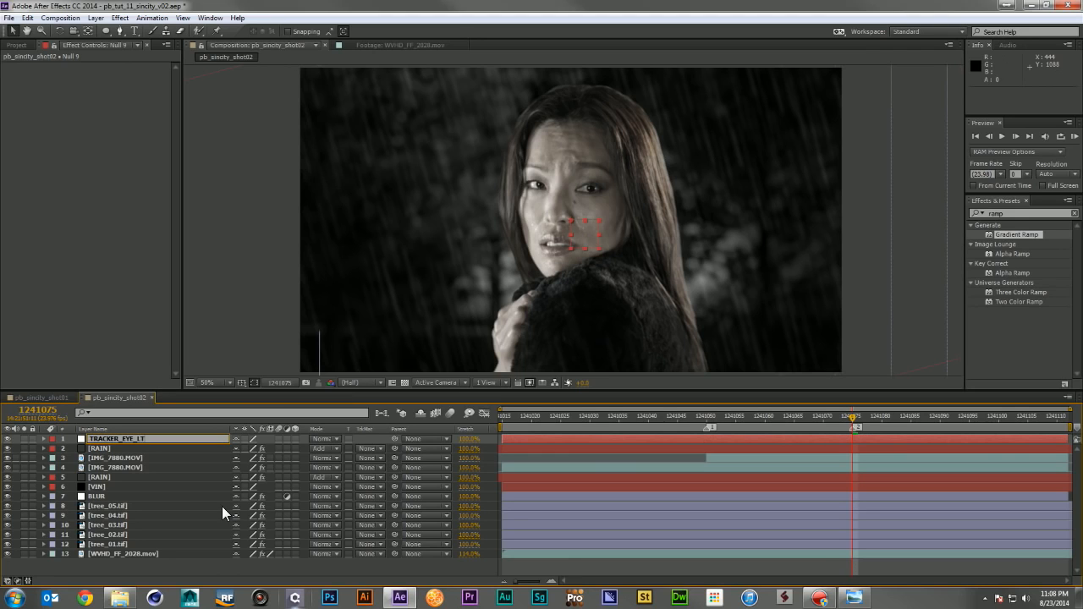
key(Return)
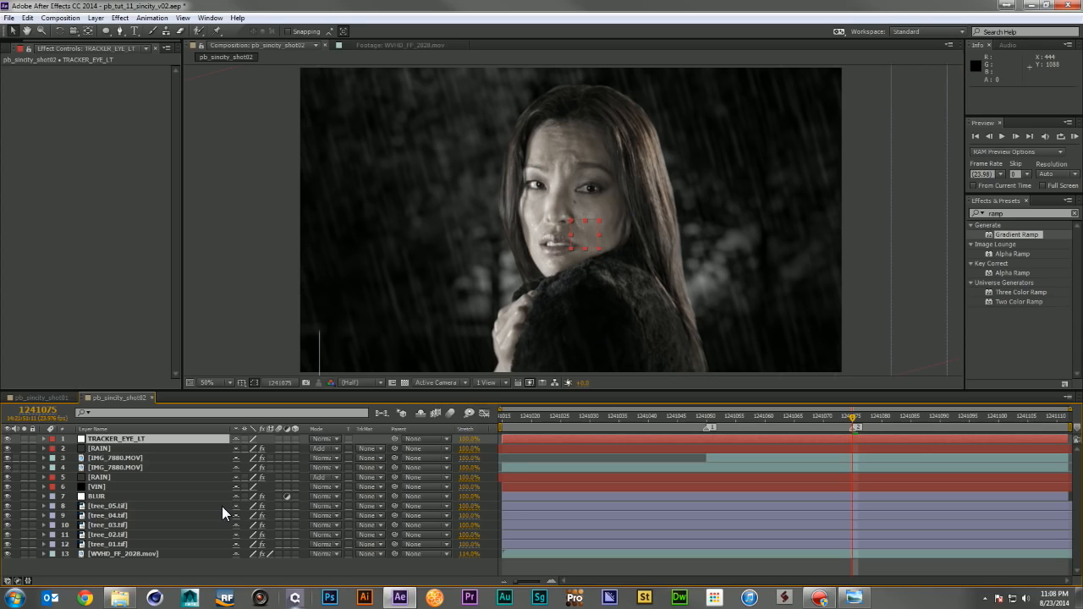
- Duplicate the TRACKER_EYE_LT null and rename the copy TRACKER_EYE_RT
key(ctrl+d)
key(Return)
key(BackSpace)
key(BackSpace)
key(BackSpace)
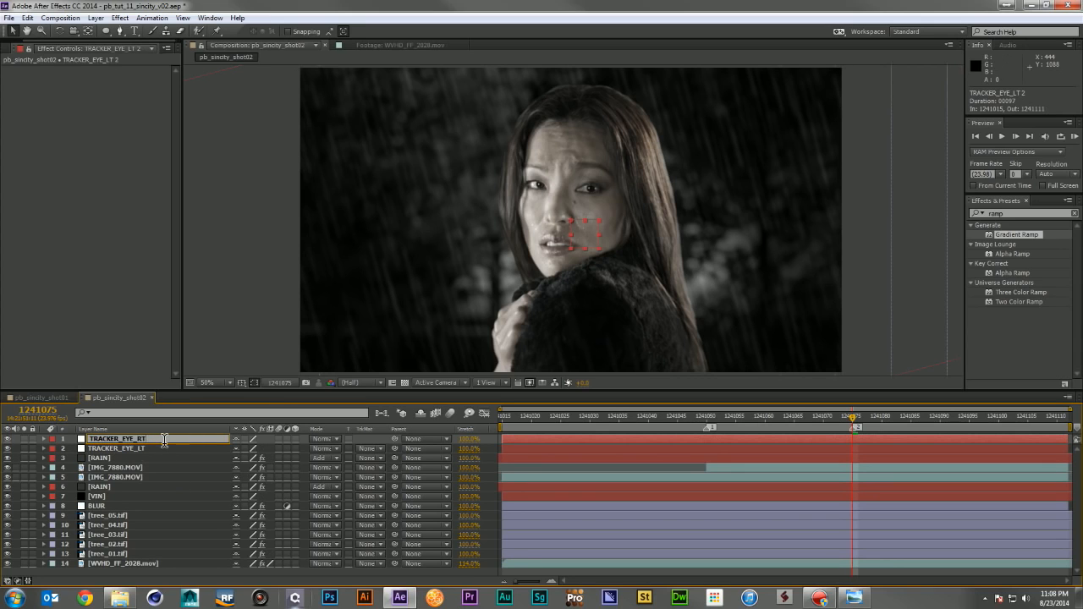
text(RT)
key(Return)
- Trim the start of both tracker nulls to frame 1241050 at marker 1
shift+click(506, 445)
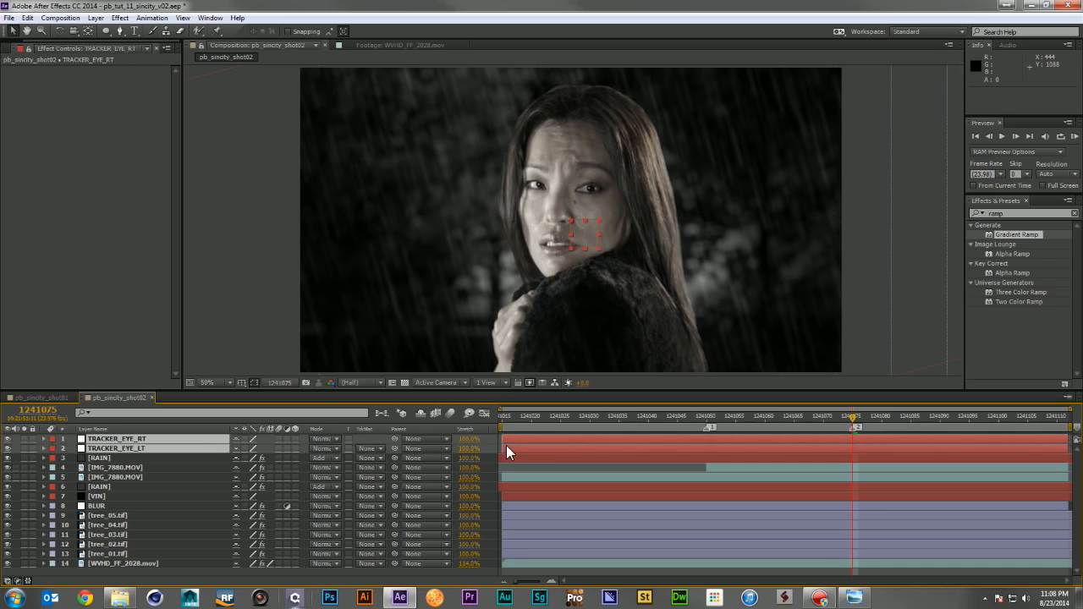
drag(507, 444, 707, 468)
click(705, 416)
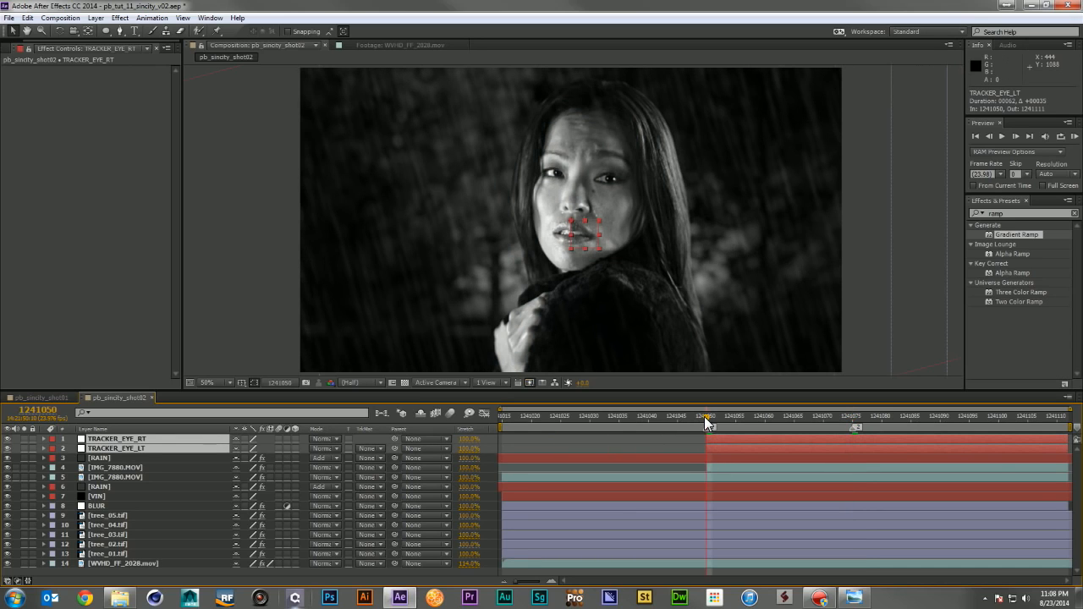
- Open the upper IMG_7880.MOV layer in its own viewer and create a motion track on it at frame 1241050
click(125, 477)
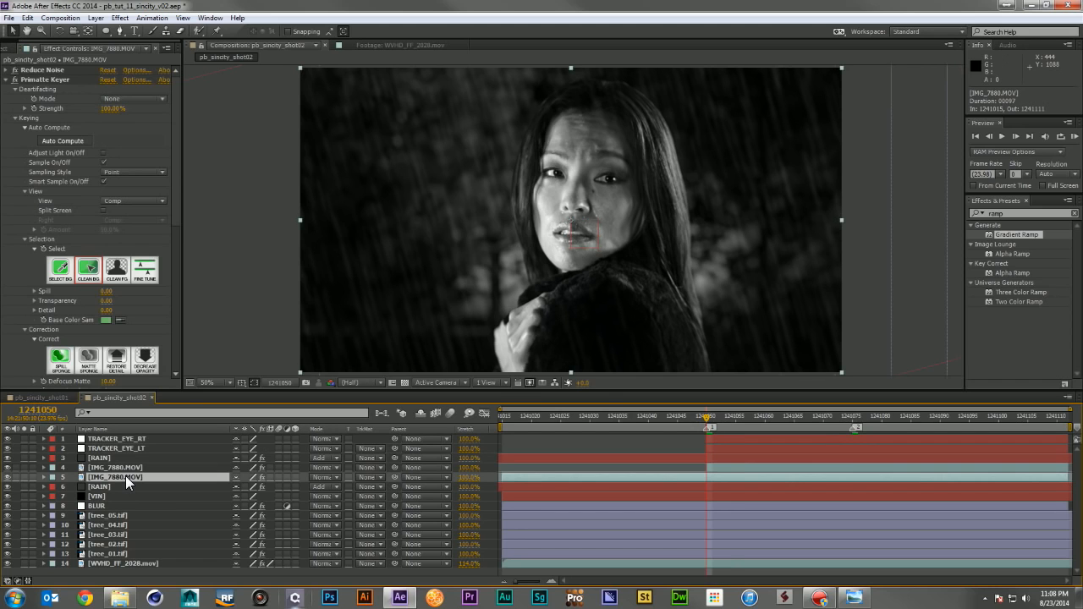
click(121, 467)
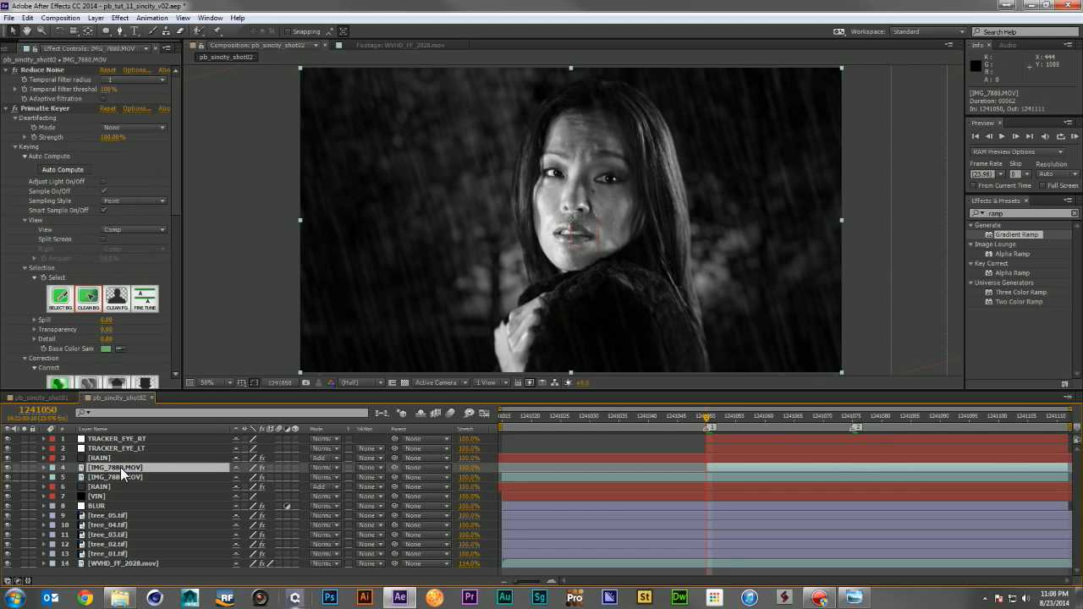
double_click(120, 467)
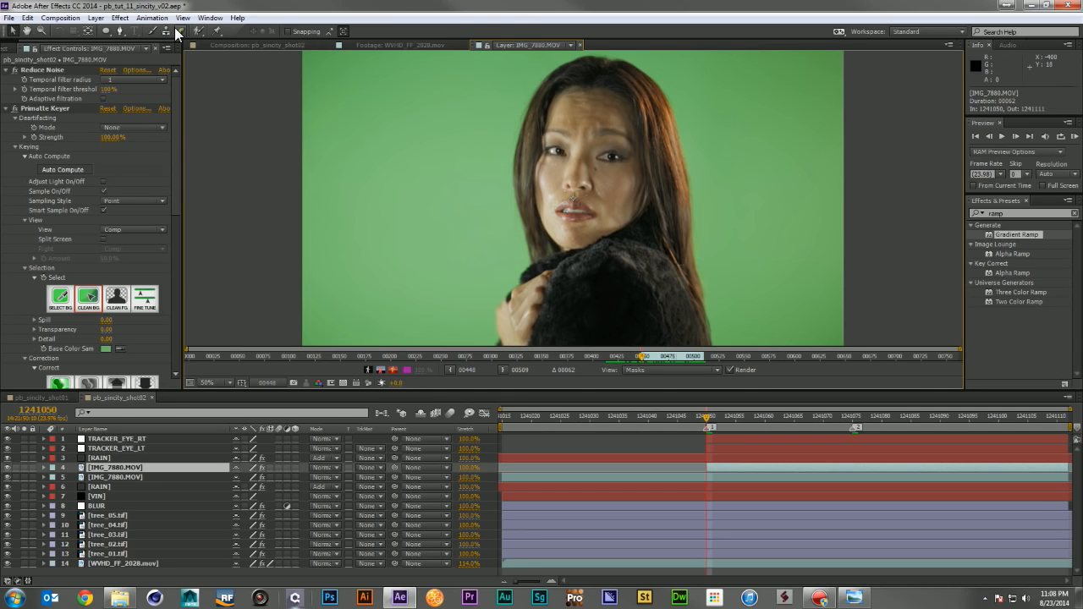
click(210, 18)
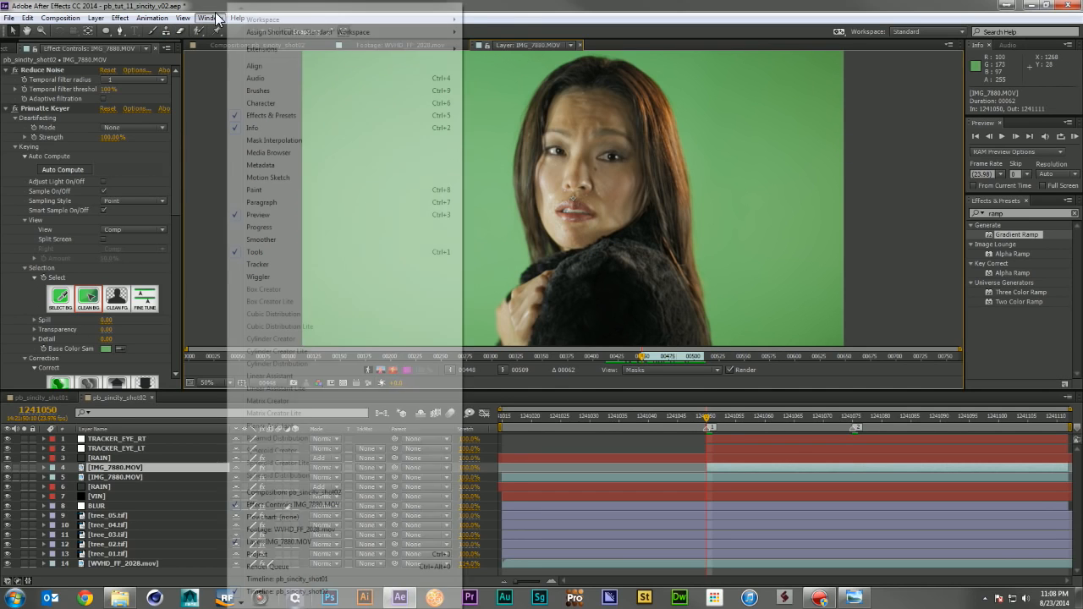
click(272, 264)
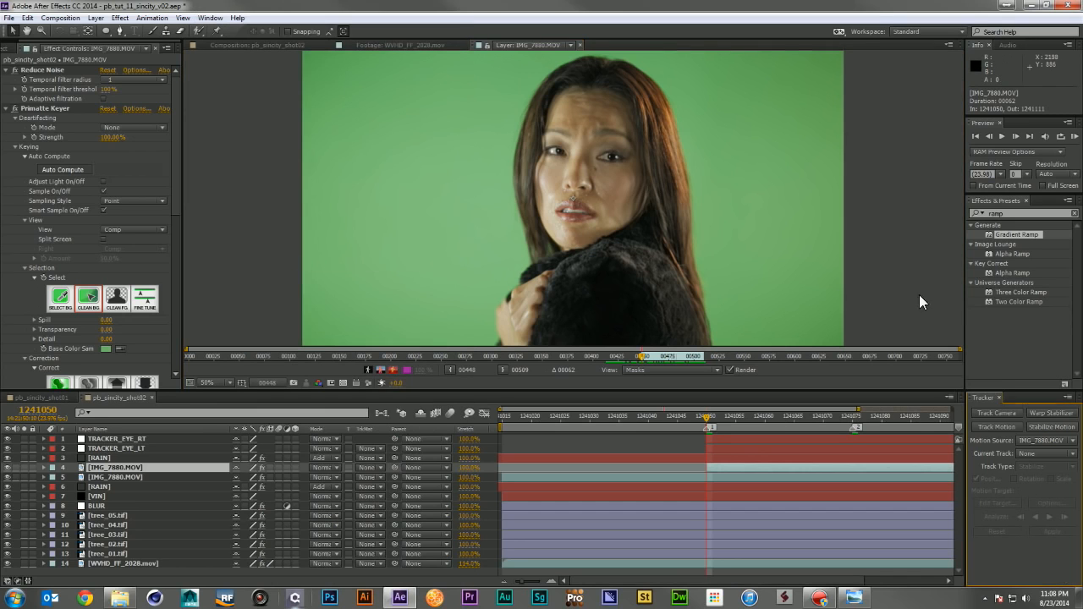
click(1000, 423)
- Place the track point on the pupil of the woman's eye on the left side of the image
scroll(596, 178, up, 4)
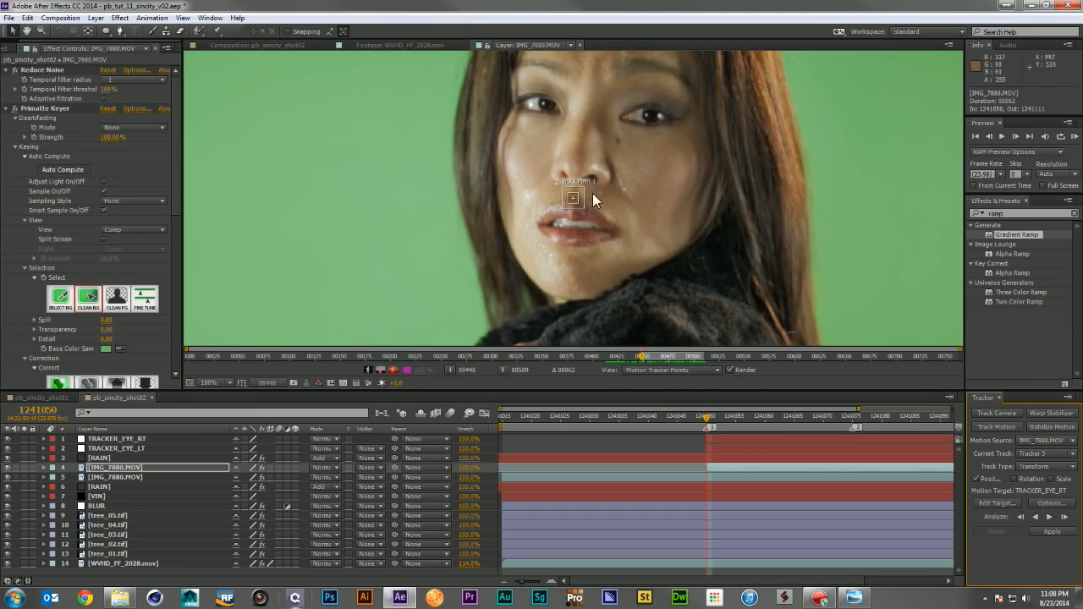
drag(652, 164, 648, 227)
drag(570, 258, 508, 102)
scroll(584, 115, down, 4)
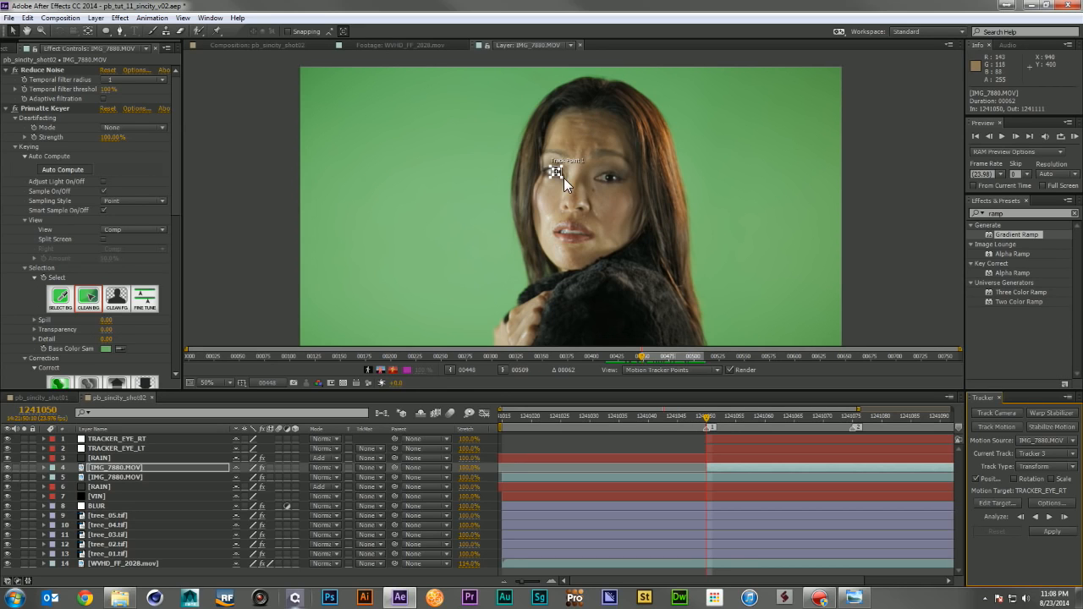
- Set the track's motion target to the TRACKER_EYE_LT layer
click(998, 502)
click(565, 283)
click(569, 298)
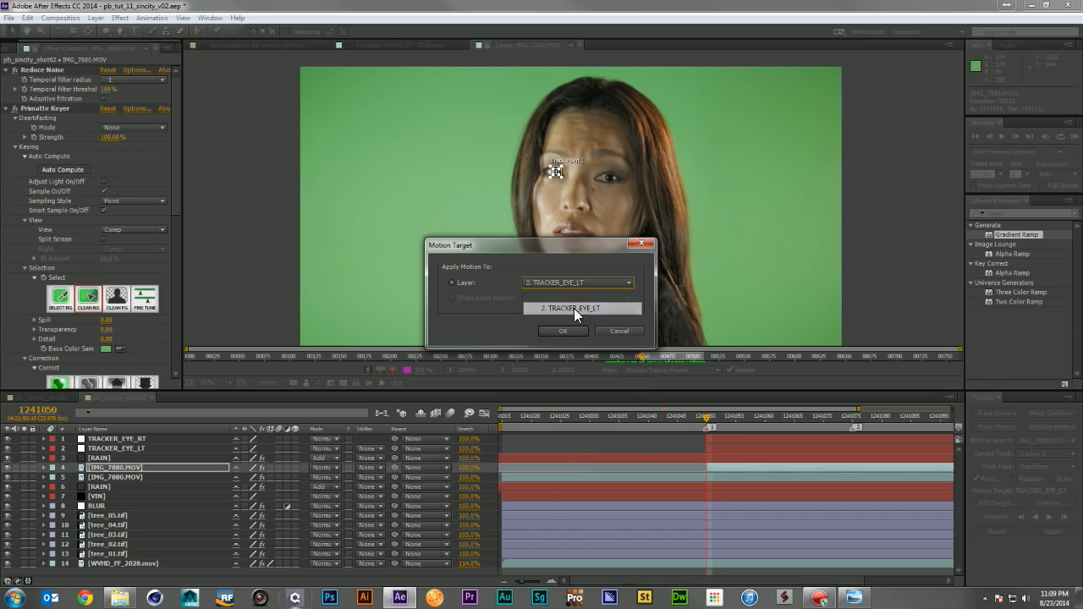
click(561, 328)
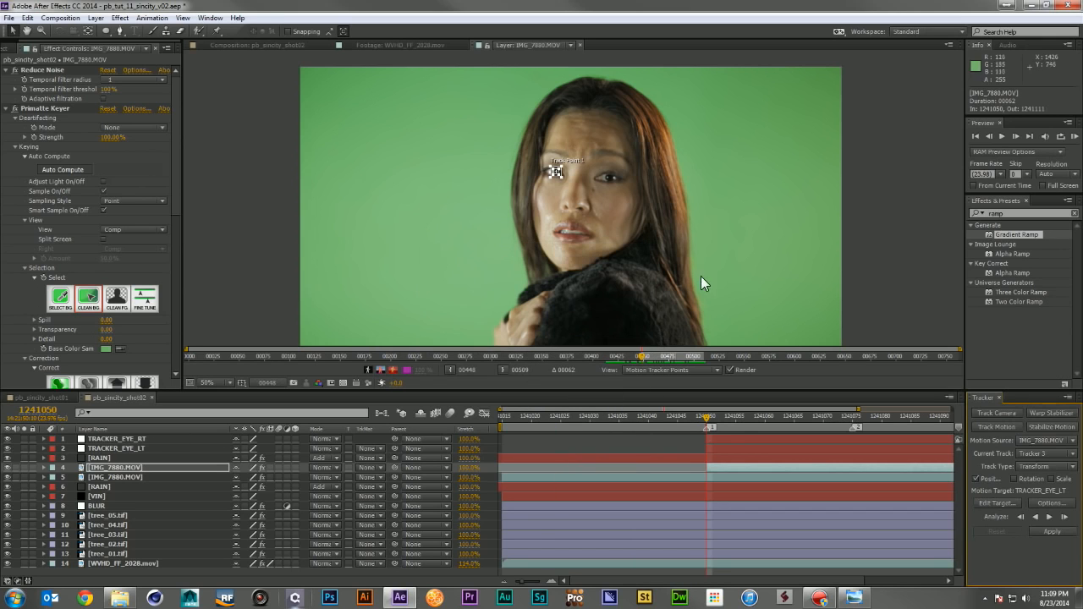
- Analyze the eye track forward to the end of the layer and apply the motion to TRACKER_EYE_LT
click(1050, 516)
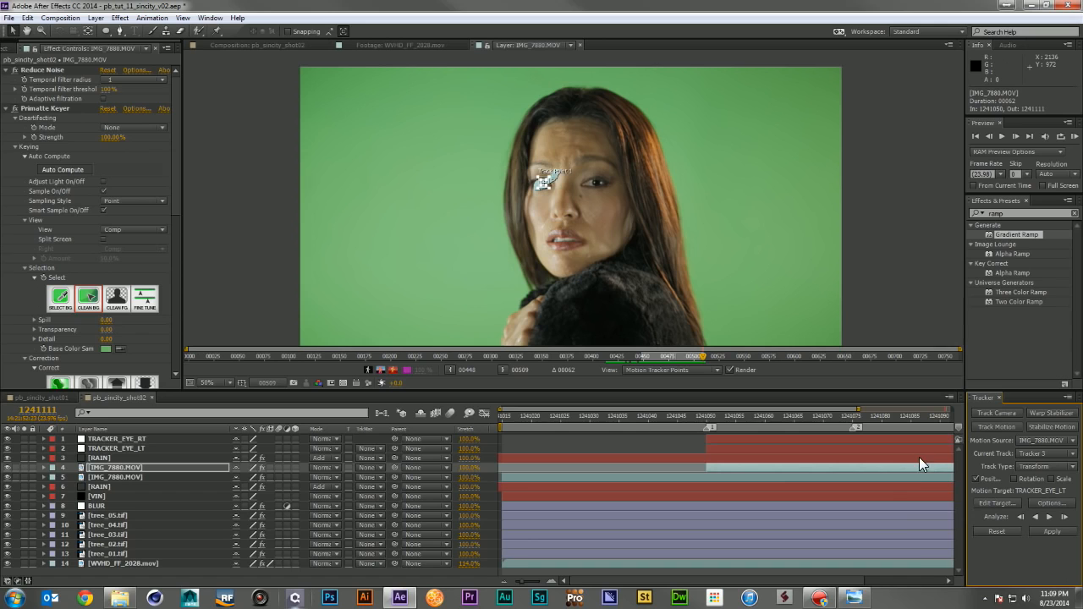
click(603, 442)
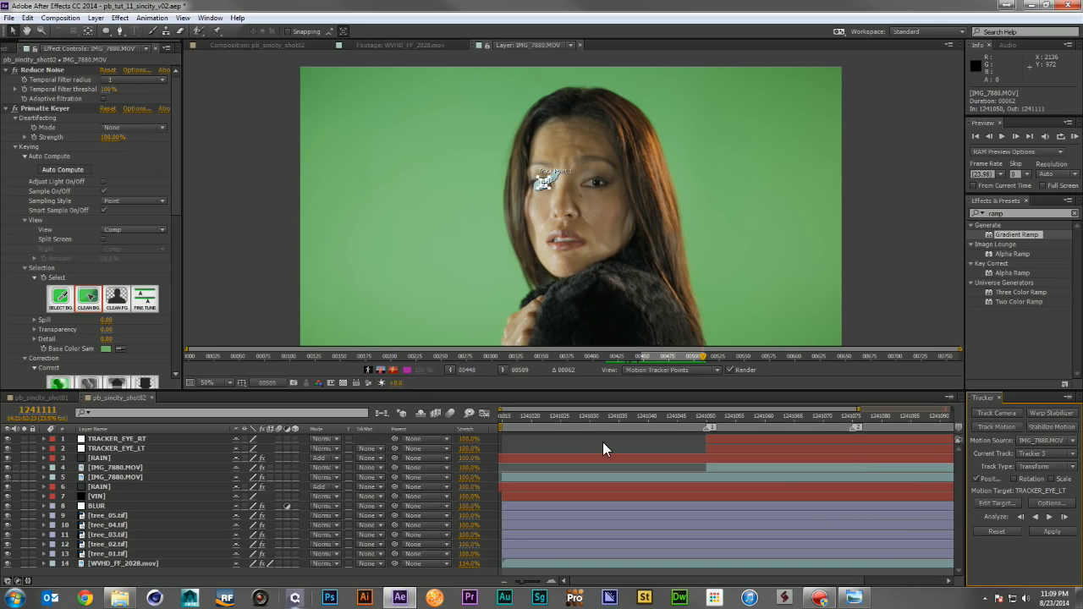
key(minus)
click(1043, 534)
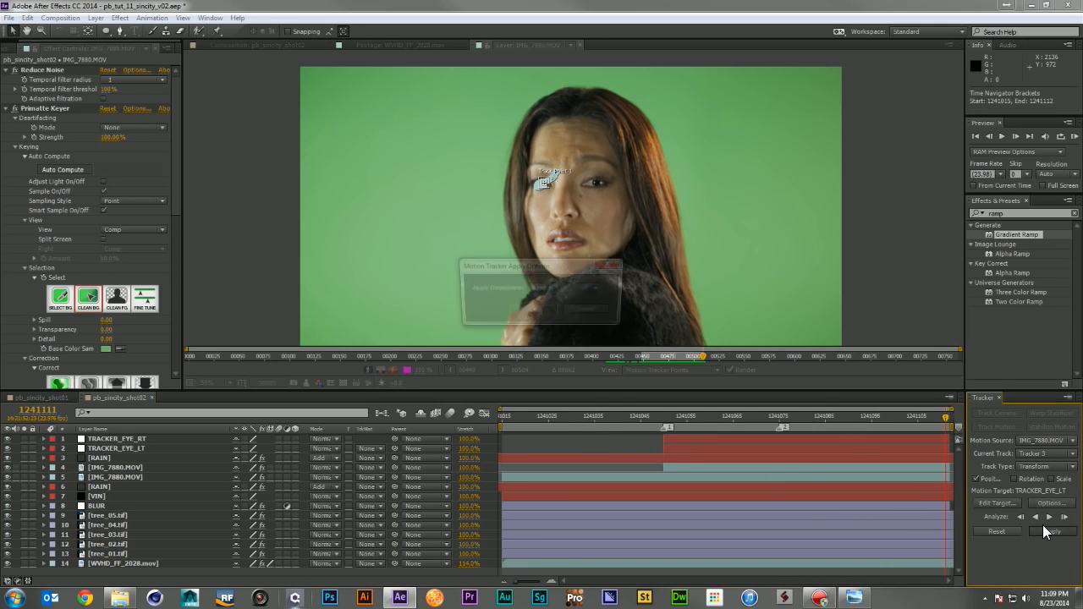
click(535, 308)
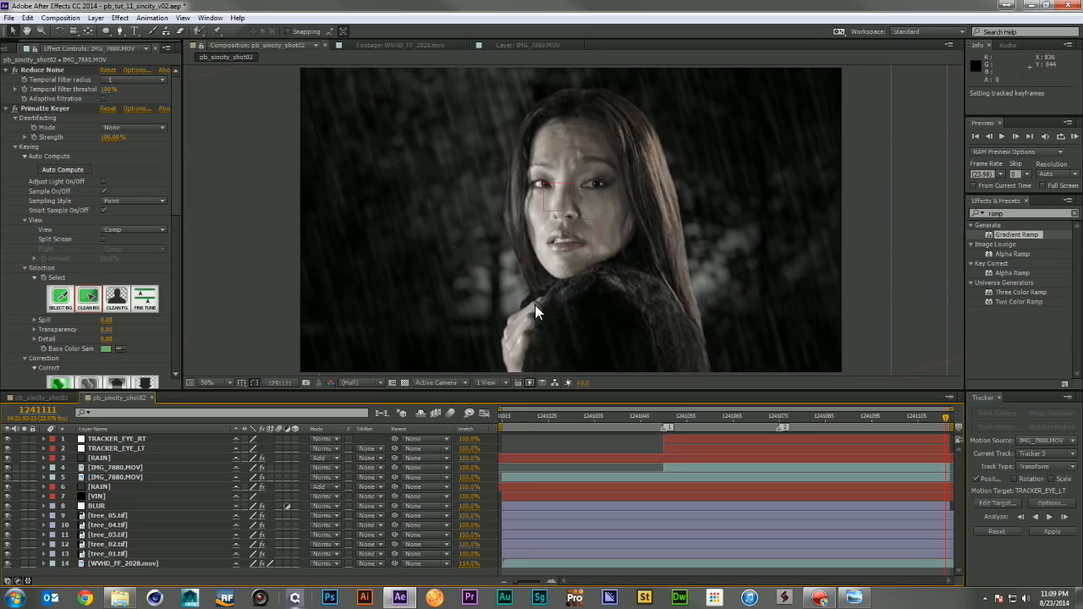
- Create a second motion track on the upper IMG_7880.MOV layer, with its point on the image's right-hand eye and TRACKER_EYE_RT as target
click(671, 467)
double_click(670, 467)
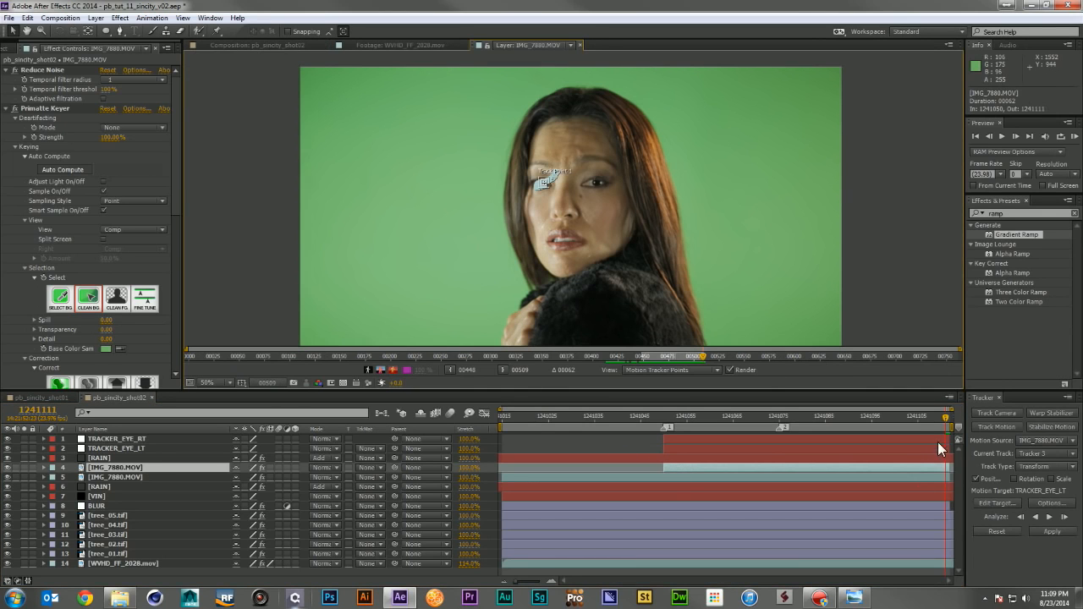
click(987, 421)
scroll(591, 178, up, 1)
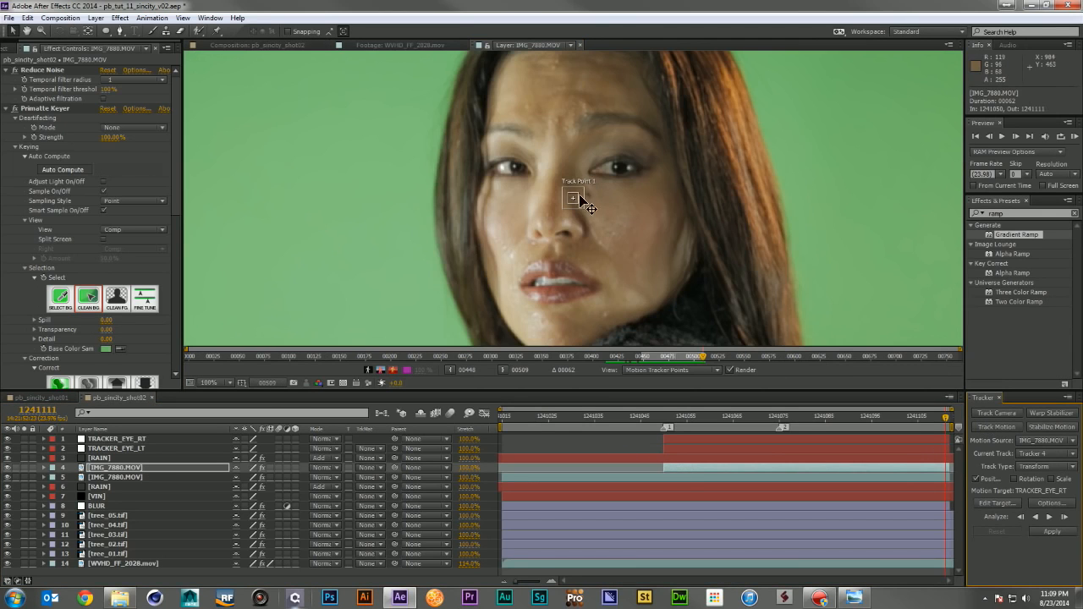
drag(572, 200, 620, 176)
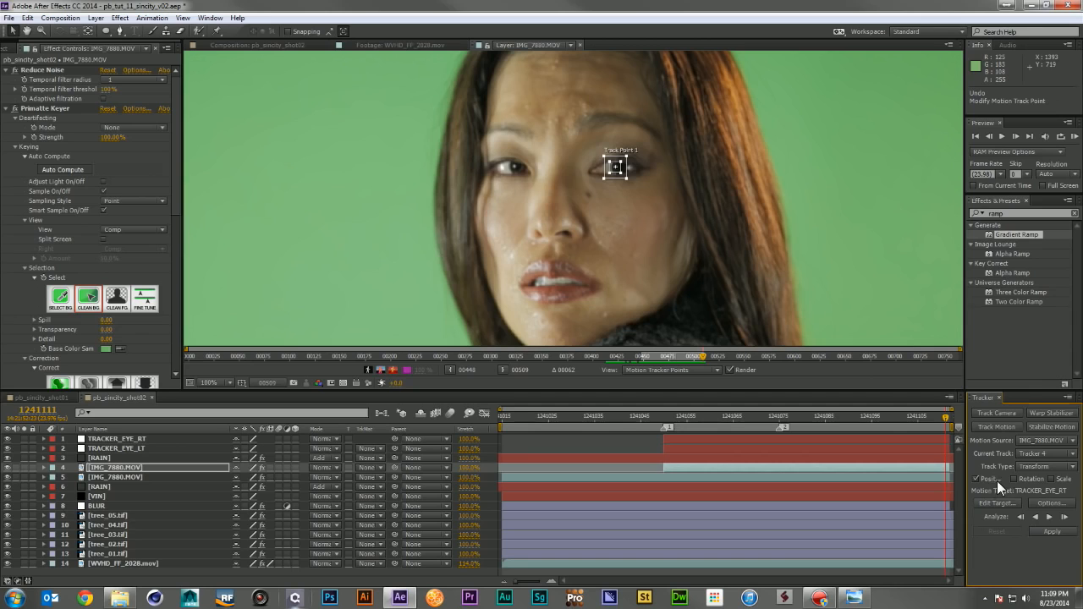
key(comma)
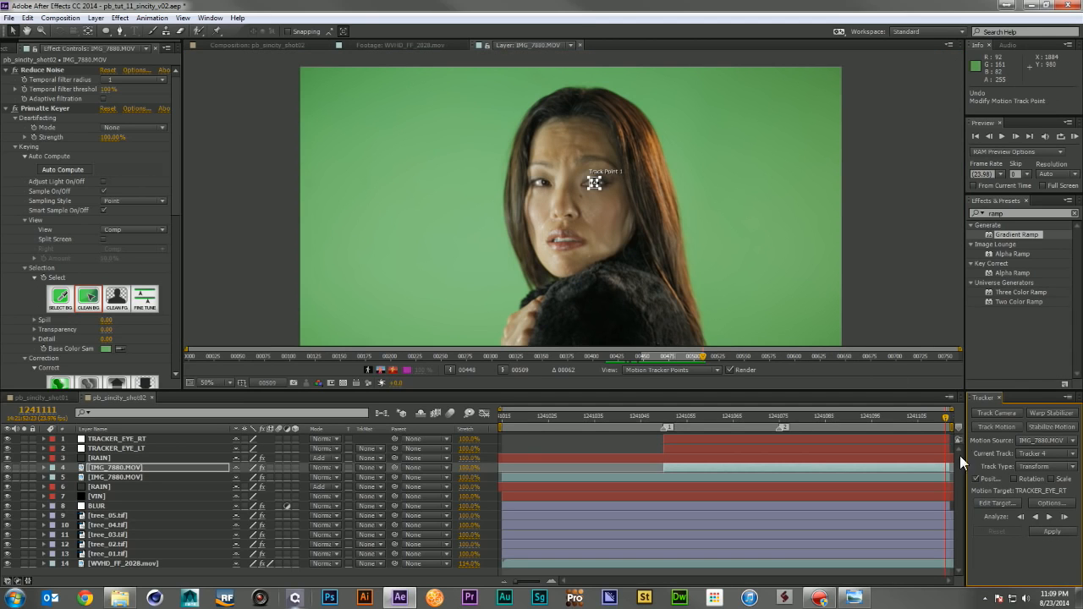
click(999, 504)
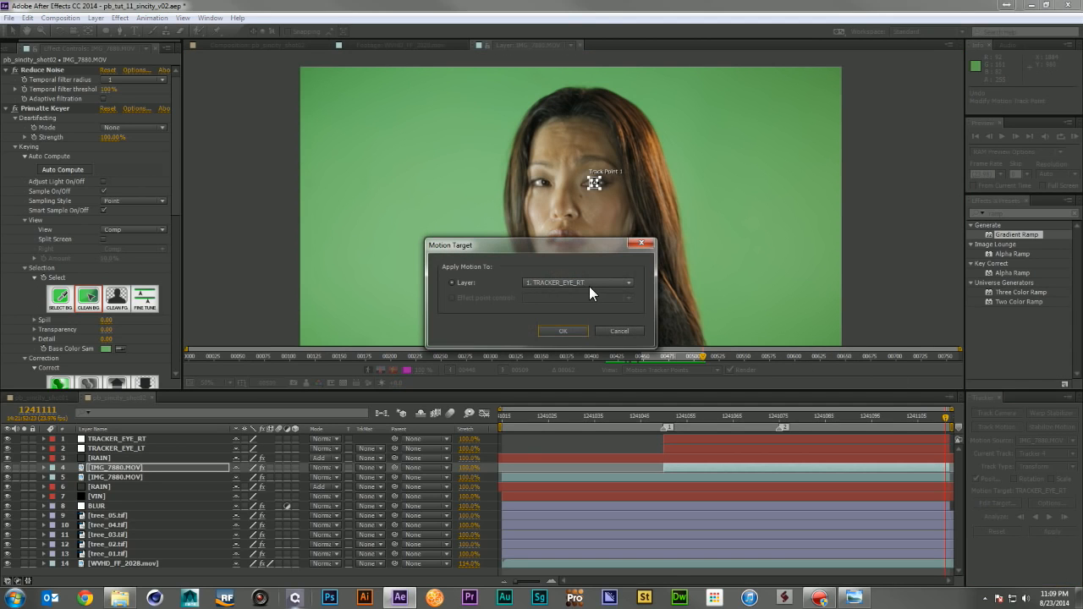
click(563, 331)
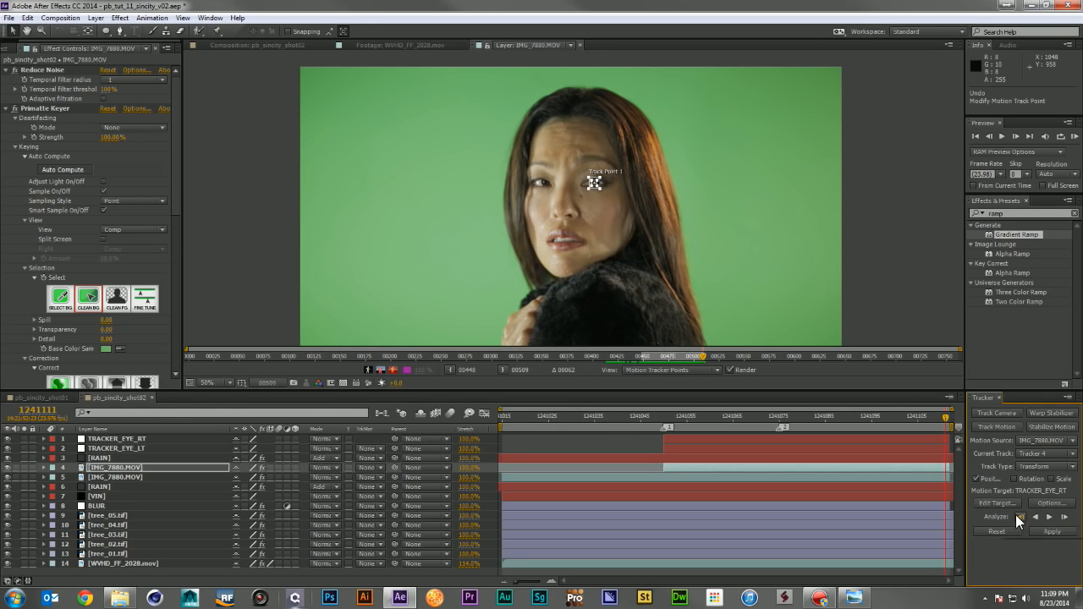
- Reposition the second track's point on the image's right-hand eye at frame 1241050
click(665, 411)
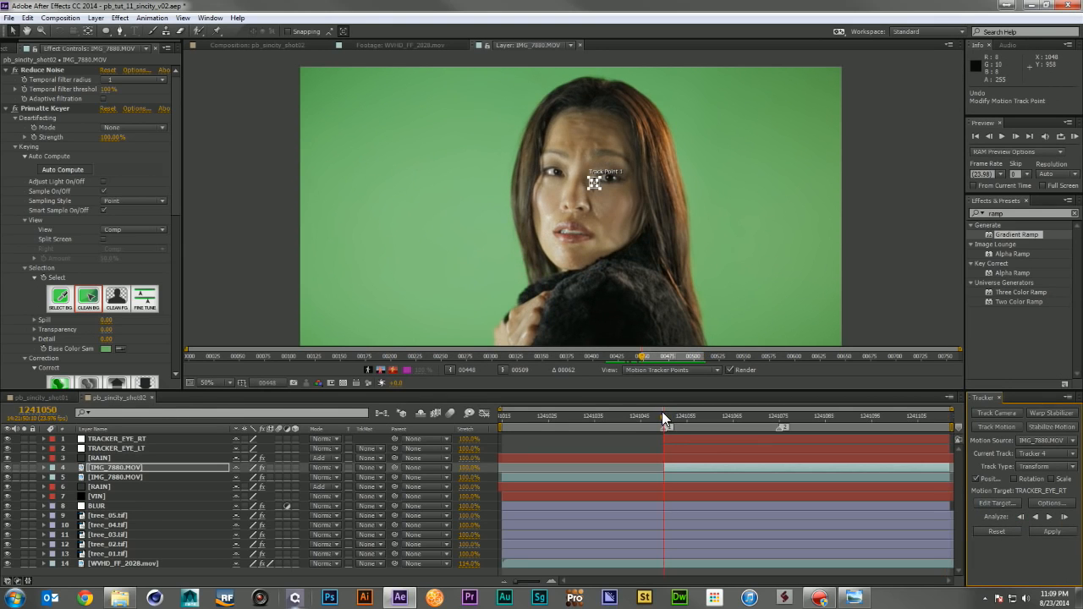
scroll(596, 181, up, 2)
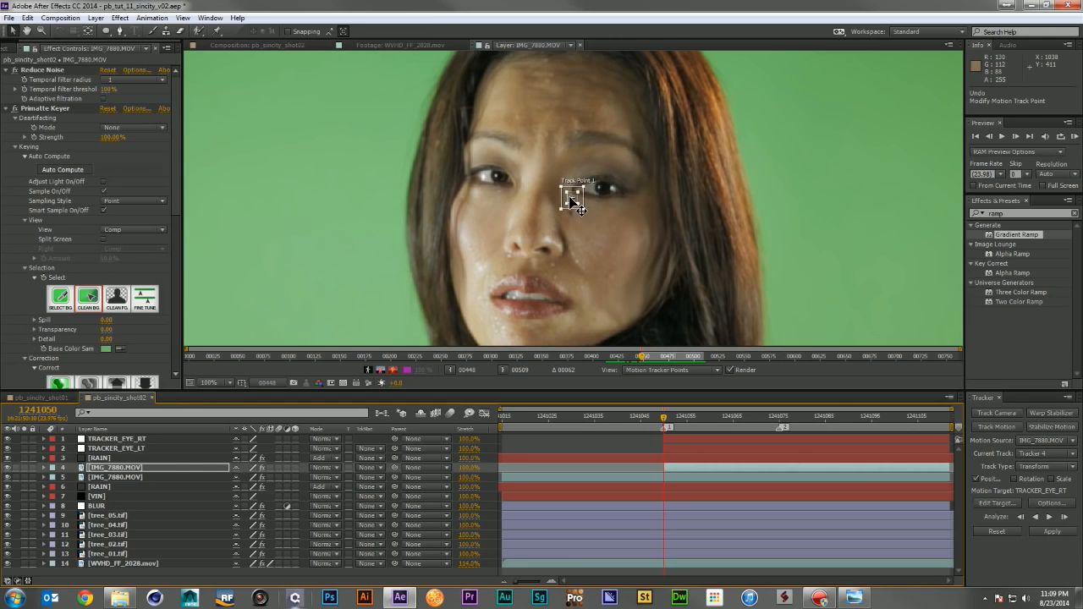
drag(571, 200, 595, 185)
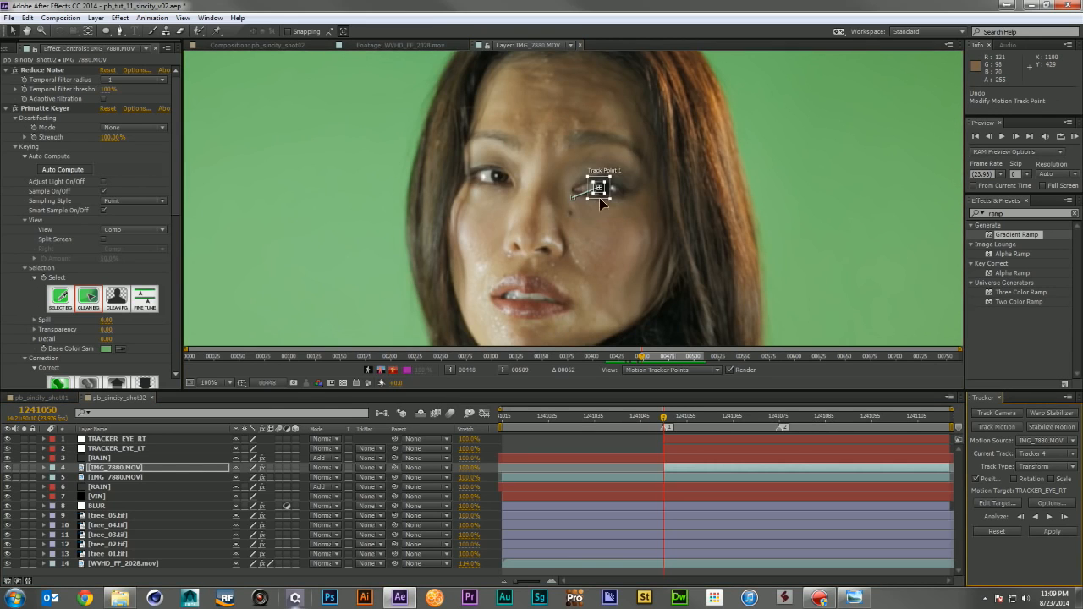
- Analyze the right-hand eye track forward to the layer's end and apply its X and Y motion to TRACKER_EYE_RT
scroll(619, 222, down, 2)
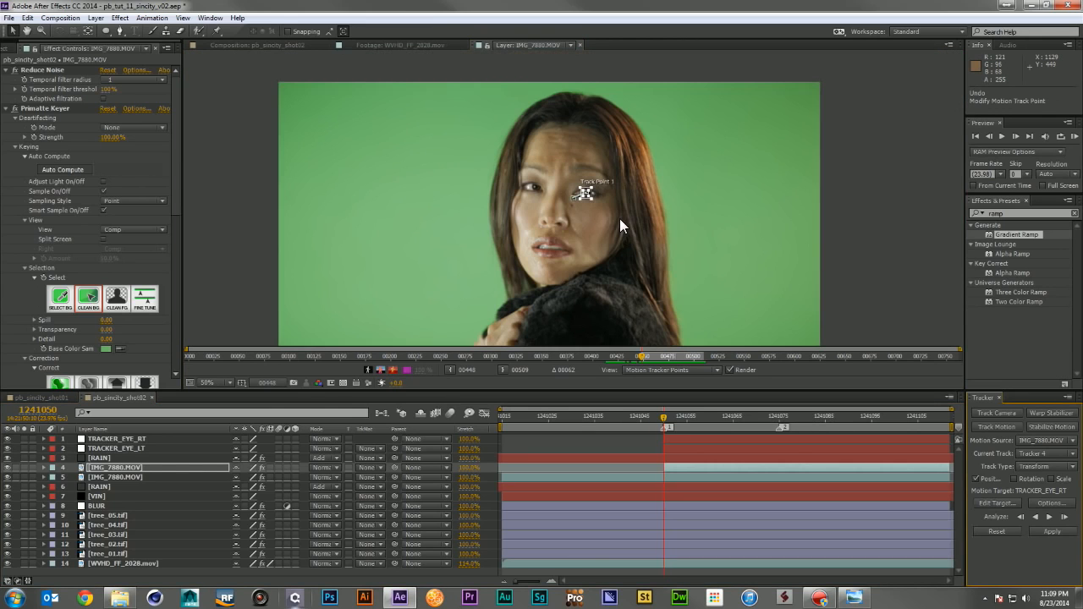
click(1049, 517)
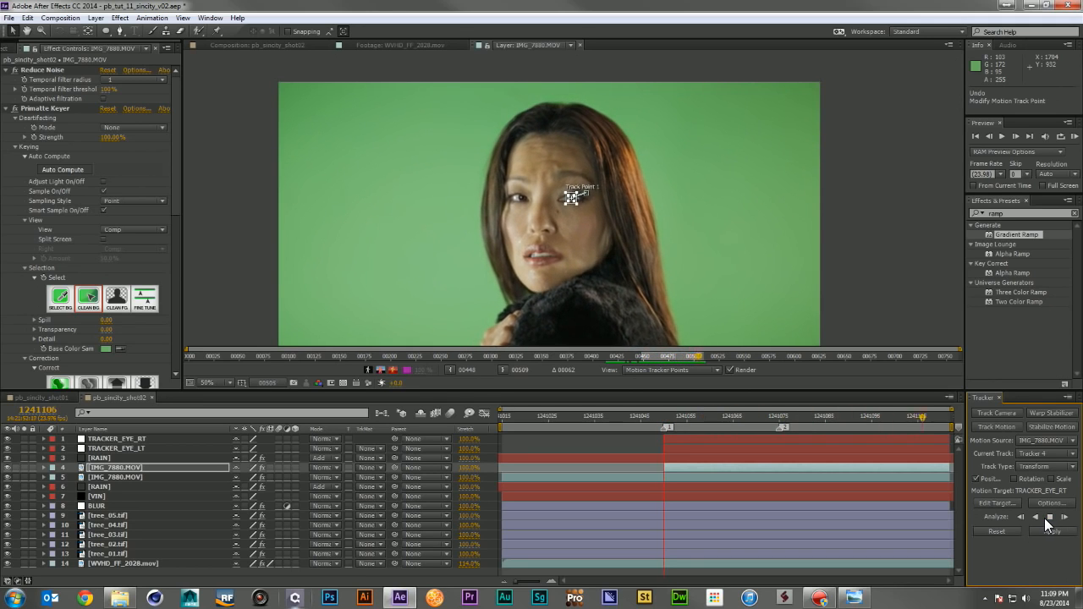
click(1052, 531)
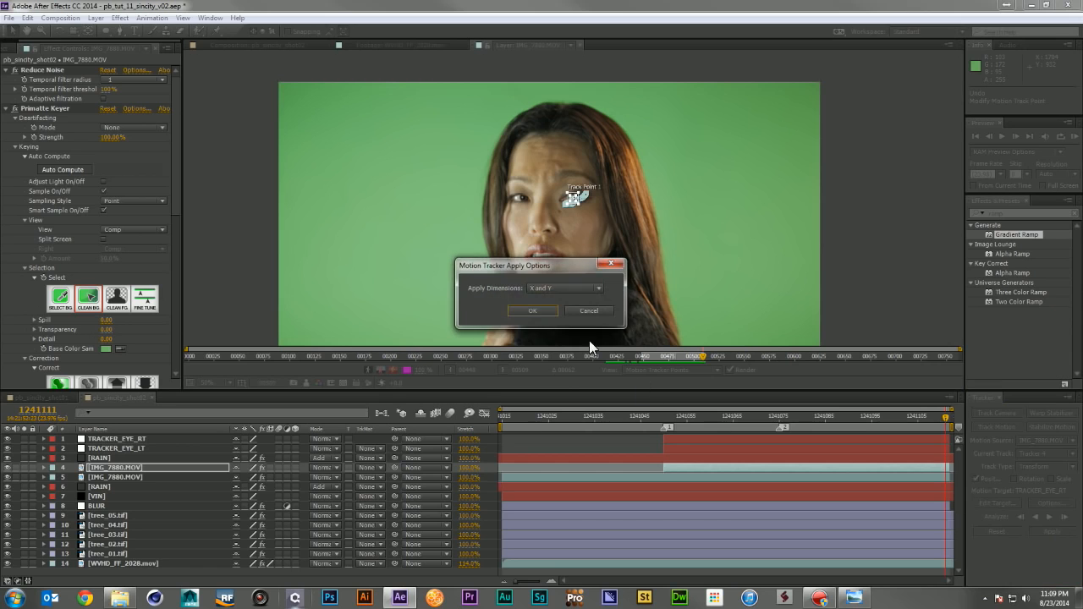
click(533, 310)
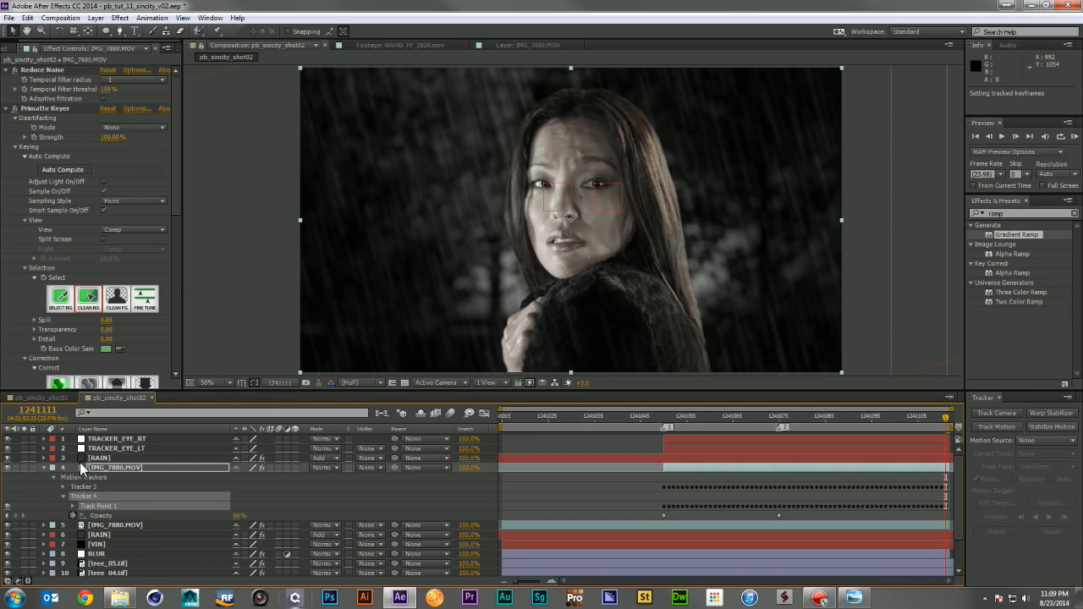
click(43, 468)
- Return to frame 1241050 and solo both IMG_7880.MOV layers
drag(669, 415, 957, 430)
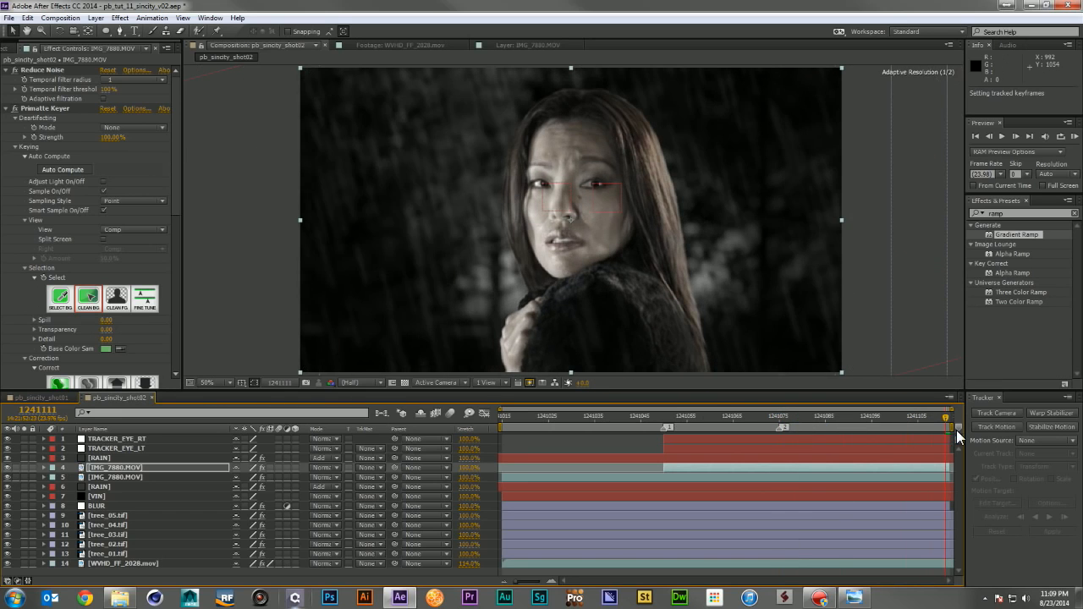
click(665, 417)
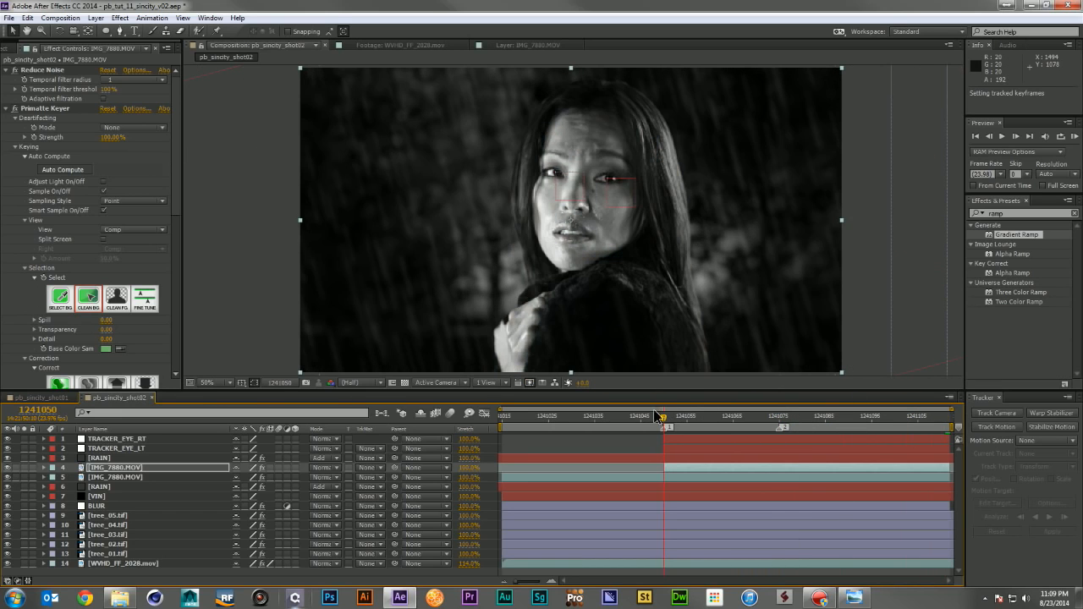
scroll(568, 180, up, 2)
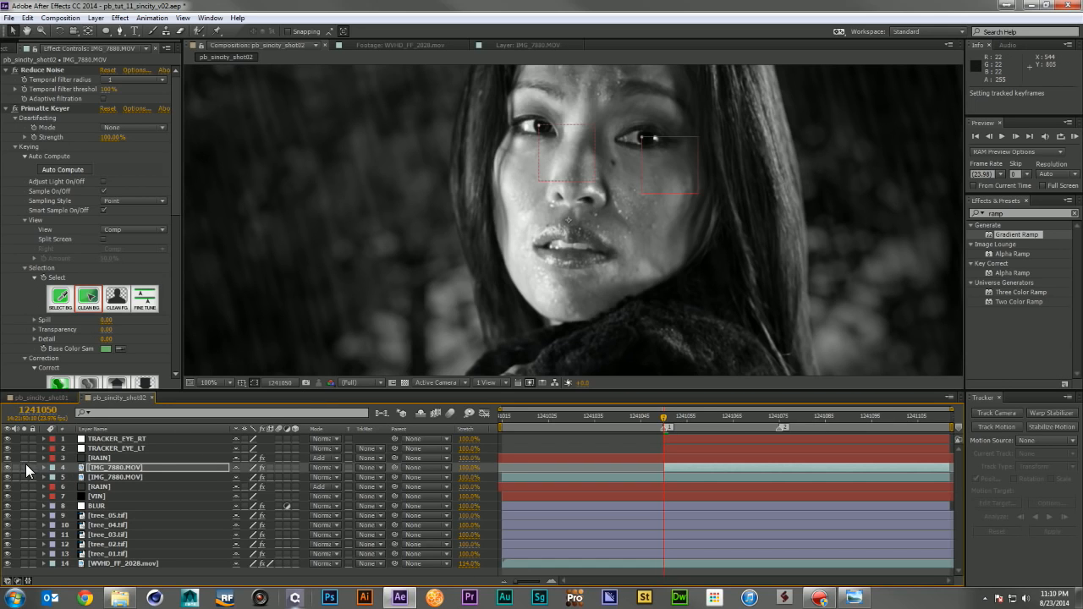
click(25, 468)
click(25, 477)
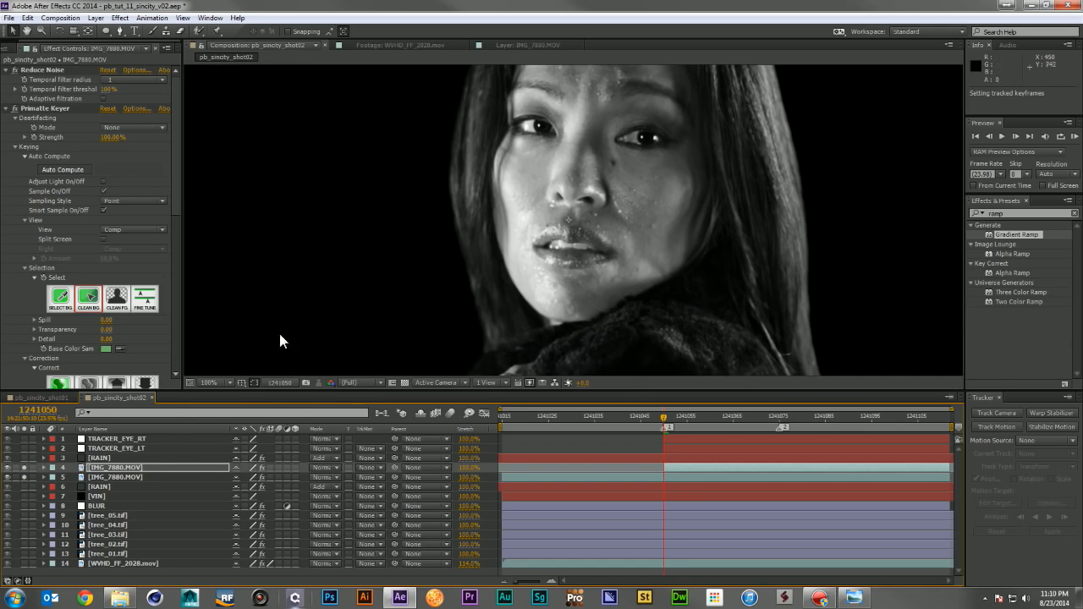
scroll(503, 191, up, 1)
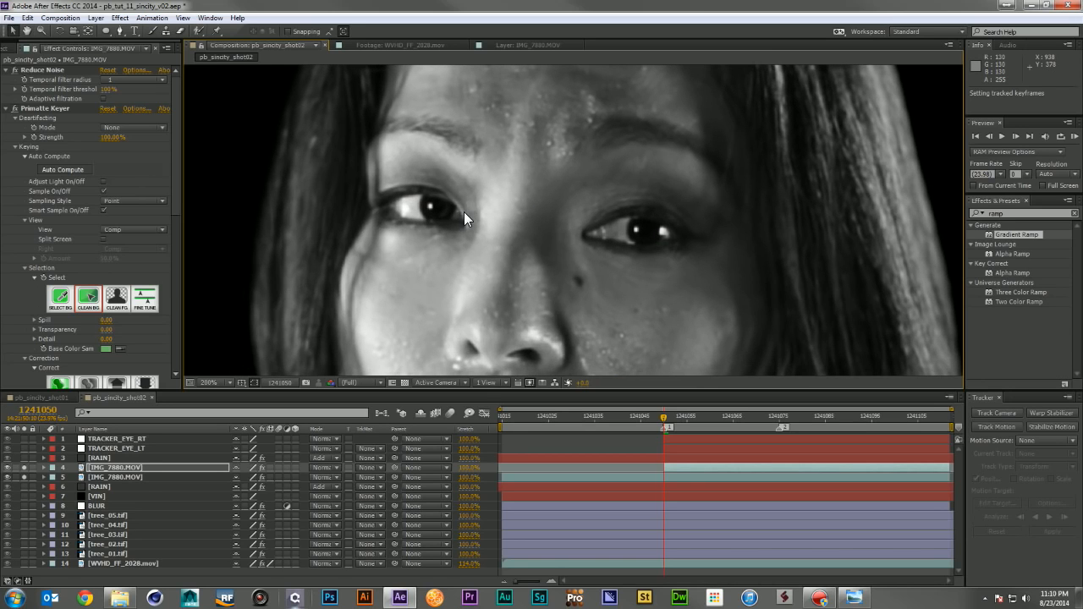
- Add an adjustment layer directly above the IMG_7880.MOV layers and name it EYE_LT
key(ctrl+alt+y)
double_click(153, 465)
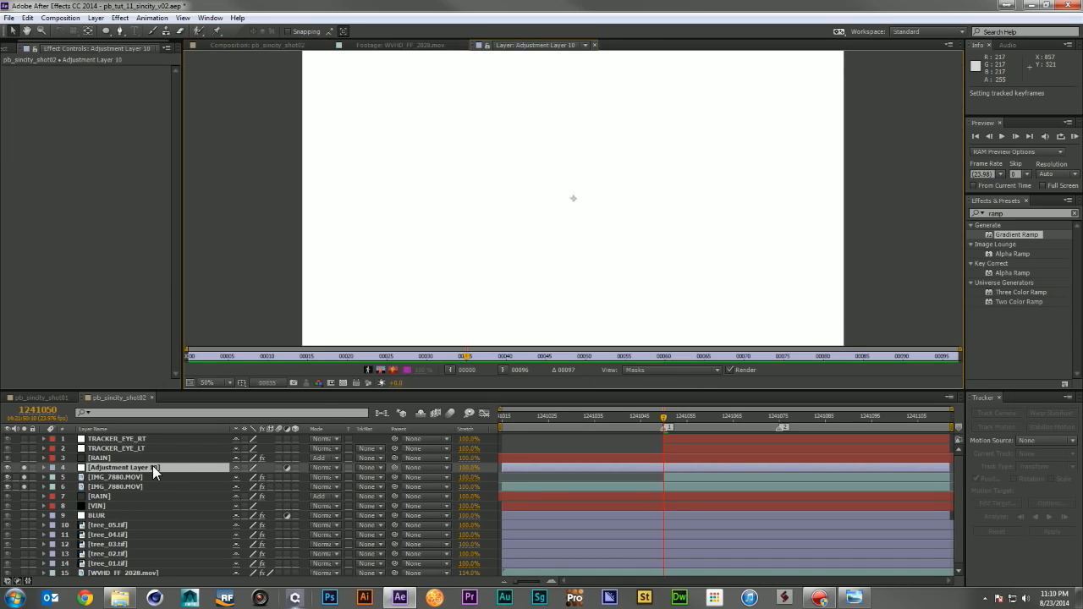
key(Return)
text(EYE_LT)
key(Return)
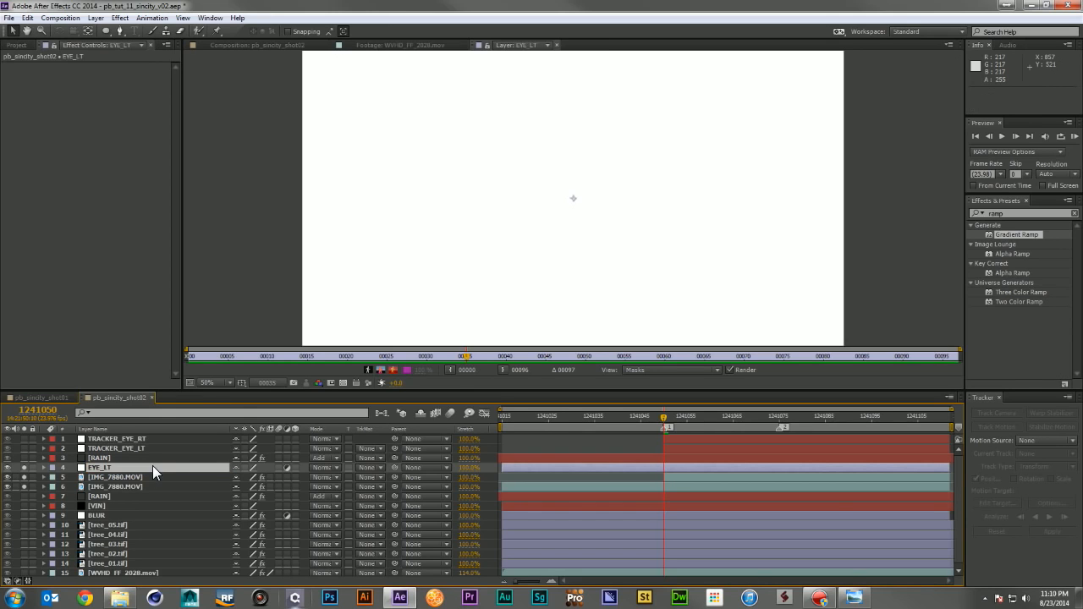
- Close the open layer and footage viewers to get back to the shot 02 composition view
click(556, 47)
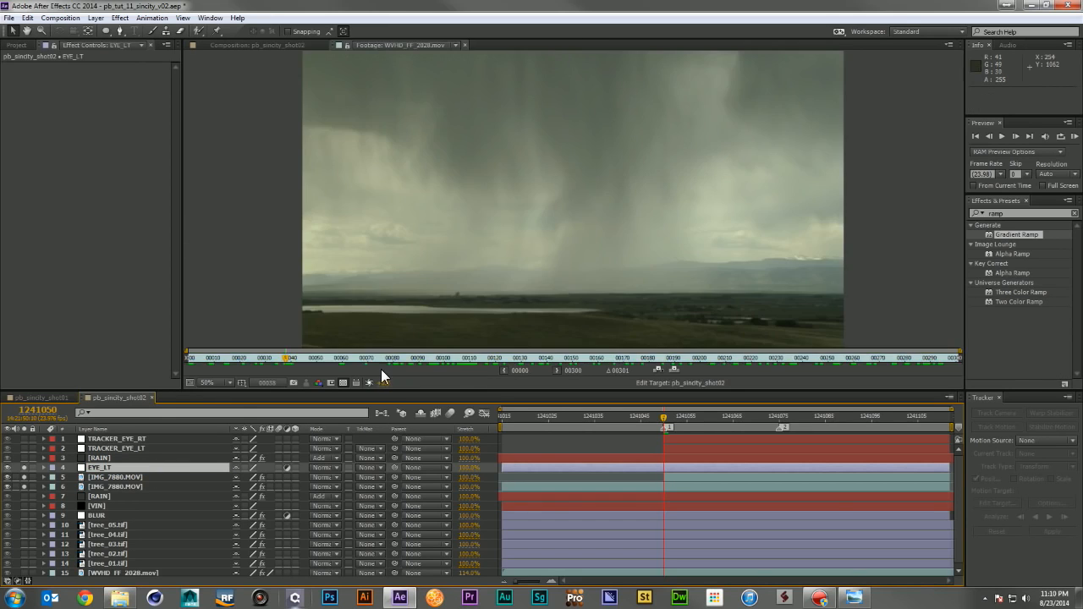
click(464, 47)
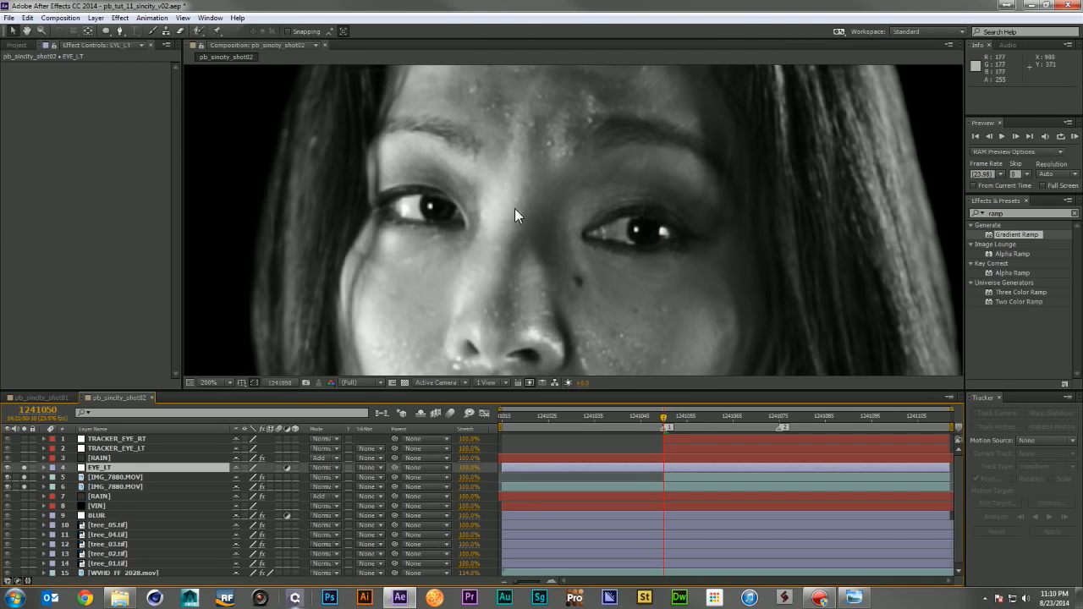
drag(110, 468, 333, 412)
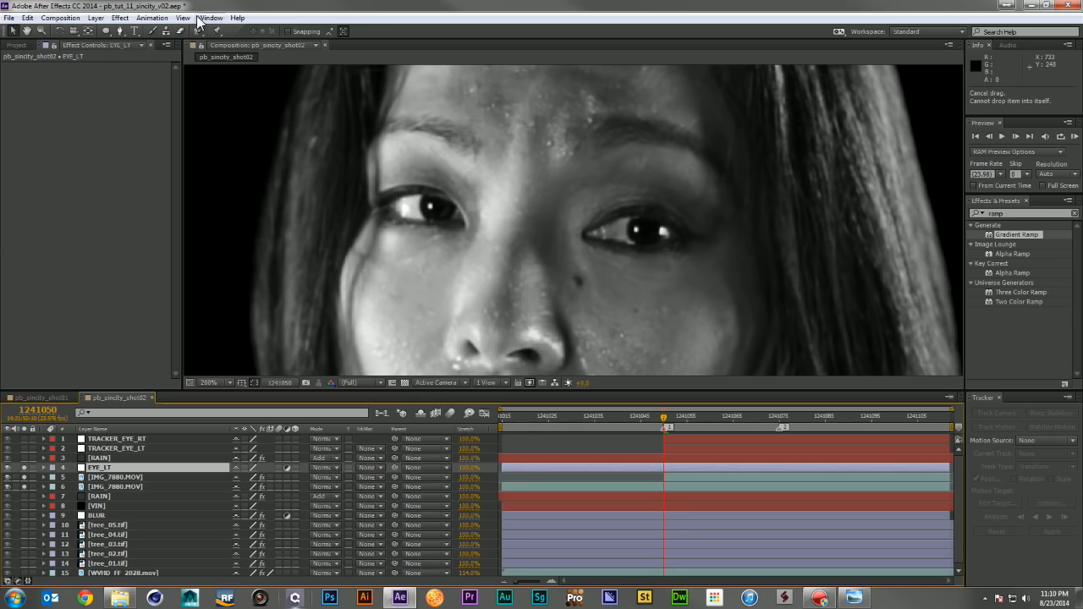
- Draw a closed RotoBezier mask on EYE_LT around the iris of the image's left-hand eye with the Pen tool
click(106, 33)
key(q)
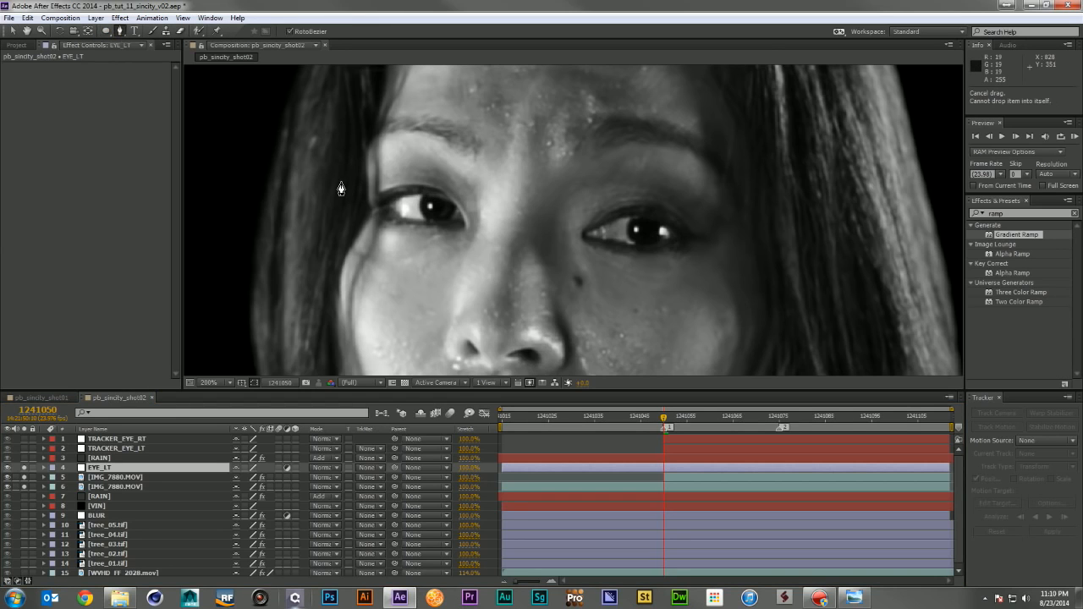
key(period)
drag(377, 203, 546, 257)
key(period)
key(g)
drag(369, 215, 434, 191)
click(414, 176)
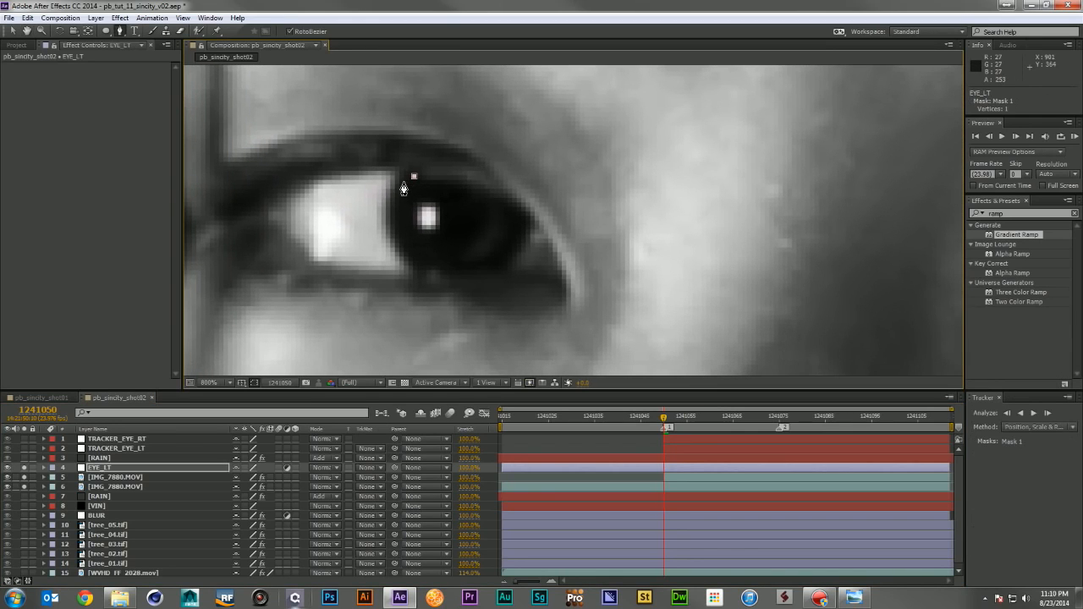
click(402, 181)
click(391, 202)
click(391, 228)
click(402, 252)
click(425, 271)
click(458, 273)
click(489, 273)
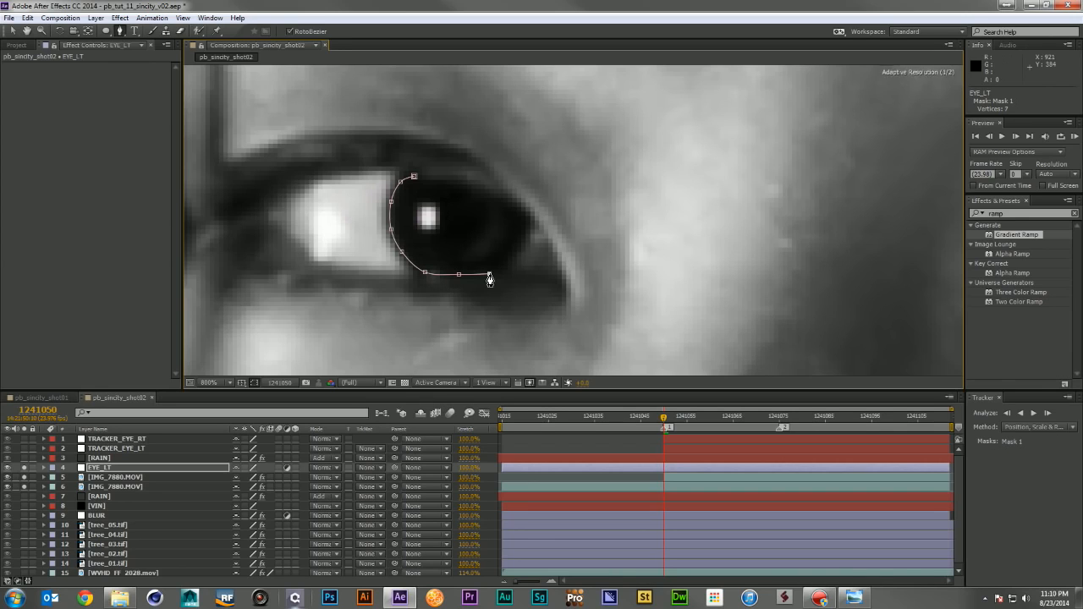
click(507, 262)
click(529, 239)
click(527, 219)
click(500, 196)
click(458, 180)
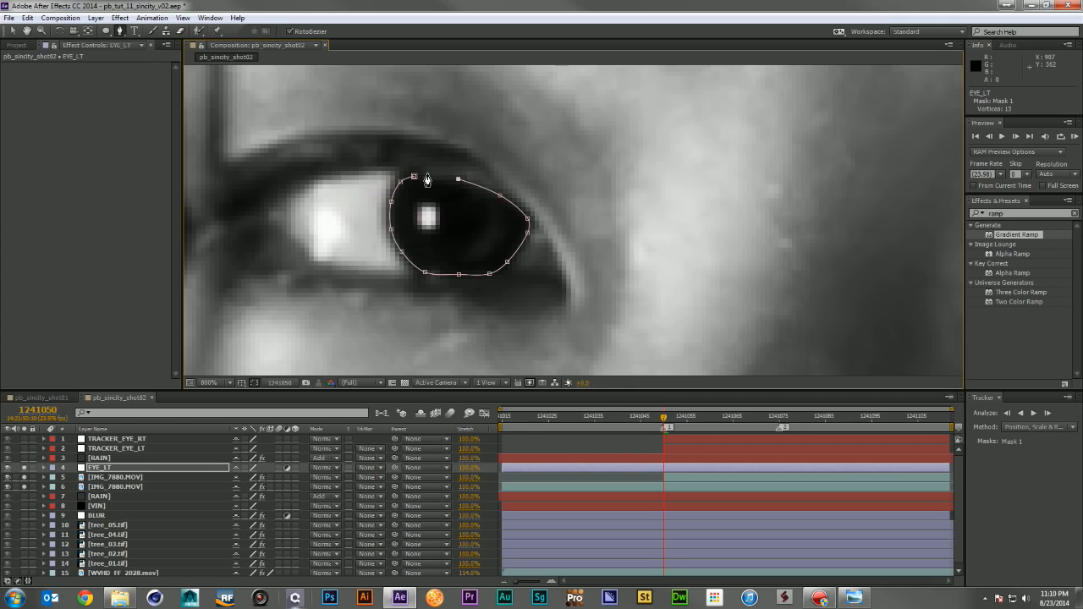
click(414, 177)
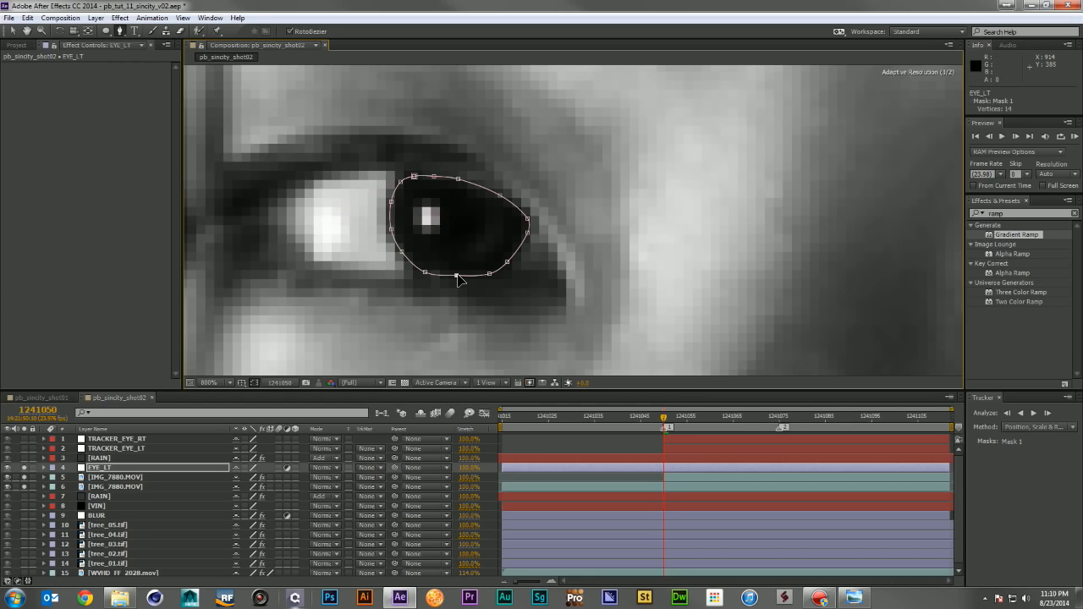
click(457, 276)
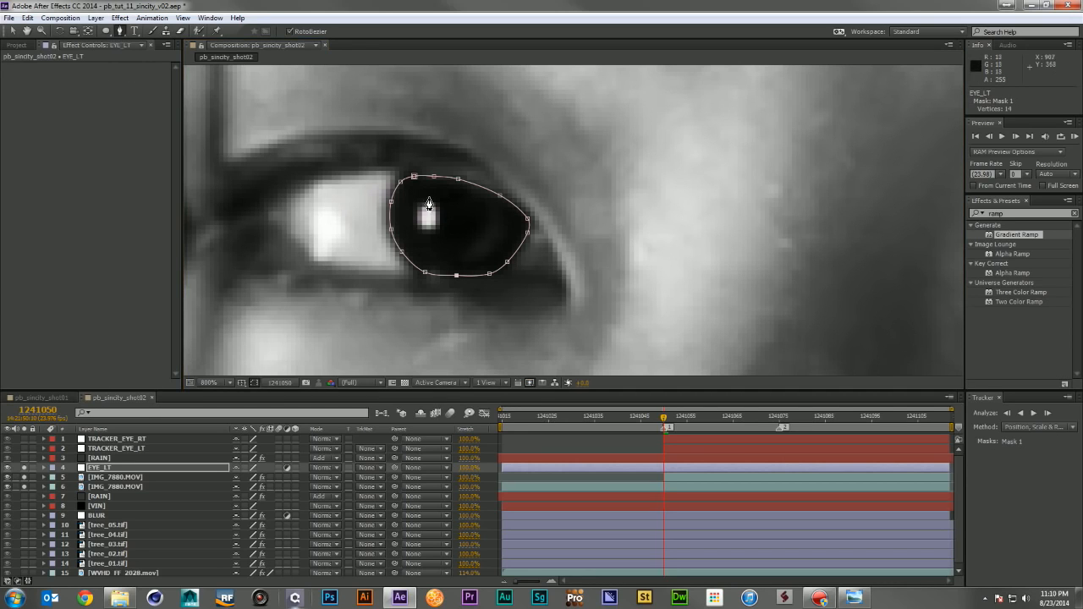
- Draw a second, smaller closed mask on EYE_LT around the pupil inside the iris mask
click(446, 256)
click(429, 245)
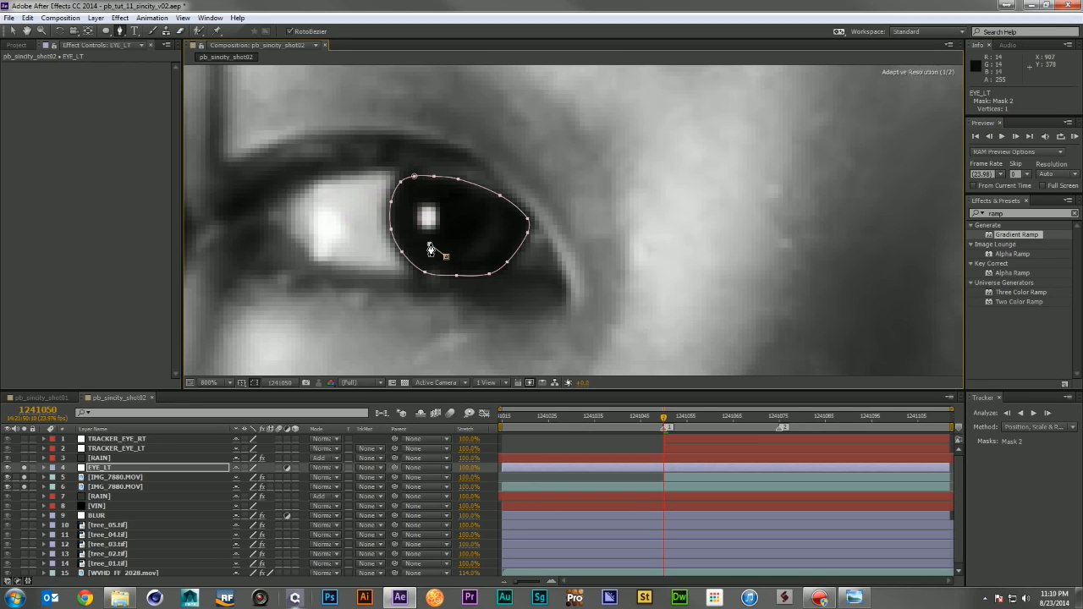
click(423, 201)
click(434, 185)
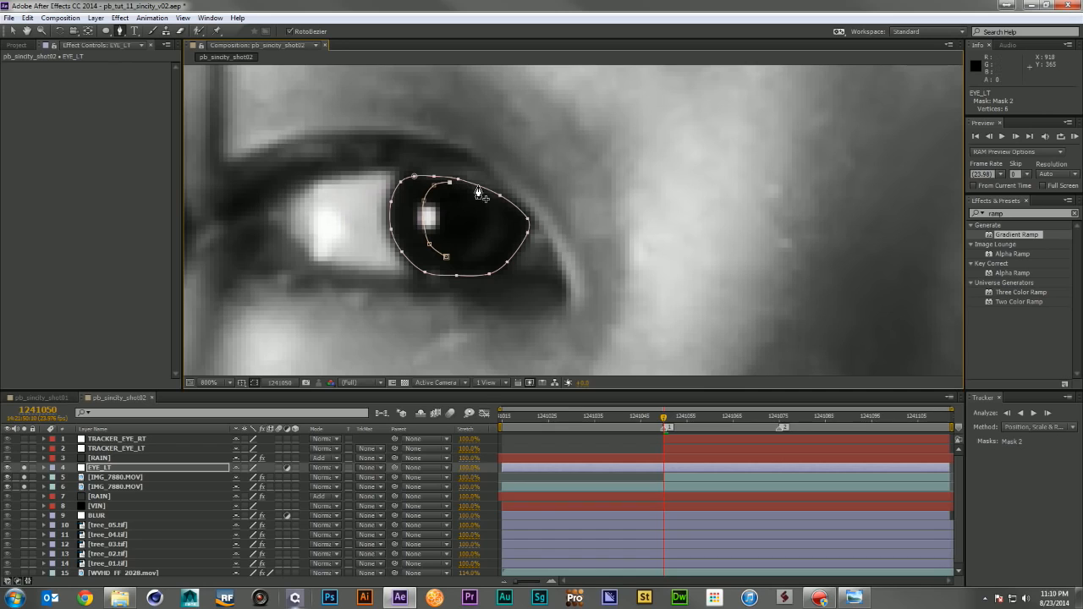
key(ctrl+z)
click(478, 188)
click(495, 230)
click(485, 243)
click(466, 256)
key(v)
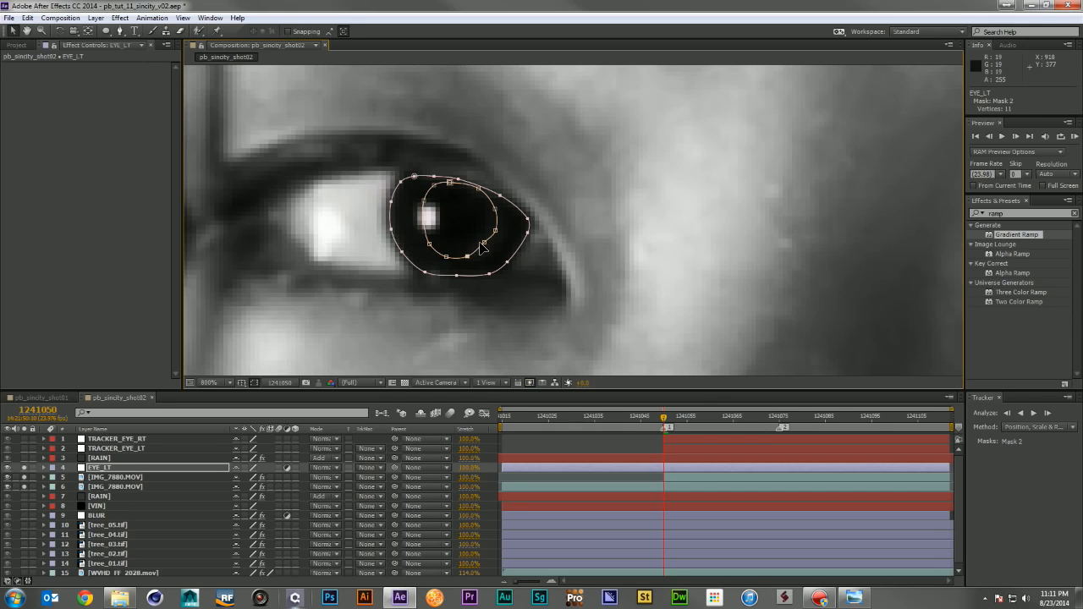
click(484, 243)
- Set the mode of EYE_LT's pupil mask, Mask 2, to Subtract
scroll(484, 243, down, 5)
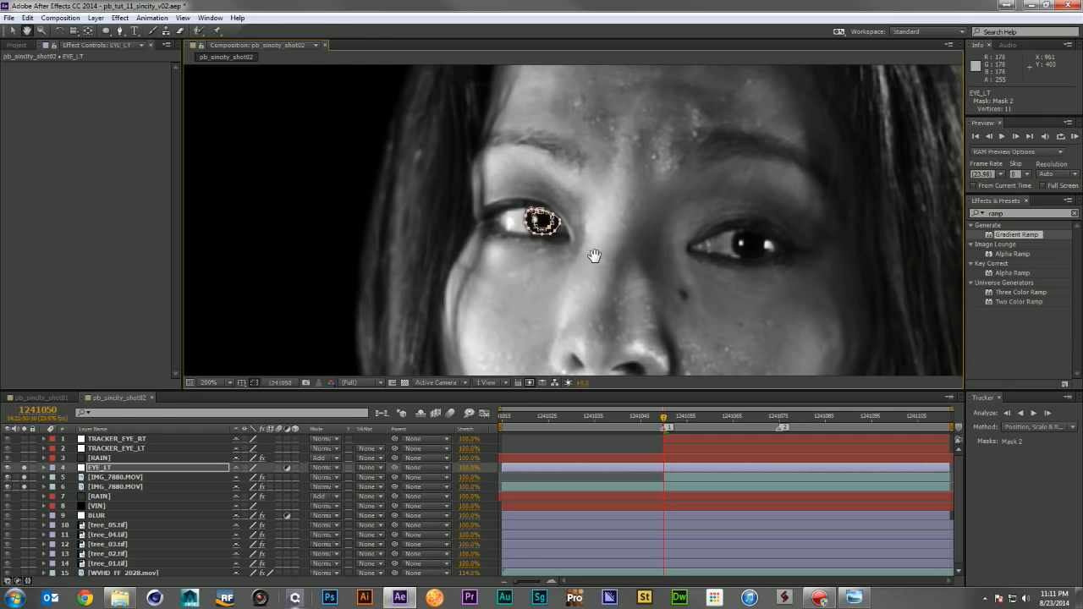
drag(595, 256, 510, 226)
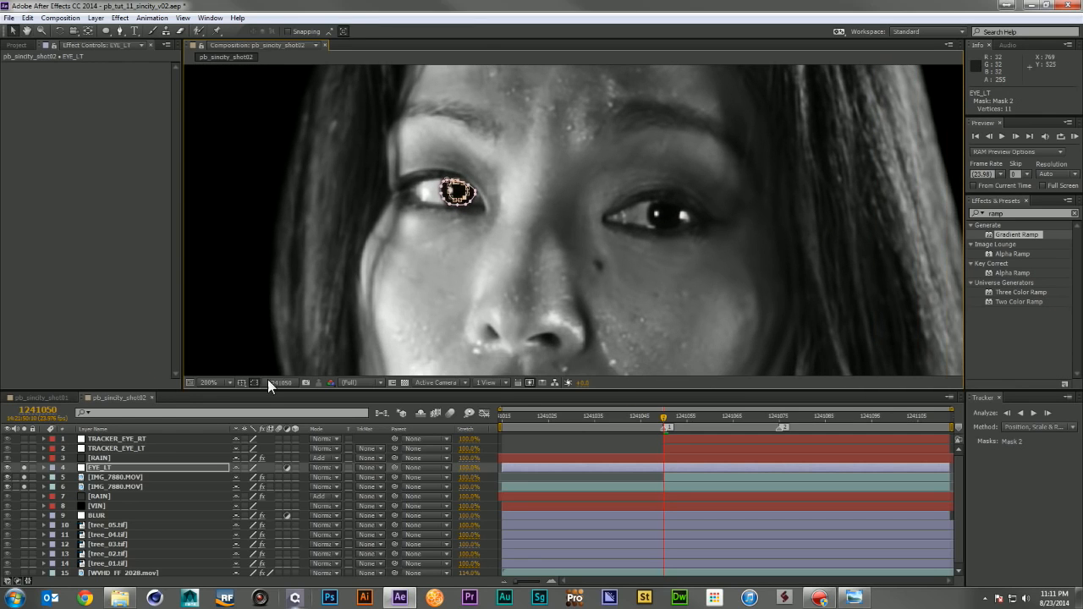
key(m)
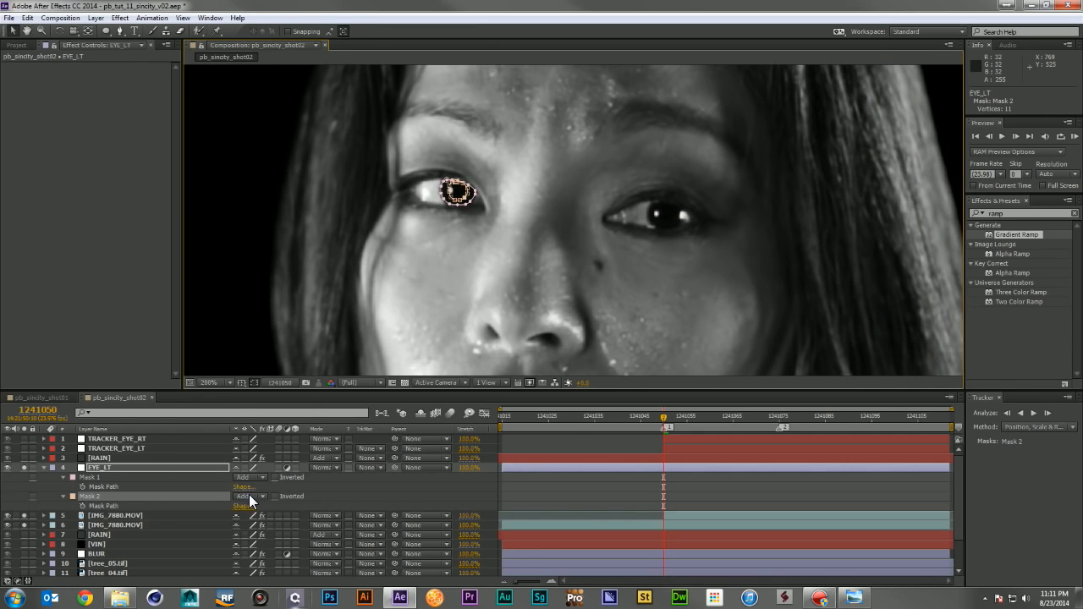
click(249, 496)
click(266, 435)
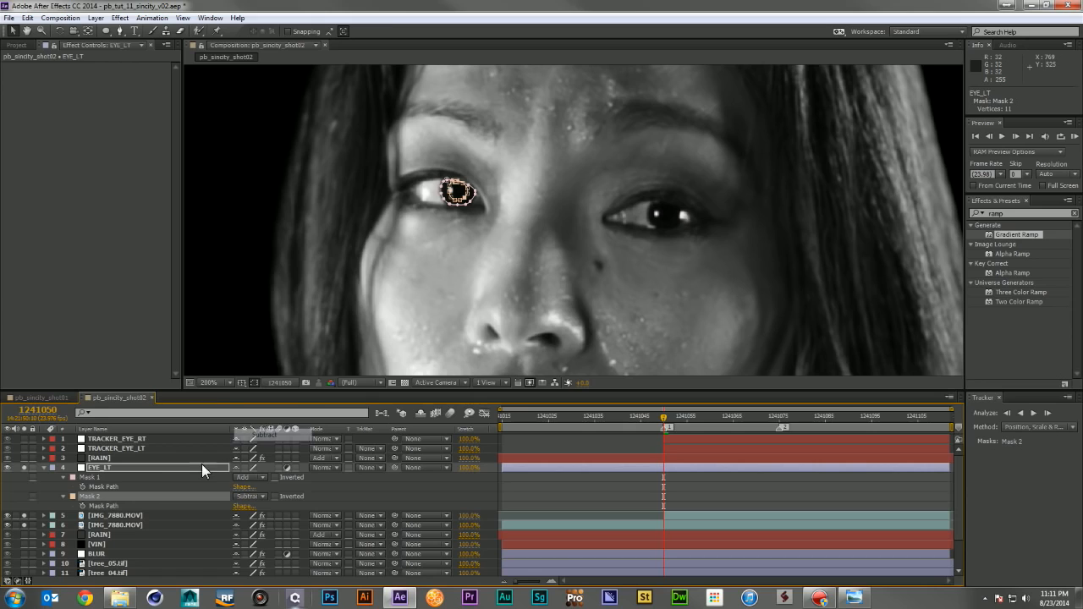
- Feather both EYE_LT masks by 5 pixels
click(93, 479)
key(ctrl+a)
key(f)
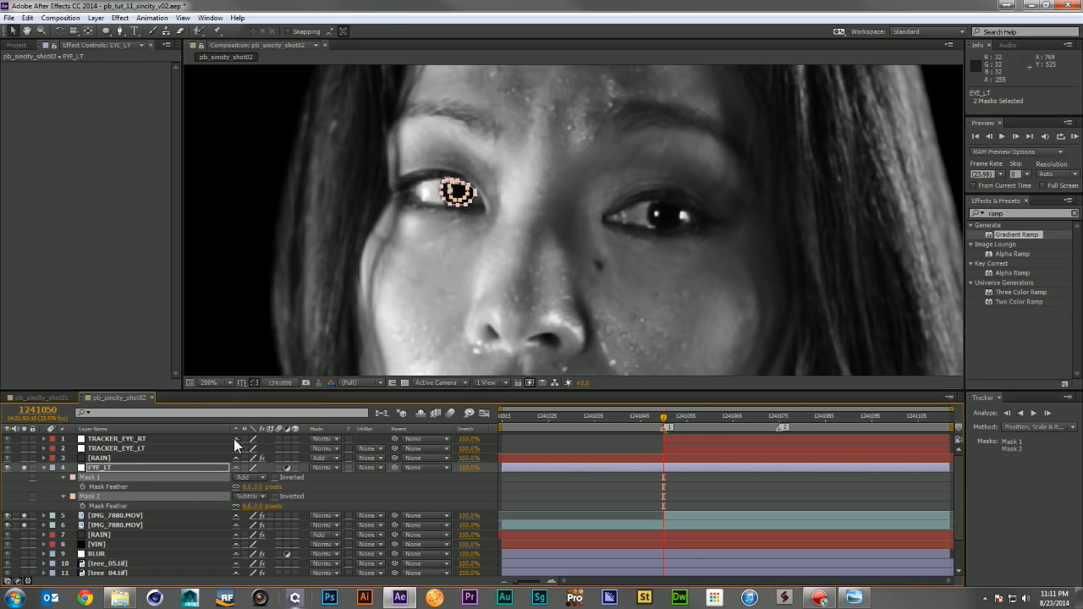
click(250, 487)
text(5)
key(Return)
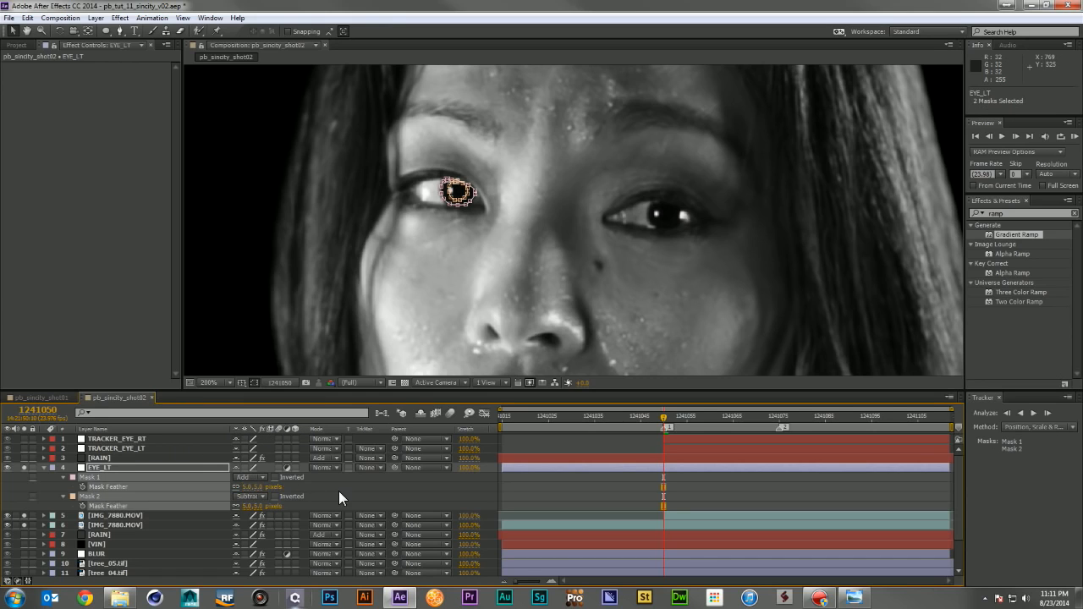
- Find the Tint color correction effect and apply it to the EYE_LT layer
click(338, 491)
key(comma)
key(comma)
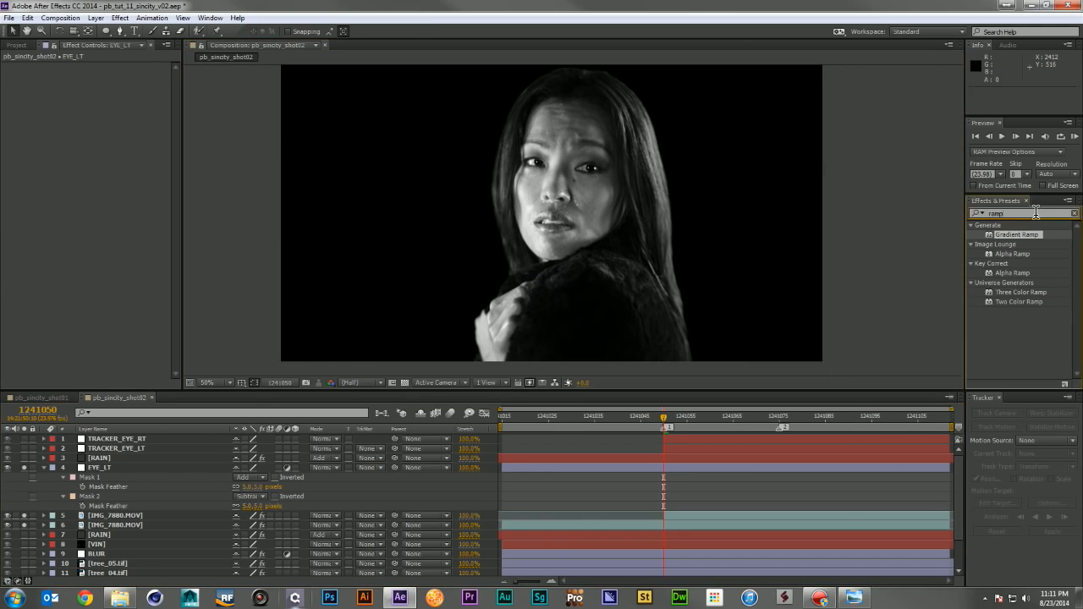
text(tint)
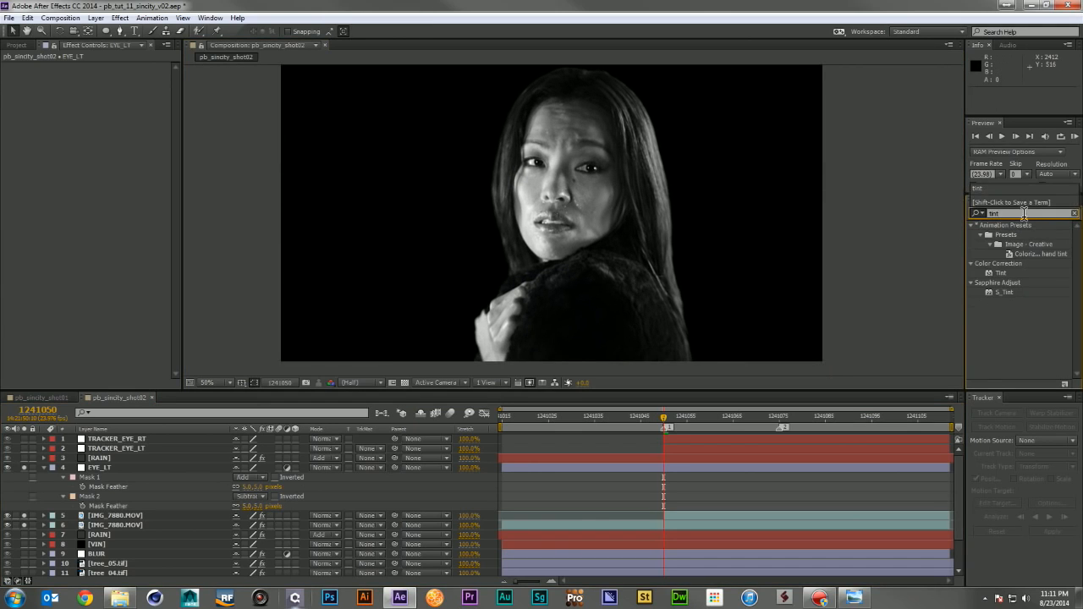
drag(1001, 274, 114, 464)
- Set the Tint effect's Map Black To color to a bright saturated blue for the iris
scroll(558, 195, up, 2)
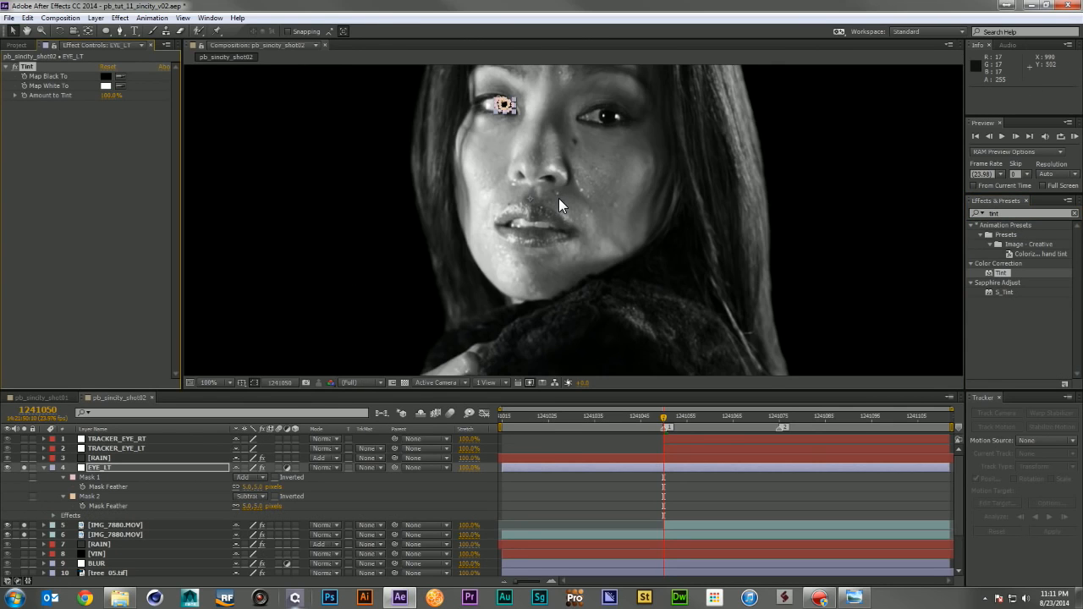
scroll(559, 198, up, 1)
drag(497, 123, 592, 338)
scroll(593, 279, up, 1)
drag(603, 283, 520, 241)
click(105, 76)
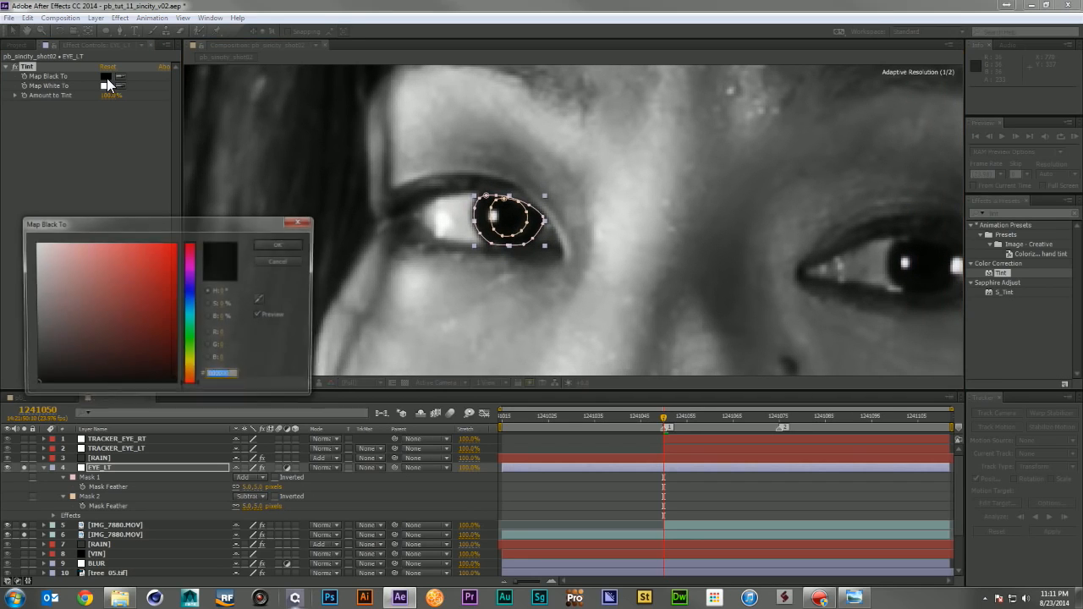
drag(189, 292, 190, 296)
drag(118, 255, 174, 231)
click(270, 244)
- Try the Color Dodge blending mode on the EYE_LT layer, and settle on Screen
click(330, 466)
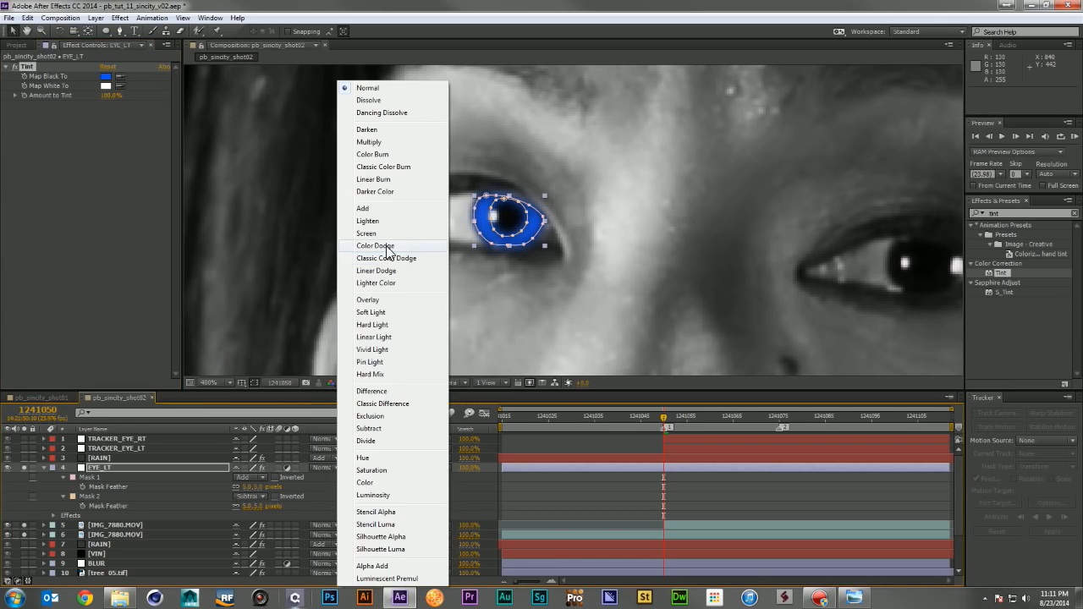
click(386, 245)
click(331, 464)
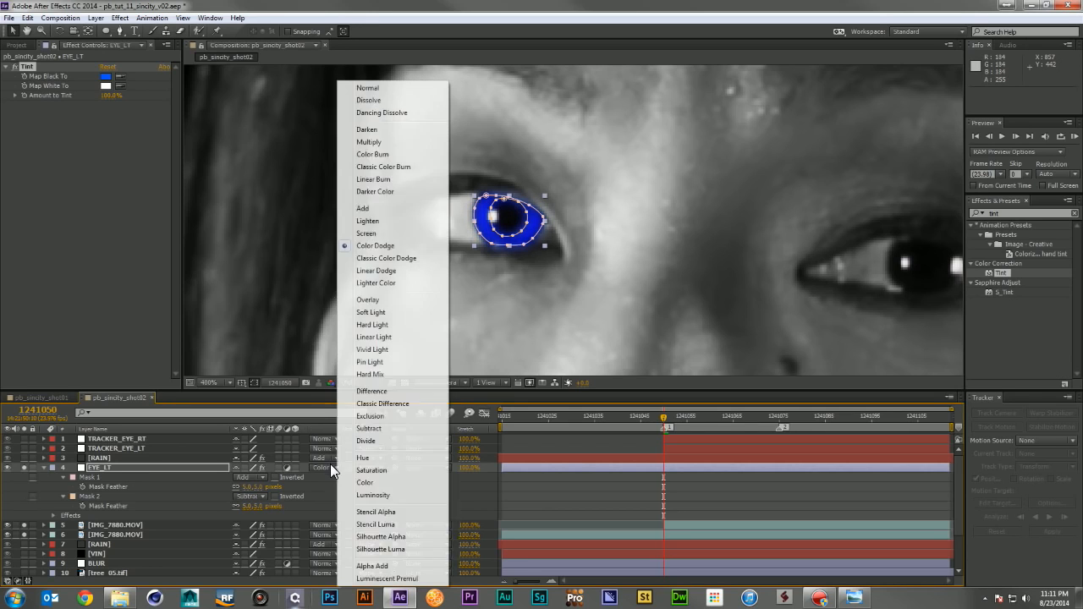
click(380, 237)
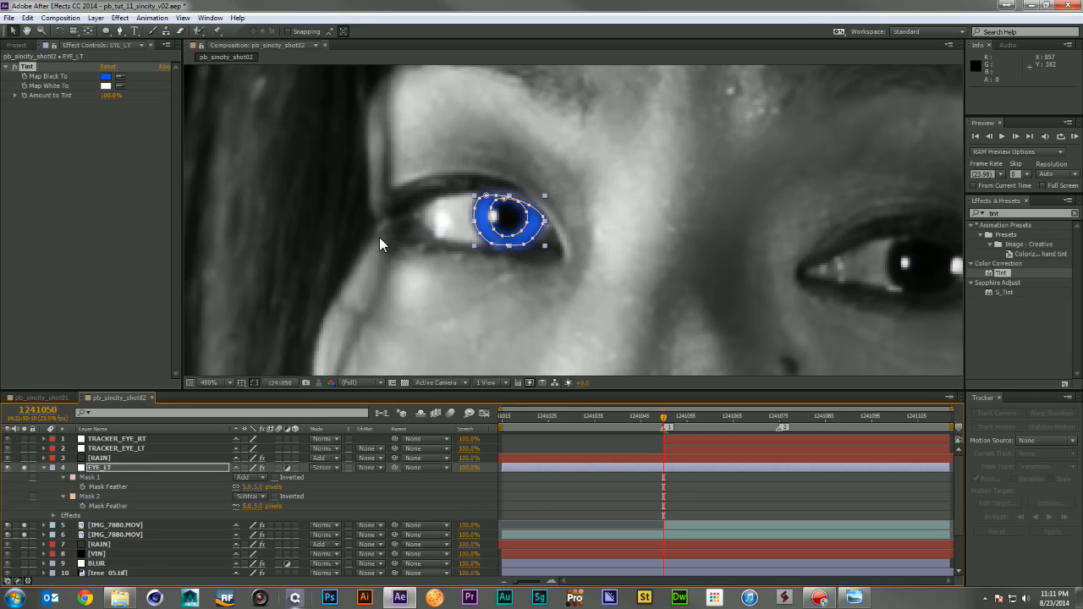
key(comma)
key(comma)
key(comma)
key(comma)
key(comma)
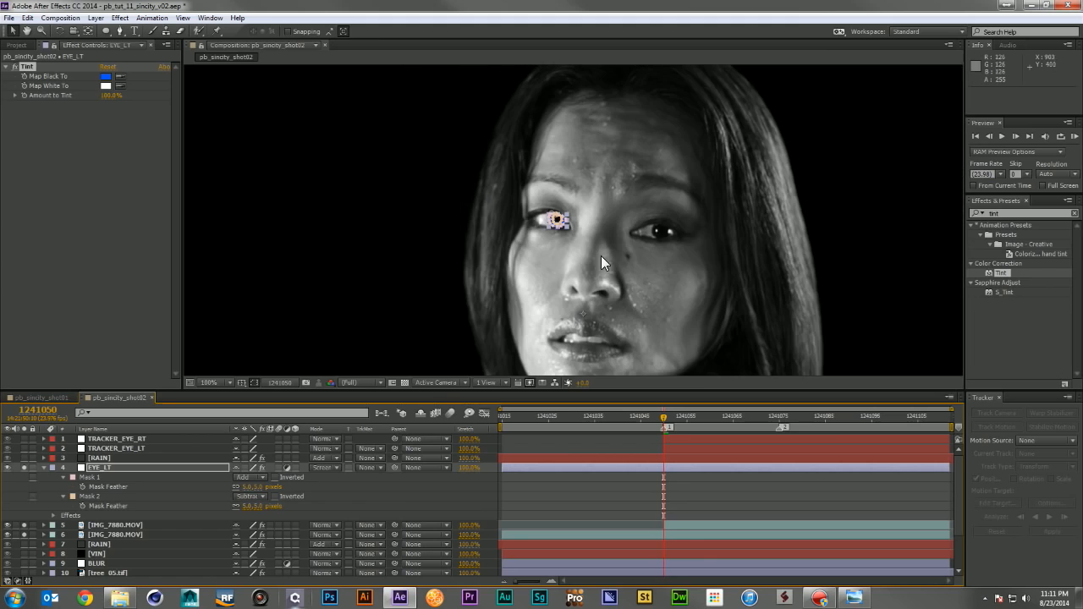
key(F2)
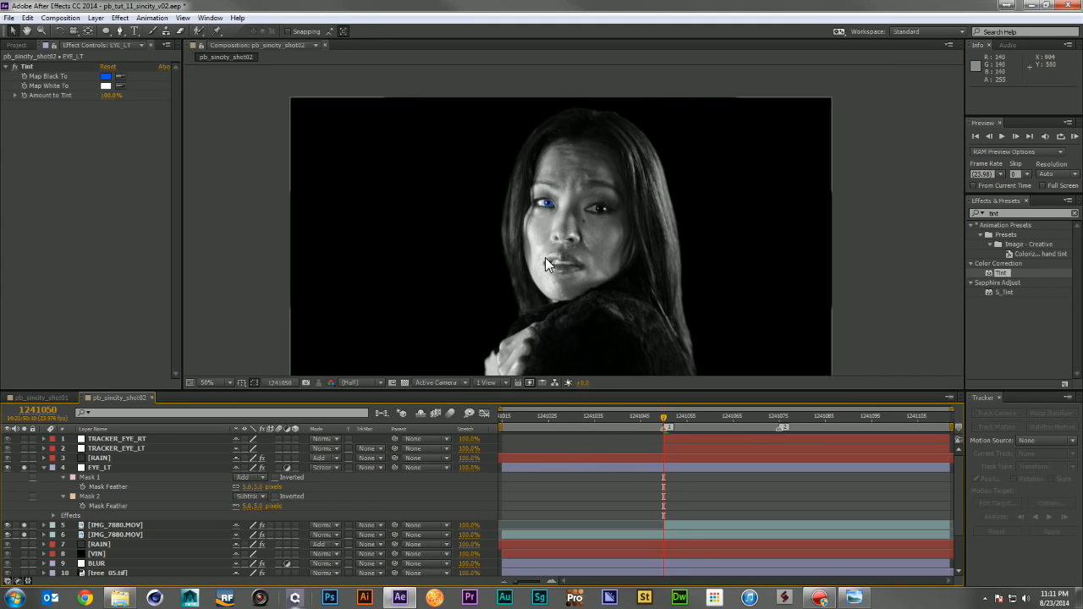
- Reshape the nose-side edge of EYE_LT's iris mask, Mask 1, to follow the iris more closely
key(period)
key(period)
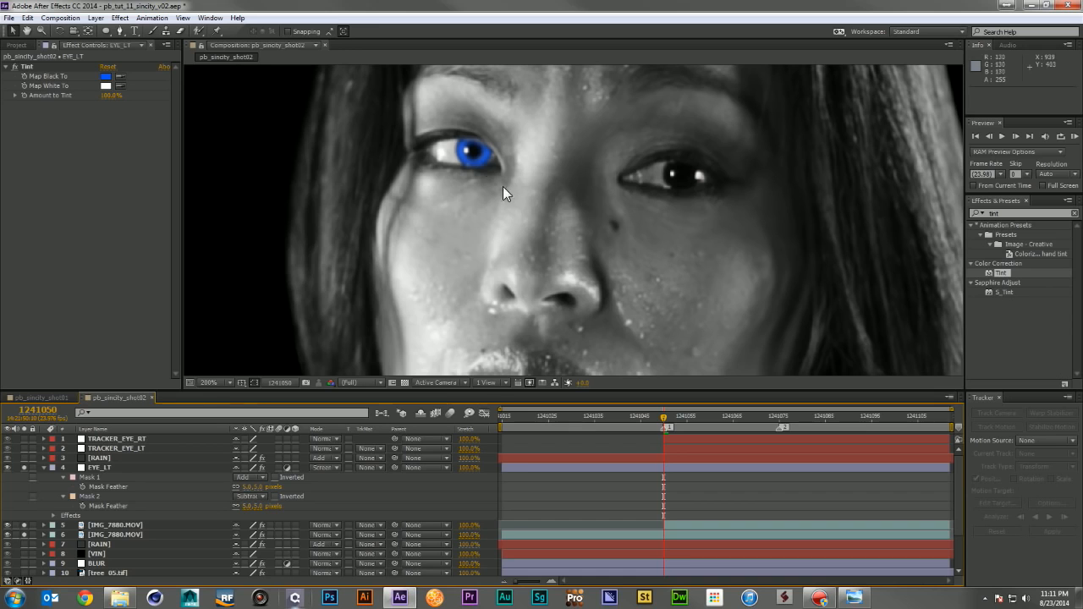
click(100, 478)
key(period)
key(period)
key(h)
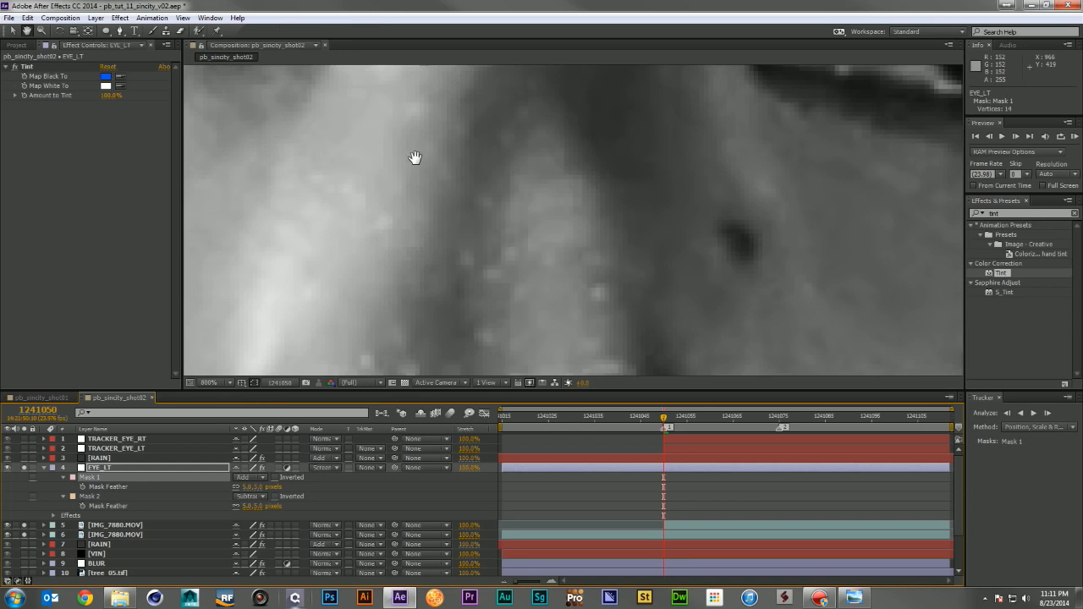
drag(415, 160, 671, 455)
key(v)
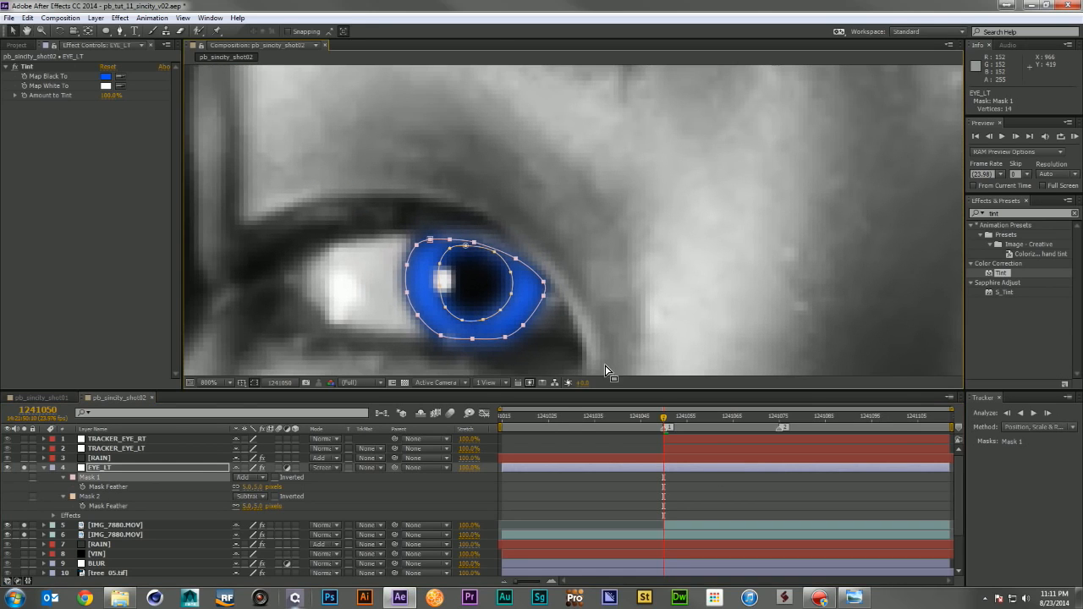
double_click(542, 288)
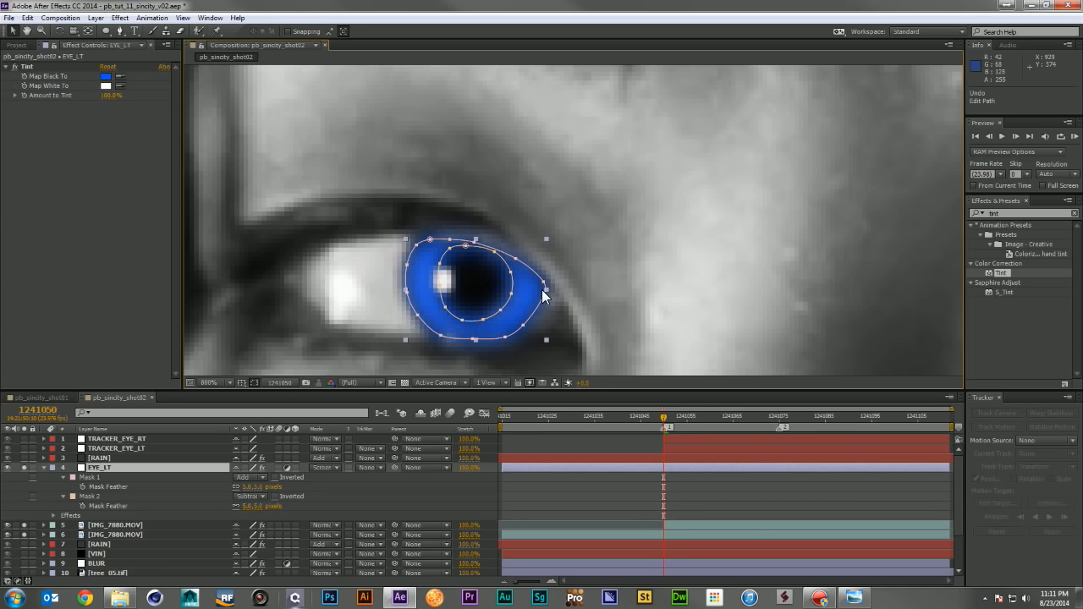
double_click(542, 289)
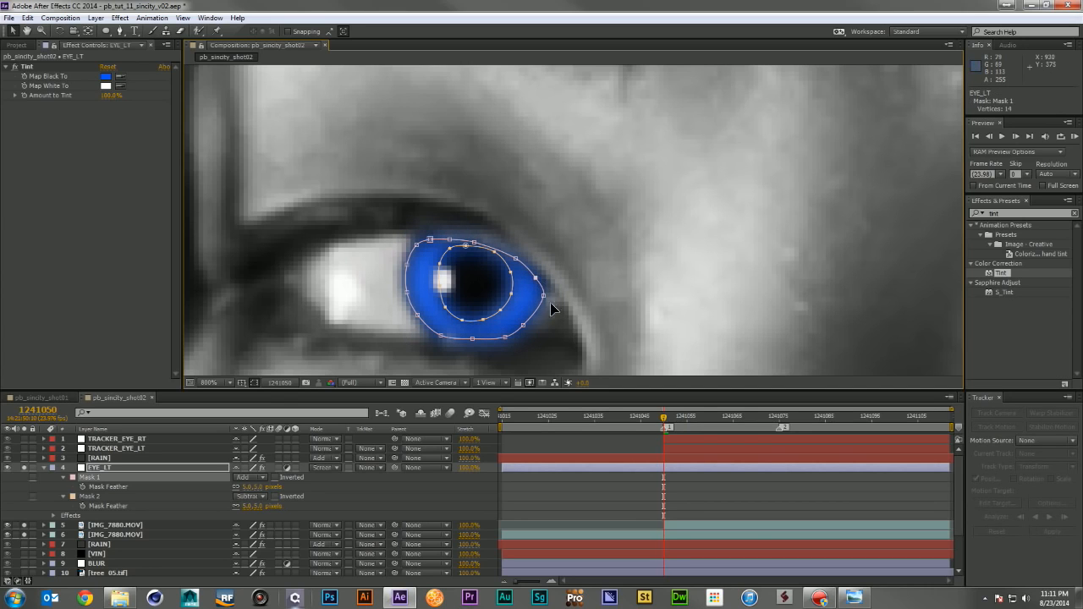
drag(542, 295, 543, 298)
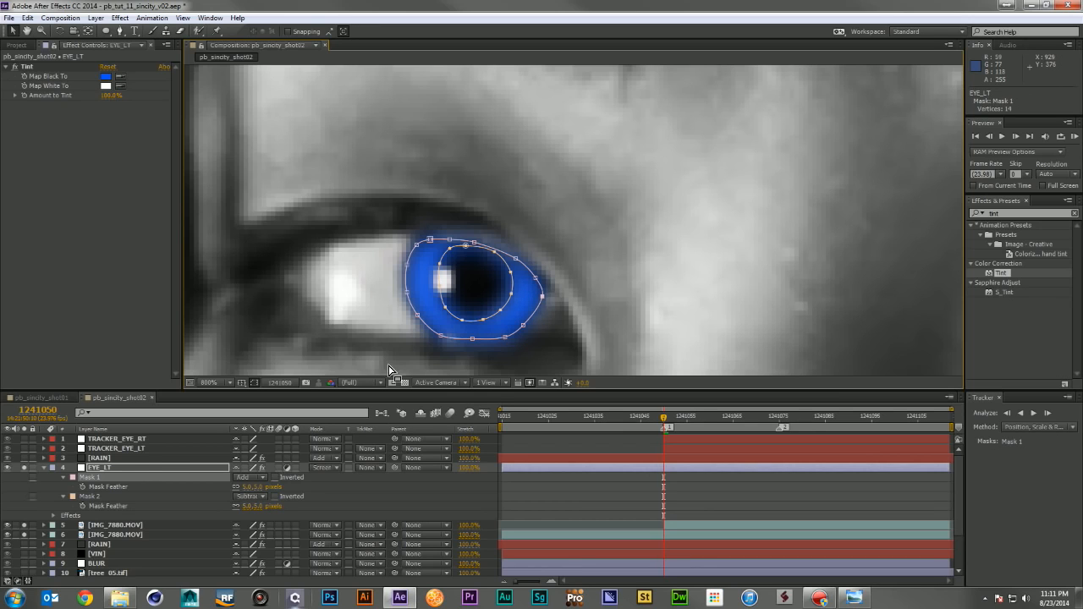
- Set the Mask Expansion of EYE_LT's Mask 1 to -2 pixels and check the tinted eye against the whole face
click(142, 467)
key(m)
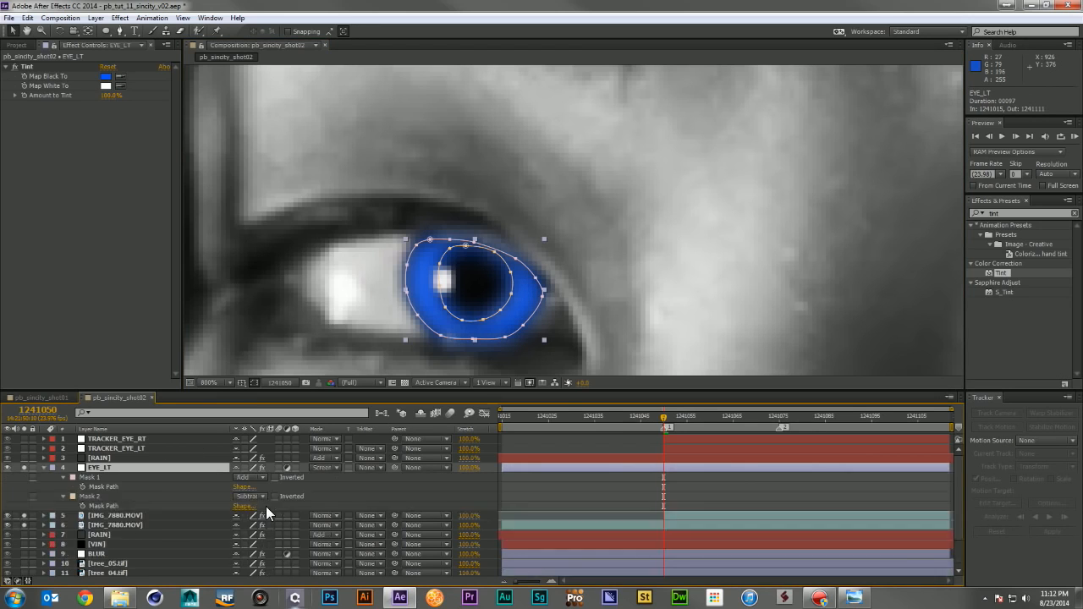
key(m)
key(m)
mouse_move(244, 515)
mouse_down()
mouse_move(232, 516)
mouse_move(251, 521)
mouse_up()
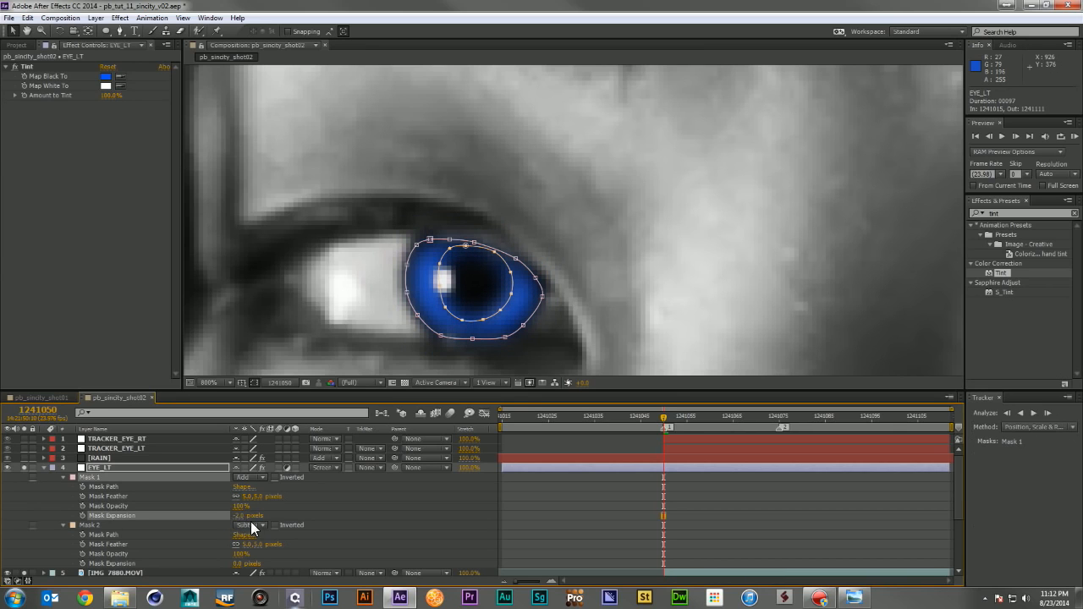
scroll(461, 196, down, 6)
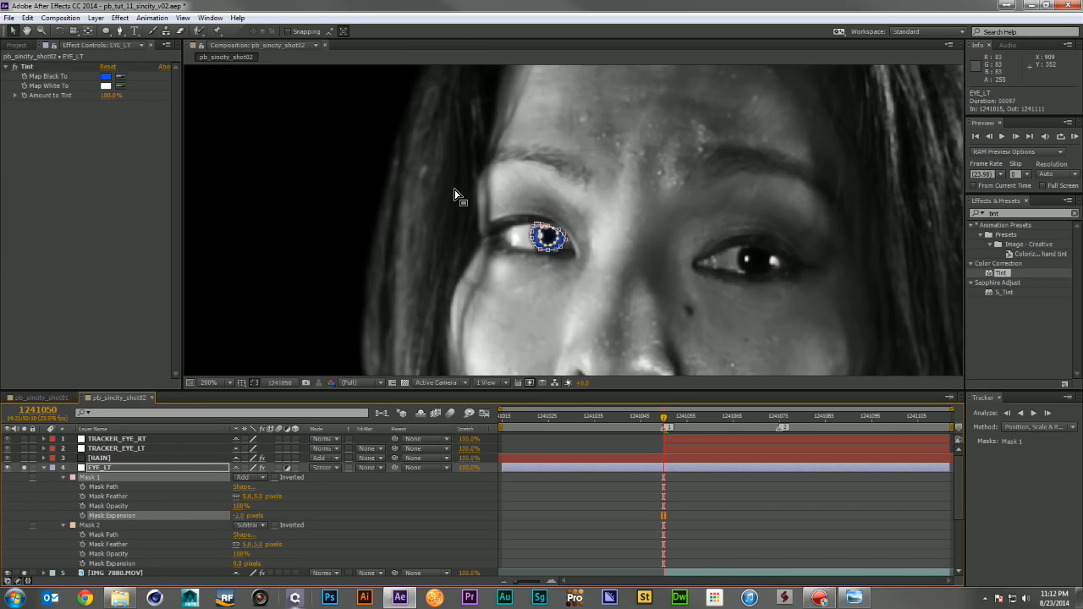
click(551, 312)
key(space)
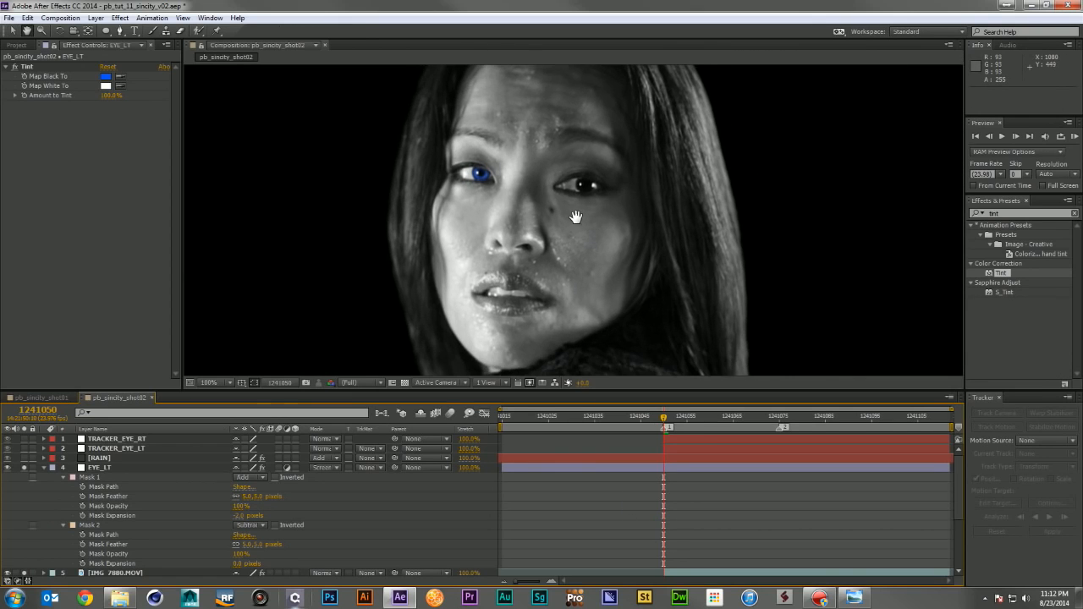
key(v)
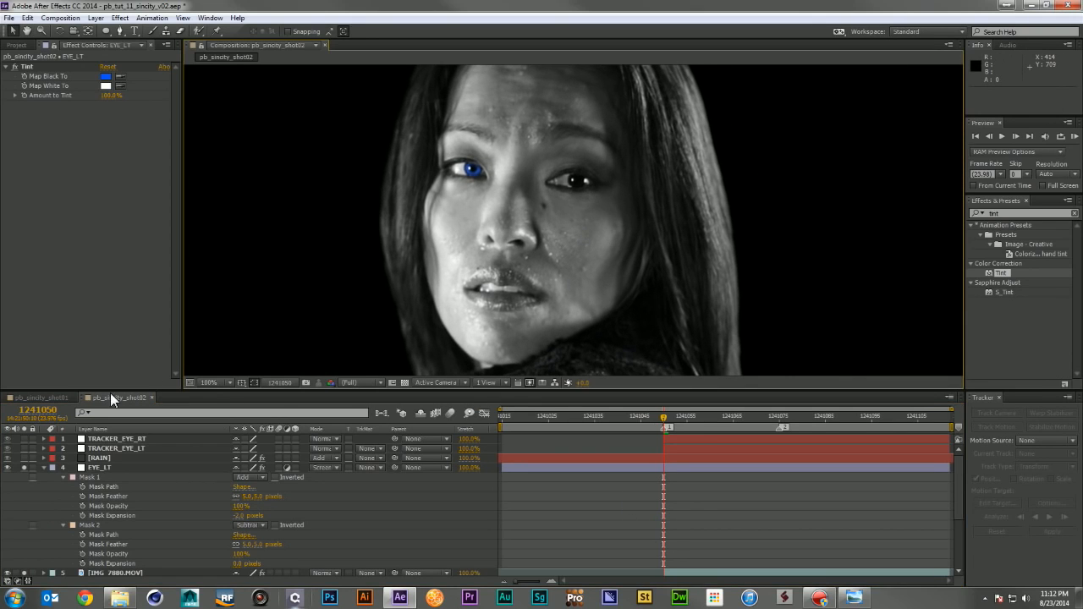
- Duplicate the EYE_LT layer and rename the copy EYE_RT
click(44, 465)
click(95, 468)
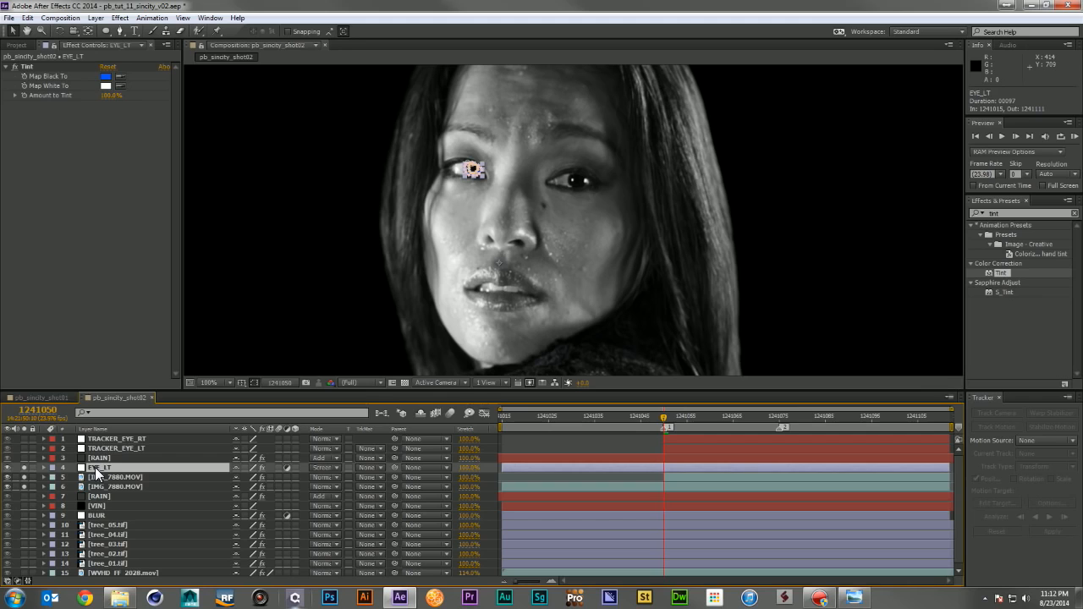
key(ctrl+d)
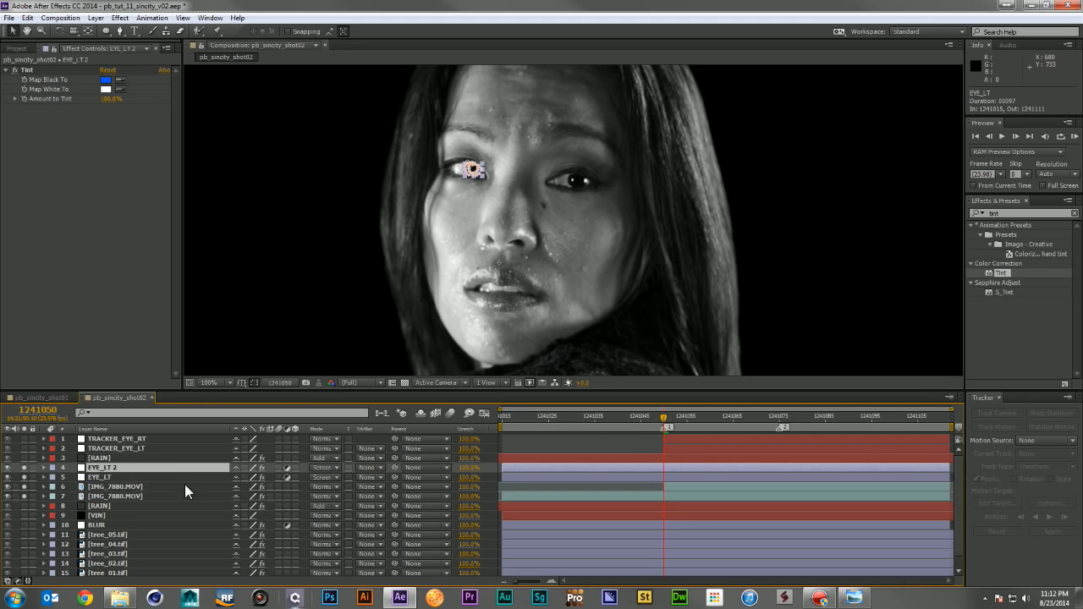
key(Return)
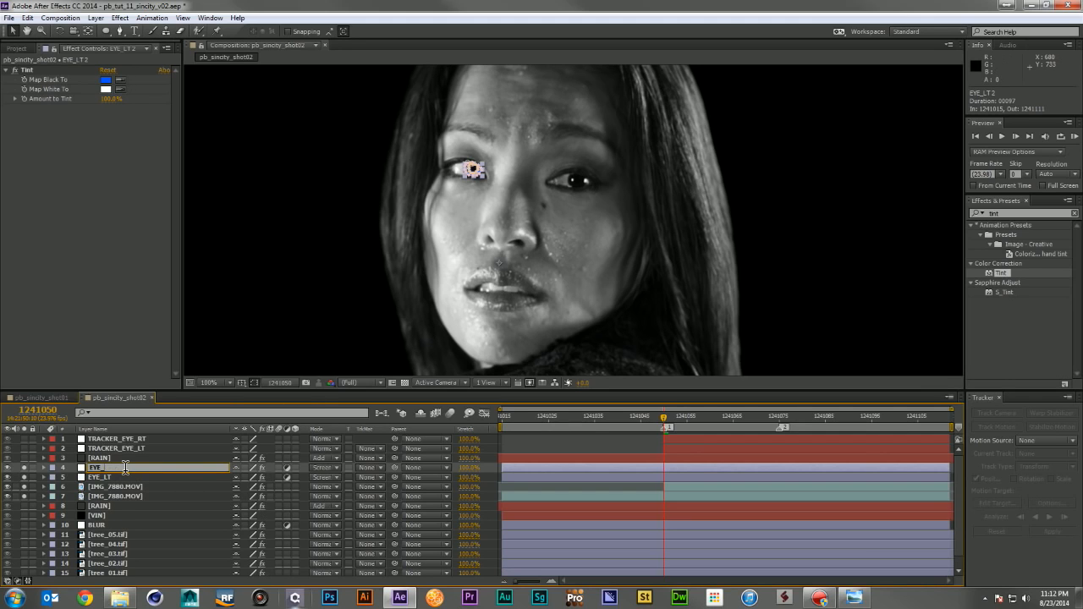
text(EYE_RT)
key(Return)
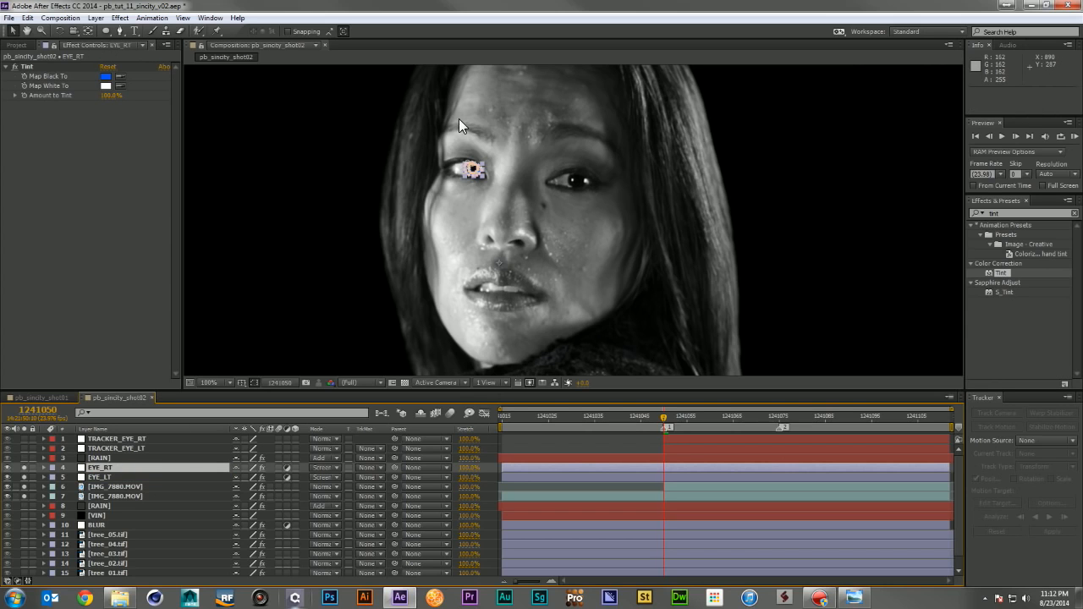
- Delete both copied masks from the EYE_RT layer and turn off its Tint effect
key(period)
key(period)
drag(444, 157, 472, 320)
key(v)
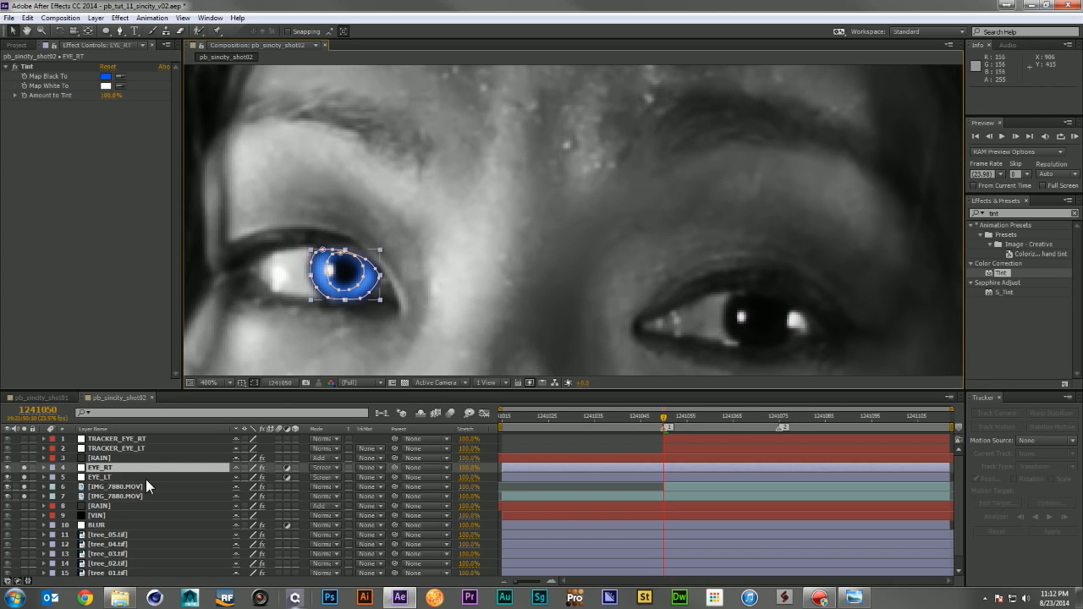
key(m)
click(90, 477)
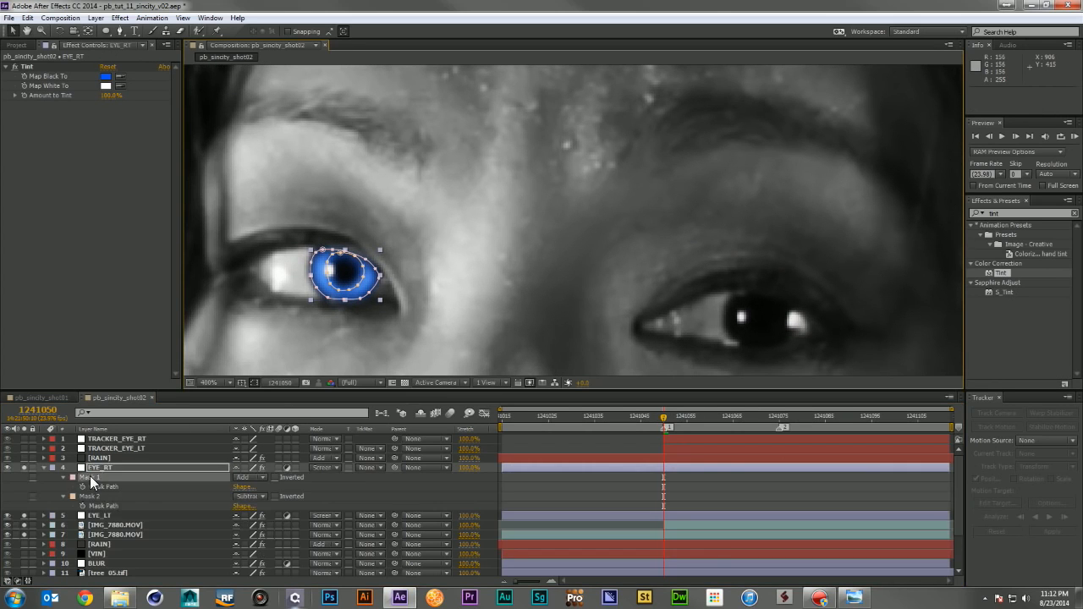
shift+click(89, 496)
key(Delete)
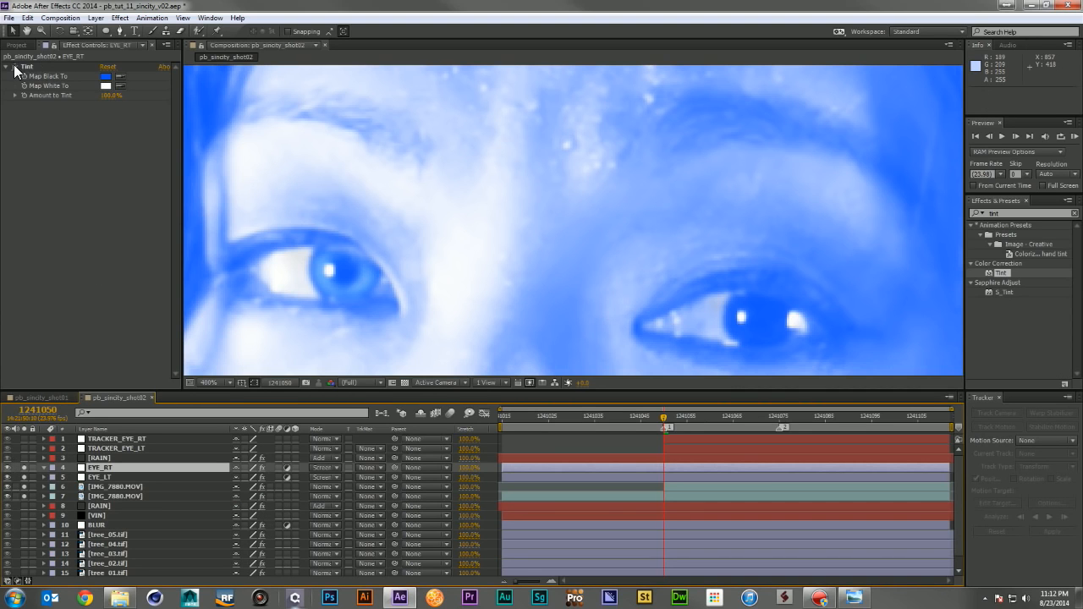
key(ctrl+z)
- Draw a closed RotoBezier mask around the iris of the untinted eye on the EYE_RT layer
drag(607, 274, 456, 133)
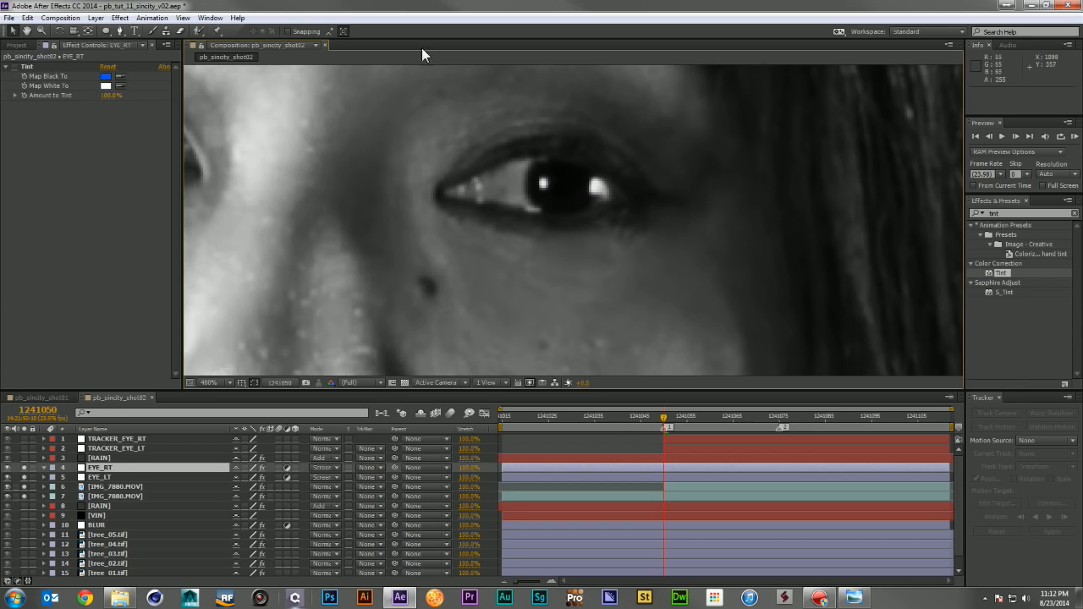
key(h)
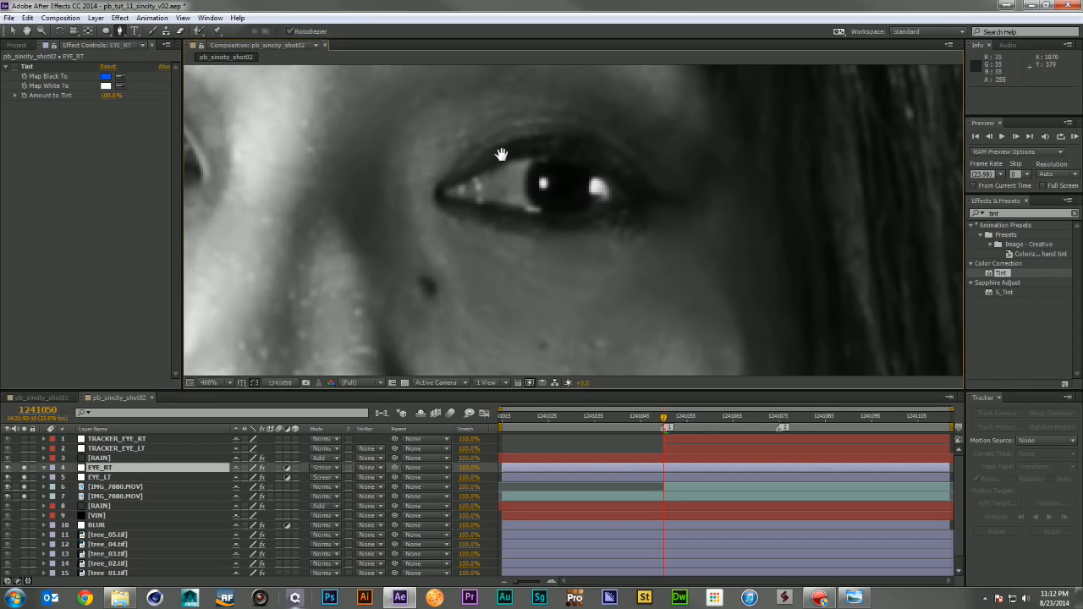
drag(505, 154, 569, 203)
key(g)
key(period)
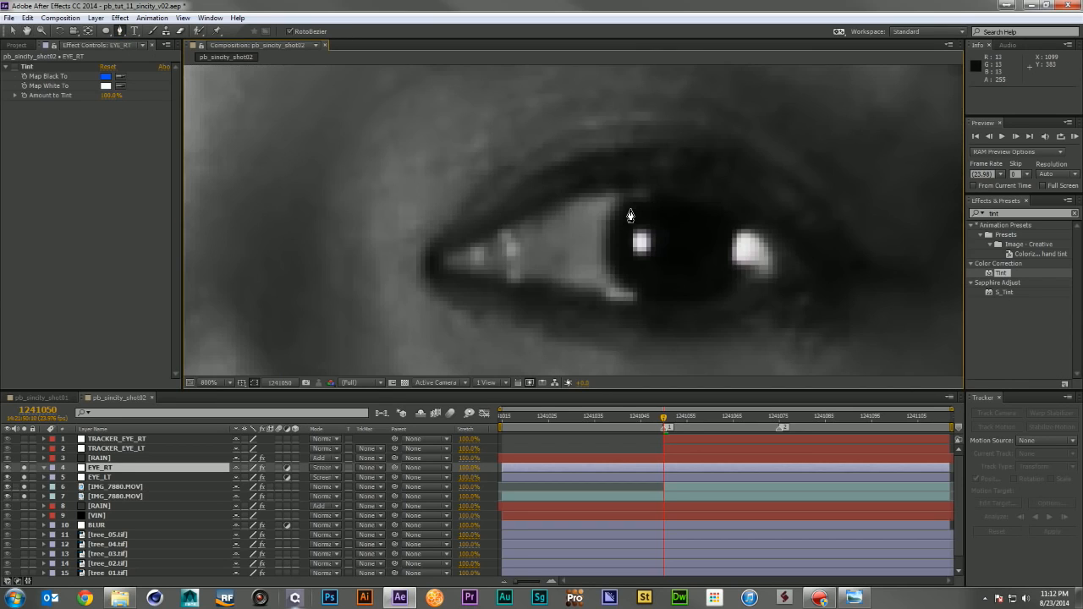
click(641, 198)
click(622, 208)
click(610, 227)
click(609, 263)
click(624, 289)
click(648, 297)
click(684, 301)
click(718, 300)
click(738, 276)
click(749, 245)
click(743, 219)
click(723, 206)
click(658, 201)
- Adjust the upper and lower vertices of EYE_RT's iris mask to round out its outline
drag(655, 197, 667, 196)
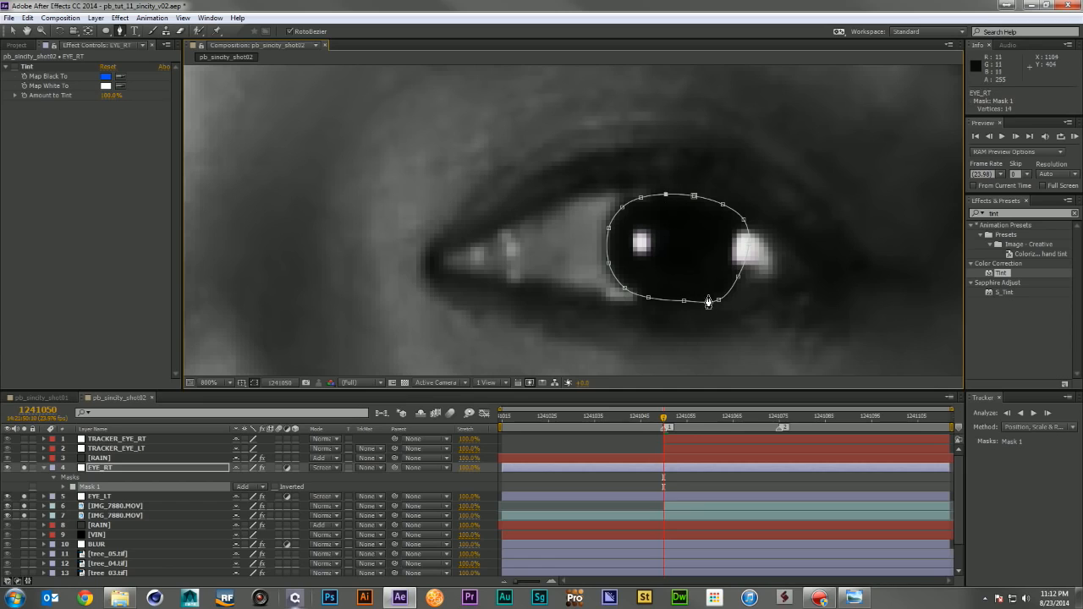
drag(719, 301, 718, 296)
drag(647, 302, 624, 293)
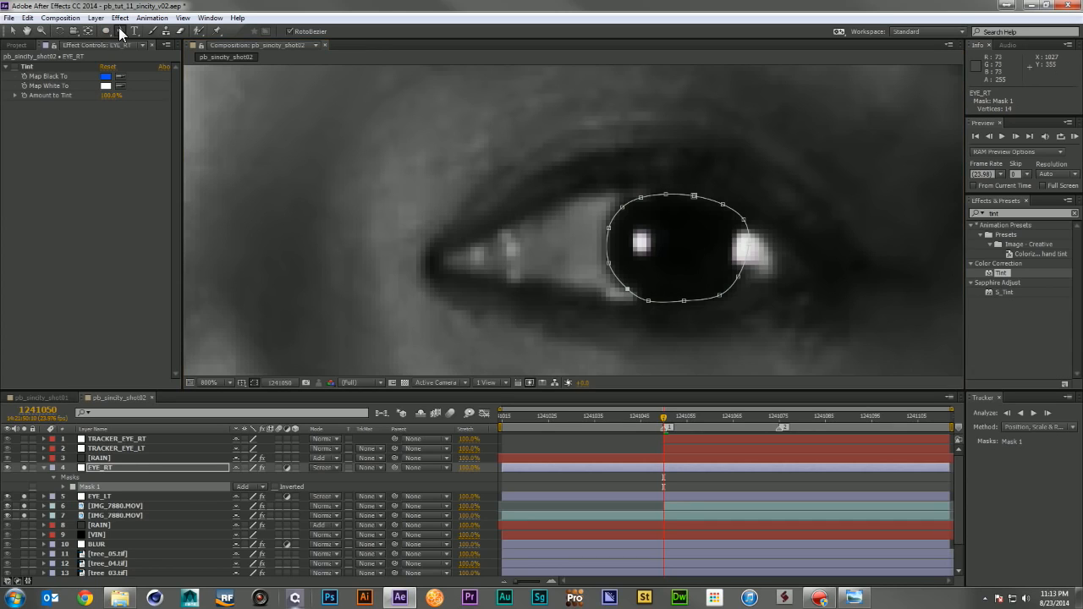
- Draw a second closed RotoBezier mask around the pupil on EYE_RT and refine its lower edge
click(663, 207)
click(648, 223)
click(645, 257)
click(656, 280)
click(688, 287)
click(711, 279)
click(719, 253)
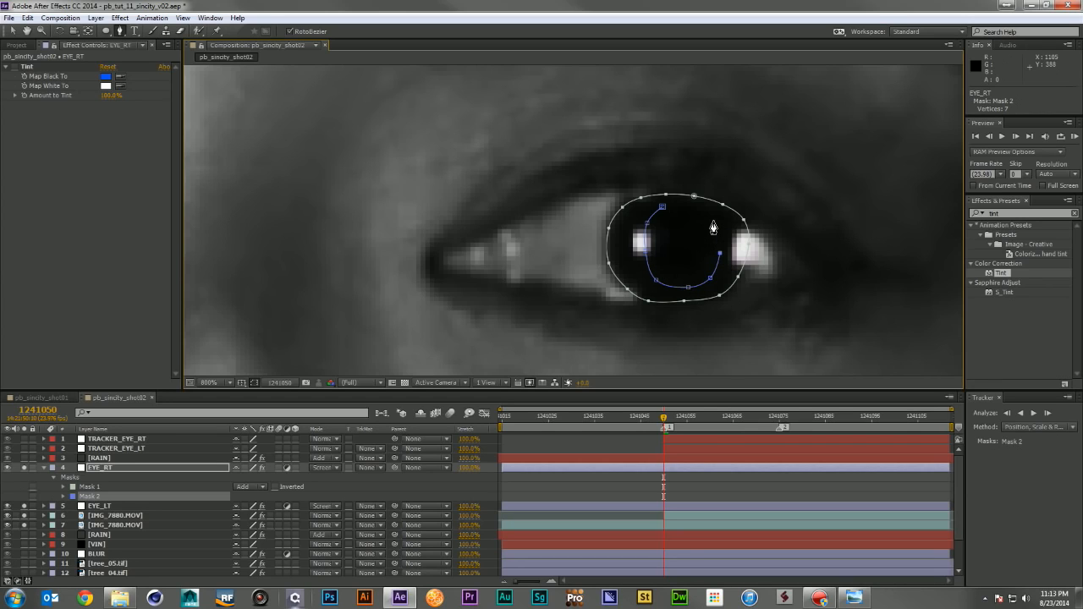
click(713, 222)
click(693, 207)
click(663, 207)
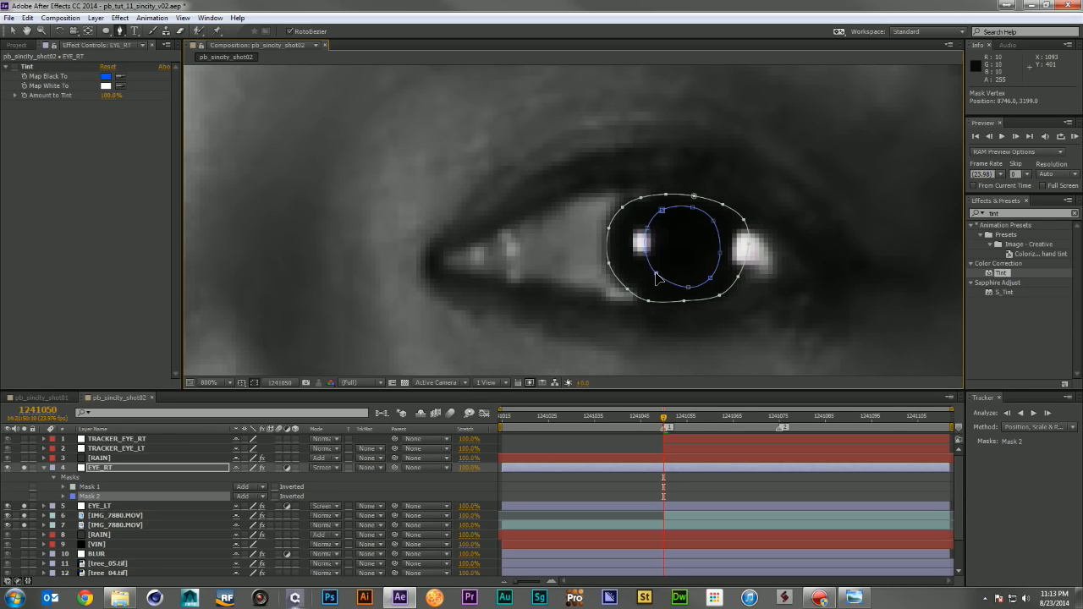
drag(687, 287, 686, 283)
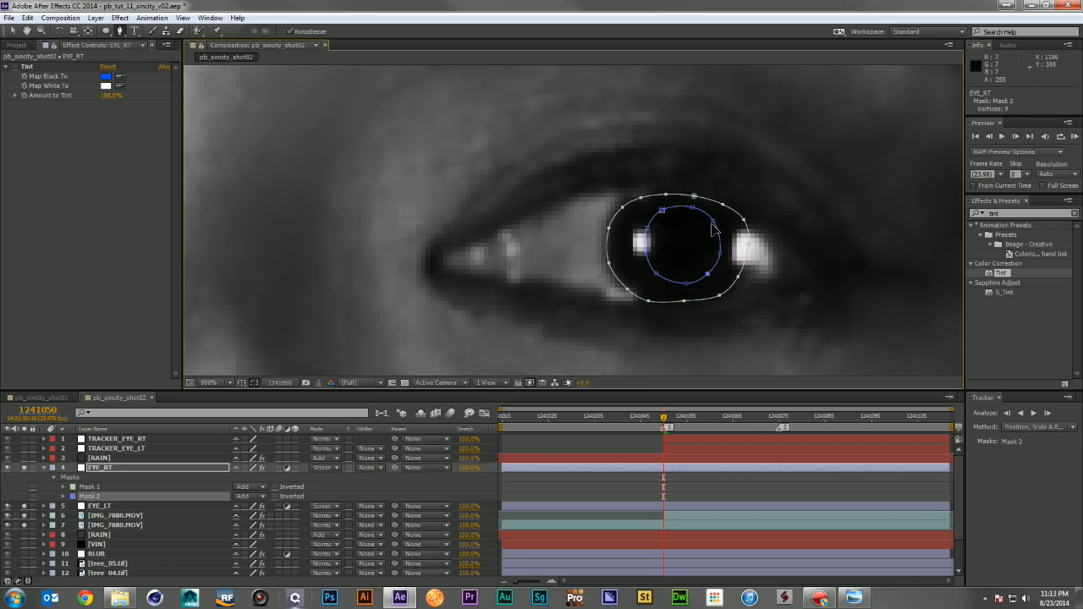
- Feather both EYE_RT masks by 5 pixels
click(121, 467)
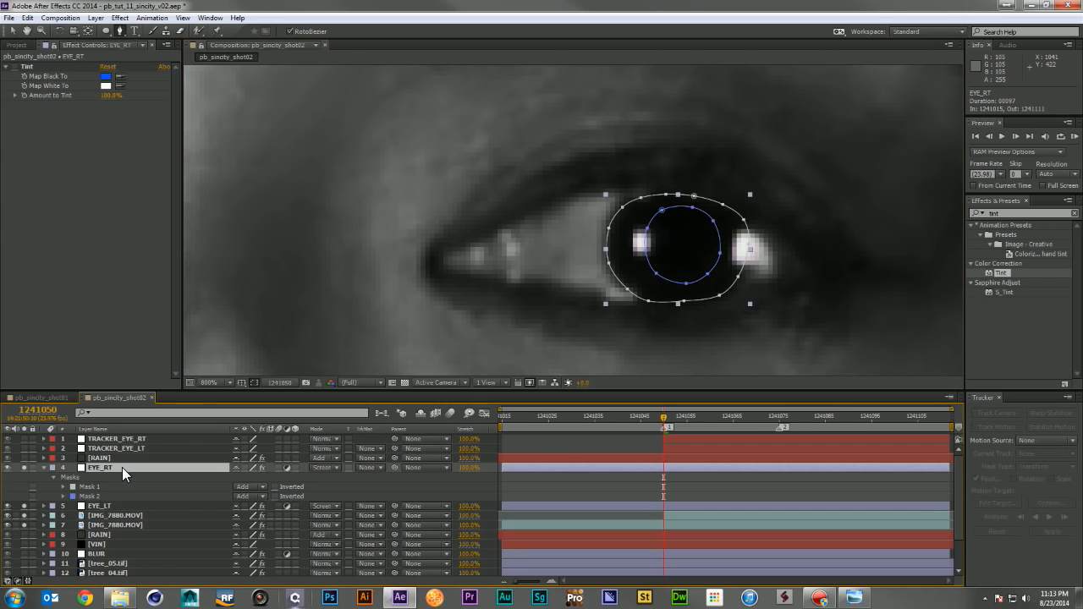
key(f)
click(244, 487)
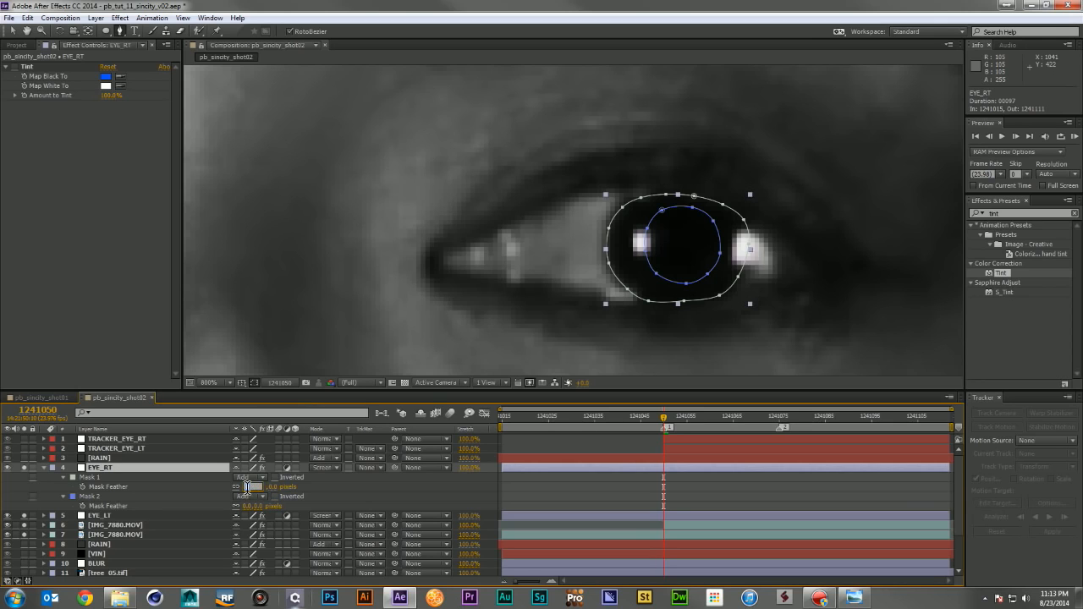
text(5)
key(Return)
click(250, 506)
text(5)
key(Return)
- Adjust the Mask Expansion value of Mask 1 on the EYE_RT layer
click(154, 496)
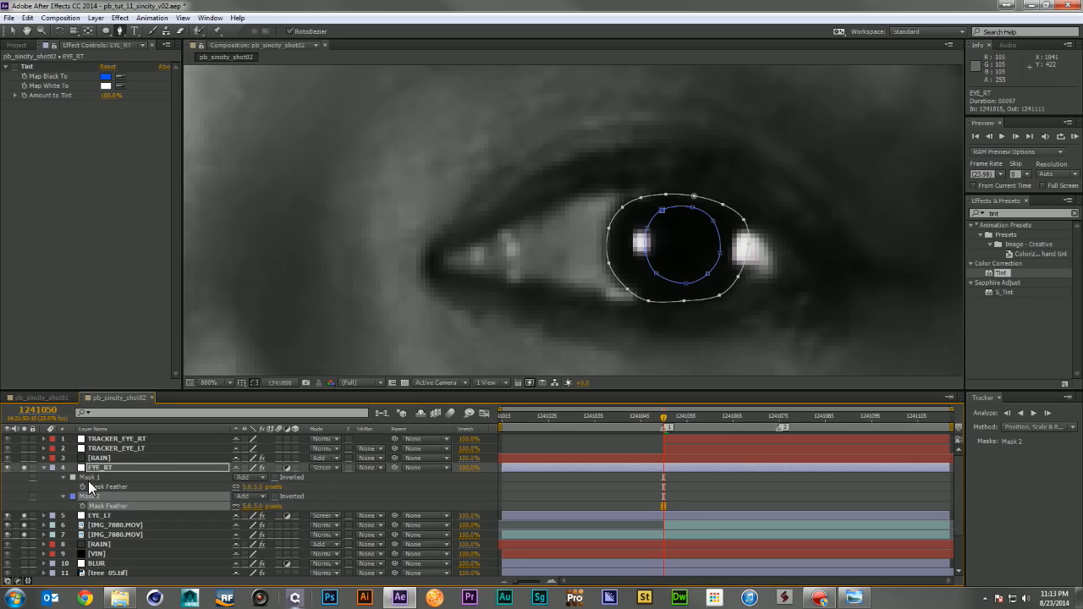
key(m)
key(m)
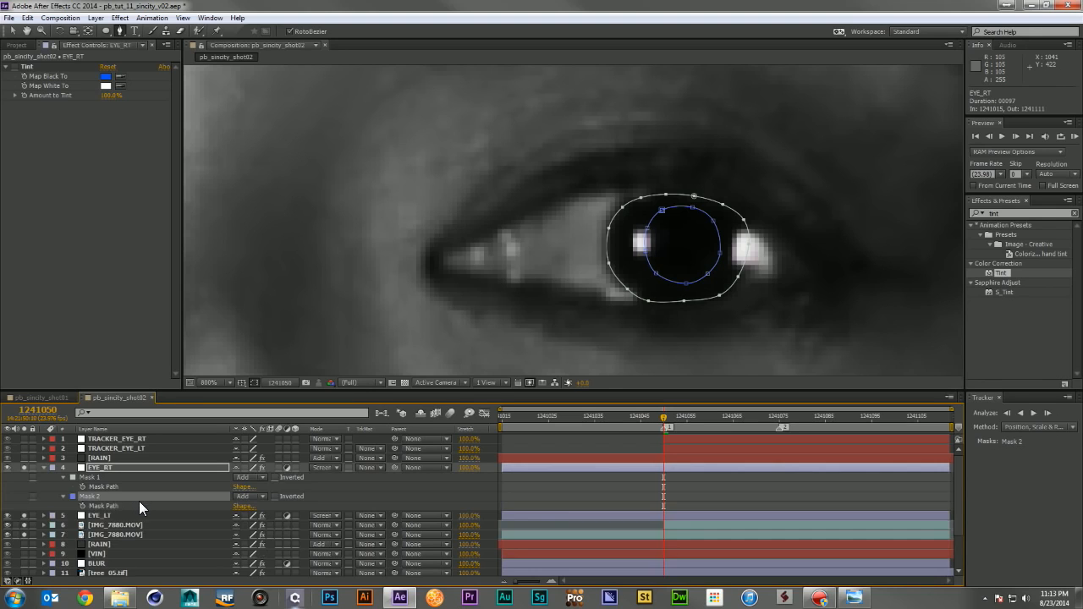
click(237, 515)
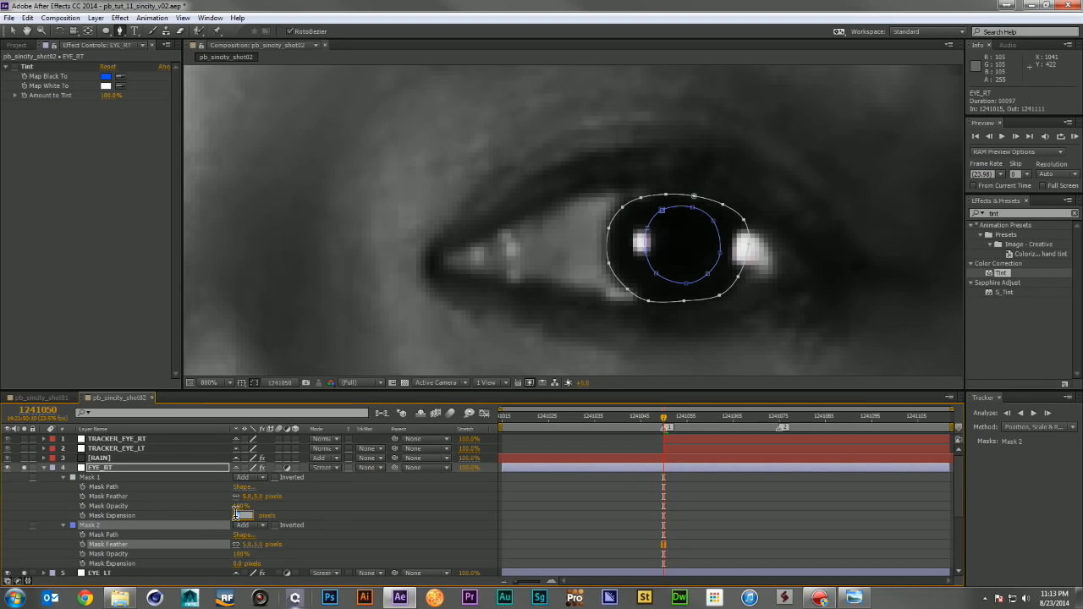
key(Return)
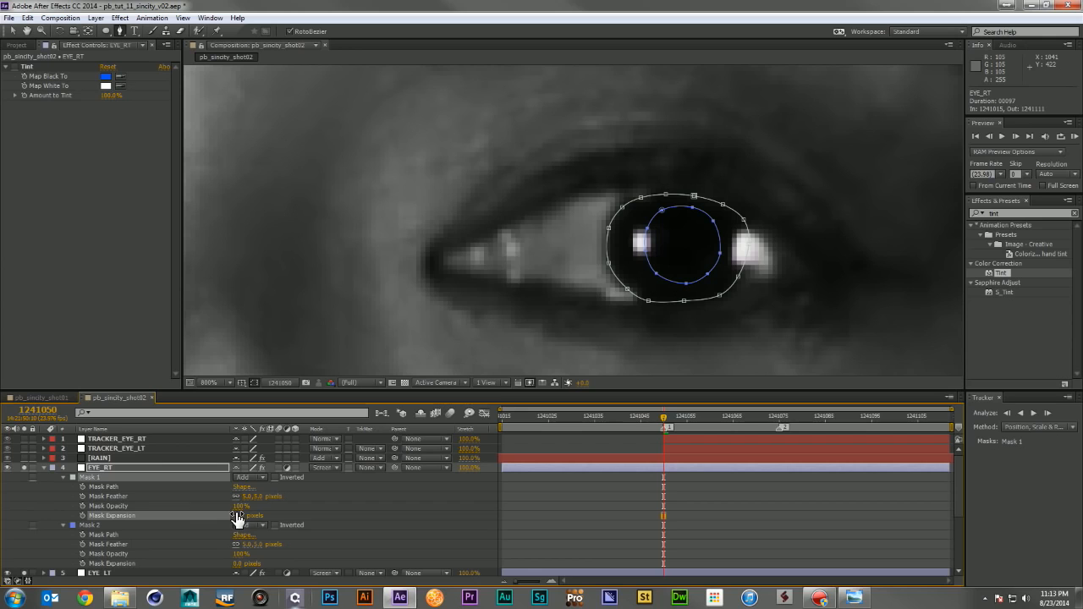
- Enable the Tint effect on EYE_RT and set its Mask 2 to Subtract so the pupil is cut out
click(43, 467)
click(5, 66)
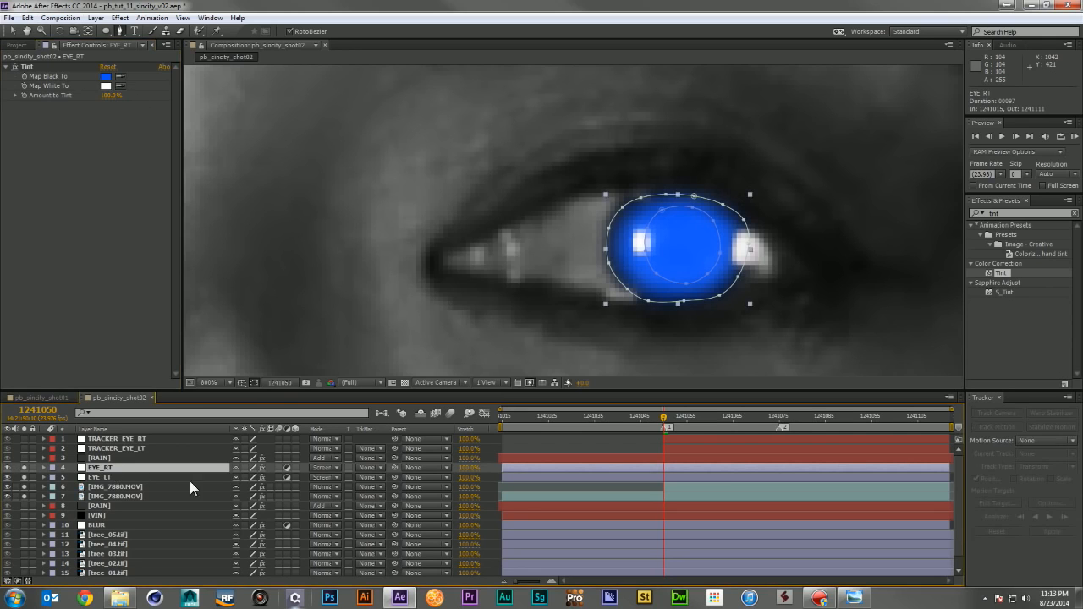
key(m)
click(261, 496)
click(272, 440)
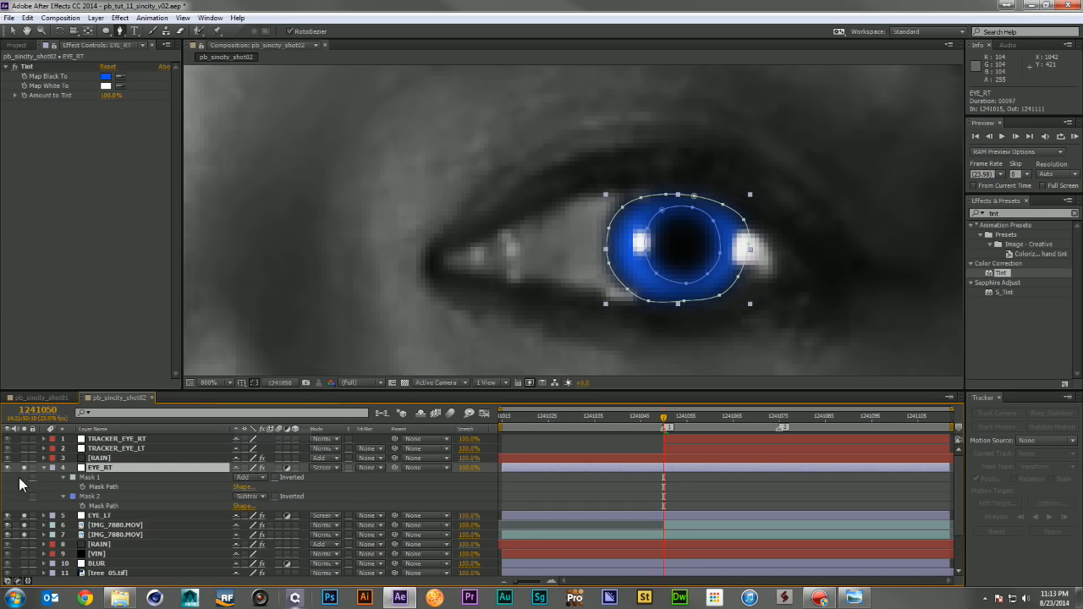
click(43, 467)
click(557, 436)
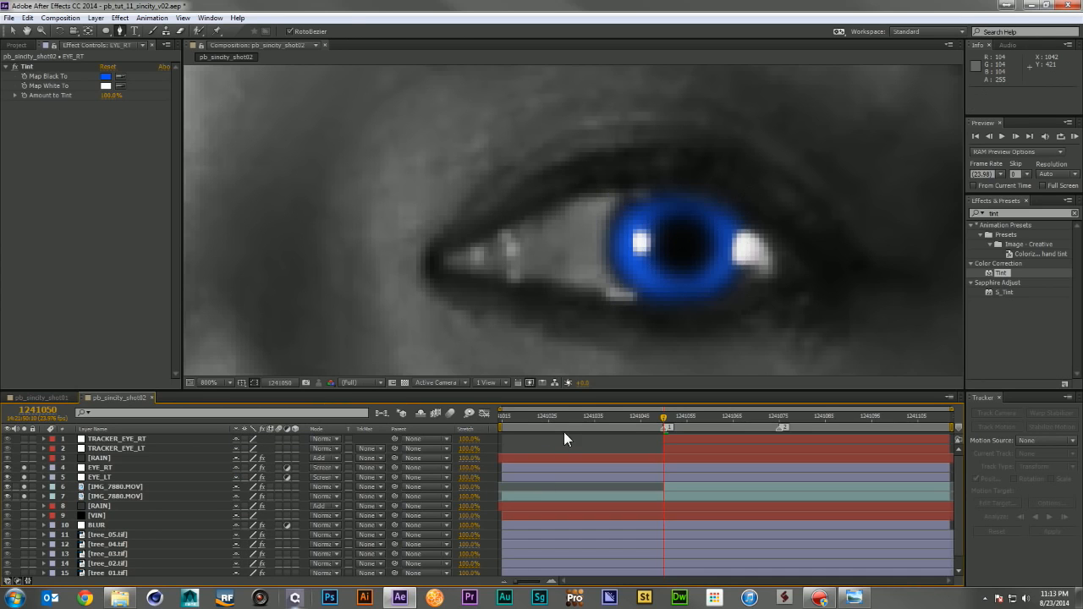
- Move EYE_RT's pupil mask horizontally by about 0.5 pixel, away from the nose, to center it on the pupil
scroll(668, 278, down, 6)
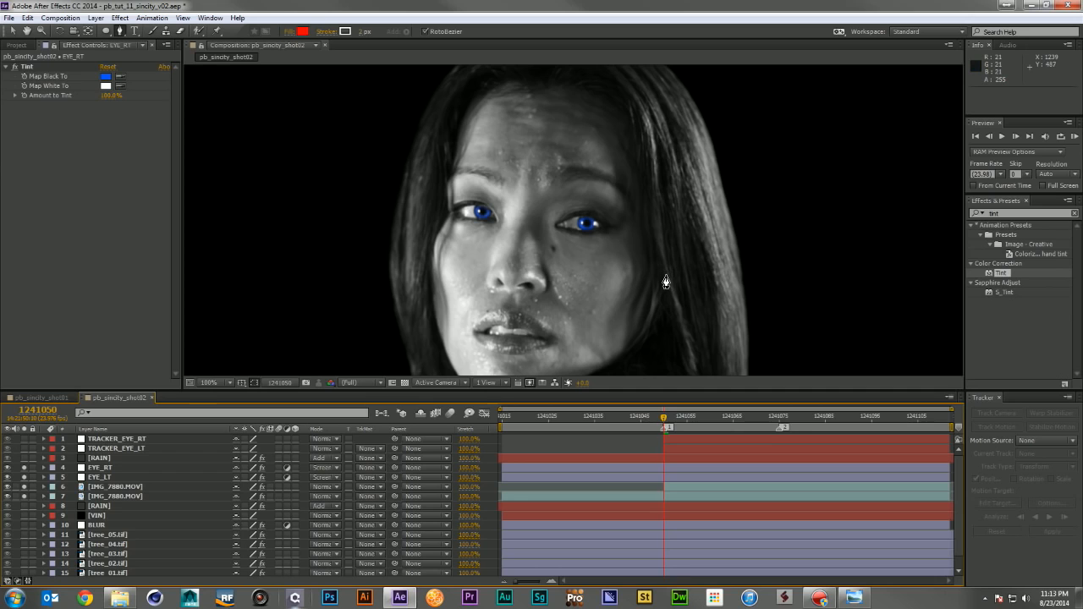
scroll(666, 282, down, 2)
key(space)
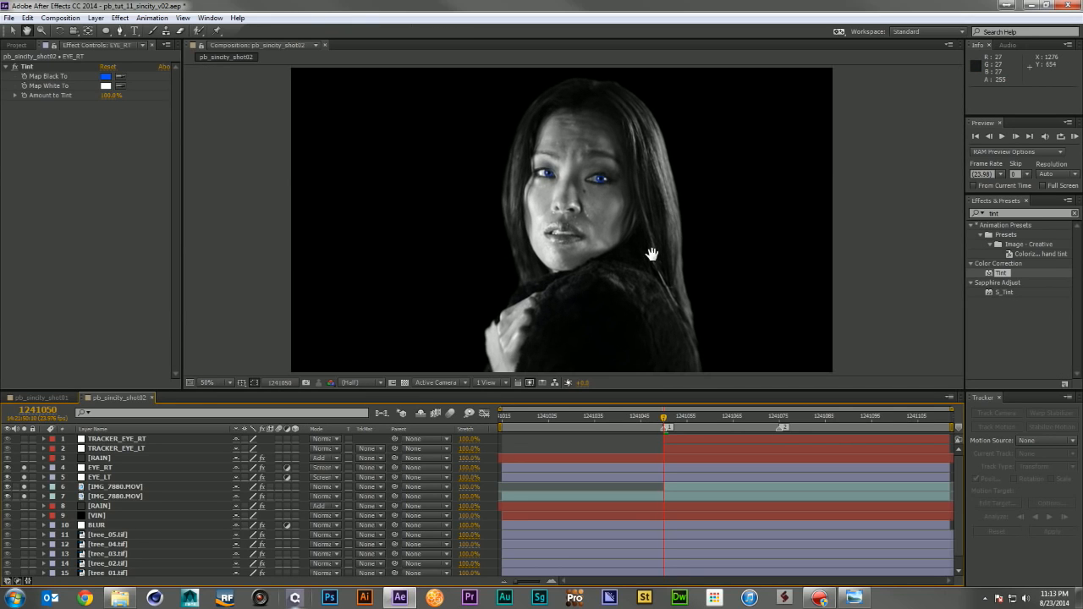
scroll(642, 270, up, 8)
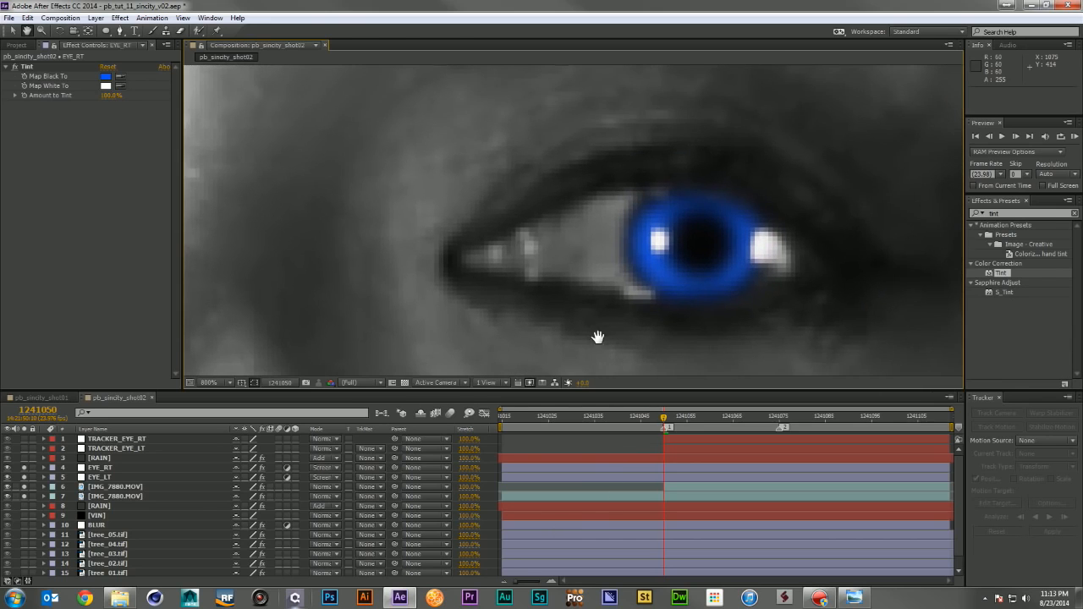
key(g)
click(157, 466)
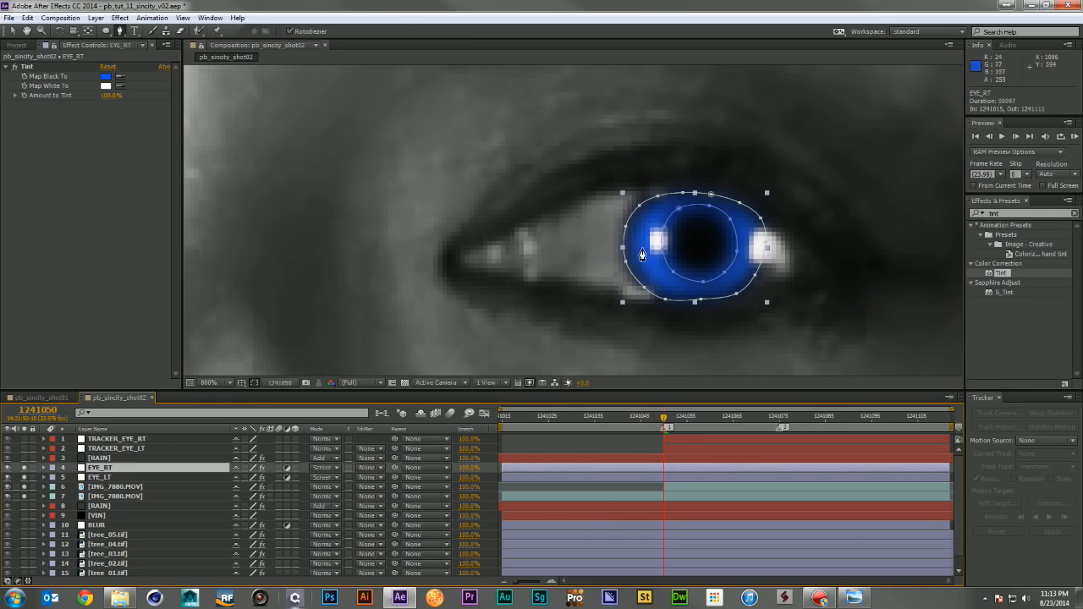
key(v)
double_click(682, 208)
drag(747, 230, 742, 237)
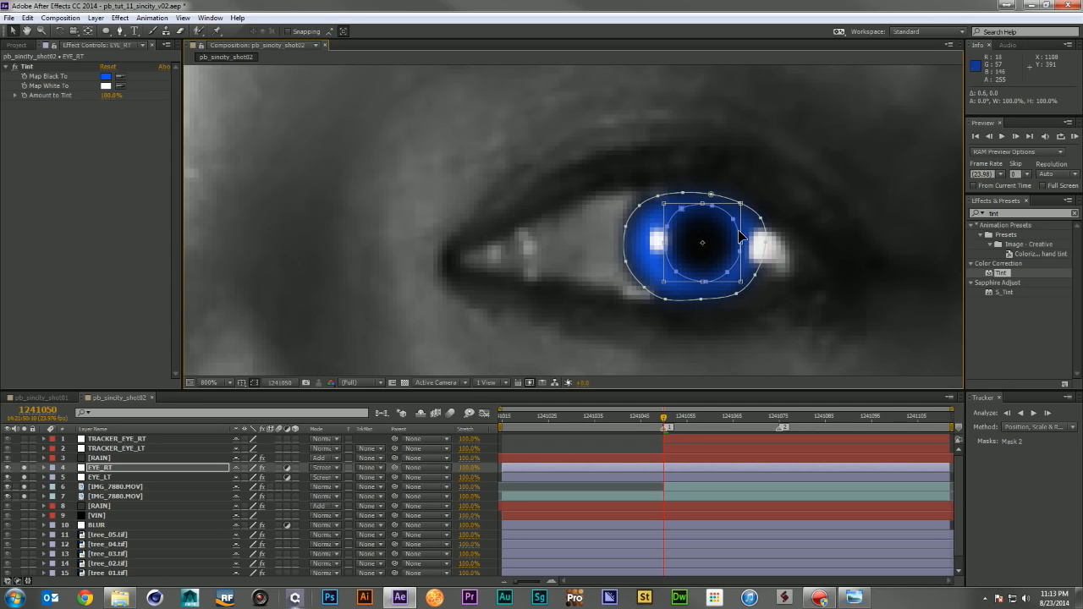
- Trim the start of both EYE_RT and EYE_LT to frame 1241050
key(comma)
key(comma)
key(comma)
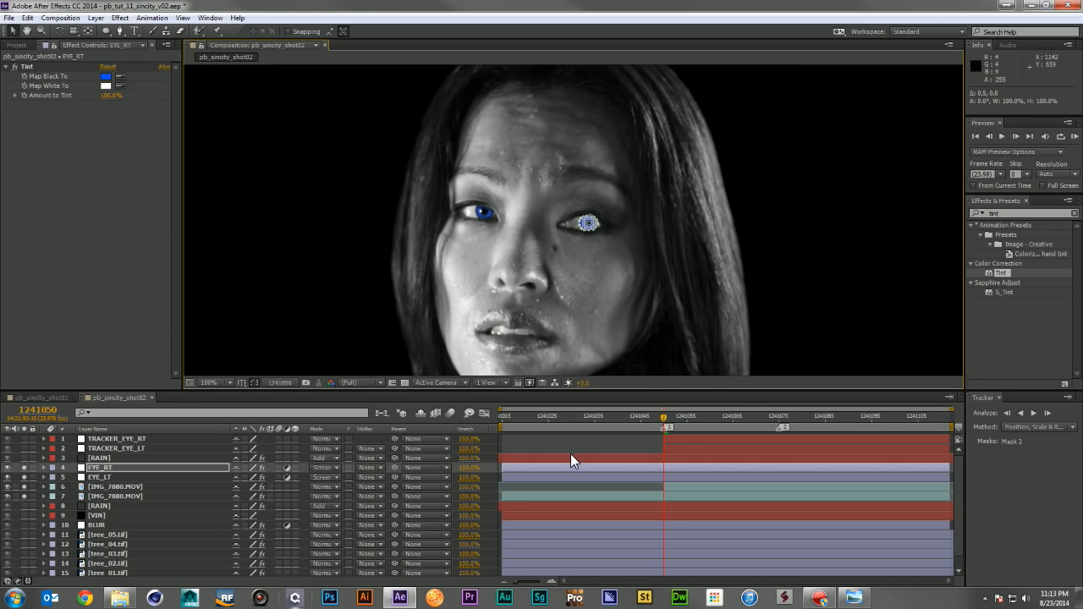
click(579, 440)
key(comma)
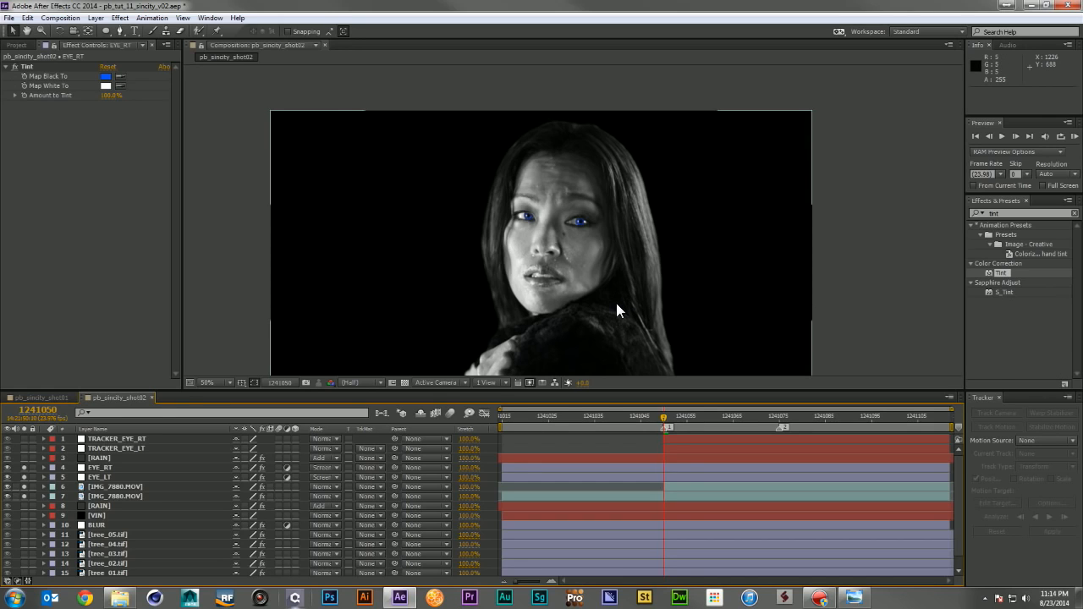
drag(599, 313, 600, 273)
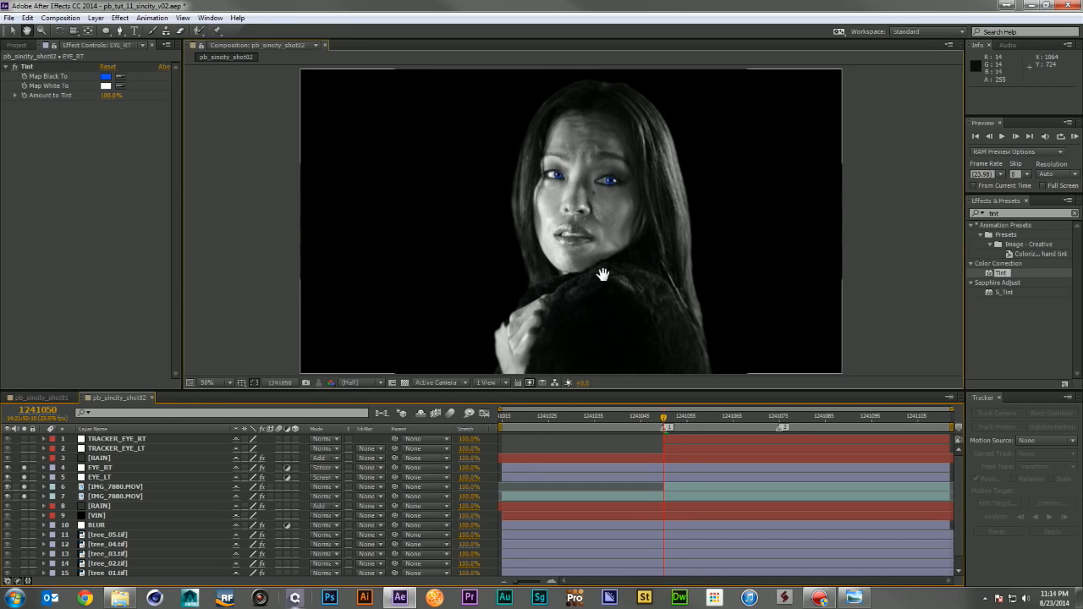
click(544, 466)
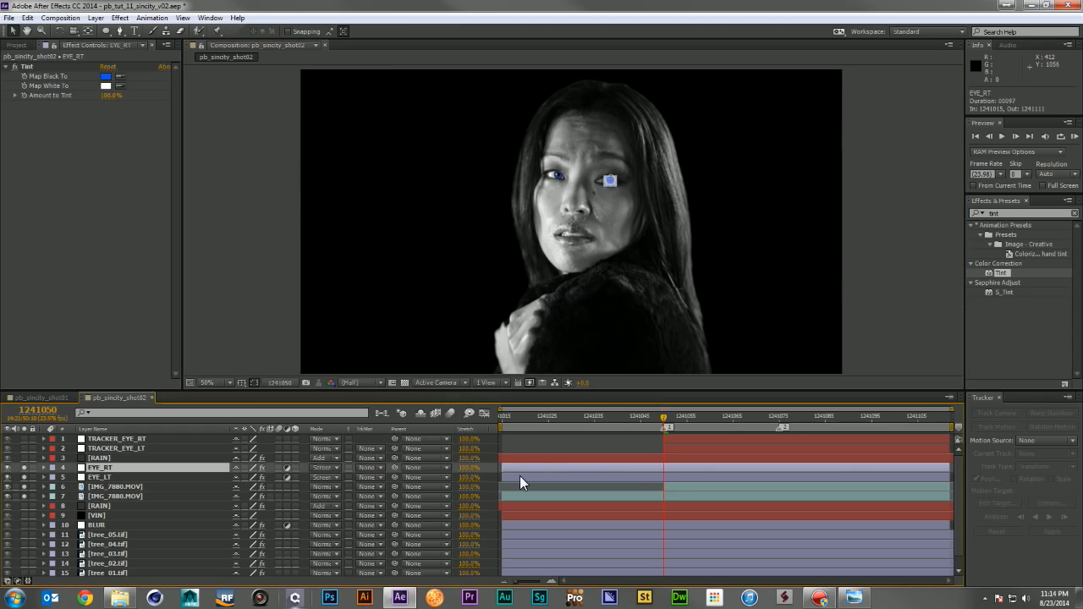
shift+click(519, 475)
drag(505, 476, 655, 476)
- Keyframe the opacity of EYE_RT and EYE_LT from 0% at frame 1241050 to 100% at frame 1241075
key(t)
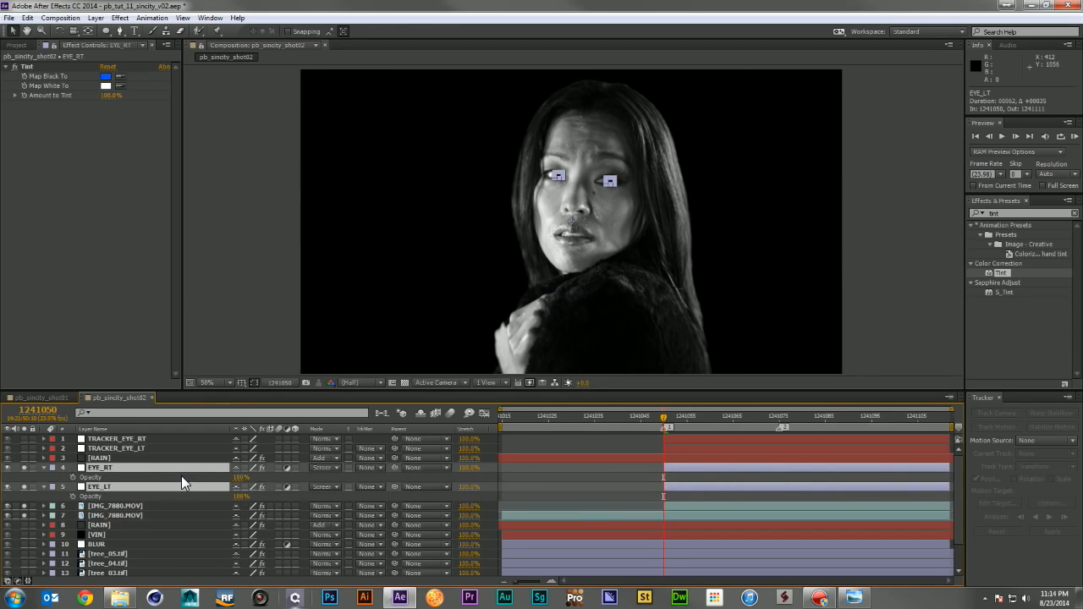
click(71, 478)
click(664, 477)
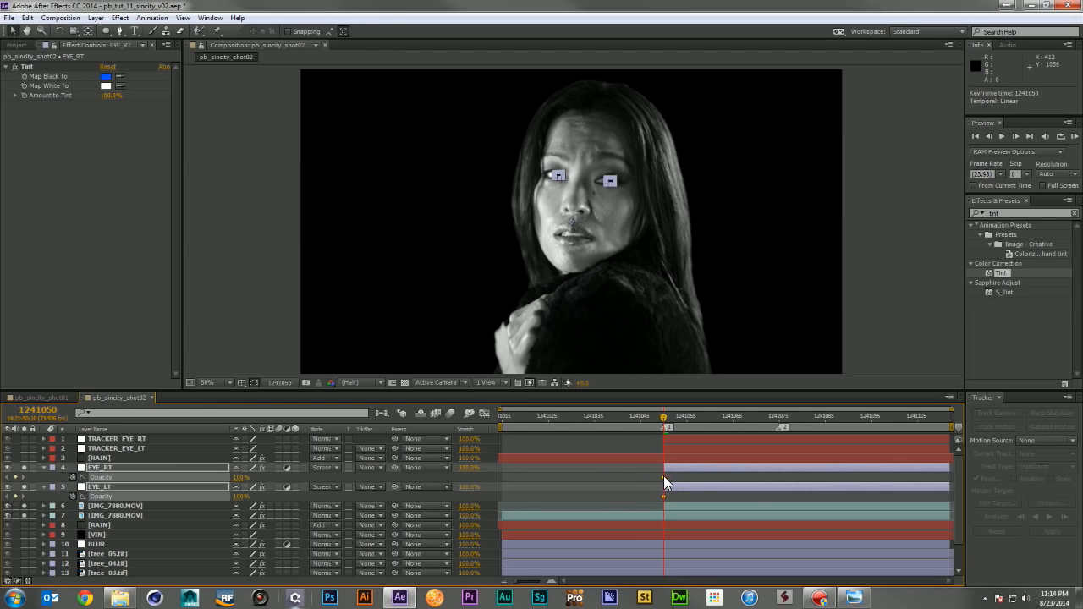
drag(242, 484, 88, 479)
click(778, 418)
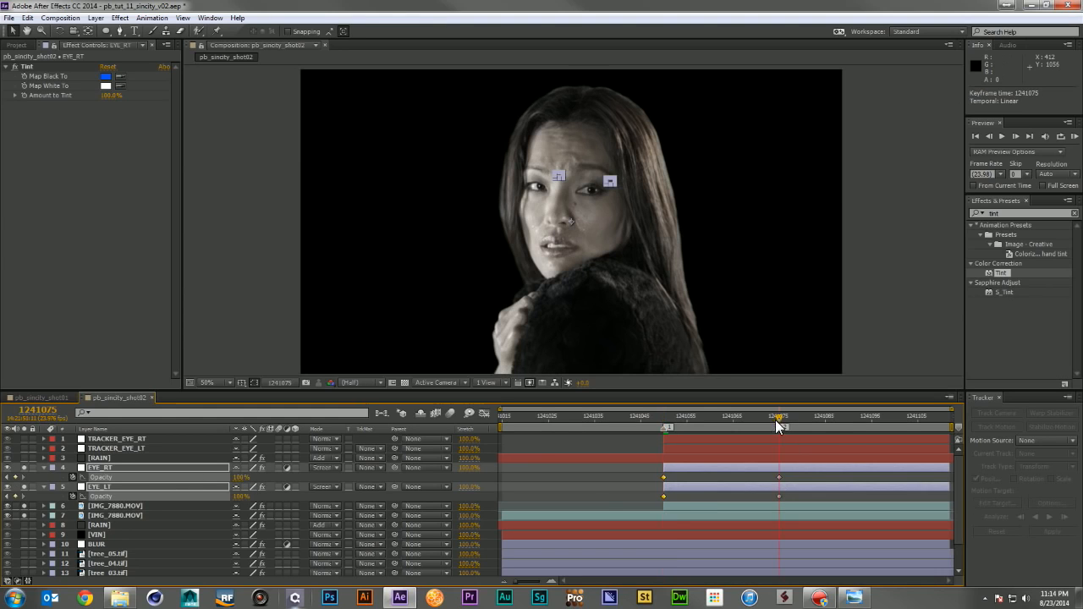
click(602, 486)
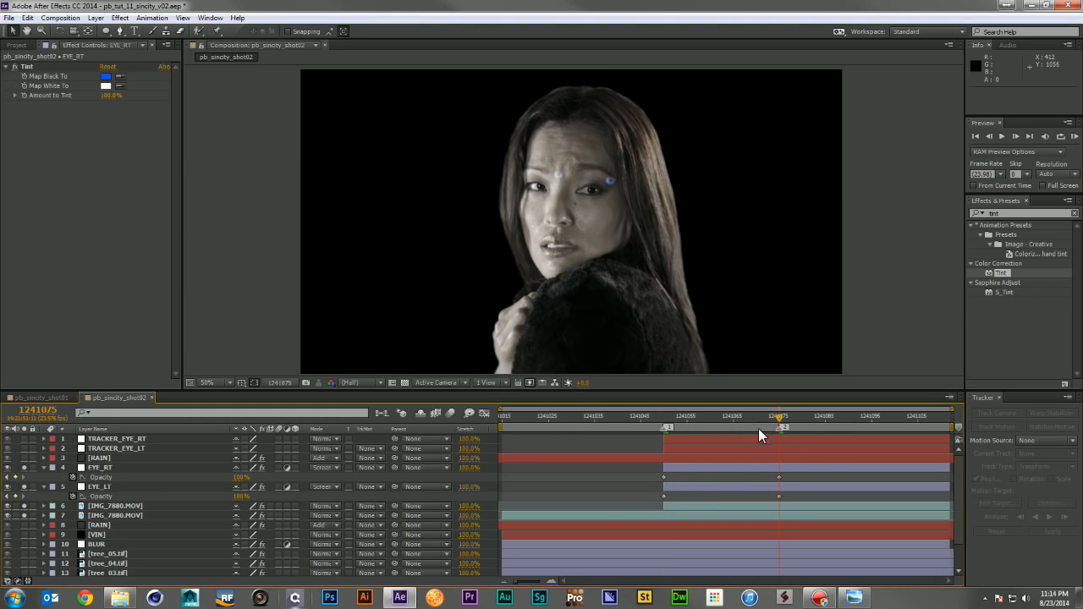
- At frame 1241050, parent EYE_RT to TRACKER_EYE_RT and EYE_LT to TRACKER_EYE_LT, and scrub forward to check the tracking
click(663, 415)
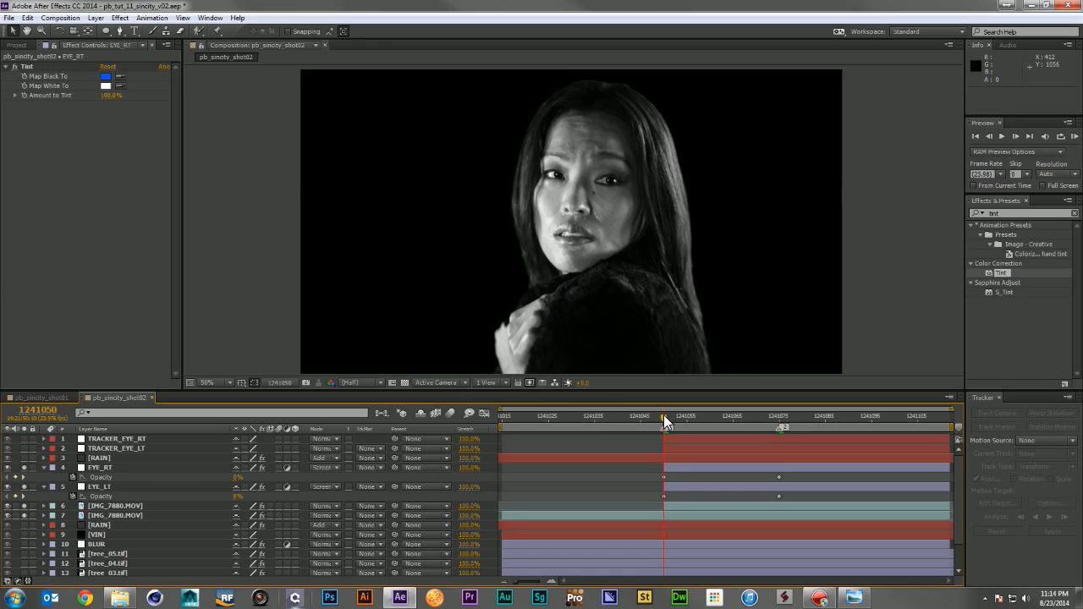
click(134, 465)
drag(391, 465, 161, 440)
click(169, 487)
drag(330, 479, 172, 450)
click(620, 466)
drag(672, 415, 843, 435)
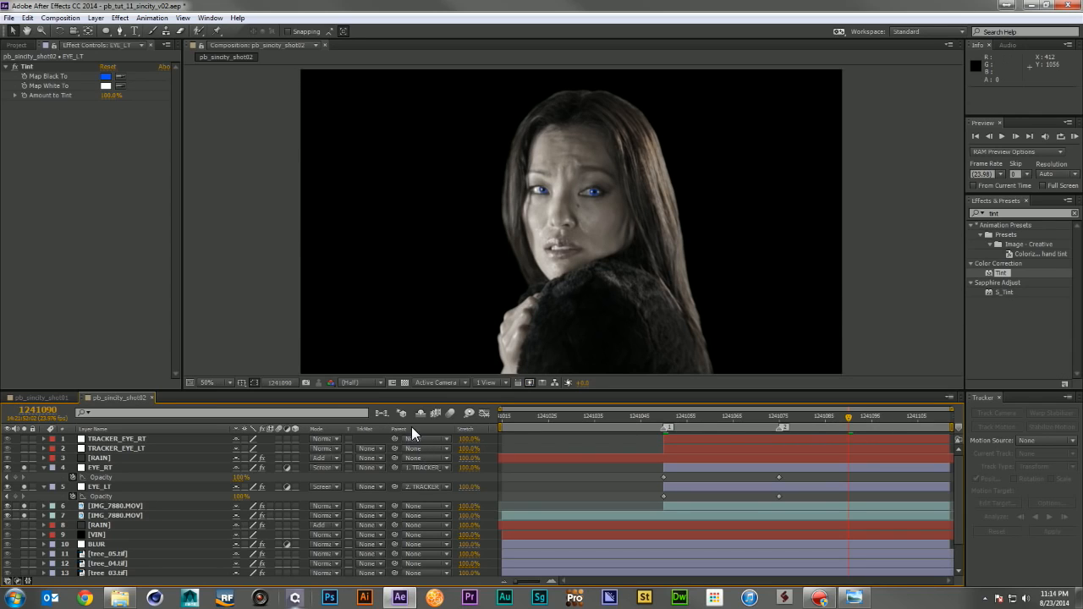
- Set the opacity keyframes of both eye layers at frame 1241075 to 80%
click(104, 484)
shift+click(106, 467)
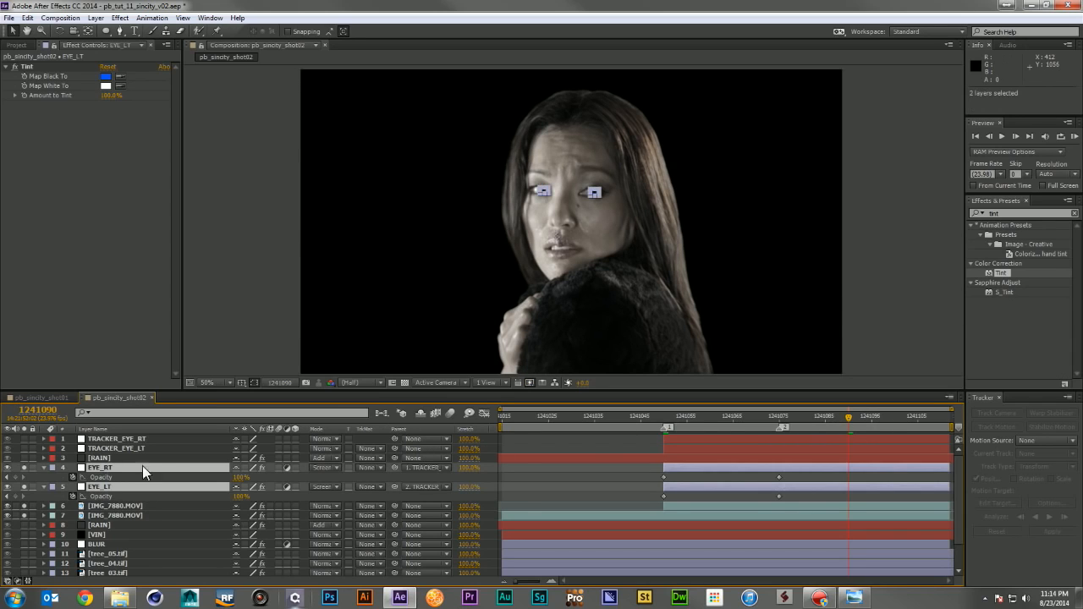
click(777, 413)
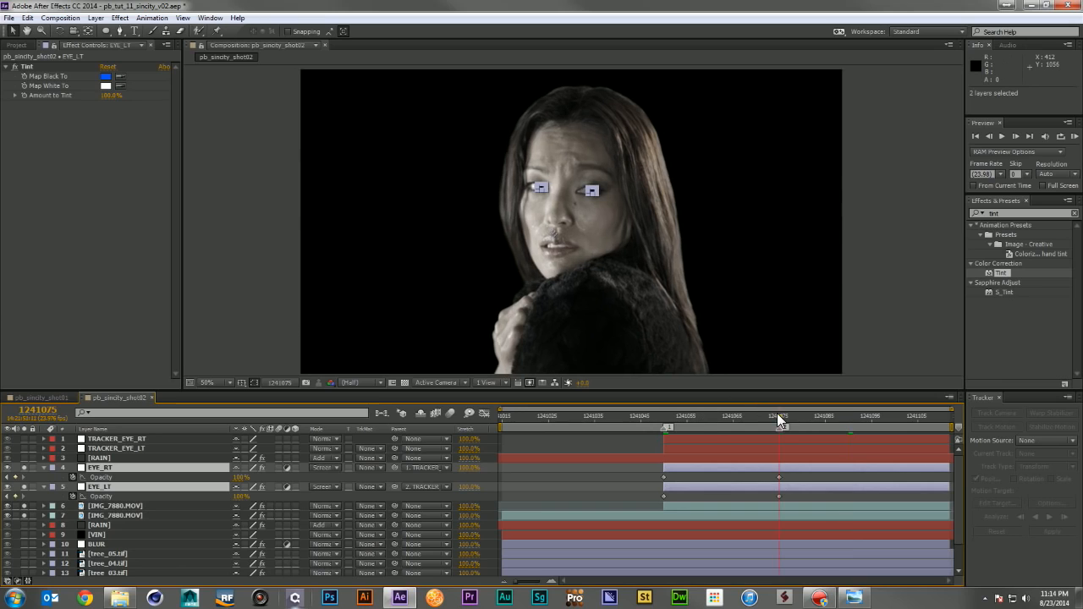
click(241, 477)
key(Return)
click(630, 486)
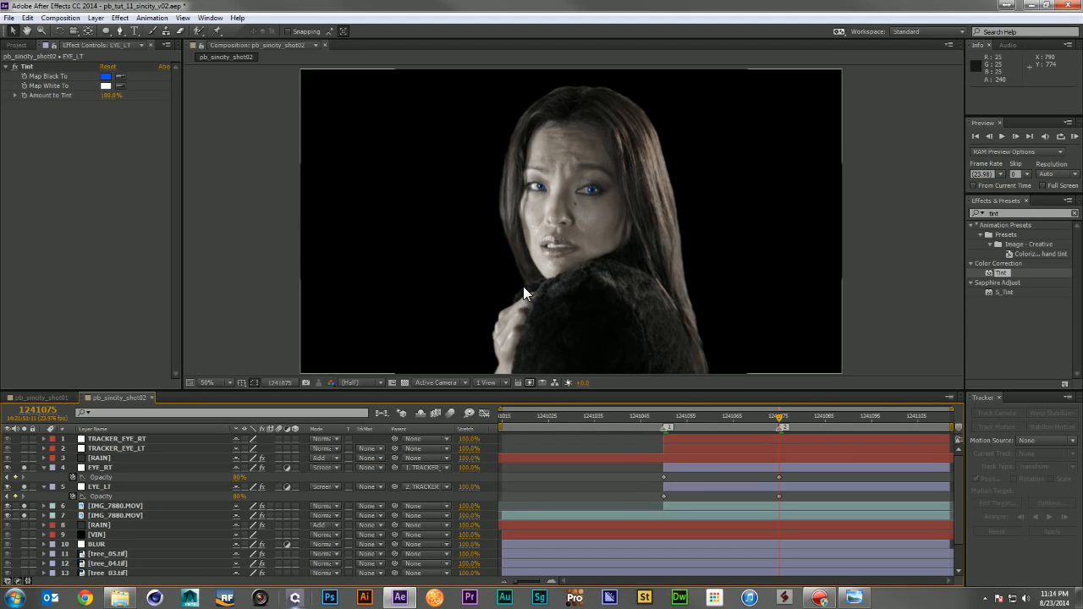
- Turn off solo for the eye and footage layers and hide both tracker null layers
click(68, 466)
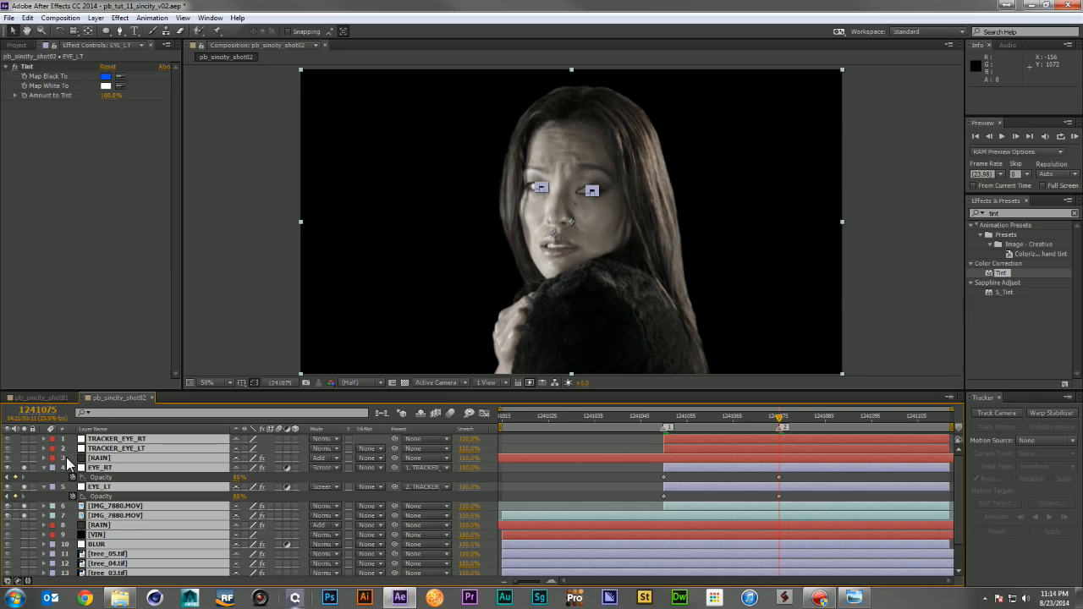
key(t)
click(551, 484)
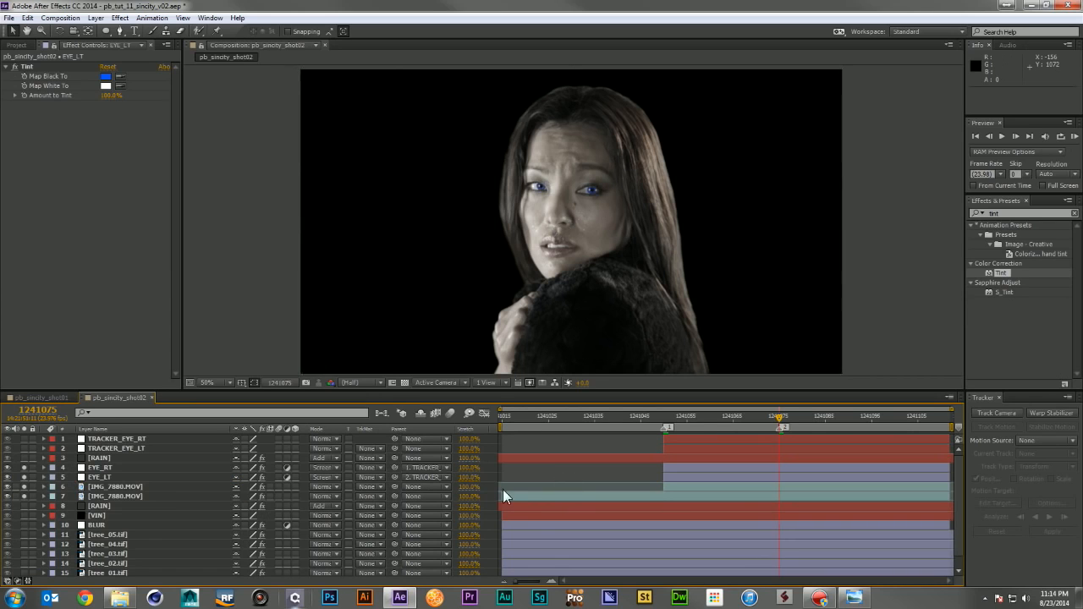
click(23, 468)
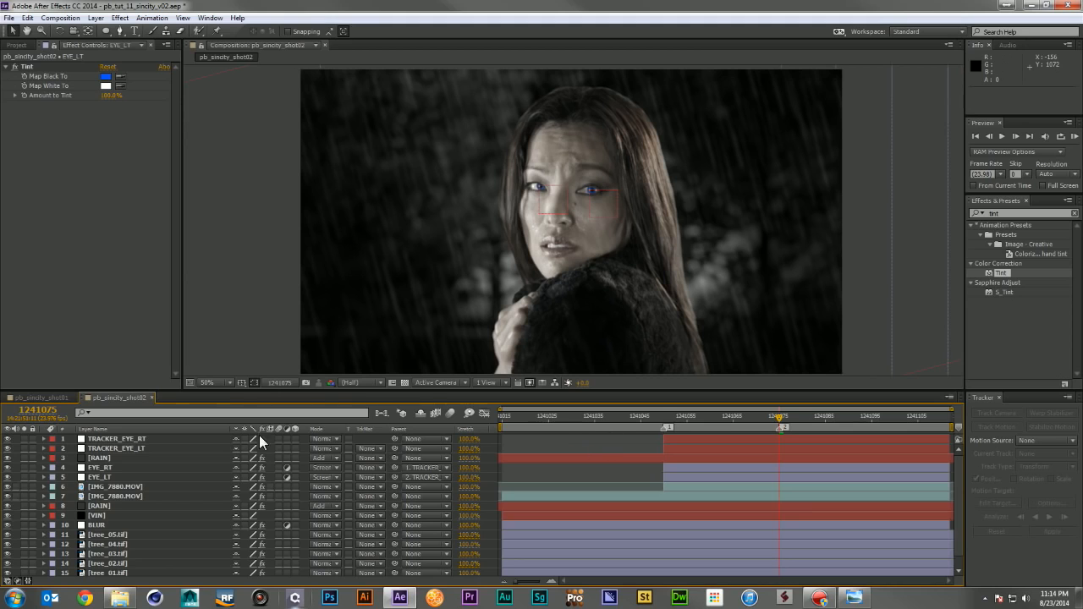
drag(8, 439, 8, 449)
- Play a RAM preview of the full shot from frame 1241015 to check the tinted eyes
click(498, 419)
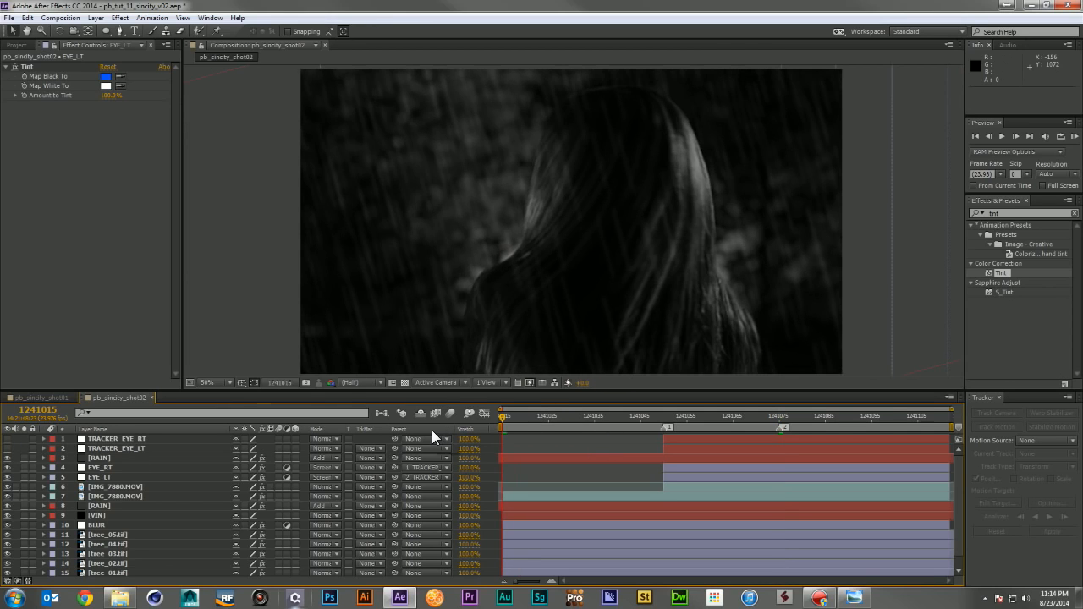
key(KP_0)
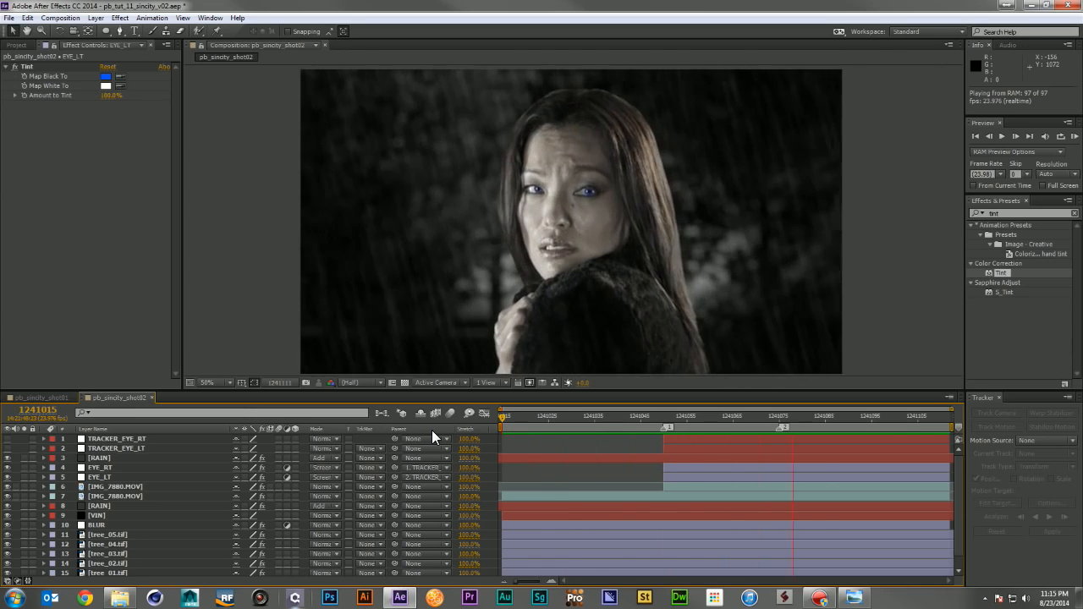
key(space)
- At frame 1241083, before the blink, set Mask Path keyframes on both masks of EYE_RT and EYE_LT
drag(730, 424, 822, 445)
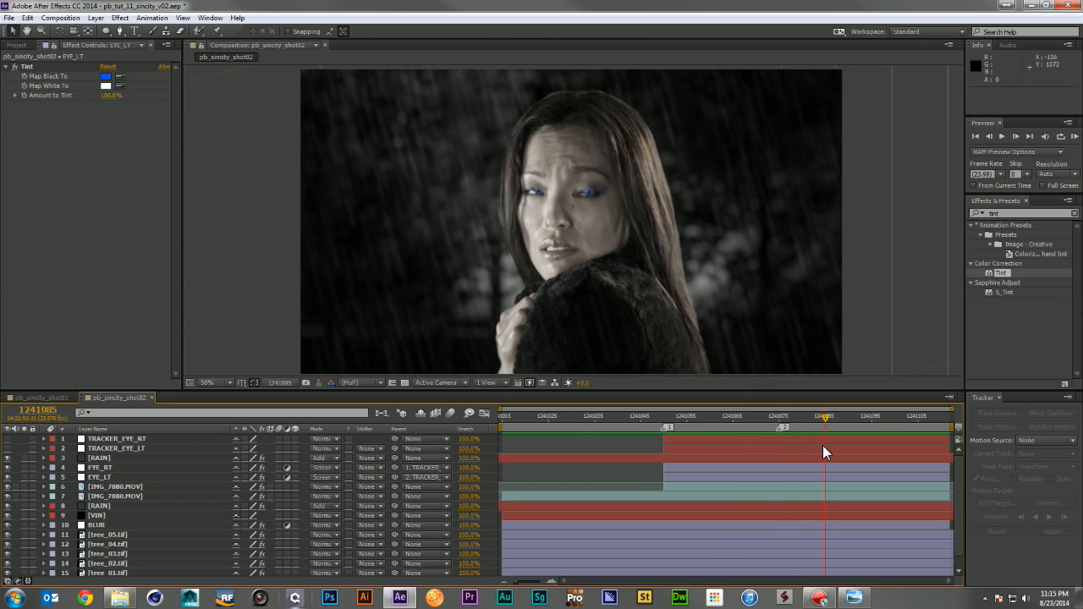
drag(823, 445, 814, 445)
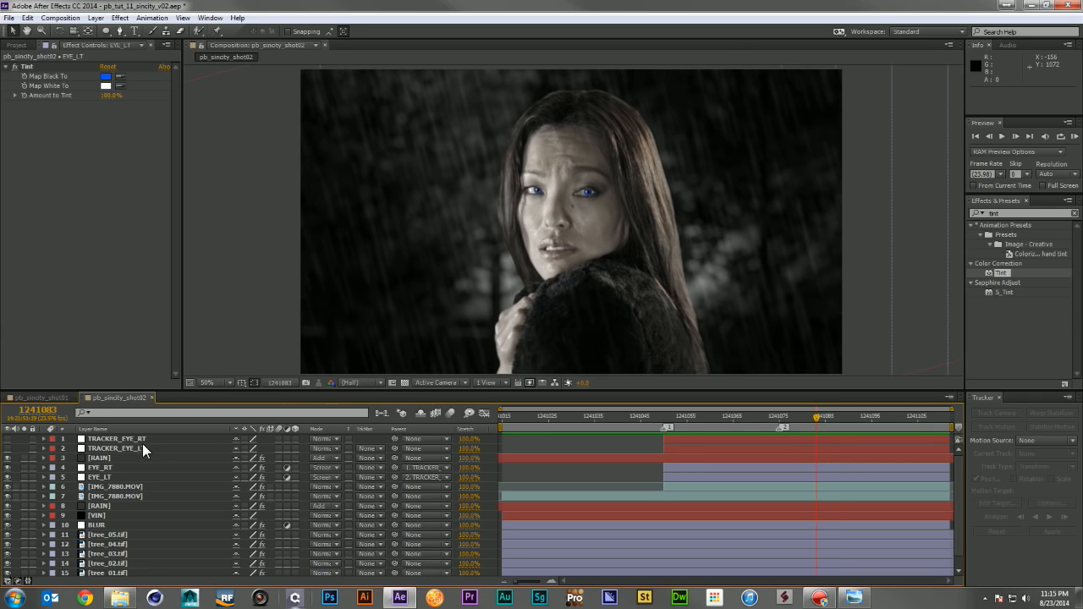
click(107, 468)
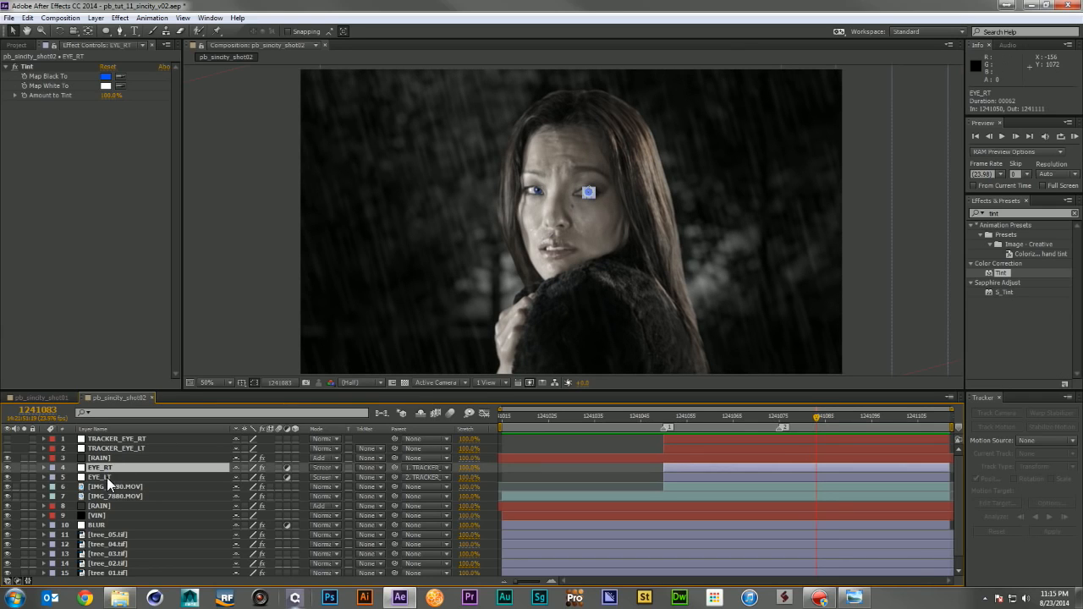
shift+click(108, 477)
key(m)
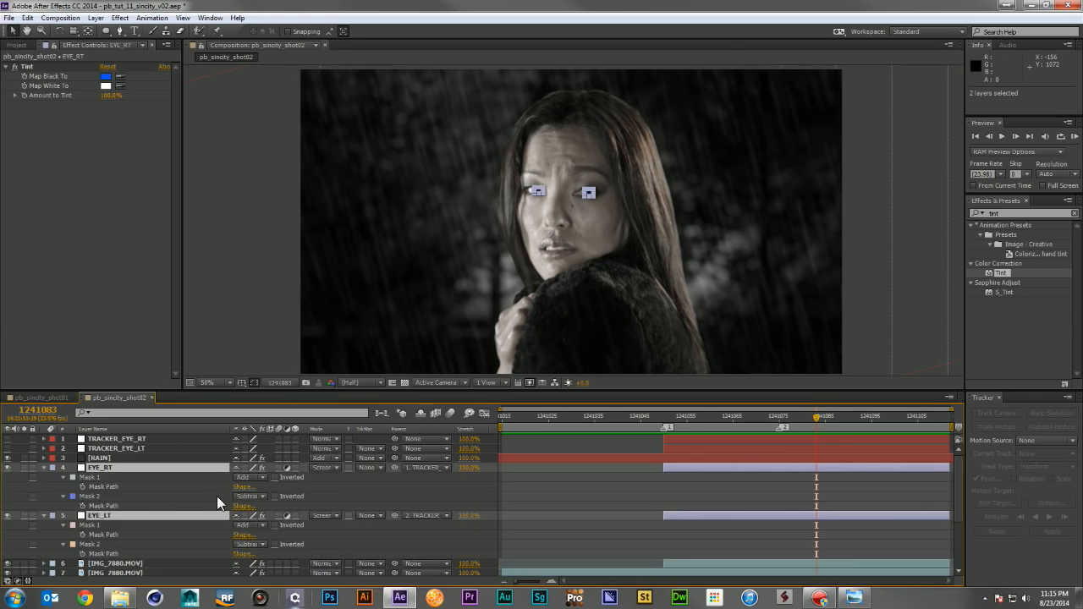
click(81, 487)
click(81, 506)
click(83, 535)
click(82, 554)
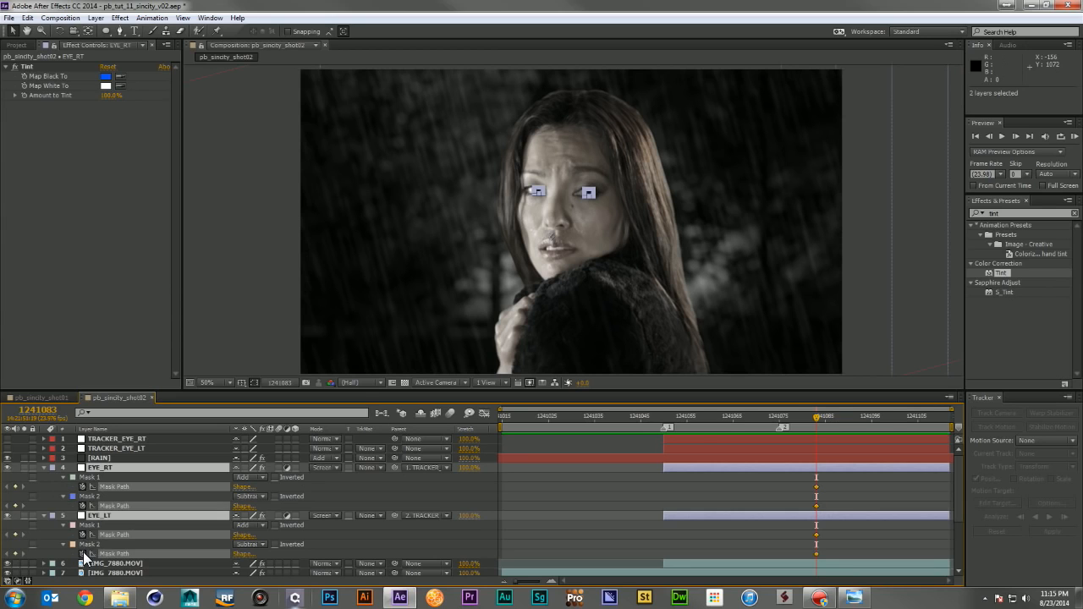
- At frame 1241086, add Mask Path keyframes to both masks of EYE_RT and EYE_LT
key(period)
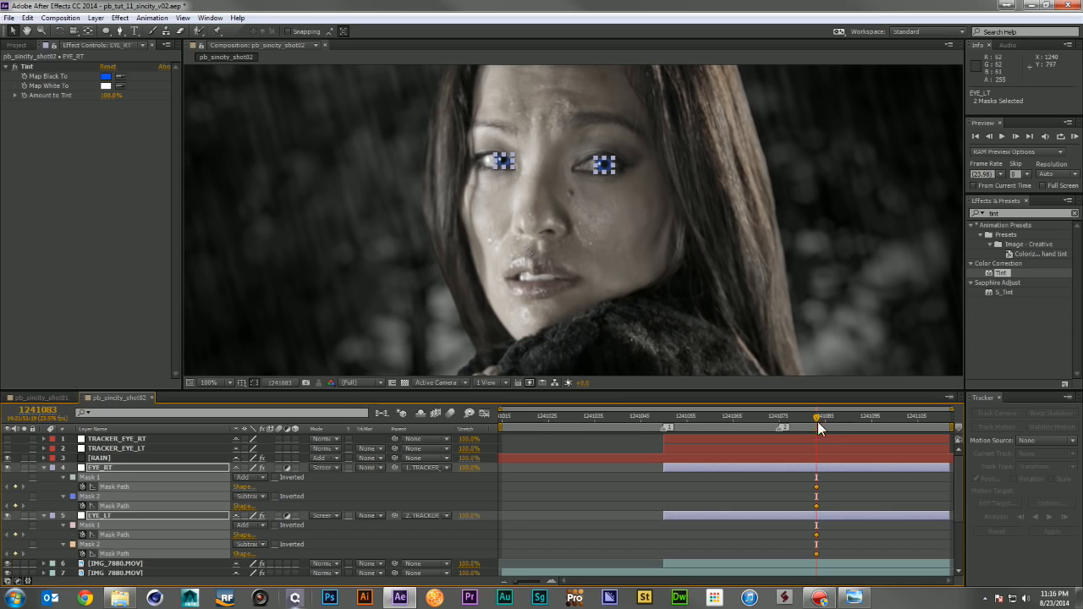
key(alt+Right)
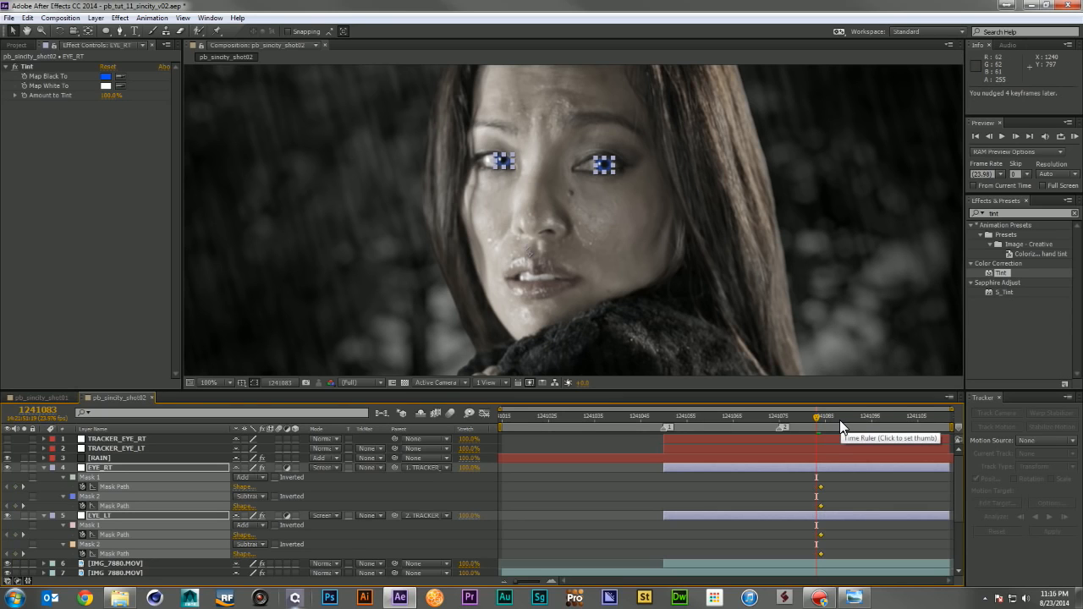
key(alt+Left)
key(Page_Down)
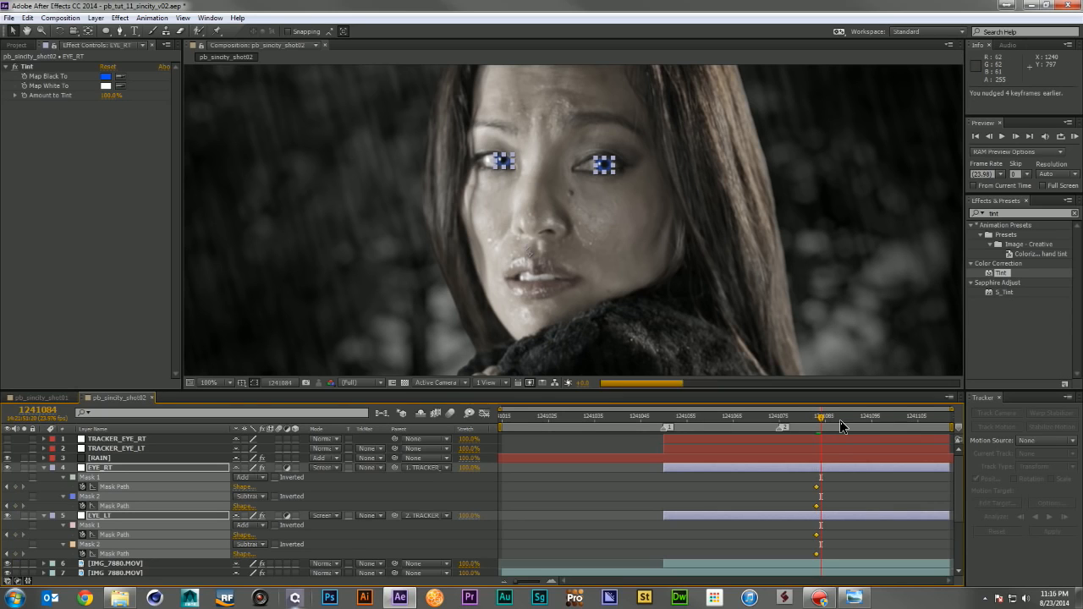
key(Page_Down)
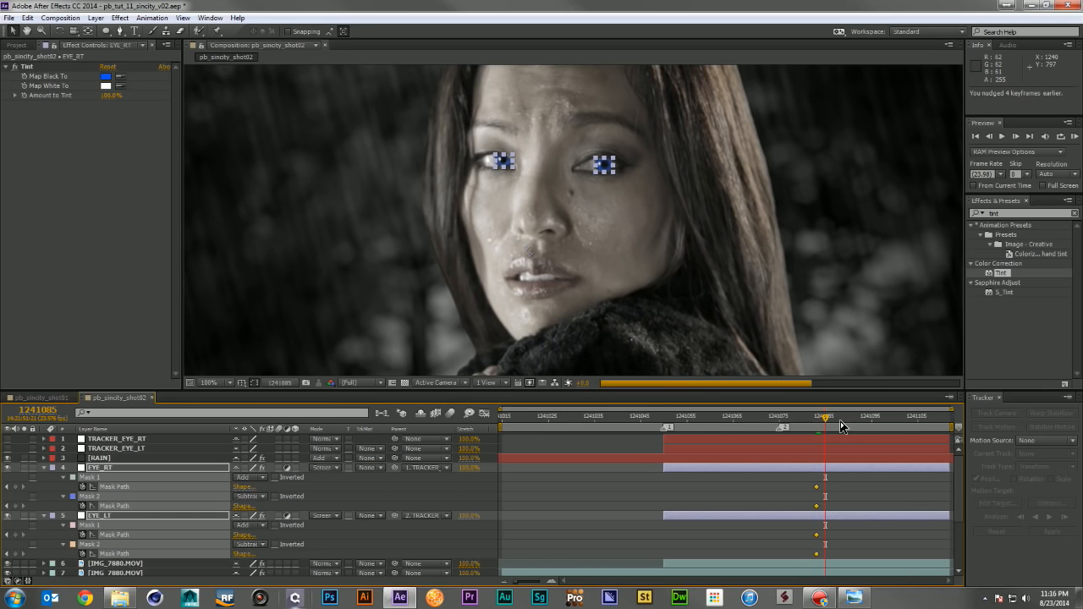
key(Page_Down)
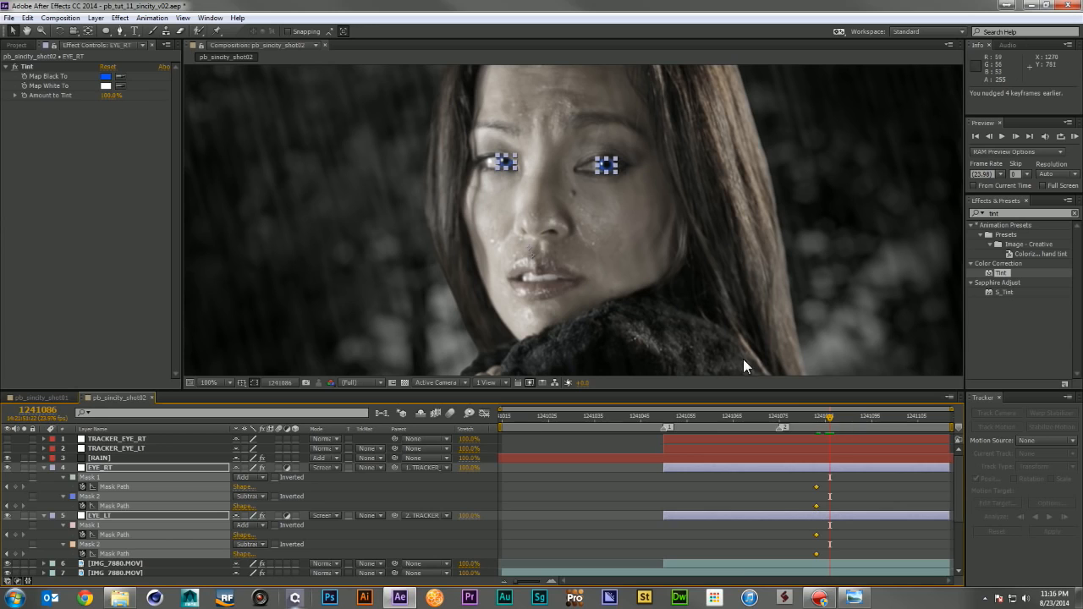
click(15, 555)
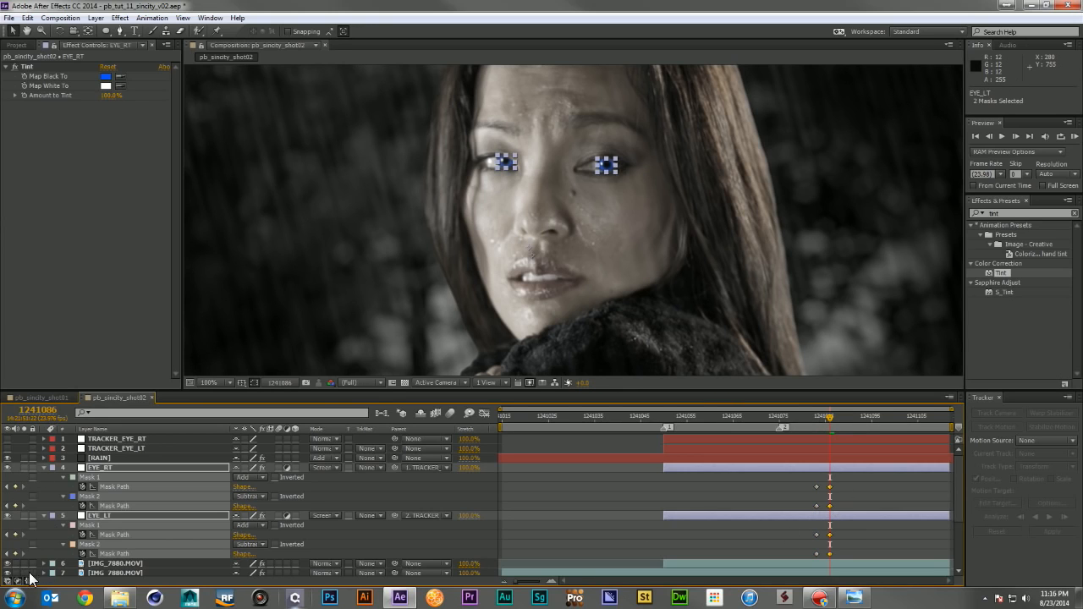
- Solo the two eye layers and both IMG_7880.MOV layers, and go to frame 1241085 with a close view of the eyes
drag(23, 573, 23, 559)
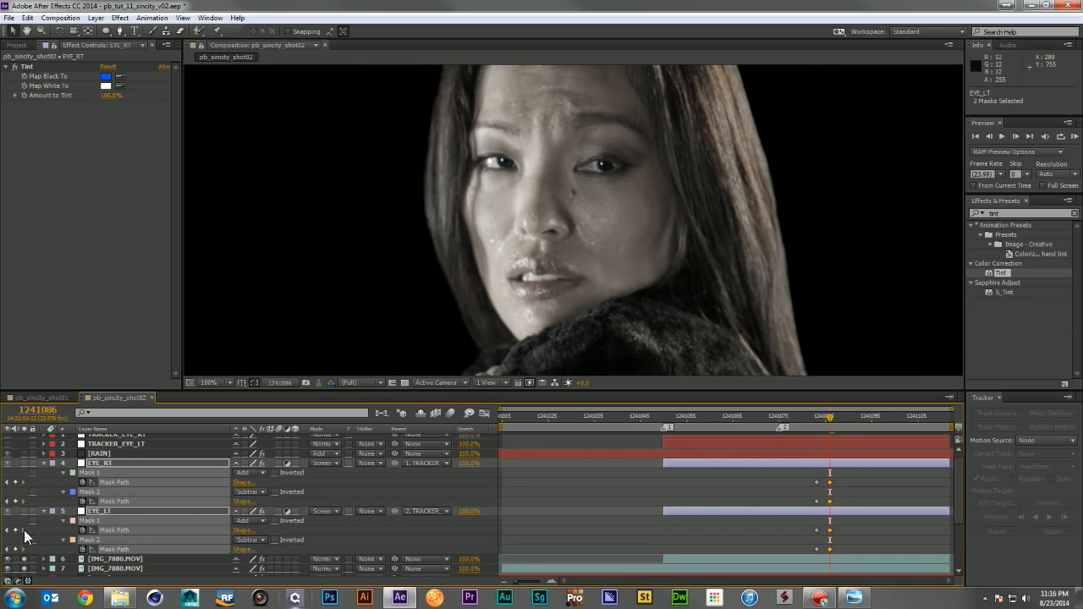
scroll(722, 191, up, 4)
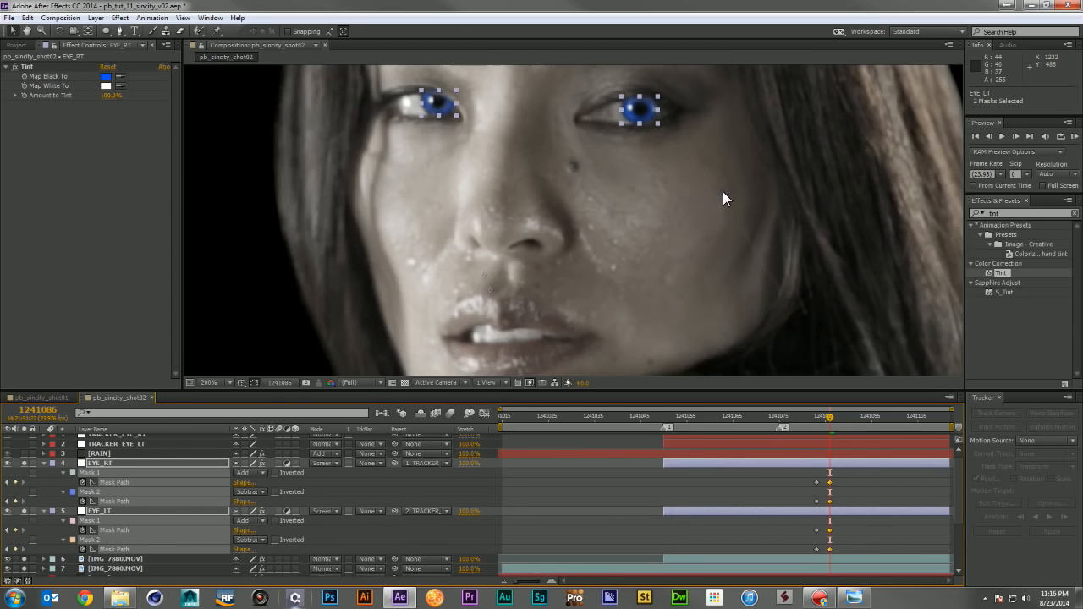
drag(653, 223, 598, 344)
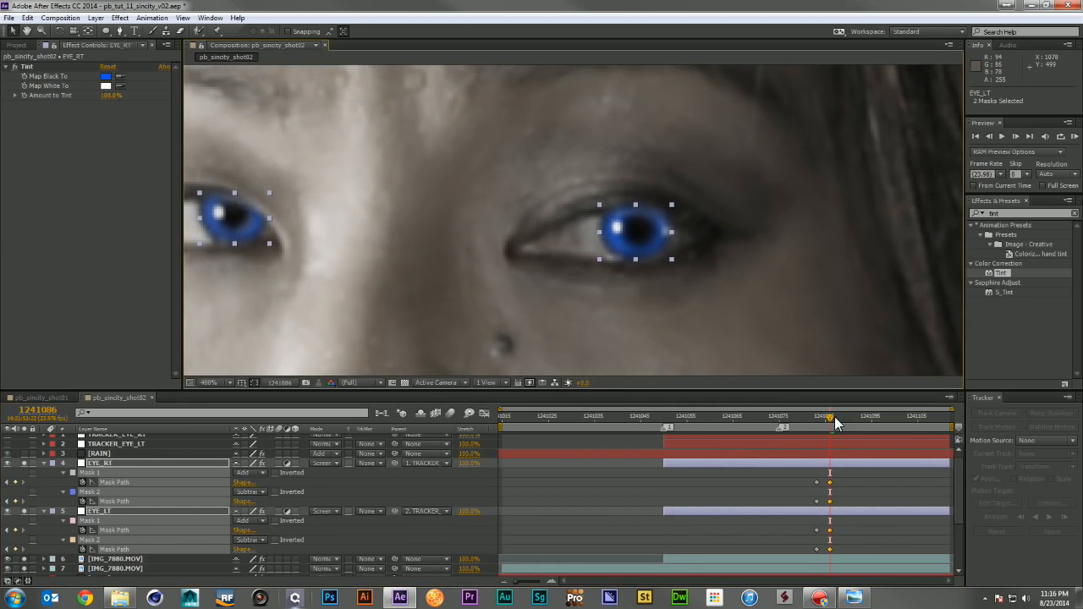
scroll(836, 537, up, 4)
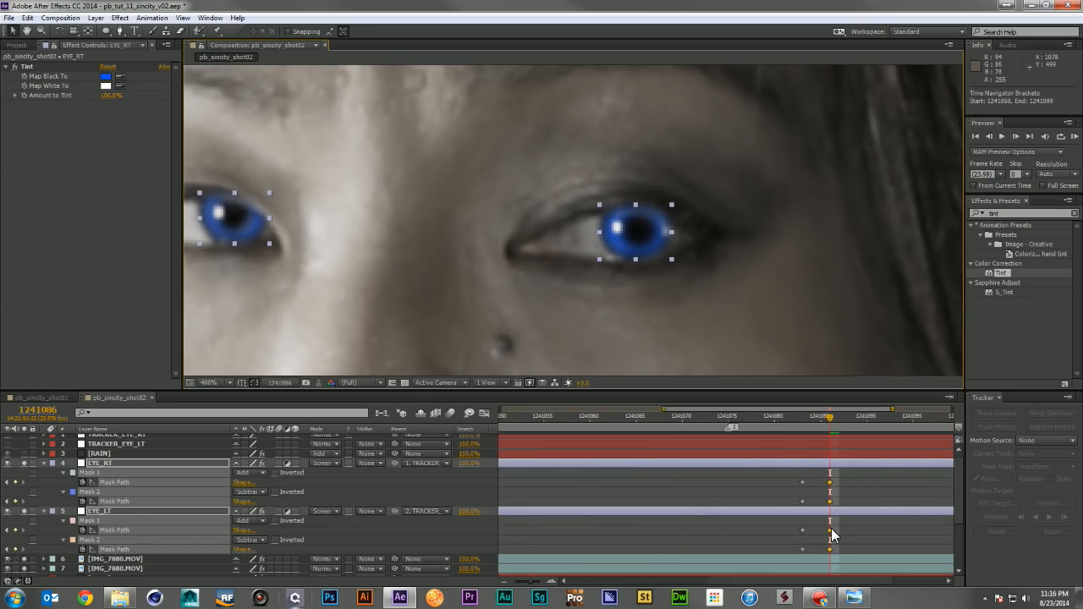
click(734, 416)
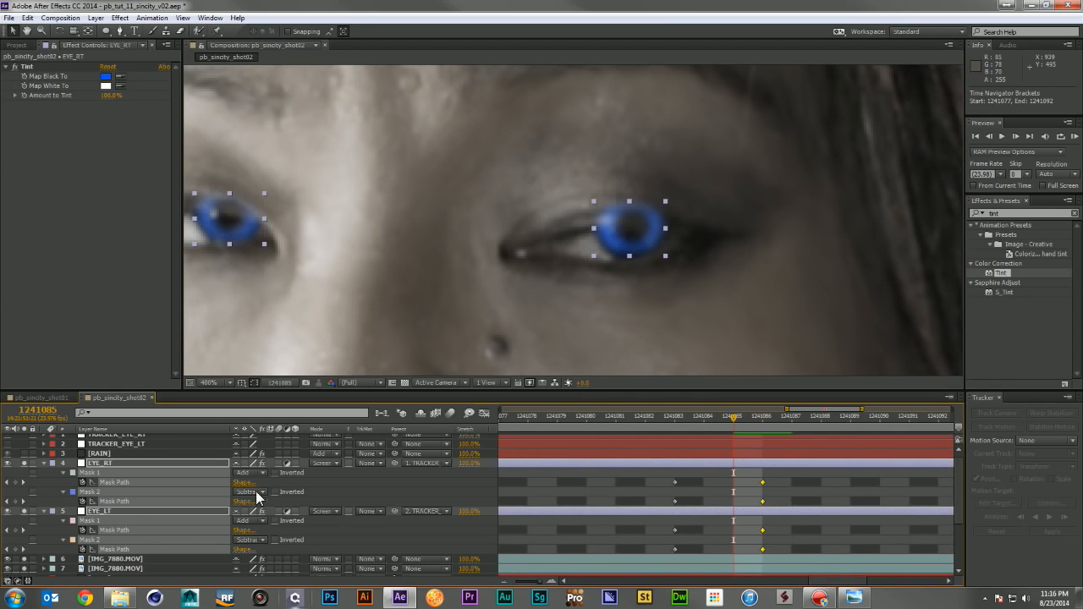
click(332, 493)
click(90, 493)
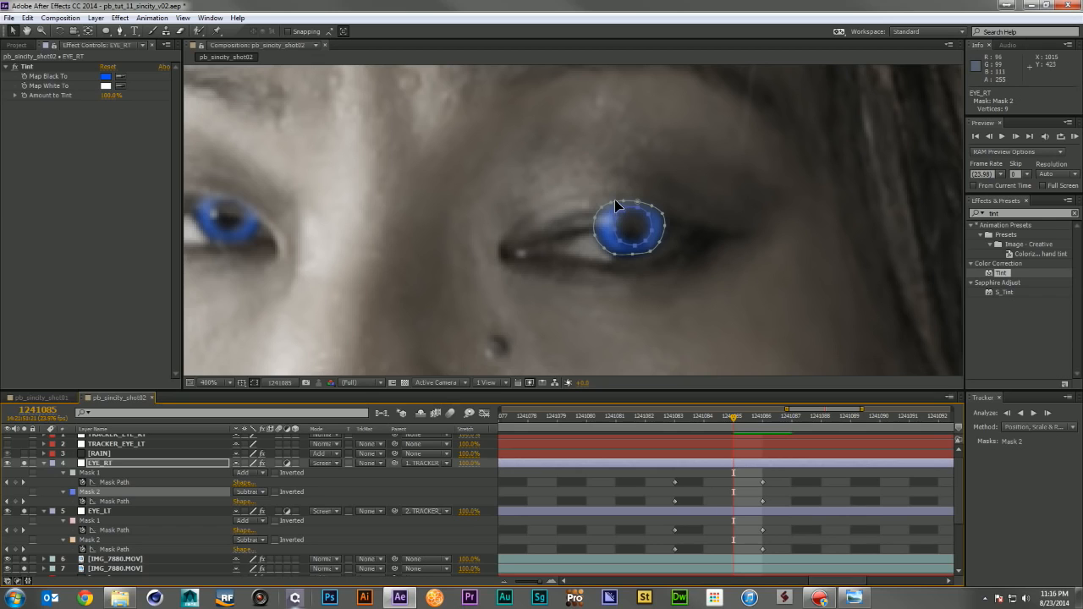
click(594, 216)
drag(595, 216, 653, 223)
key(ctrl+z)
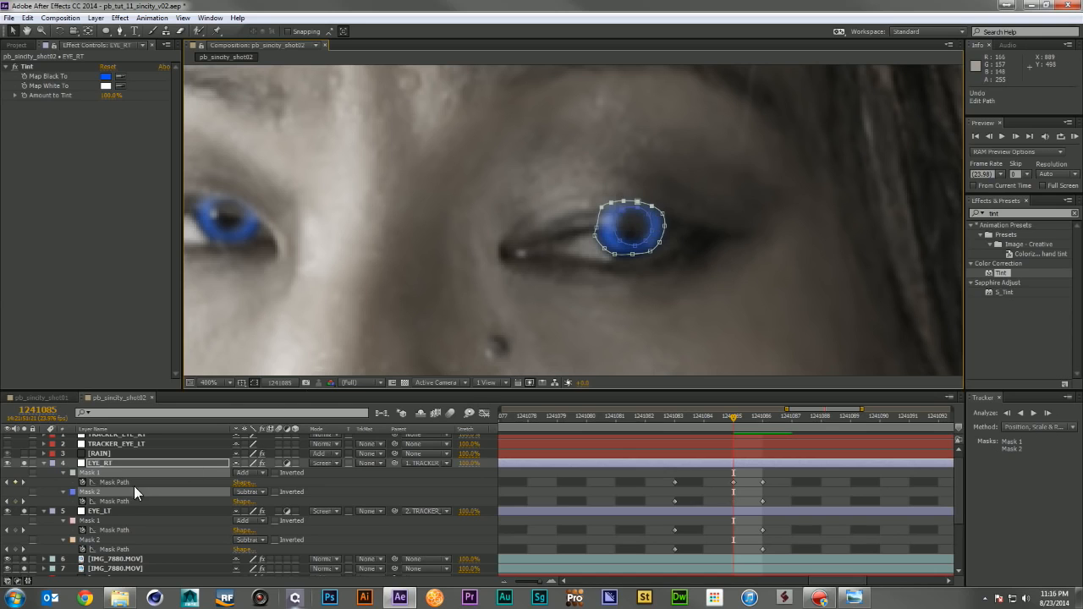
- Lock Mask 2 on both eye layers and lower the upper points of EYE_RT's Mask 1 to the eyelid line at frame 1241085
click(375, 488)
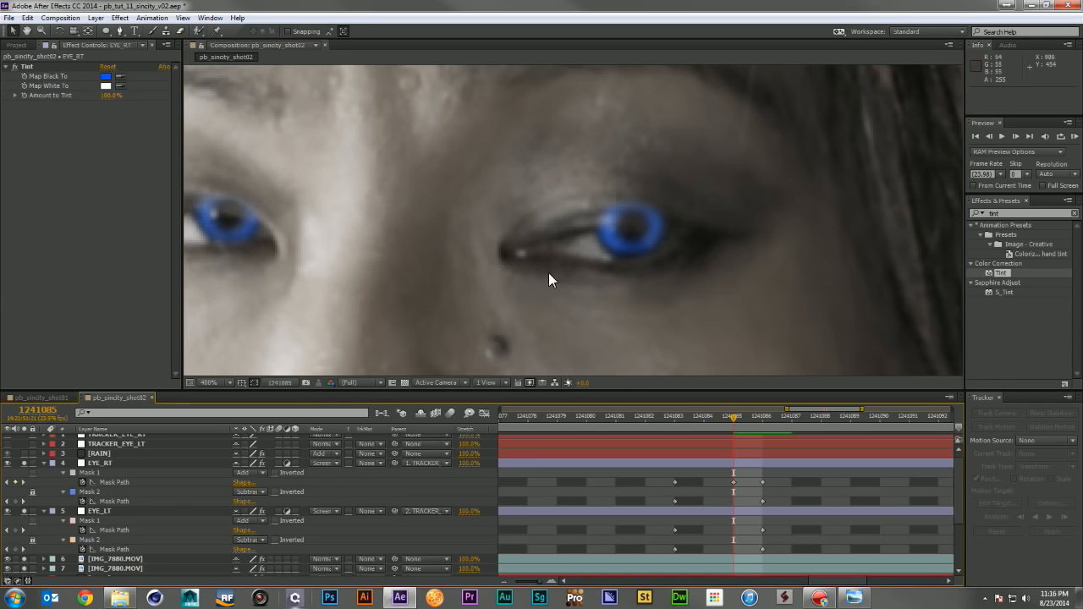
click(91, 474)
drag(575, 181, 666, 222)
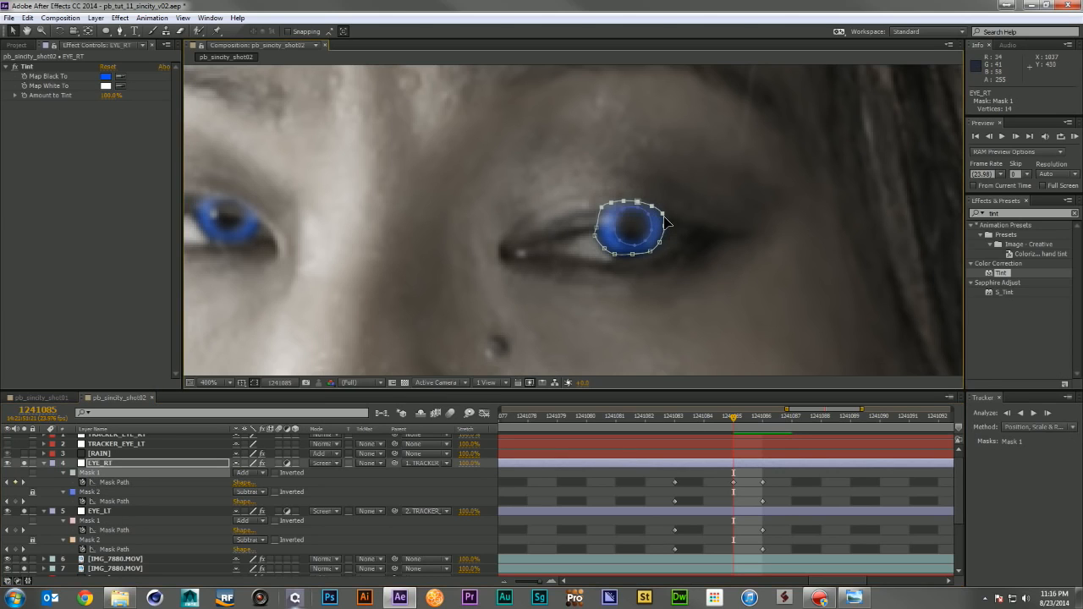
key(Down)
key(Down)
drag(580, 195, 625, 225)
key(ctrl+z)
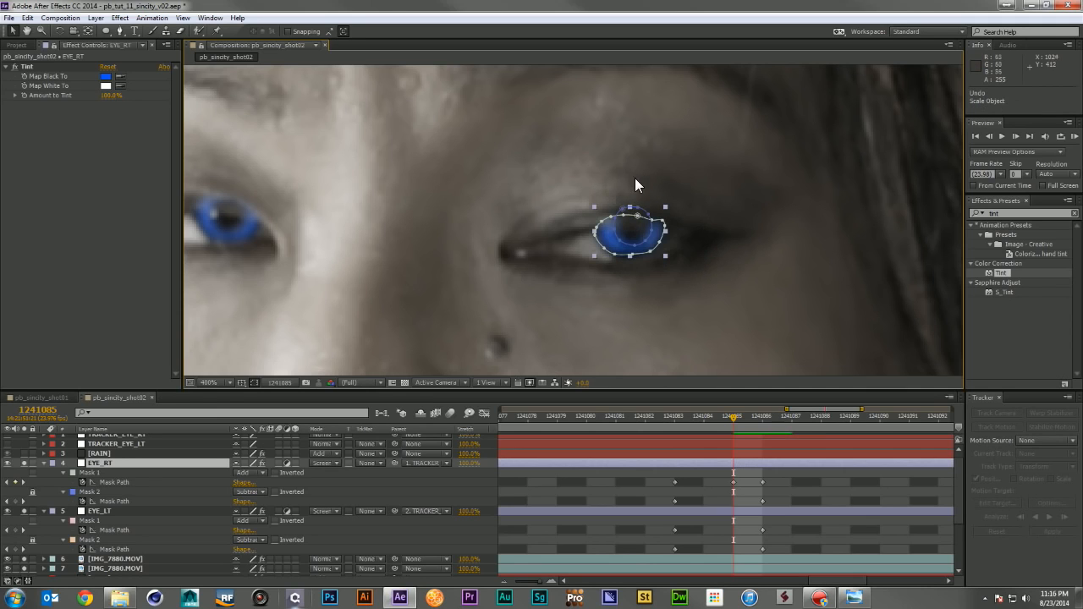
click(631, 226)
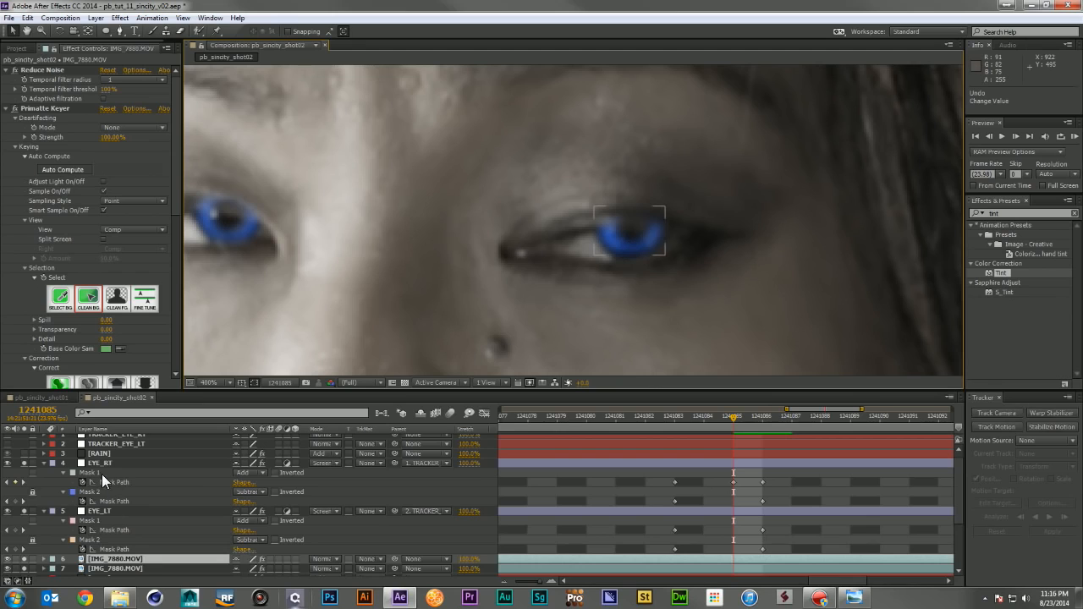
click(99, 472)
drag(605, 193, 621, 224)
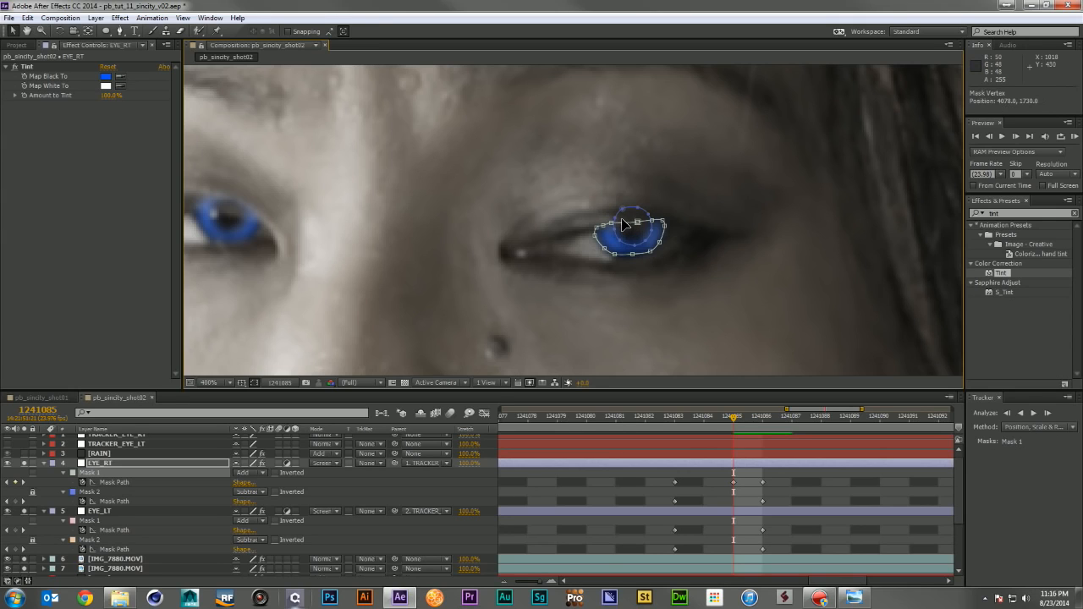
click(645, 225)
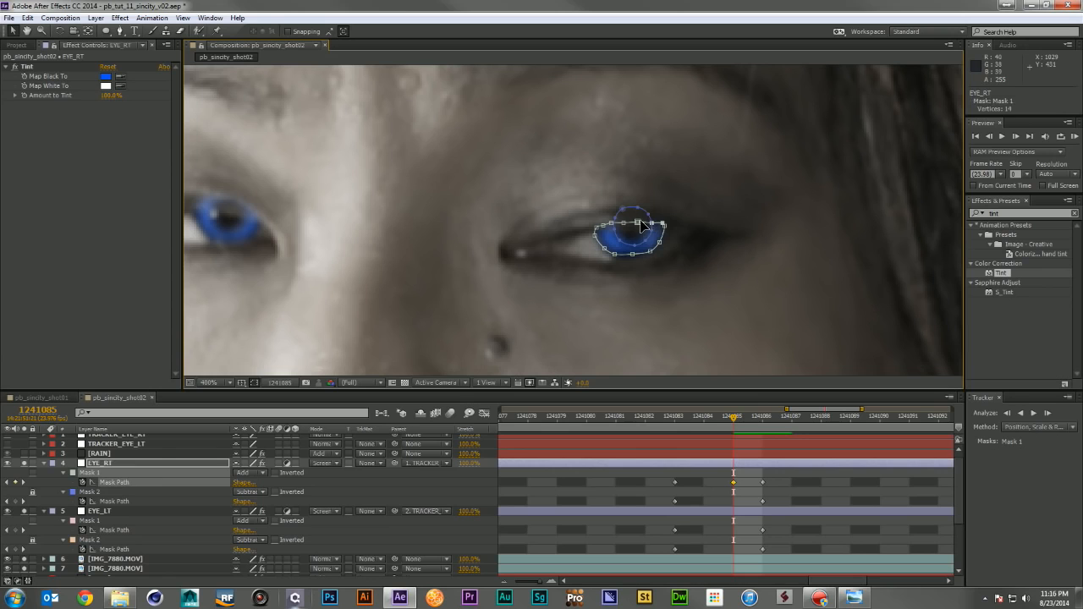
drag(636, 221, 637, 223)
- At frame 1241084, reshape the upper edge of EYE_RT's Mask 1 to follow the closing eyelid
click(709, 411)
mouse_move(599, 225)
mouse_down()
mouse_move(611, 222)
mouse_move(604, 239)
mouse_up()
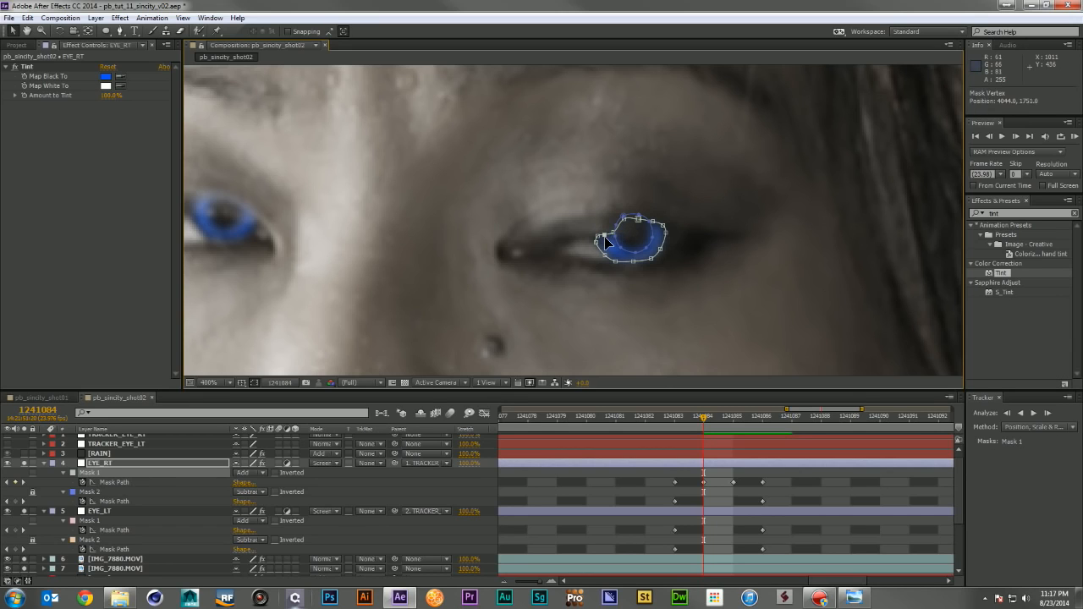
click(648, 228)
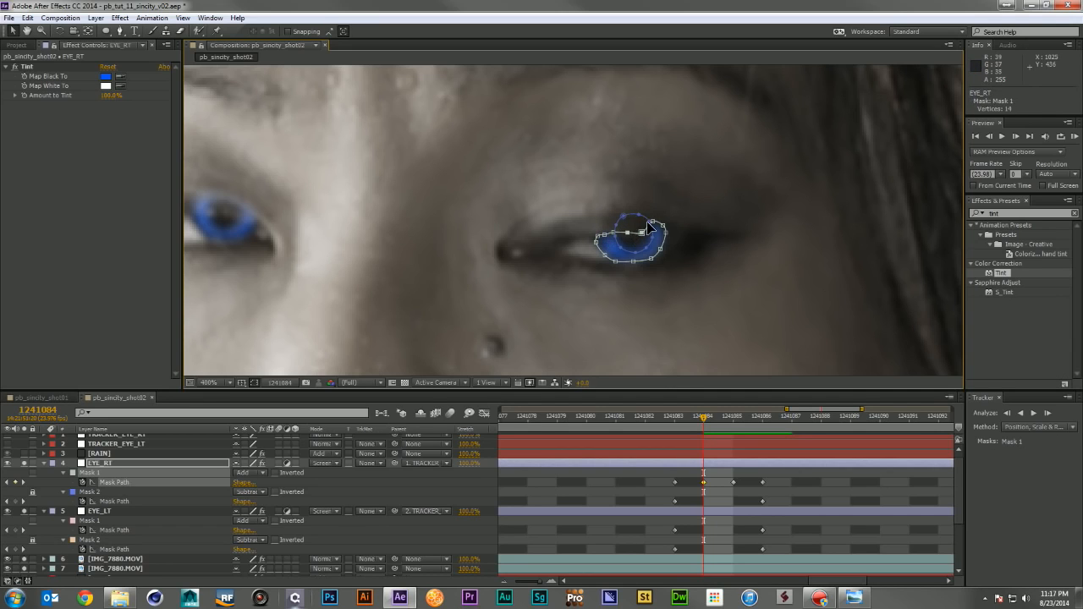
drag(657, 227, 660, 233)
click(653, 234)
alt+click(653, 234)
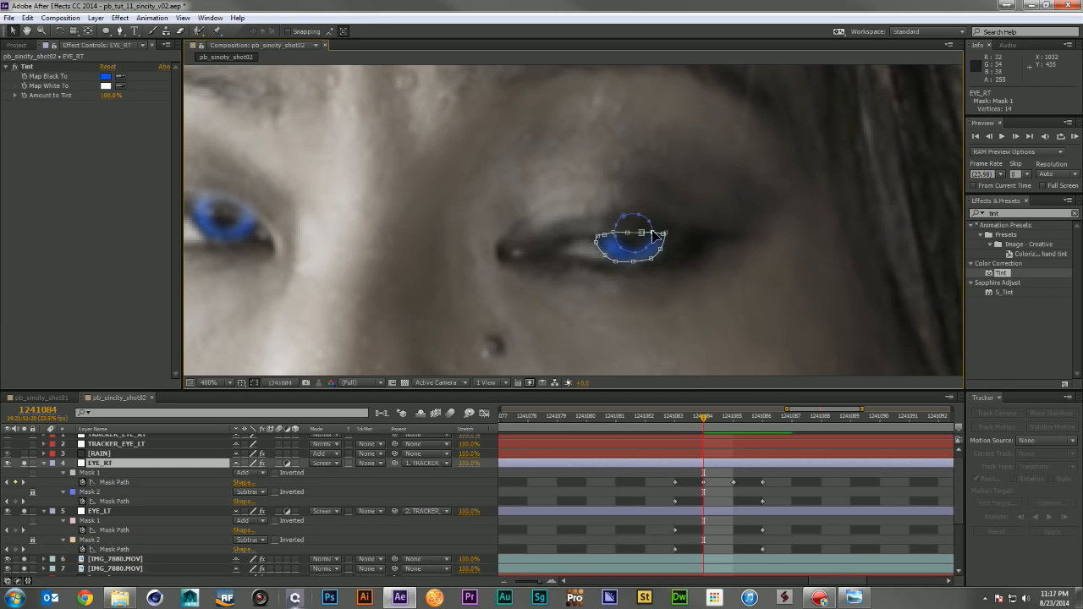
- At frame 1241085, lower the upper points of EYE_LT's Mask 1 so the blue iris stays beneath the eyelid
mouse_move(694, 419)
mouse_down()
mouse_move(679, 418)
mouse_move(768, 423)
mouse_move(731, 418)
mouse_up()
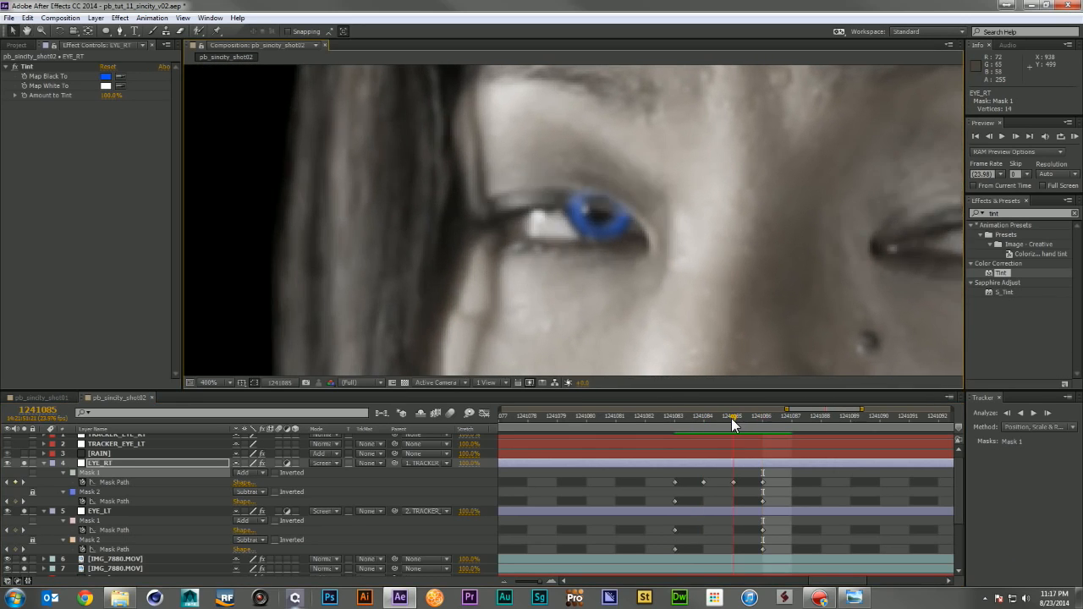
click(85, 520)
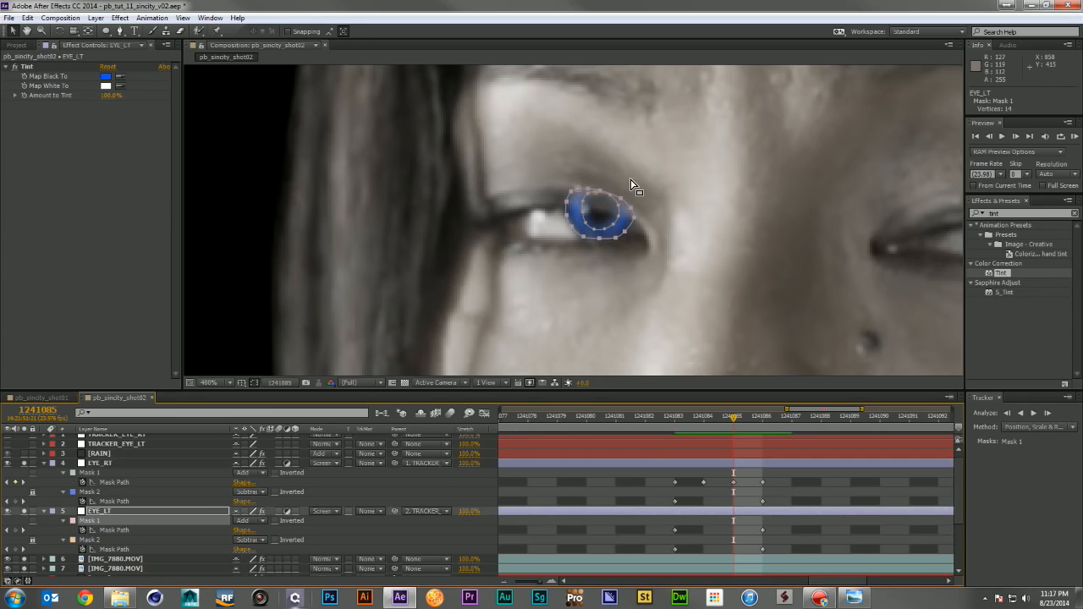
double_click(581, 190)
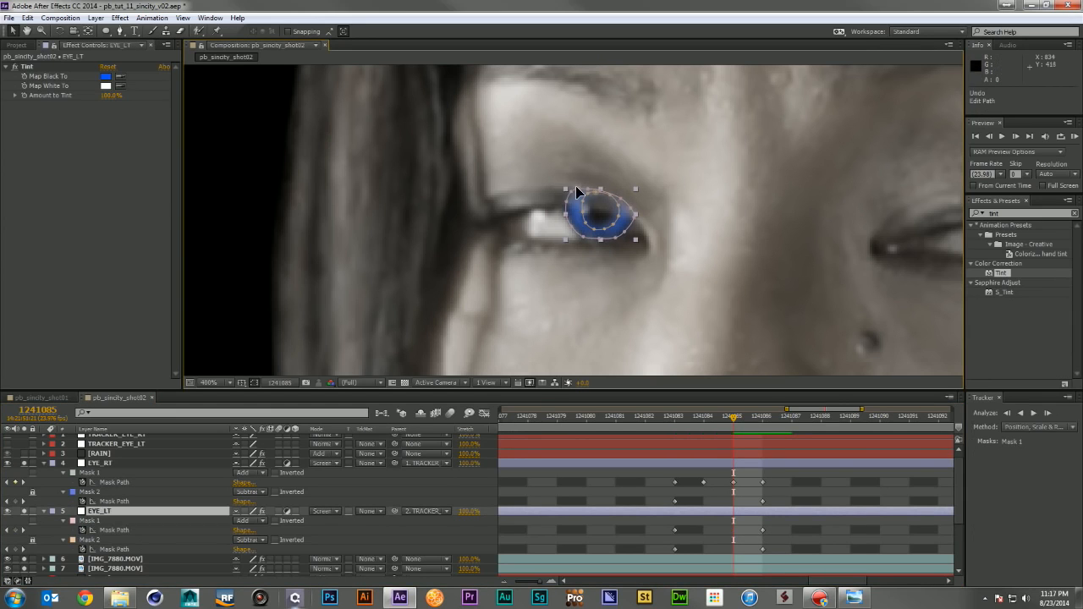
drag(554, 173, 632, 211)
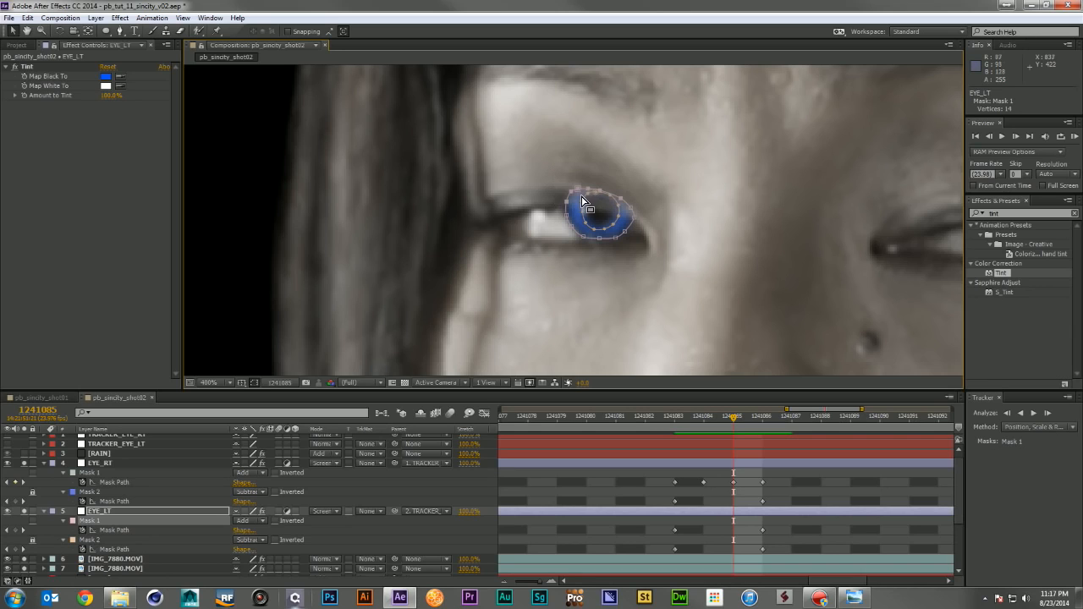
click(563, 199)
click(578, 205)
click(584, 207)
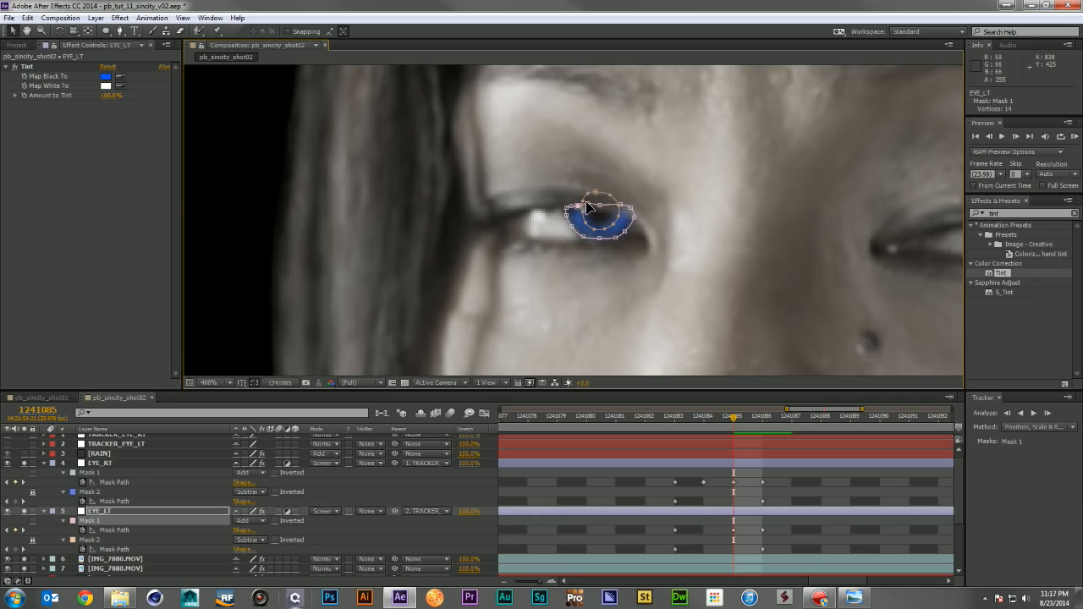
click(623, 208)
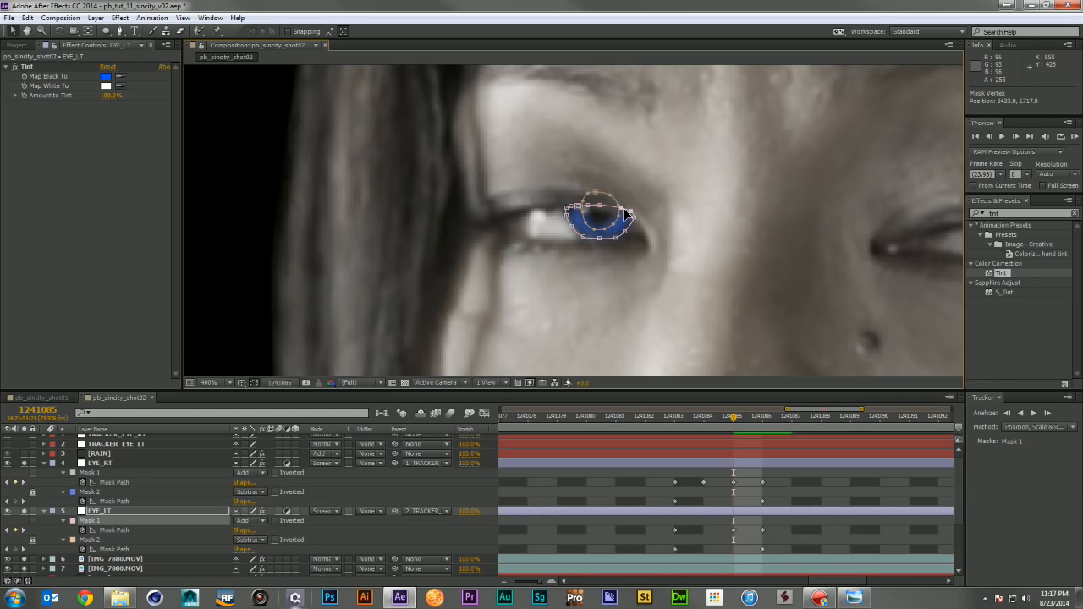
drag(624, 213, 626, 215)
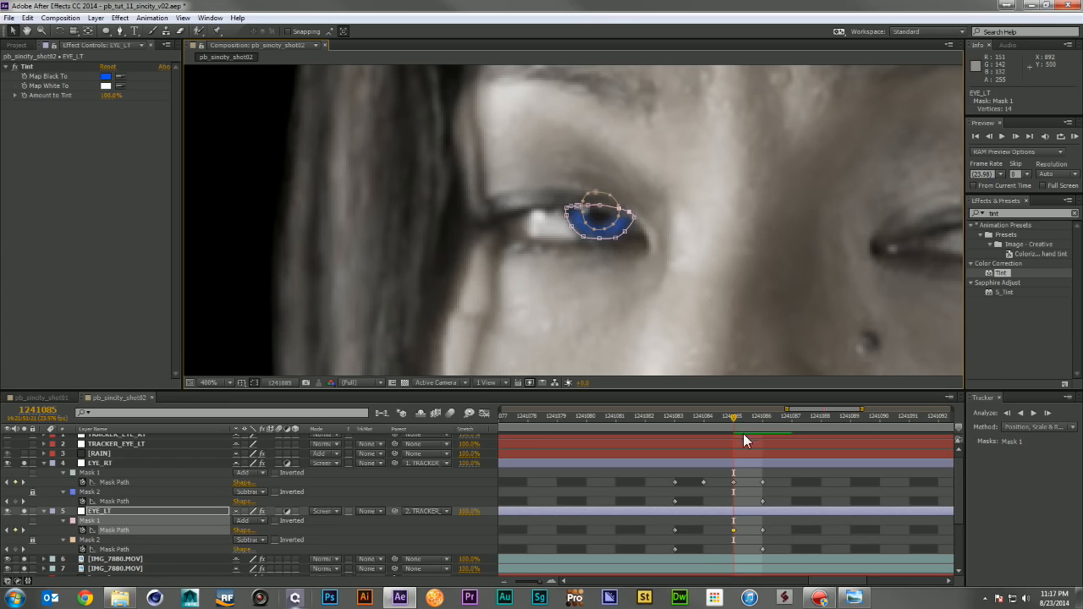
- Copy EYE_LT's Mask 1 path keyframe from frame 1241085 to 1241084 and fit its upper points to the eyelid
drag(727, 420, 702, 417)
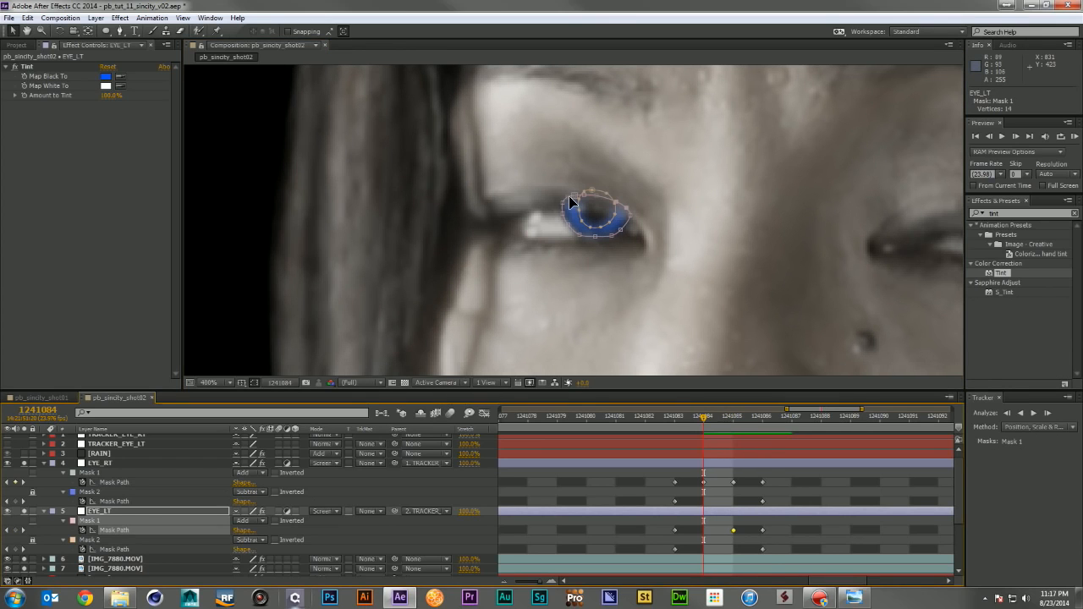
drag(565, 203, 563, 212)
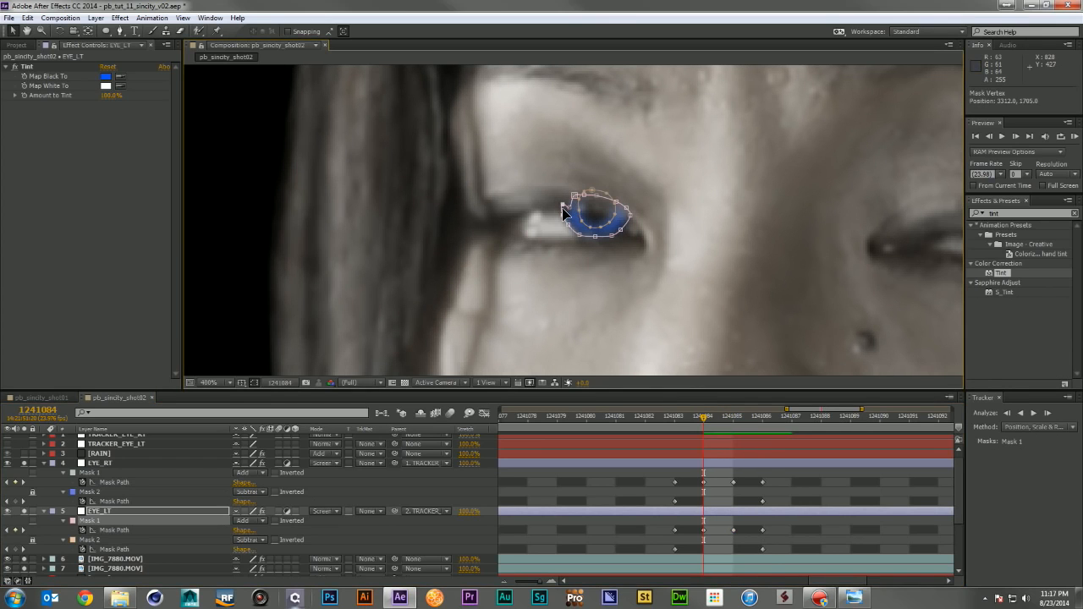
key(ctrl+z)
drag(736, 530, 719, 542)
key(ctrl+z)
key(ctrl+c)
key(ctrl+v)
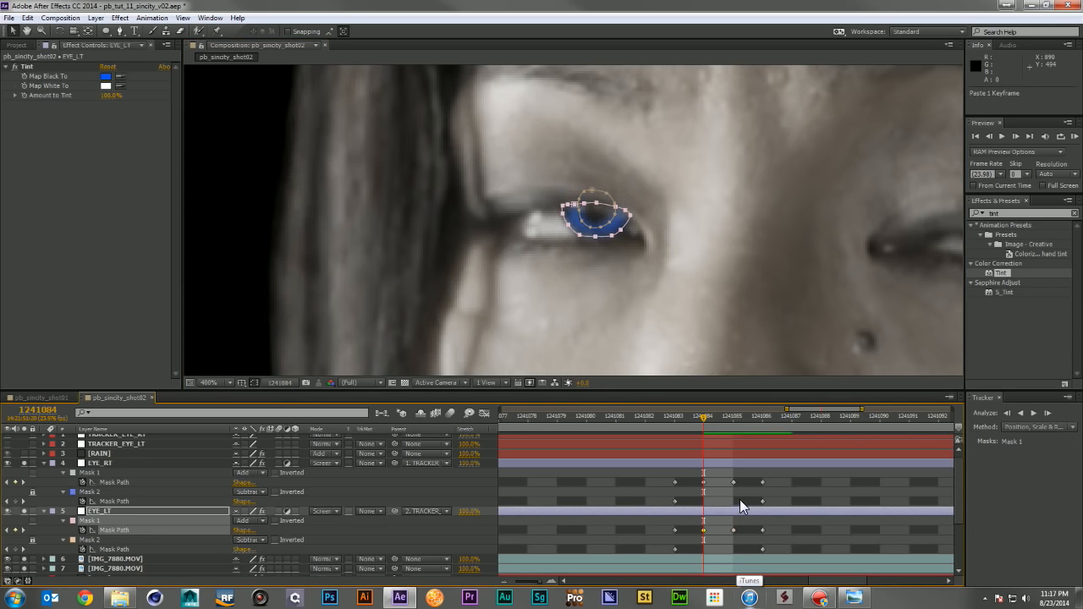
drag(544, 187, 639, 227)
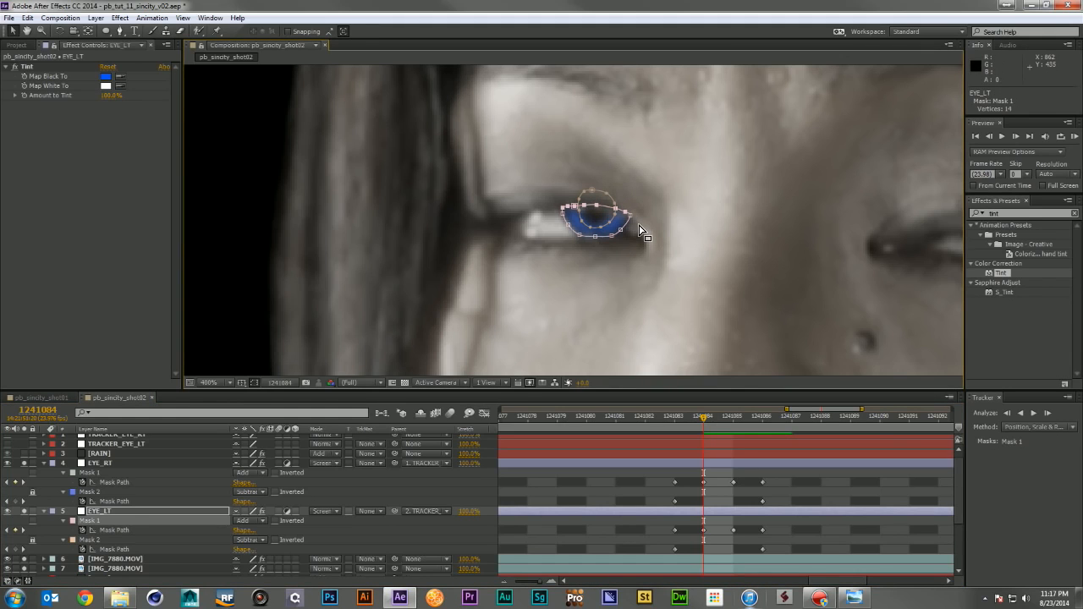
- Play a RAM preview of the soloed woman and eye layers to check the masked blink
click(133, 473)
scroll(584, 254, down, 4)
drag(697, 251, 630, 161)
key(v)
key(minus)
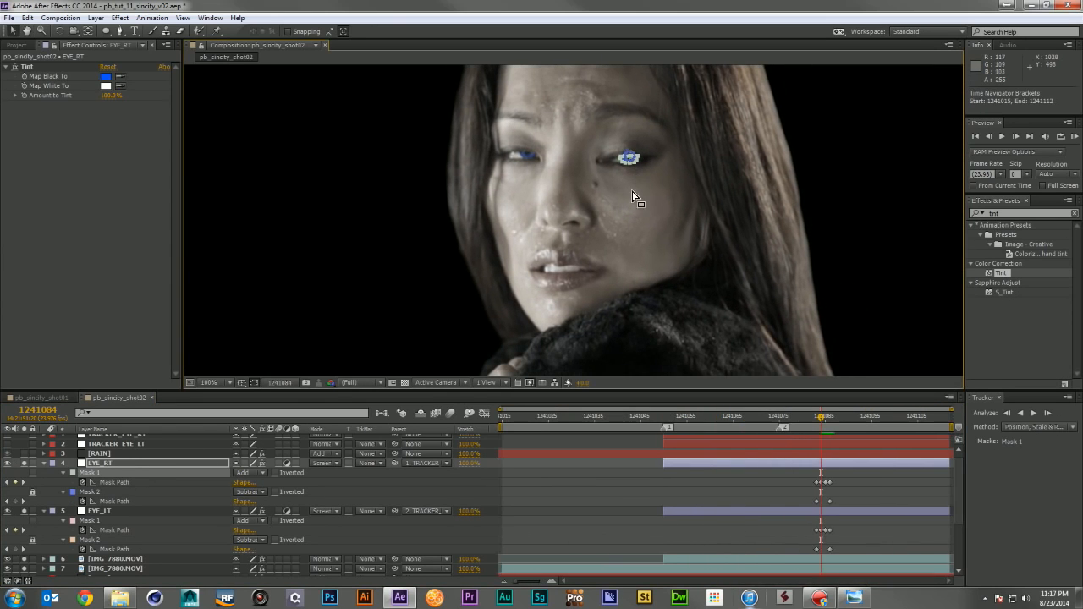
scroll(621, 363, down, 2)
click(597, 479)
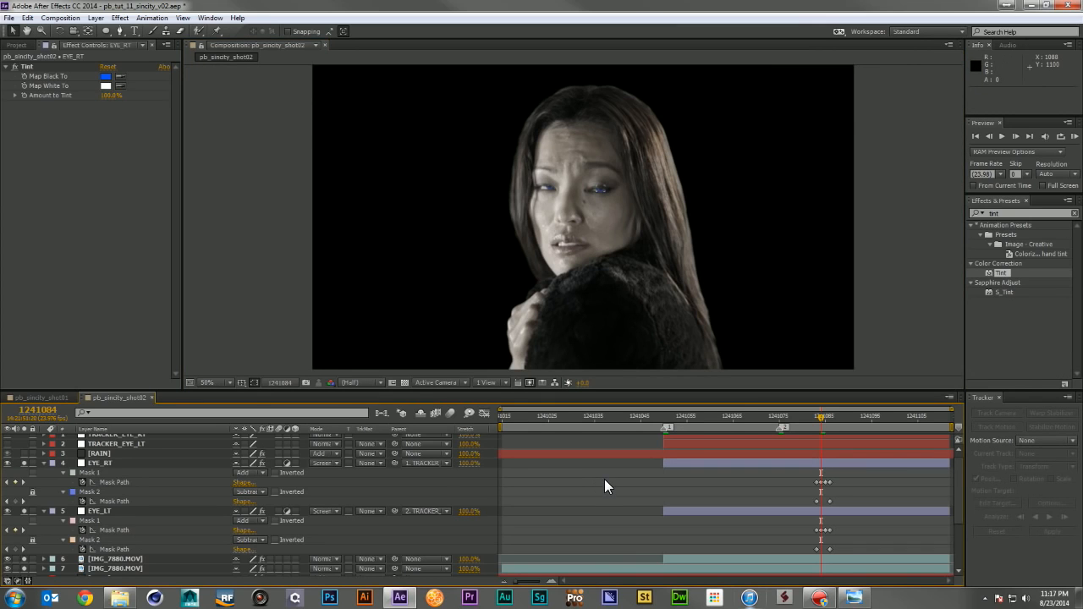
key(KP_0)
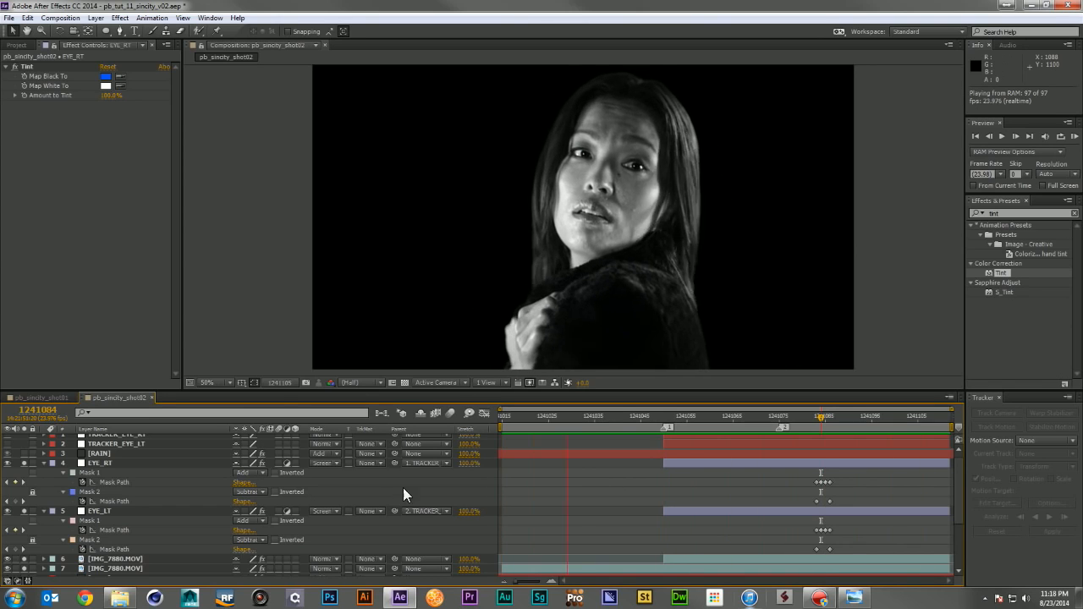
key(space)
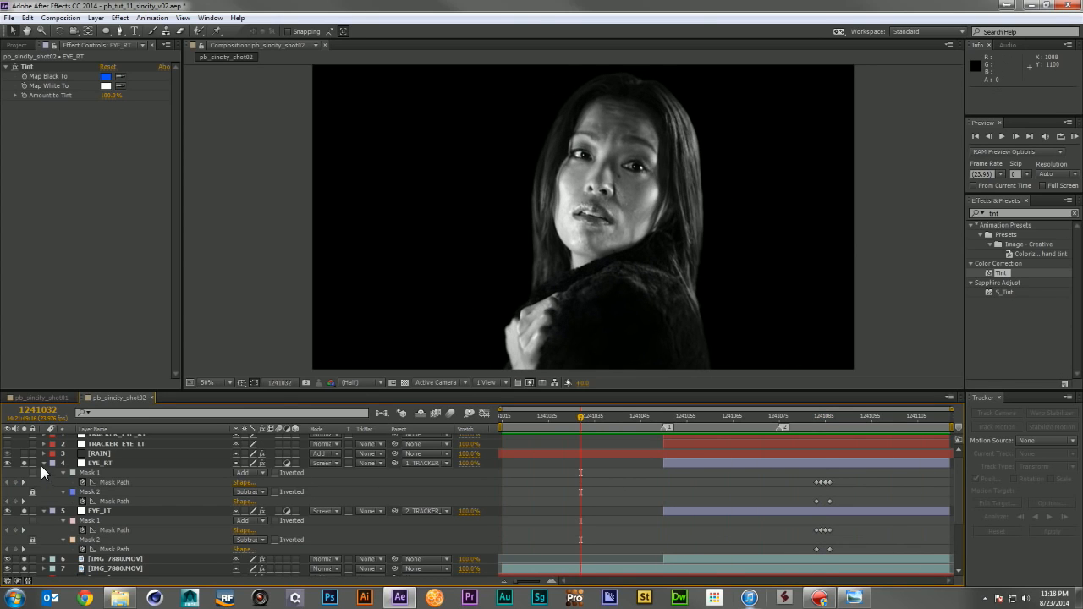
- Collapse both eye layers, turn off solo for the eye and footage layers, and start a RAM preview of the full composite
click(43, 463)
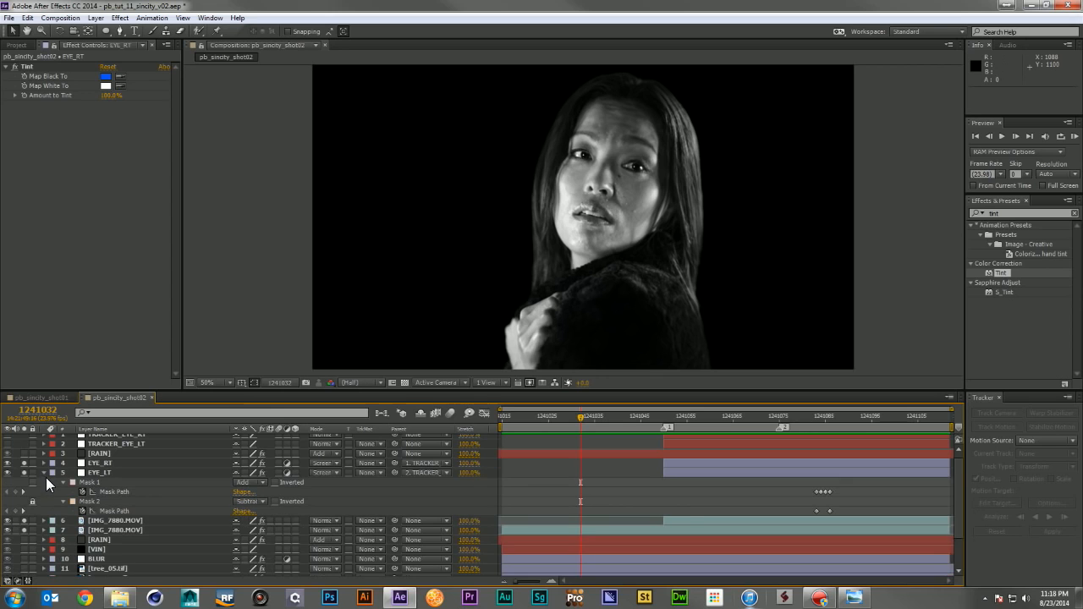
click(45, 472)
click(24, 492)
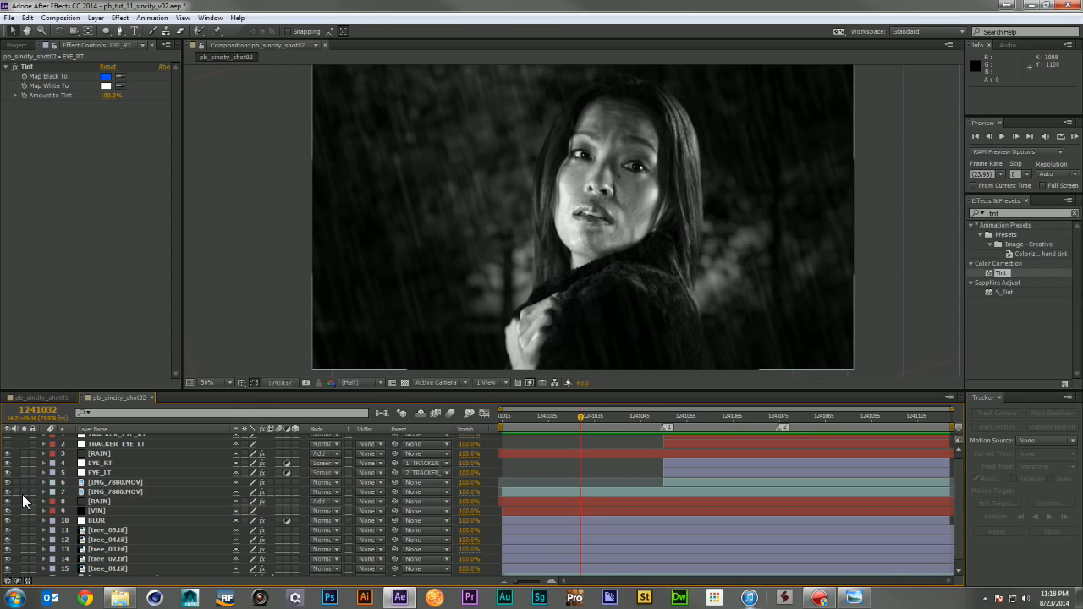
key(KP_0)
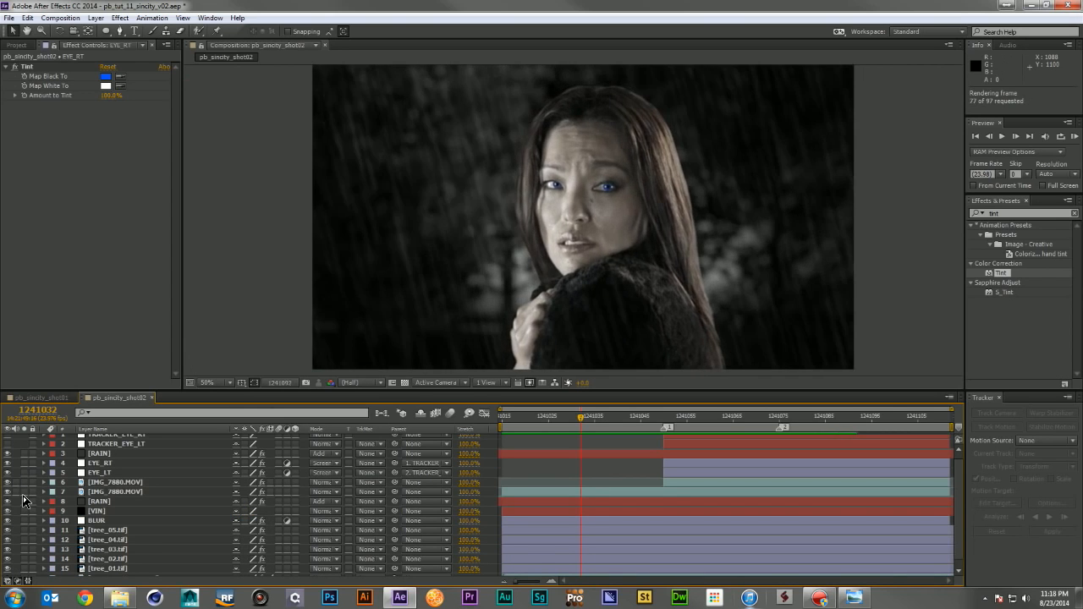